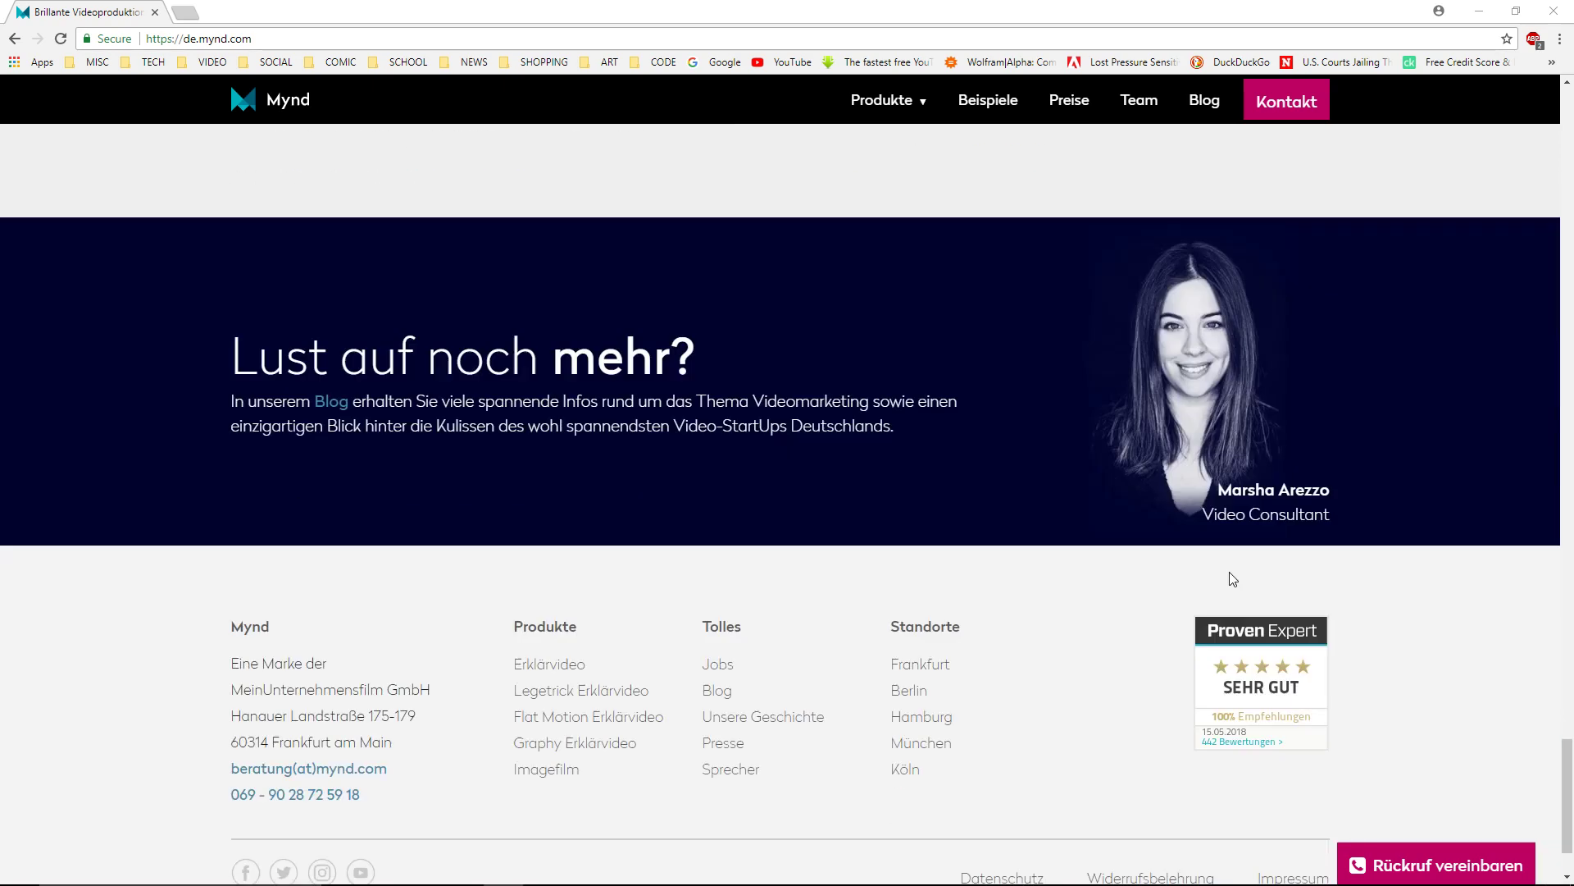
pyautogui.scroll(9, 1380, 642)
pyautogui.scroll(15, 1385, 644)
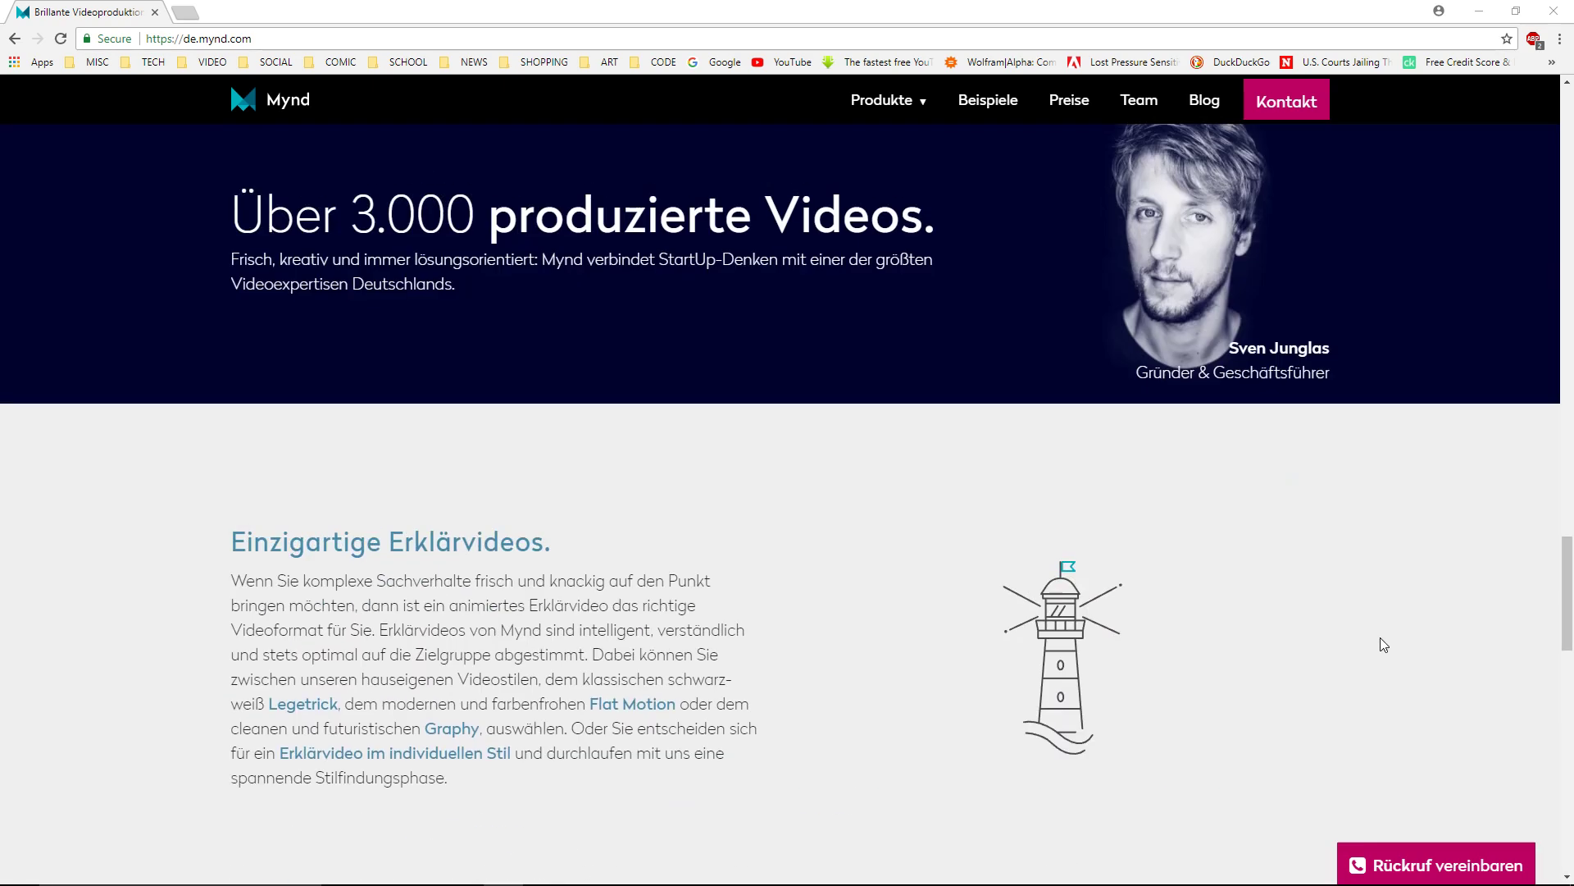
pyautogui.scroll(8, 1384, 644)
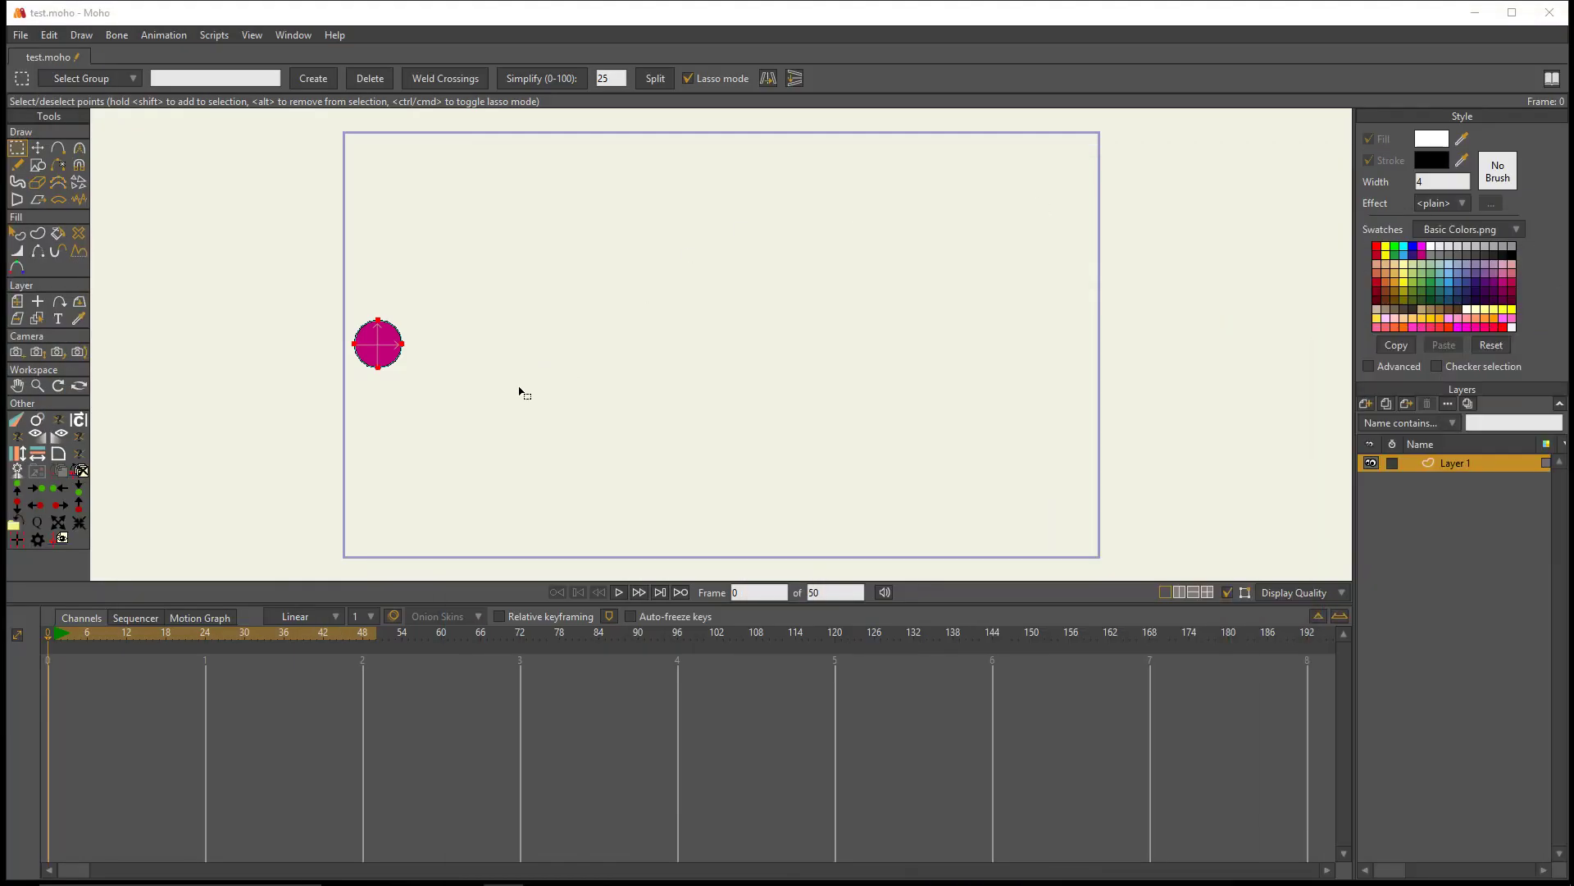
# - Move the circle's layer up into the upper-left corner of the canvas, to about X -1.61, Y 0.81
pyautogui.scroll(3, 390, 422)
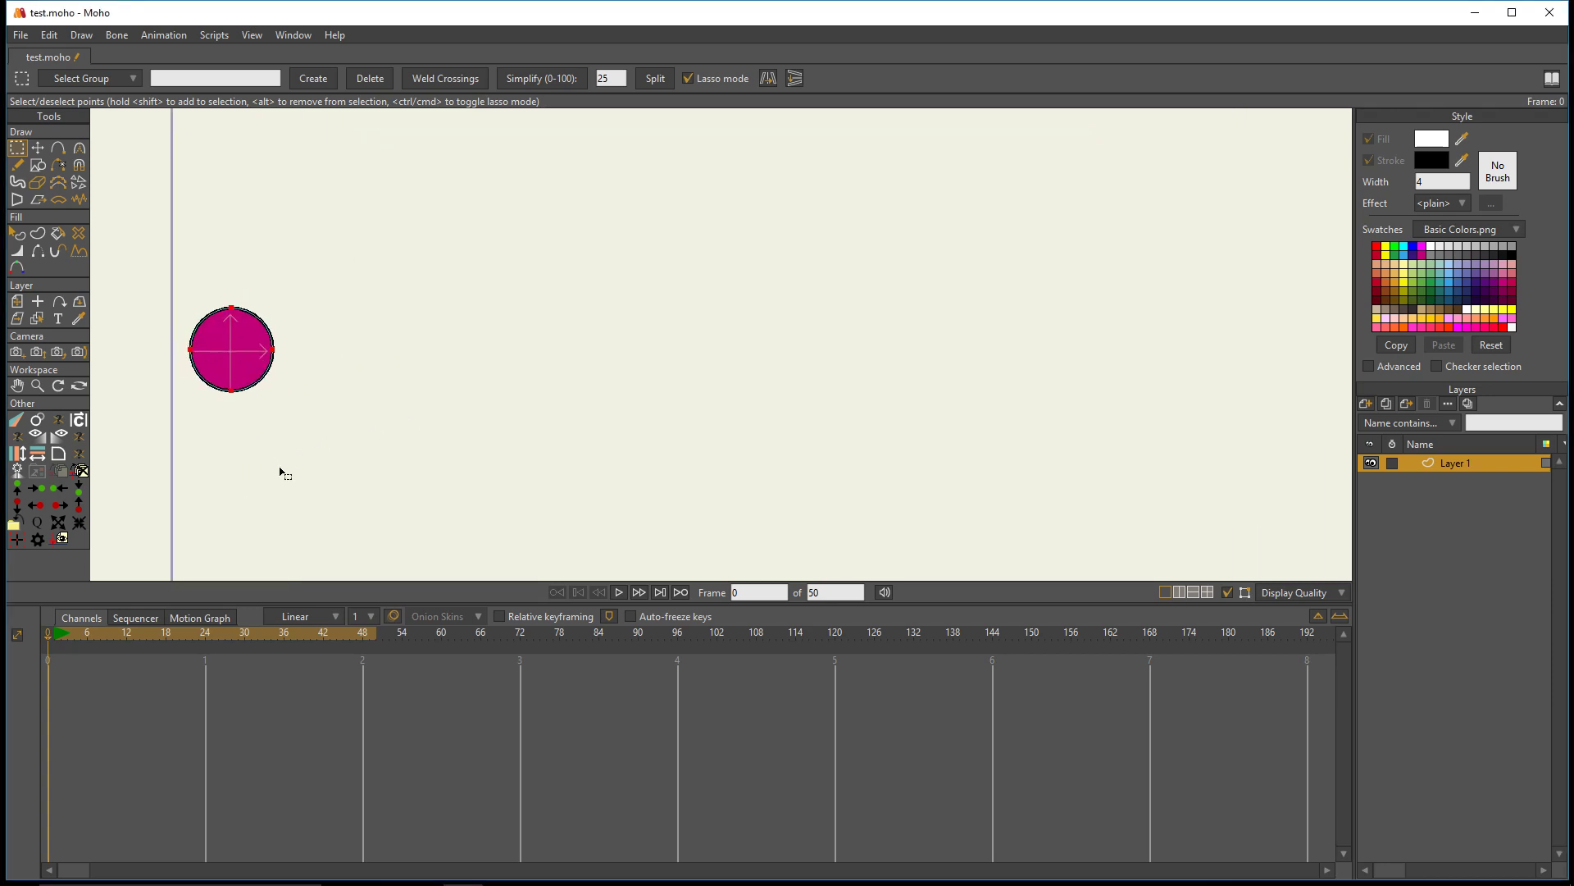
pyautogui.moveTo(369, 491); pyautogui.dragTo(483, 513)
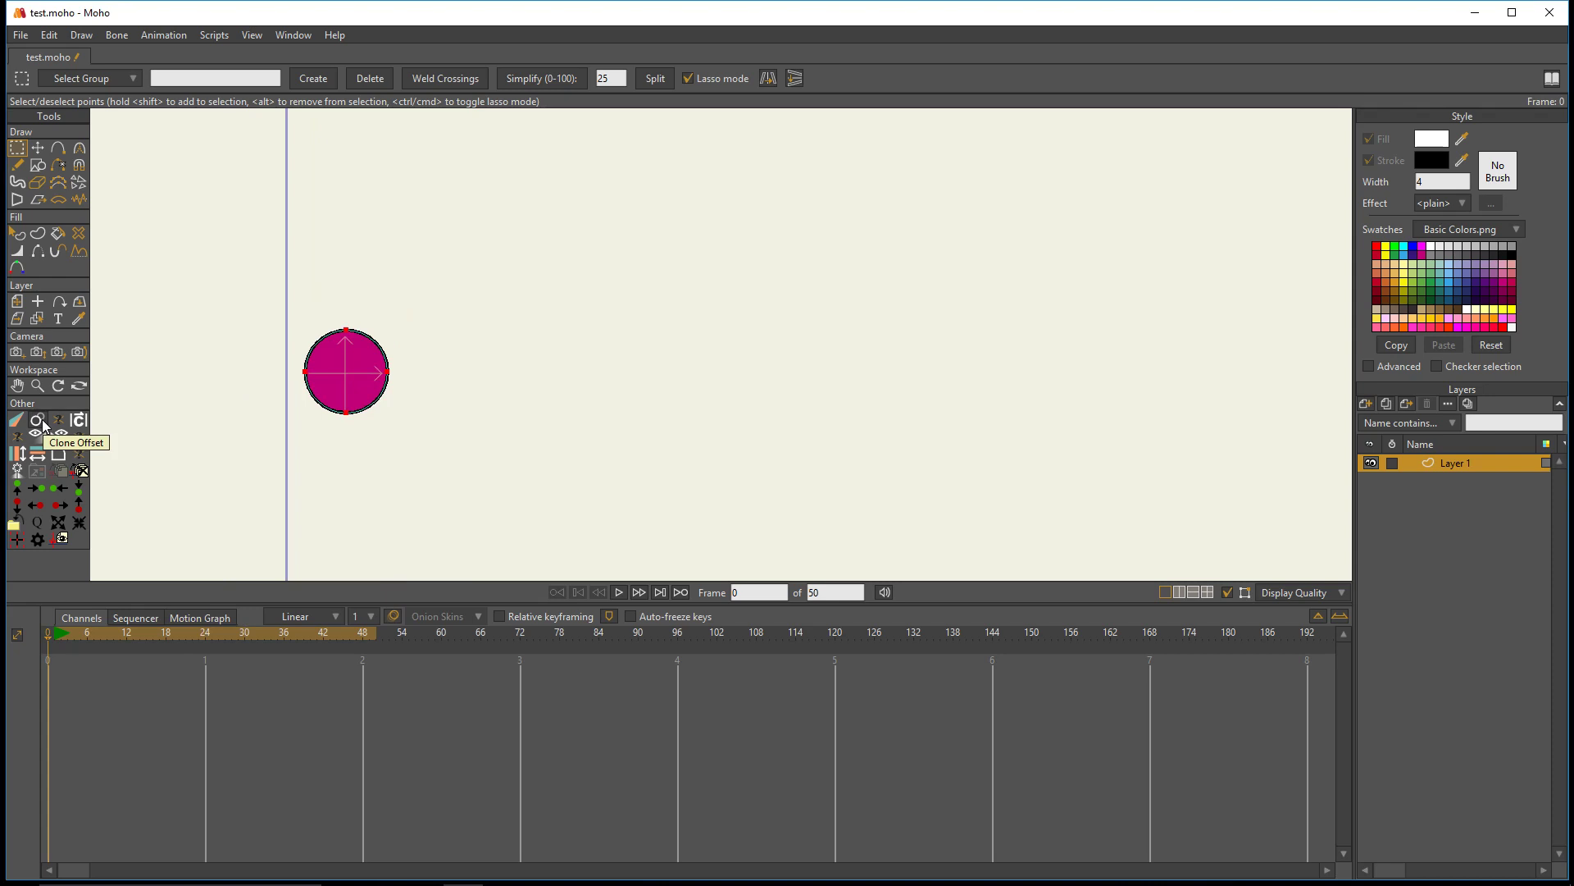
pyautogui.scroll(-1, 408, 422)
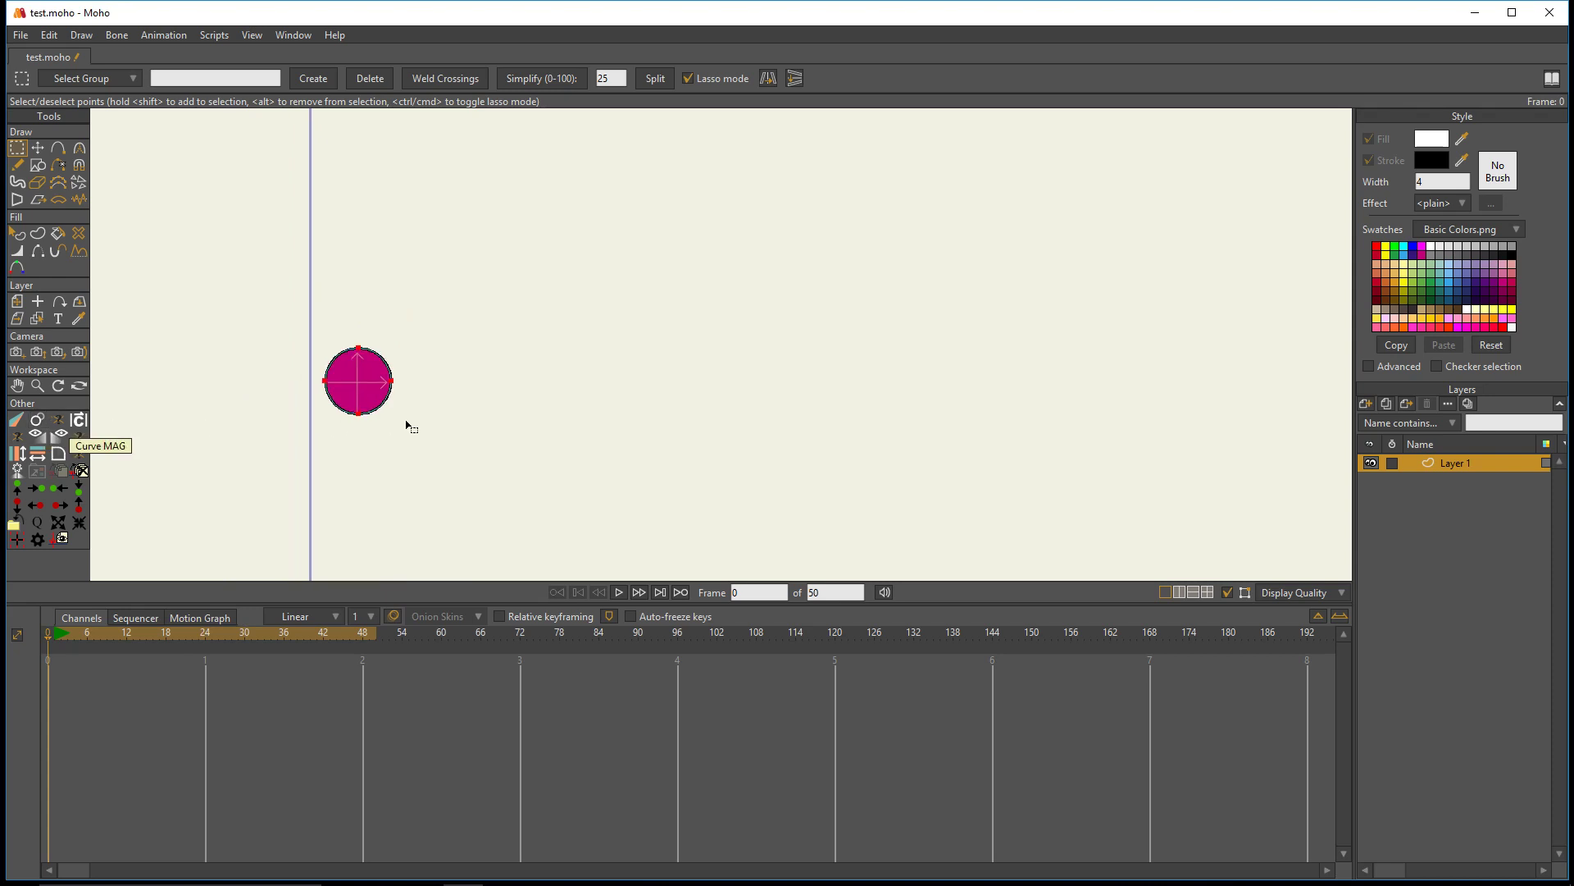
pyautogui.scroll(-1, 408, 424)
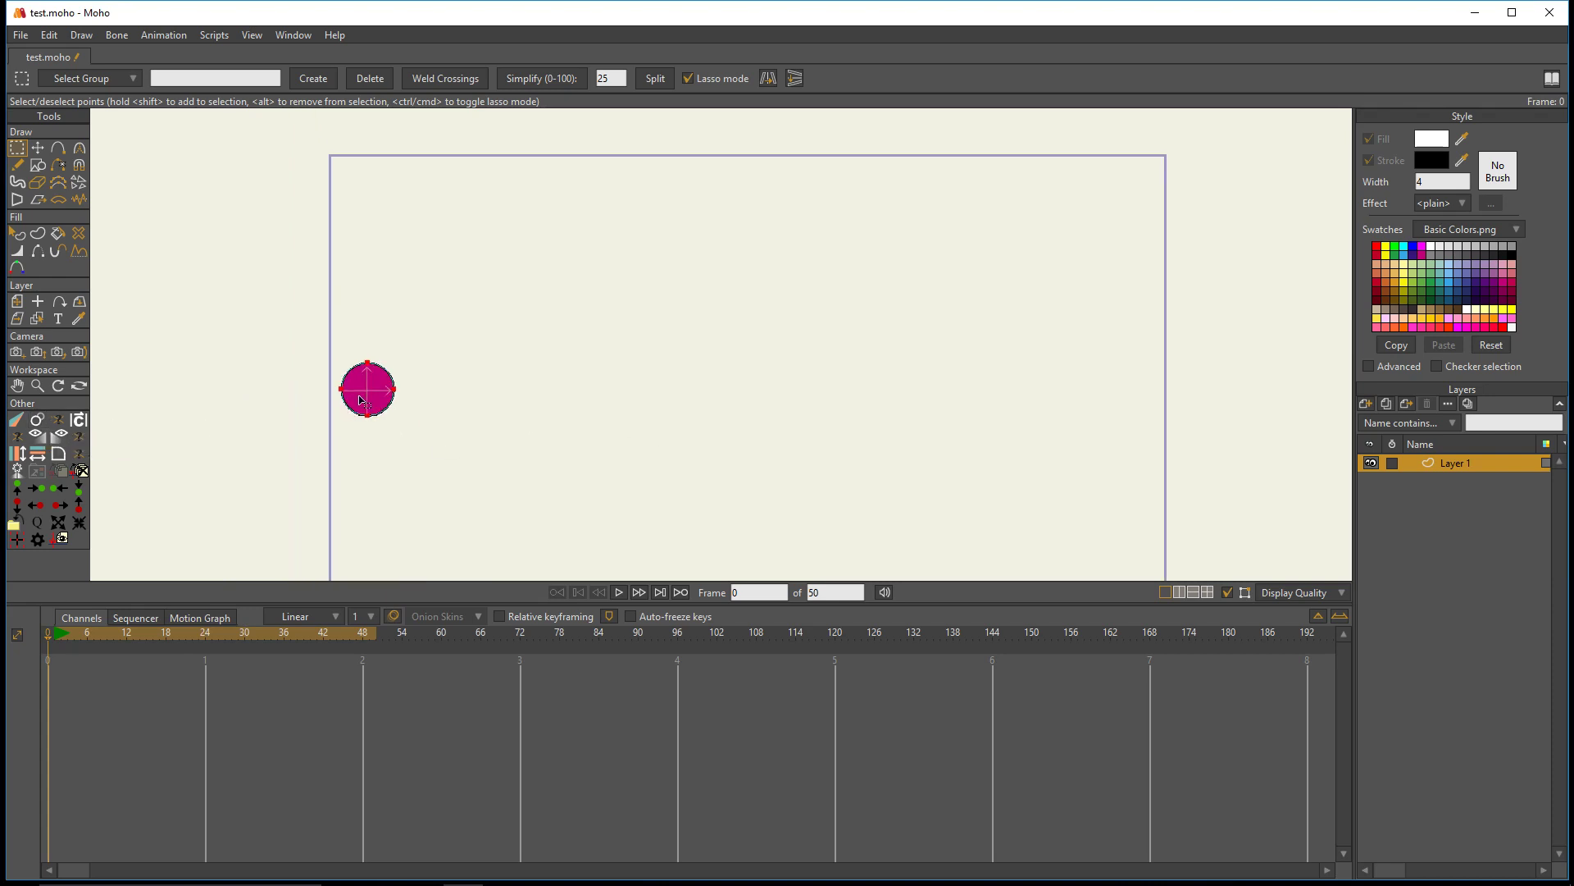
pyautogui.click(16, 301)
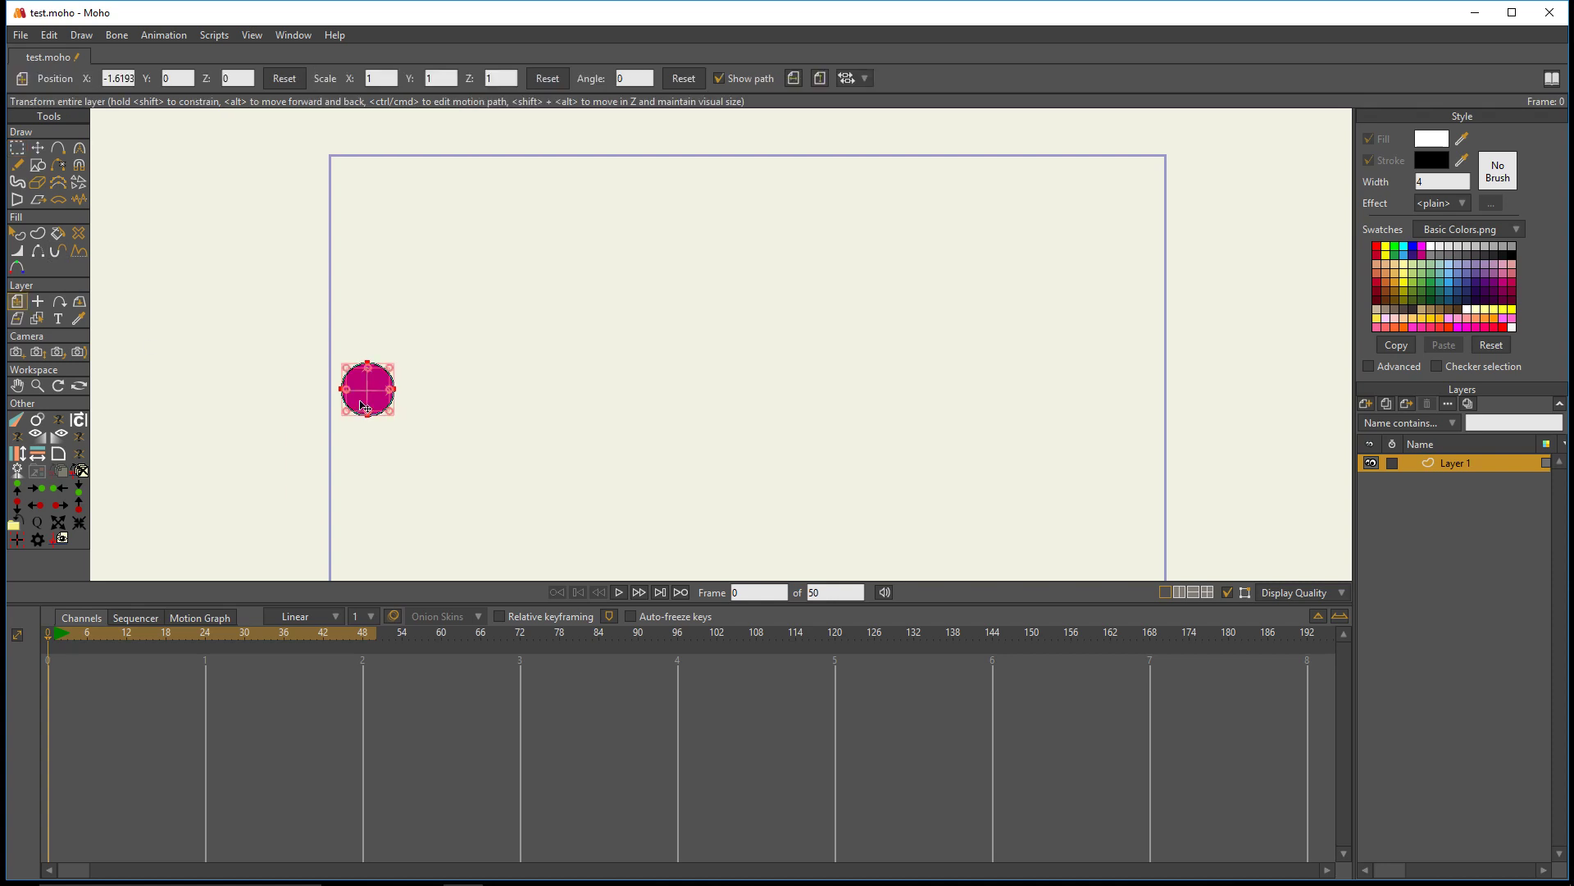
pyautogui.moveTo(363, 405); pyautogui.dragTo(366, 212)
pyautogui.scroll(2, 377, 205)
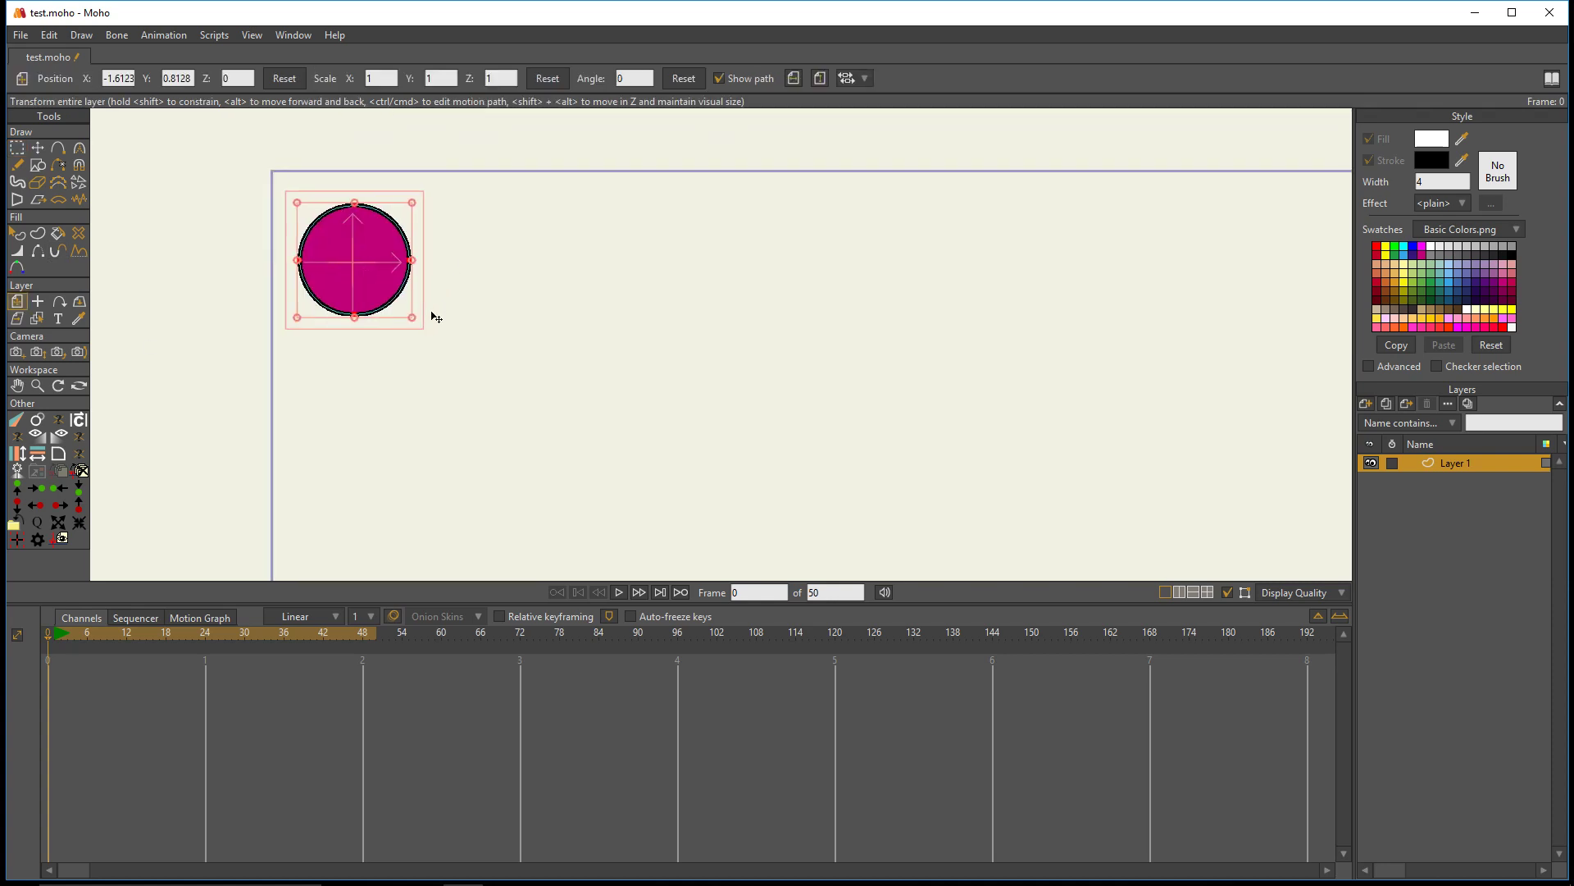
# - Duplicate the circle layer and move the copy straight to the right, to about X -1.21
pyautogui.click(1387, 404)
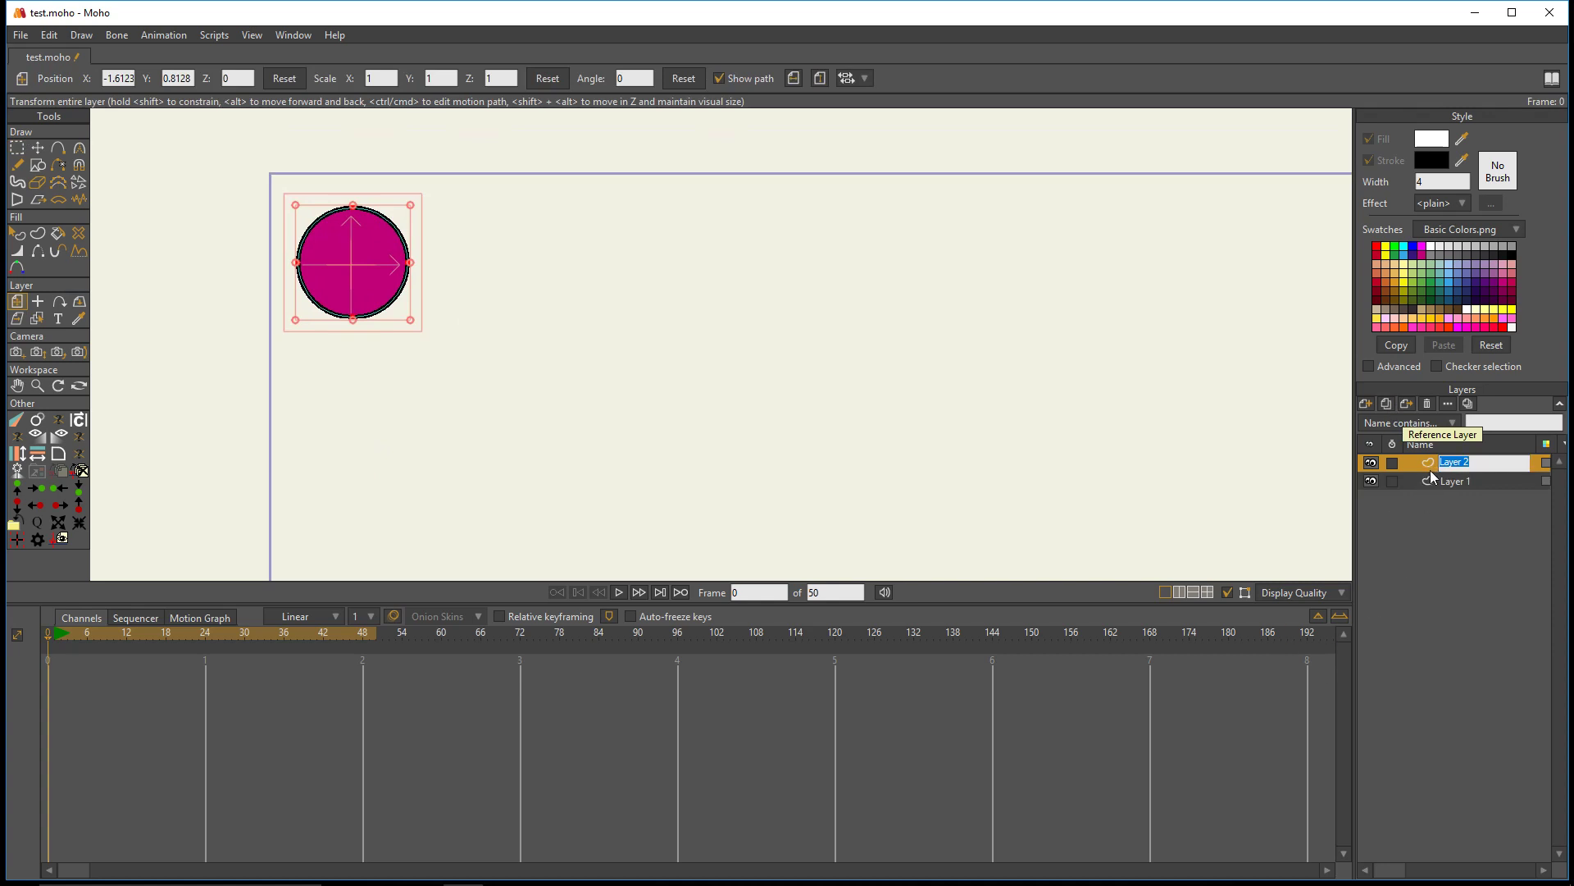
pyautogui.moveTo(360, 293); pyautogui.dragTo(550, 293)
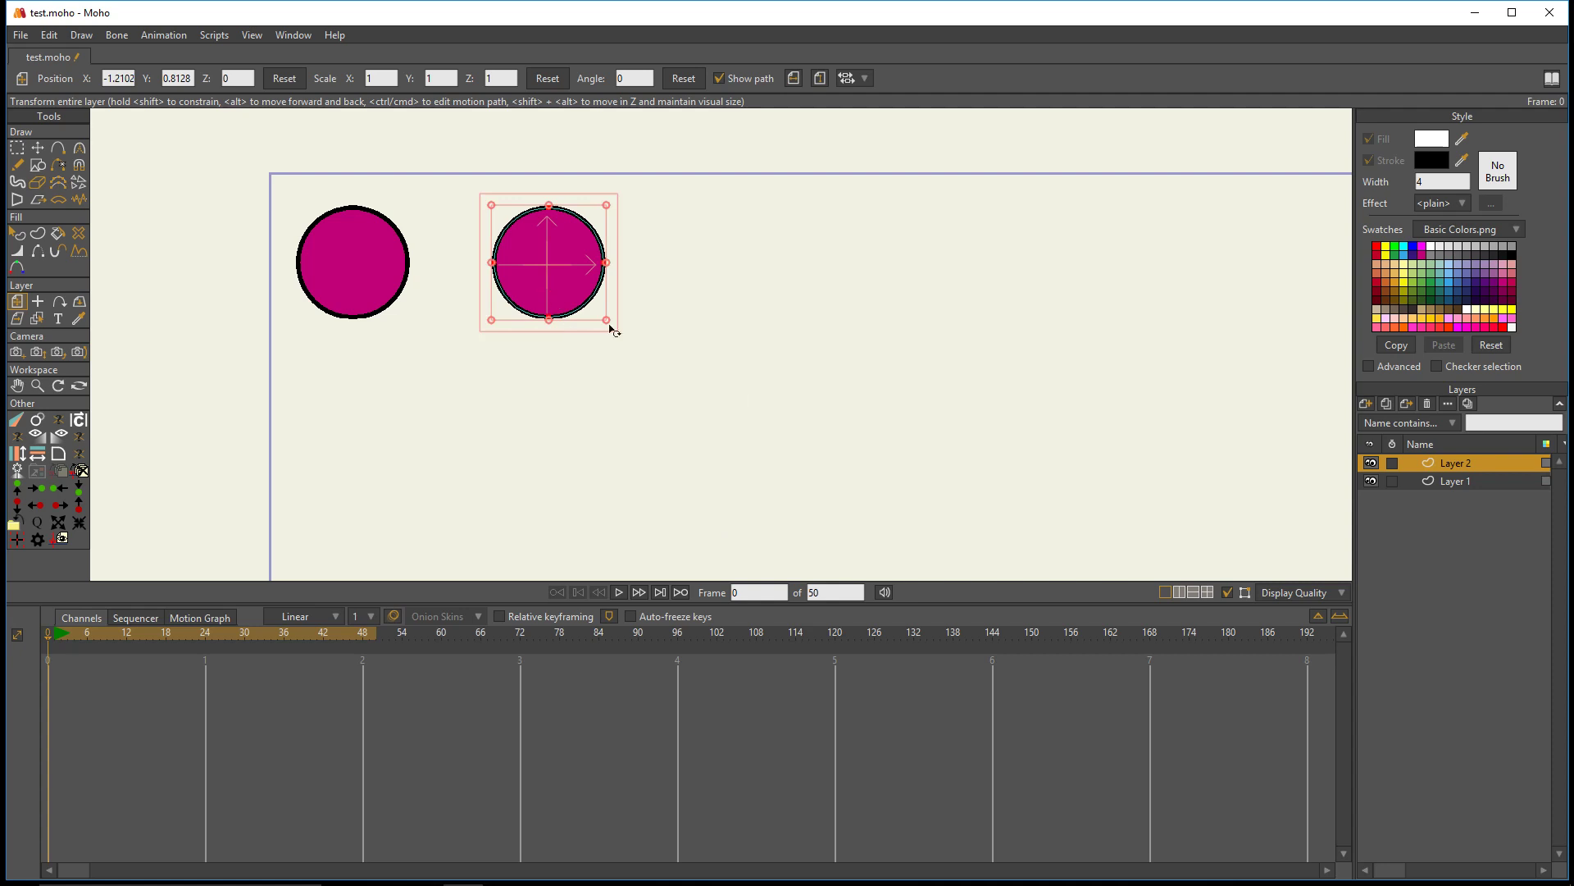
# - Select both circle layers and run Clone Offset seven times to continue the evenly spaced row across the canvas
pyautogui.click(1435, 486)
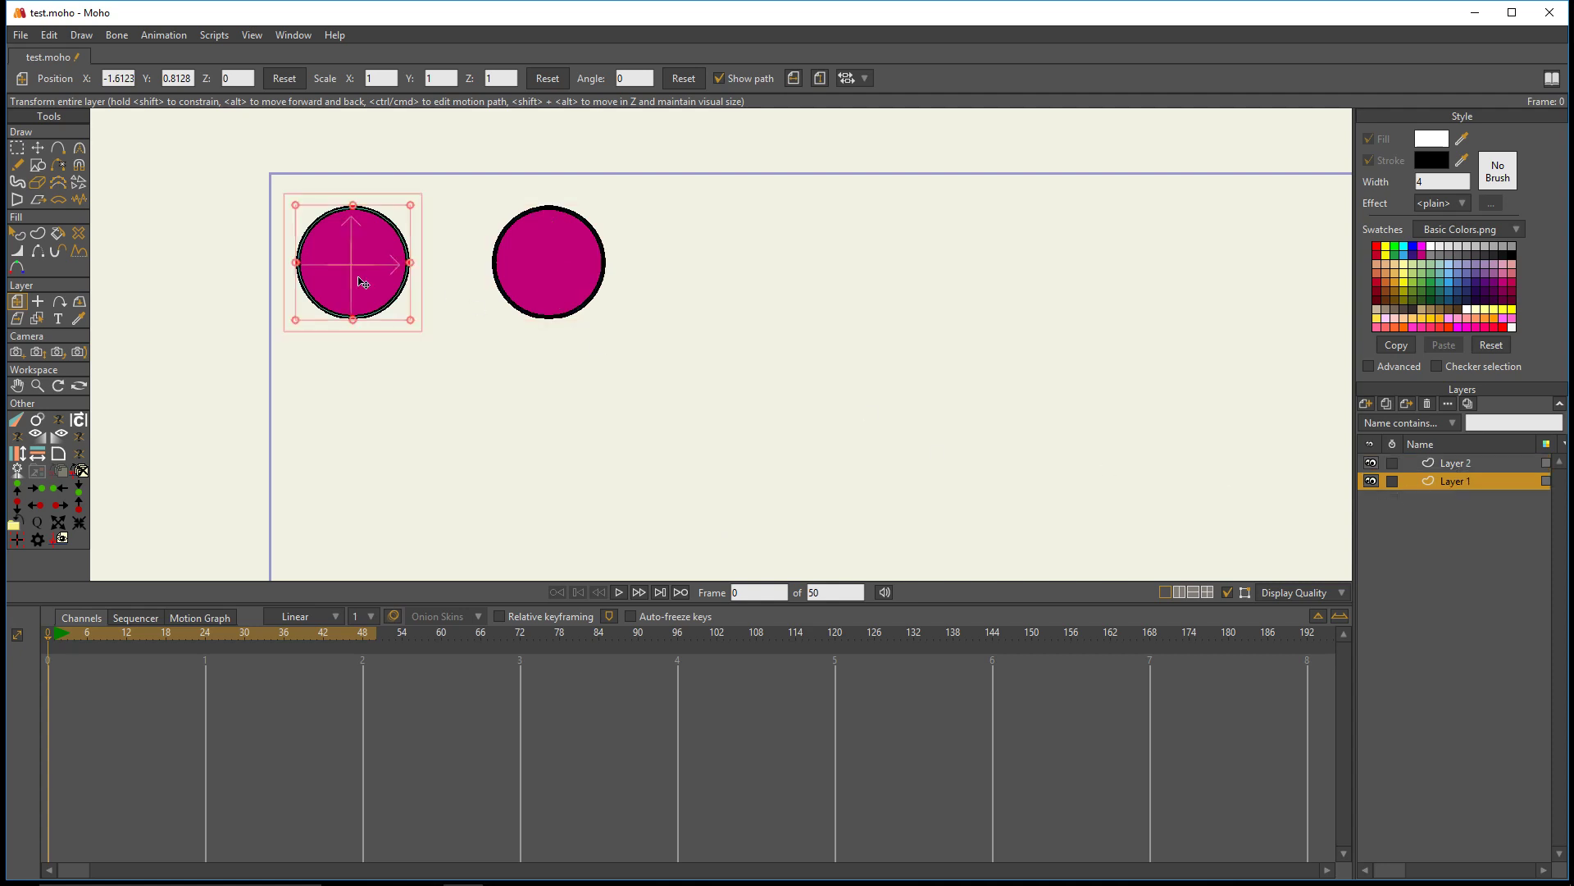
pyautogui.keyDown('ctrl'); pyautogui.click(1462, 464); pyautogui.keyUp('ctrl')
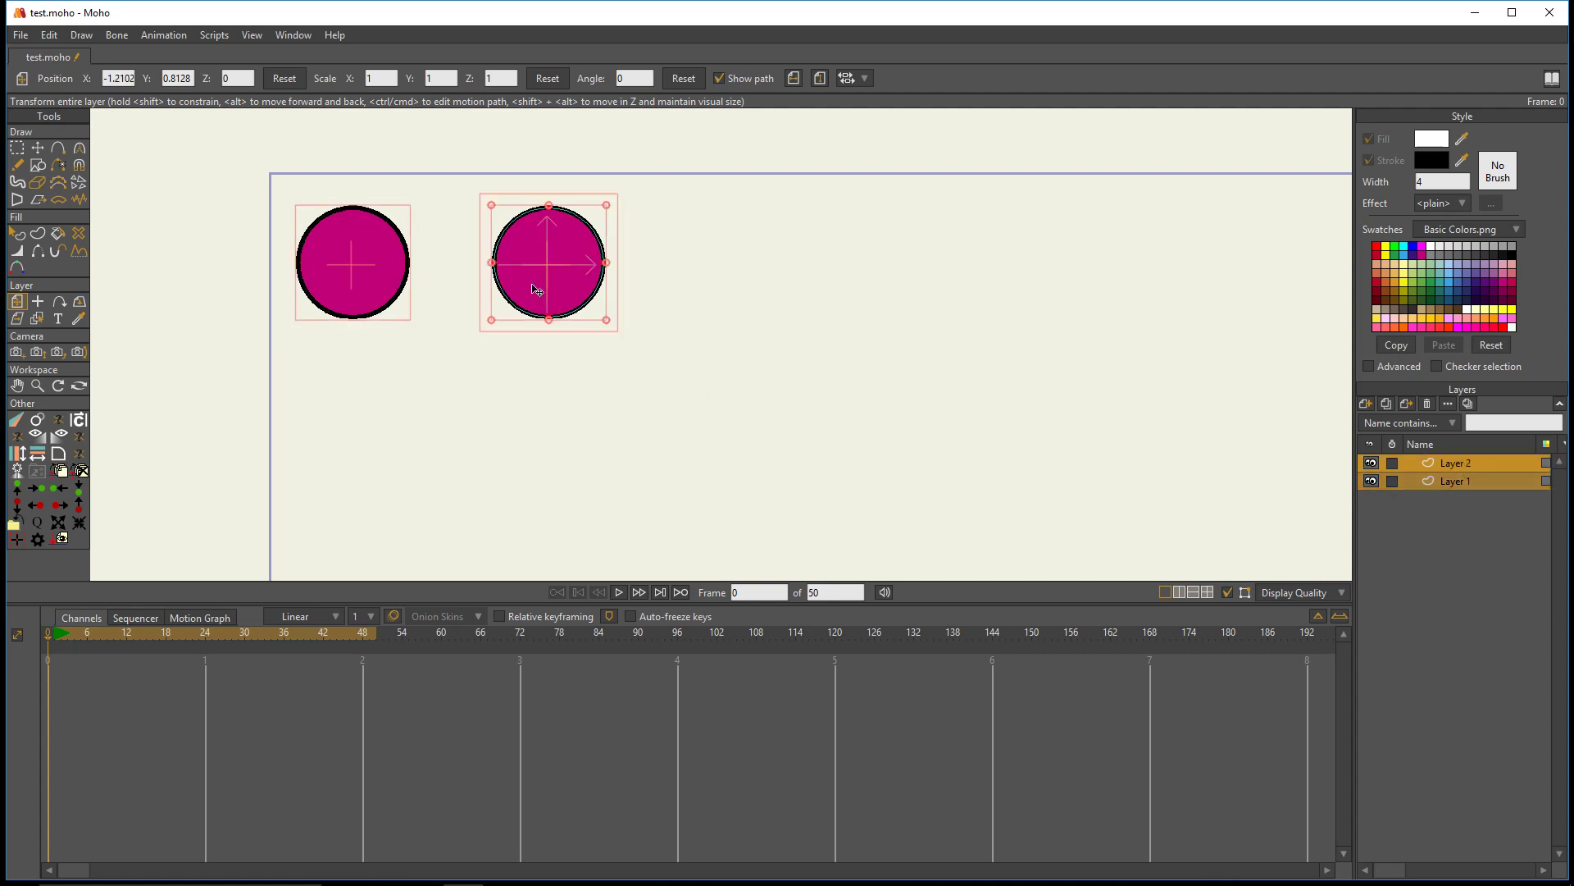
pyautogui.scroll(-2, 553, 294)
pyautogui.moveTo(741, 335); pyautogui.dragTo(581, 330)
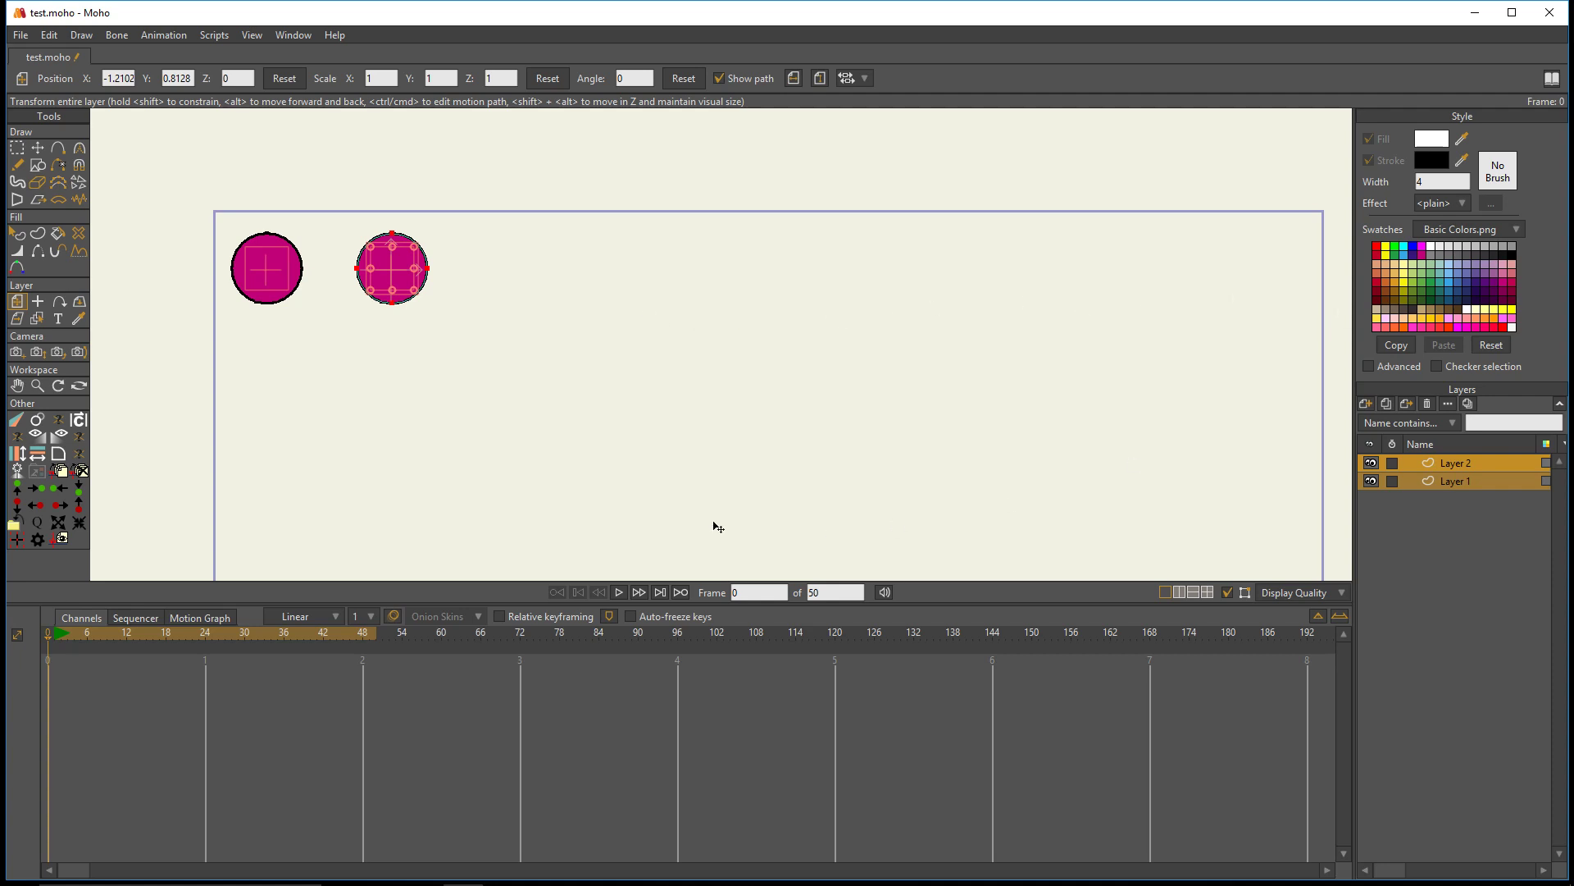
pyautogui.click(41, 426)
pyautogui.click(41, 426)
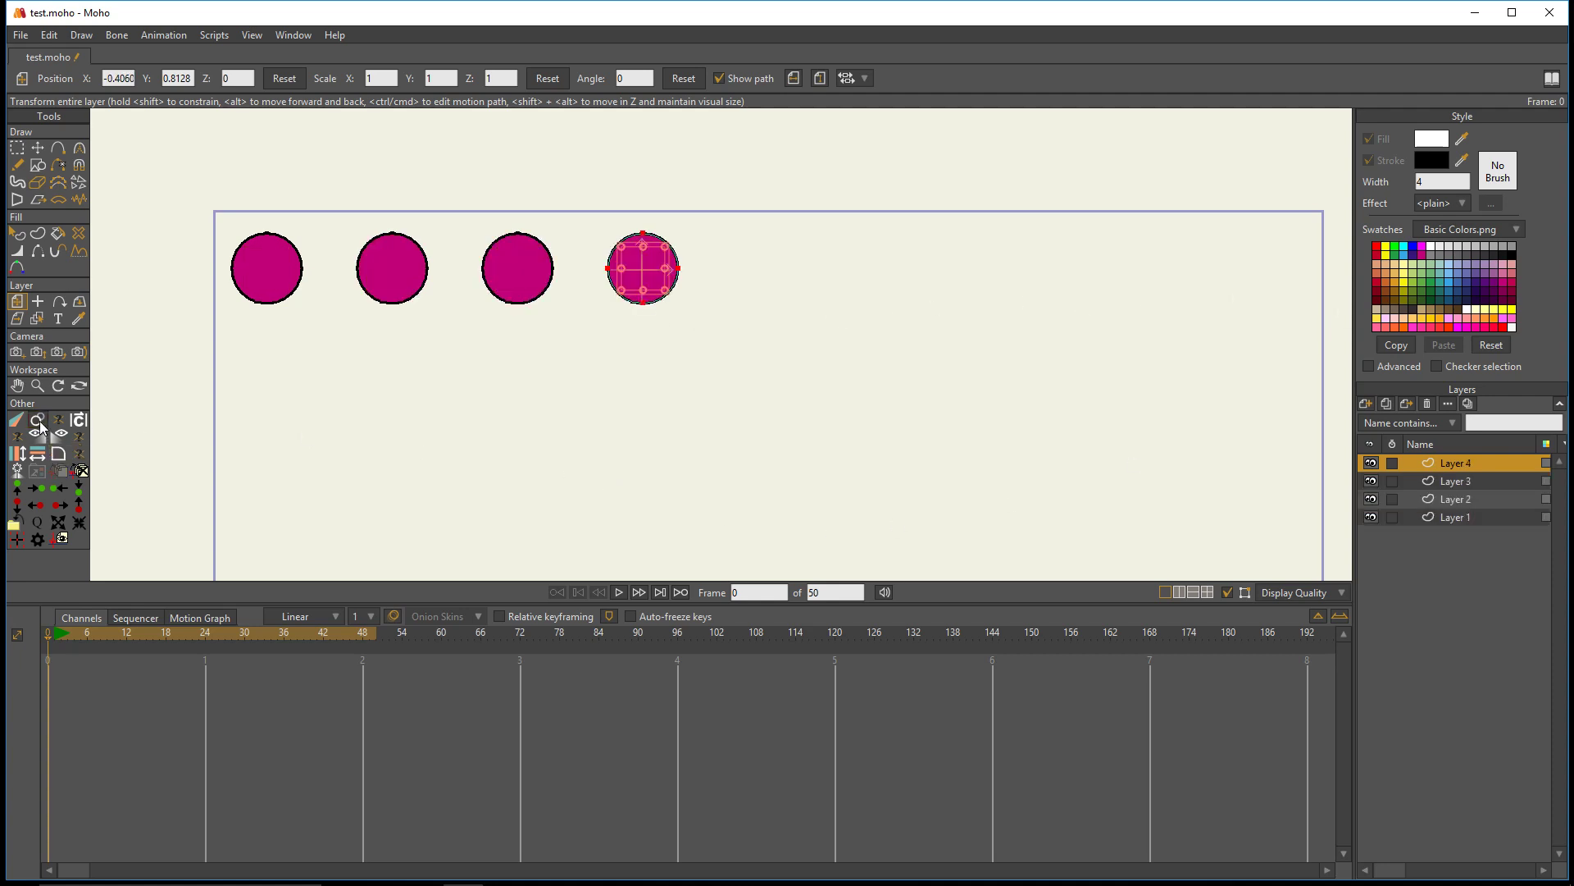
pyautogui.click(41, 426)
pyautogui.click(41, 427)
pyautogui.click(41, 426)
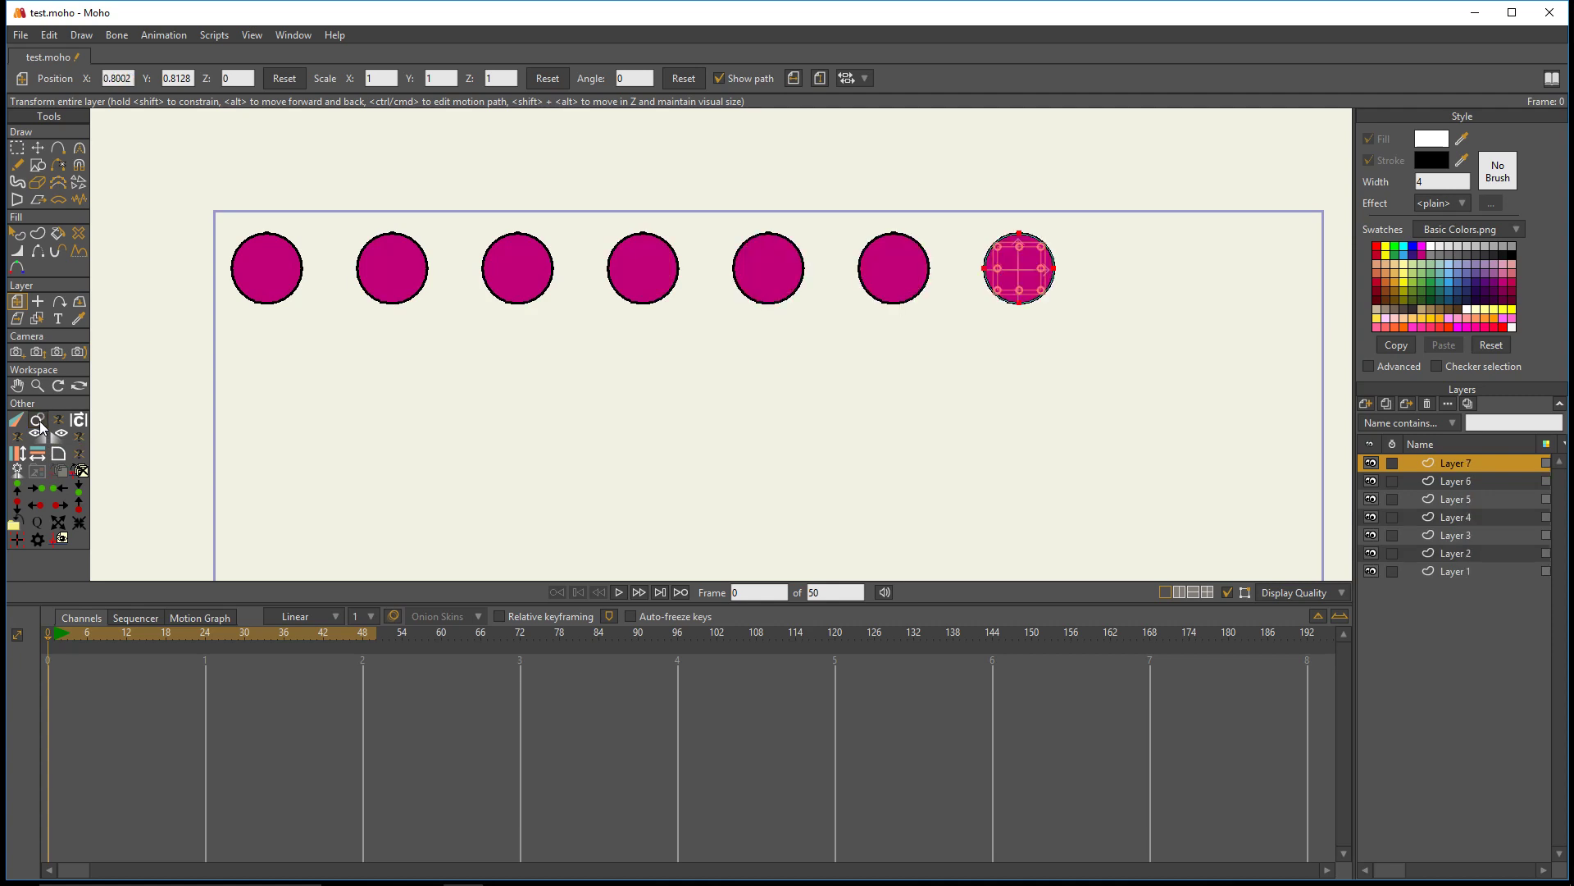
pyautogui.click(41, 426)
pyautogui.click(41, 427)
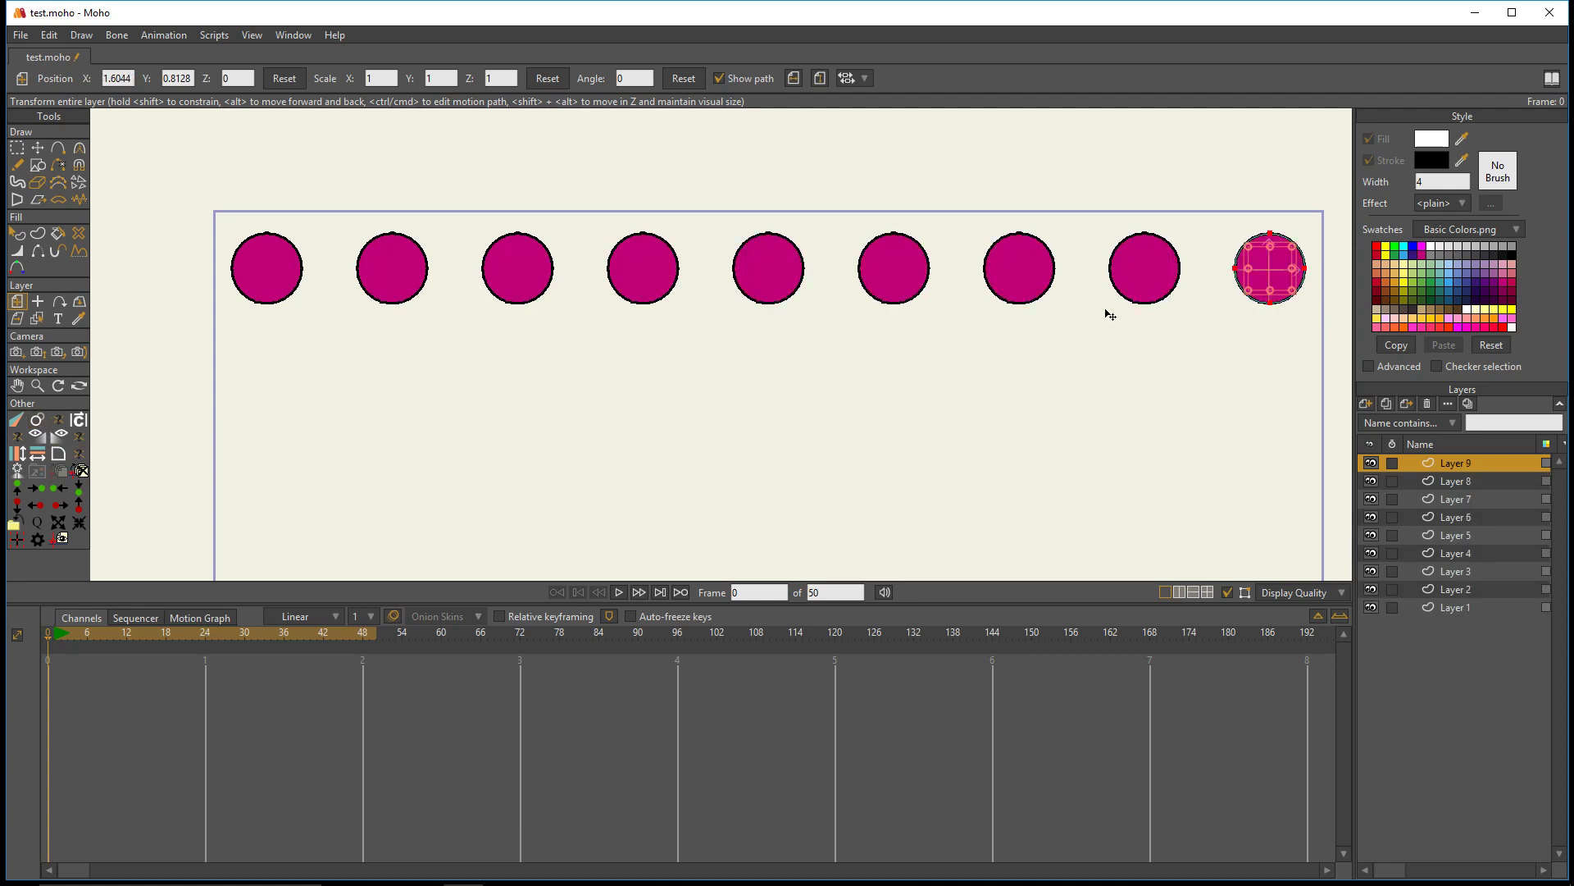
# - Delete all the duplicated circle layers, Layer 2 through Layer 9
pyautogui.scroll(-1, 1105, 313)
pyautogui.moveTo(1084, 373); pyautogui.dragTo(988, 373)
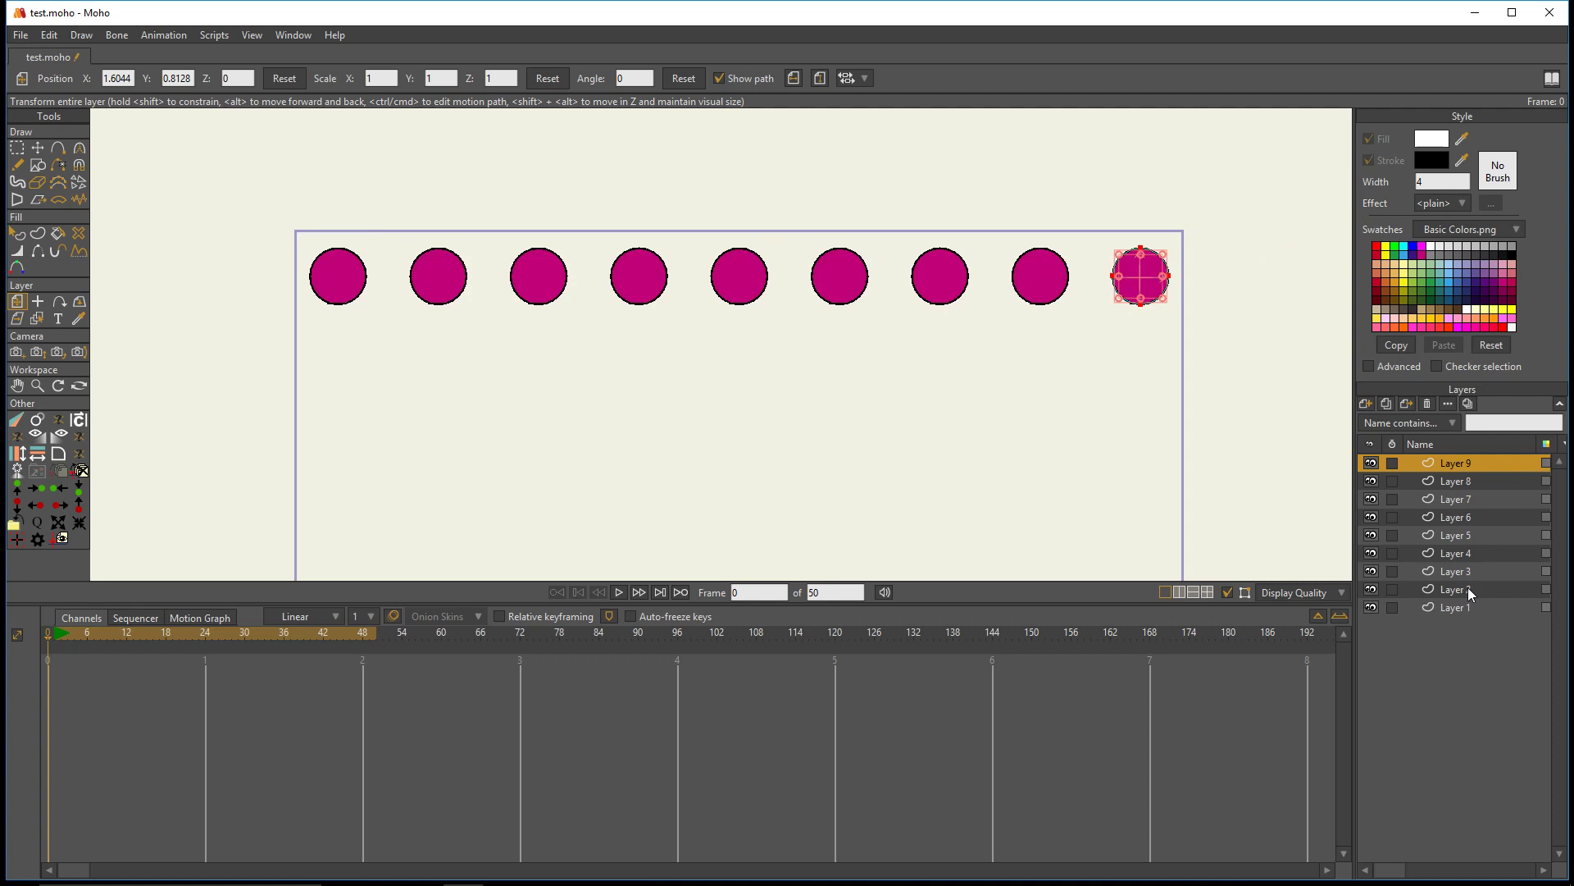
pyautogui.keyDown('shift'); pyautogui.click(1458, 590); pyautogui.keyUp('shift')
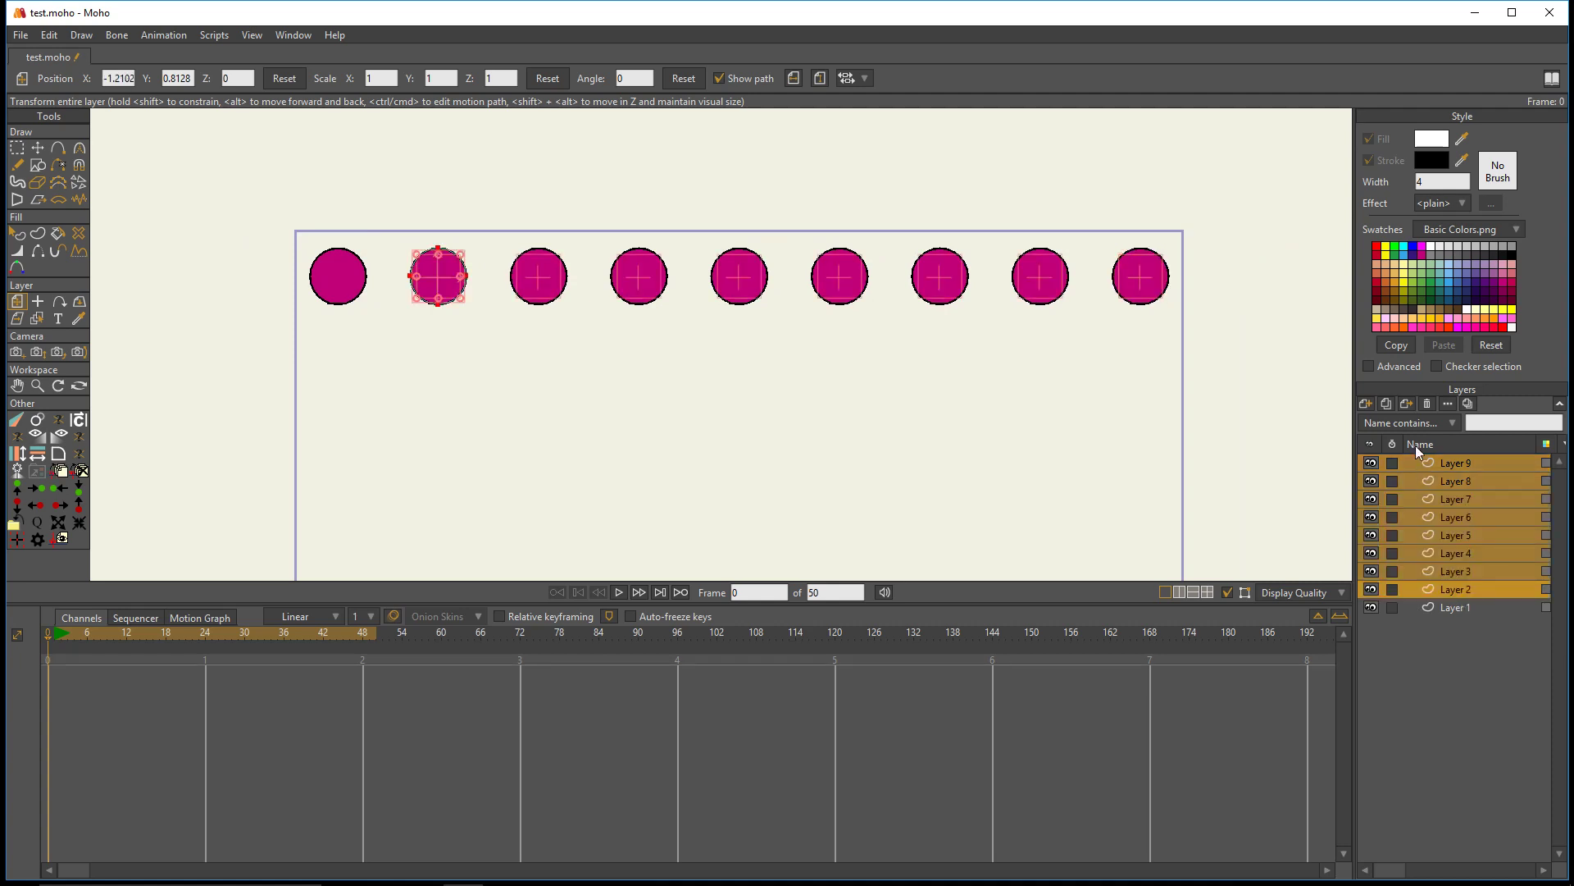
pyautogui.click(1428, 404)
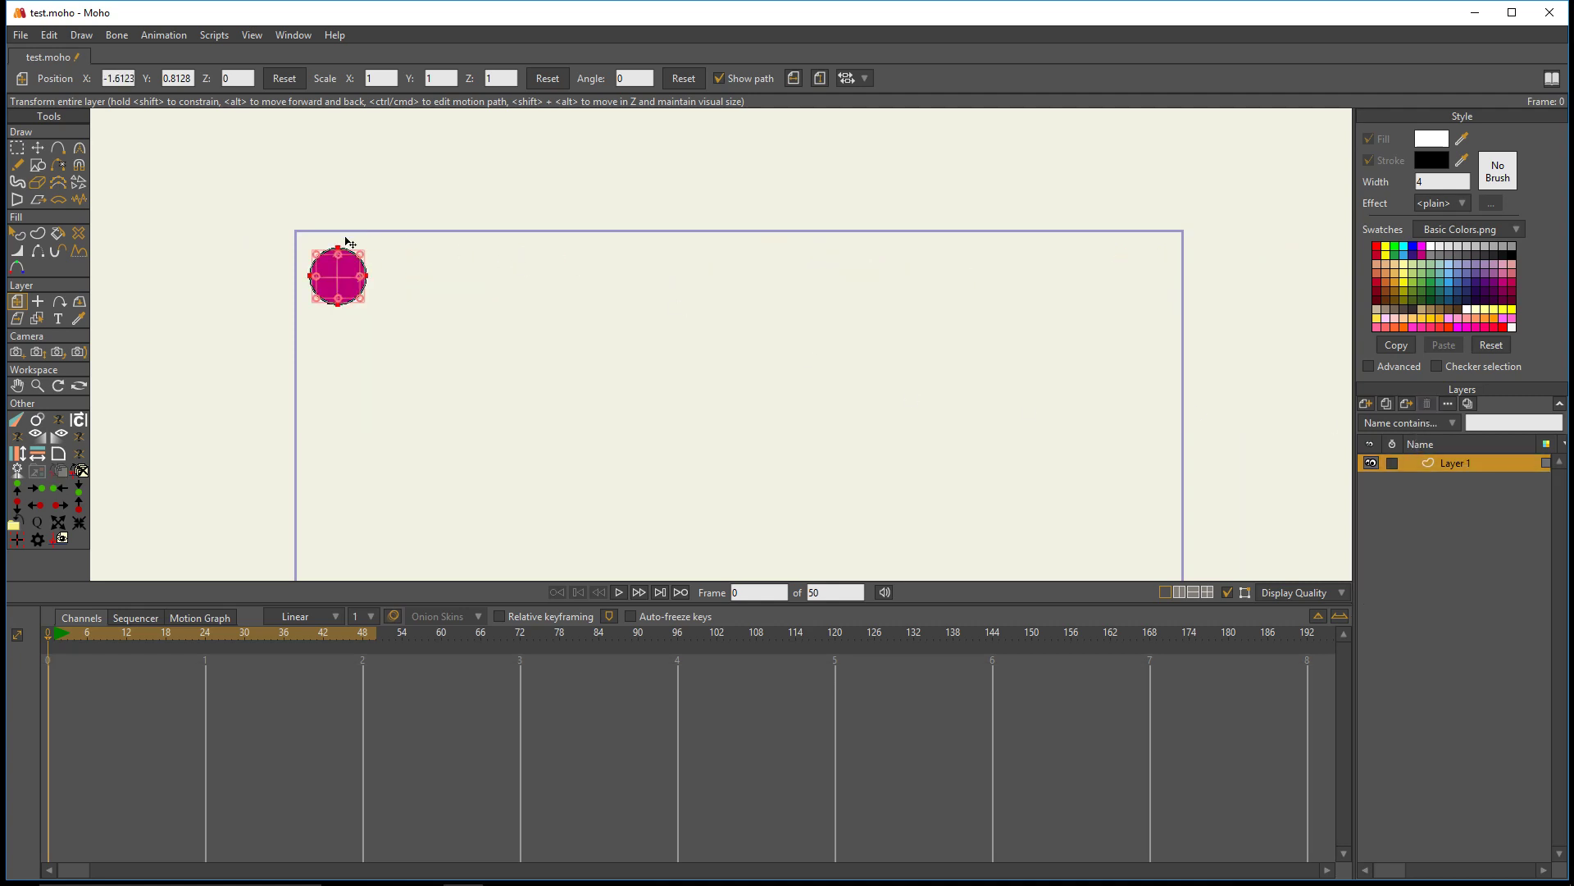
# - Lasso all points of the remaining circle on Layer 1 and delete them
pyautogui.scroll(4, 348, 242)
pyautogui.click(16, 147)
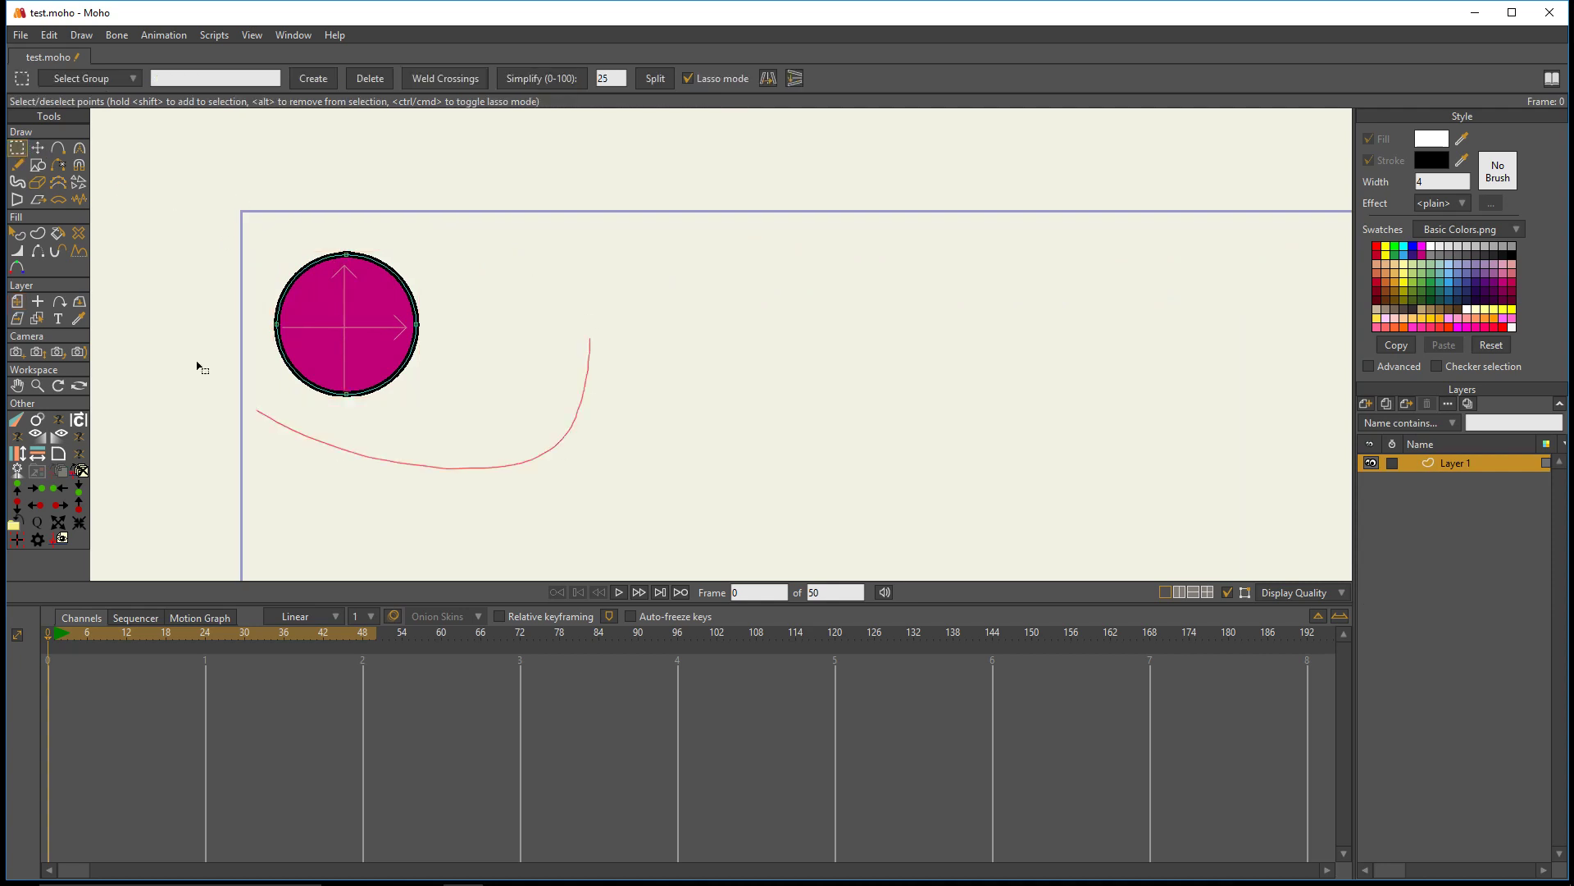
pyautogui.moveTo(198, 367); pyautogui.dragTo(484, 158)
pyautogui.press('Delete')
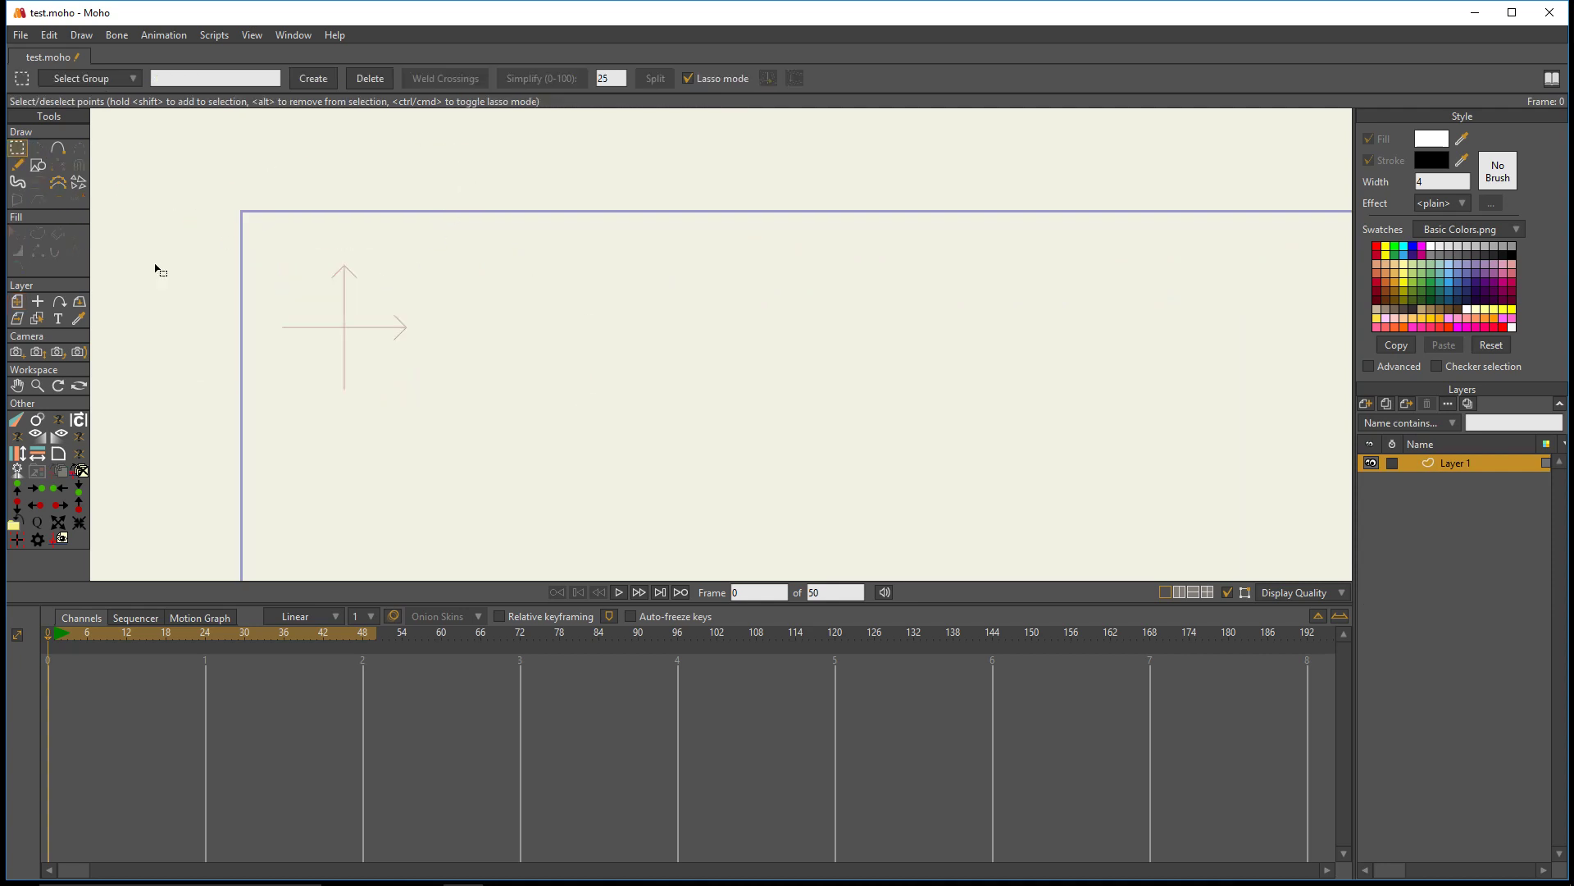
# - Draw a five-pointed star outline around the origin of Layer 1 and shift its points slightly to center it
pyautogui.click(37, 165)
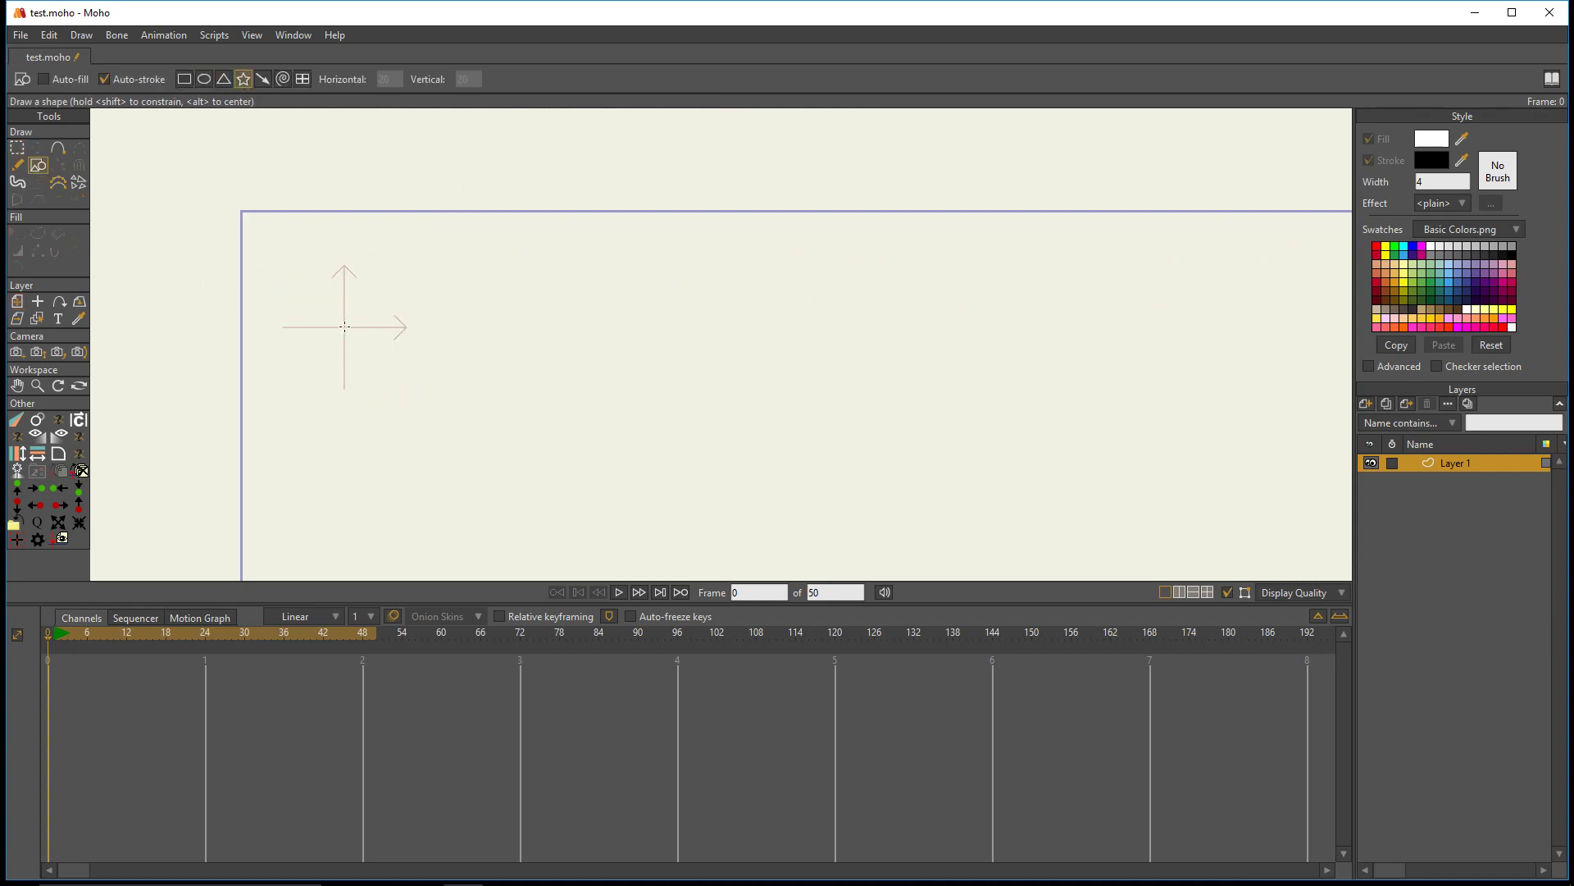
pyautogui.moveTo(344, 327); pyautogui.dragTo(391, 387)
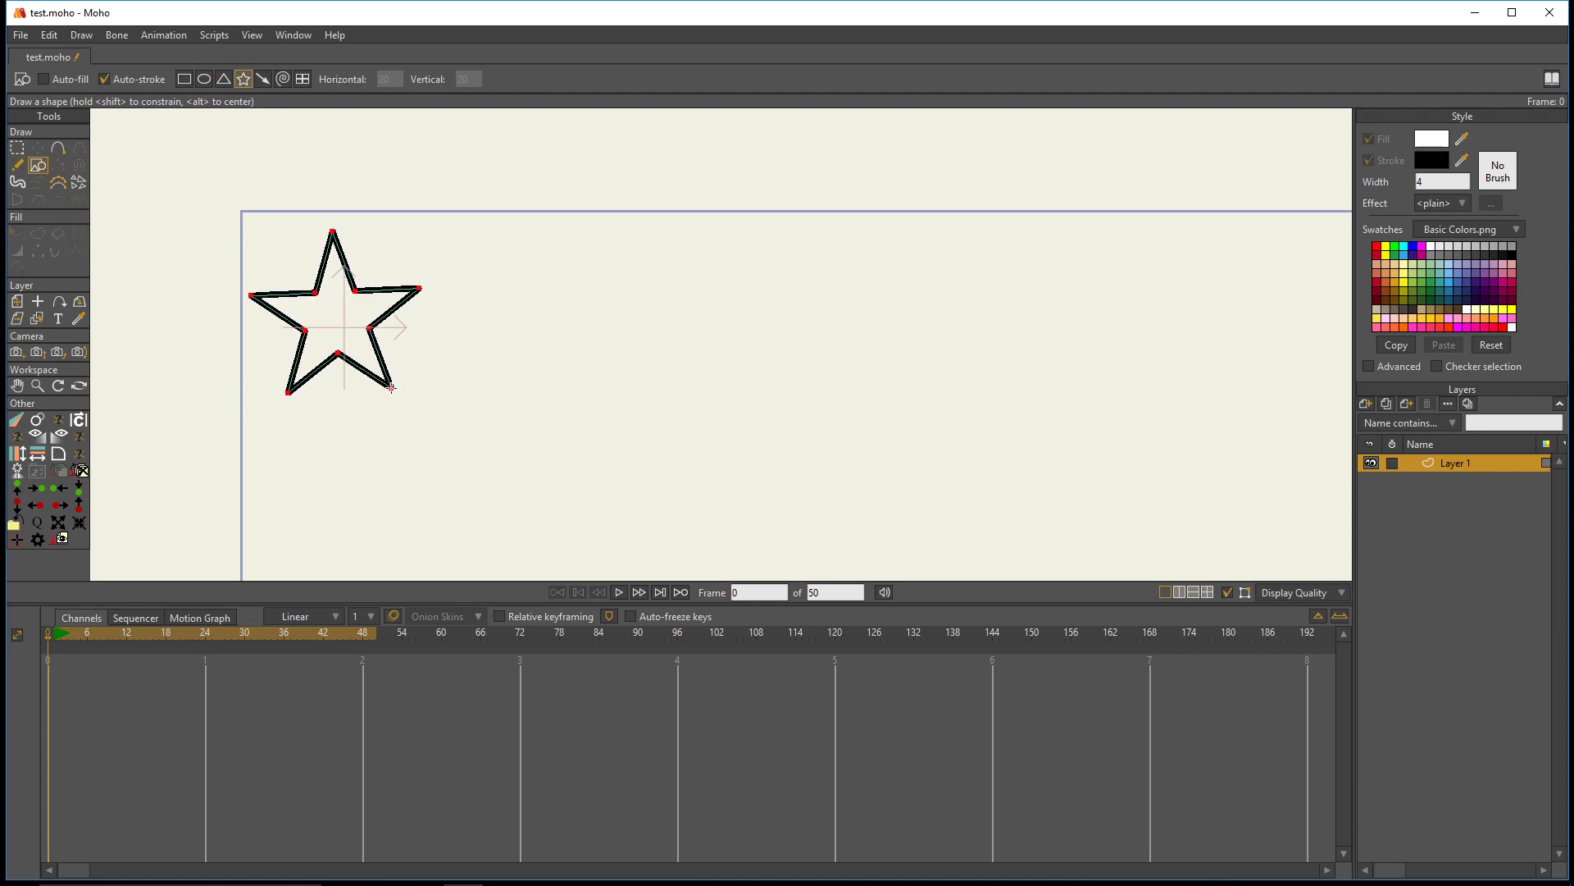
pyautogui.click(37, 148)
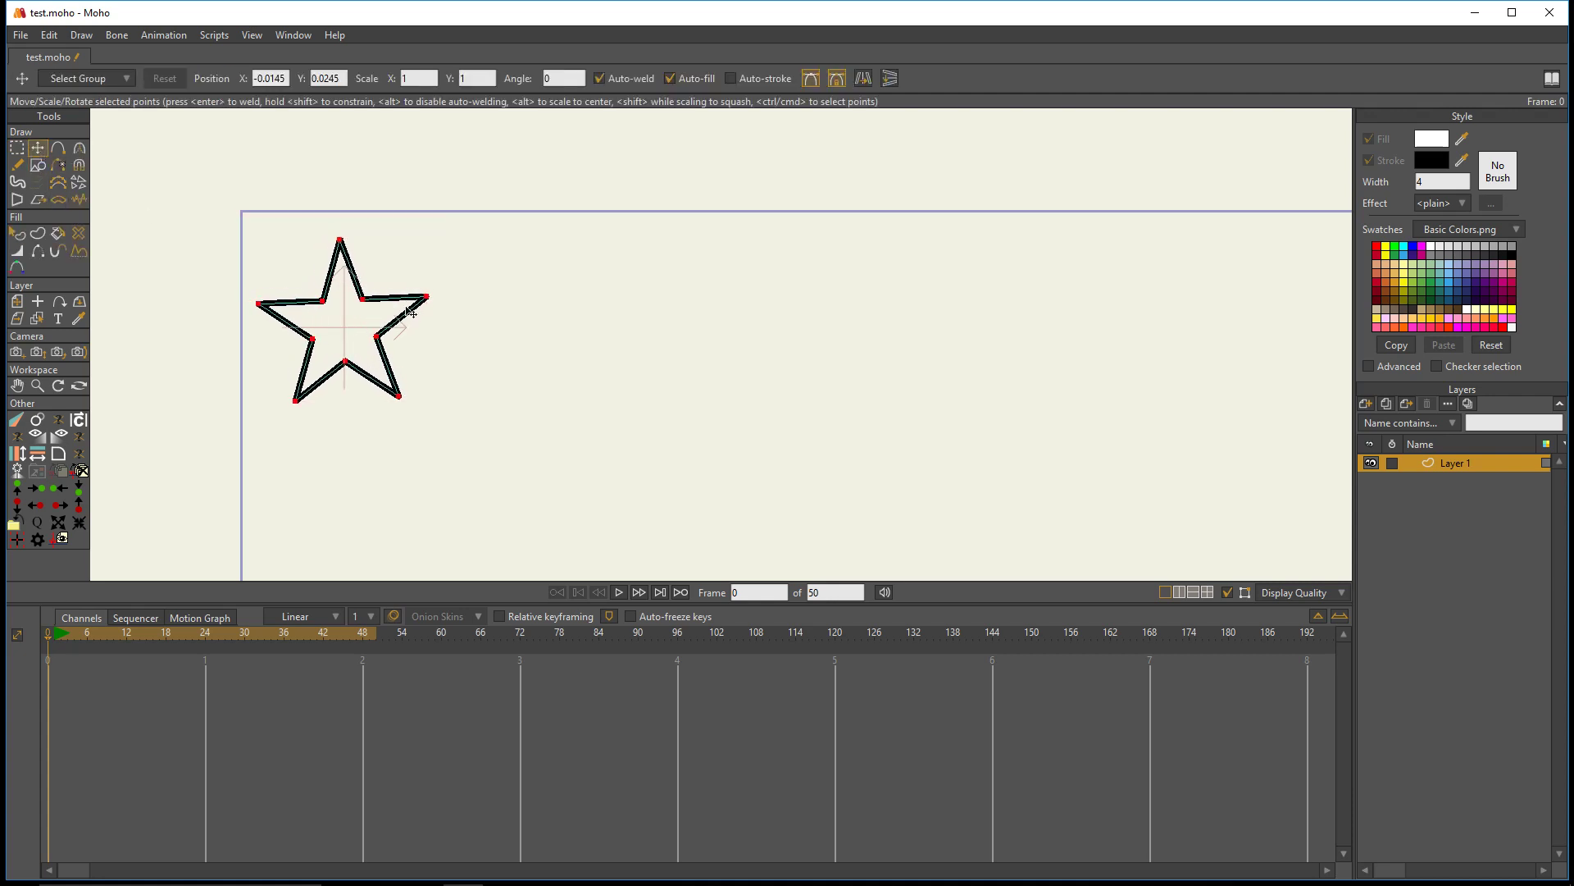
# - Turn on the star's fill and color it dark red
pyautogui.click(17, 233)
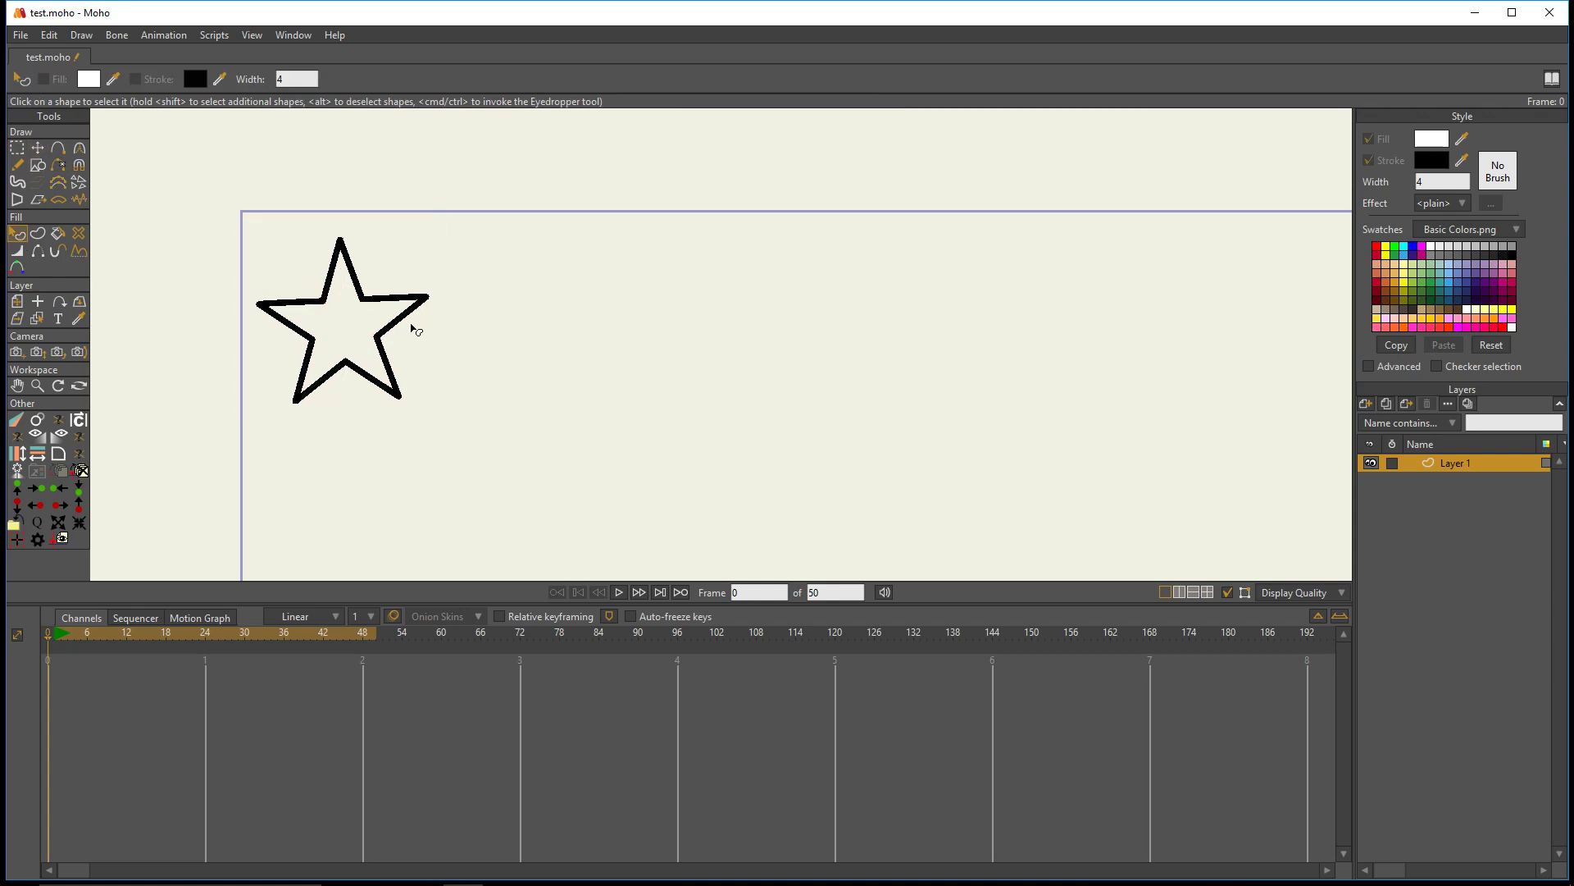
pyautogui.click(415, 324)
pyautogui.click(1369, 138)
pyautogui.click(1432, 138)
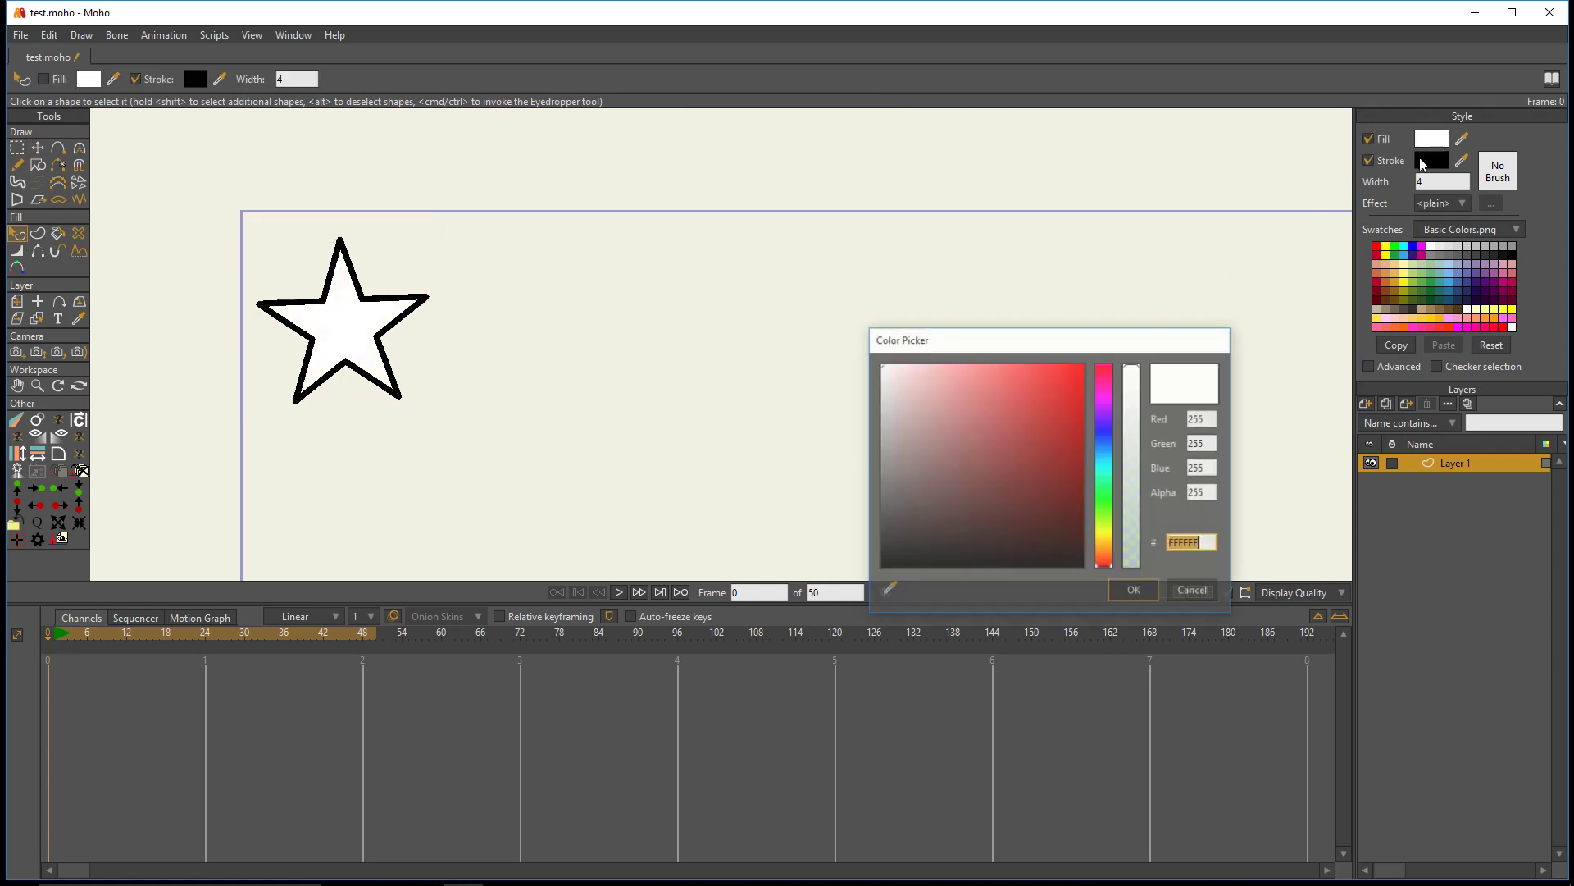
pyautogui.click(1073, 430)
pyautogui.click(1134, 591)
pyautogui.click(681, 439)
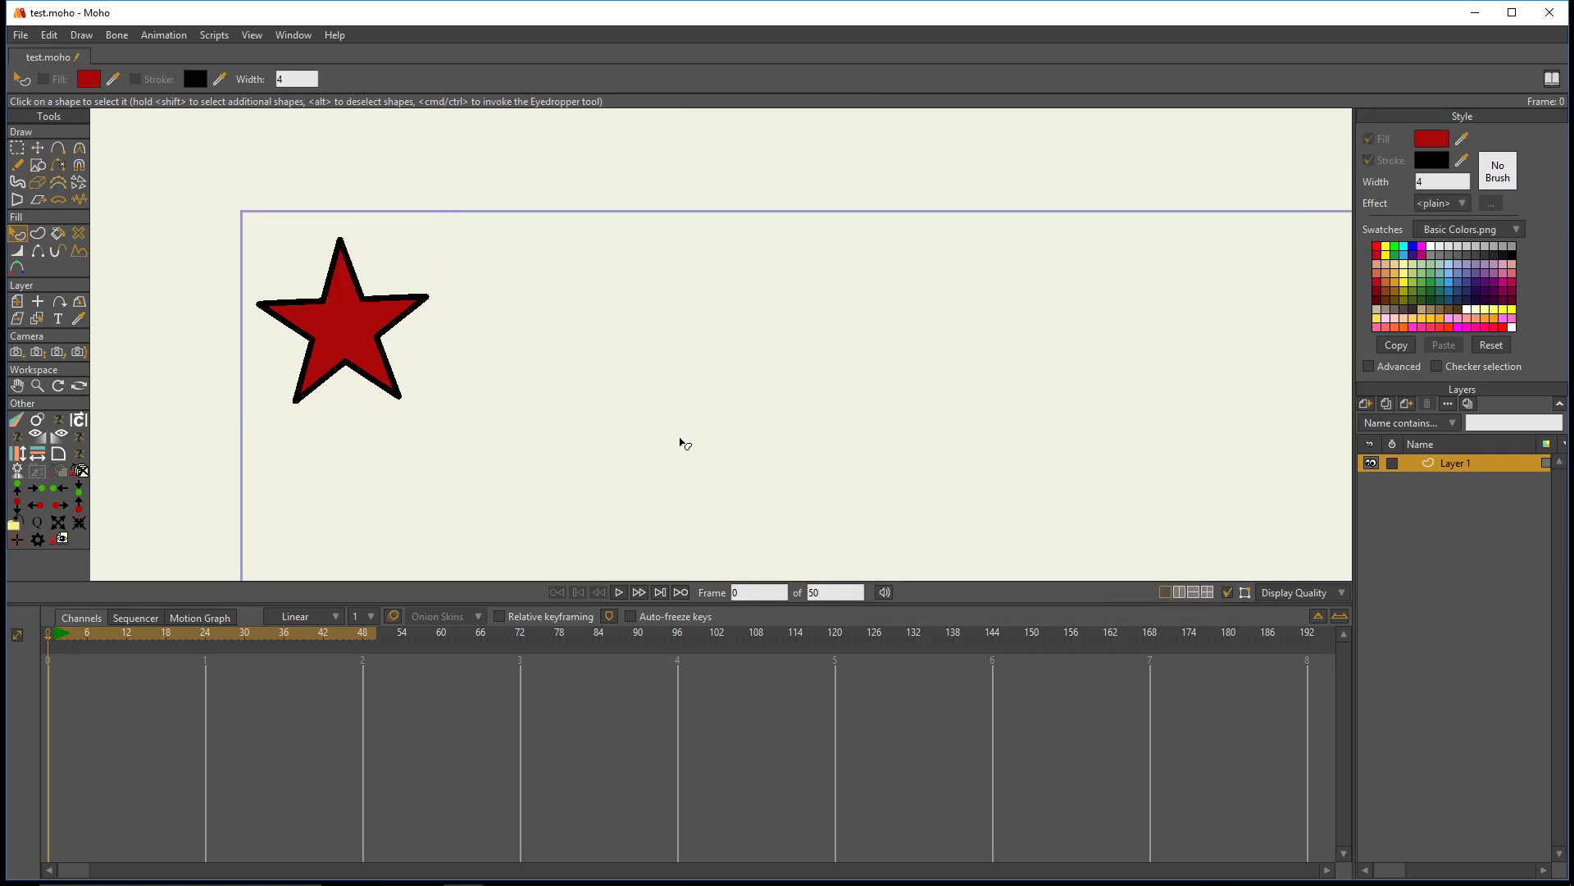
# - Duplicate the star layer and transform the copy: right to about X -1.08, scaled to about 1.22, rotated about -23.3 degrees
pyautogui.scroll(-3, 657, 421)
pyautogui.scroll(2, 648, 414)
pyautogui.moveTo(643, 409); pyautogui.dragTo(405, 326)
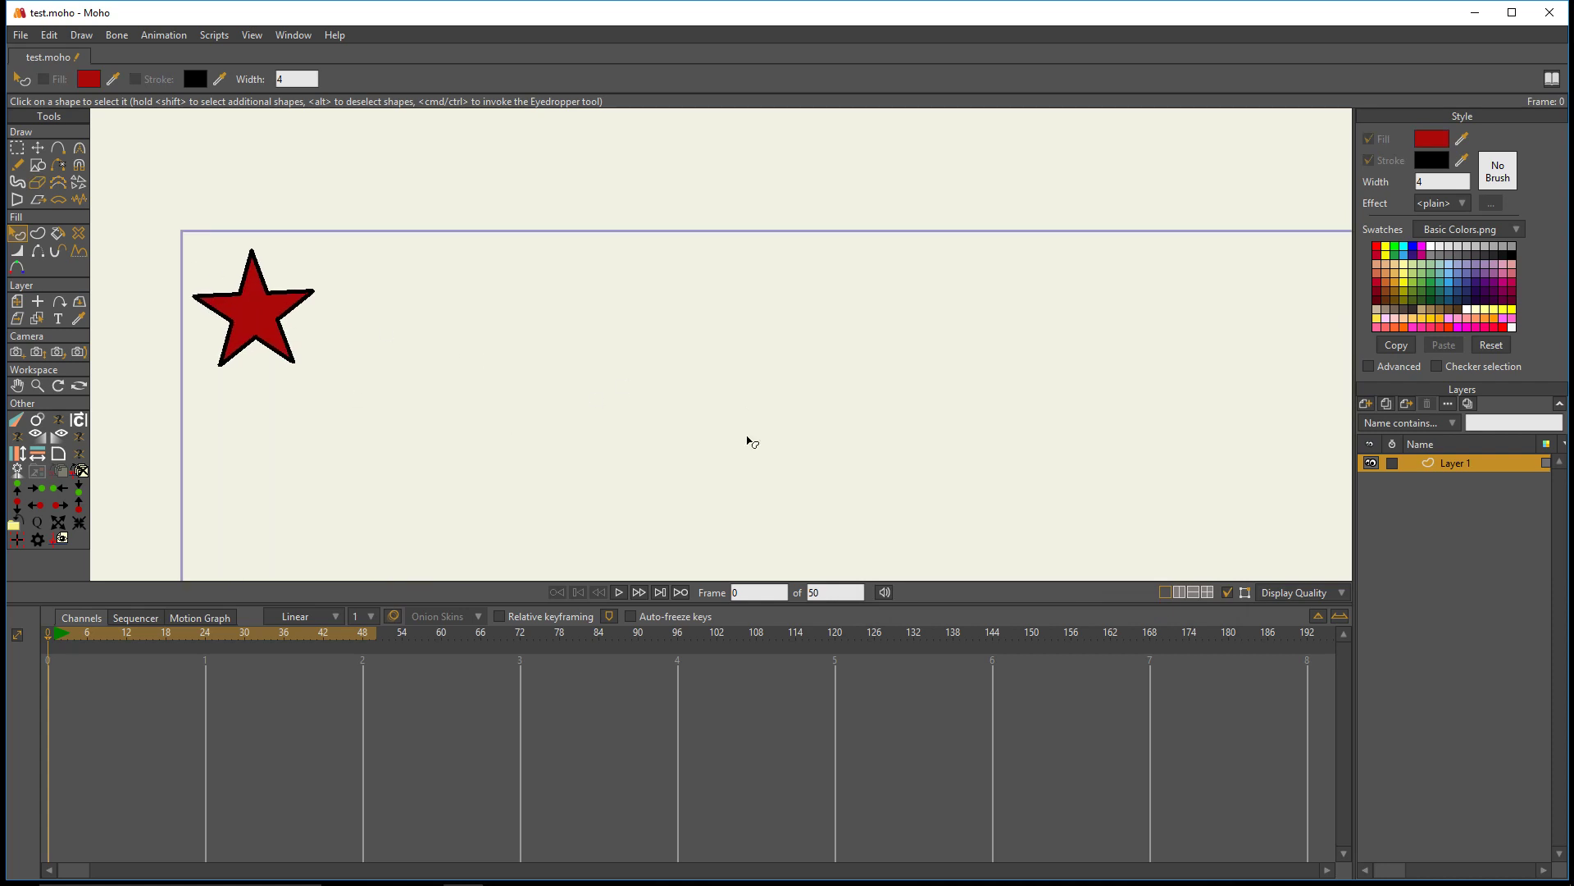
pyautogui.click(1387, 404)
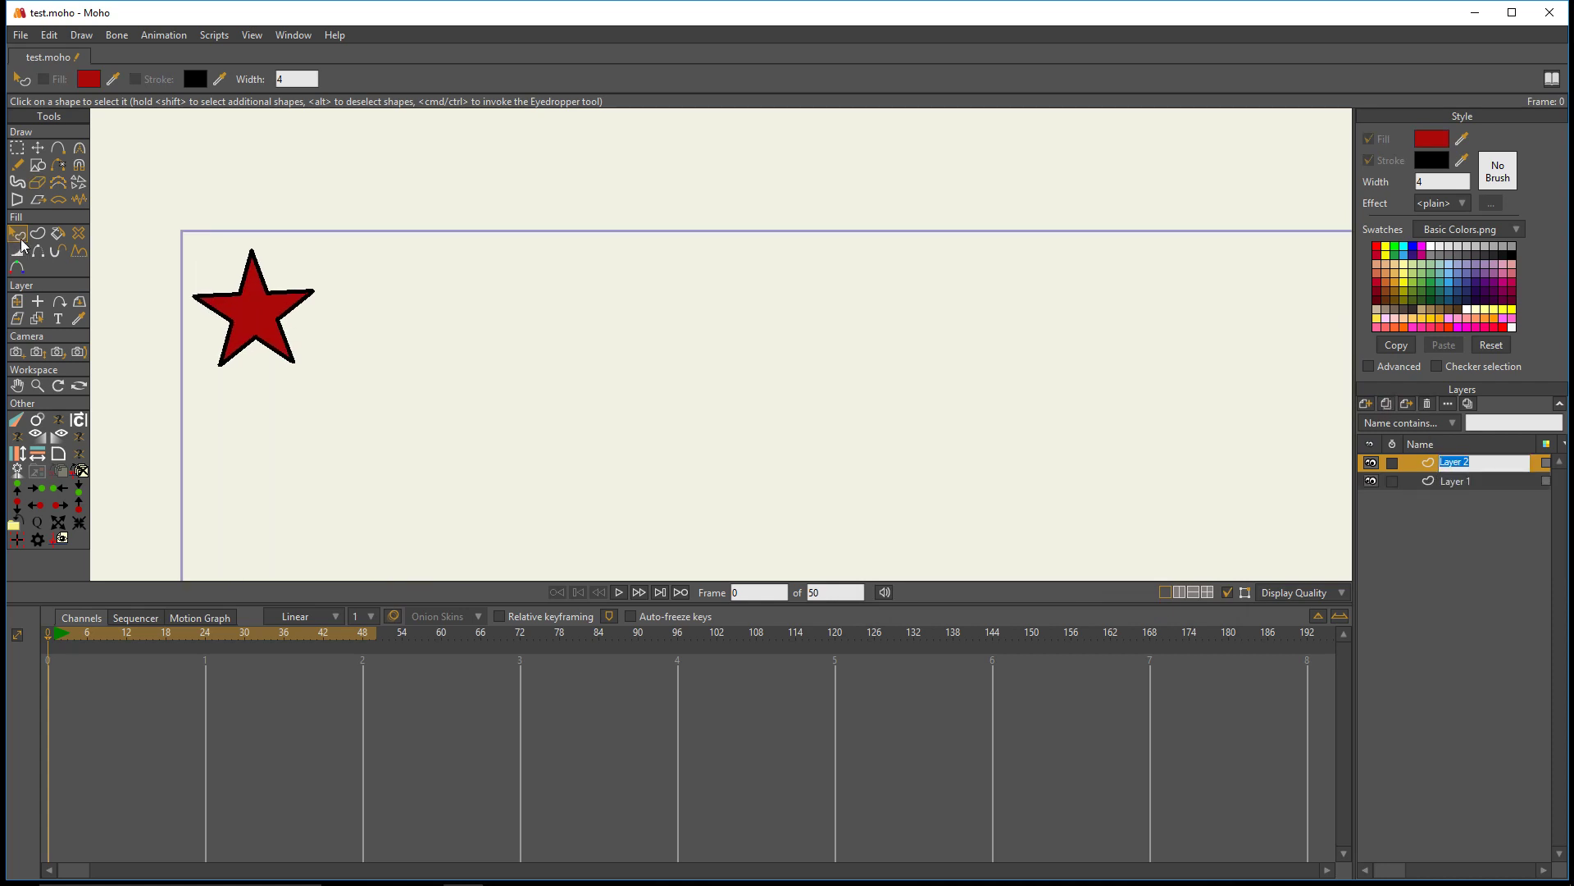
pyautogui.click(17, 301)
pyautogui.moveTo(253, 313); pyautogui.dragTo(411, 313)
pyautogui.moveTo(487, 248); pyautogui.dragTo(506, 320)
pyautogui.hotkey('ctrl', 'z')
pyautogui.scroll(-4, 611, 352)
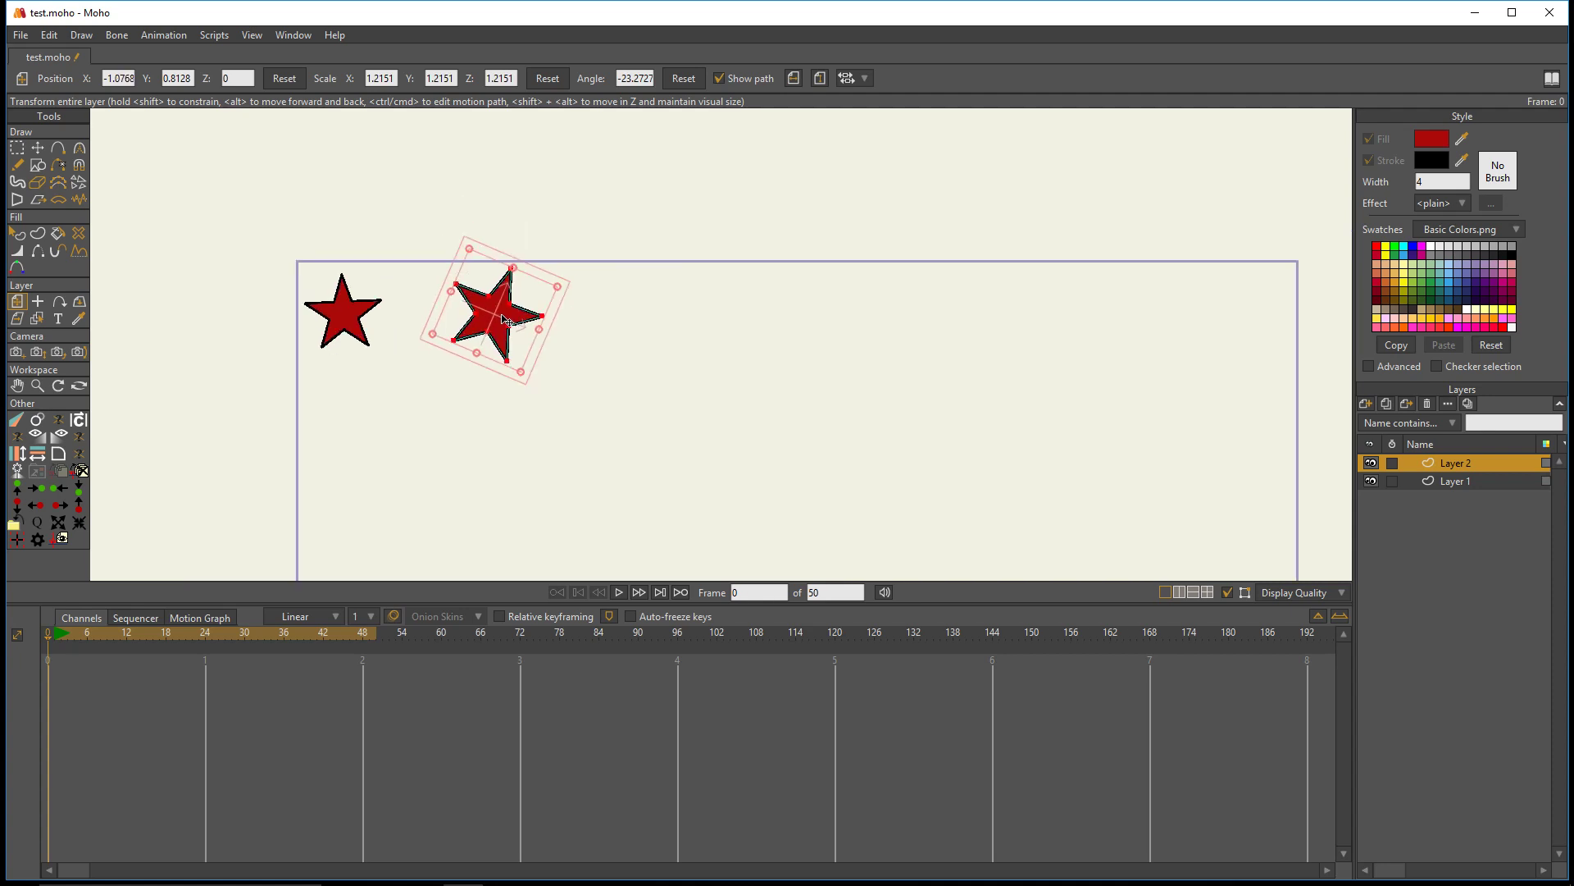
# - Compare the position, scale and angle of the original star on Layer 1 with those of its copy on Layer 2
pyautogui.click(1449, 482)
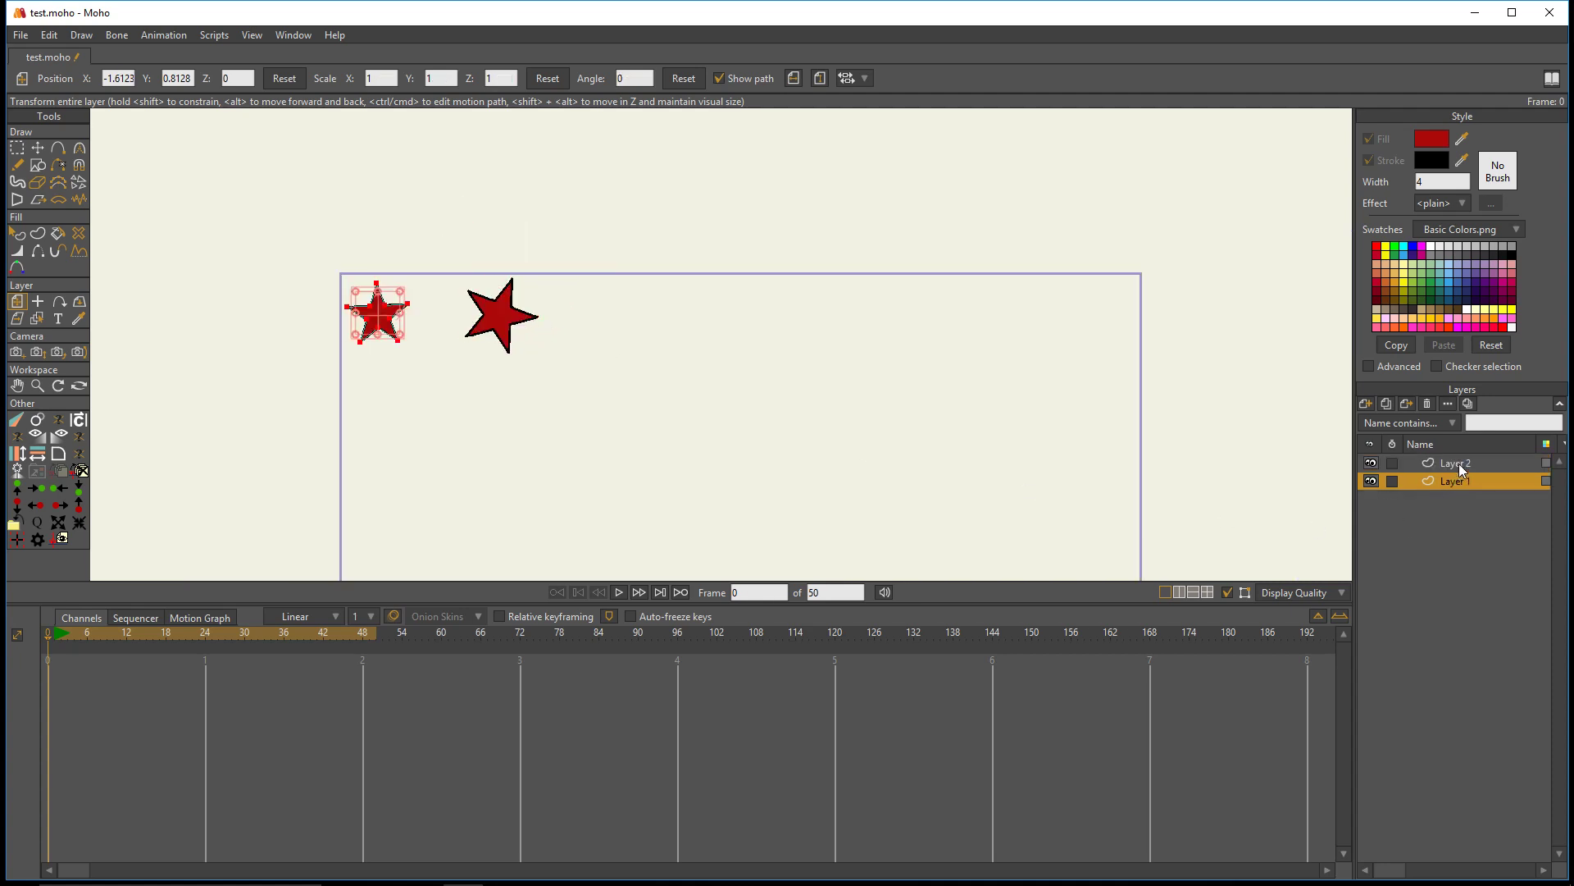
pyautogui.keyDown('ctrl'); pyautogui.click(1458, 463); pyautogui.keyUp('ctrl')
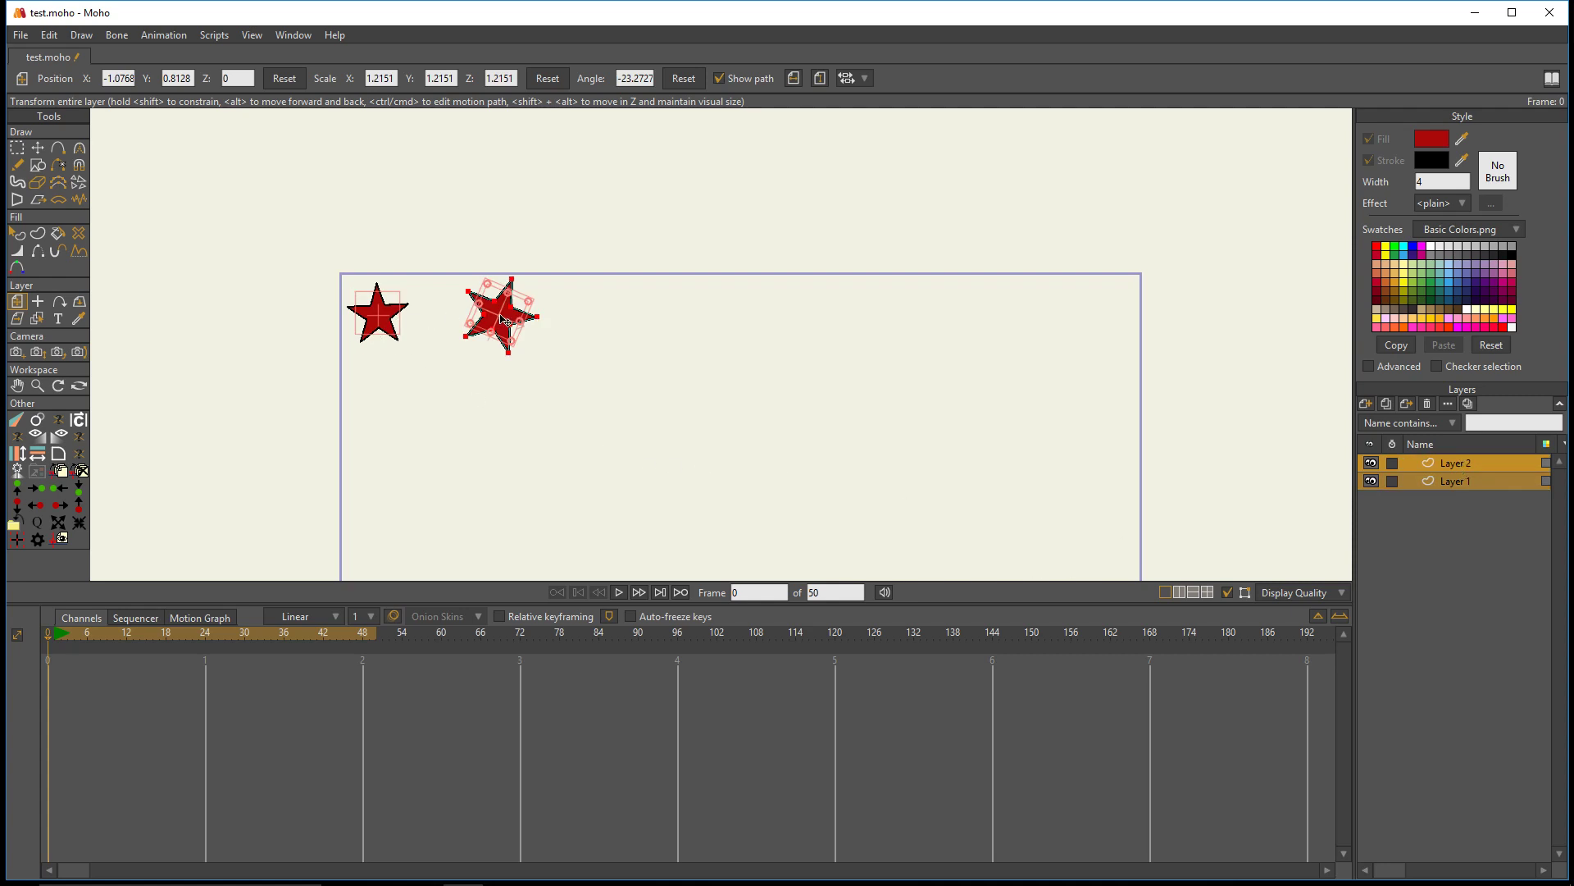
pyautogui.click(1450, 483)
pyautogui.click(1452, 462)
pyautogui.click(1450, 484)
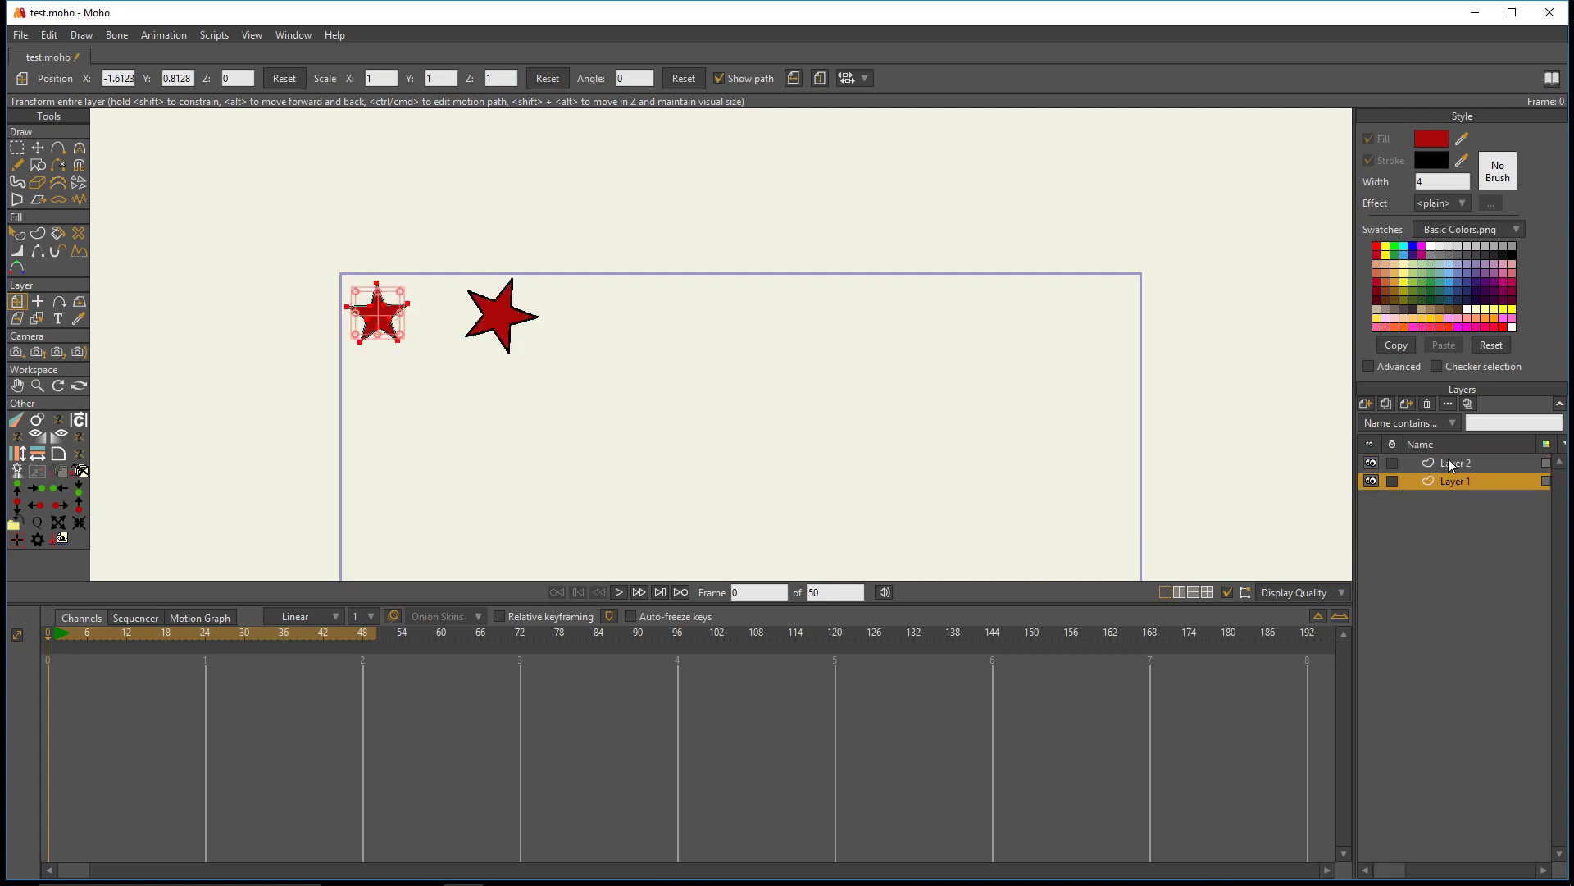
pyautogui.click(1450, 462)
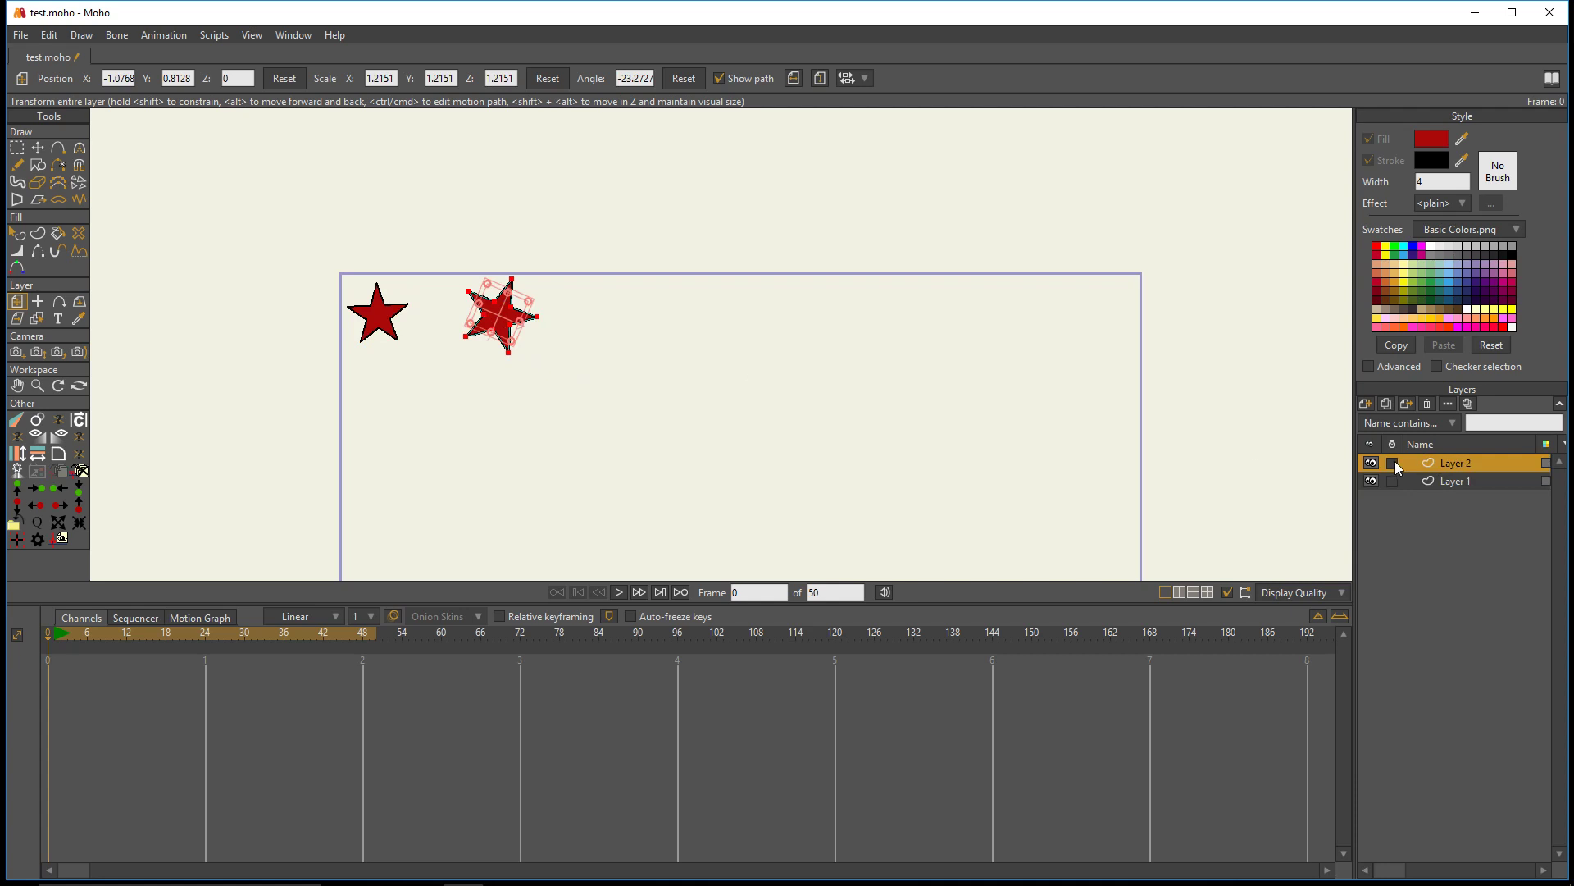
pyautogui.keyDown('ctrl'); pyautogui.click(1456, 483); pyautogui.keyUp('ctrl')
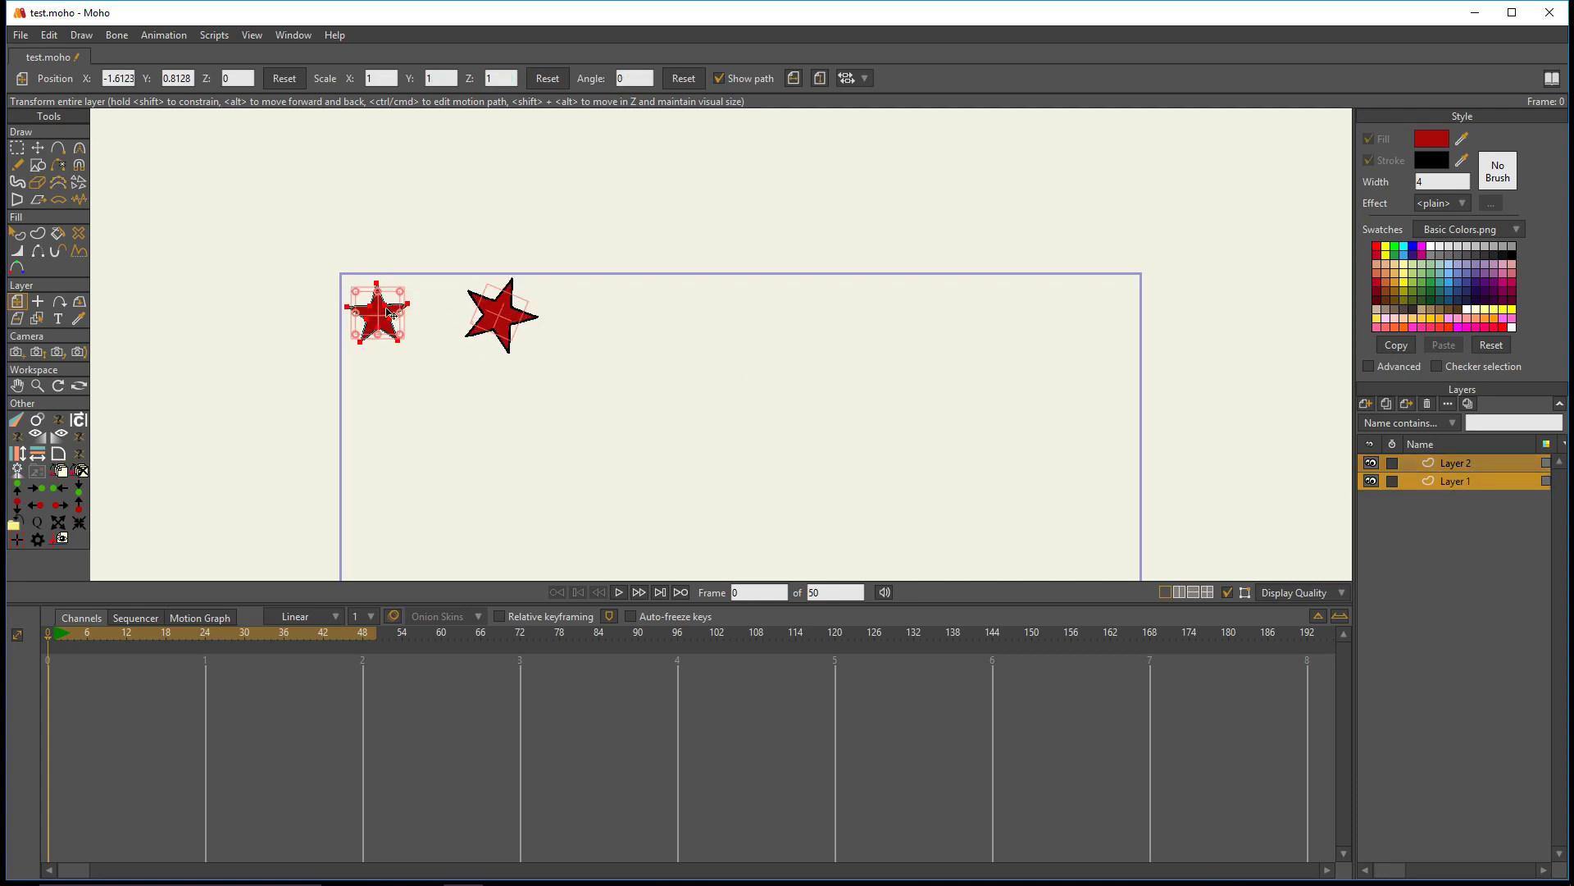
pyautogui.click(1445, 483)
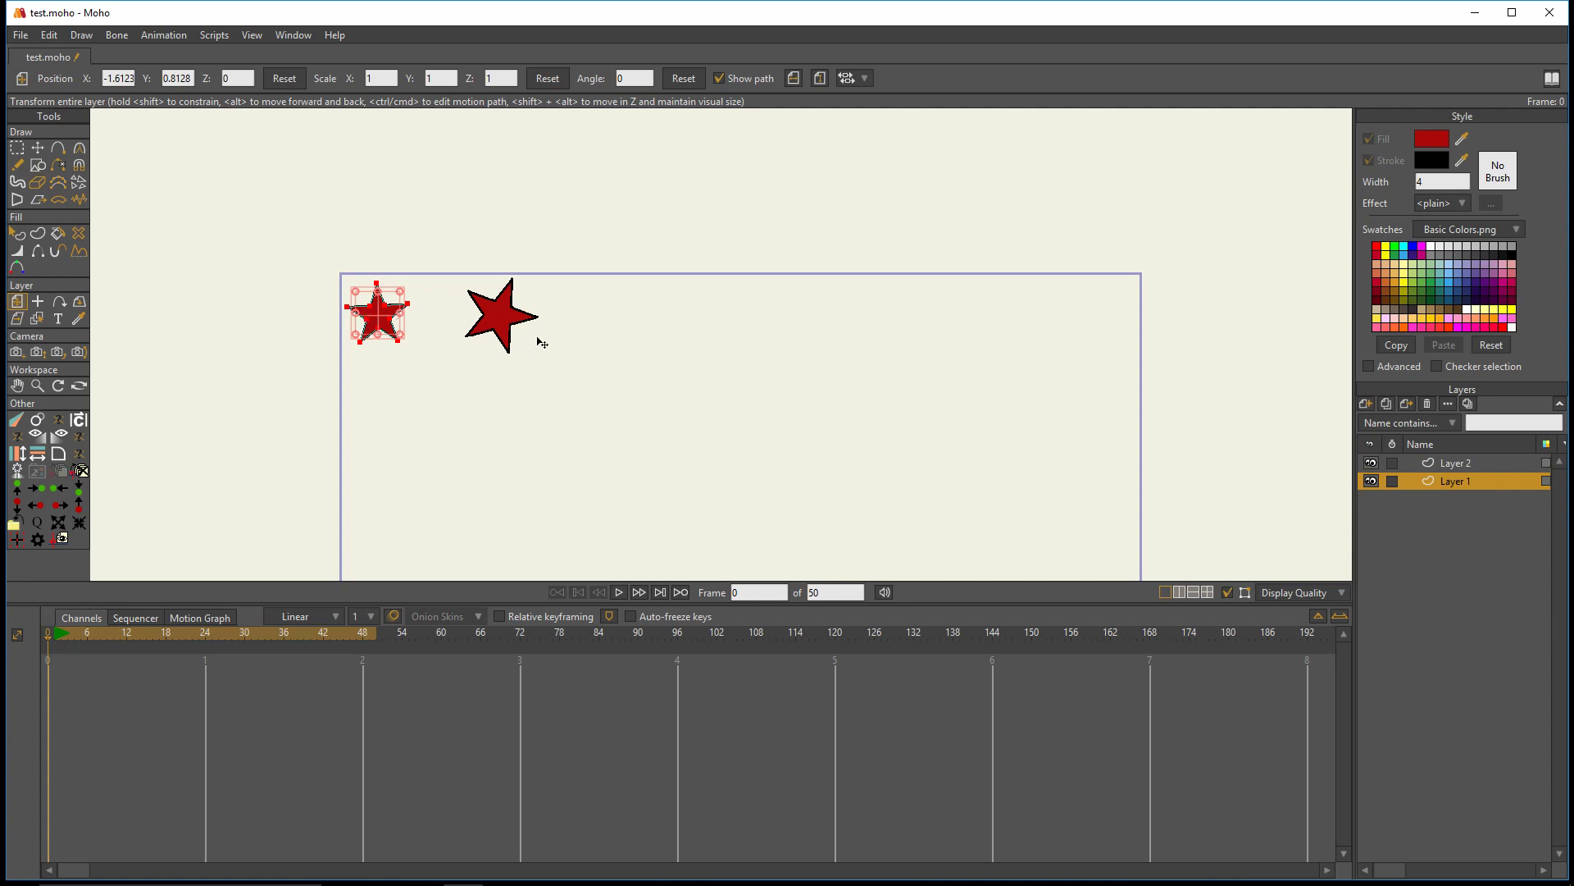
# - Select Layer 1 and Layer 2 together and run Clone Offset six times to continue the row of growing, rotating stars
pyautogui.keyDown('ctrl'); pyautogui.click(1448, 466); pyautogui.keyUp('ctrl')
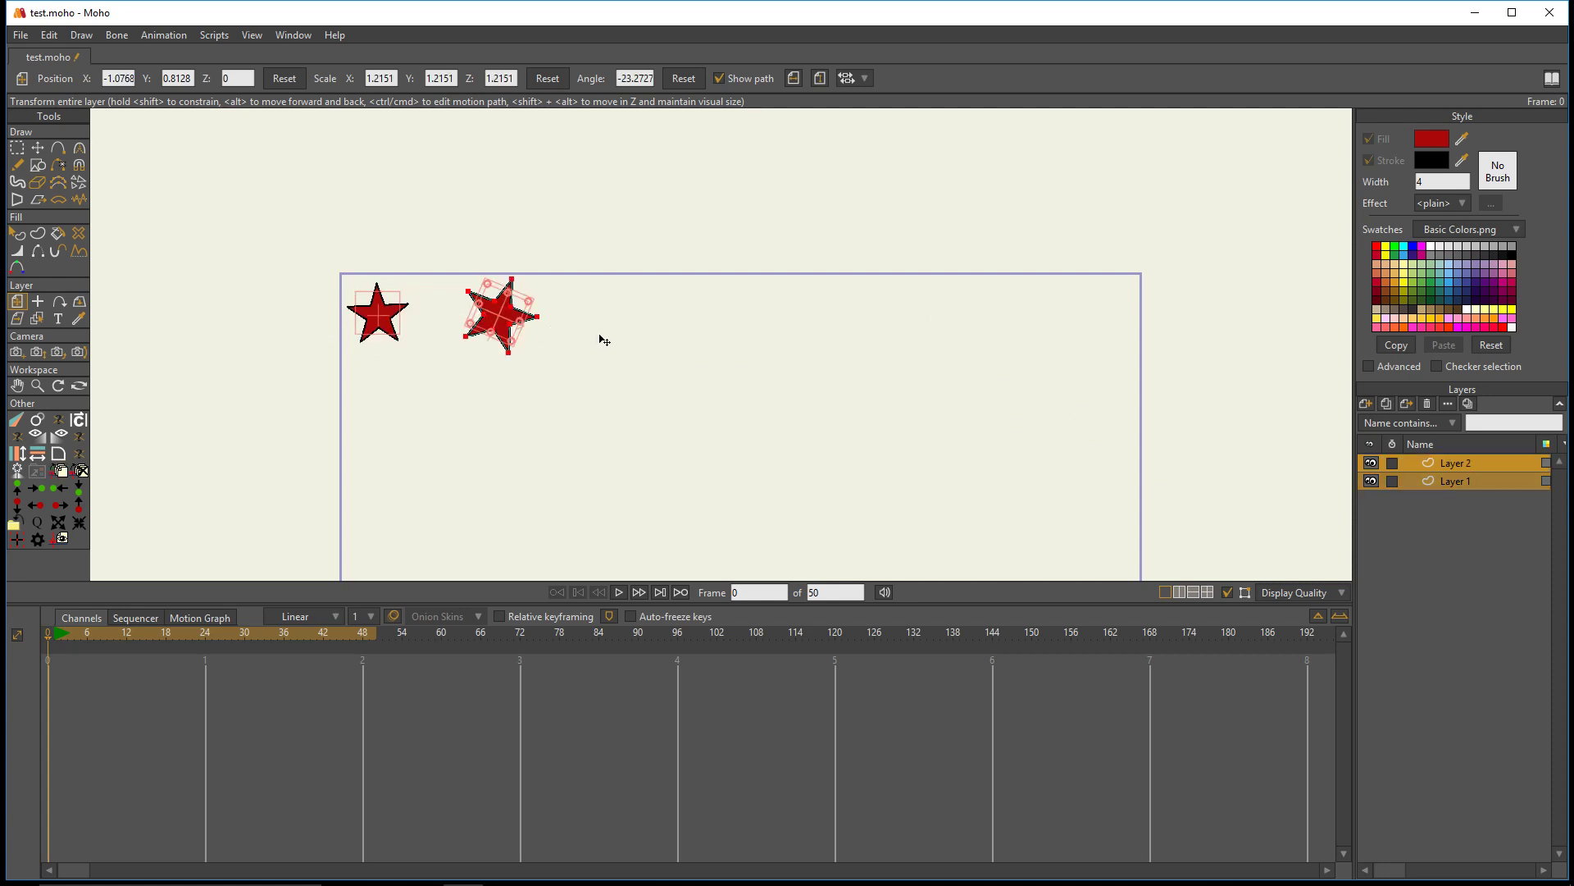
pyautogui.click(39, 420)
pyautogui.click(38, 420)
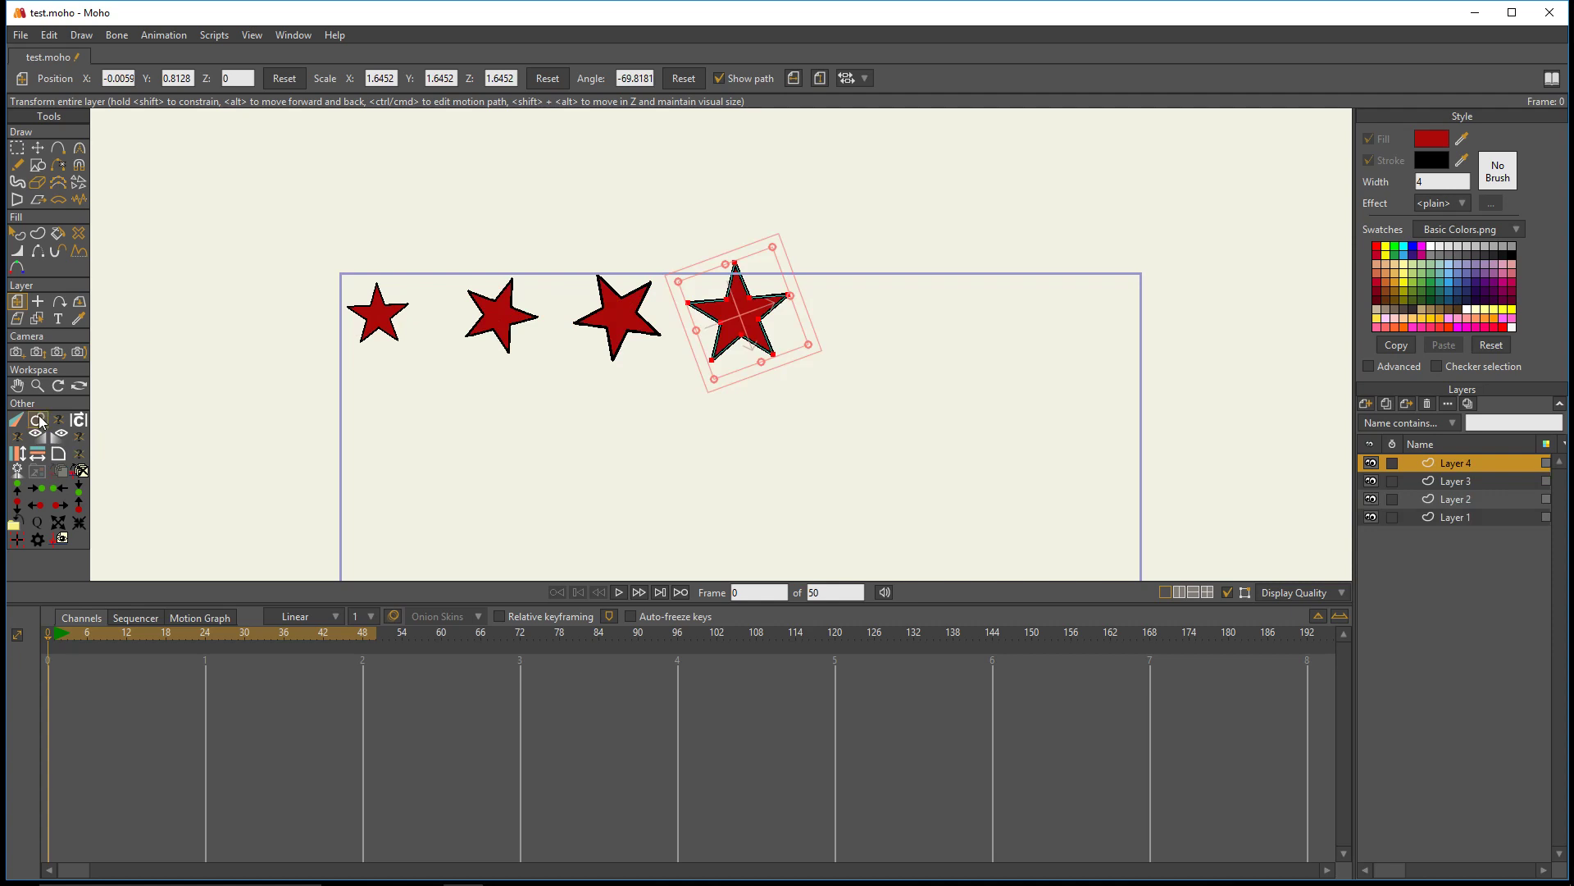
pyautogui.click(38, 421)
pyautogui.click(39, 420)
pyautogui.click(39, 420)
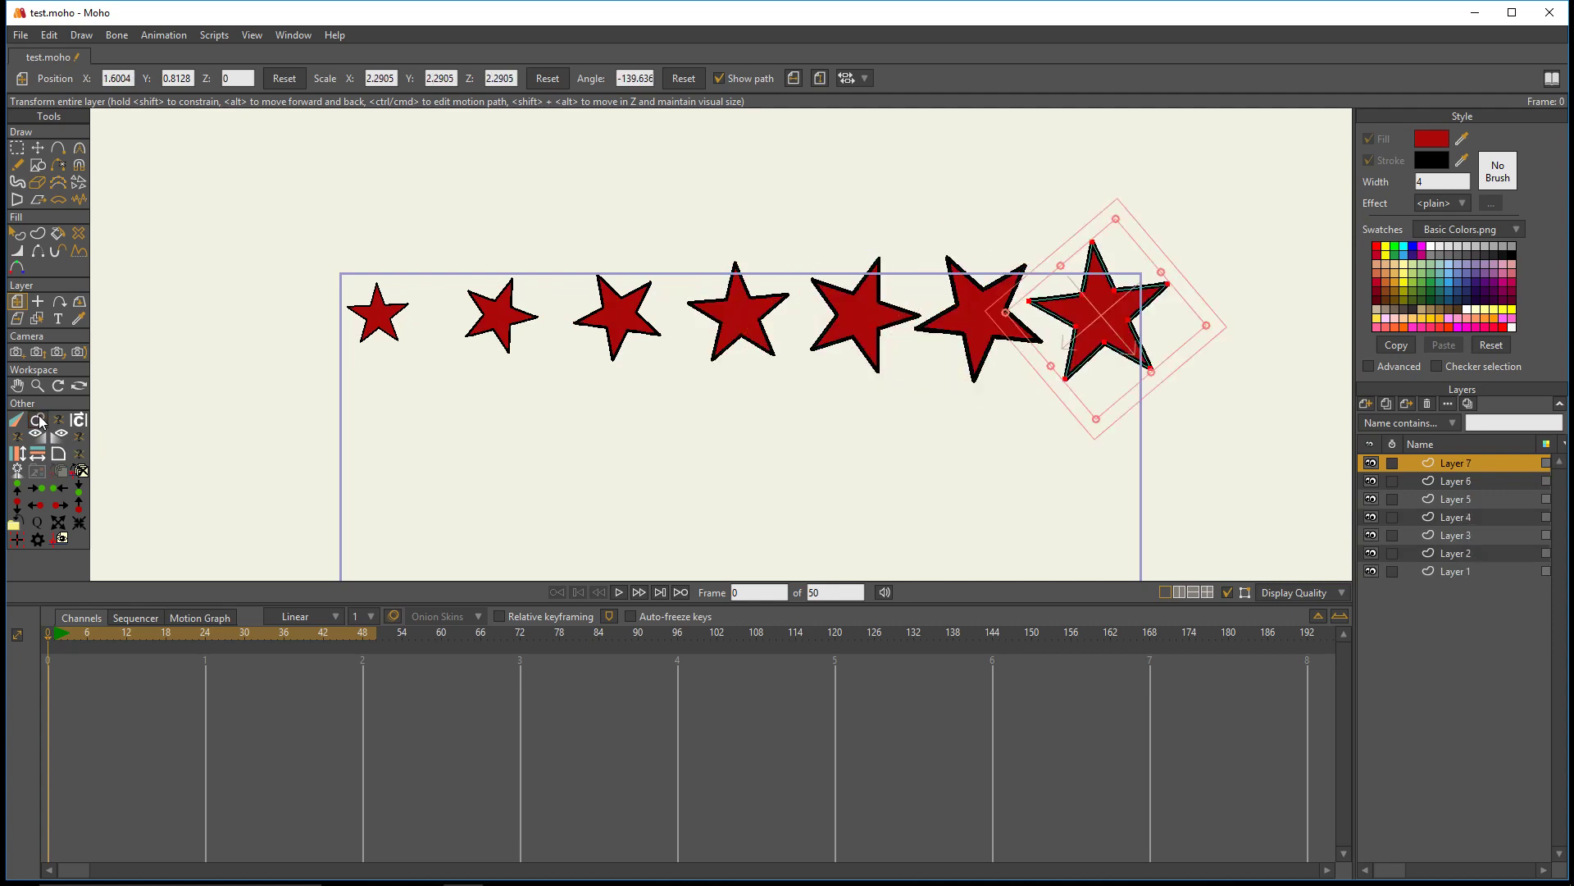
pyautogui.click(39, 421)
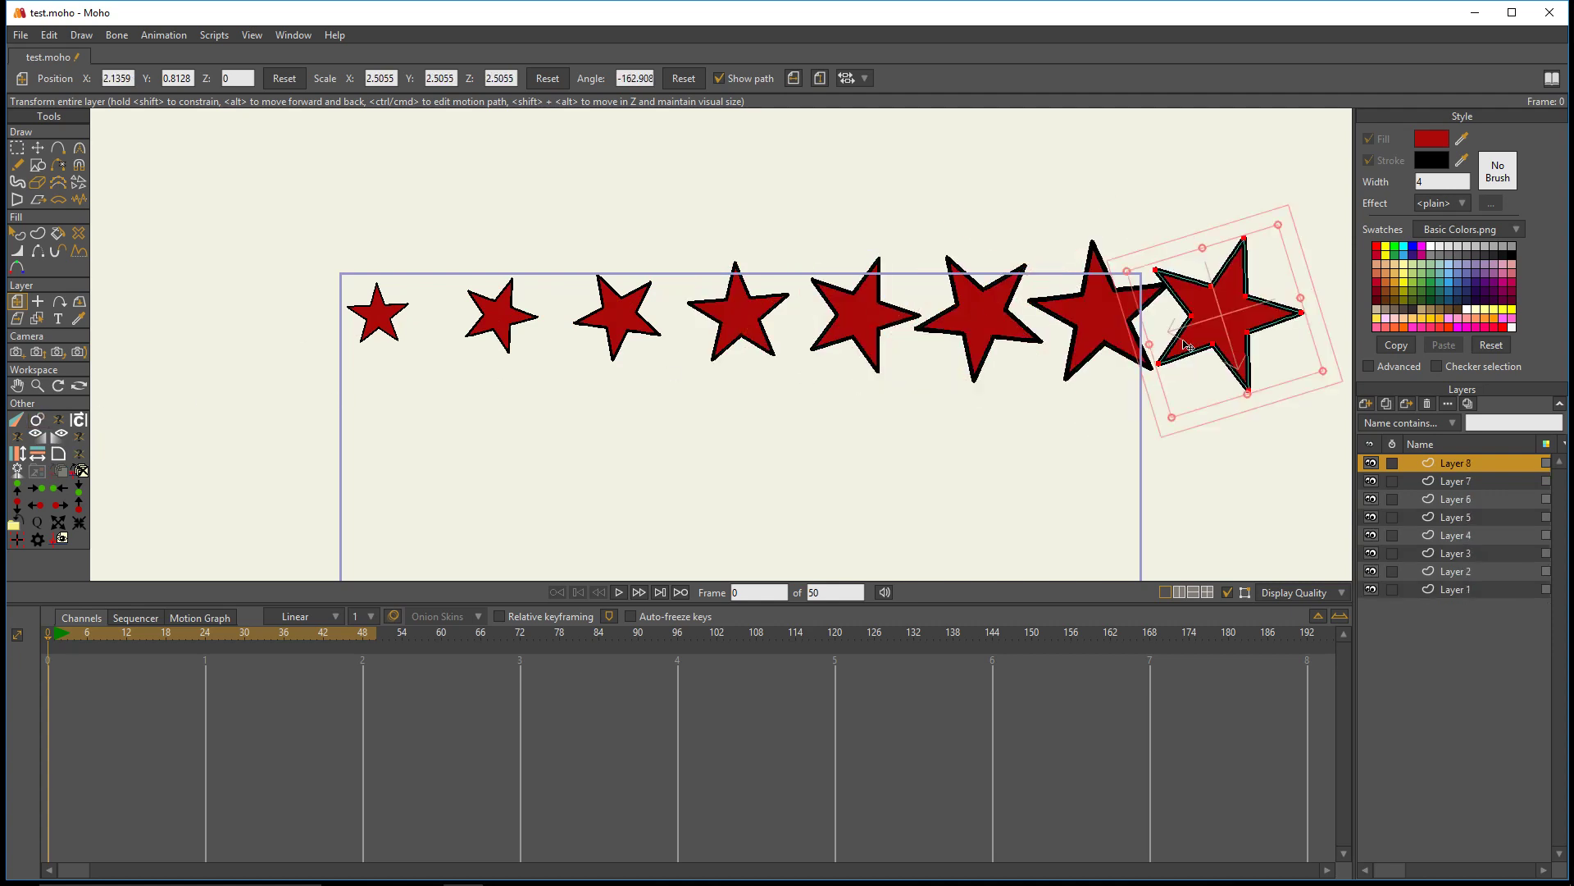
# - Delete Layers 2 through 8, keeping only the original star on Layer 1
pyautogui.keyDown('shift'); pyautogui.click(1468, 574); pyautogui.keyUp('shift')
pyautogui.click(1426, 406)
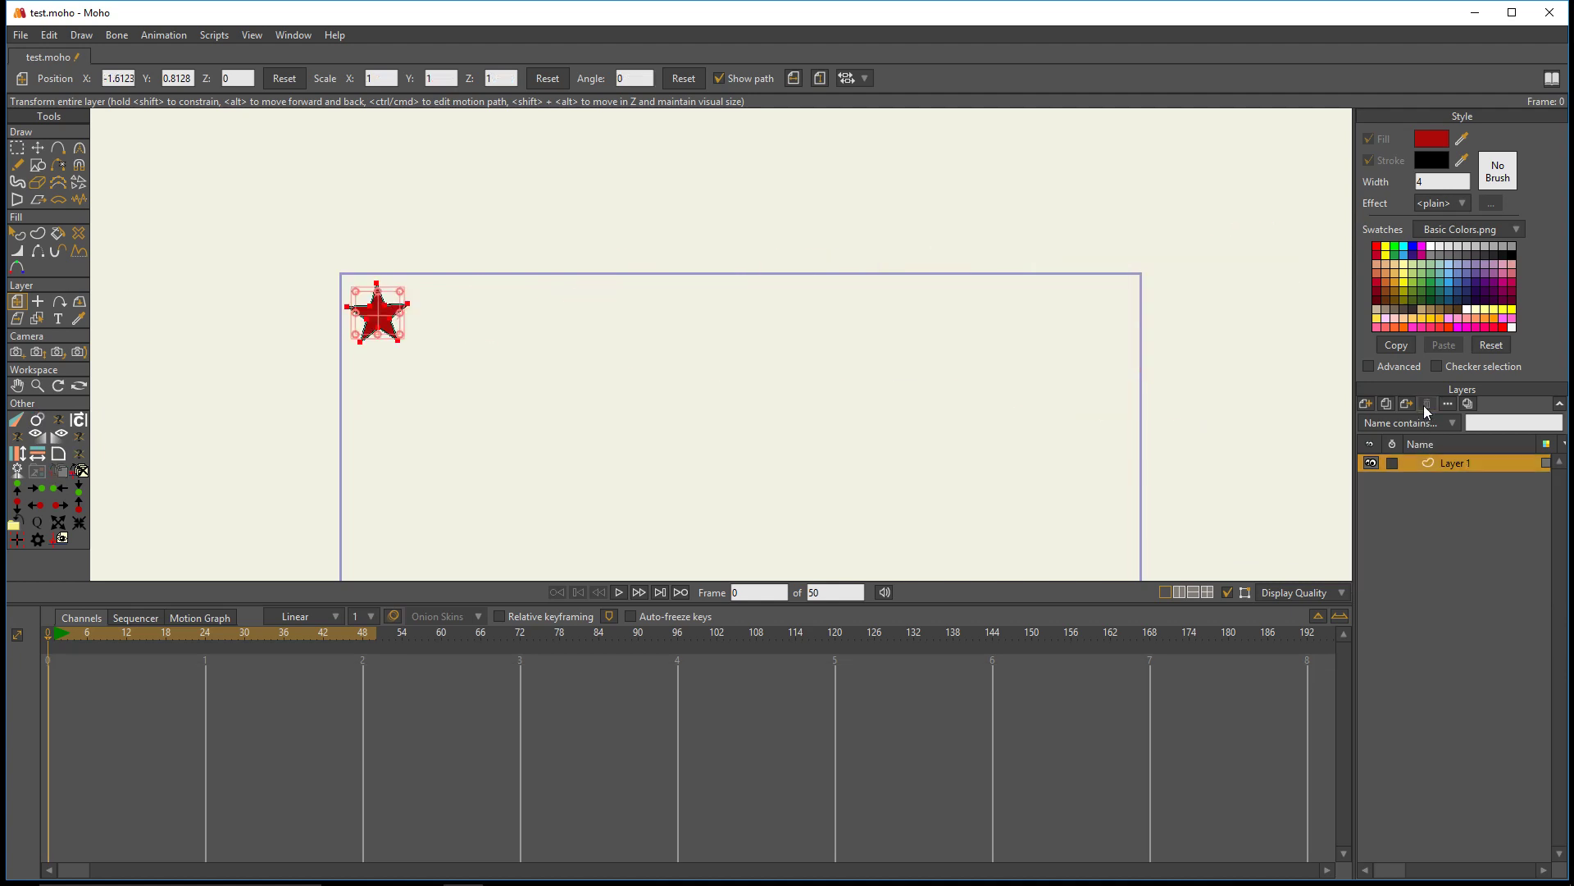
# - Add a new vector layer and place it below Layer 1 in the layer order
pyautogui.scroll(4, 379, 285)
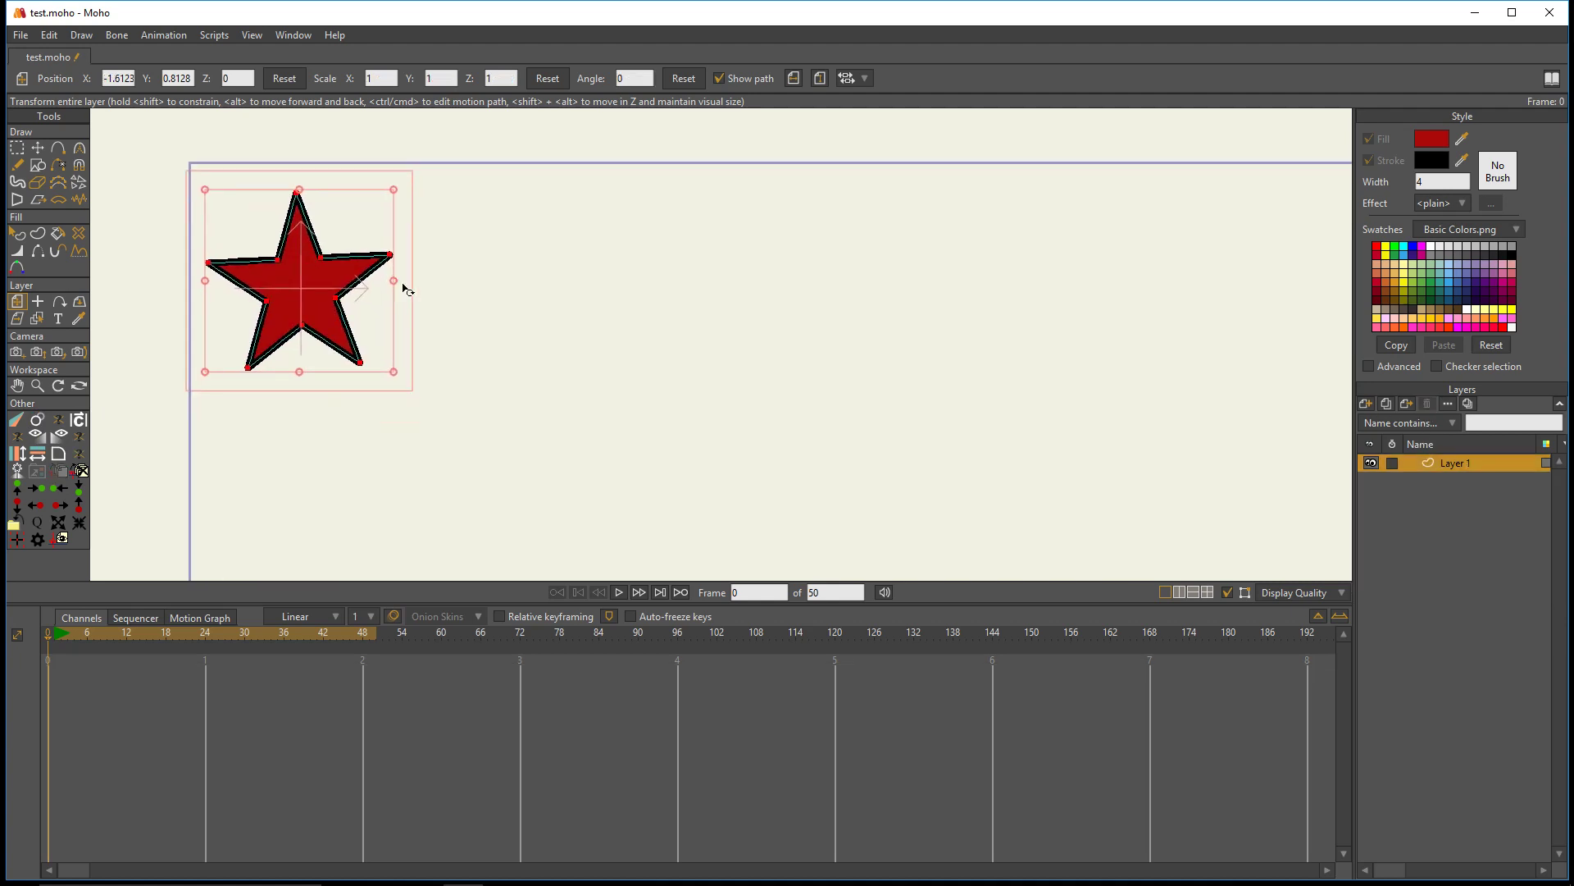
pyautogui.scroll(-1, 426, 299)
pyautogui.moveTo(581, 396); pyautogui.dragTo(523, 339)
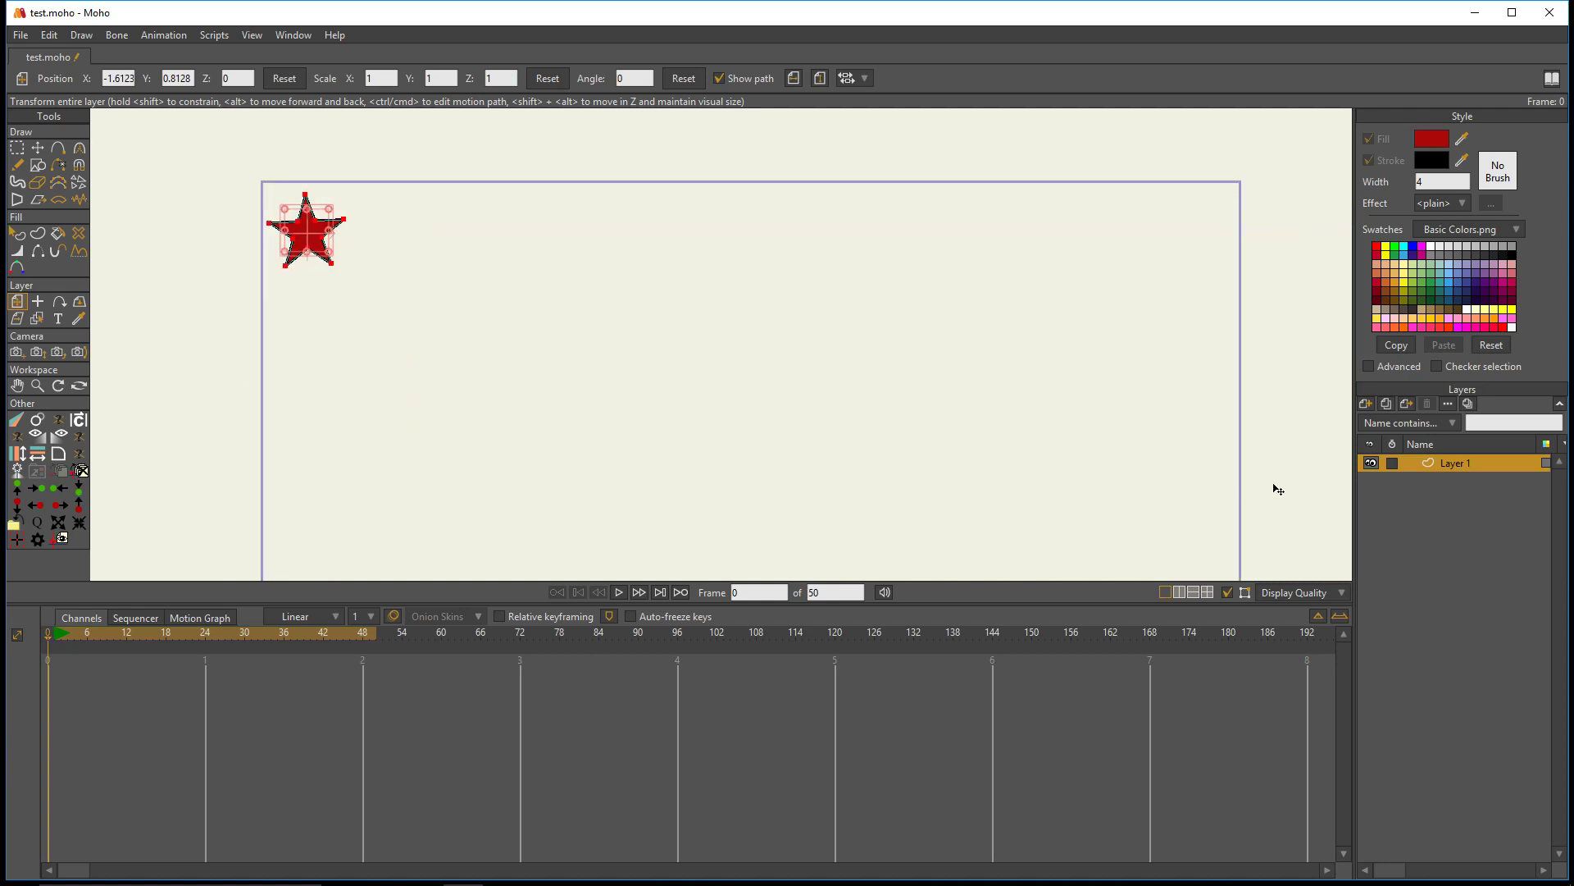
pyautogui.click(1365, 404)
pyautogui.click(1382, 421)
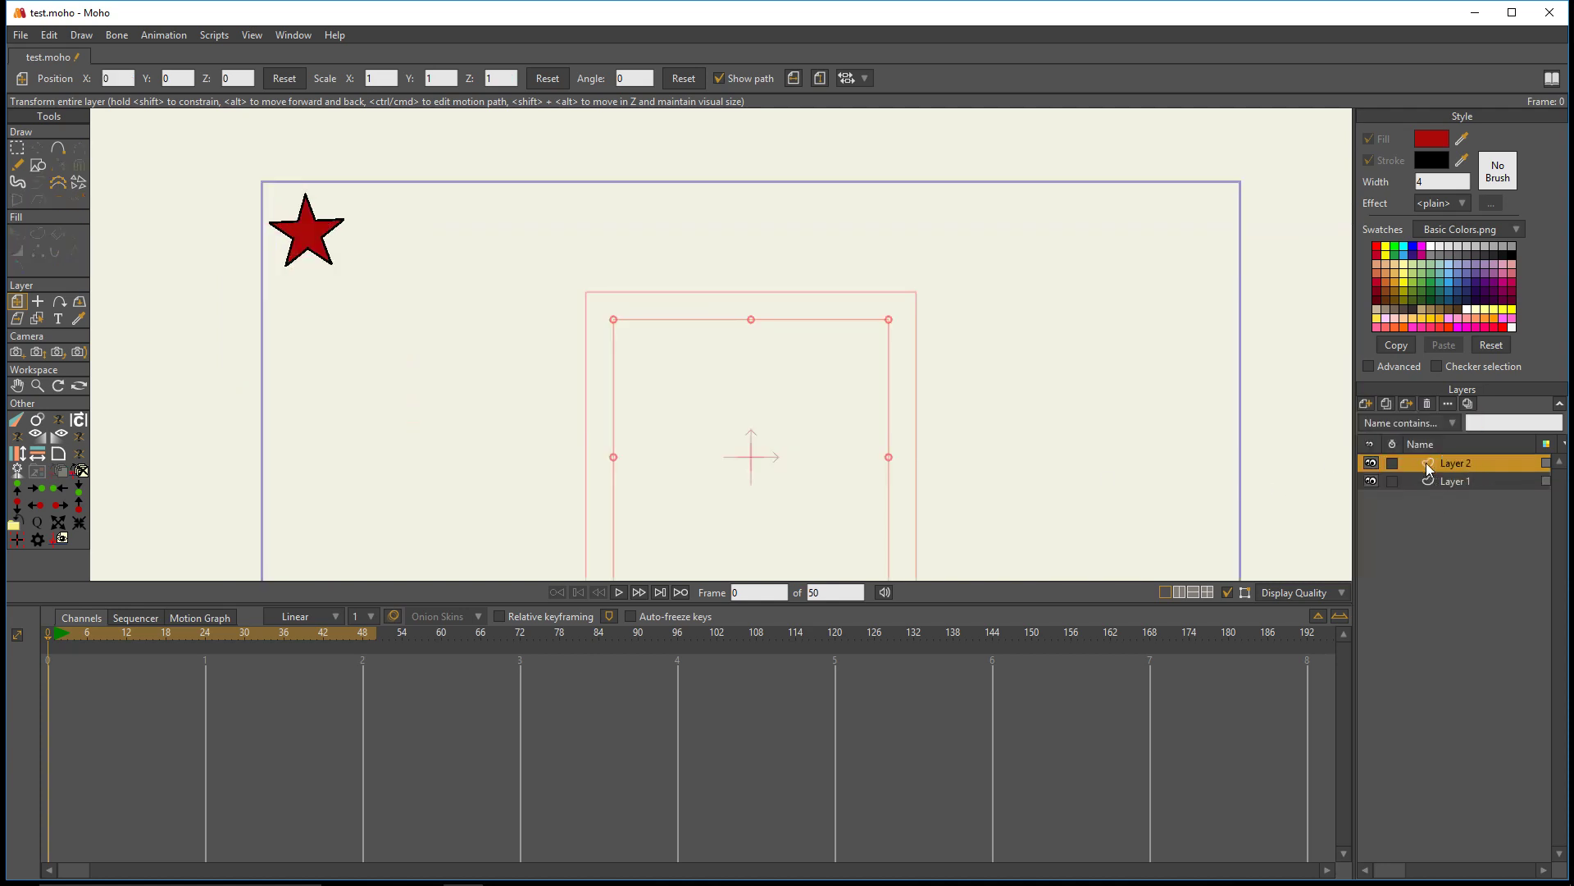
pyautogui.moveTo(1427, 467); pyautogui.dragTo(1437, 492)
pyautogui.click(57, 148)
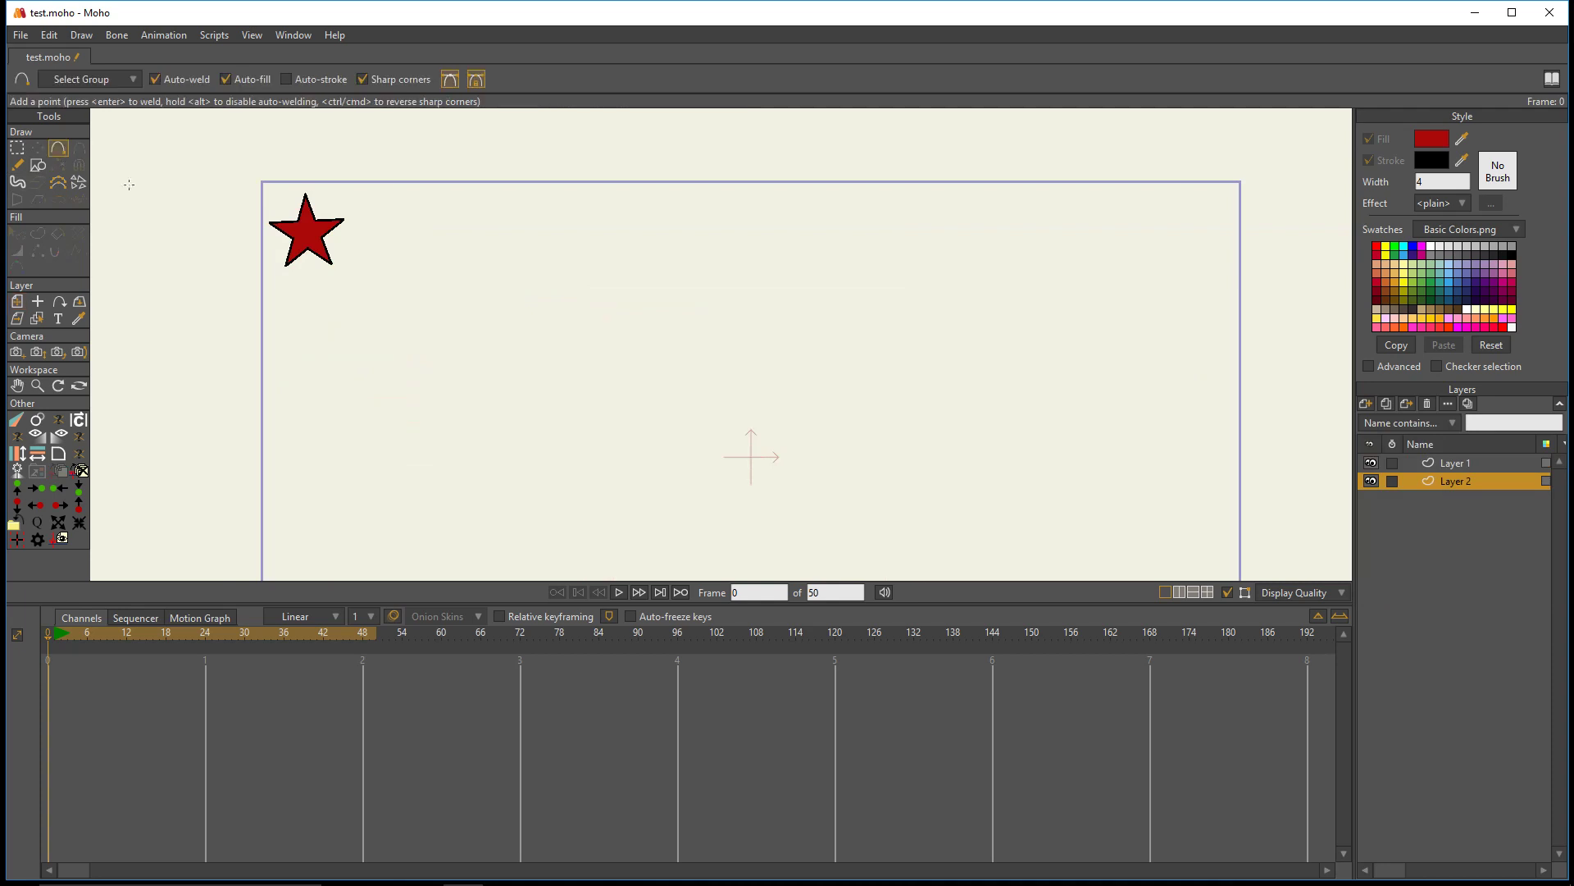
pyautogui.scroll(-2, 302, 248)
pyautogui.moveTo(382, 287)
pyautogui.mouseDown()
pyautogui.moveTo(332, 228)
pyautogui.moveTo(309, 362)
pyautogui.moveTo(349, 339)
pyautogui.moveTo(492, 422)
pyautogui.moveTo(585, 444)
pyautogui.mouseUp()
pyautogui.hotkey('ctrl', 'z')
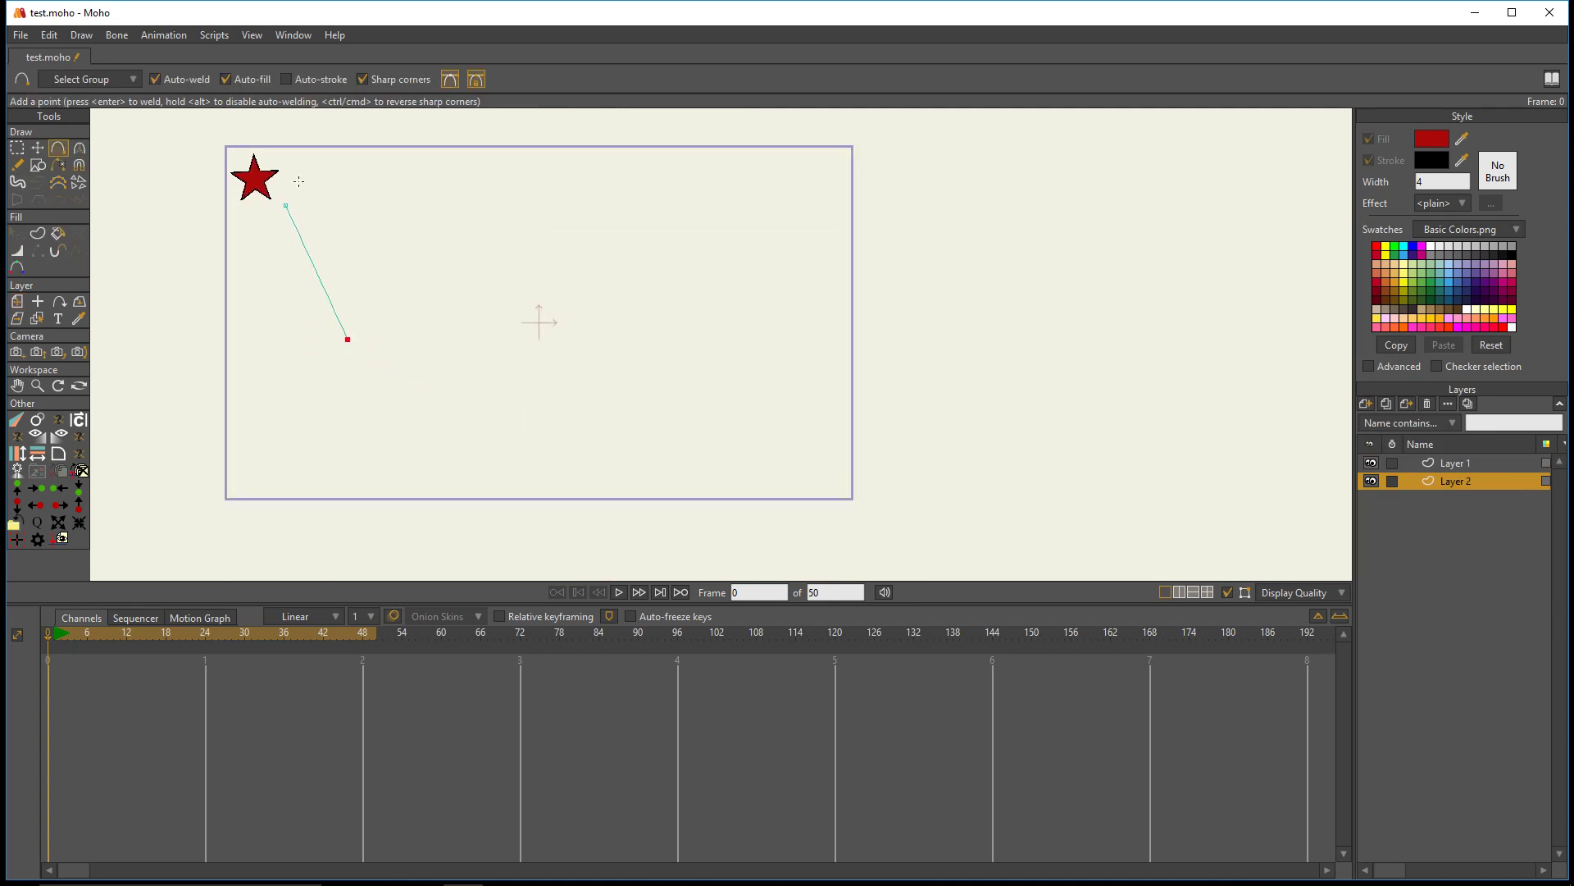
pyautogui.hotkey('ctrl', 'z')
# - With sharp corners off, draw an open three-point curve on Layer 2 and reshape it into a deeper bowl-like arc
pyautogui.click(358, 83)
pyautogui.moveTo(286, 220); pyautogui.dragTo(807, 423)
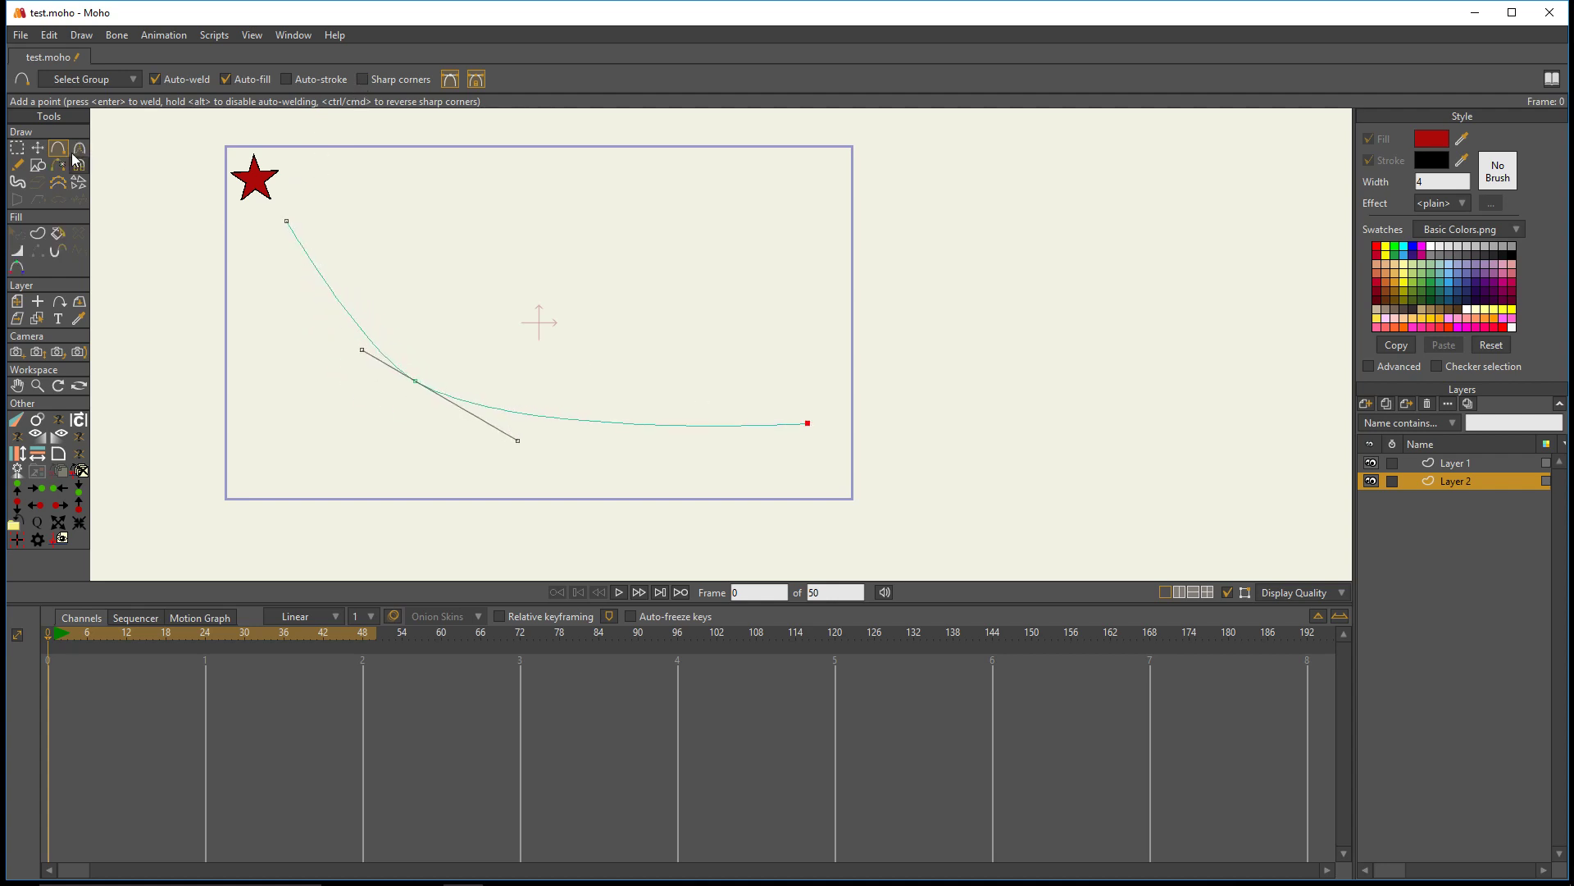
pyautogui.click(37, 148)
pyautogui.moveTo(415, 382); pyautogui.dragTo(298, 370)
pyautogui.moveTo(554, 433); pyautogui.dragTo(575, 468)
pyautogui.moveTo(466, 411); pyautogui.dragTo(432, 436)
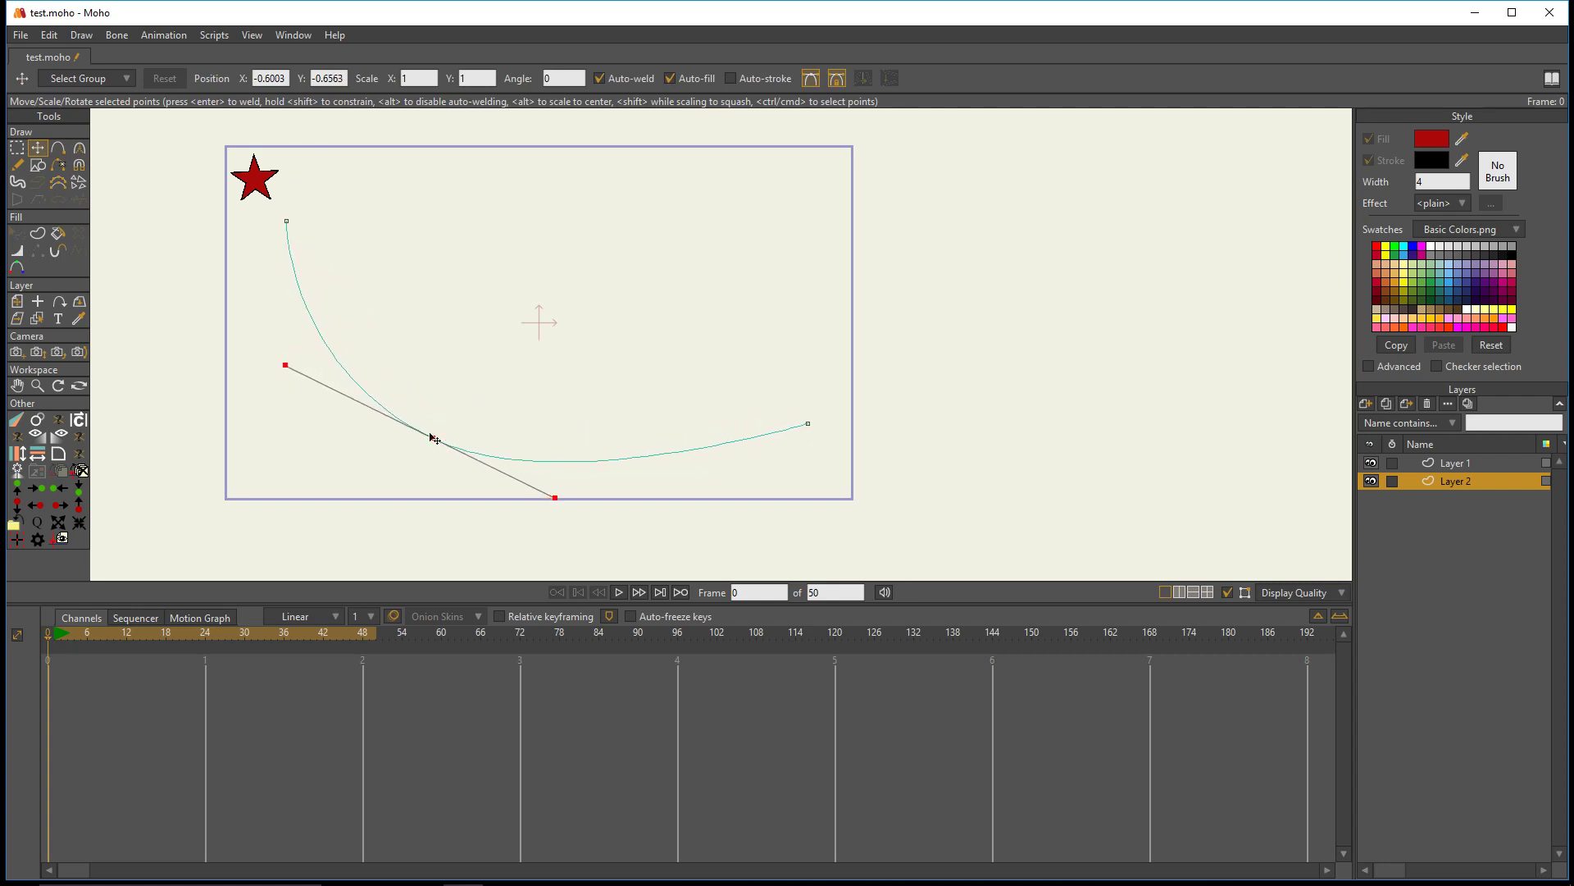
# - Attach Layer 1 to the curve with the Follow Path tool and set its position along the path to 0.10 percent
pyautogui.scroll(3, 590, 305)
pyautogui.moveTo(592, 308); pyautogui.dragTo(916, 447)
pyautogui.click(1461, 464)
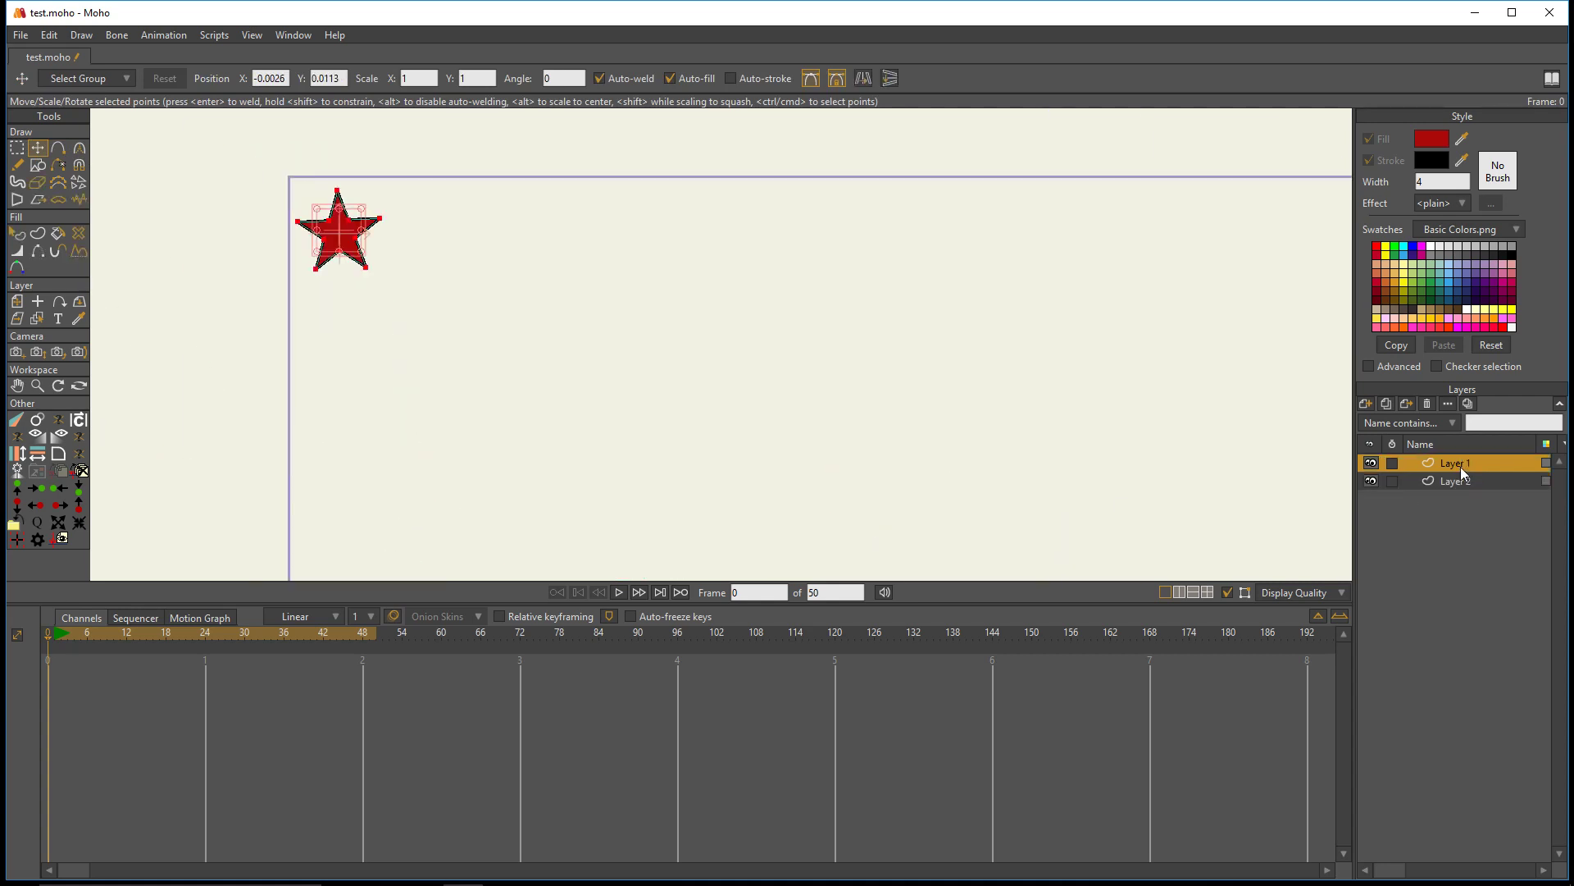
pyautogui.click(58, 301)
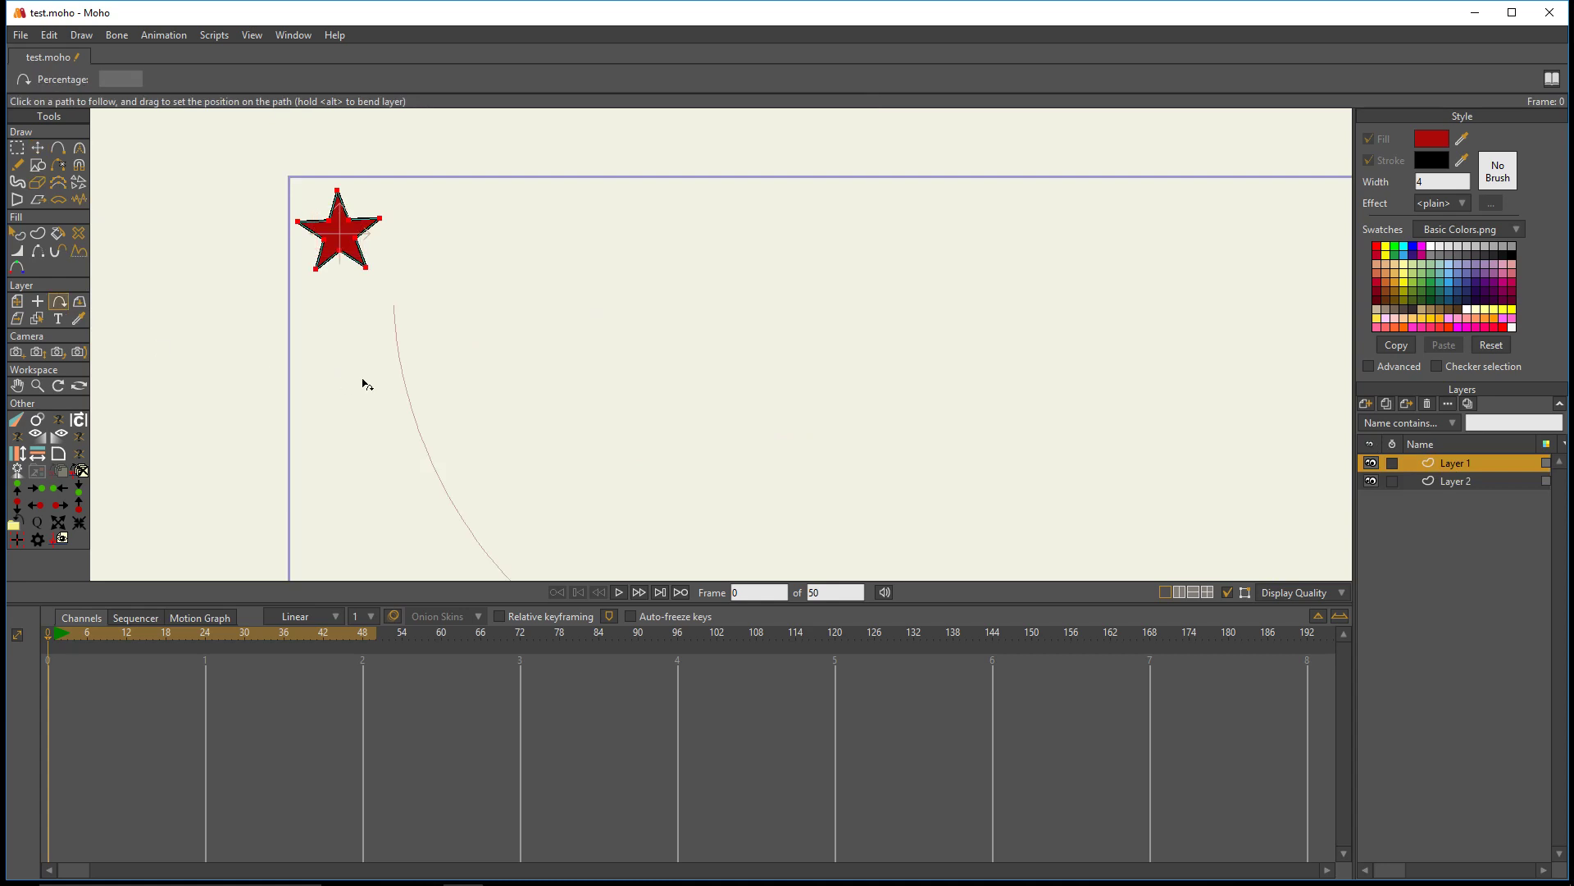
pyautogui.click(402, 369)
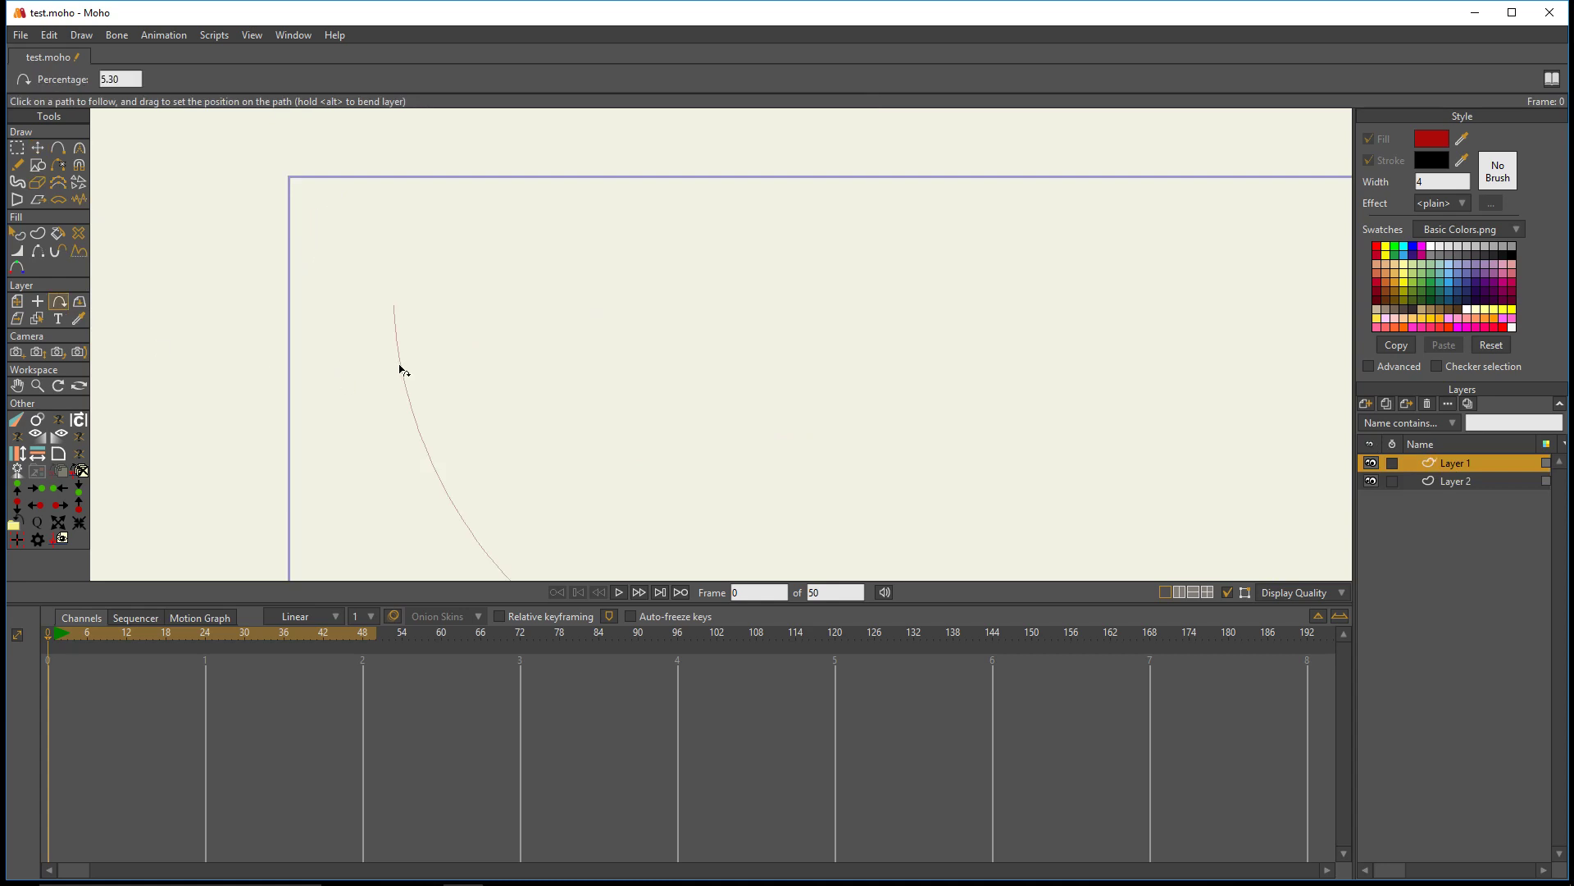
pyautogui.scroll(-2, 398, 351)
pyautogui.moveTo(410, 402); pyautogui.dragTo(403, 326)
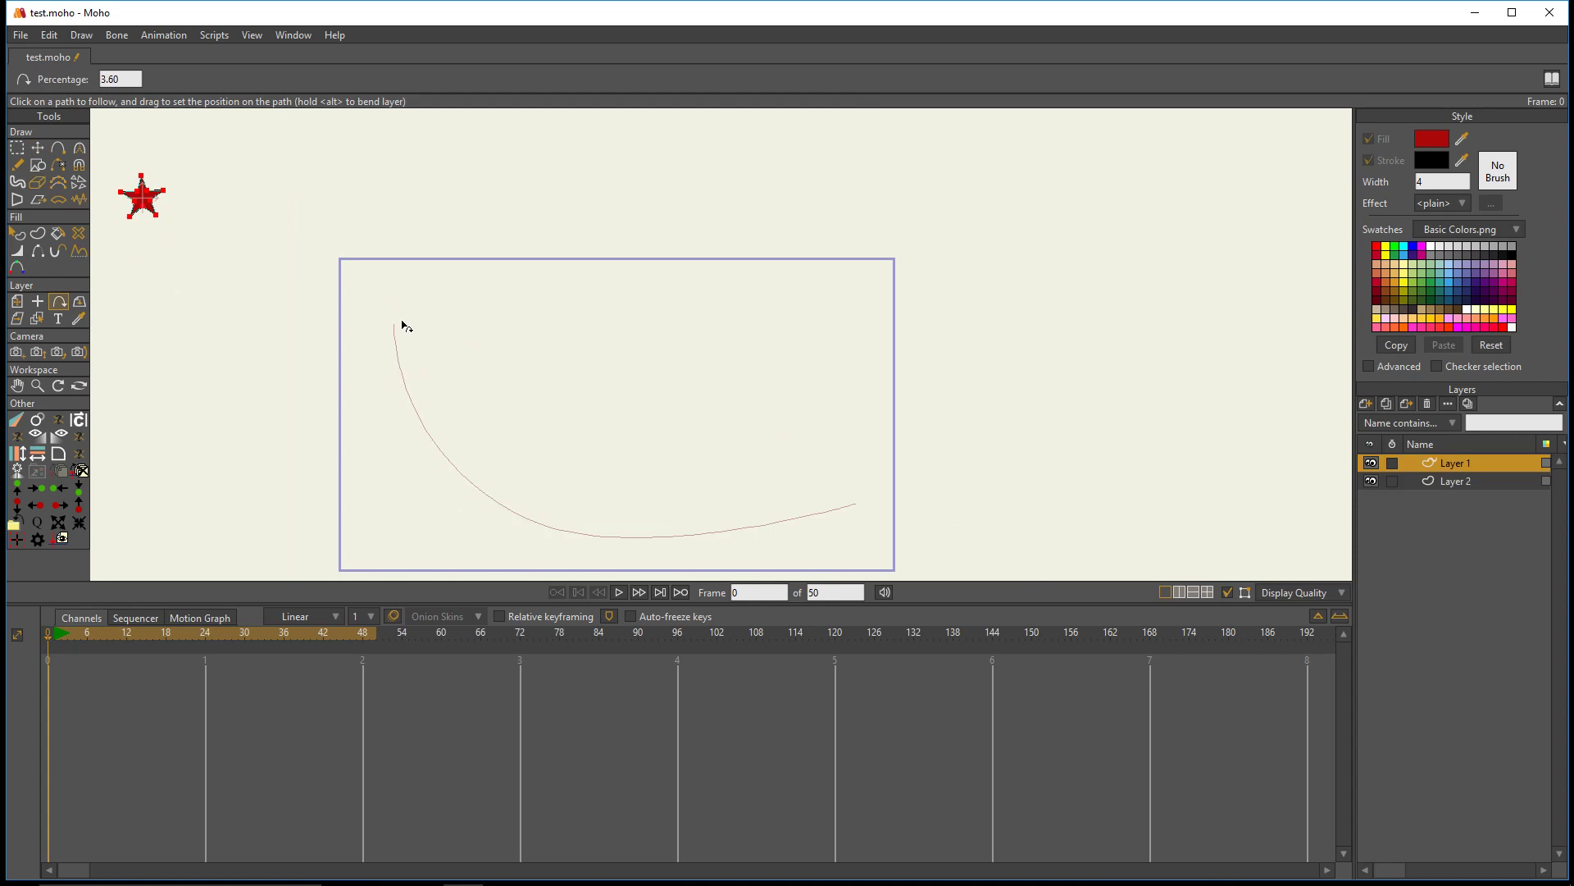
# - Reset Layer 1's position so the star sits on the curve's start, keeping the path percentage at 0.10
pyautogui.click(17, 301)
pyautogui.click(405, 325)
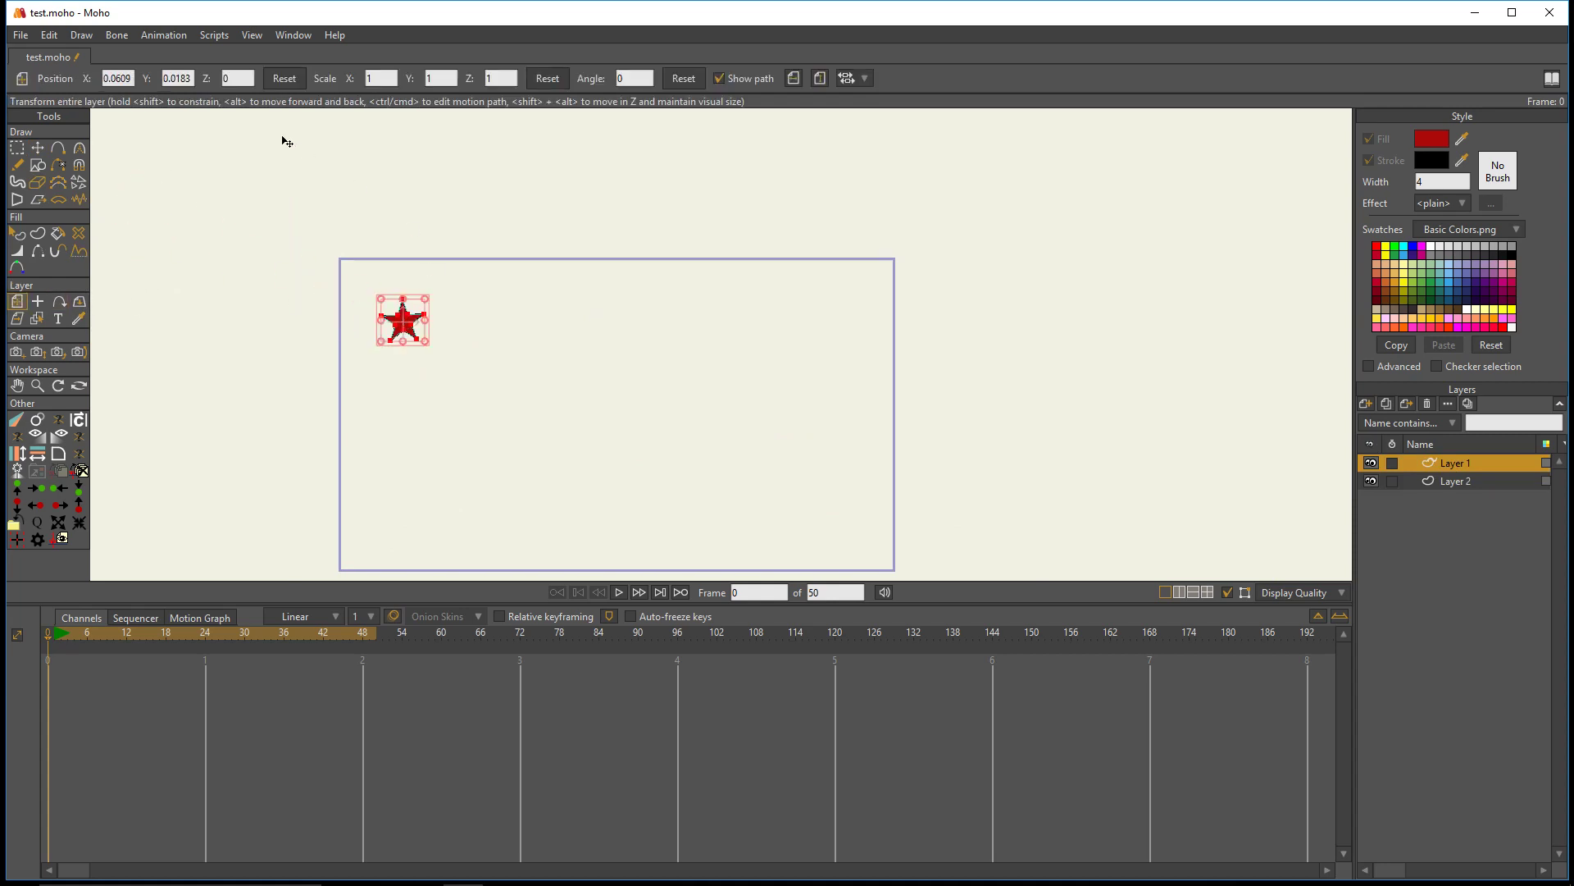
pyautogui.click(284, 79)
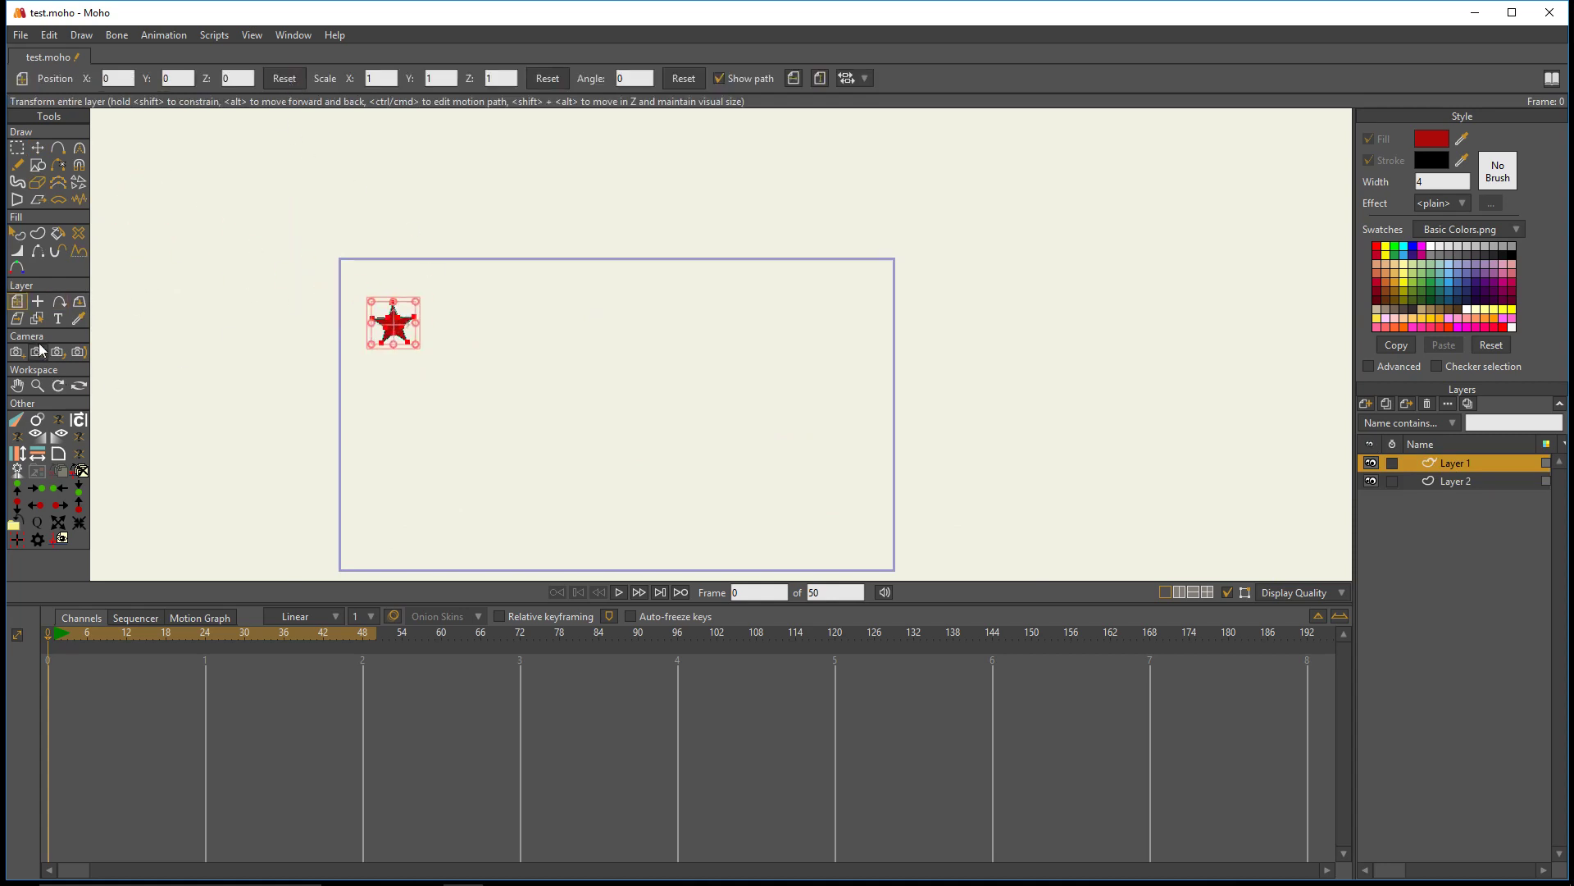
pyautogui.click(58, 301)
pyautogui.scroll(2, 392, 350)
pyautogui.click(397, 349)
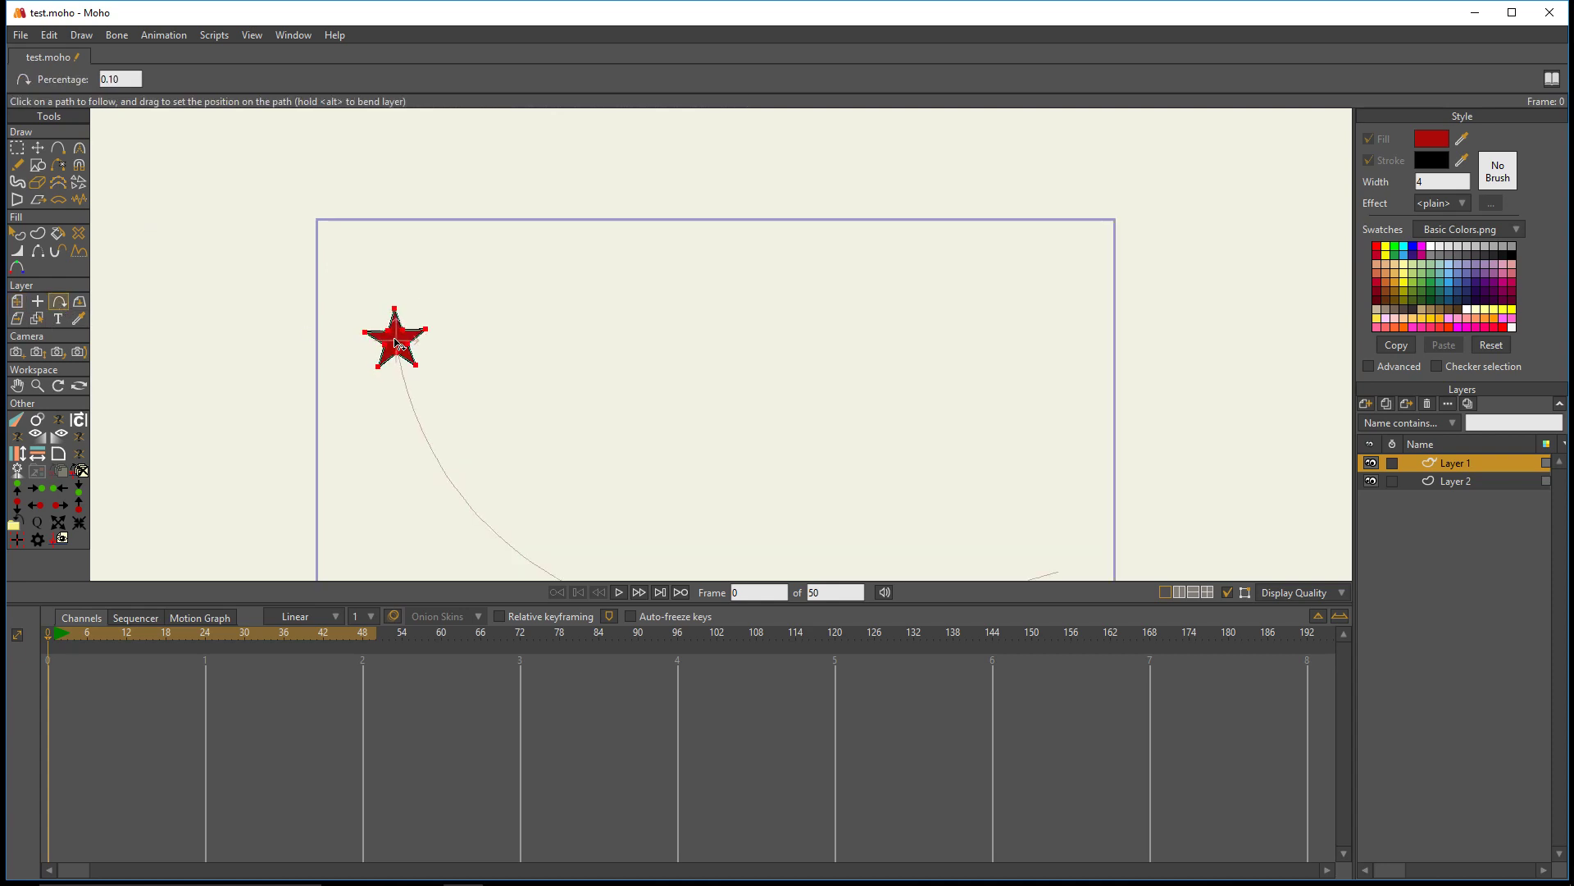
pyautogui.moveTo(396, 344); pyautogui.dragTo(400, 292)
# - Rotate the star on Layer 1 to about -26.4 degrees
pyautogui.scroll(2, 401, 310)
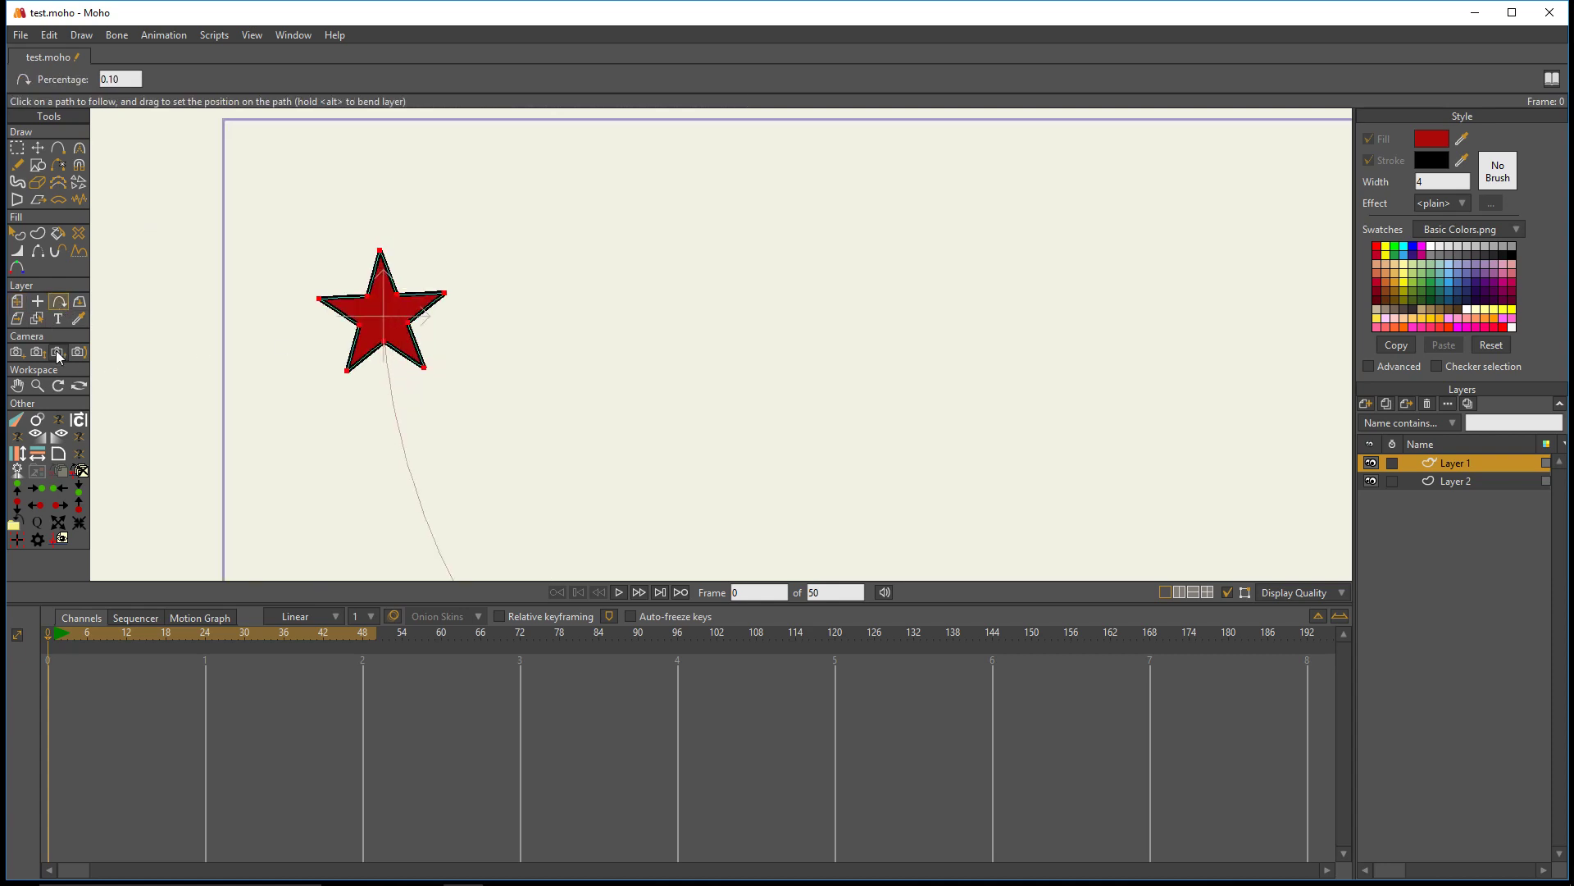
pyautogui.click(27, 304)
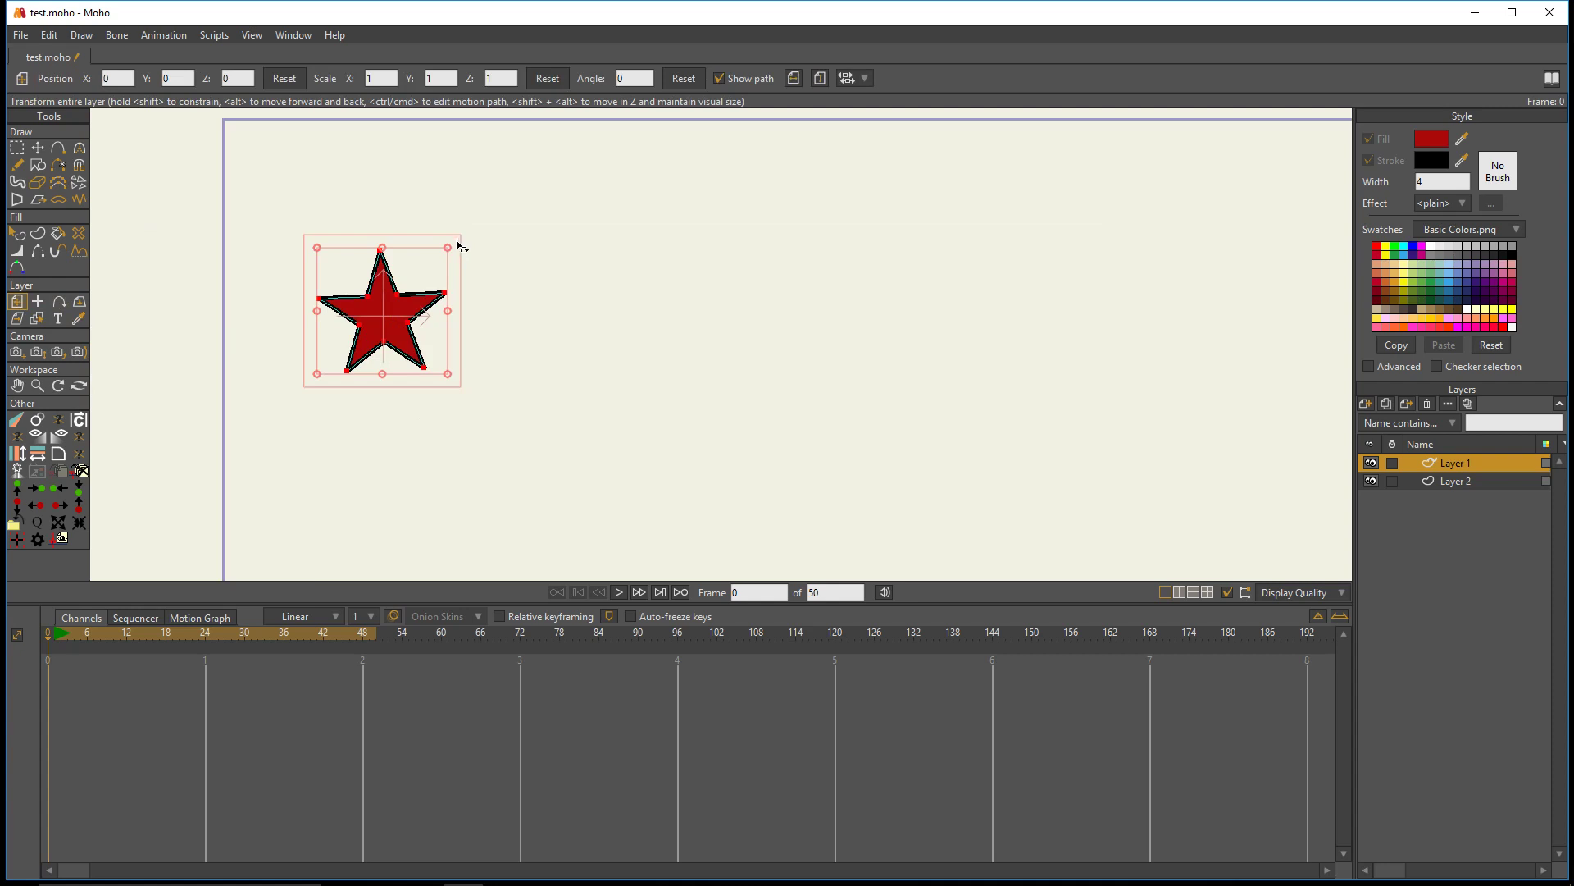
pyautogui.moveTo(459, 246); pyautogui.dragTo(488, 285)
# - Duplicate the star layer and slide the copy along the curve to 8 percent
pyautogui.scroll(-3, 489, 295)
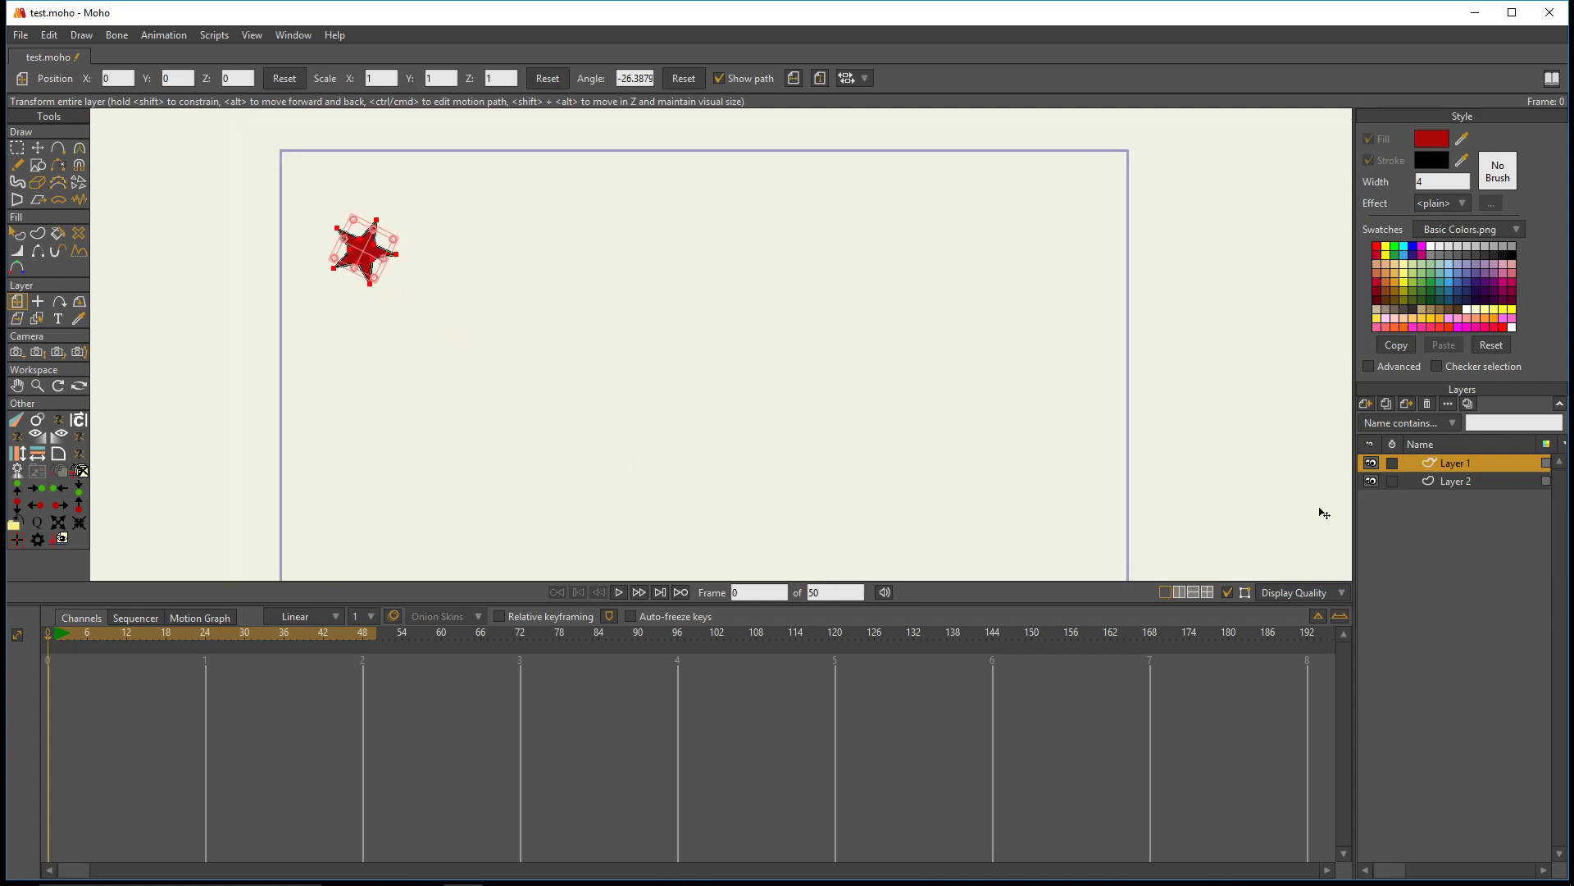
pyautogui.click(1389, 404)
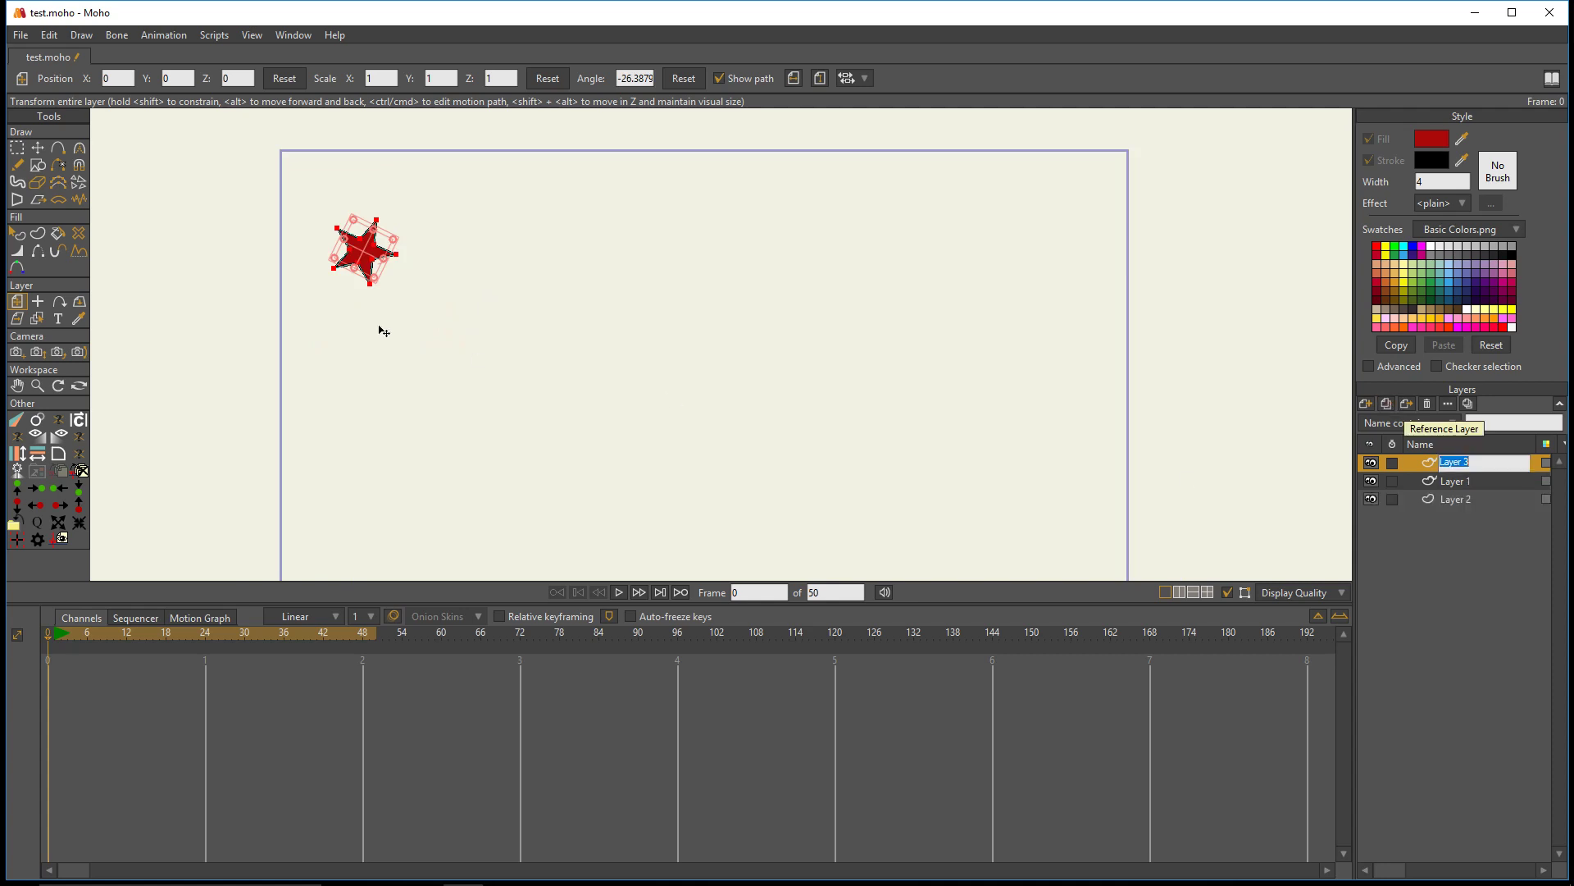
pyautogui.click(60, 302)
pyautogui.moveTo(369, 299); pyautogui.dragTo(378, 324)
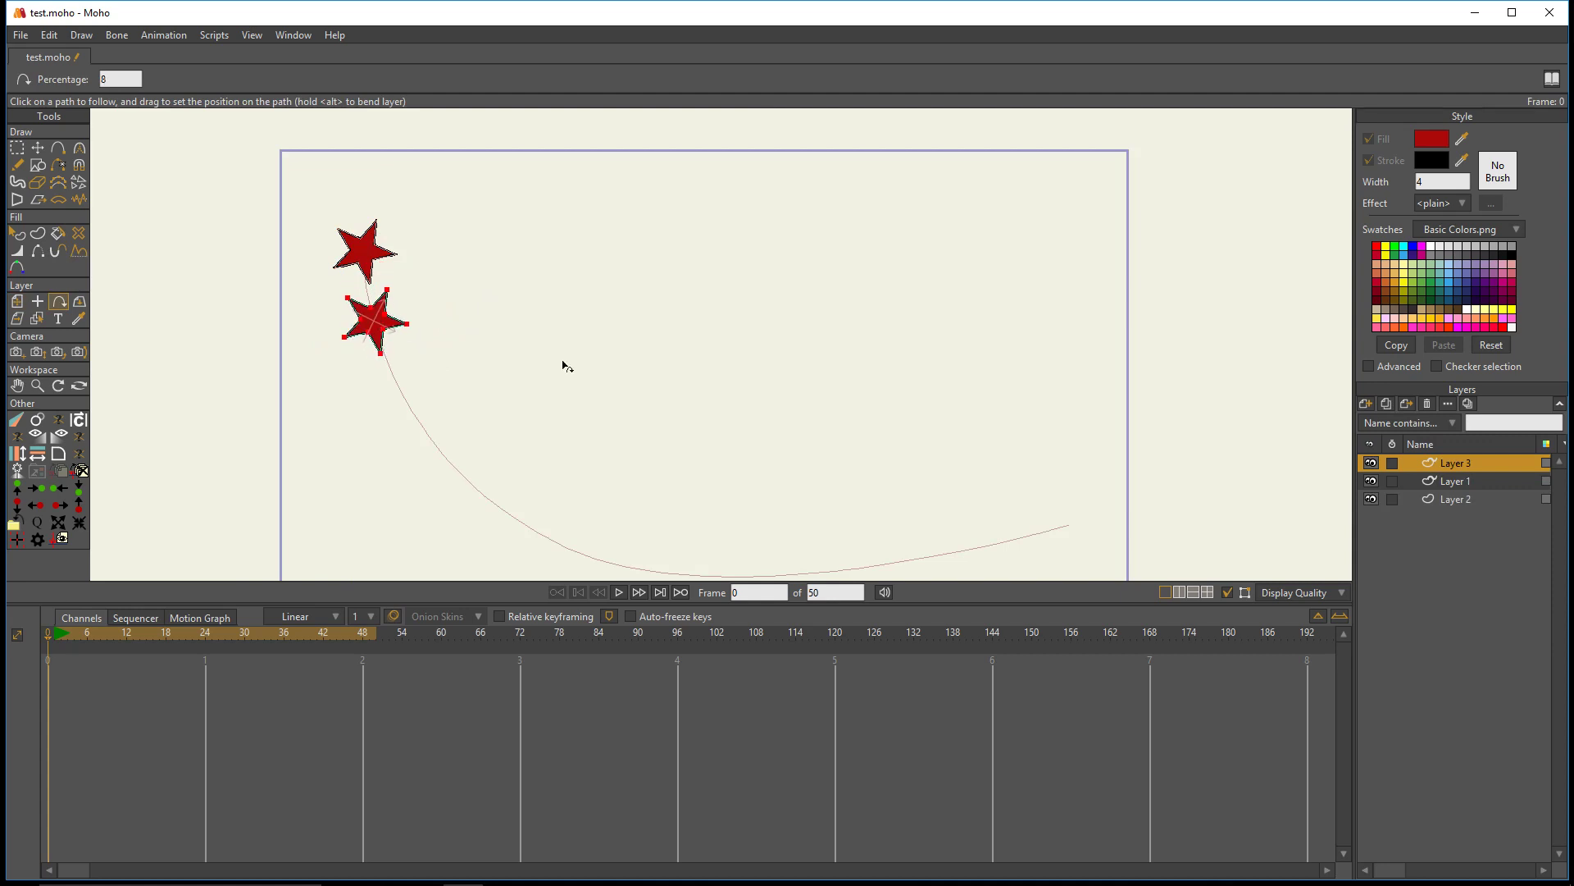
# - Select Layer 1 and Layer 3 together and run Clone Offset repeatedly to add nine more evenly spaced stars along the curve
pyautogui.click(1443, 485)
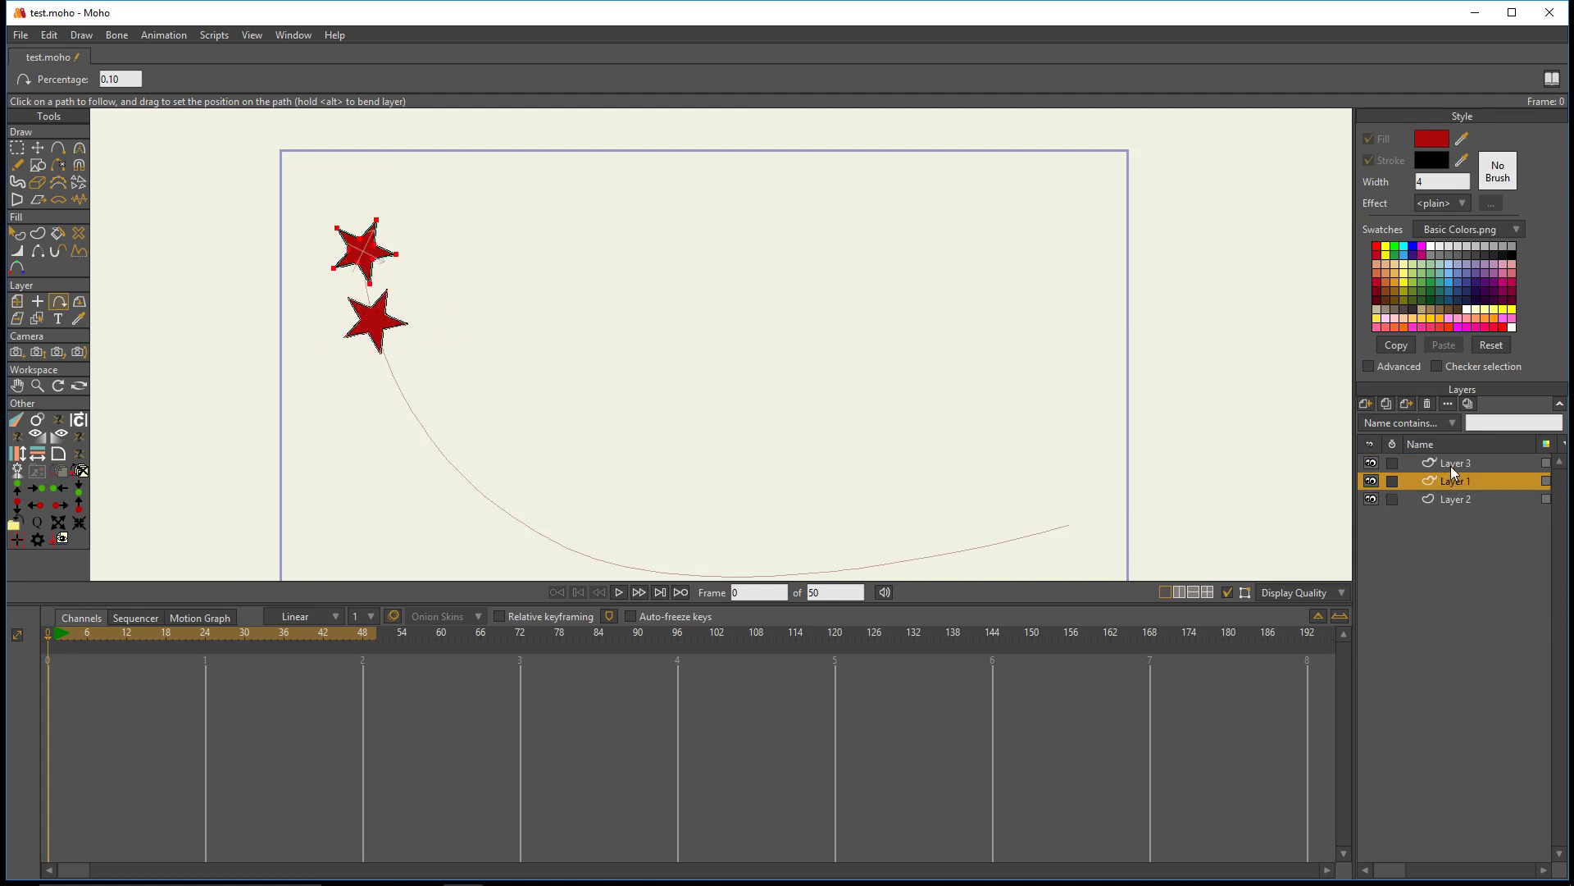
pyautogui.keyDown('ctrl'); pyautogui.click(1450, 465); pyautogui.keyUp('ctrl')
pyautogui.scroll(-1, 760, 378)
pyautogui.moveTo(713, 386); pyautogui.dragTo(622, 334)
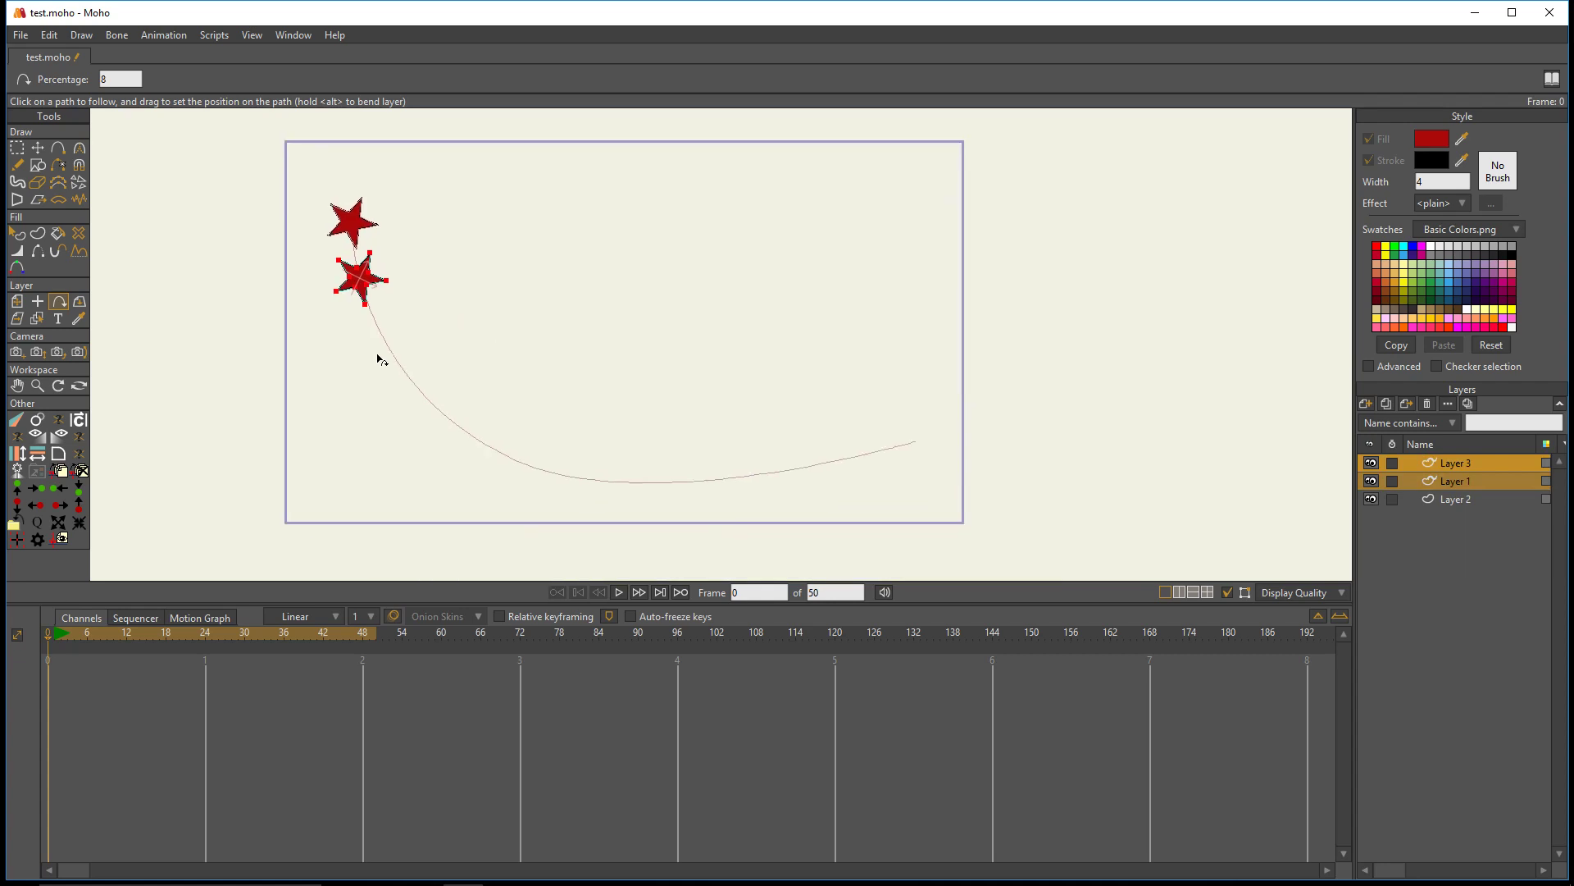
pyautogui.click(37, 426)
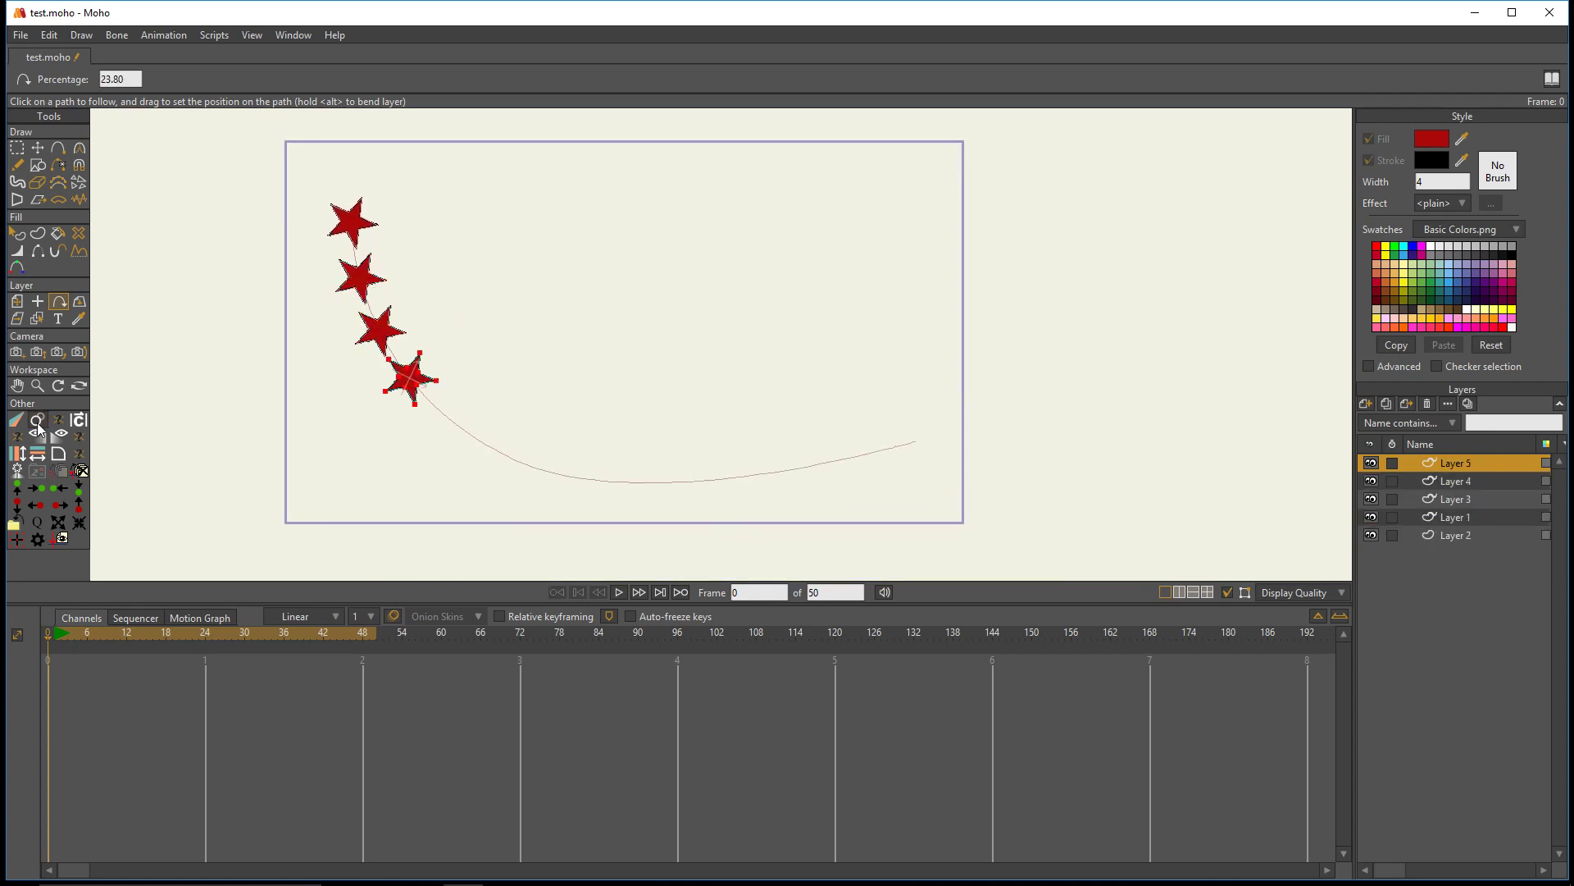
pyautogui.click(38, 426)
pyautogui.click(38, 426)
pyautogui.click(37, 426)
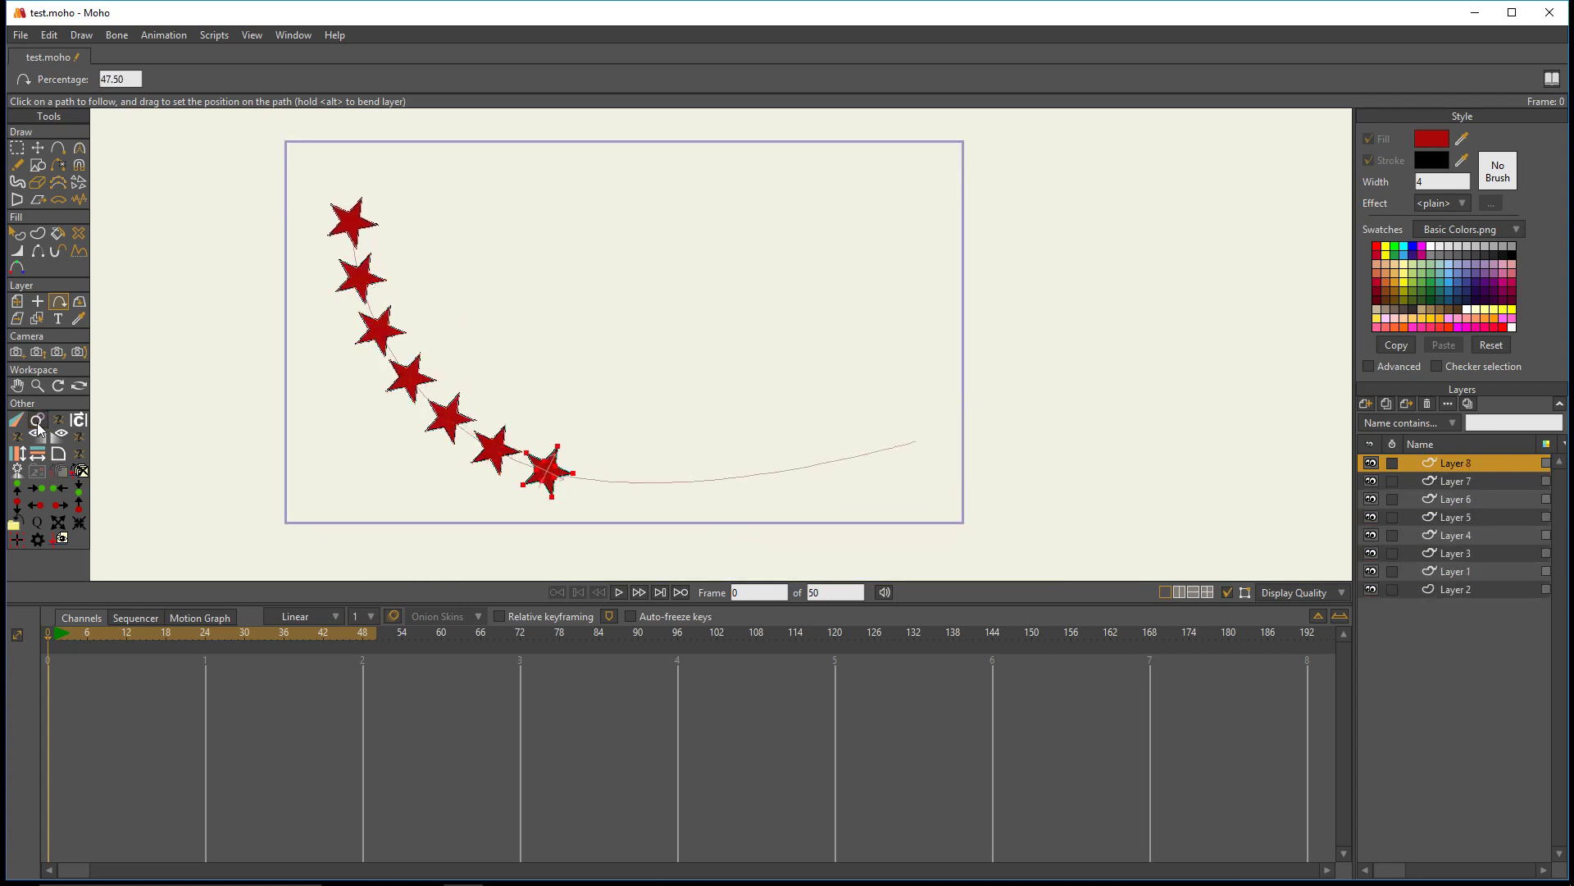
pyautogui.click(38, 426)
pyautogui.click(37, 426)
pyautogui.click(38, 426)
pyautogui.click(38, 426)
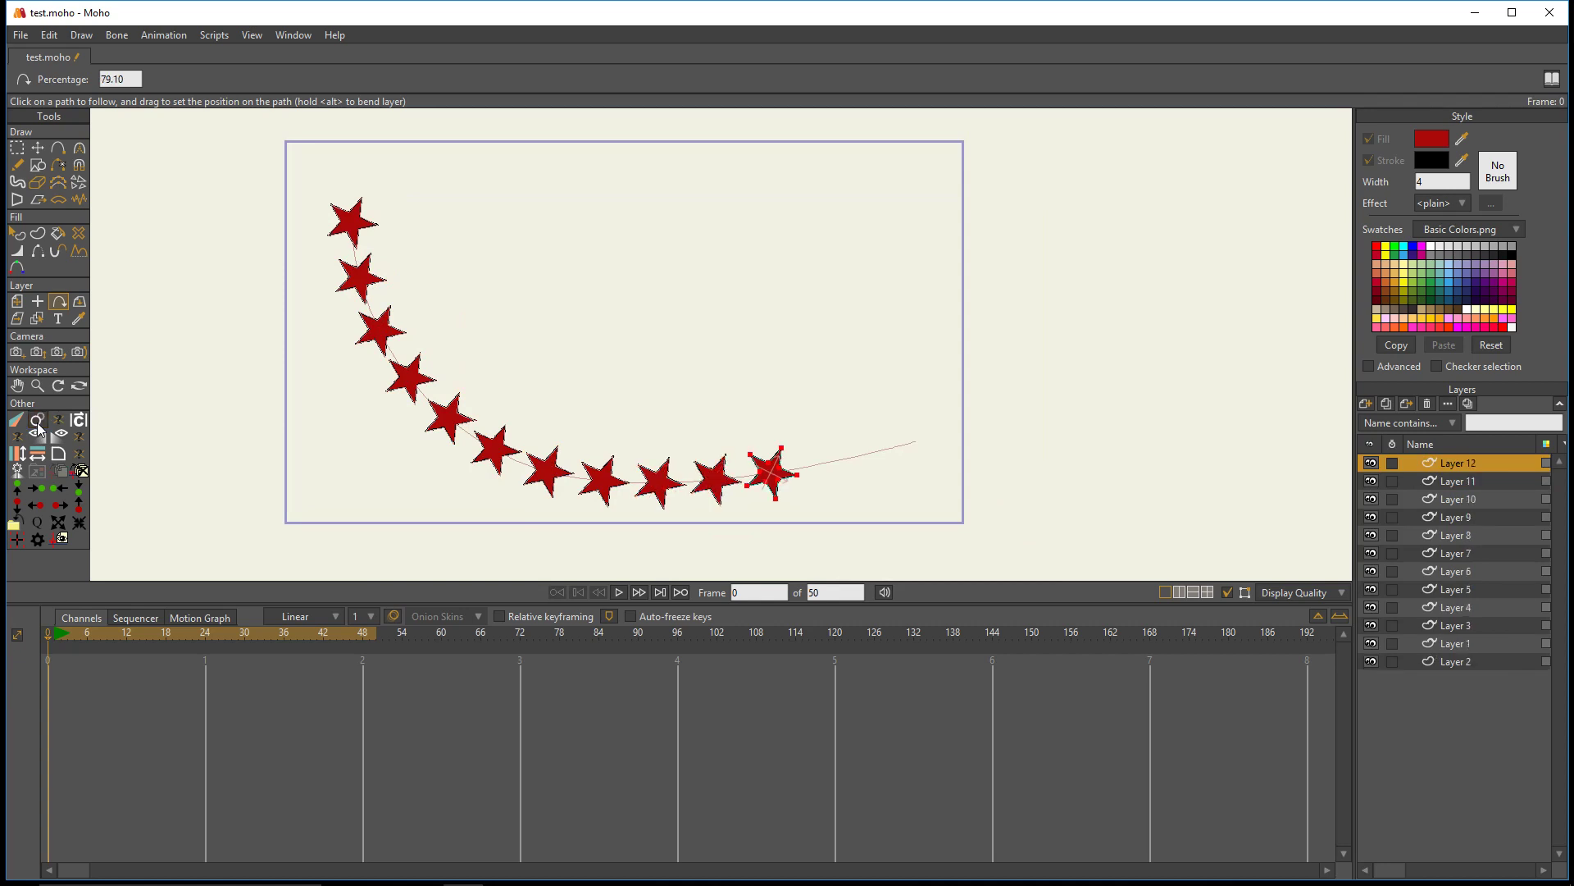
# - Run Clone Offset six more times to pack additional evenly spaced stars along the whole curve
pyautogui.click(38, 425)
pyautogui.click(38, 426)
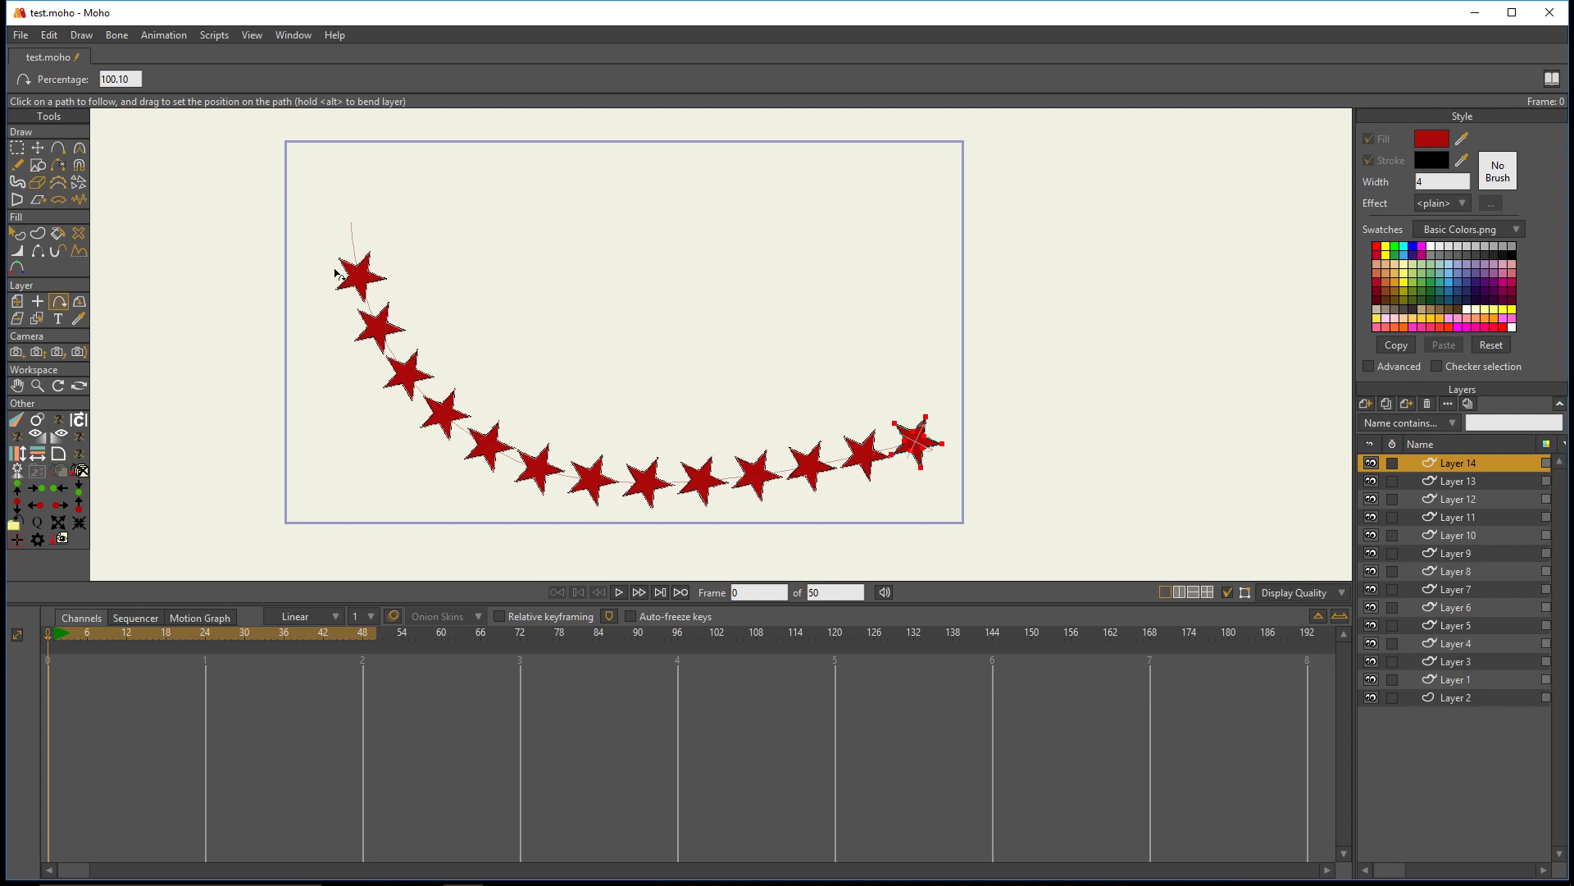
pyautogui.click(45, 423)
pyautogui.click(46, 422)
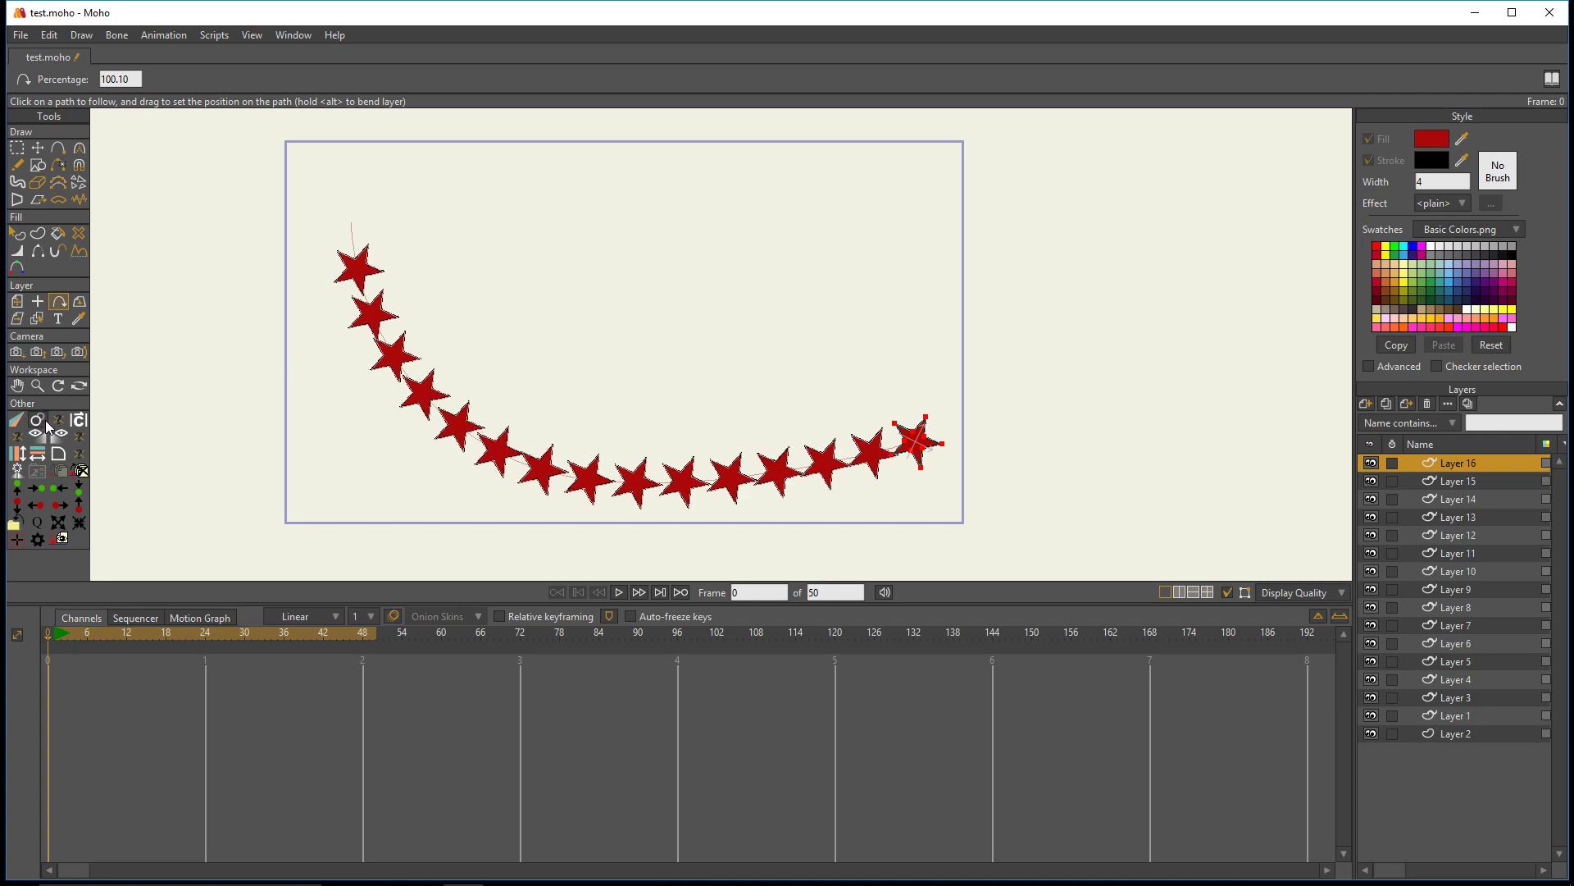
pyautogui.click(46, 423)
pyautogui.click(45, 422)
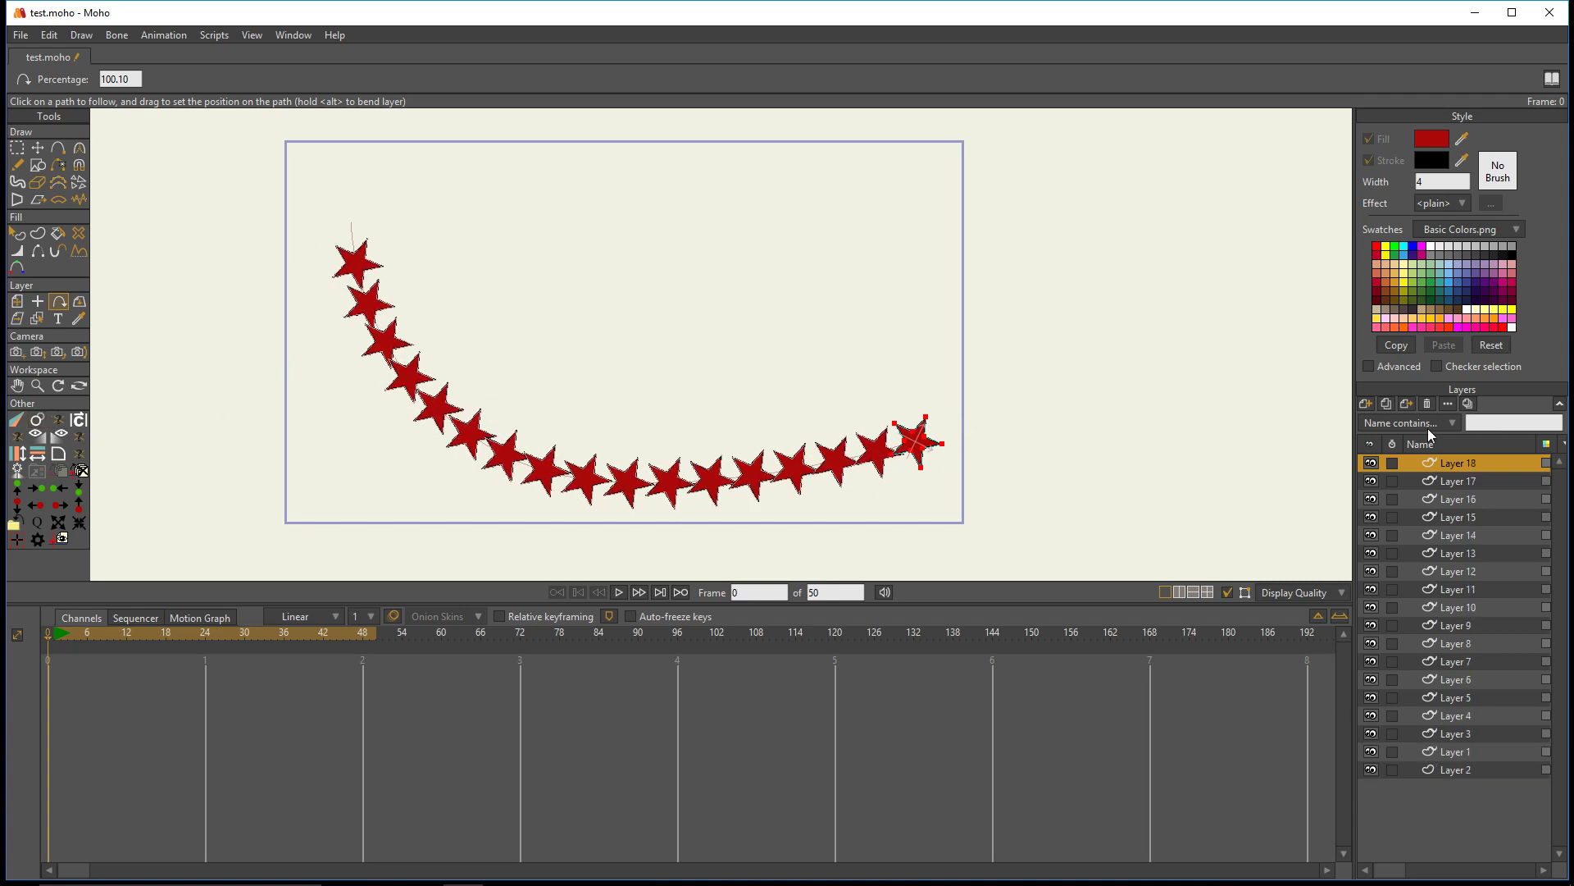
# - Select all the star layers from Layer 1 to Layer 18 and delete them, leaving only the path layer
pyautogui.keyDown('shift'); pyautogui.click(1465, 753); pyautogui.keyUp('shift')
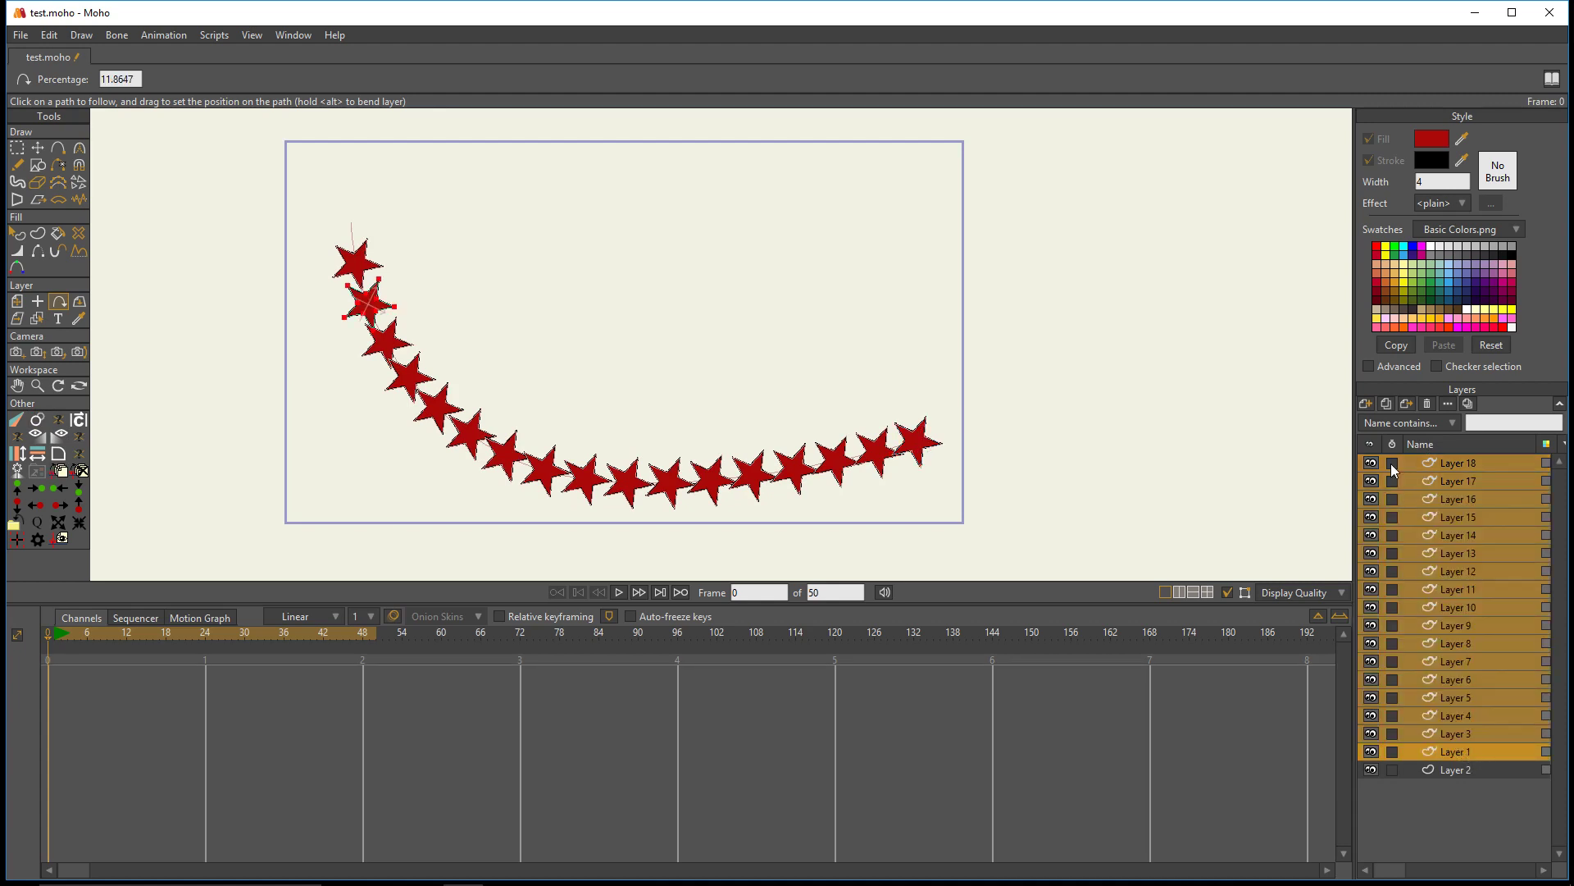
pyautogui.click(1402, 404)
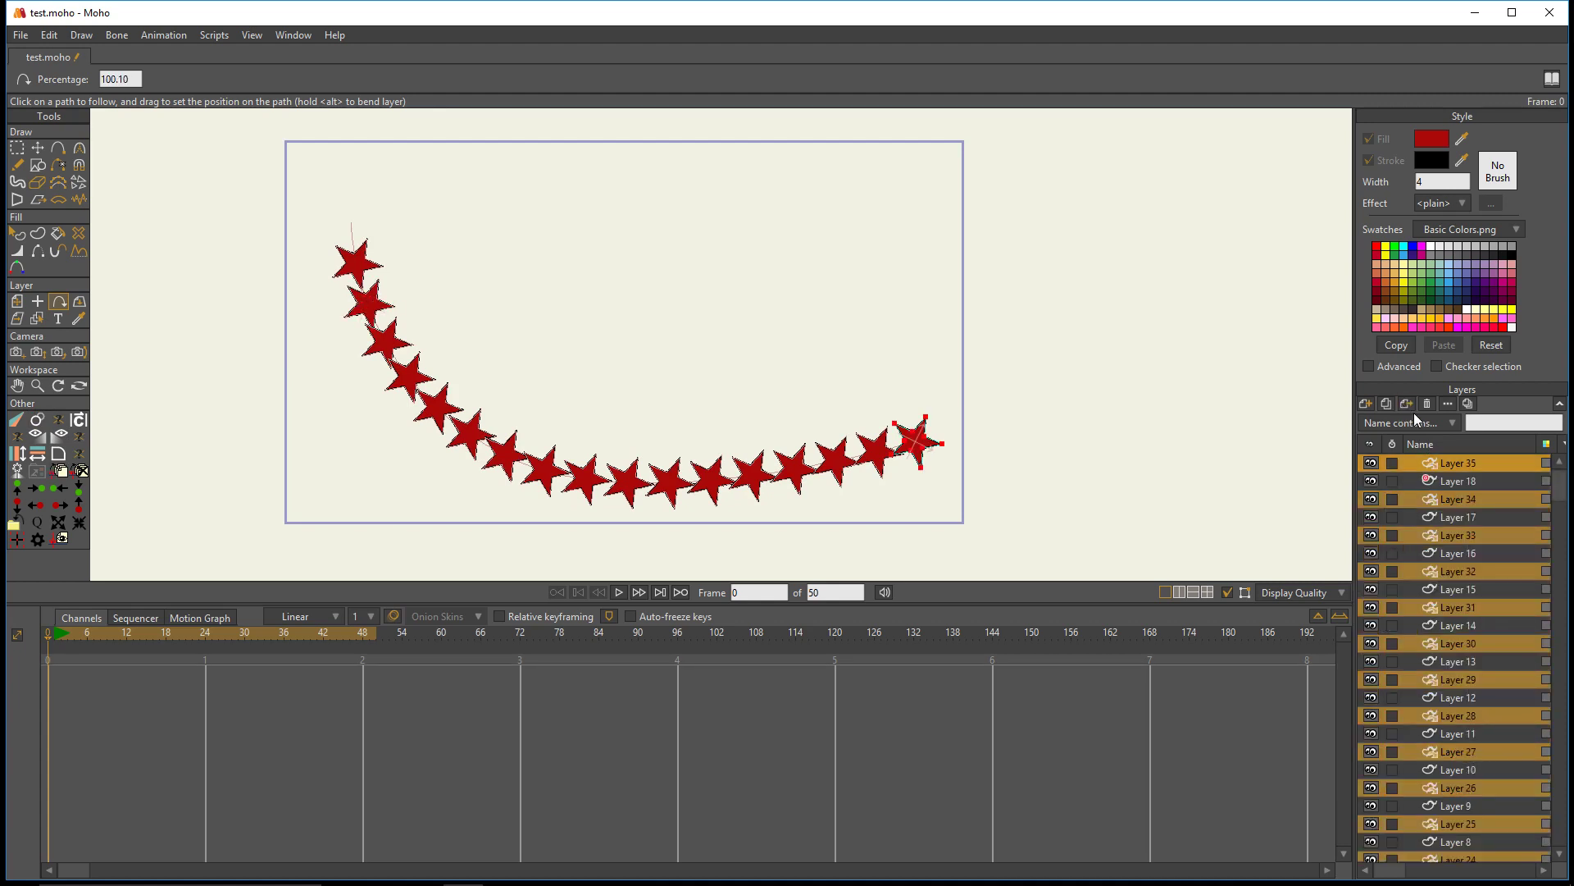
pyautogui.click(1427, 405)
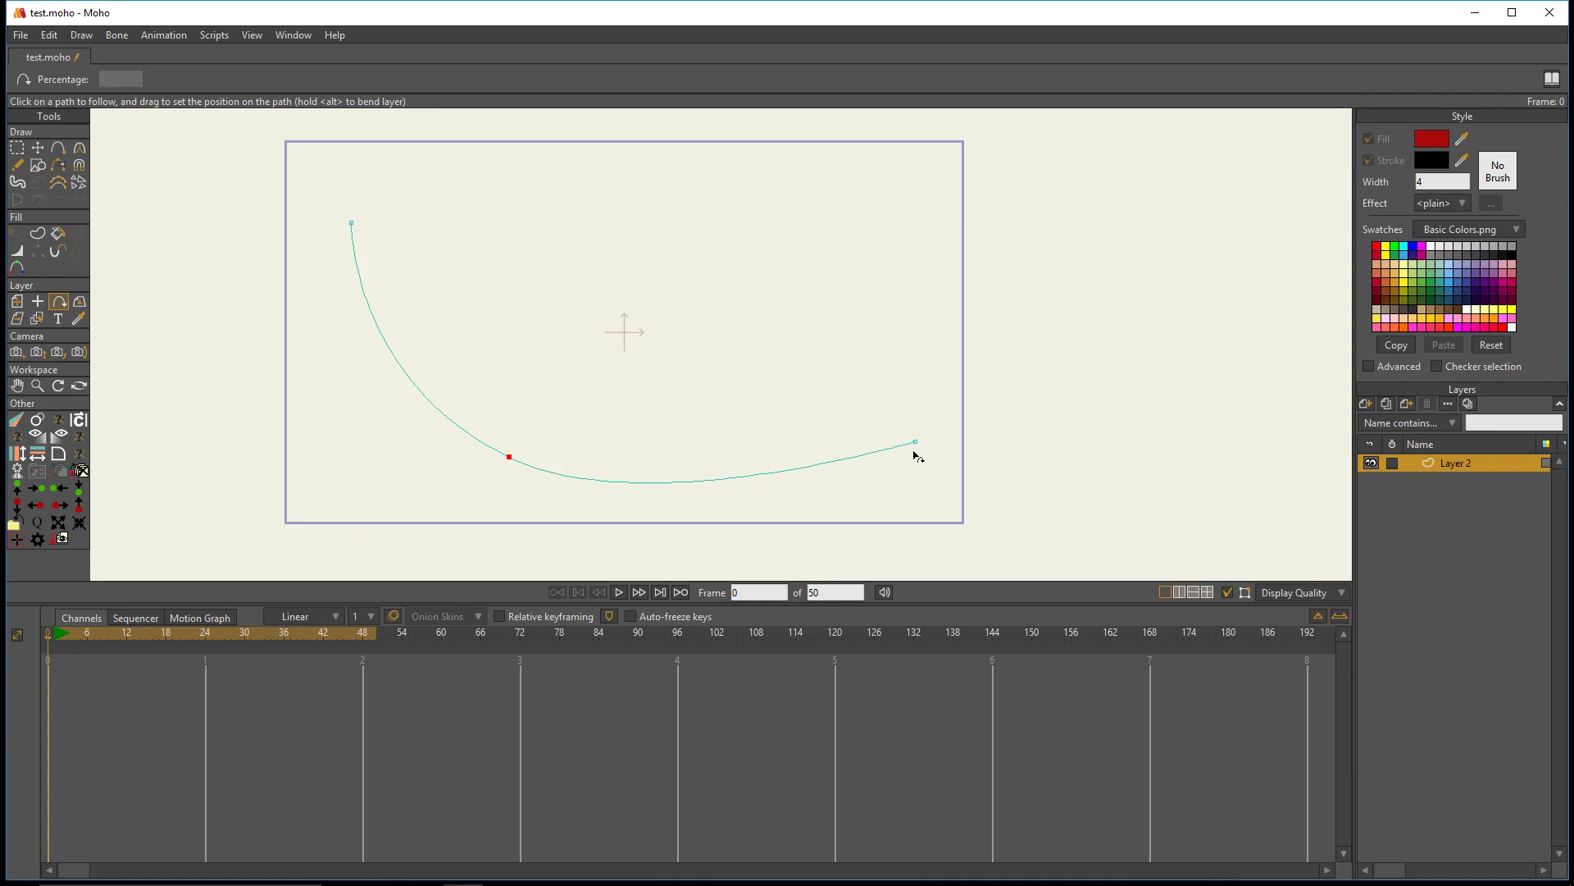
# - Select all points of the curve on Layer 2 and delete them
pyautogui.click(17, 148)
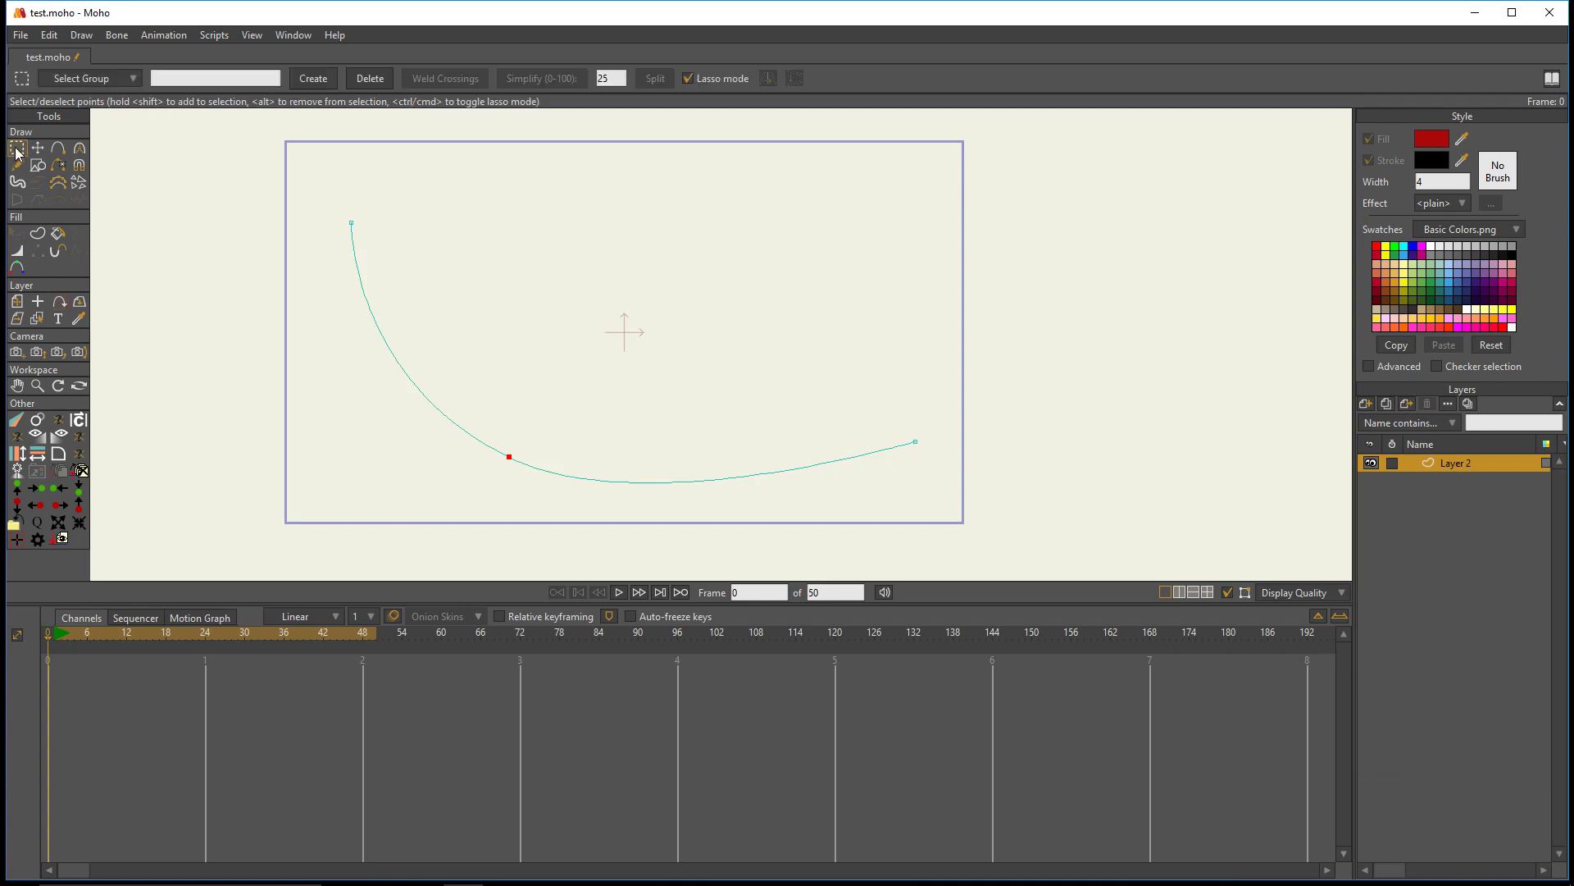
pyautogui.moveTo(187, 129)
pyautogui.mouseDown()
pyautogui.moveTo(545, 182)
pyautogui.moveTo(562, 555)
pyautogui.moveTo(182, 300)
pyautogui.mouseUp()
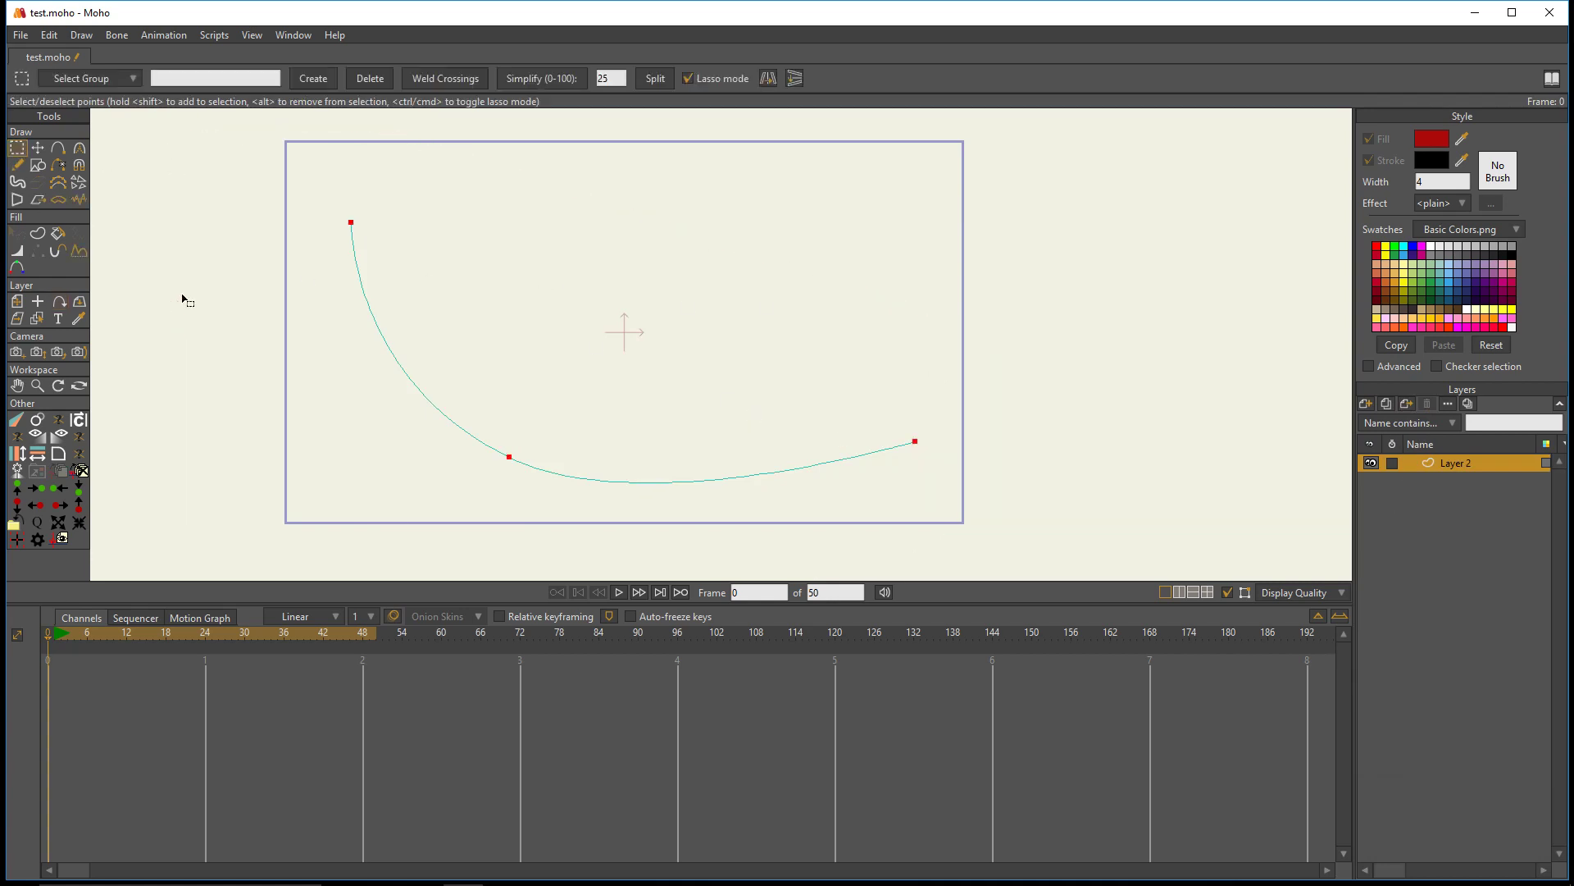
pyautogui.press('Delete')
# - Draw a circle centred on the origin of Layer 2 with the Draw Shape tool's oval option
pyautogui.click(37, 165)
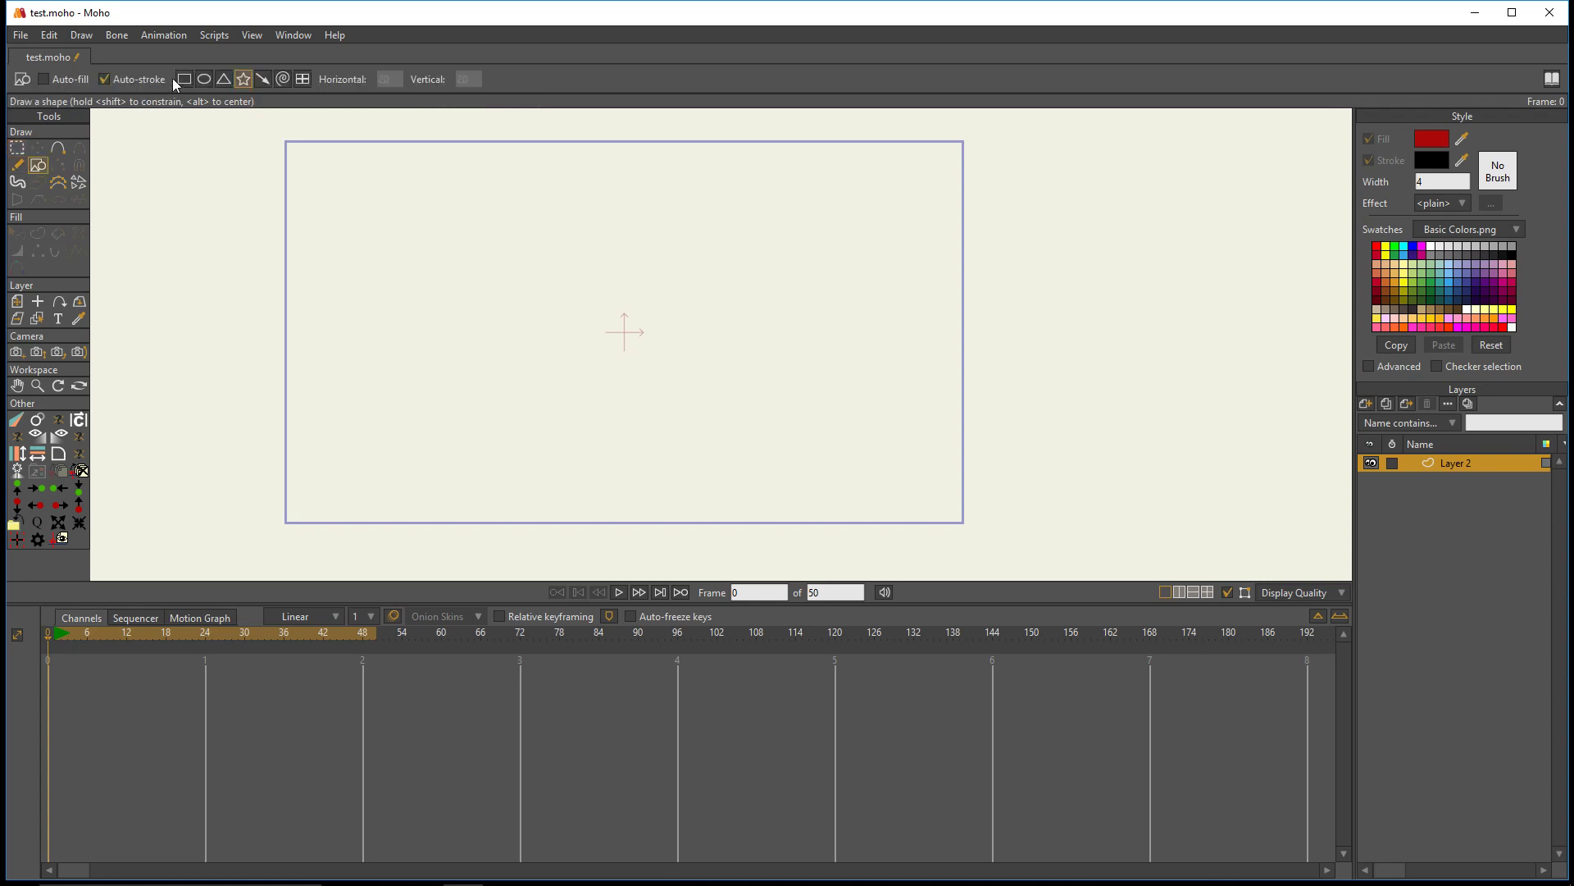
pyautogui.click(203, 79)
pyautogui.scroll(3, 554, 186)
pyautogui.moveTo(738, 357); pyautogui.dragTo(603, 291)
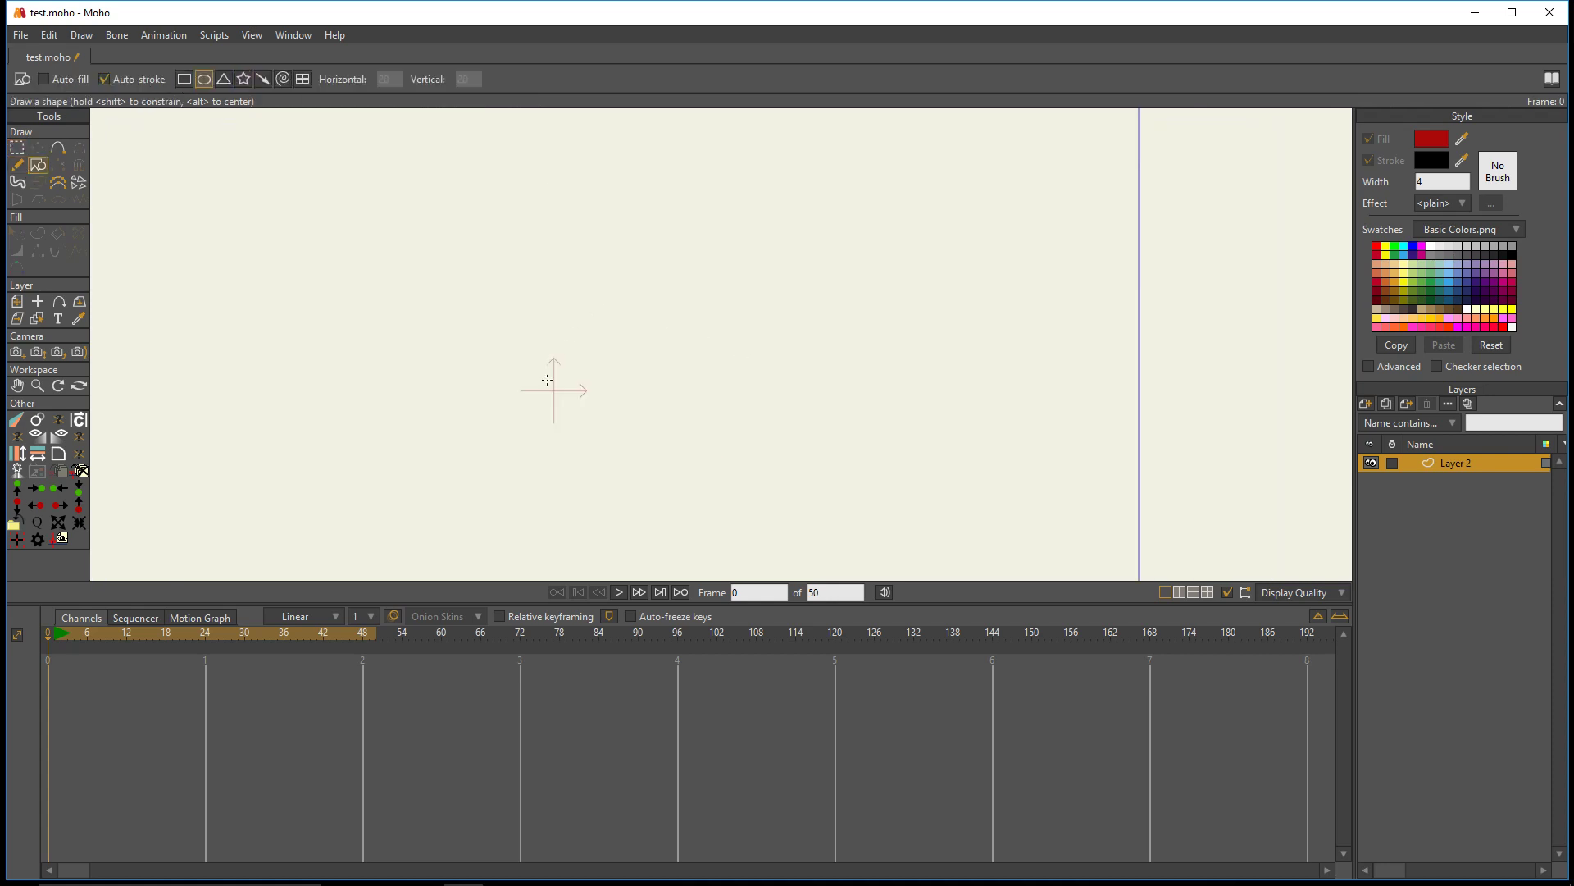
pyautogui.moveTo(554, 391); pyautogui.dragTo(777, 539)
pyautogui.scroll(-2, 644, 426)
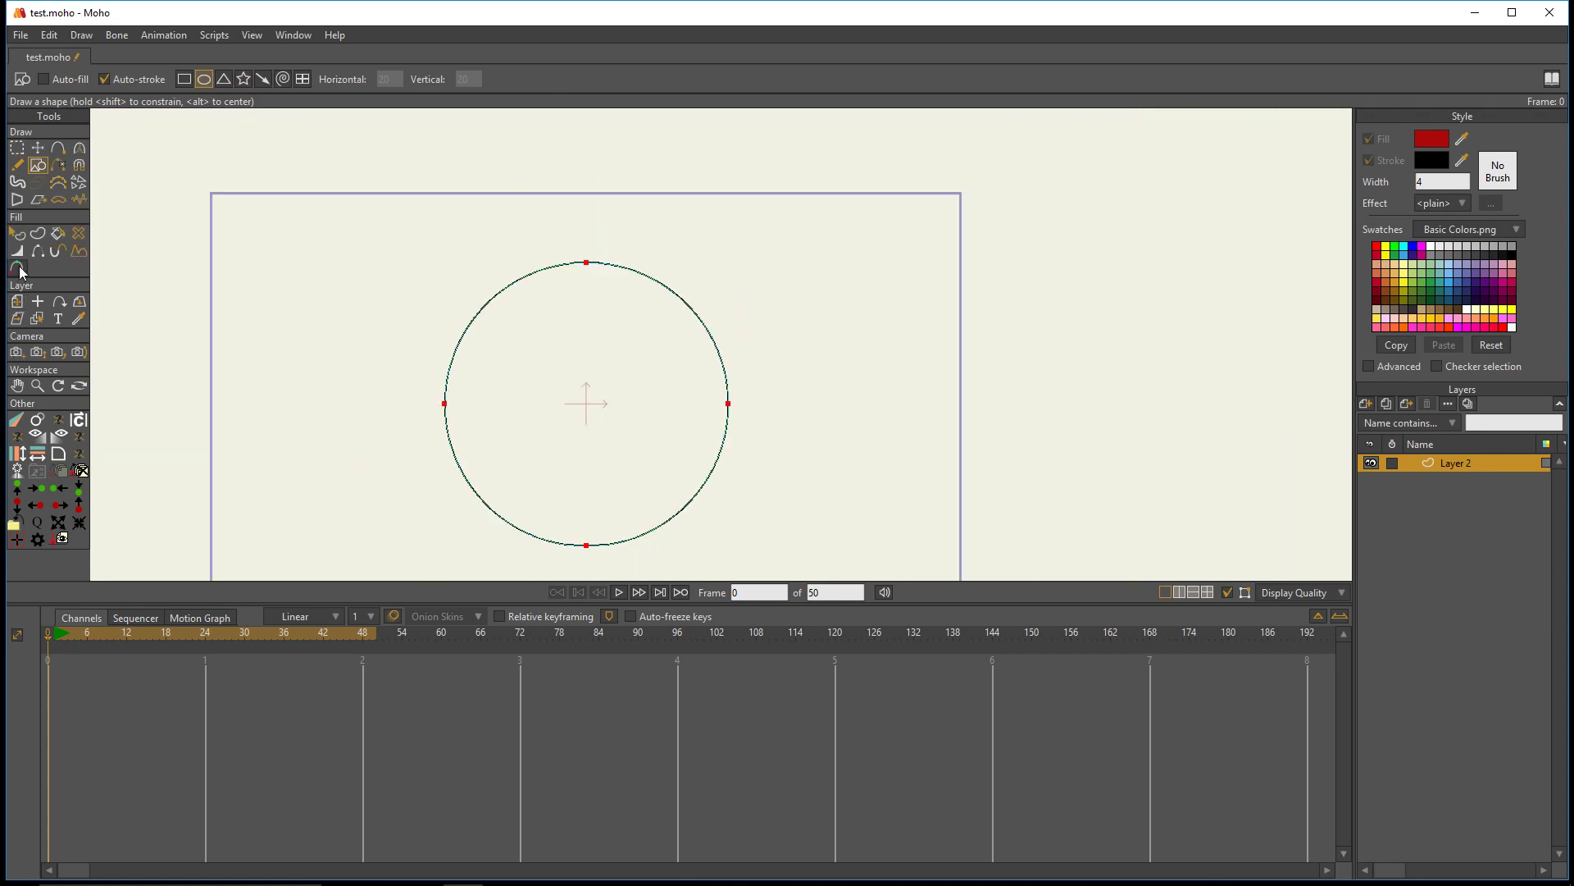
# - Select the circle shape and turn off its stroke so it serves only as a path
pyautogui.click(17, 234)
pyautogui.click(715, 336)
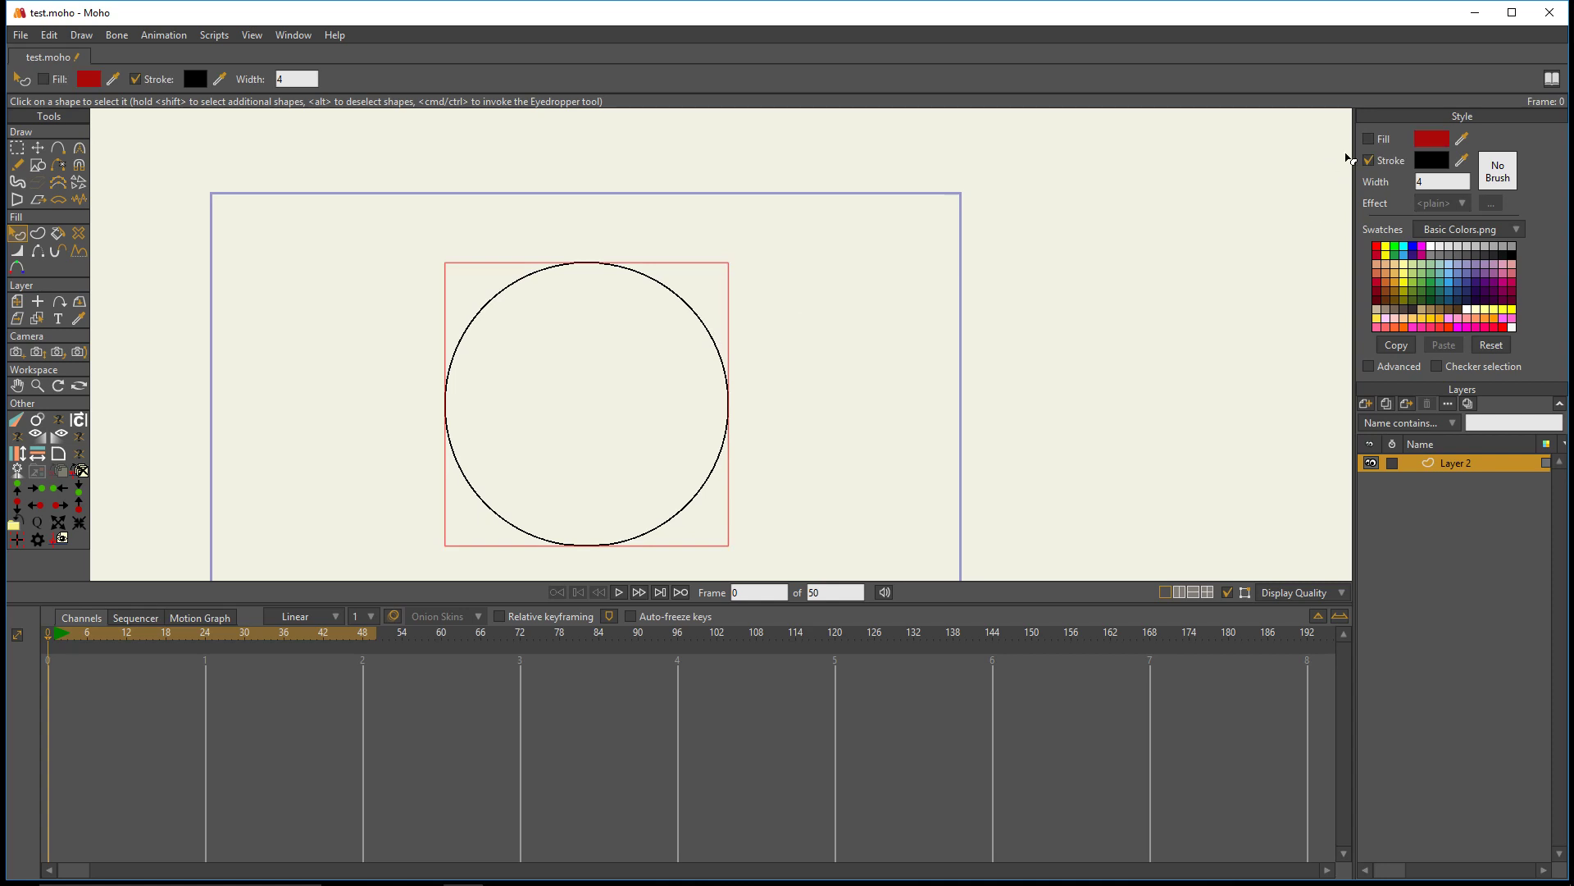
pyautogui.click(1369, 161)
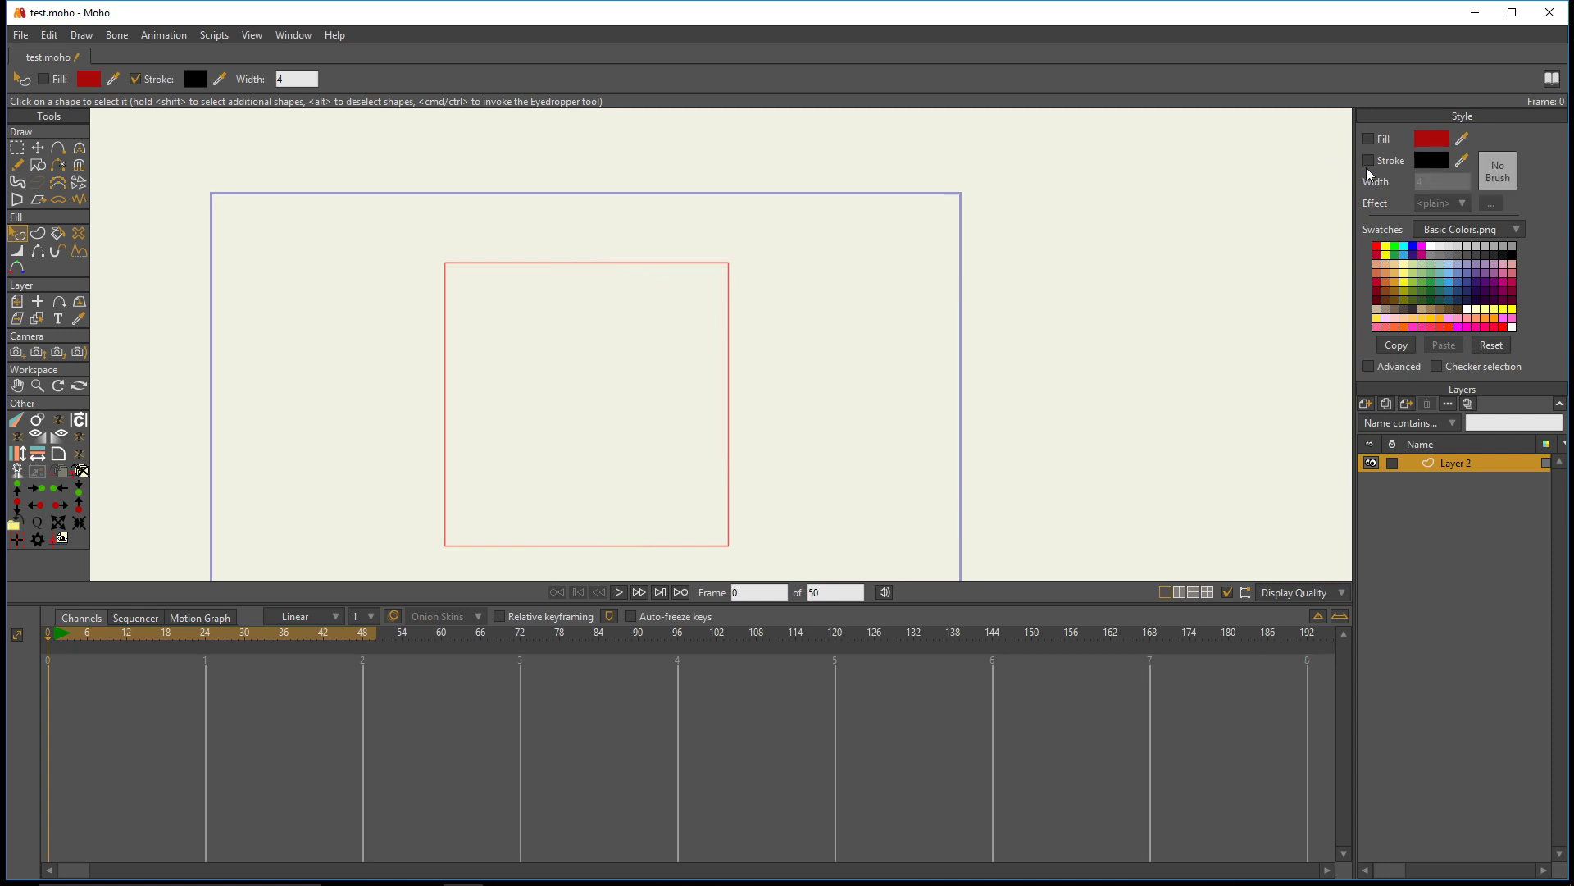
# - Add a new vector layer above the circle and draw a horizontal arrow pointing right from the layer's origin
pyautogui.click(1365, 404)
pyautogui.click(1367, 422)
pyautogui.scroll(1, 511, 371)
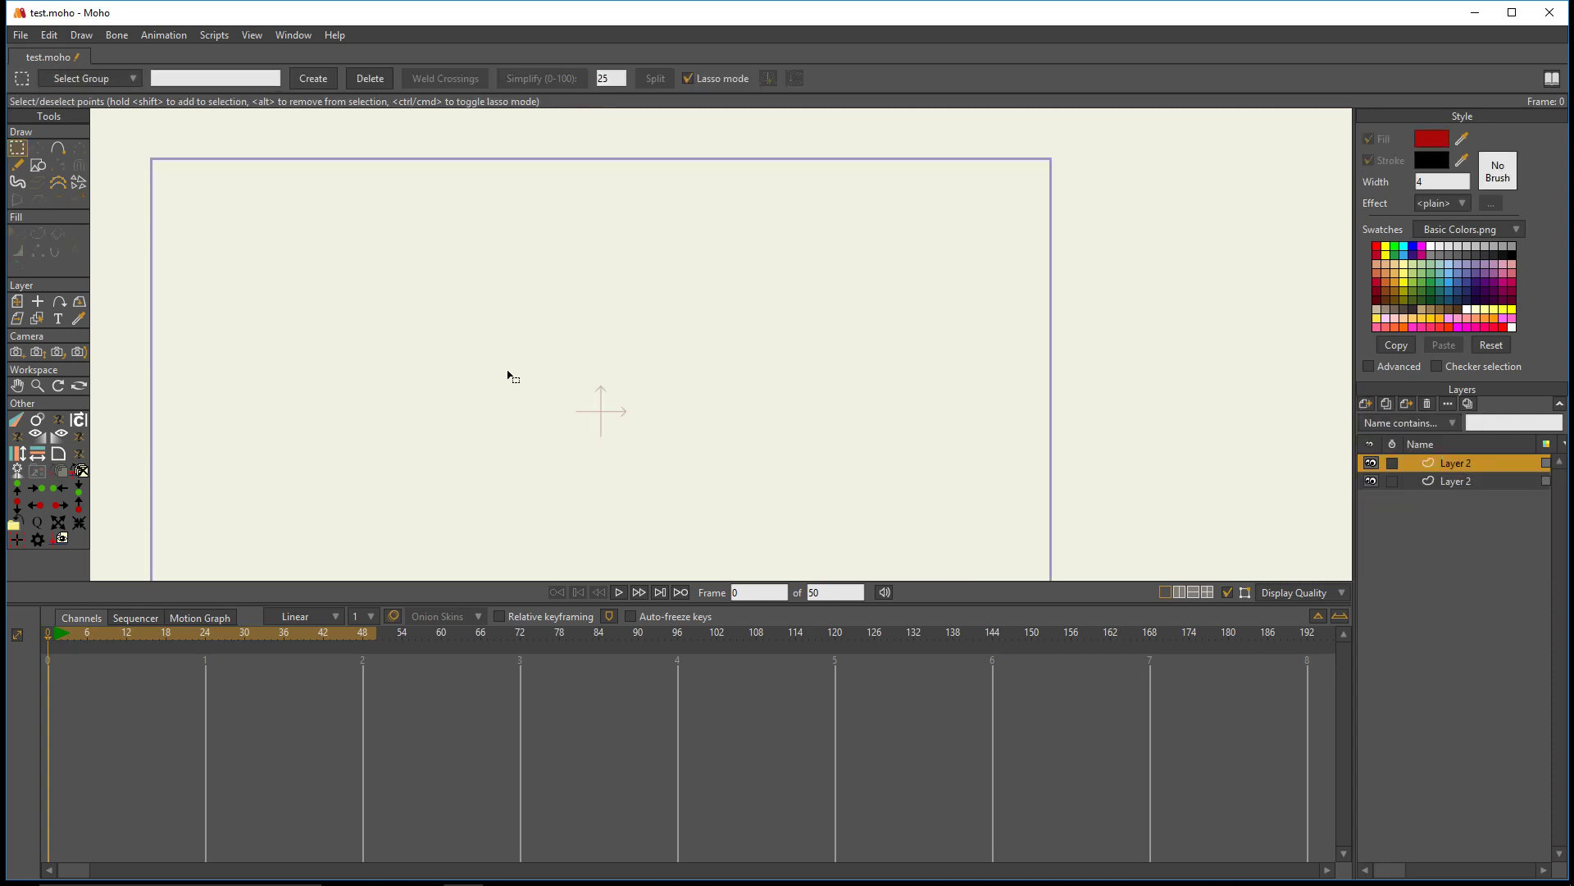
pyautogui.scroll(-1, 438, 286)
pyautogui.click(37, 166)
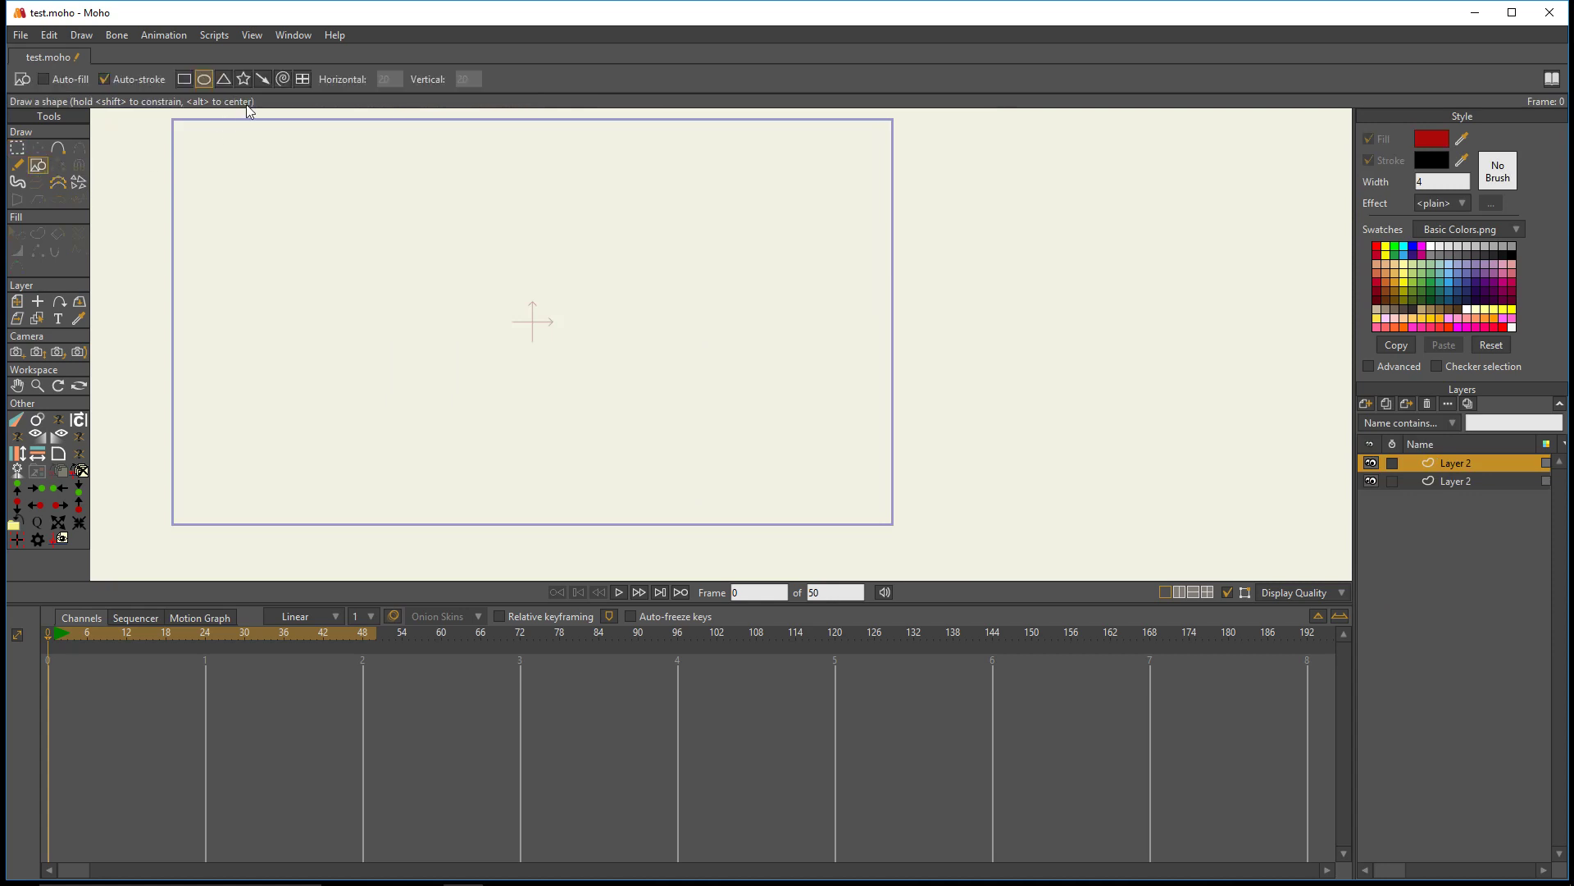
pyautogui.click(262, 78)
pyautogui.scroll(3, 569, 315)
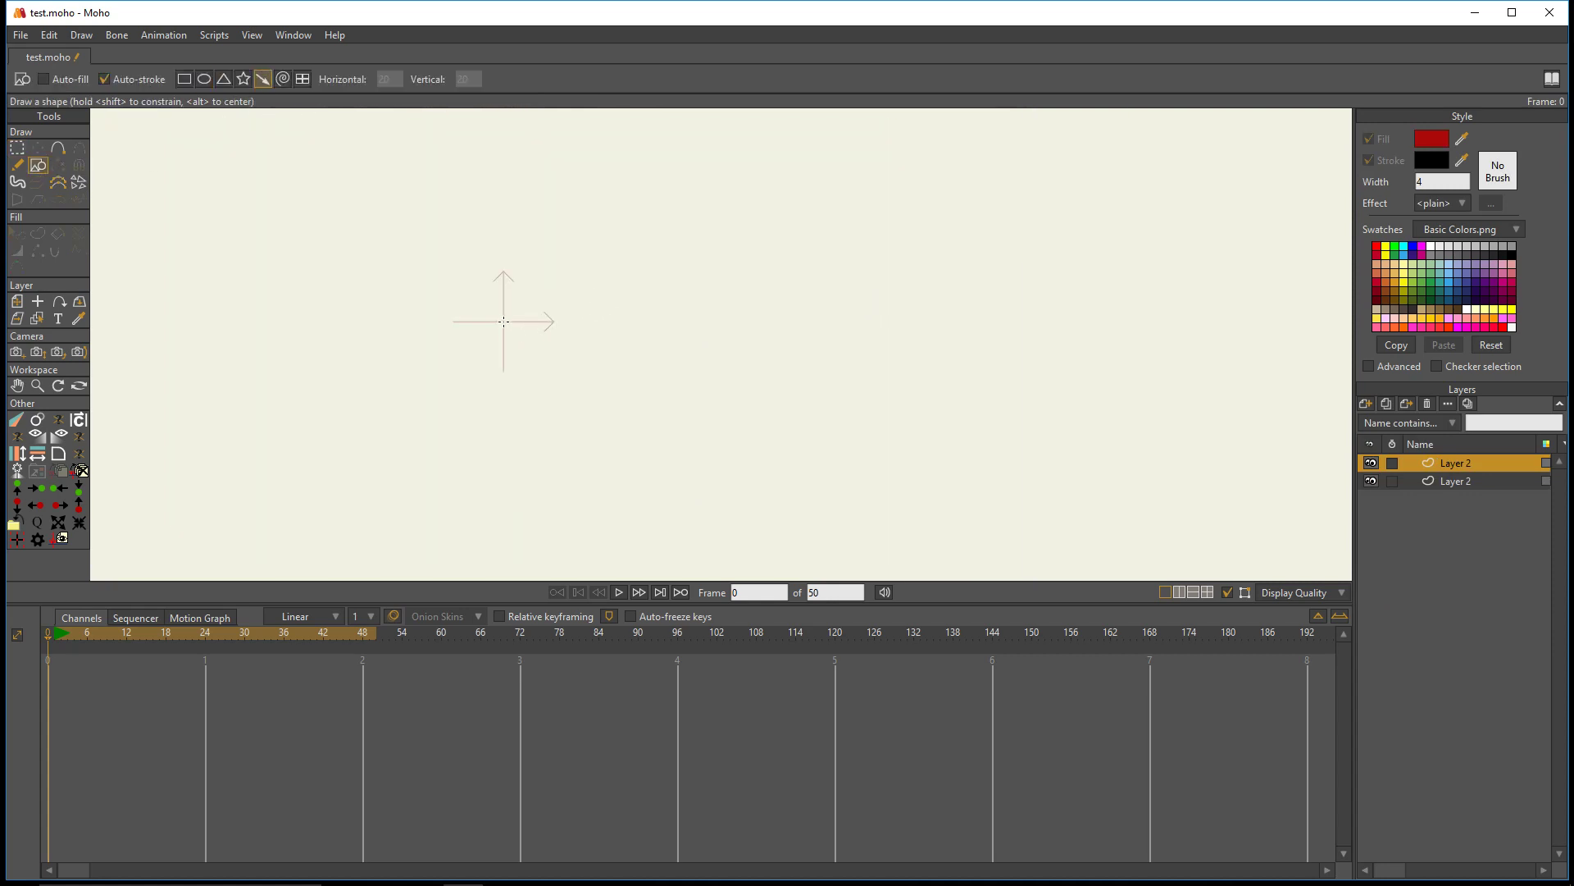
pyautogui.moveTo(504, 322)
pyautogui.mouseDown()
pyautogui.moveTo(571, 341)
pyautogui.moveTo(745, 339)
pyautogui.mouseUp()
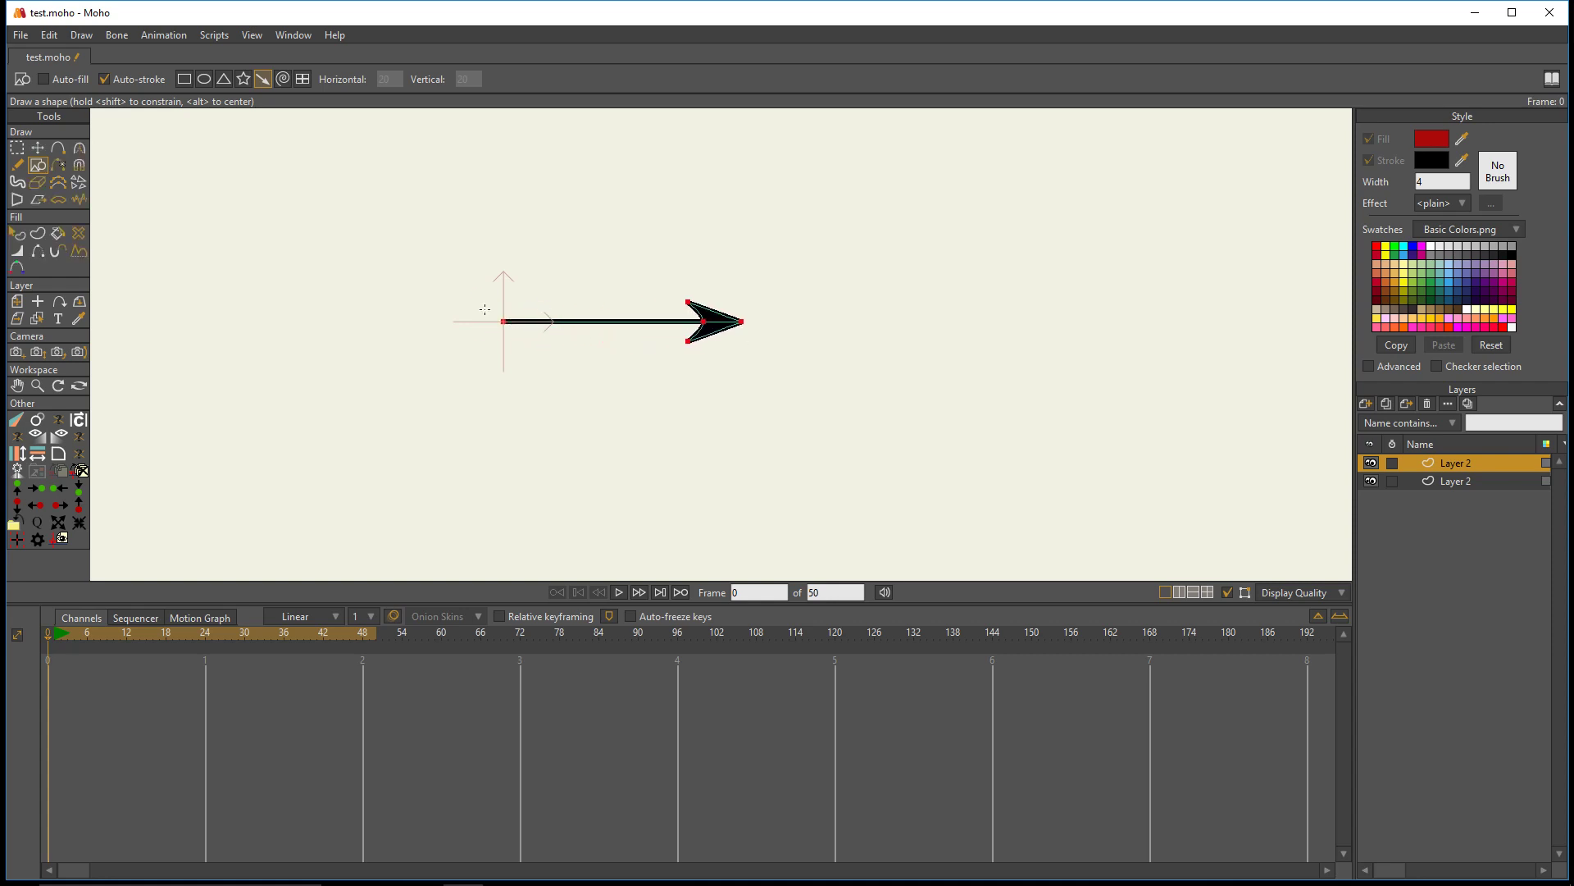
# - Attach the arrow layer to the circle's path with the Follow Path tool at about 23.30 percent, near the circle's right side
pyautogui.scroll(-2, 485, 309)
pyautogui.click(58, 301)
pyautogui.scroll(-2, 508, 332)
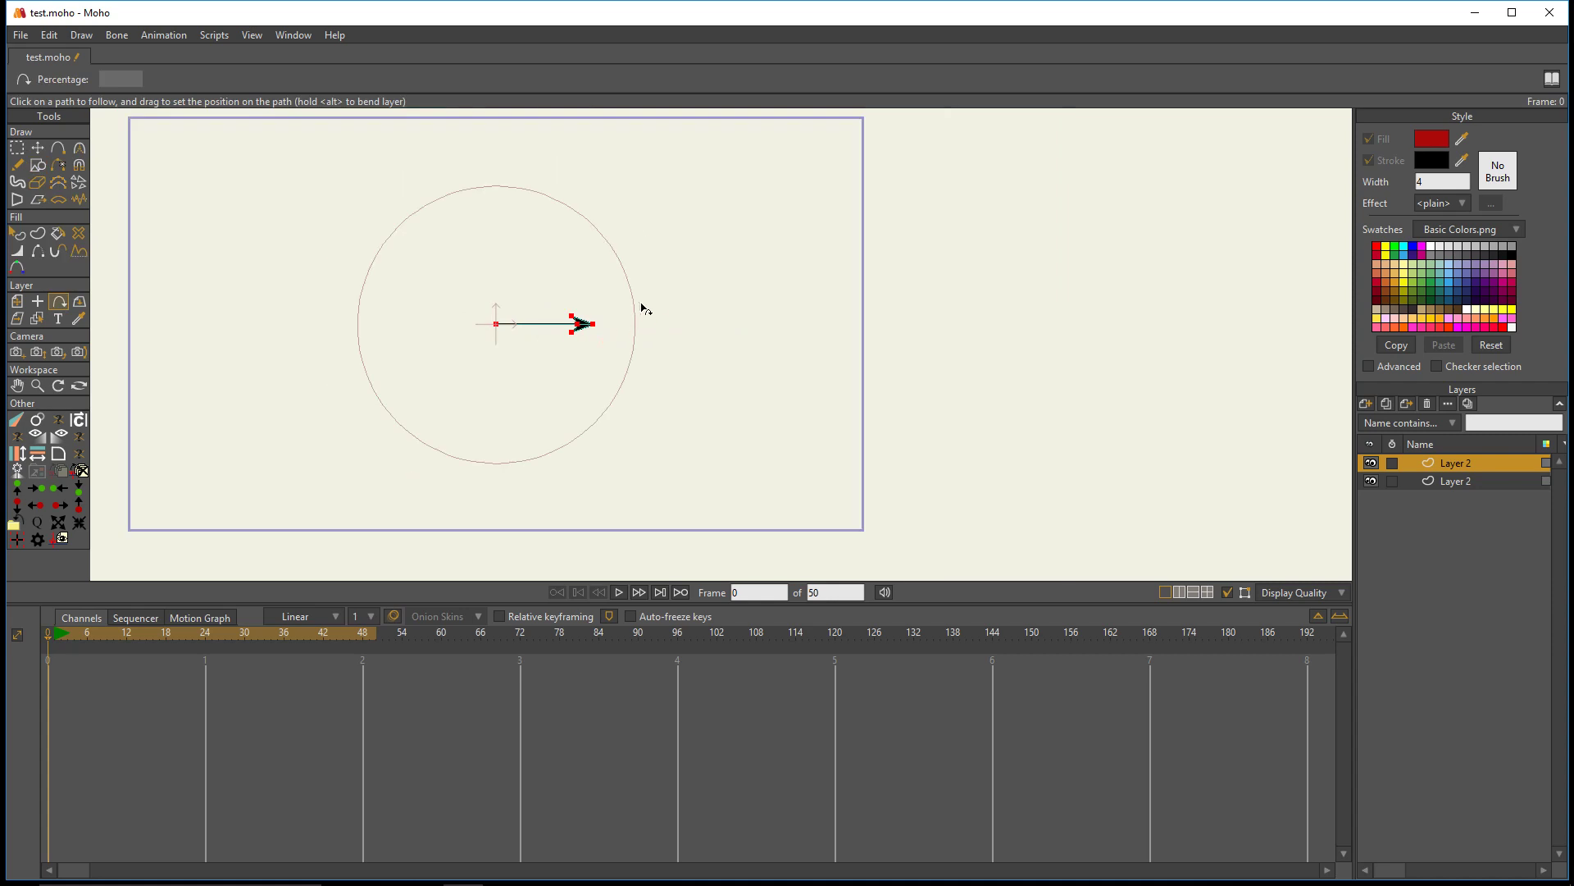
pyautogui.moveTo(642, 308); pyautogui.dragTo(637, 314)
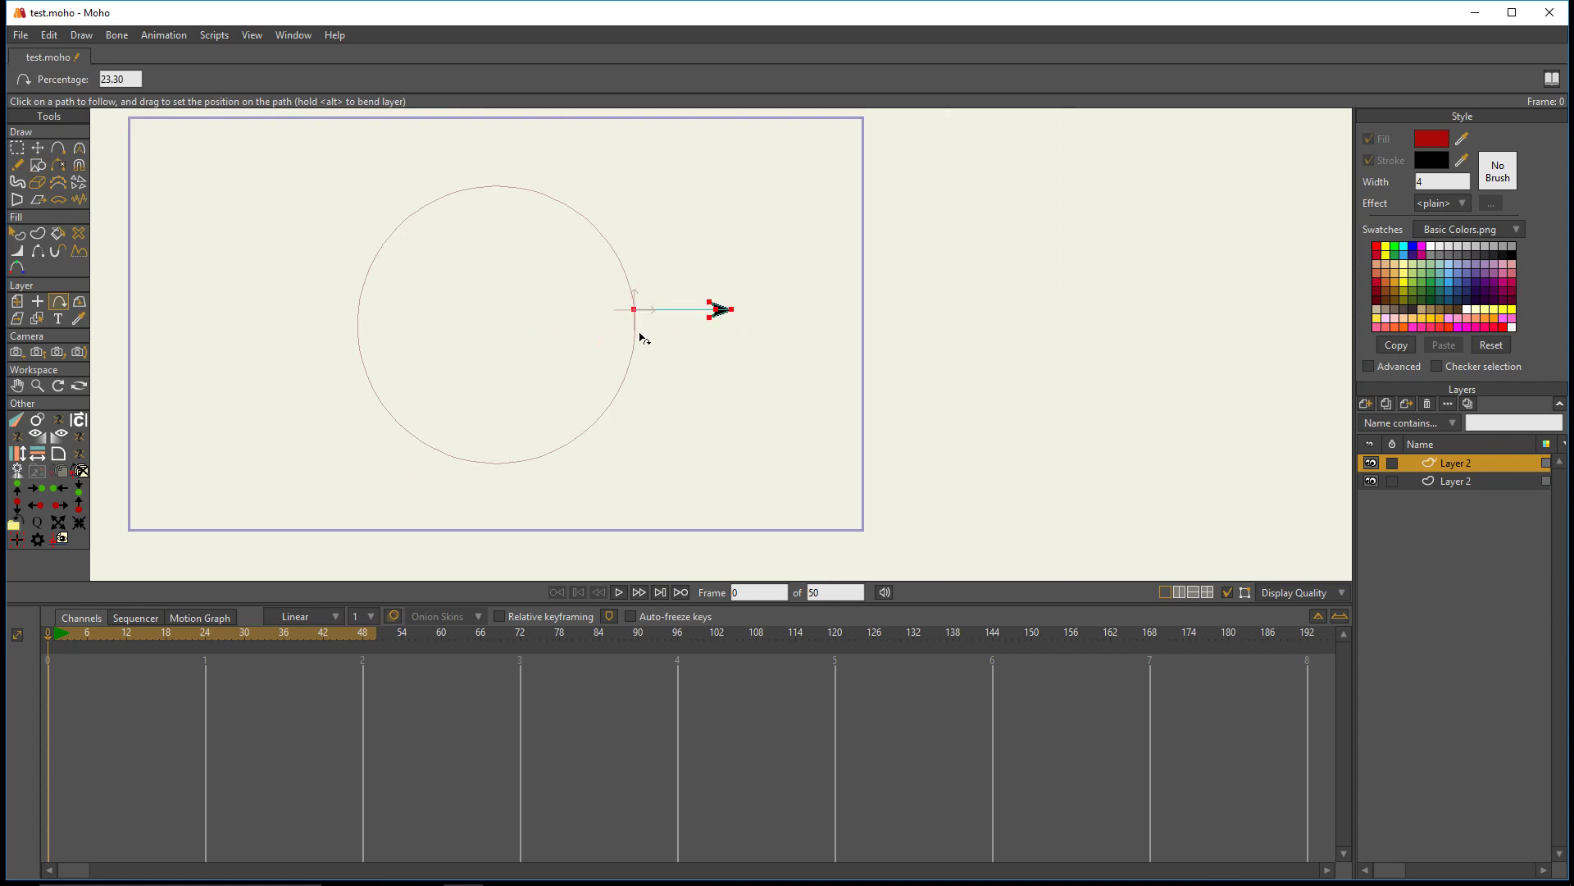
# - Enable Rotate to follow path in the arrow layer's settings and apply it
pyautogui.doubleClick(1488, 464)
pyautogui.moveTo(1148, 162); pyautogui.dragTo(949, 168)
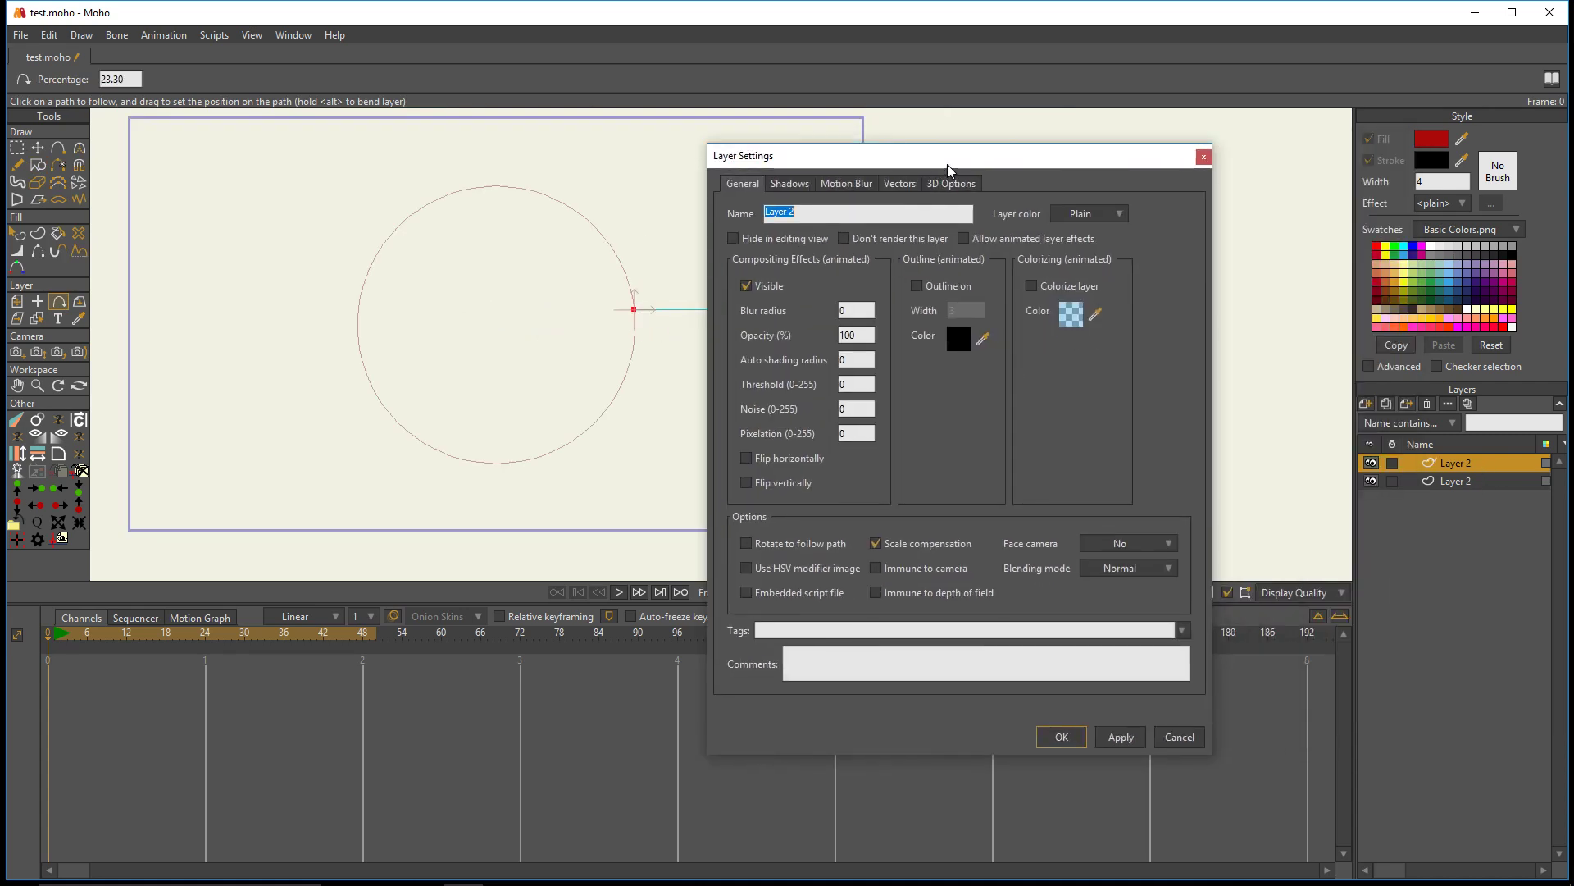
pyautogui.click(773, 546)
pyautogui.click(1120, 738)
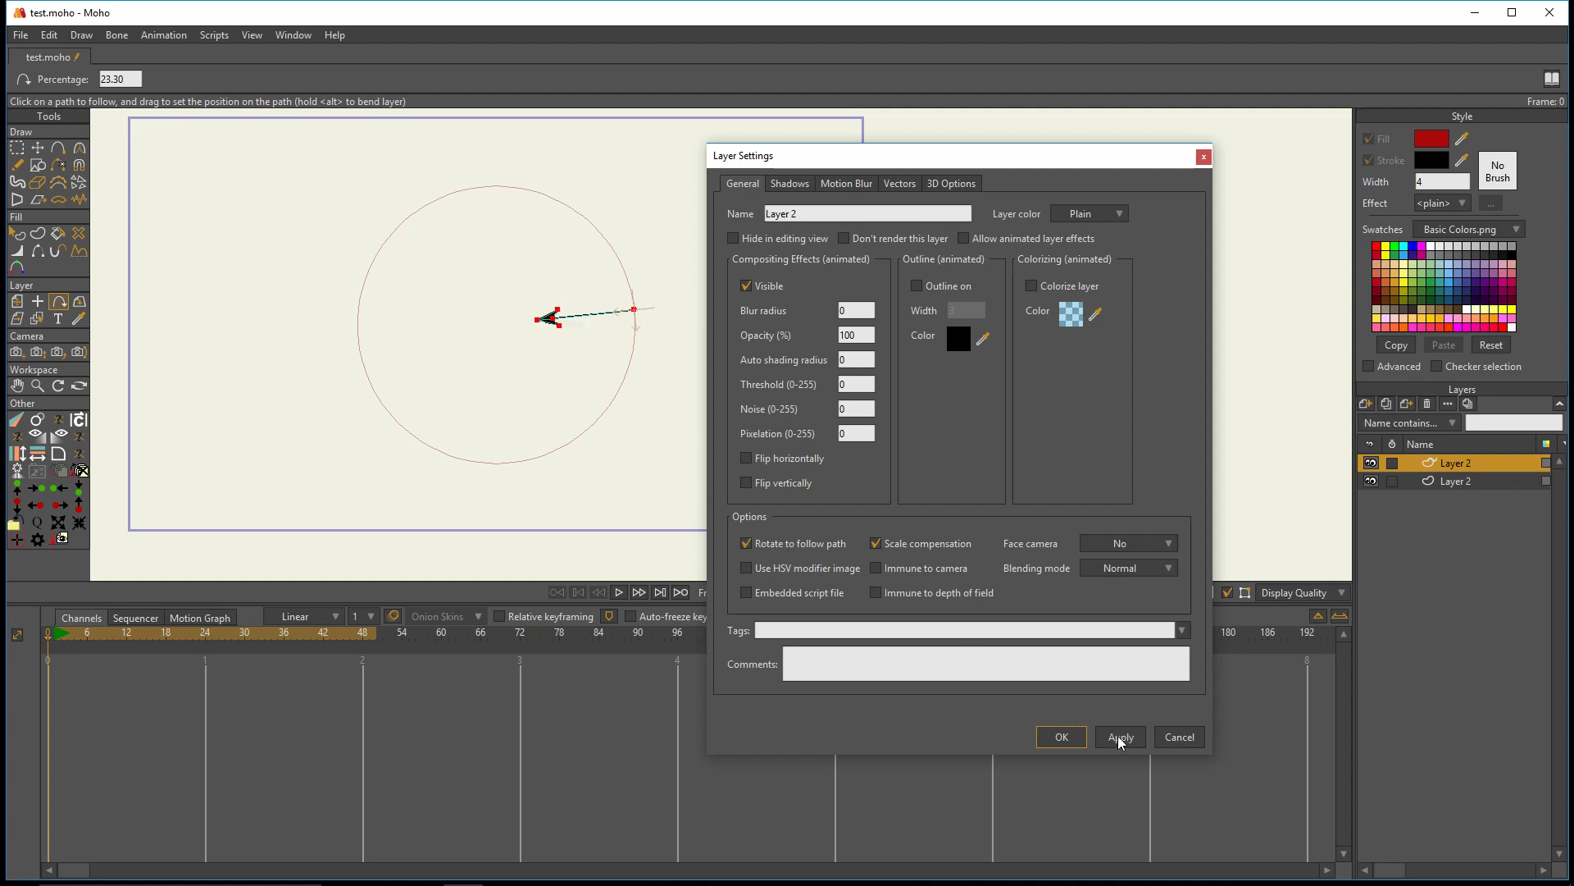
pyautogui.click(1062, 736)
pyautogui.scroll(2, 607, 344)
pyautogui.moveTo(747, 296); pyautogui.dragTo(822, 340)
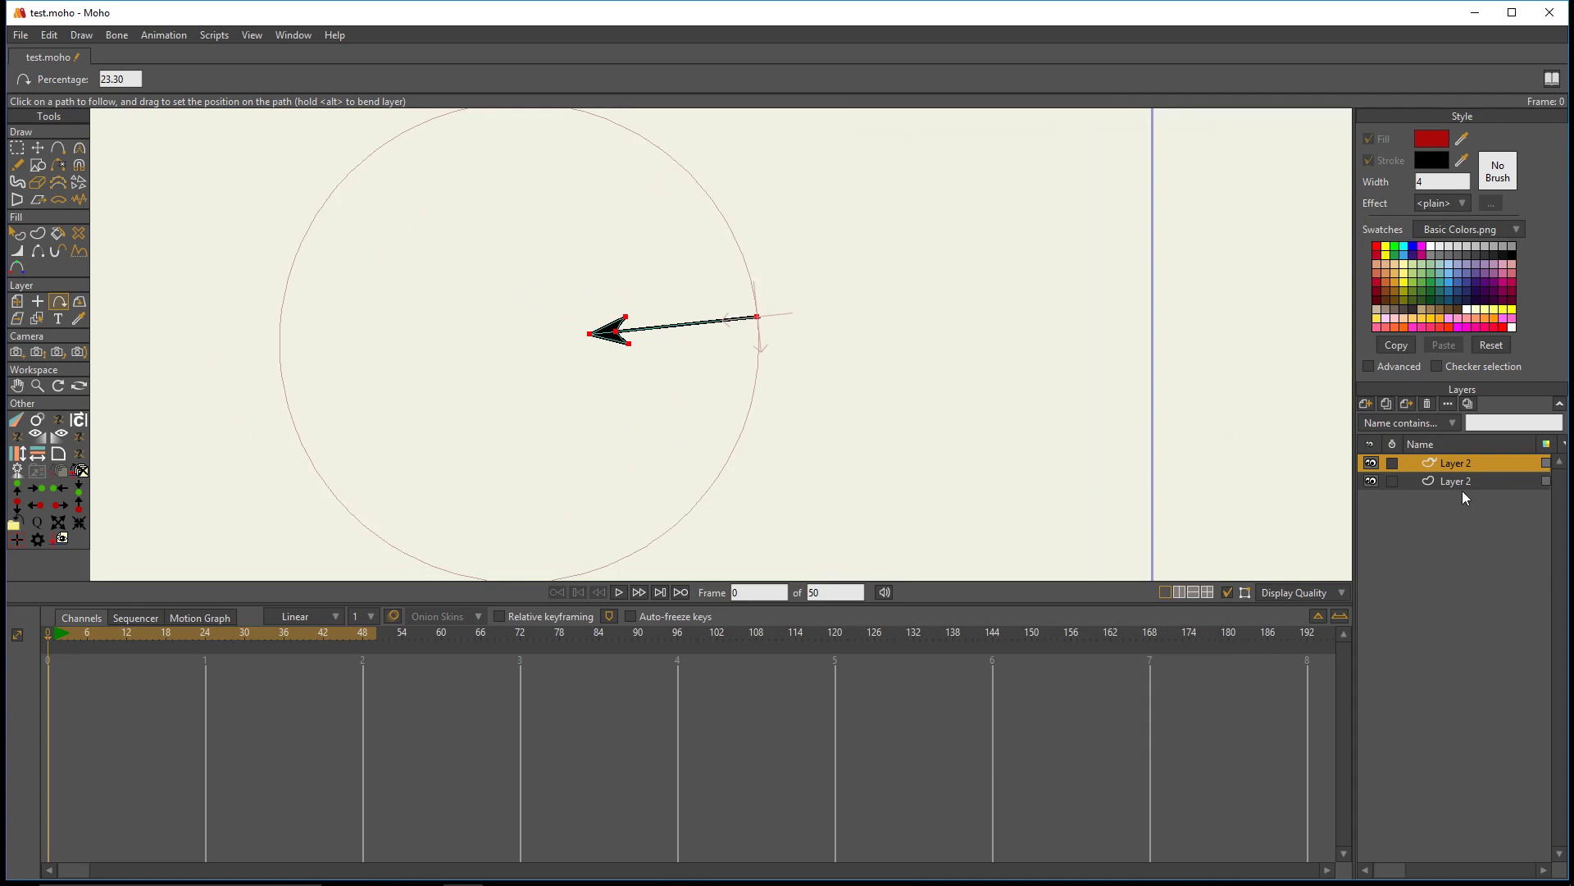
# - Create a copy of the arrow layer and slide it along the circle to about 27.70 percent
pyautogui.click(1406, 404)
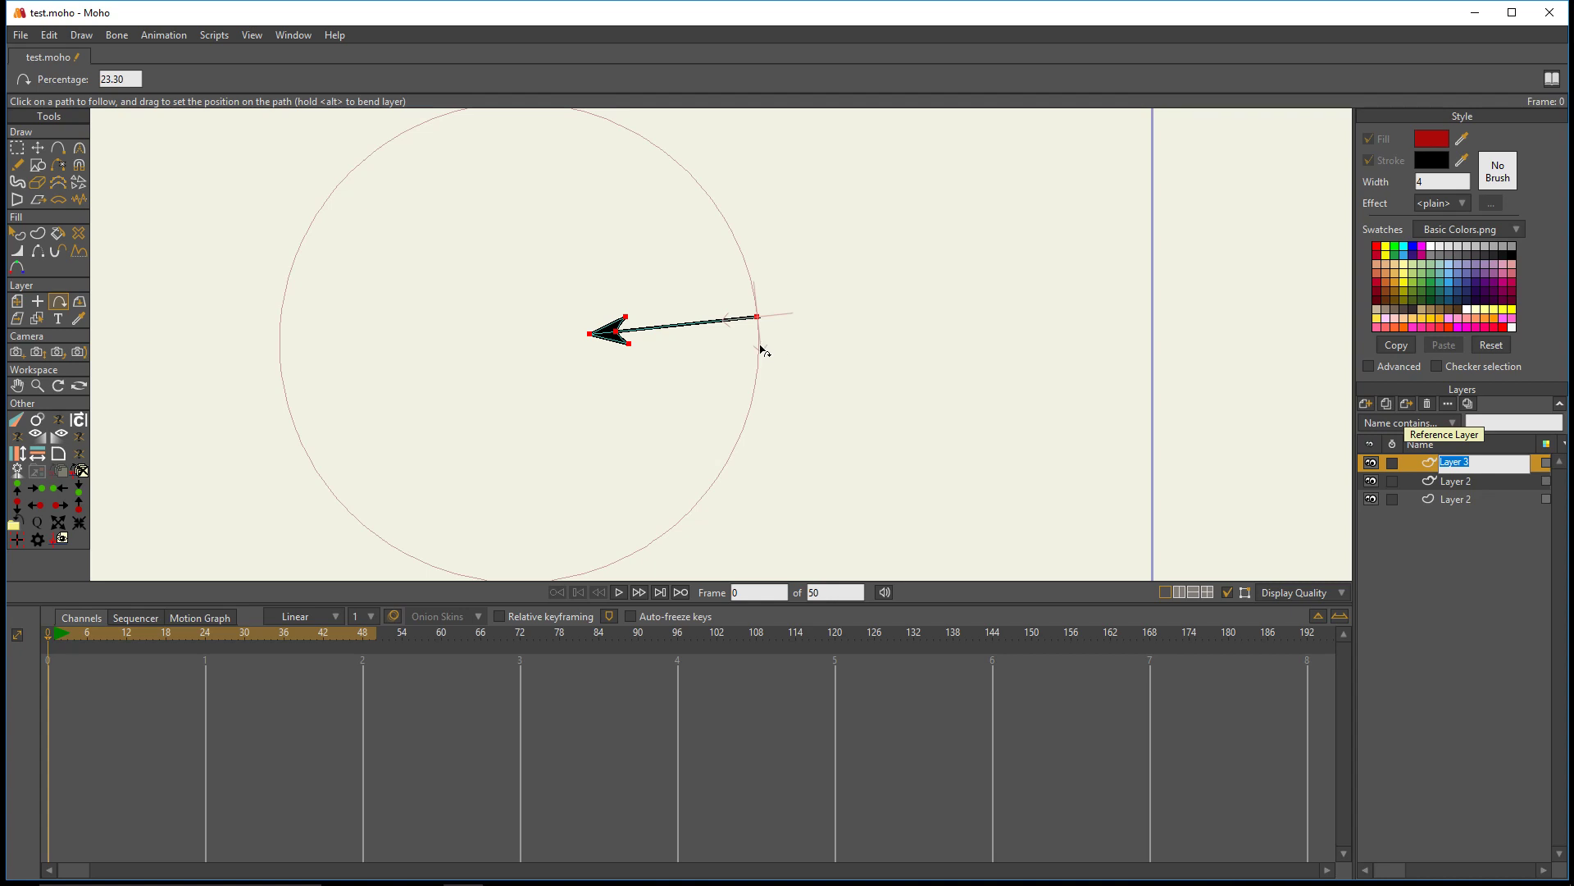
pyautogui.moveTo(761, 350); pyautogui.dragTo(799, 409)
pyautogui.scroll(-1, 799, 408)
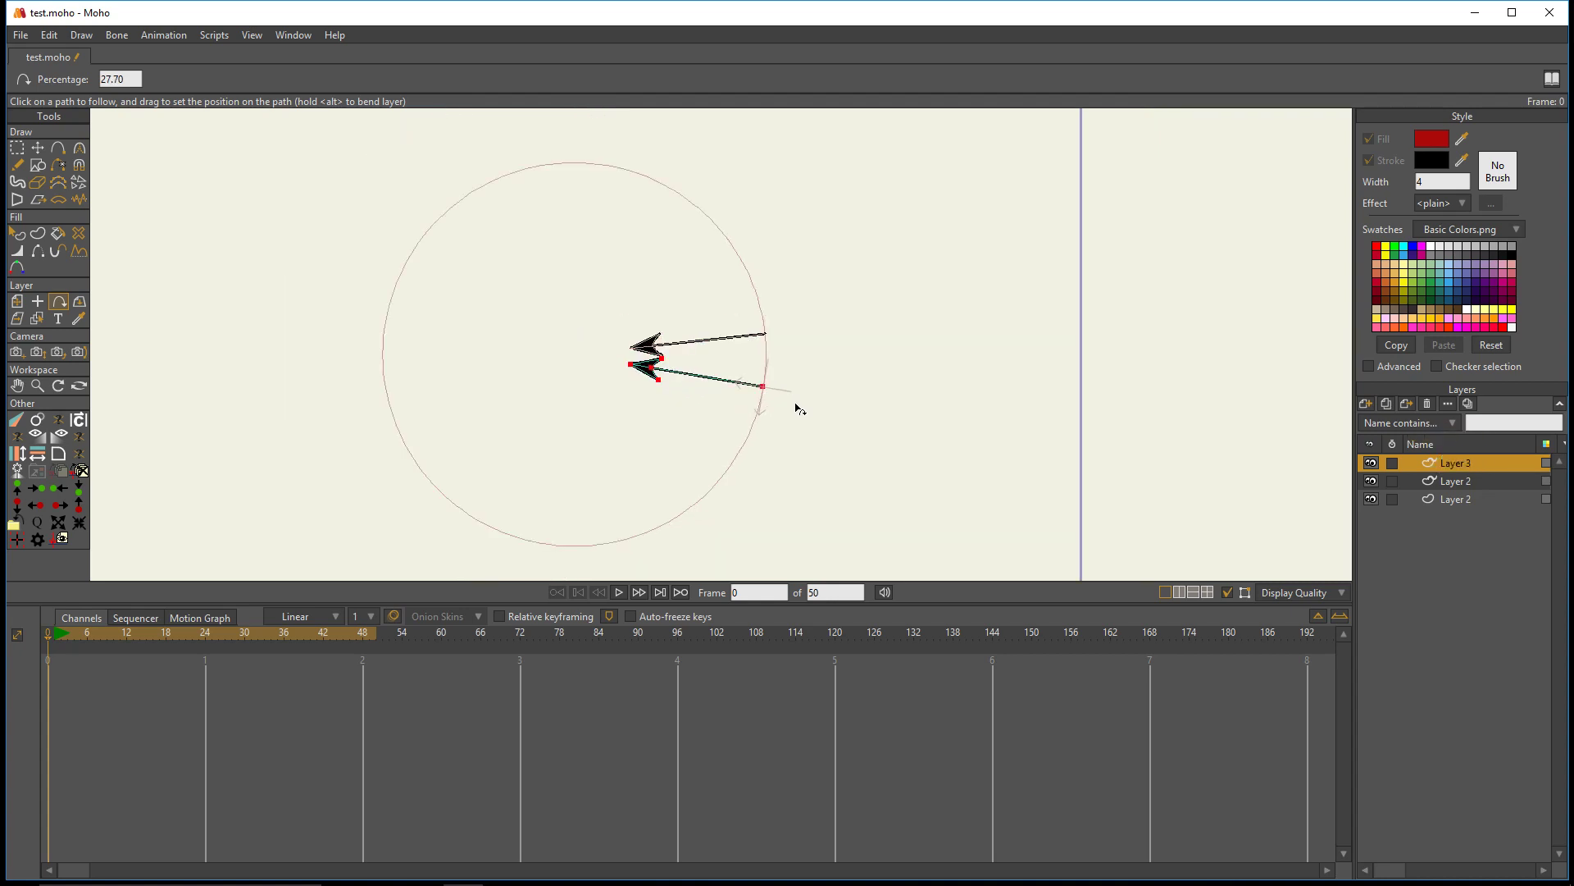
# - Scale the copied arrow on Layer 3 down uniformly to about 0.8832
pyautogui.click(17, 301)
pyautogui.scroll(1, 557, 382)
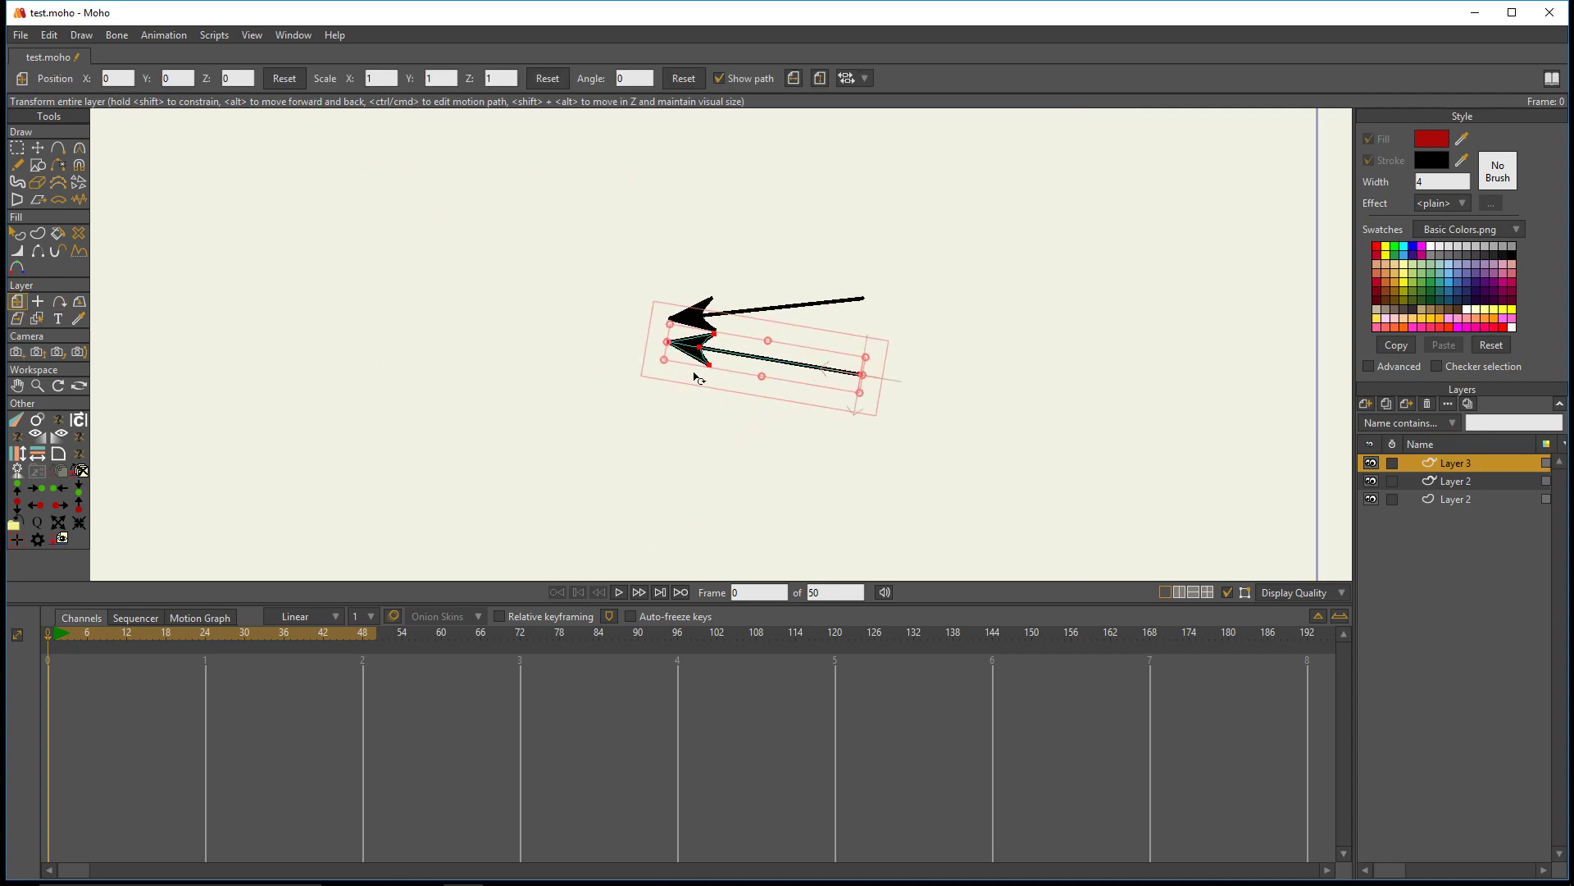
pyautogui.moveTo(664, 364); pyautogui.dragTo(683, 366)
pyautogui.hotkey('ctrl', 'z')
pyautogui.scroll(-1, 801, 351)
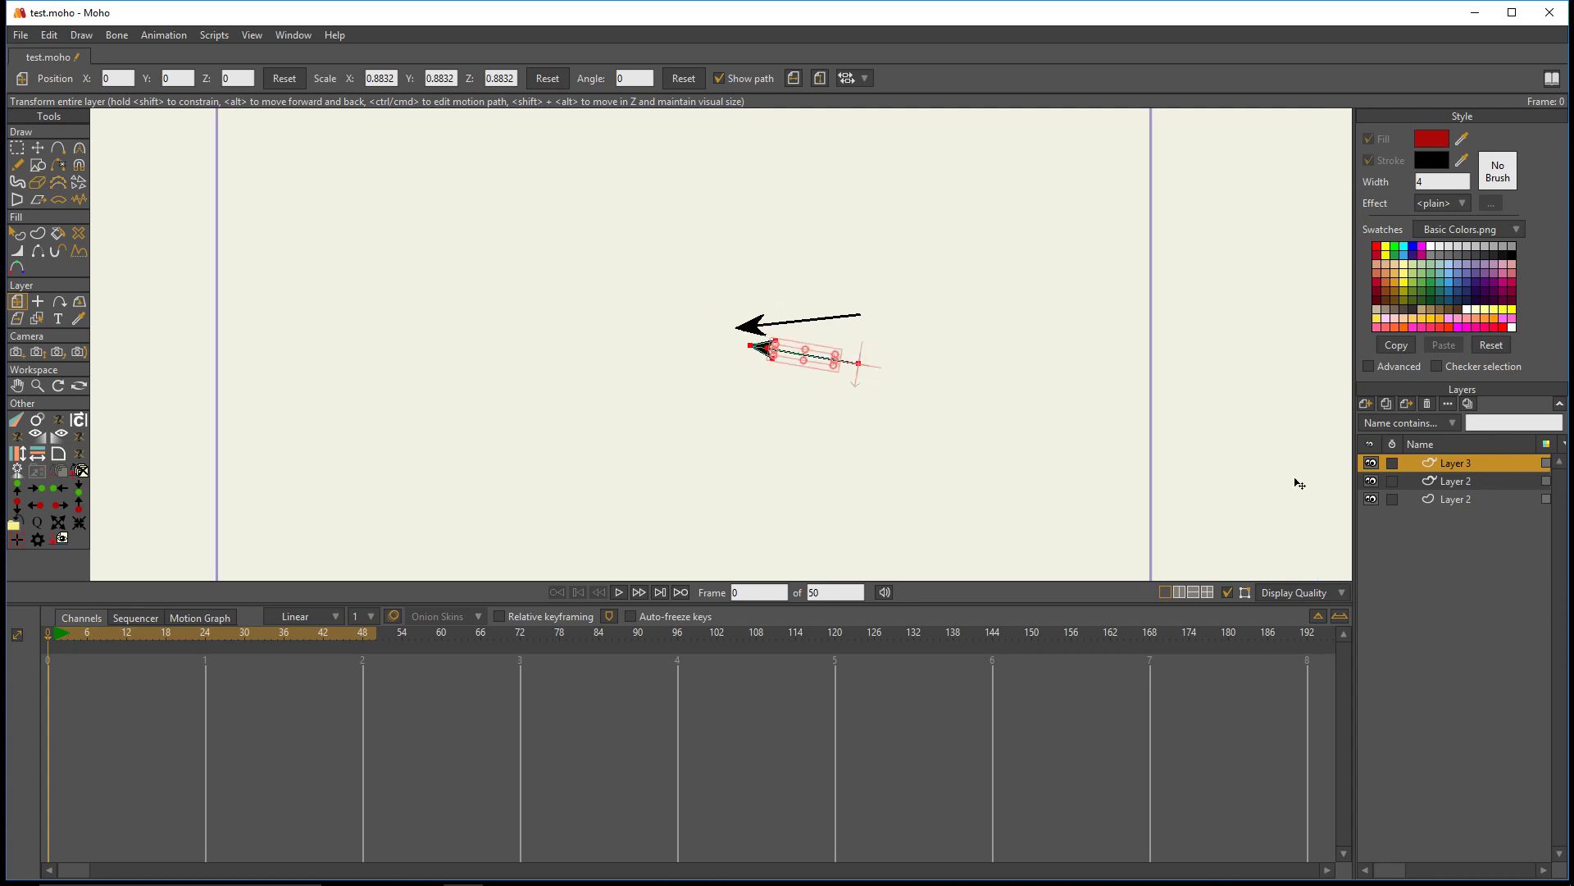
# - Select both arrow layers together and run Clone Offset repeatedly to add twenty more arrows around the circle
pyautogui.click(1447, 482)
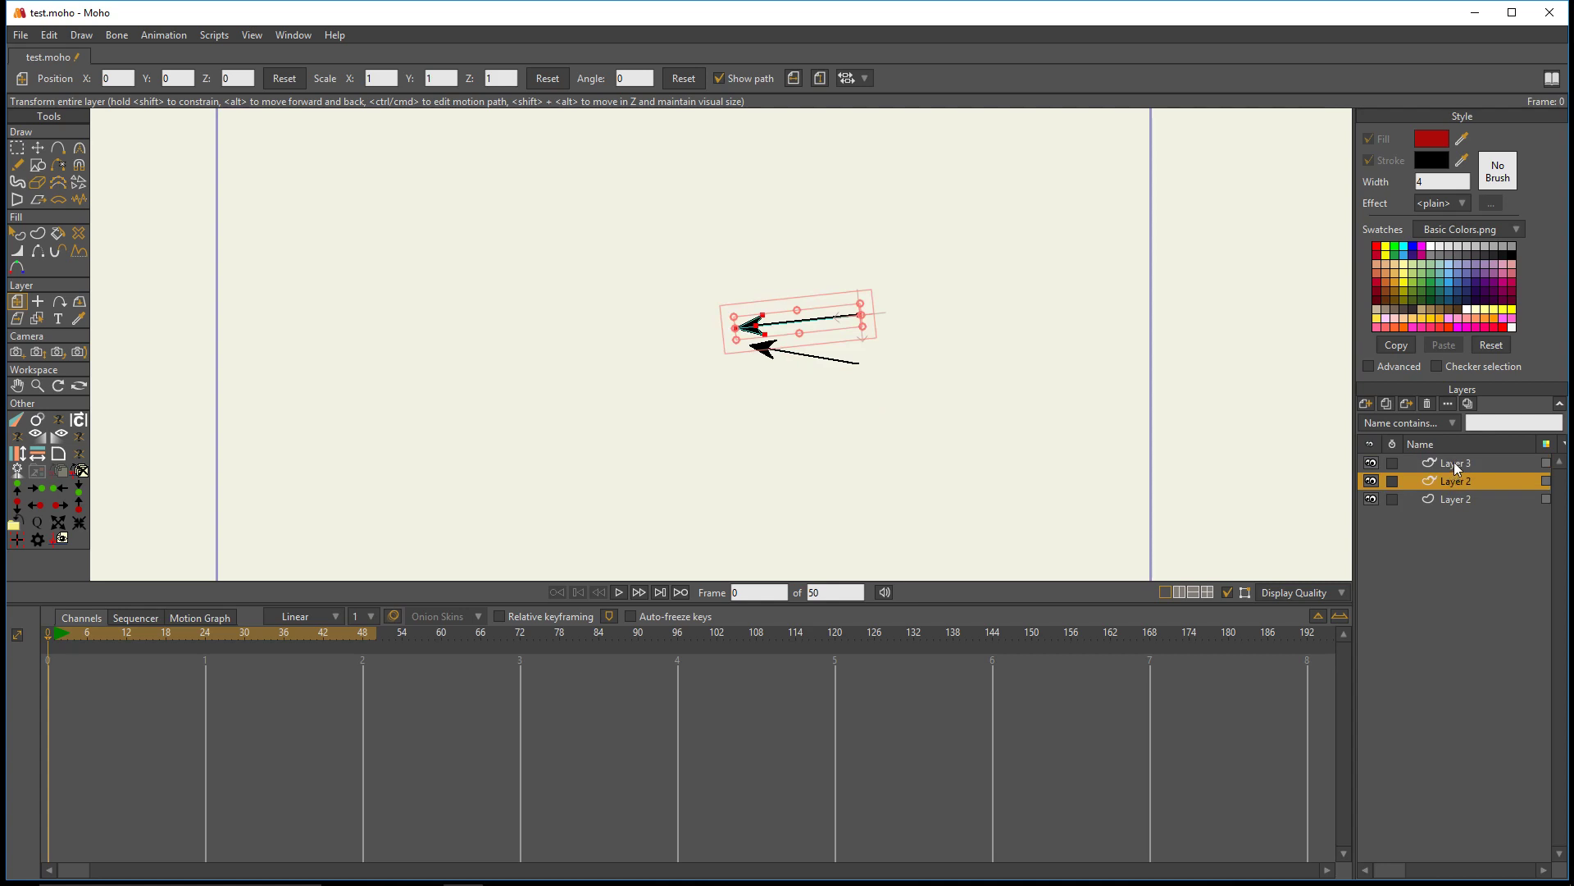
pyautogui.keyDown('ctrl'); pyautogui.click(1454, 462); pyautogui.keyUp('ctrl')
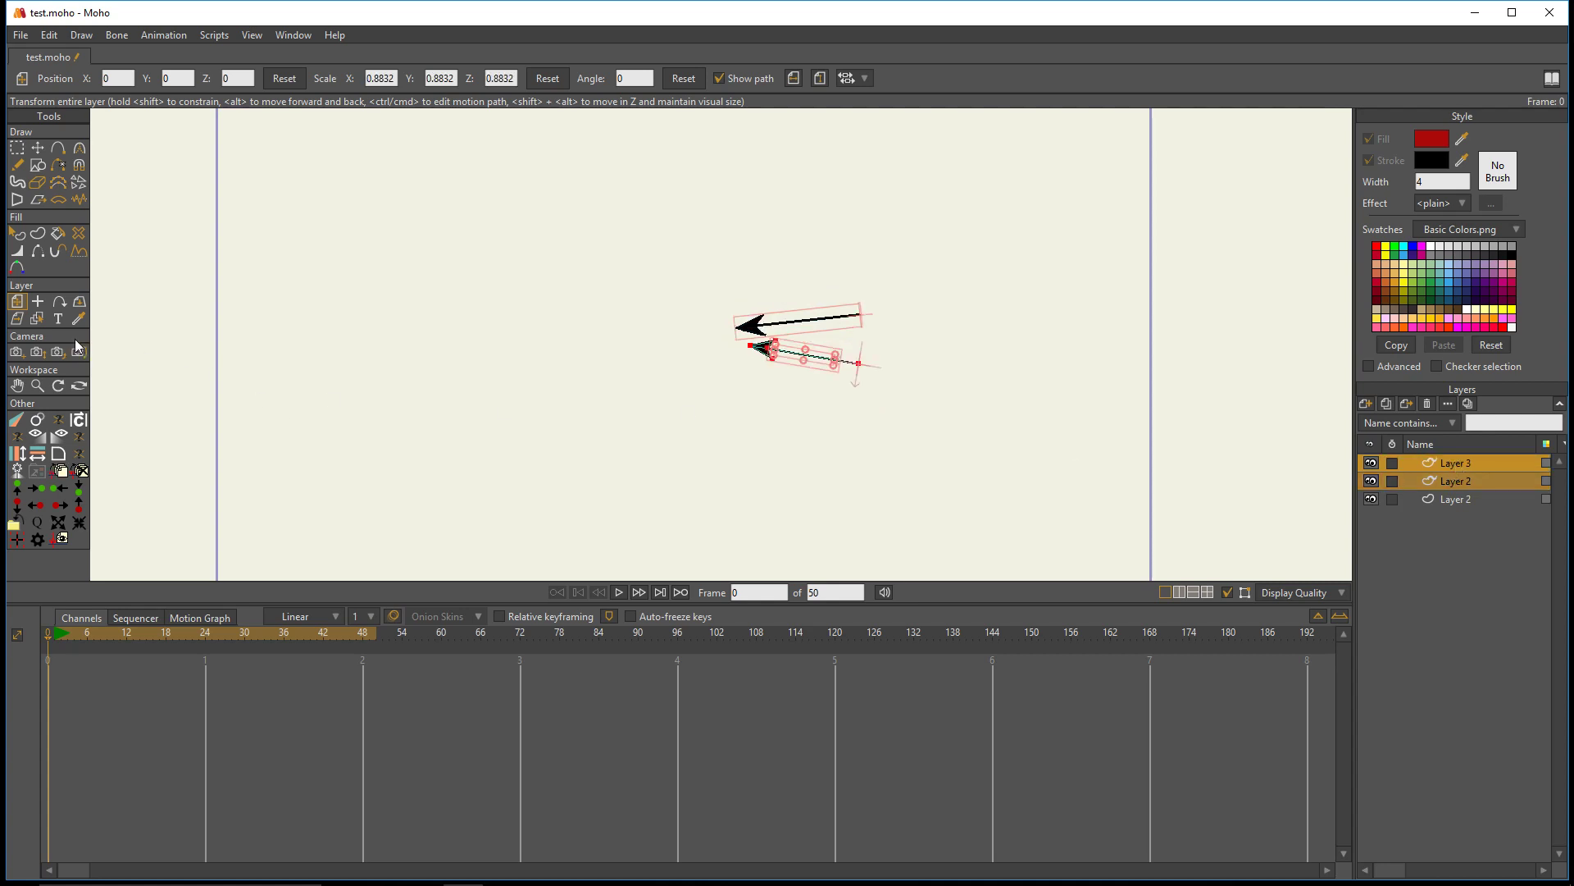
pyautogui.click(42, 421)
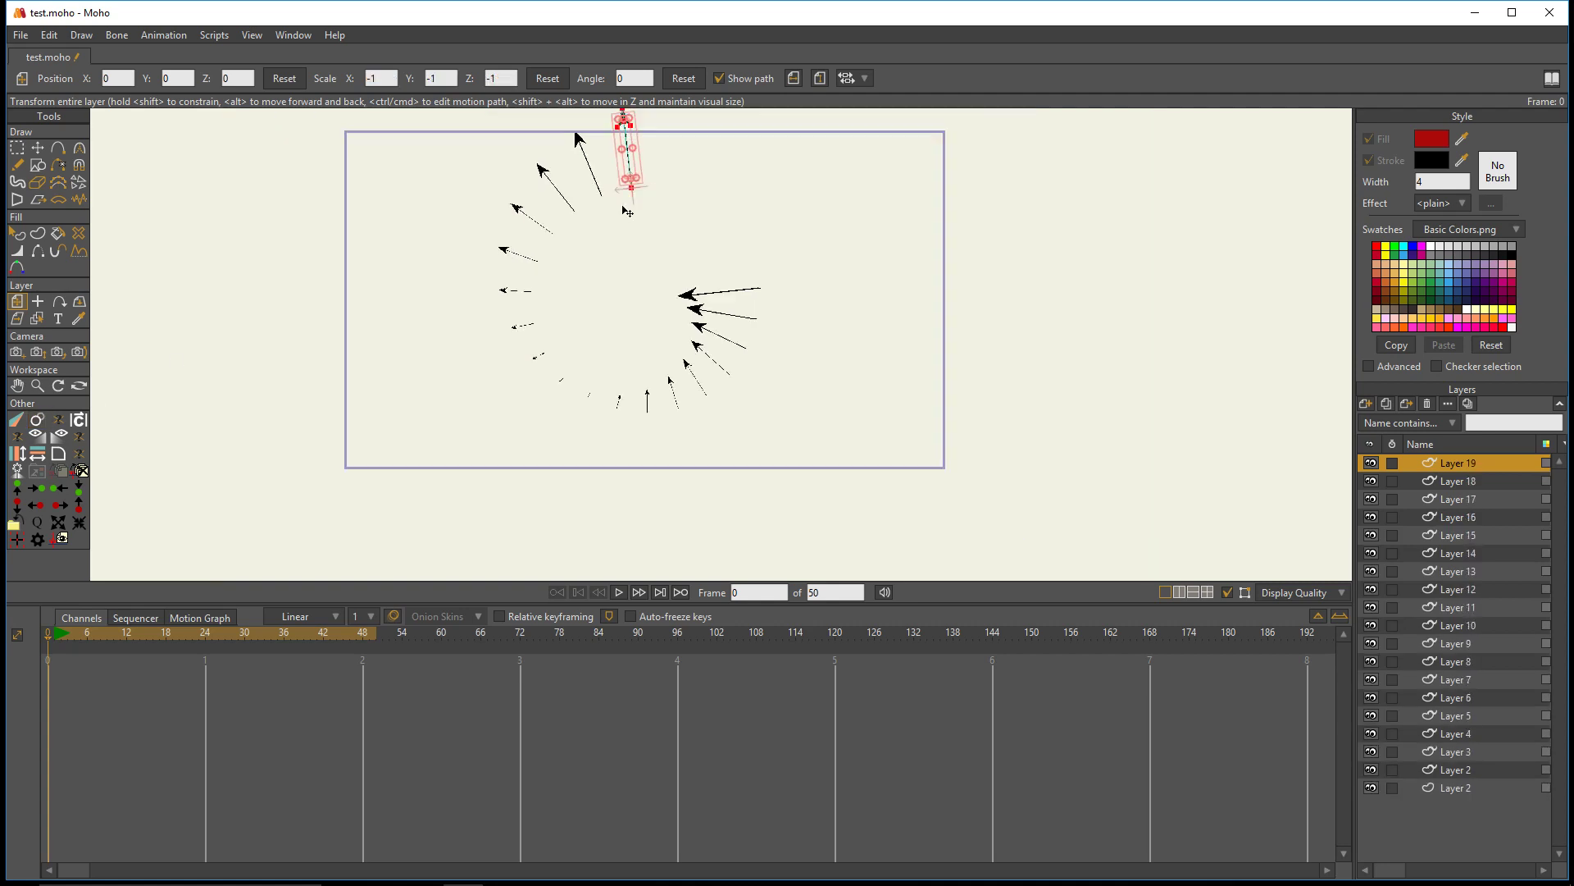
pyautogui.click(37, 420)
pyautogui.click(37, 420)
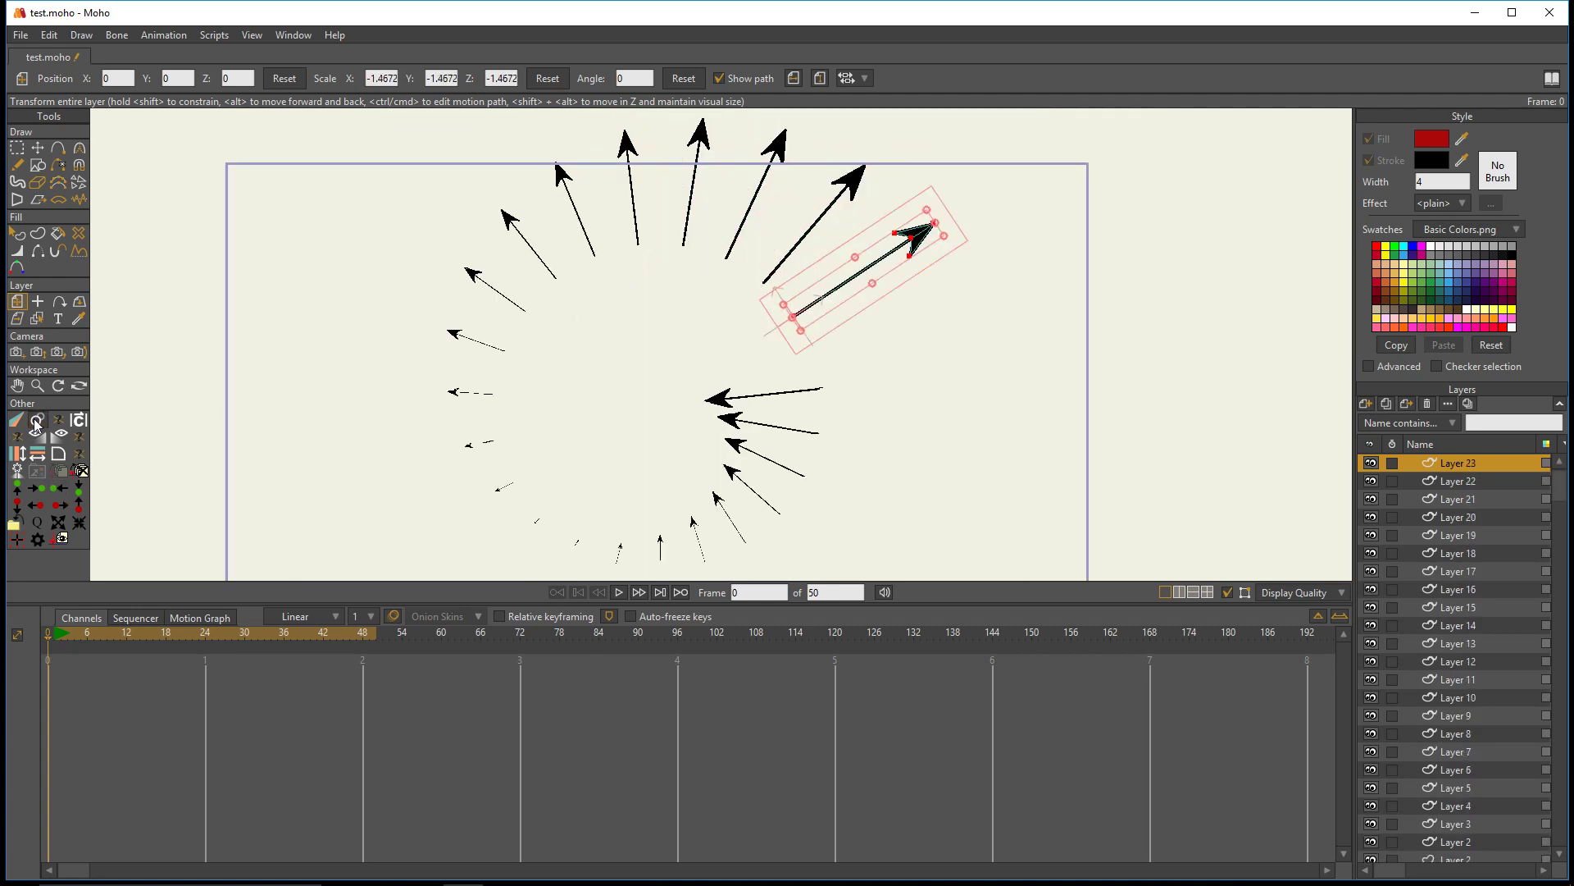
# - Keep running Clone Offset to add fifteen more arrows, tightening their spacing around the circle
pyautogui.click(37, 421)
pyautogui.click(37, 420)
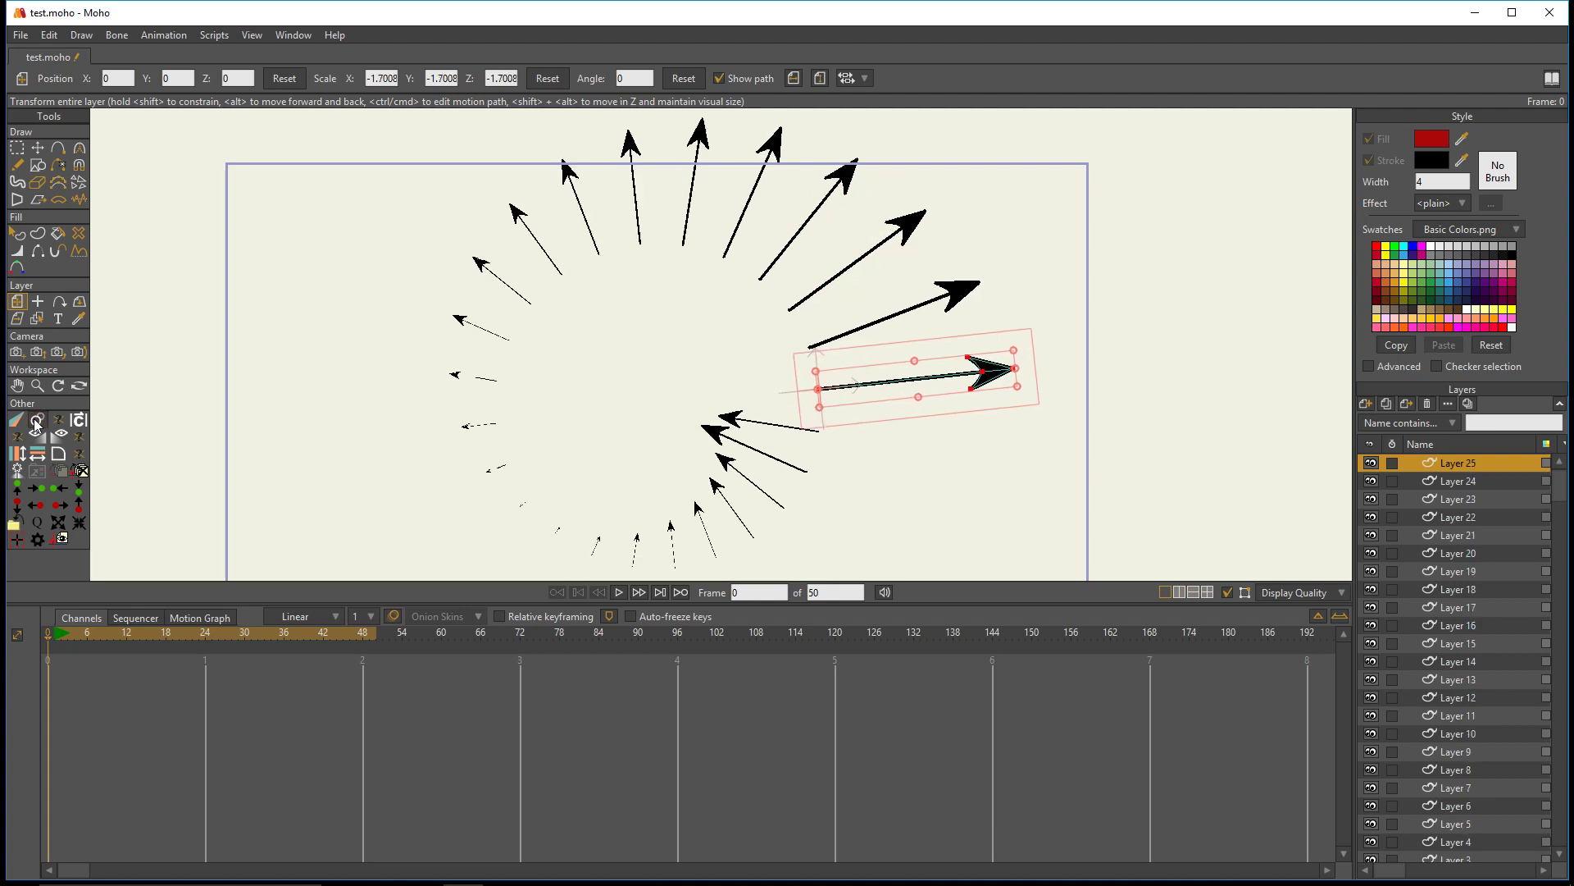
pyautogui.click(37, 420)
pyautogui.click(37, 421)
pyautogui.click(37, 421)
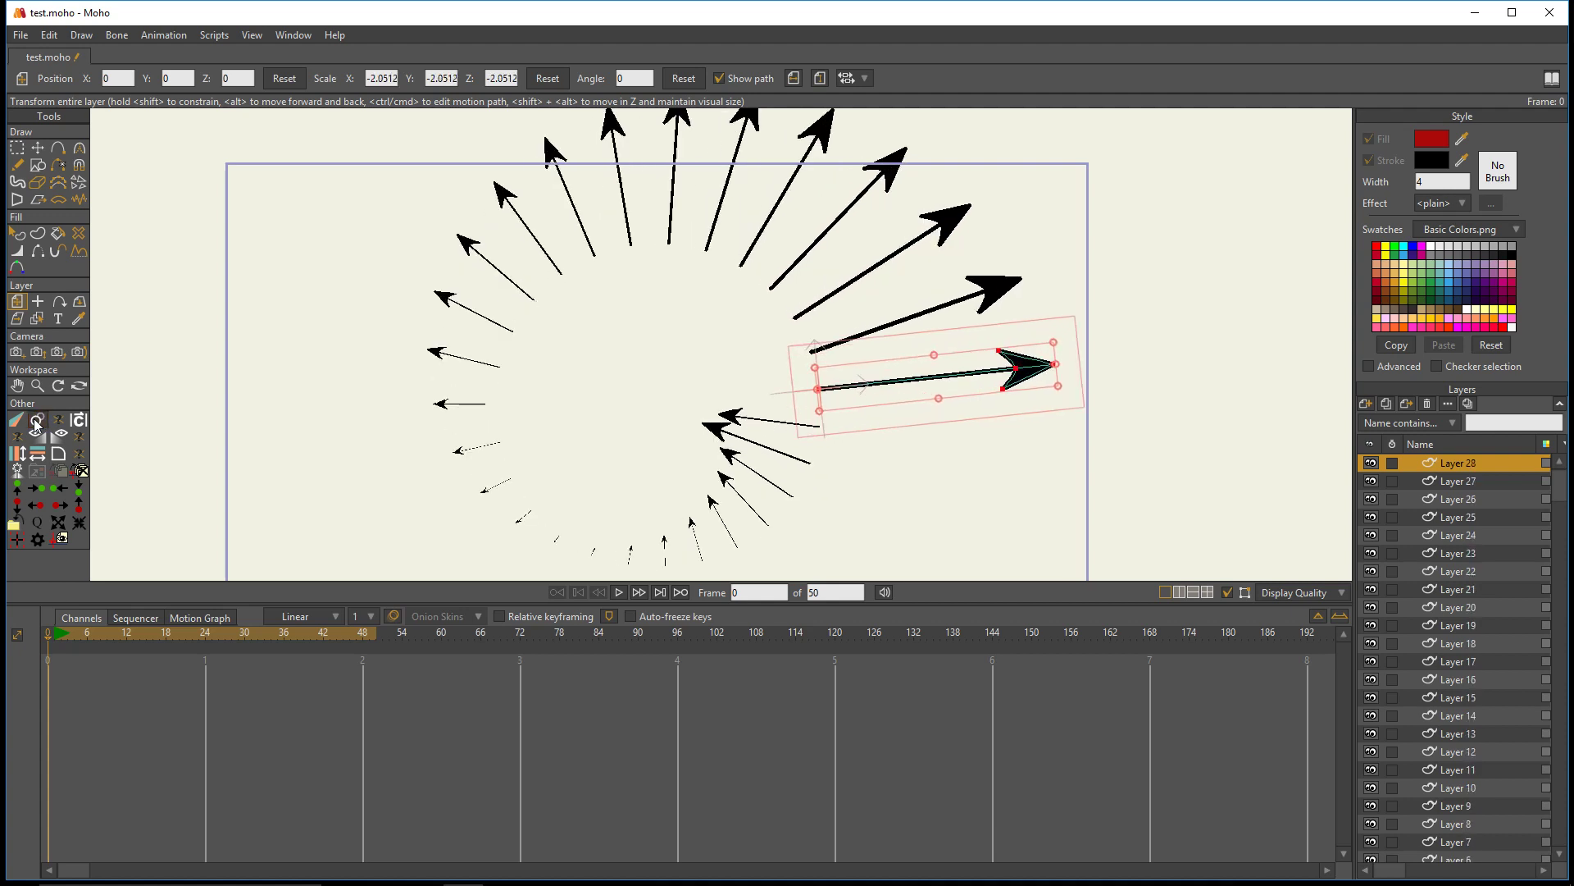
pyautogui.click(37, 420)
pyautogui.click(37, 420)
pyautogui.click(37, 421)
pyautogui.click(37, 421)
pyautogui.click(37, 421)
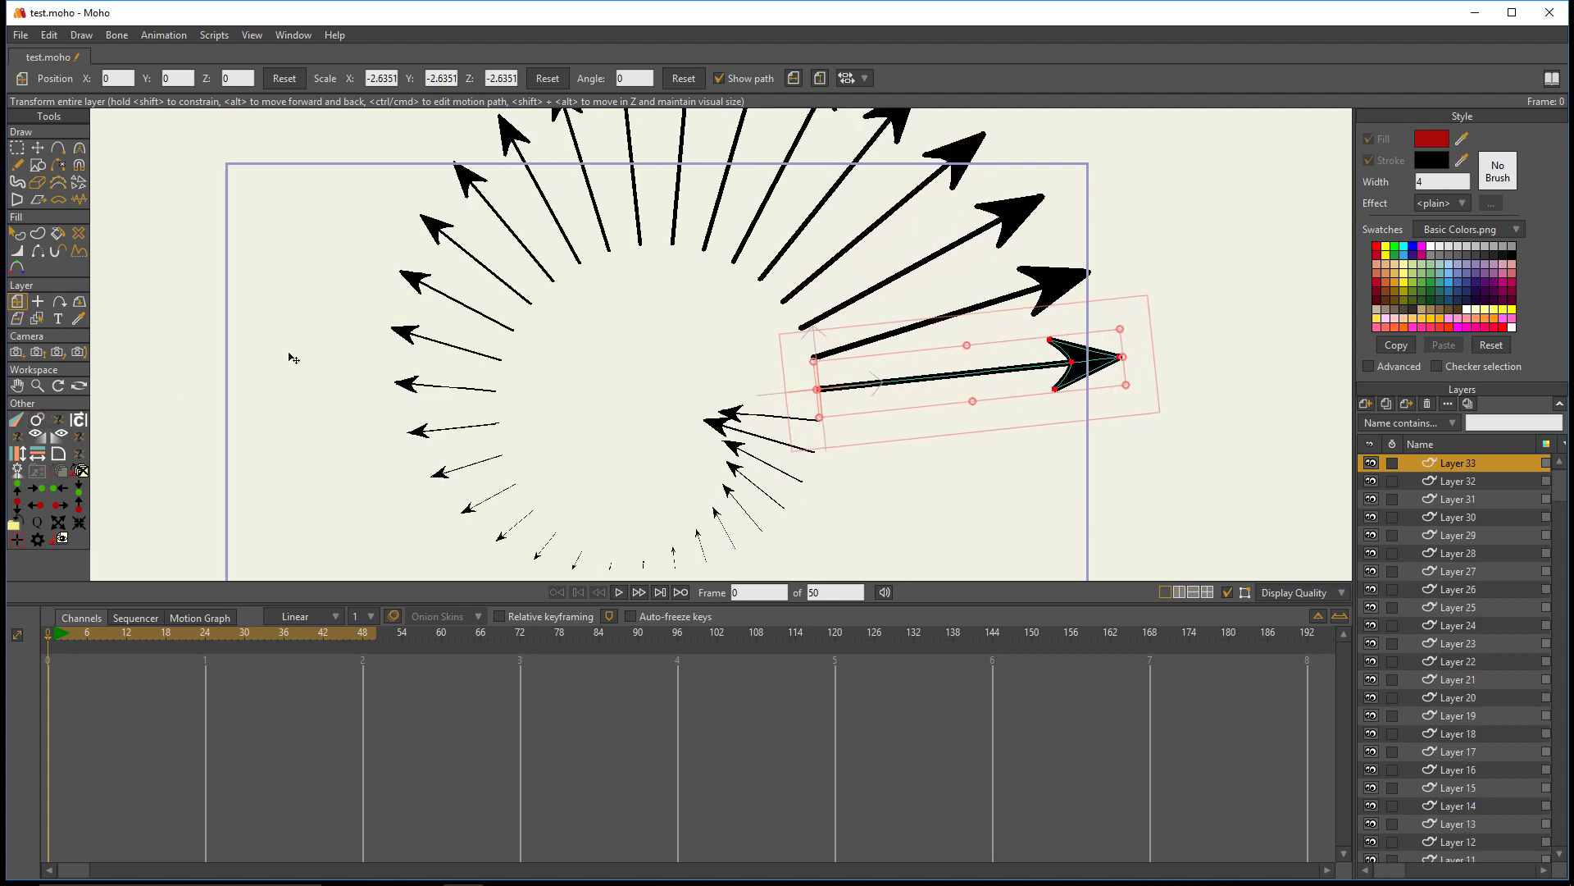
pyautogui.scroll(-1, 288, 354)
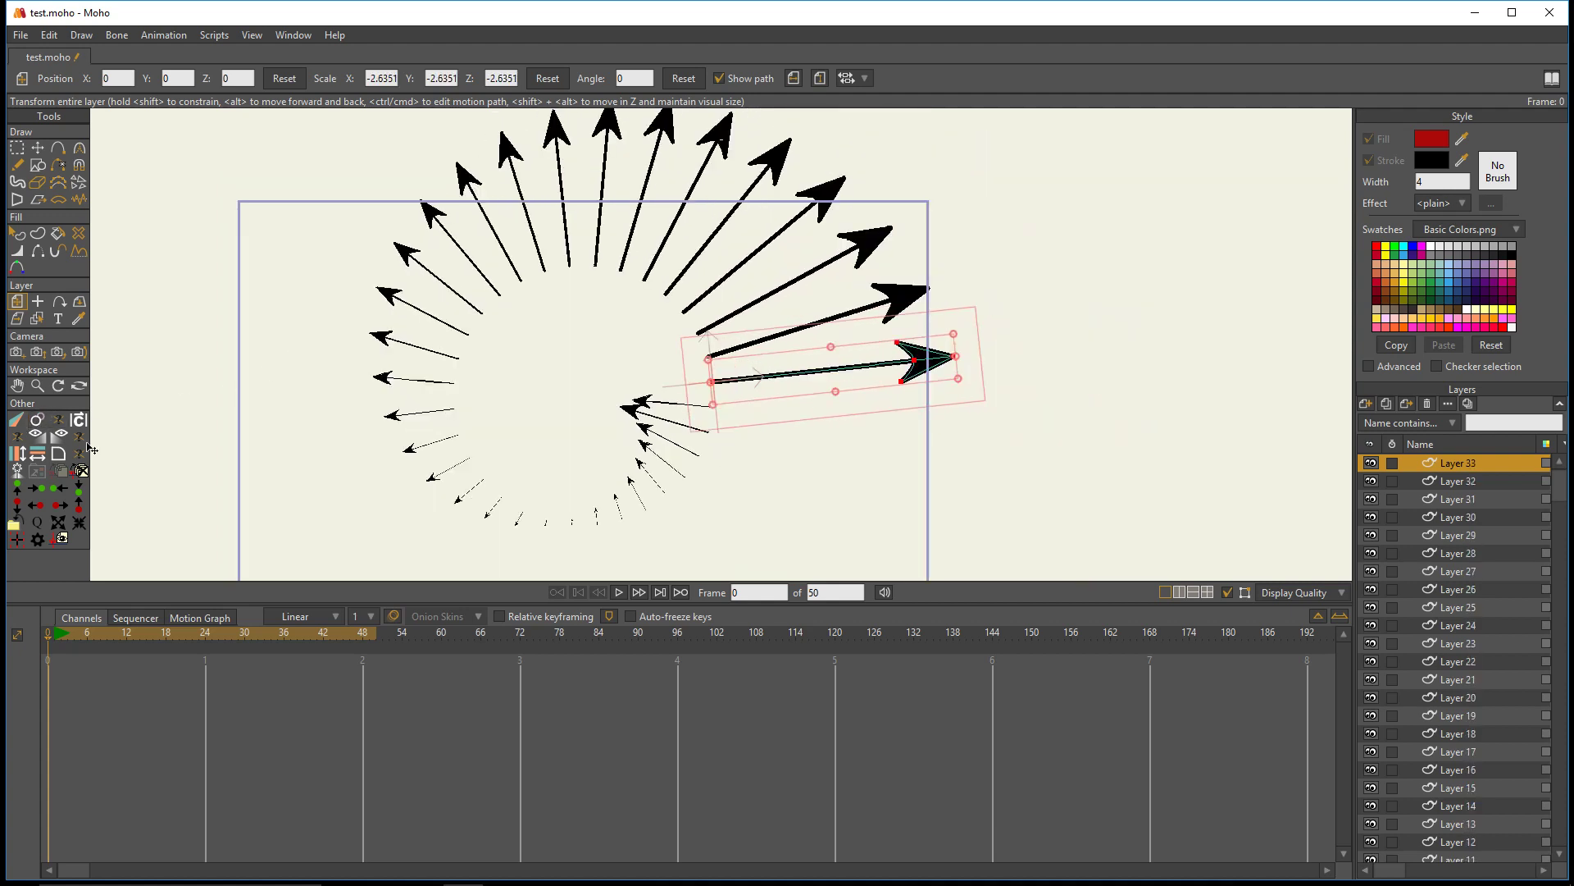
pyautogui.click(37, 421)
pyautogui.click(37, 421)
pyautogui.click(37, 421)
pyautogui.click(37, 421)
# - Run Clone Offset repeatedly on the selected arrow layers to add eleven more, progressively larger arrows around the circle
pyautogui.click(37, 420)
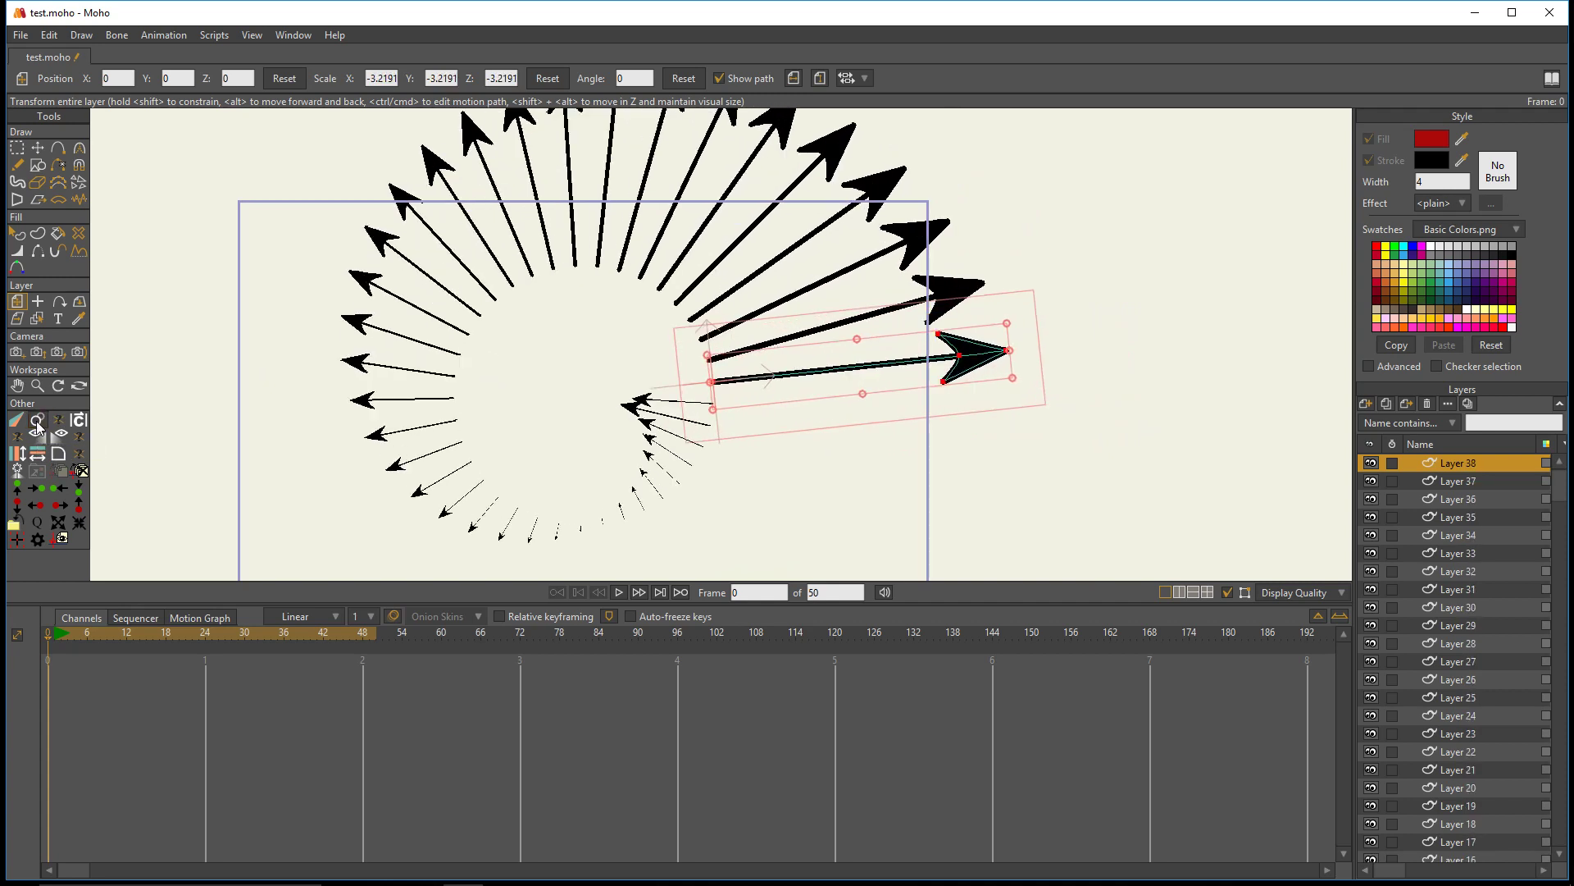
pyautogui.click(37, 421)
pyautogui.click(37, 421)
pyautogui.click(36, 421)
pyautogui.click(37, 420)
pyautogui.click(37, 421)
pyautogui.doubleClick(37, 420)
pyautogui.click(37, 420)
pyautogui.click(37, 421)
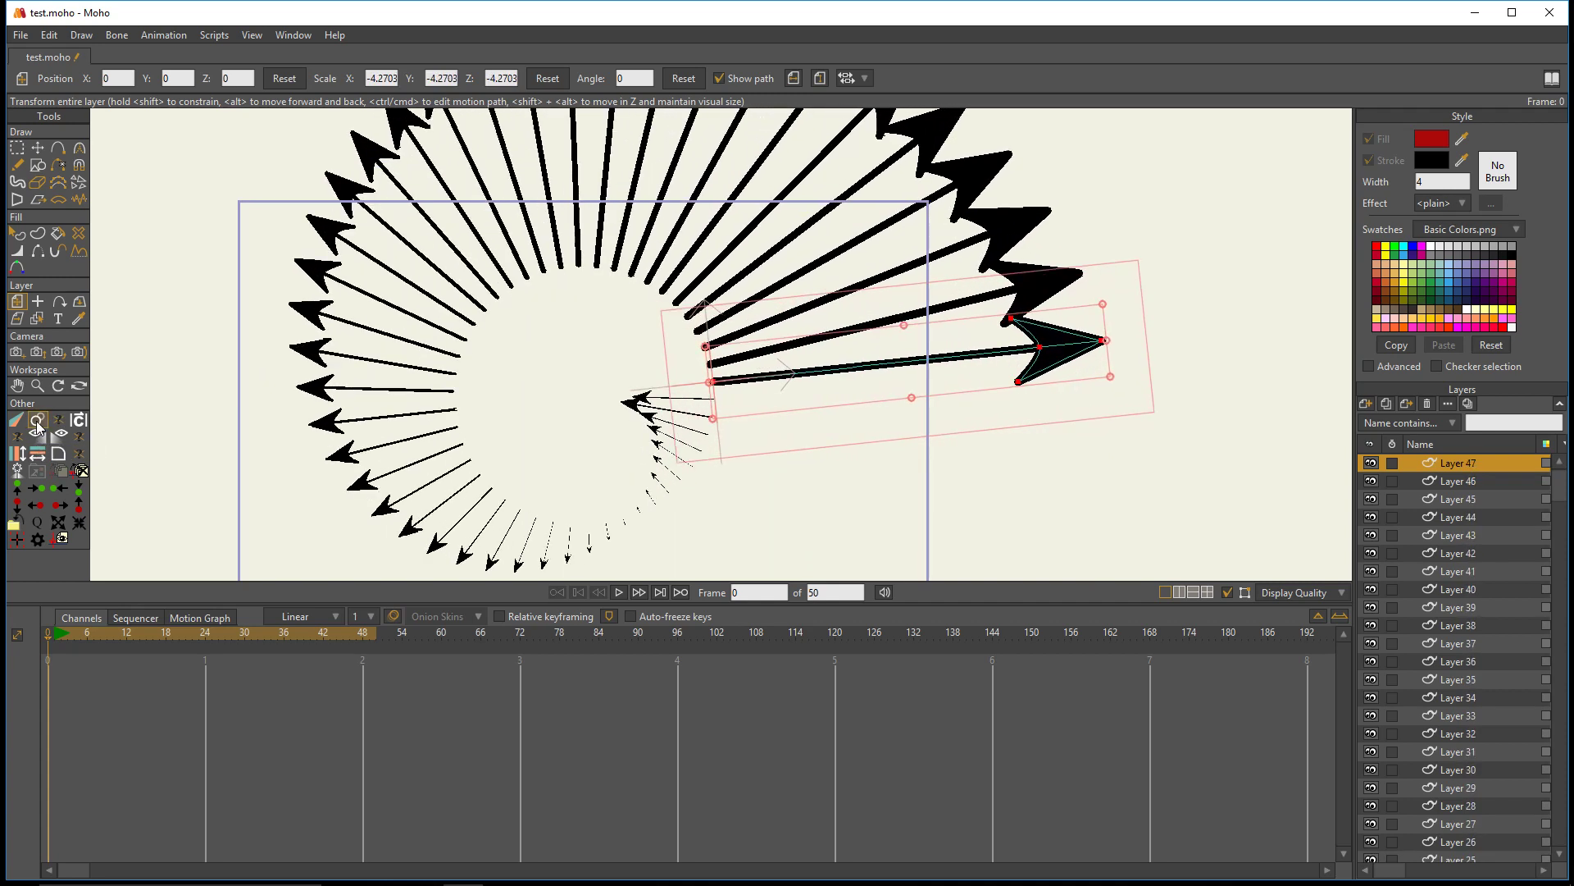
pyautogui.click(36, 420)
pyautogui.click(37, 420)
pyautogui.scroll(-2, 668, 441)
pyautogui.scroll(4, 599, 369)
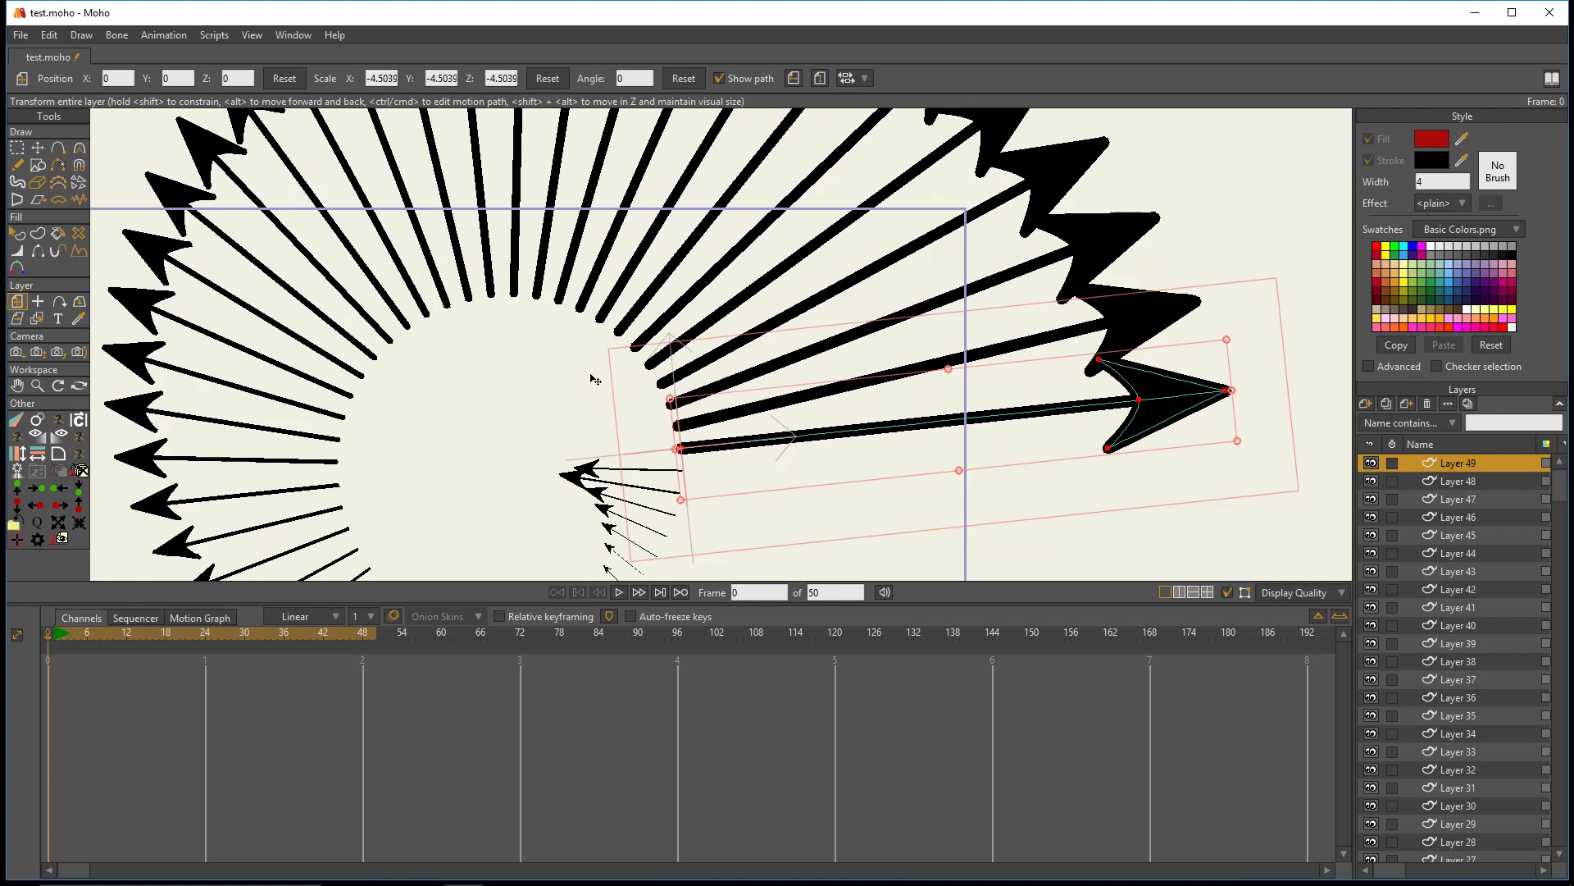
pyautogui.scroll(-9, 1468, 516)
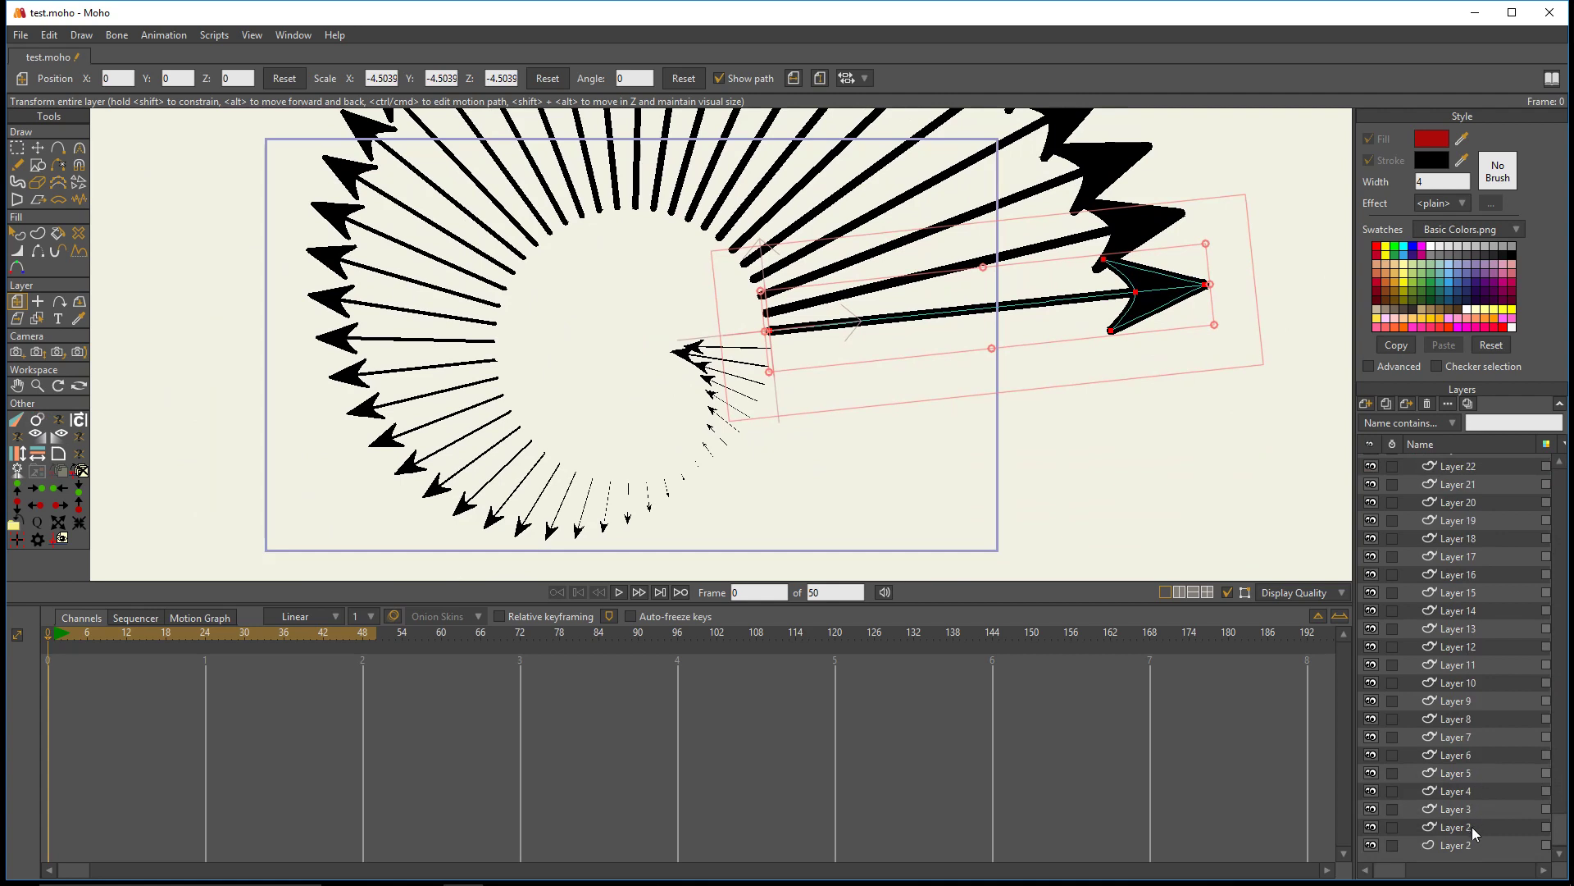
# - Select all the arrow layers together and delete them, keeping only the circle layer
pyautogui.keyDown('shift'); pyautogui.click(1456, 827); pyautogui.keyUp('shift')
pyautogui.doubleClick(1456, 827)
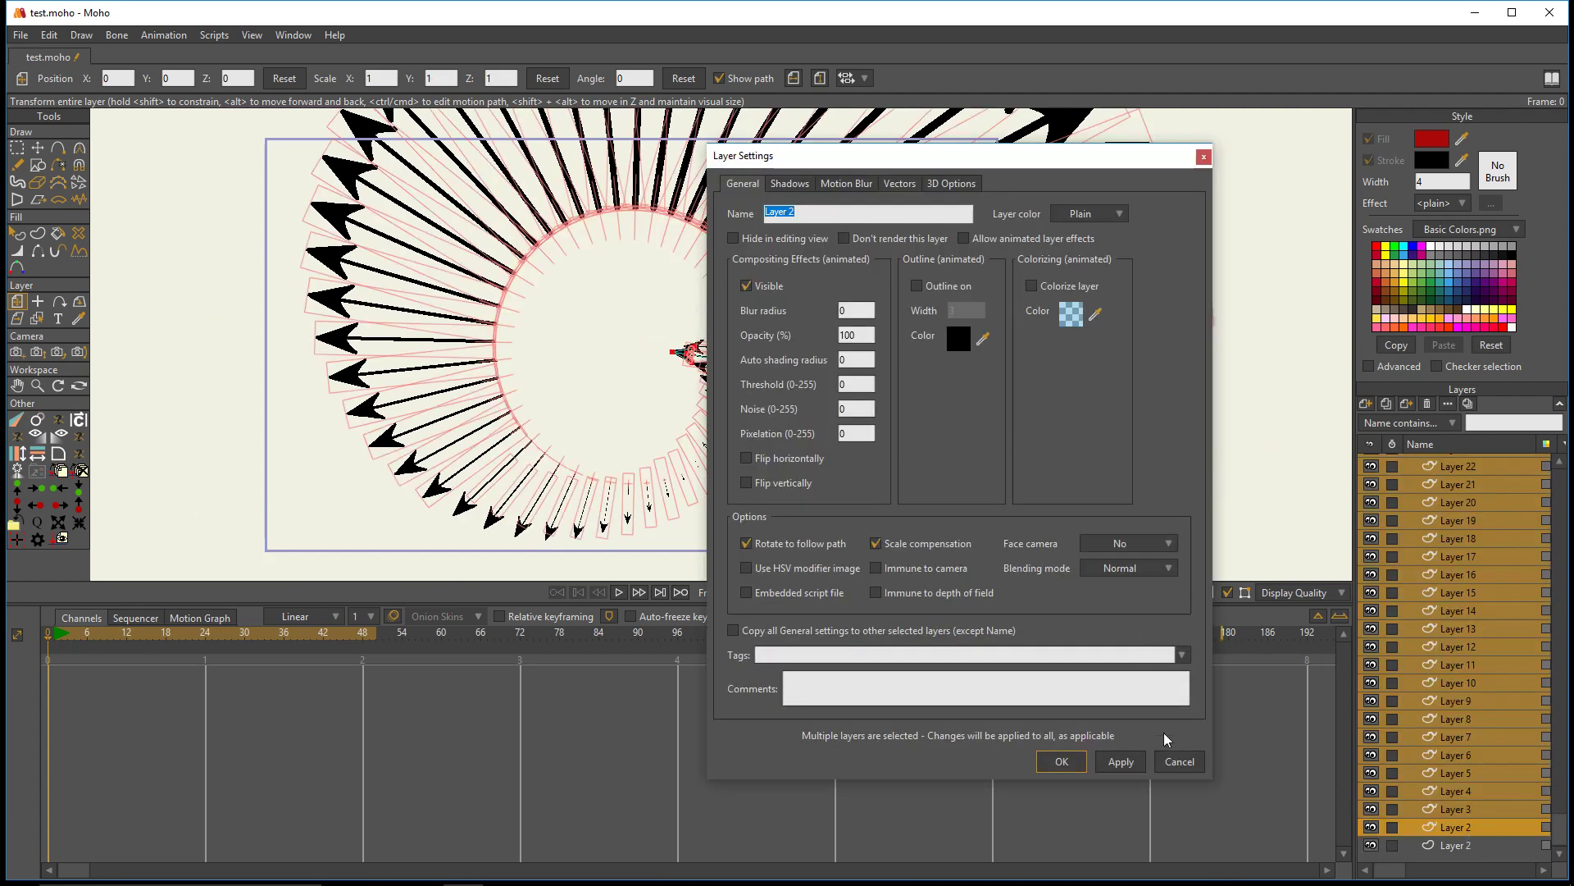
pyautogui.click(1178, 759)
pyautogui.click(1426, 406)
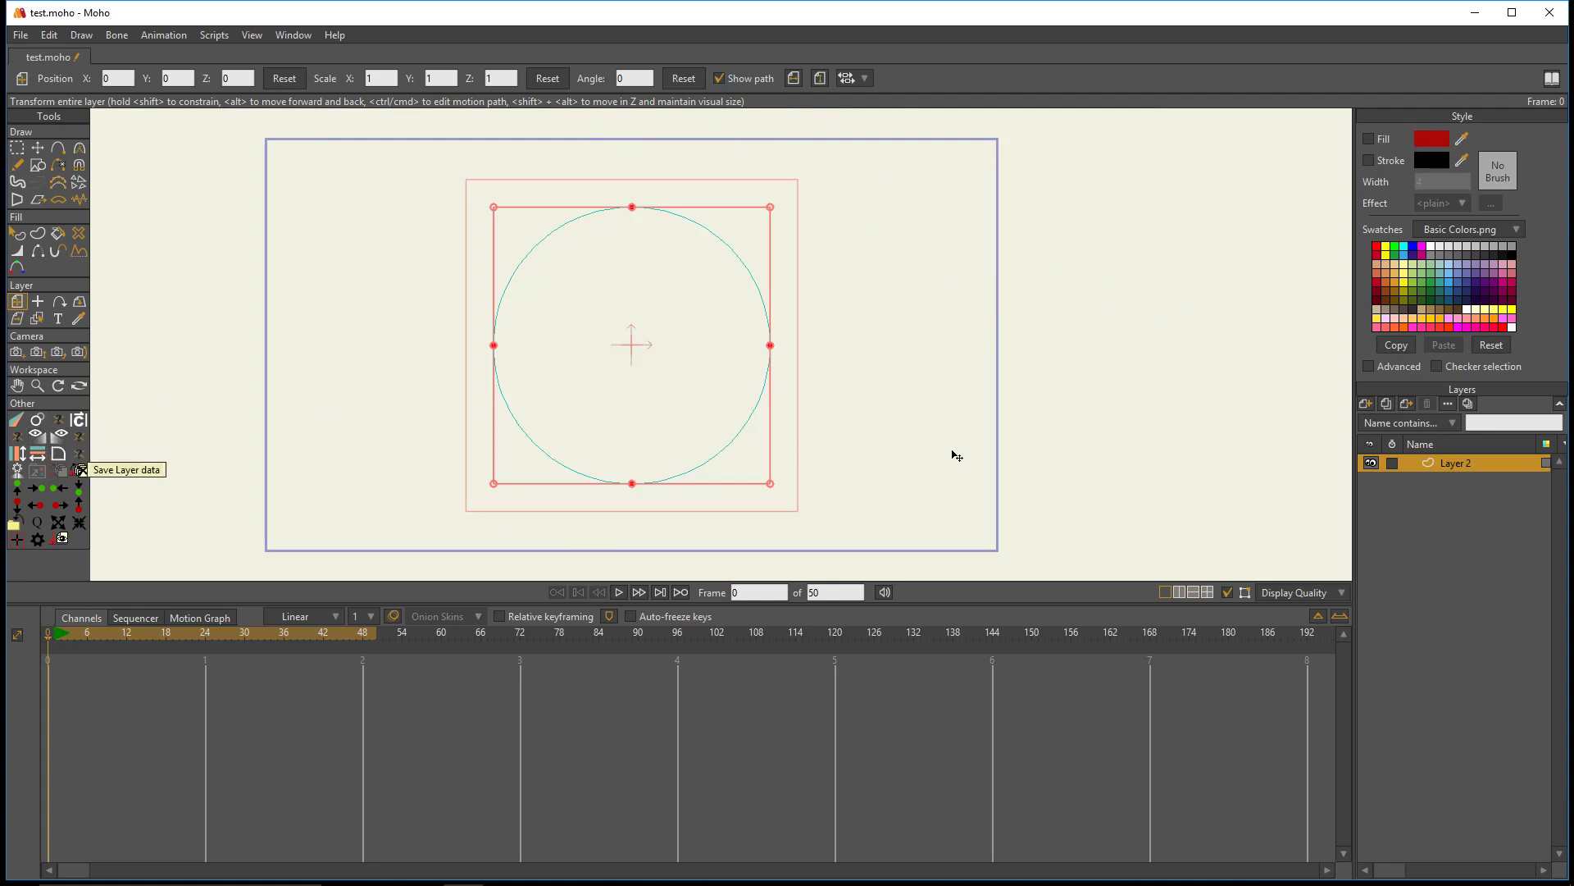
# - Add a new vector layer above the circle layer and draw a square on it with the Draw Shape tool
pyautogui.click(1367, 404)
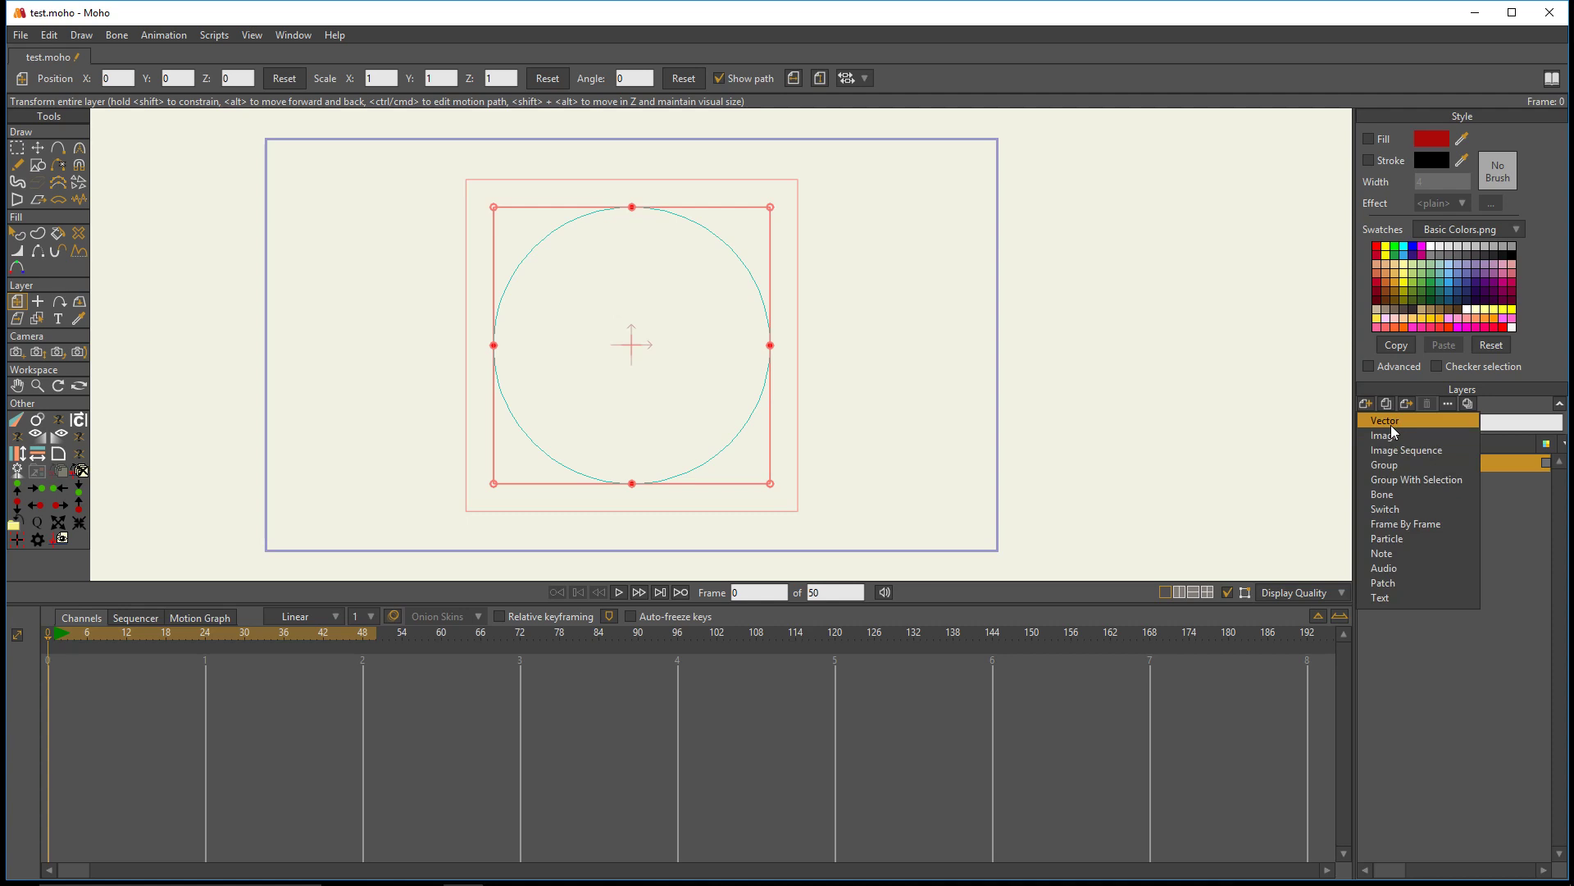
pyautogui.click(1391, 426)
pyautogui.click(37, 166)
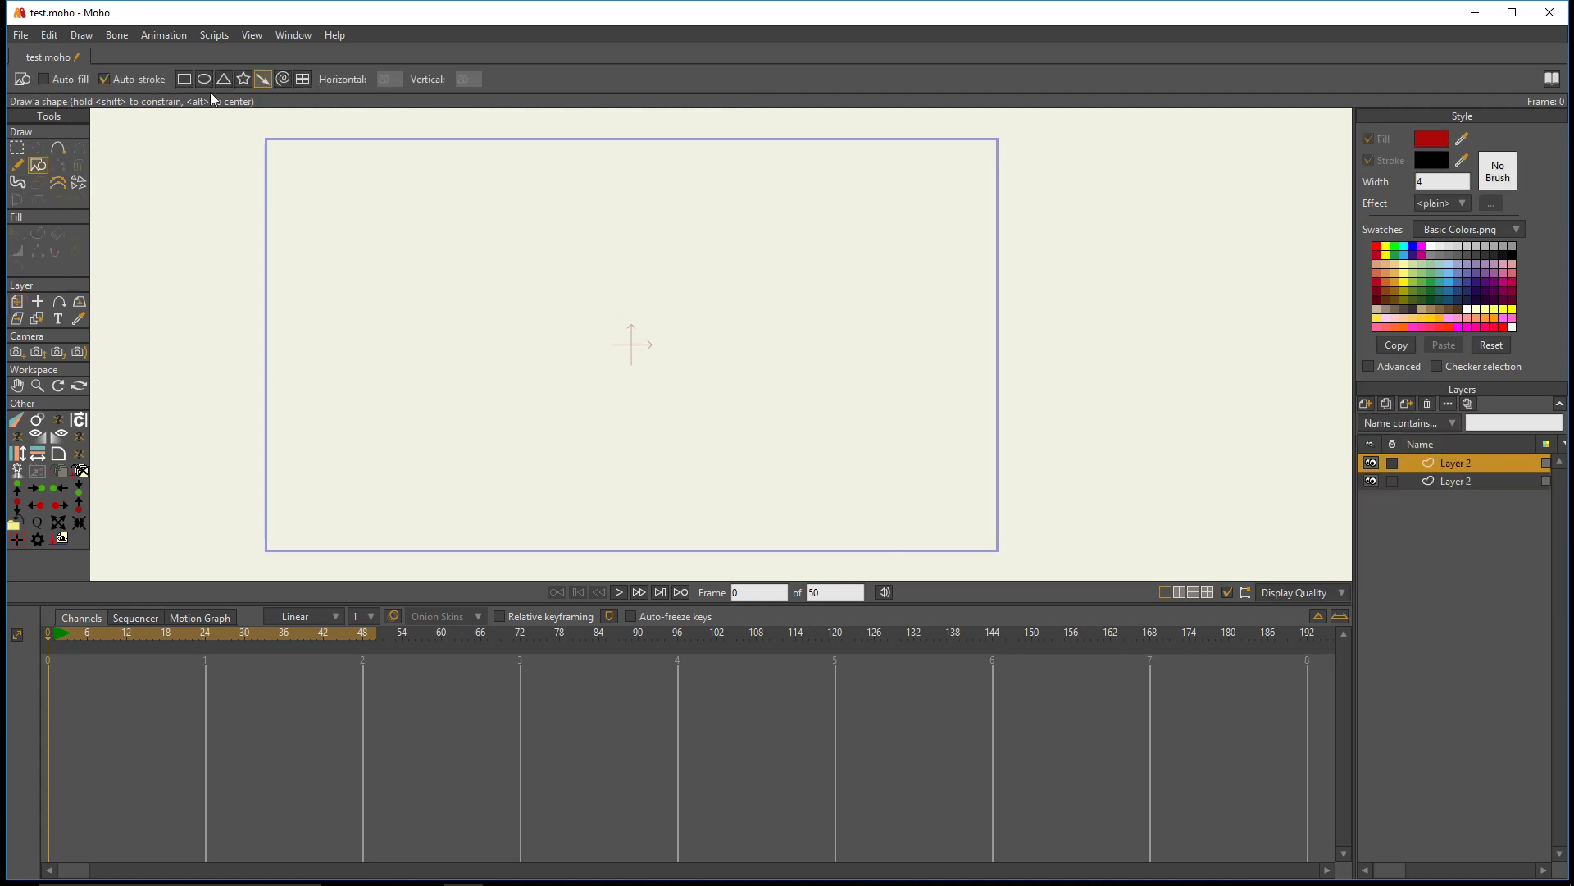
pyautogui.click(182, 80)
pyautogui.moveTo(378, 312); pyautogui.dragTo(468, 402)
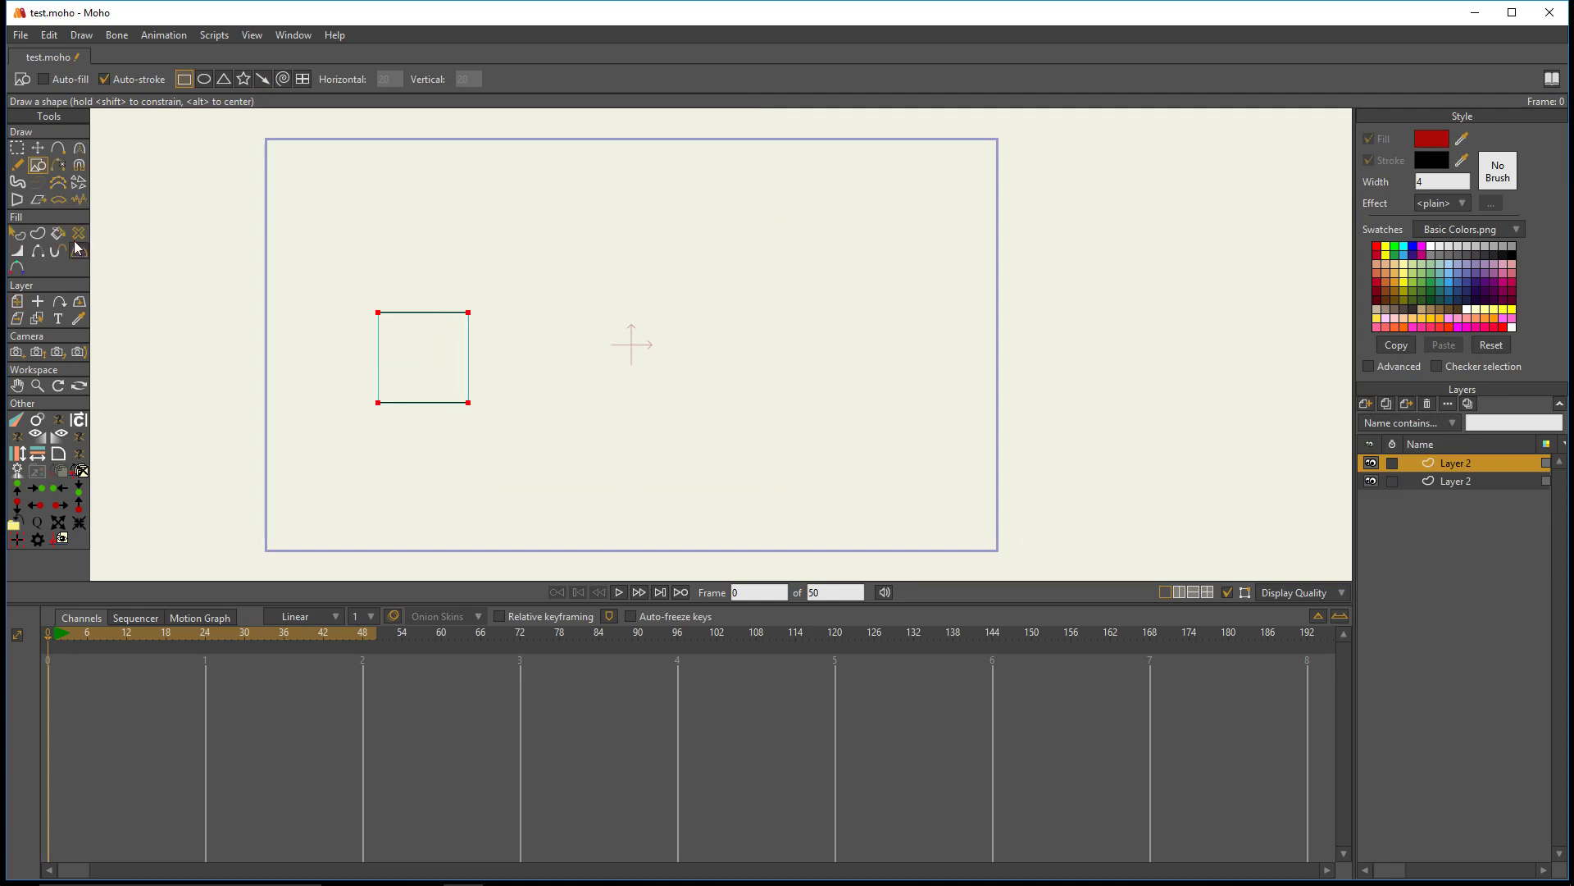
# - Give the square a bright red fill, keeping its black stroke
pyautogui.click(17, 233)
pyautogui.click(468, 357)
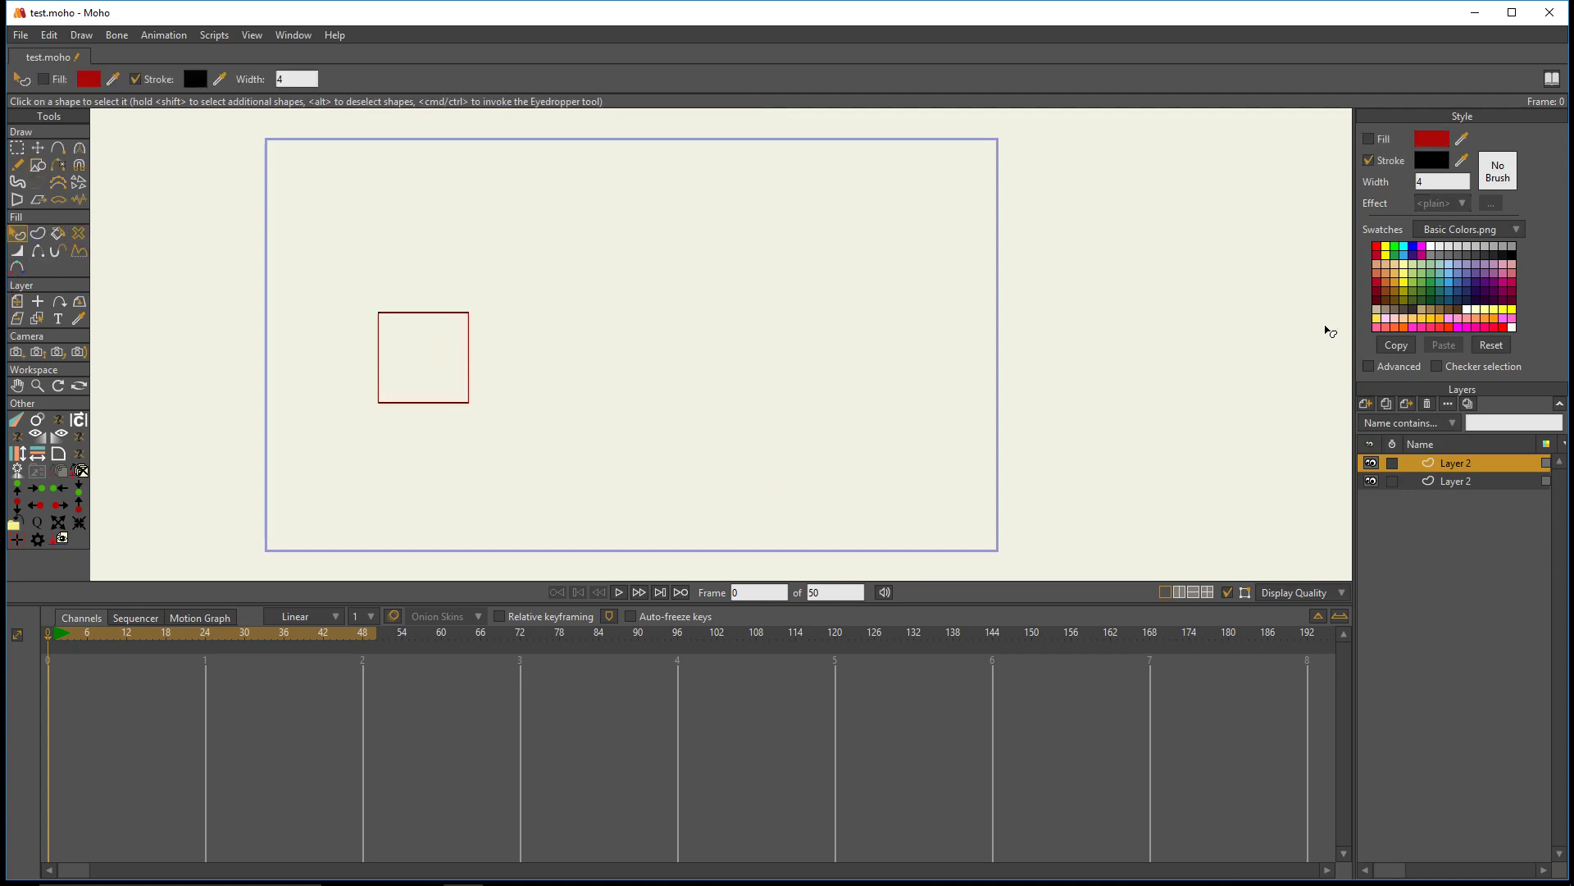
pyautogui.click(1377, 246)
pyautogui.click(1366, 141)
pyautogui.click(525, 373)
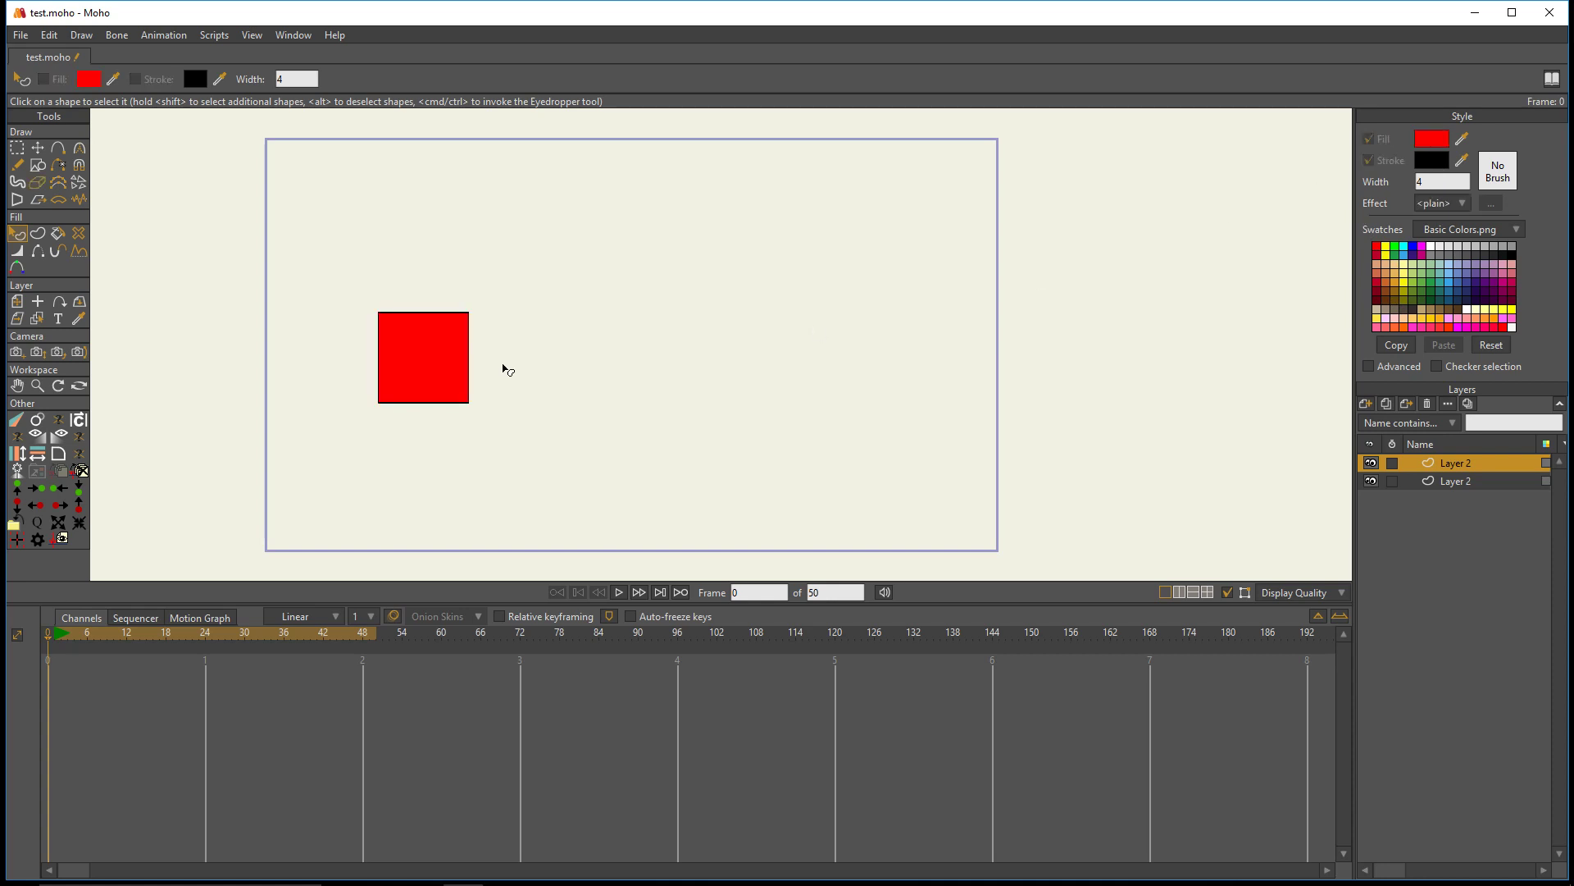
# - Try the Fade In script on the square's layer at frame 12 and undo it
pyautogui.scroll(3, 503, 366)
pyautogui.scroll(-1, 433, 348)
pyautogui.scroll(1, 402, 334)
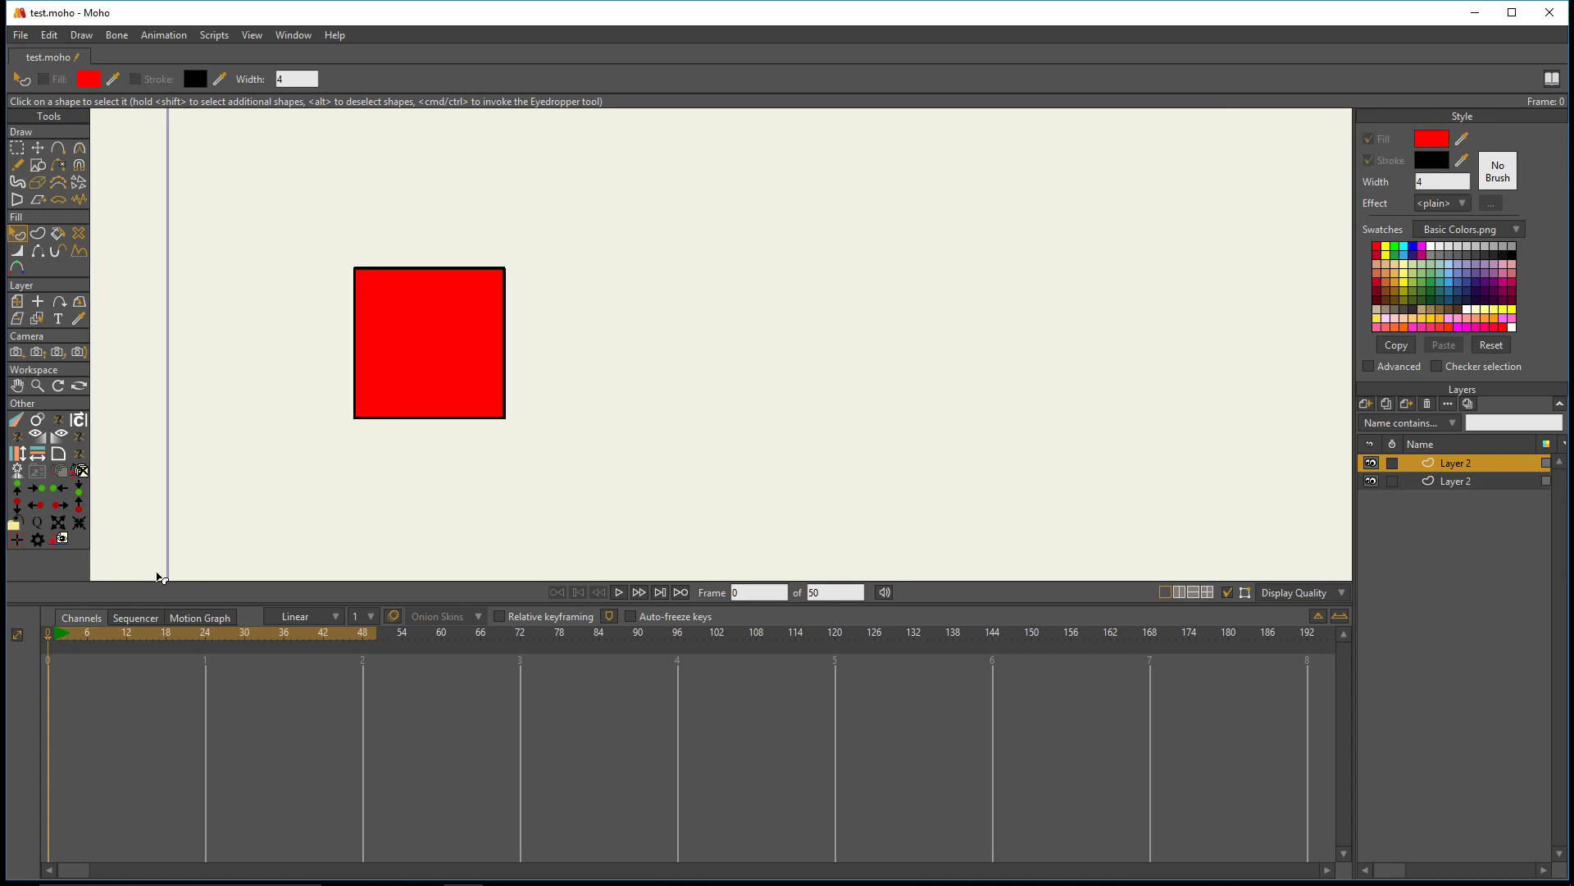
pyautogui.moveTo(82, 641); pyautogui.dragTo(128, 654)
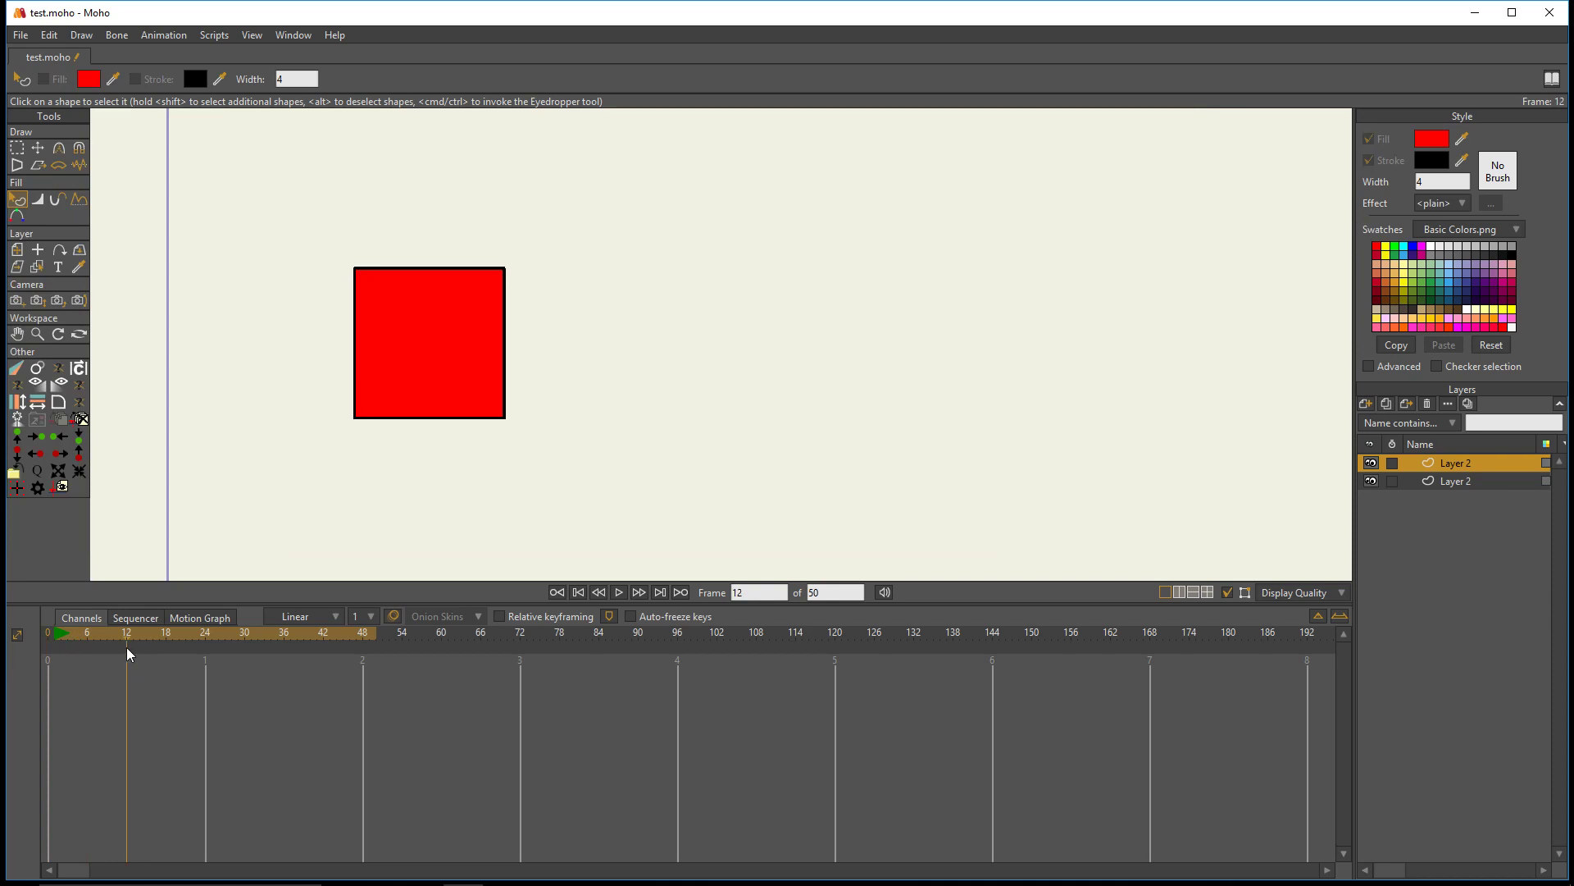
pyautogui.click(36, 389)
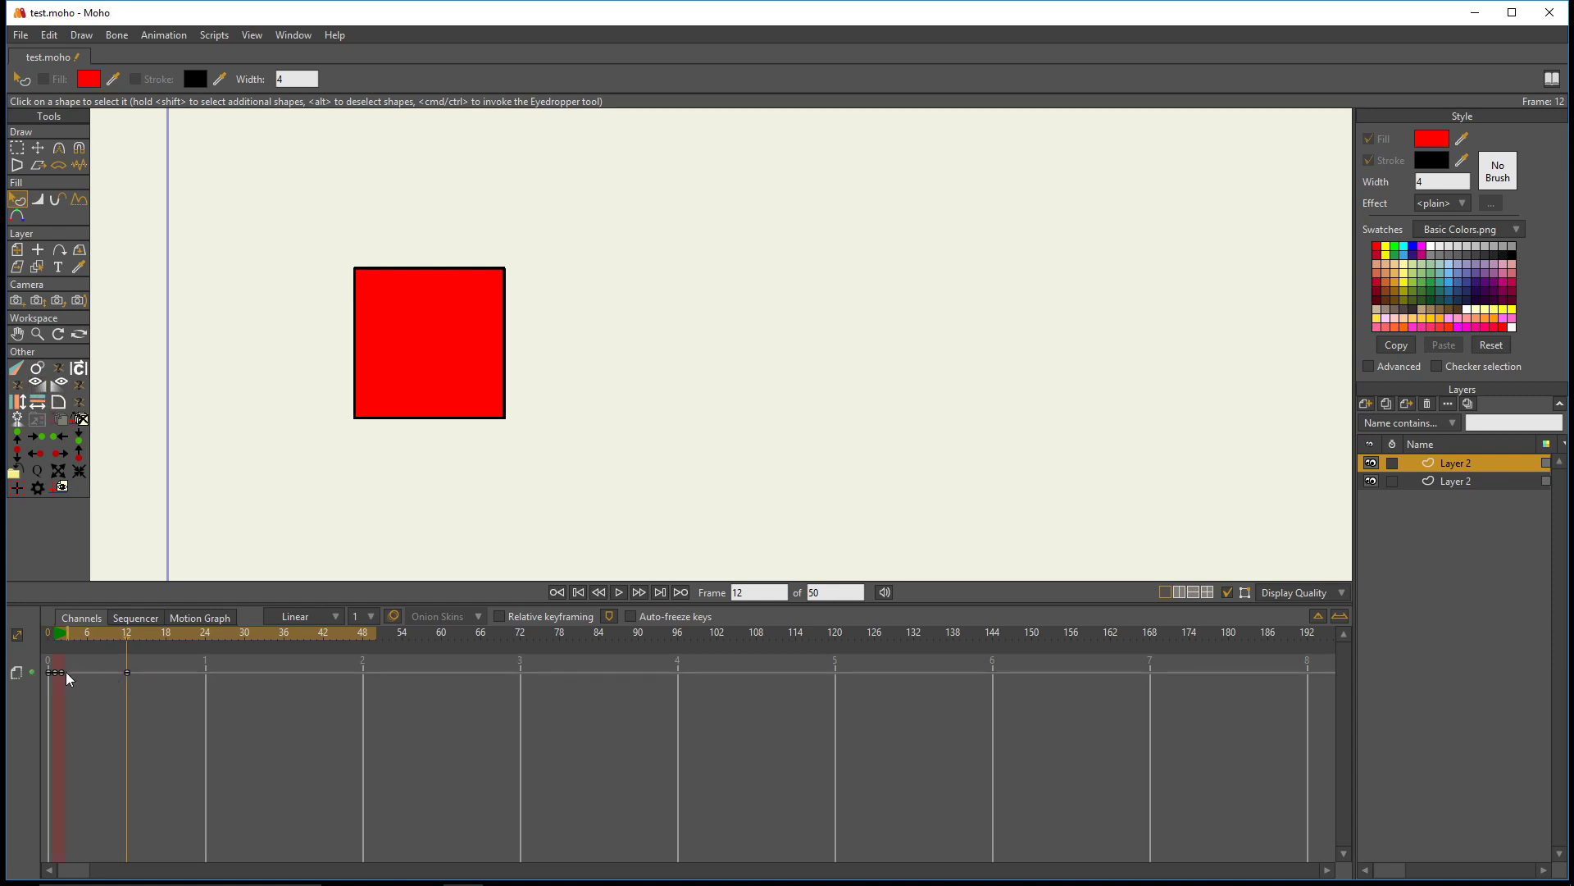
pyautogui.hotkey('ctrl', 'z')
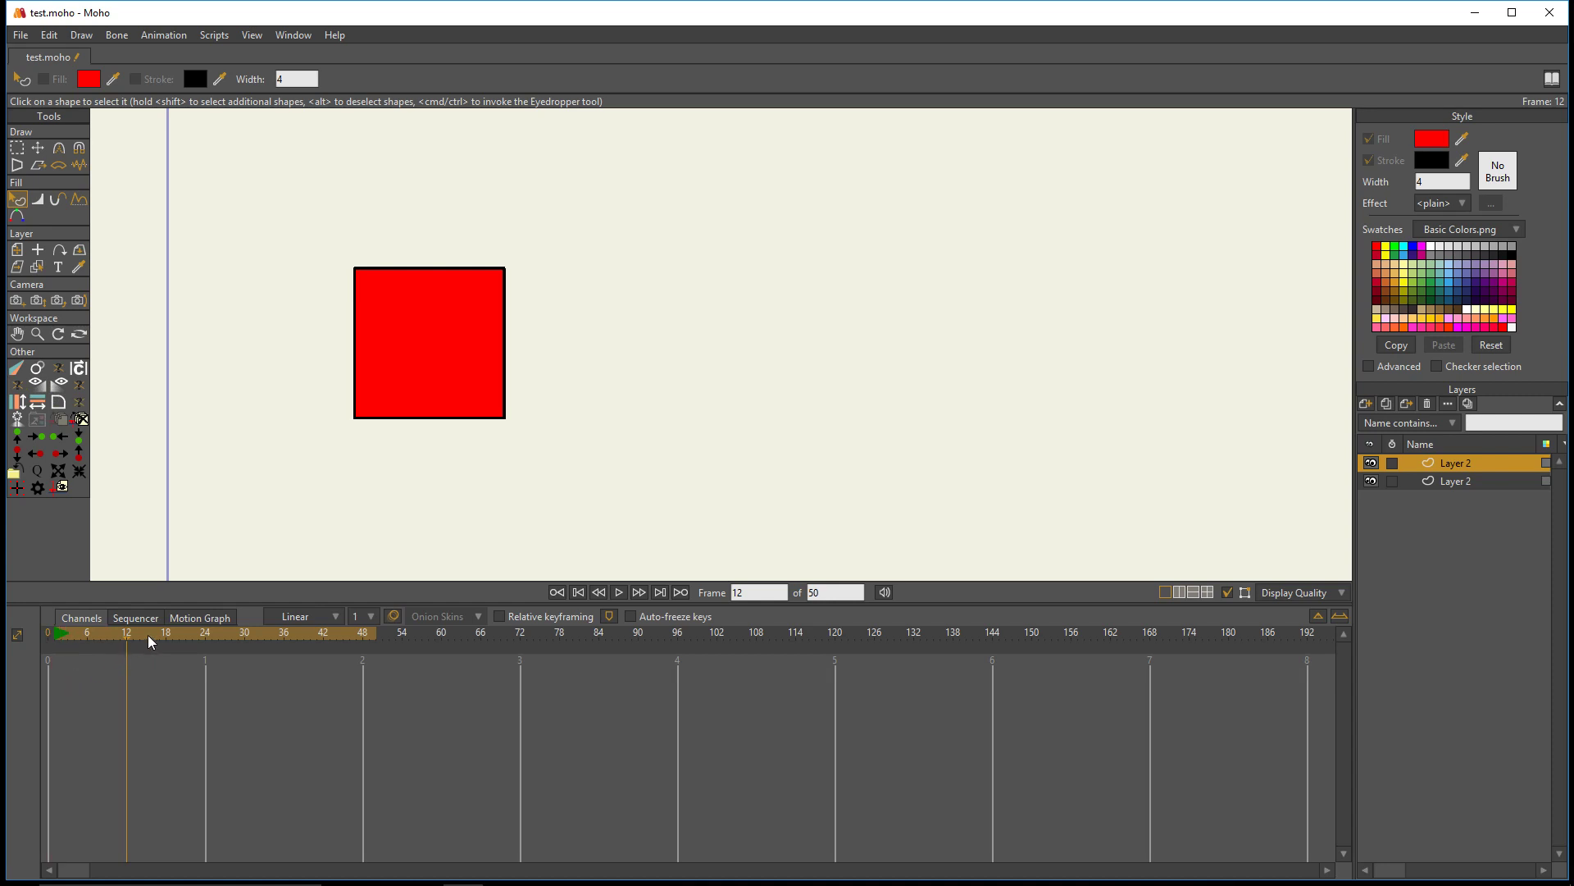
# - Insert a Fade In ending at frame 29 on the square's layer and scrub through it to preview
pyautogui.moveTo(156, 636); pyautogui.dragTo(238, 636)
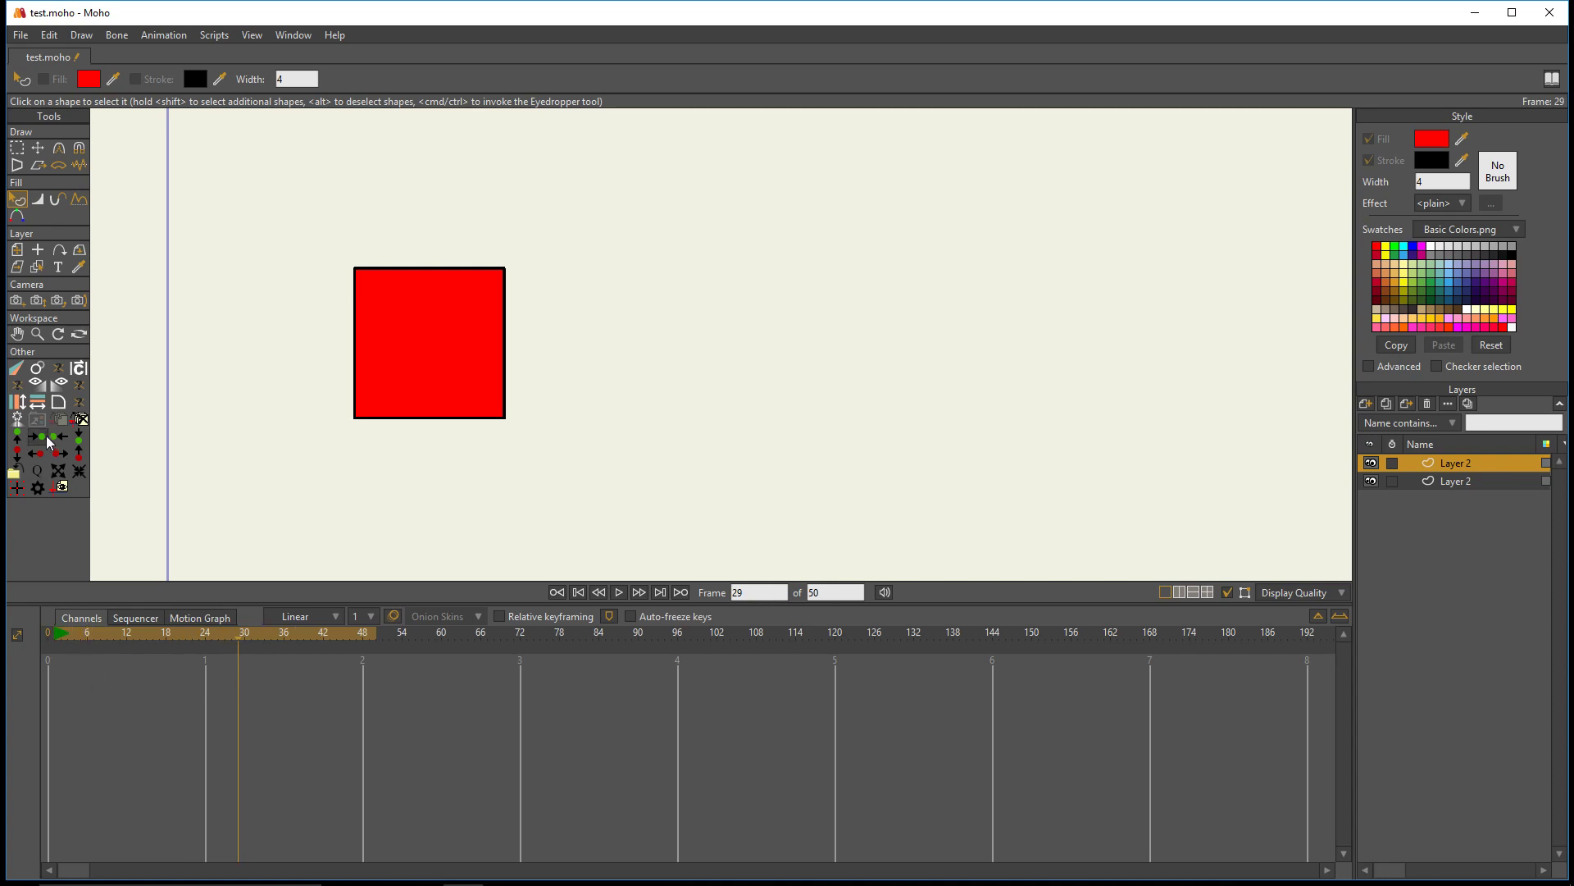
pyautogui.click(39, 387)
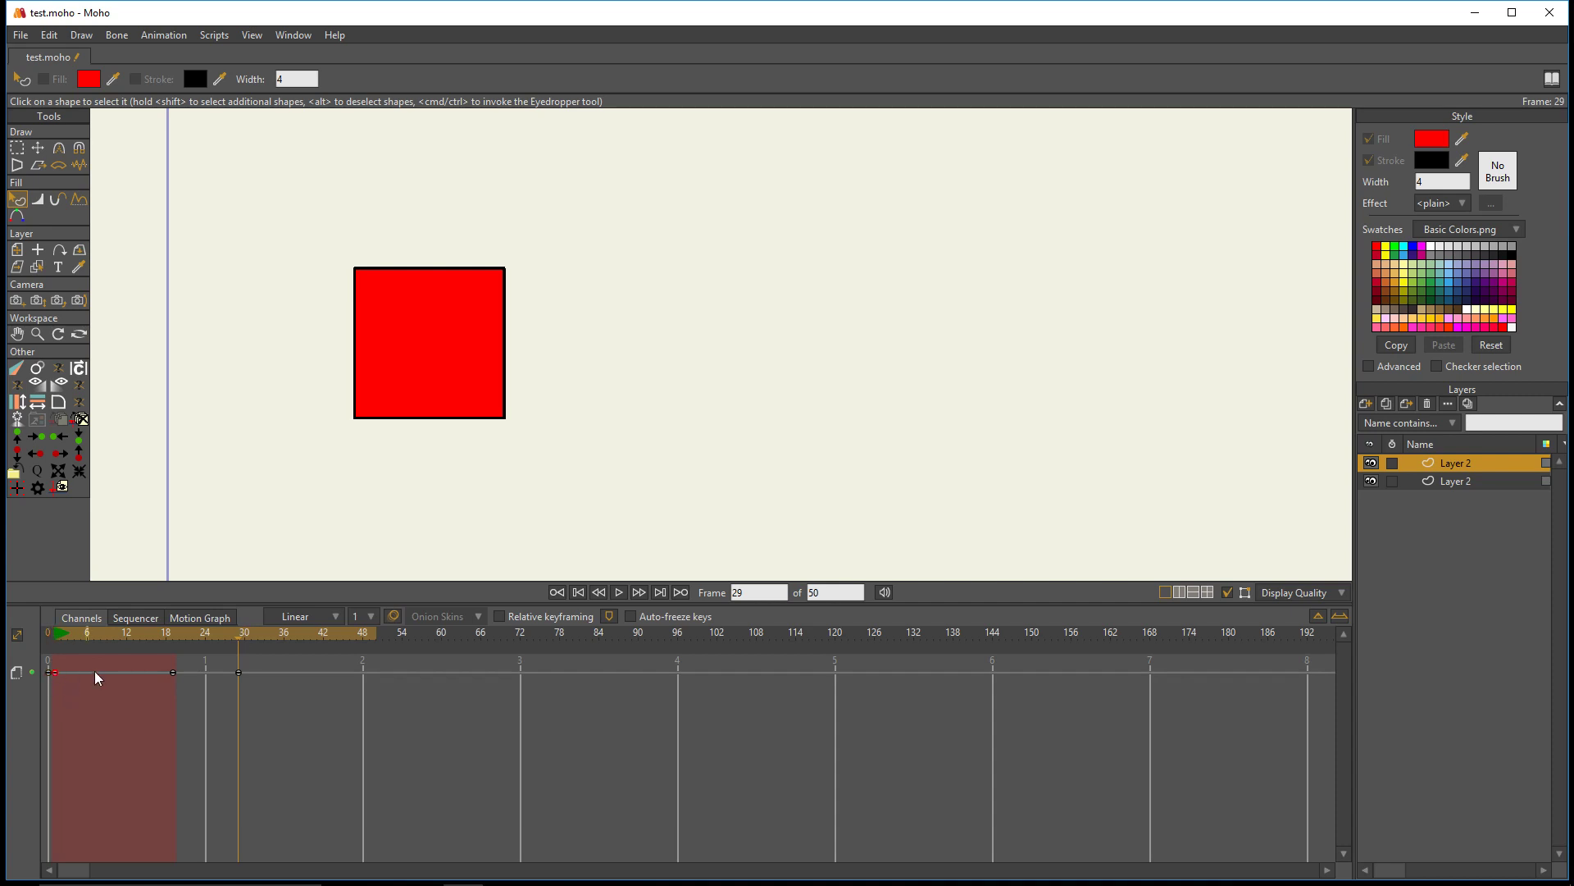
pyautogui.moveTo(175, 646); pyautogui.dragTo(233, 643)
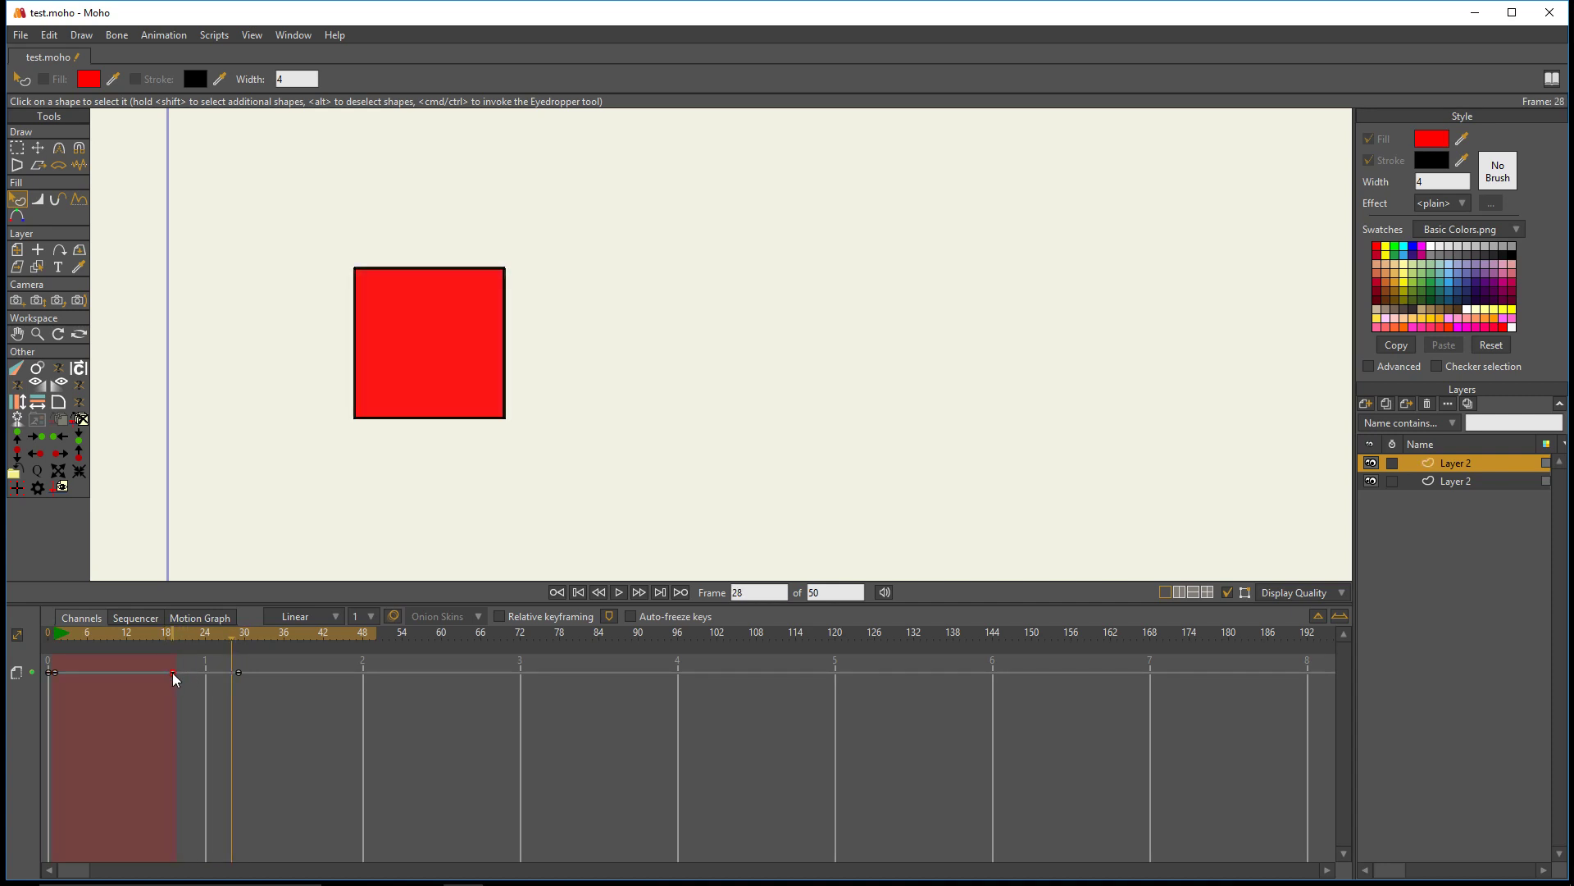
# - Insert a Fade Out starting at frame 44 on the square's layer and scrub through it to preview
pyautogui.moveTo(174, 645); pyautogui.dragTo(337, 643)
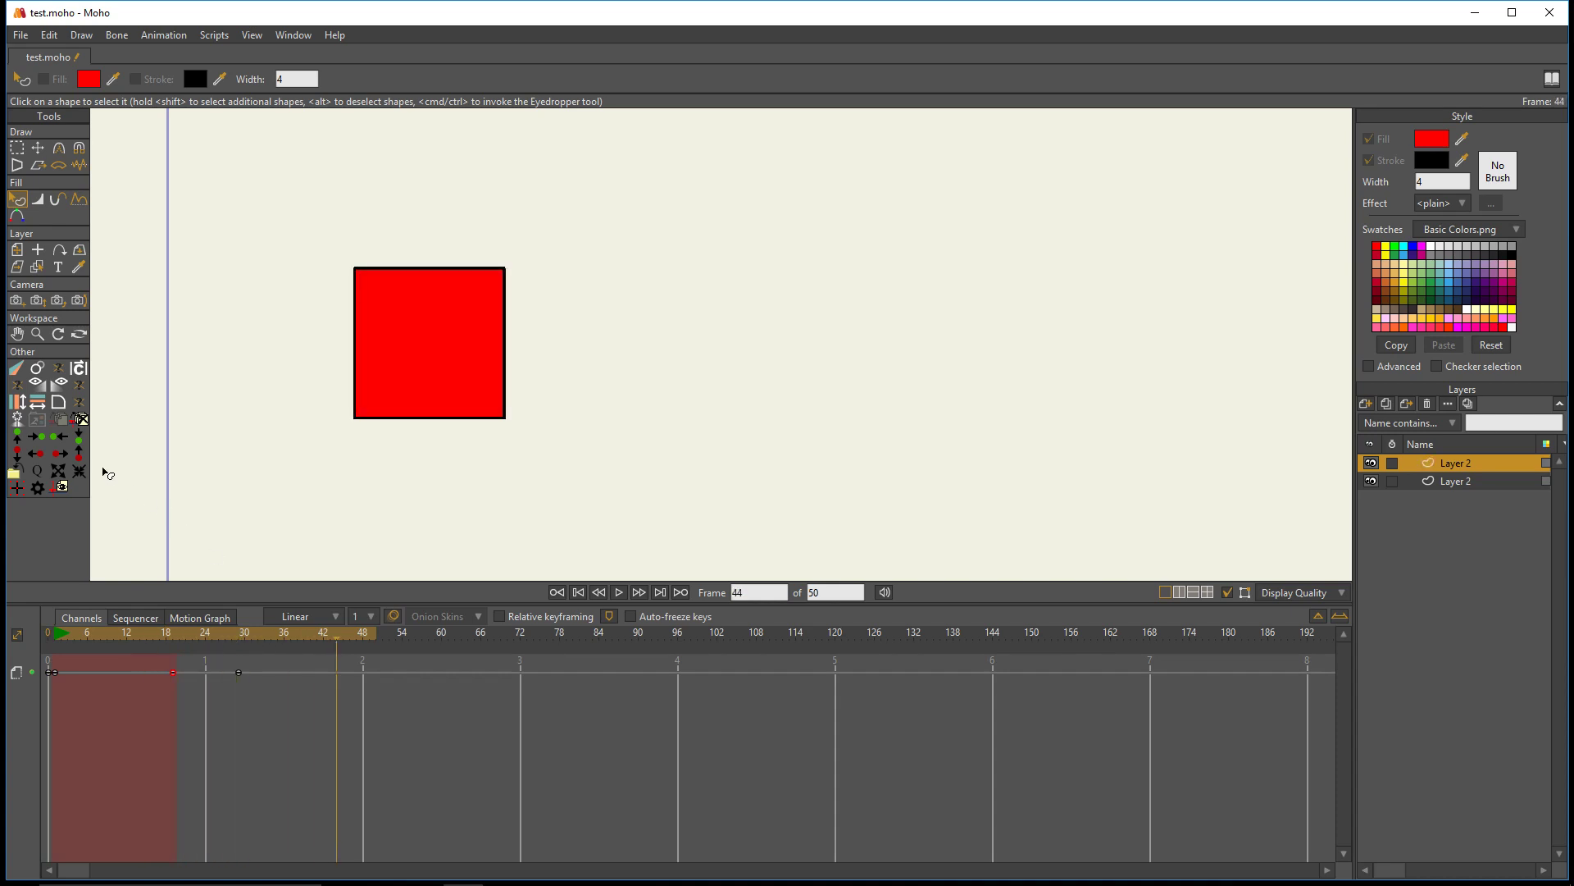
pyautogui.click(61, 392)
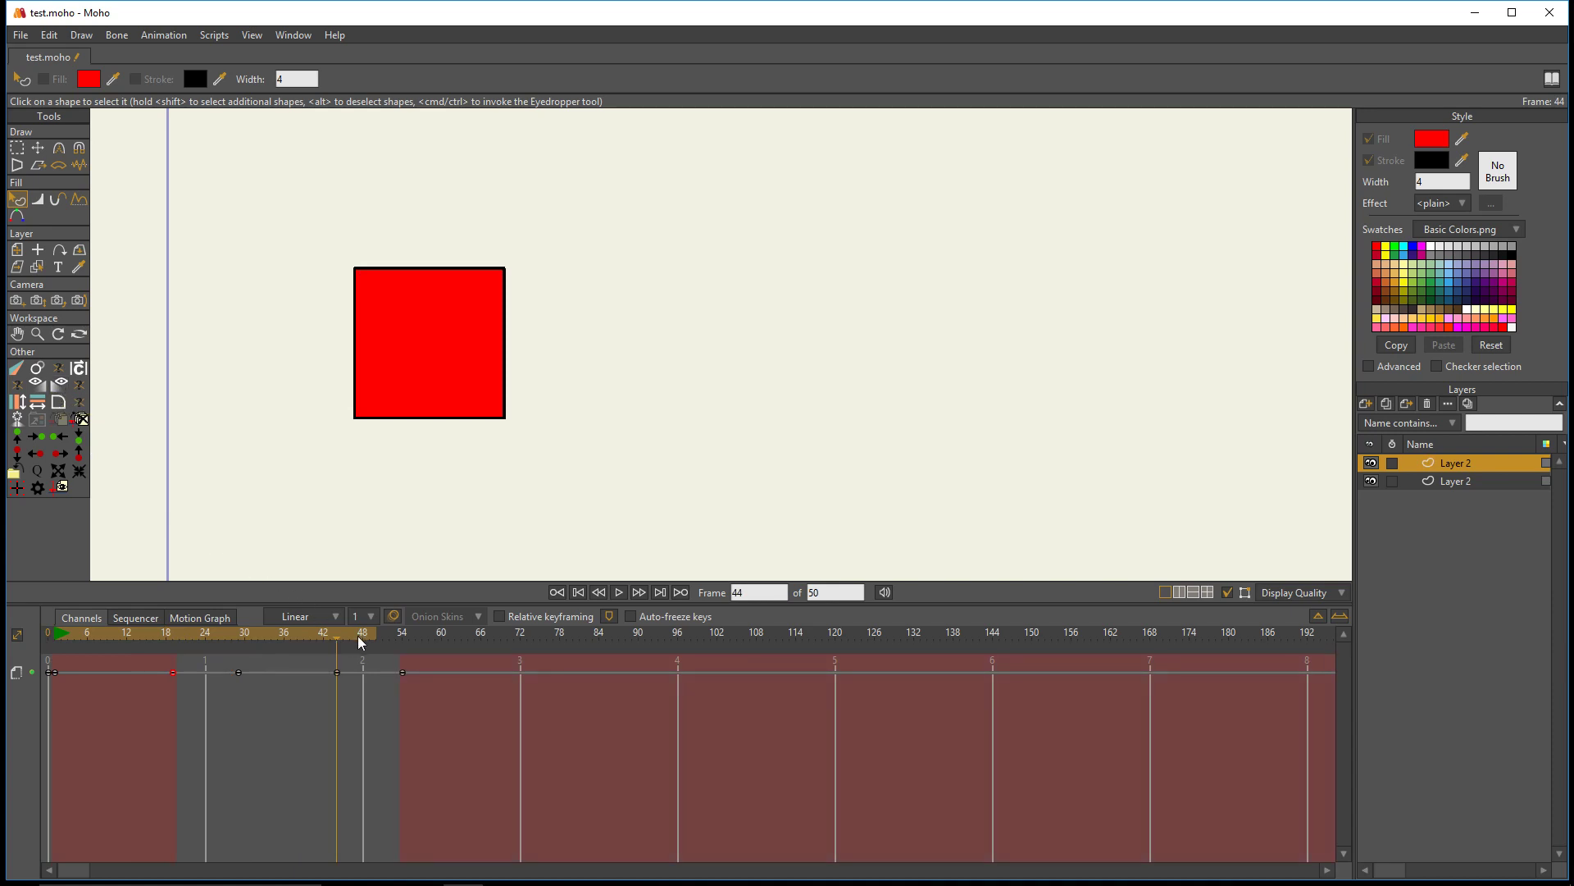
pyautogui.click(284, 642)
pyautogui.moveTo(285, 642); pyautogui.dragTo(484, 637)
# - Insert a second Fade In ending at frame 68 and scrub through it to preview
pyautogui.moveTo(315, 631); pyautogui.dragTo(490, 643)
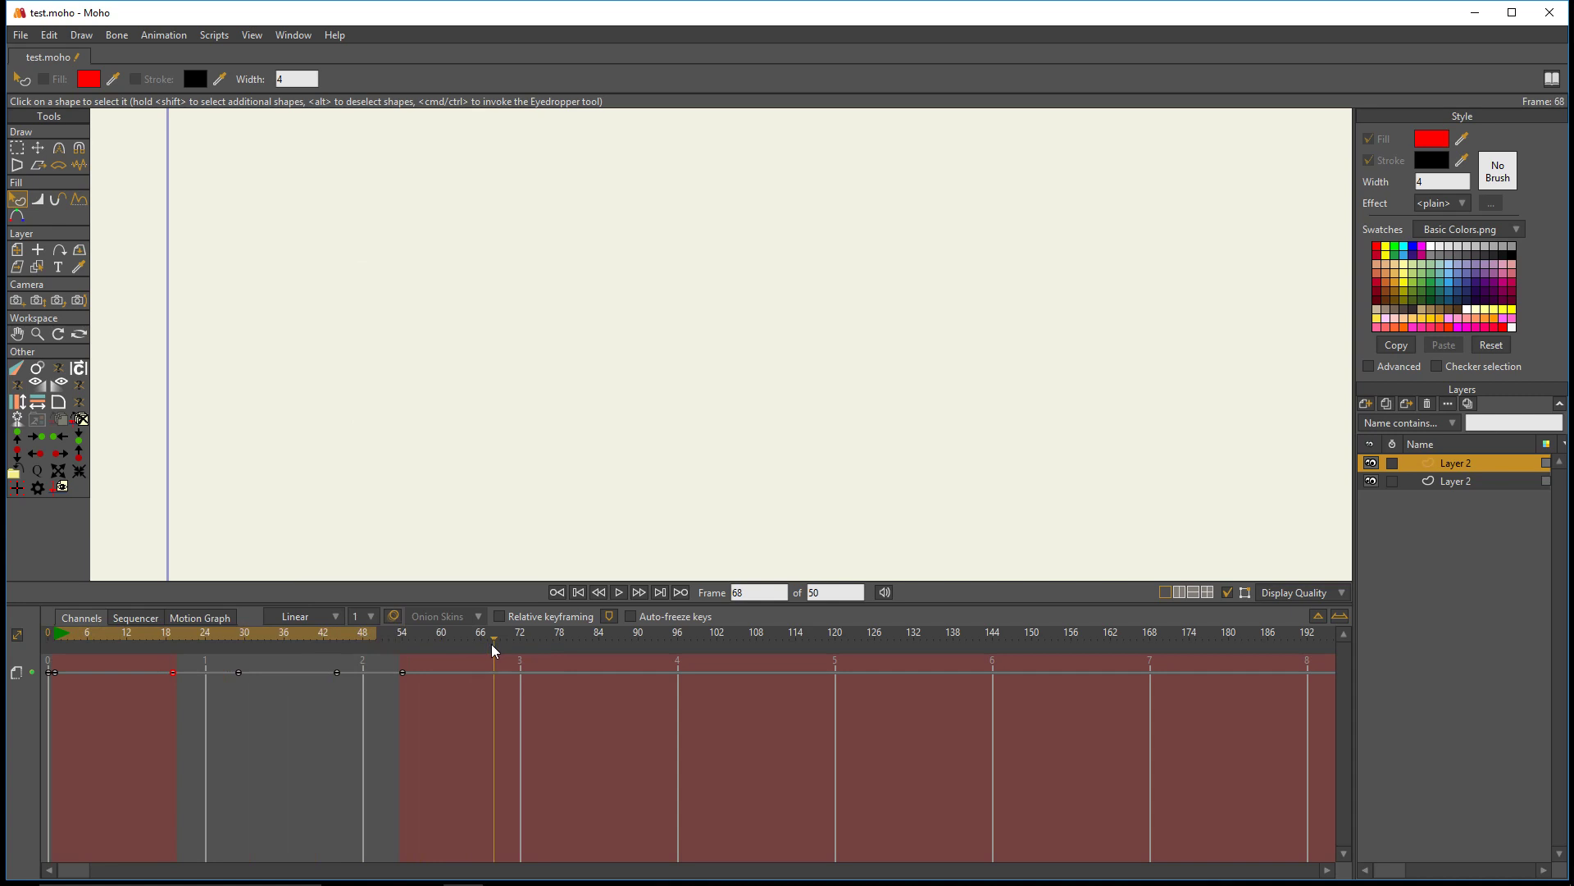
pyautogui.click(38, 383)
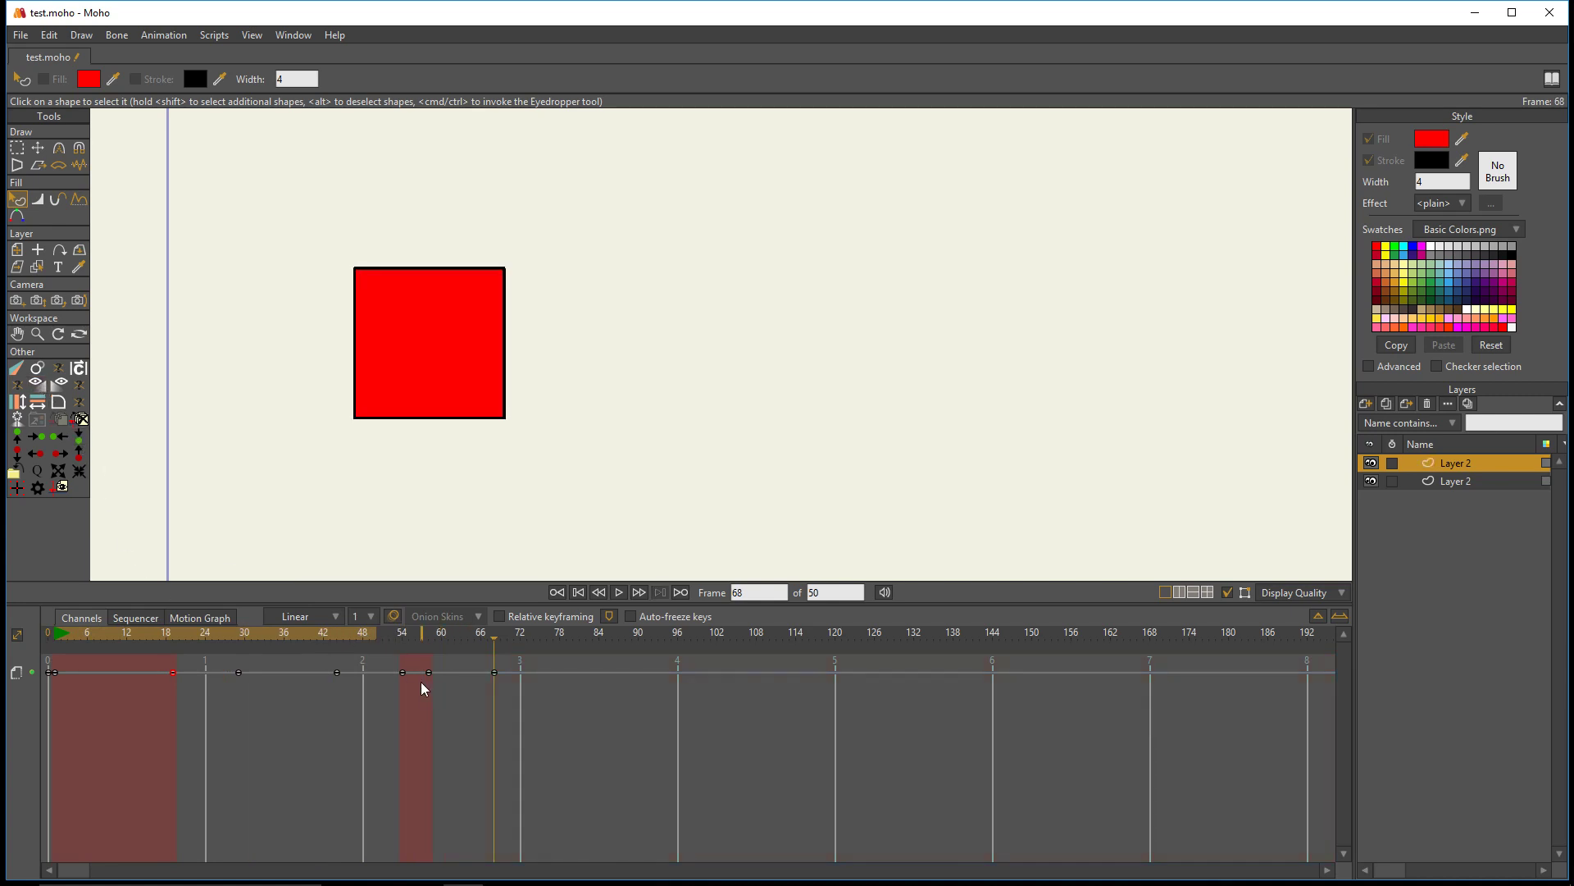
pyautogui.moveTo(445, 646); pyautogui.dragTo(667, 652)
# - Undo the Fade Out and the second Fade In, and return to frame 28
pyautogui.hotkey('ctrl', 'z')
pyautogui.hotkey('ctrl', 'z')
pyautogui.hotkey('ctrl', 'z')
pyautogui.hotkey('ctrl', 'z')
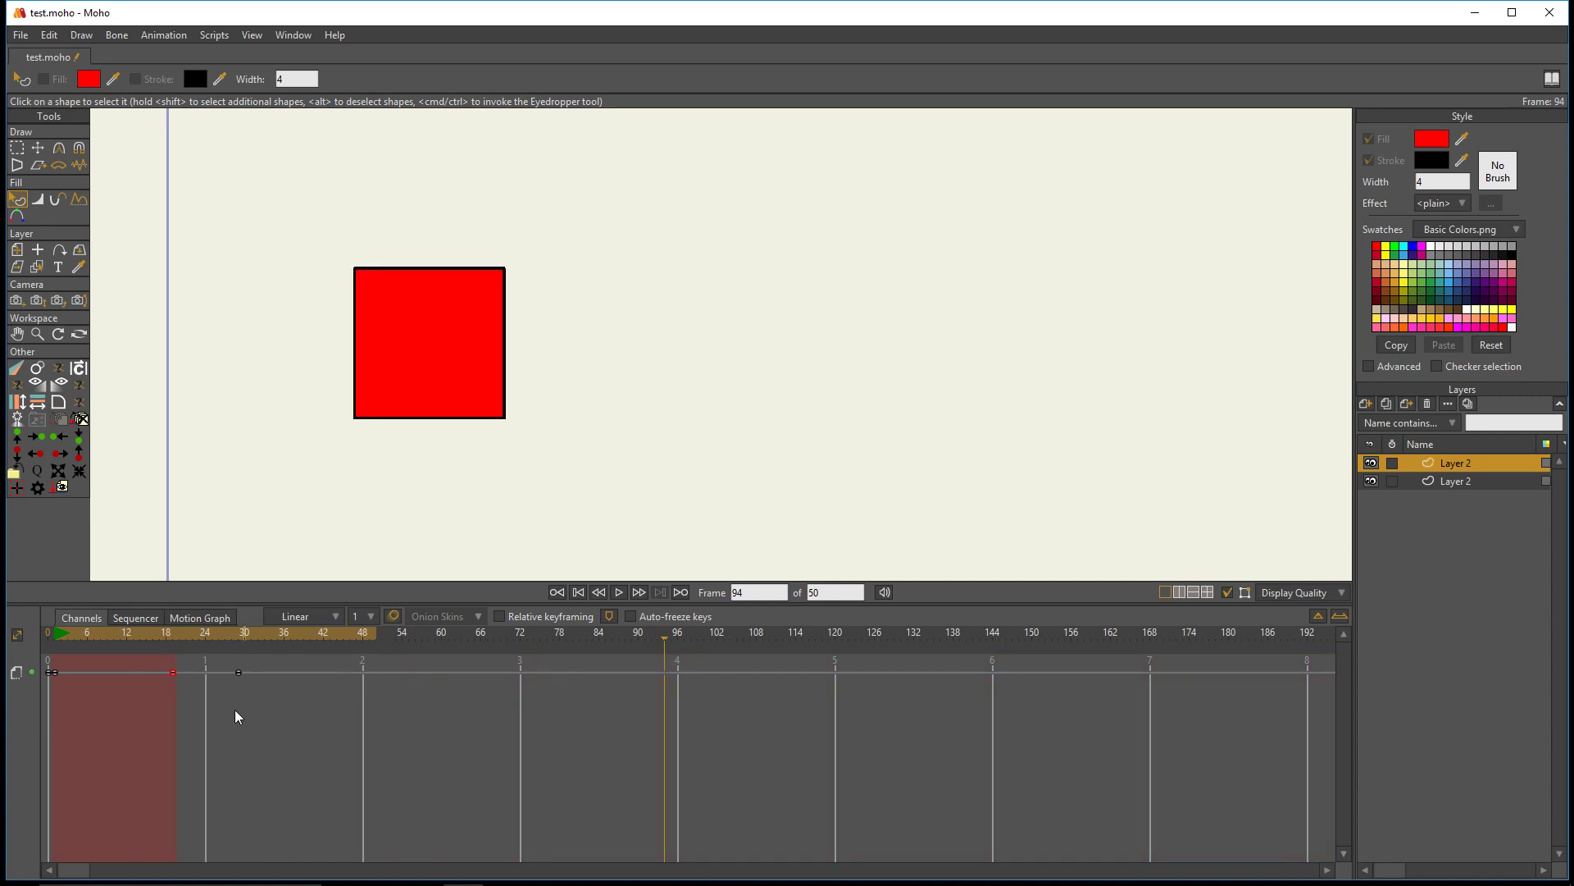
pyautogui.moveTo(238, 624)
pyautogui.mouseDown()
pyautogui.moveTo(165, 633)
pyautogui.moveTo(229, 640)
pyautogui.mouseUp()
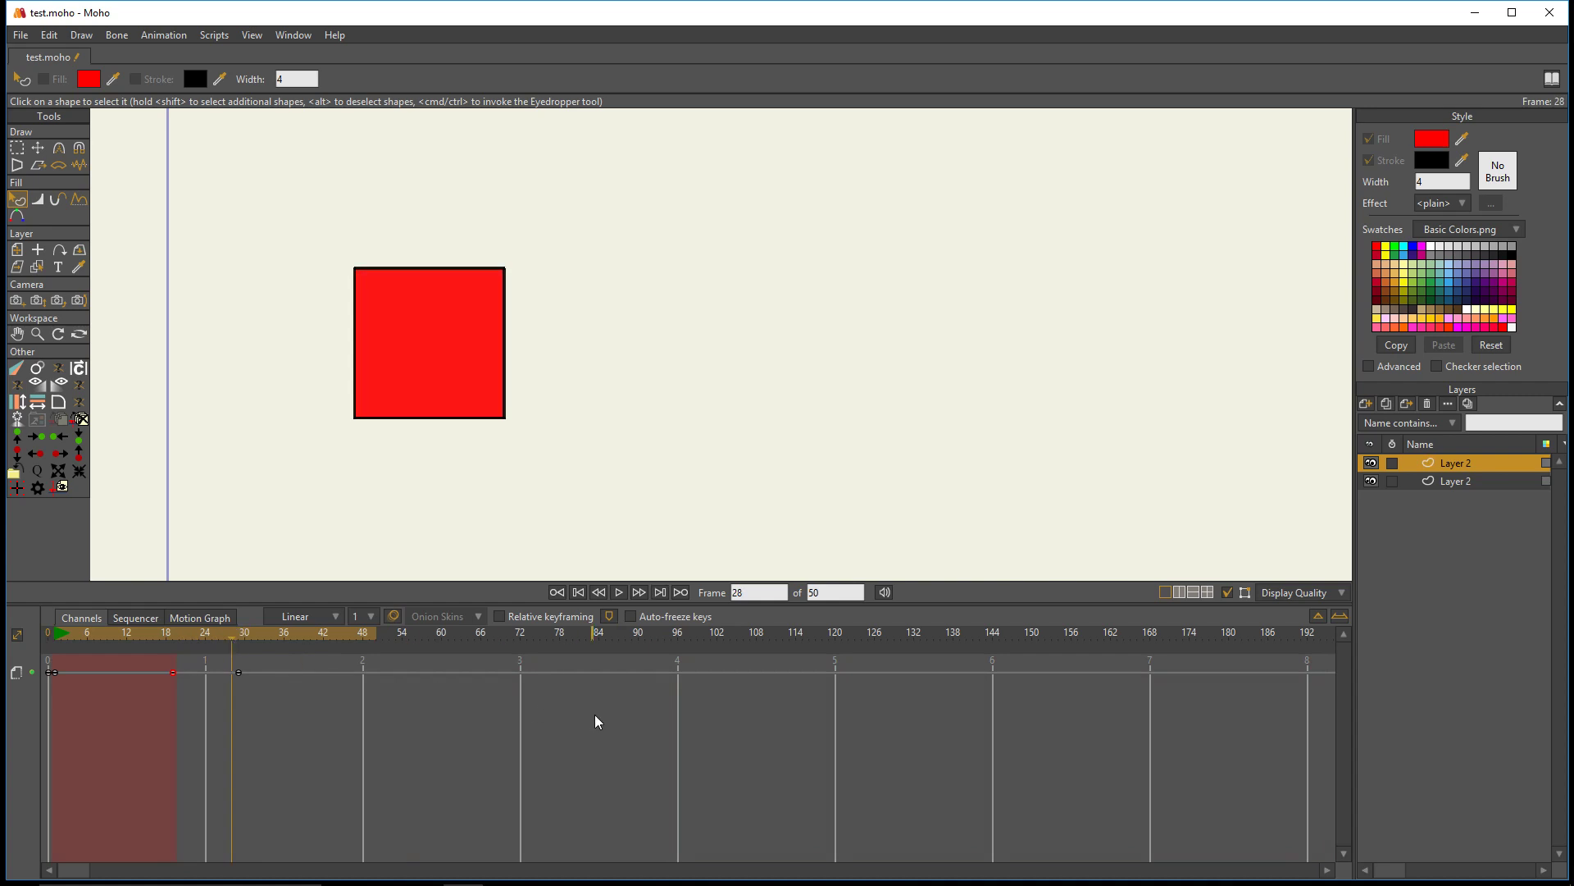
# - Try a Fade In Offset of 5 and a Fade Out Offset of 9 in the fade settings, dismissing them without saving
pyautogui.click(14, 432)
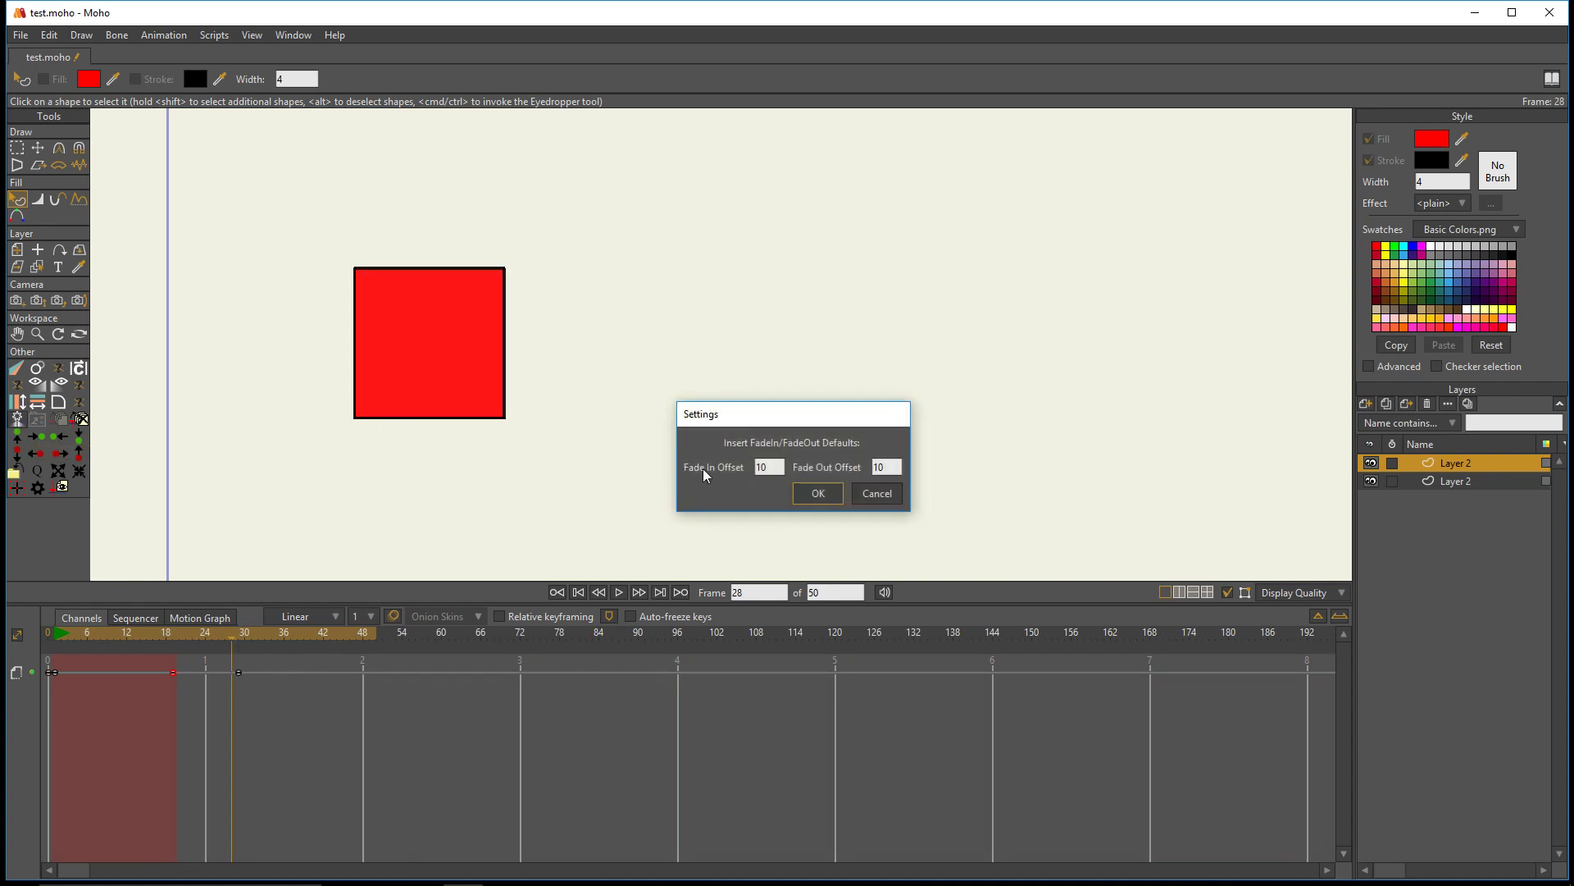
pyautogui.moveTo(754, 423); pyautogui.dragTo(635, 350)
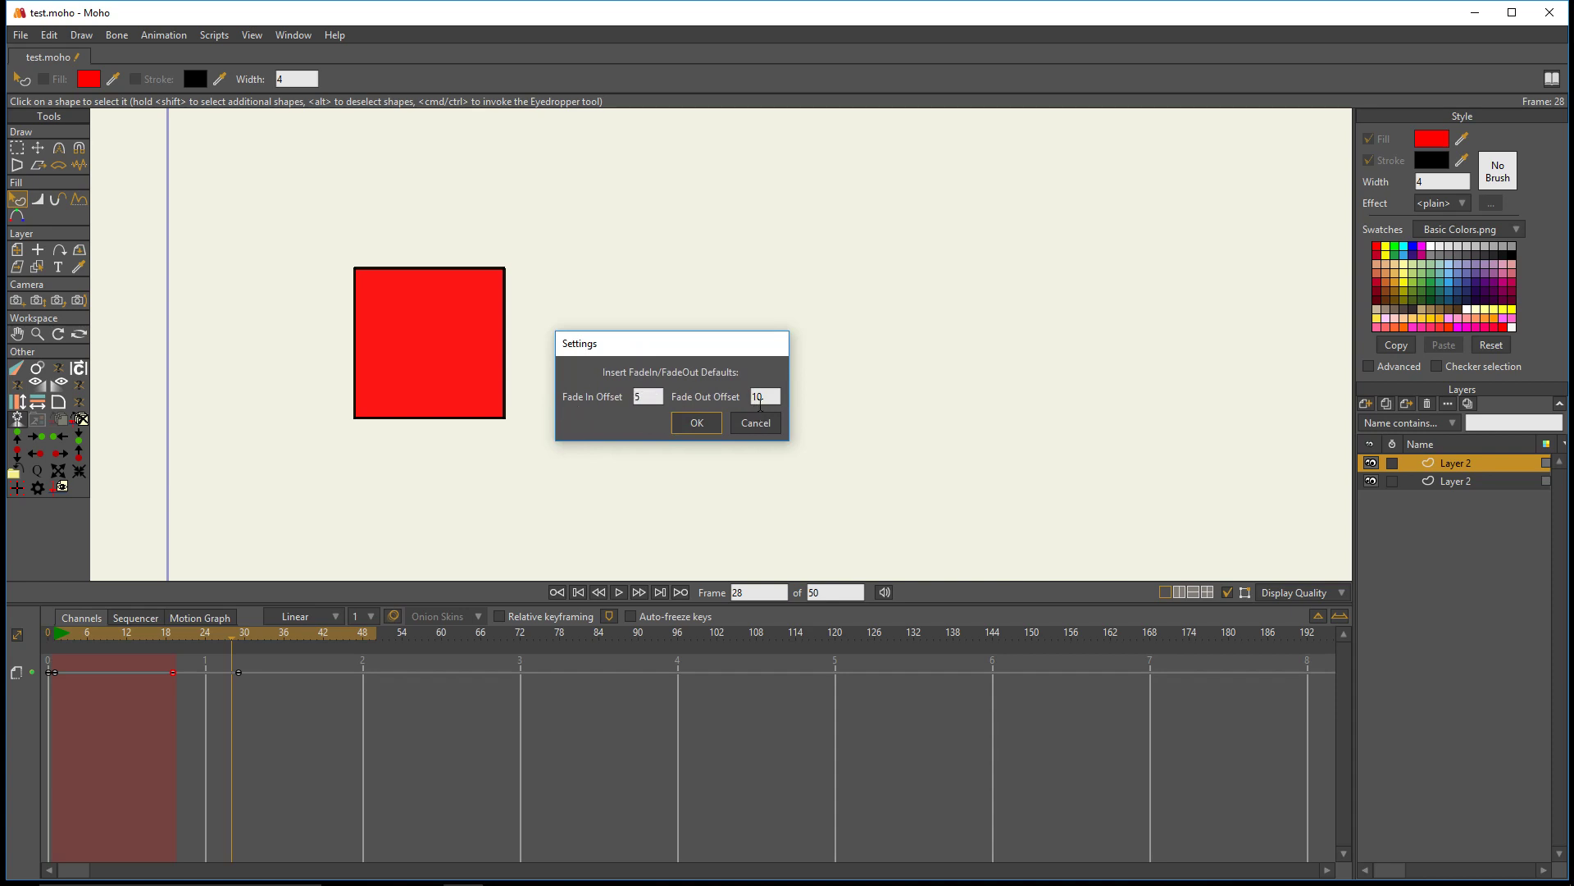
pyautogui.press('BackSpace')
pyautogui.press('BackSpace')
pyautogui.write('9')
pyautogui.click(756, 423)
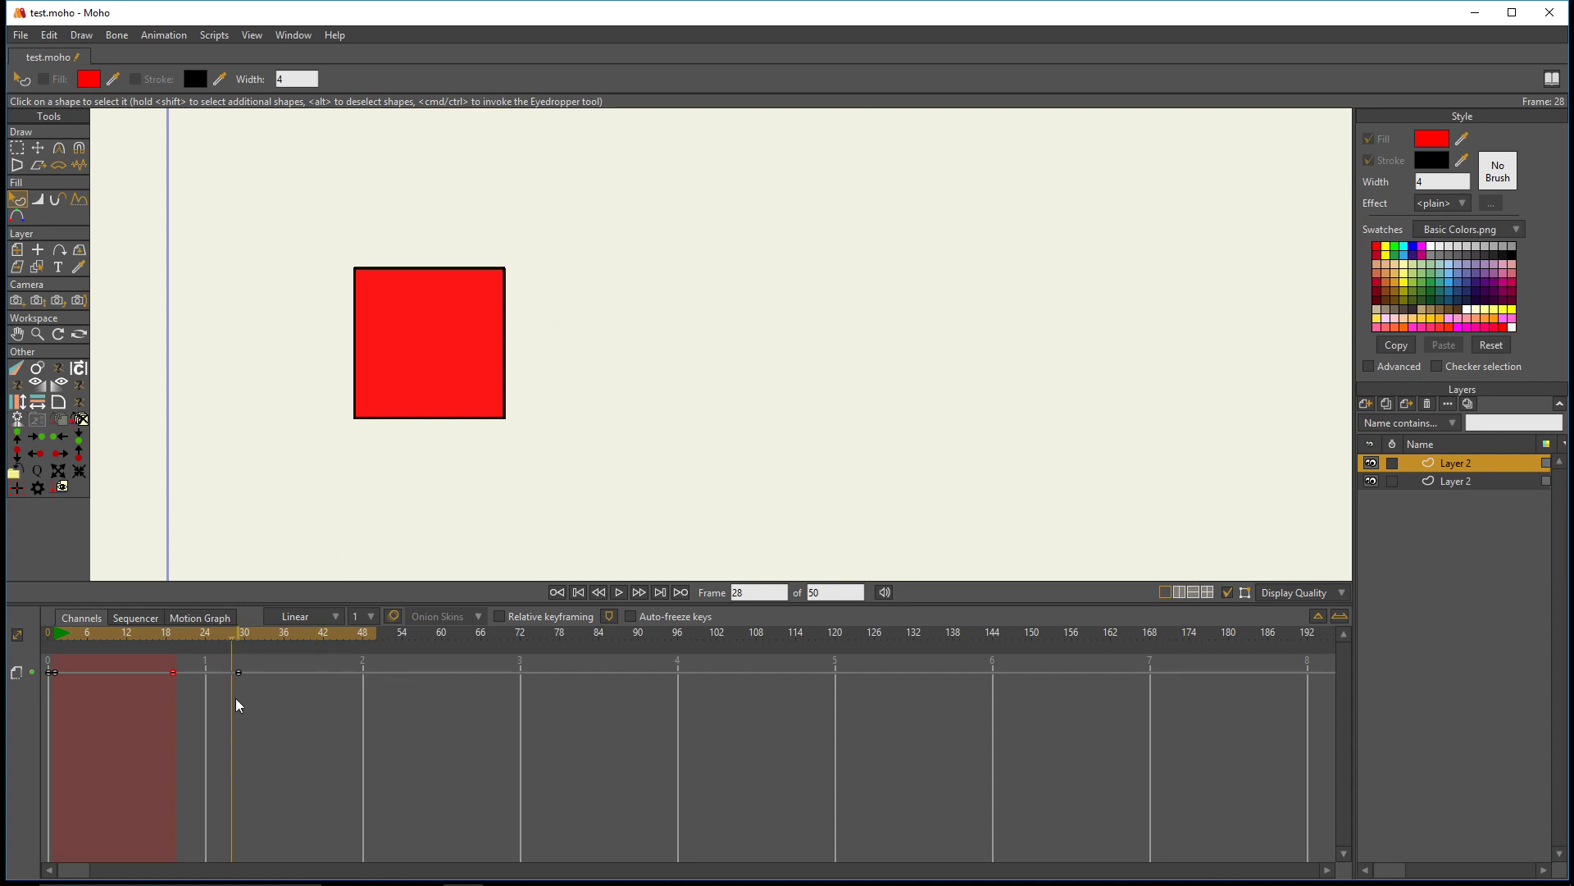
# - Delete all the fade keyframes from the square layer's timeline and move to frame 10
pyautogui.moveTo(457, 736); pyautogui.dragTo(49, 665)
pyautogui.press('Delete')
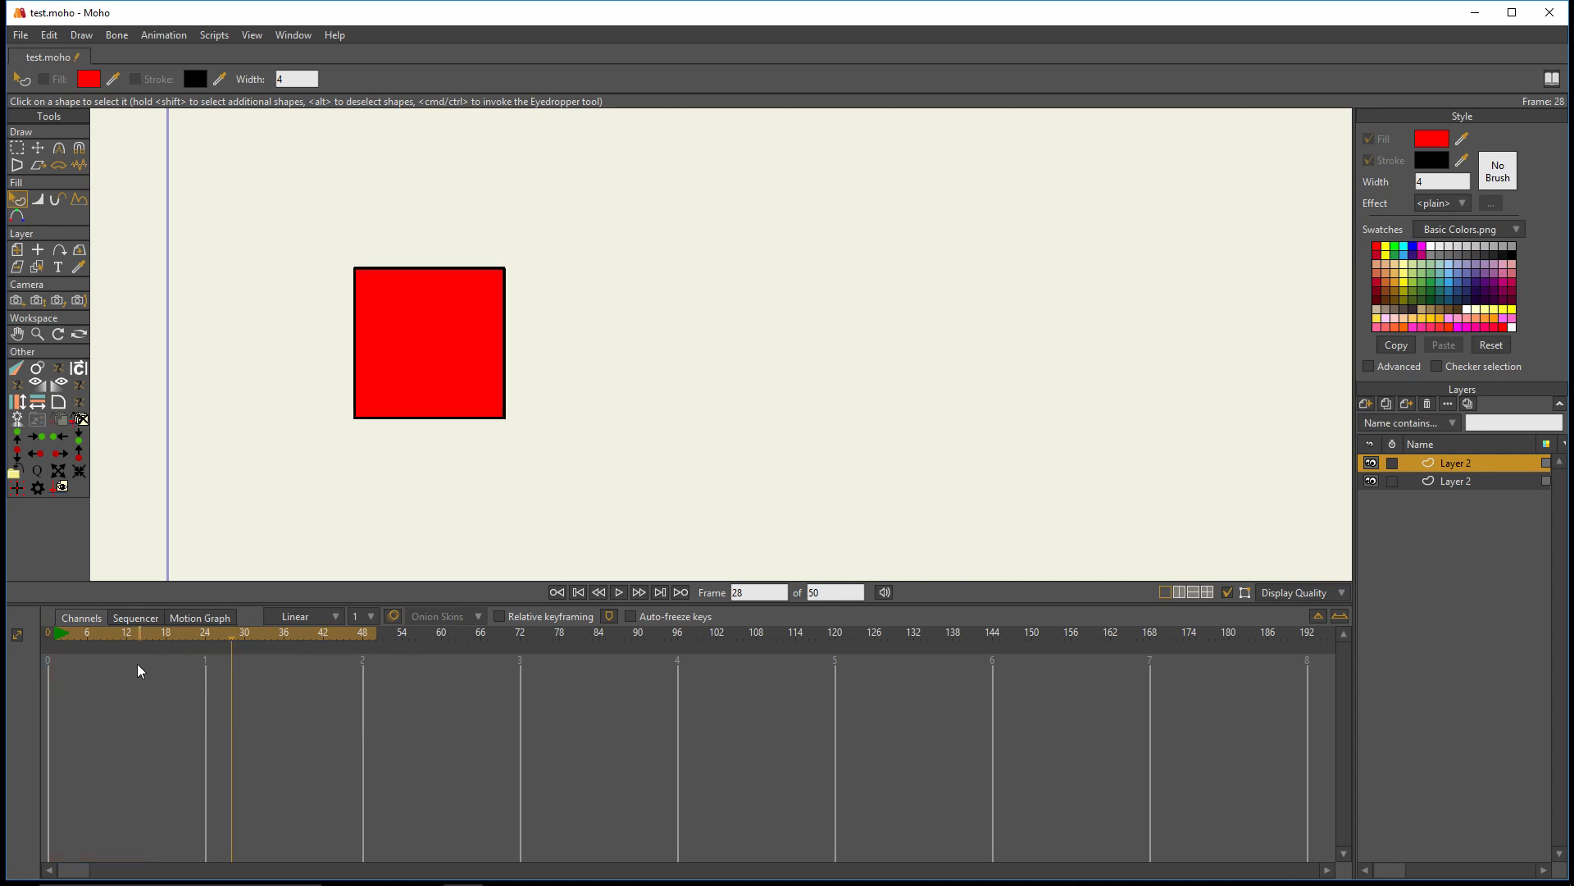
pyautogui.click(115, 635)
# - Examine the square's edges and corner points up close with the Select Points tool
pyautogui.scroll(2, 401, 283)
pyautogui.moveTo(379, 372); pyautogui.dragTo(469, 345)
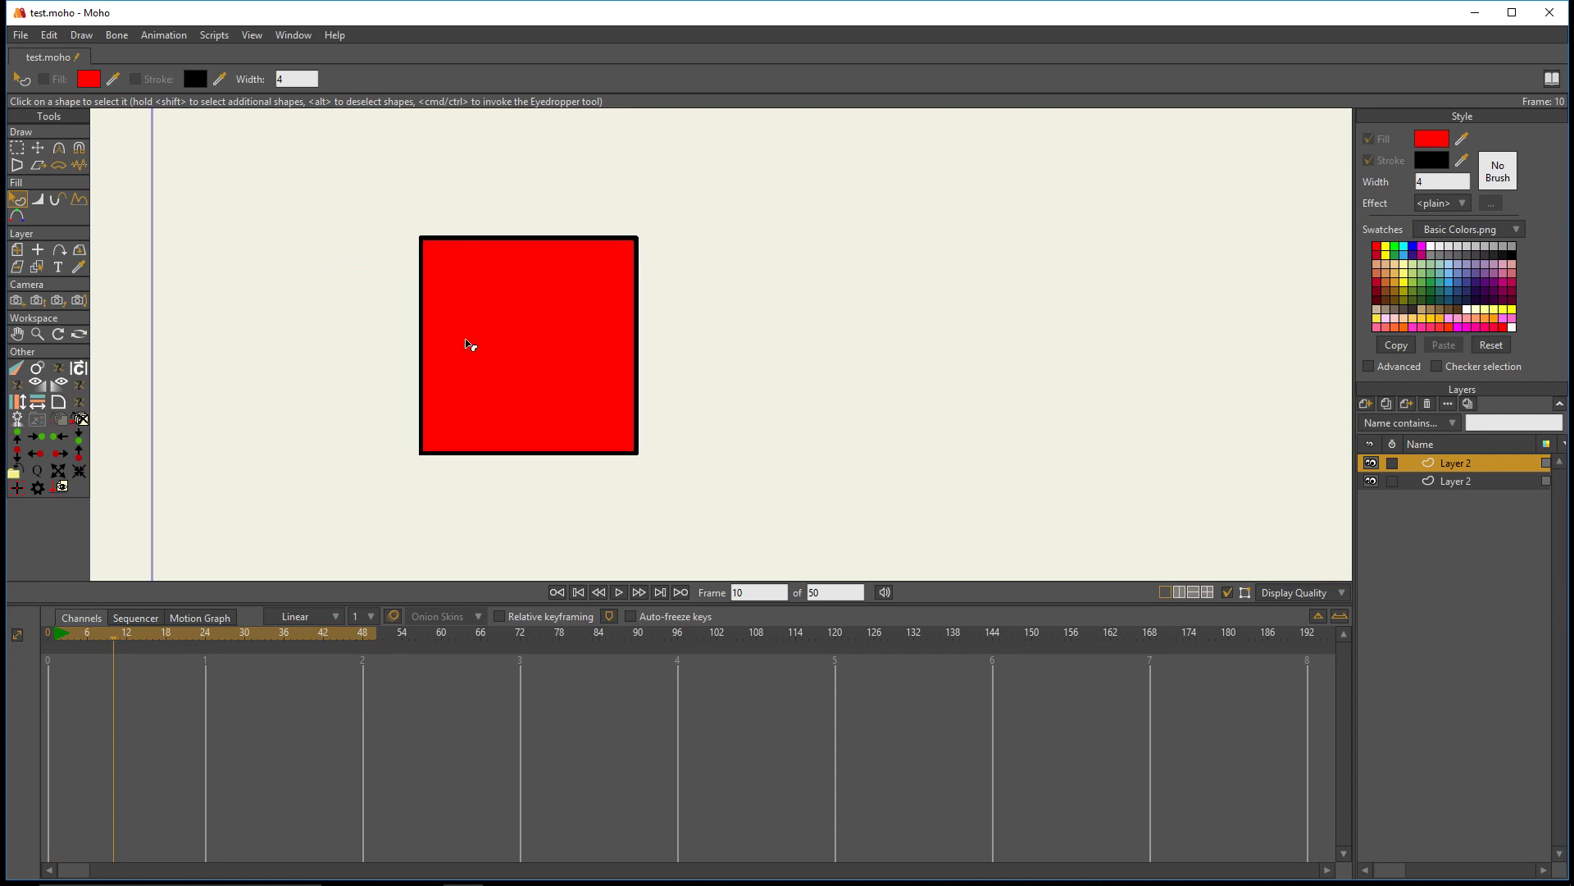
pyautogui.scroll(1, 474, 341)
pyautogui.scroll(1, 492, 309)
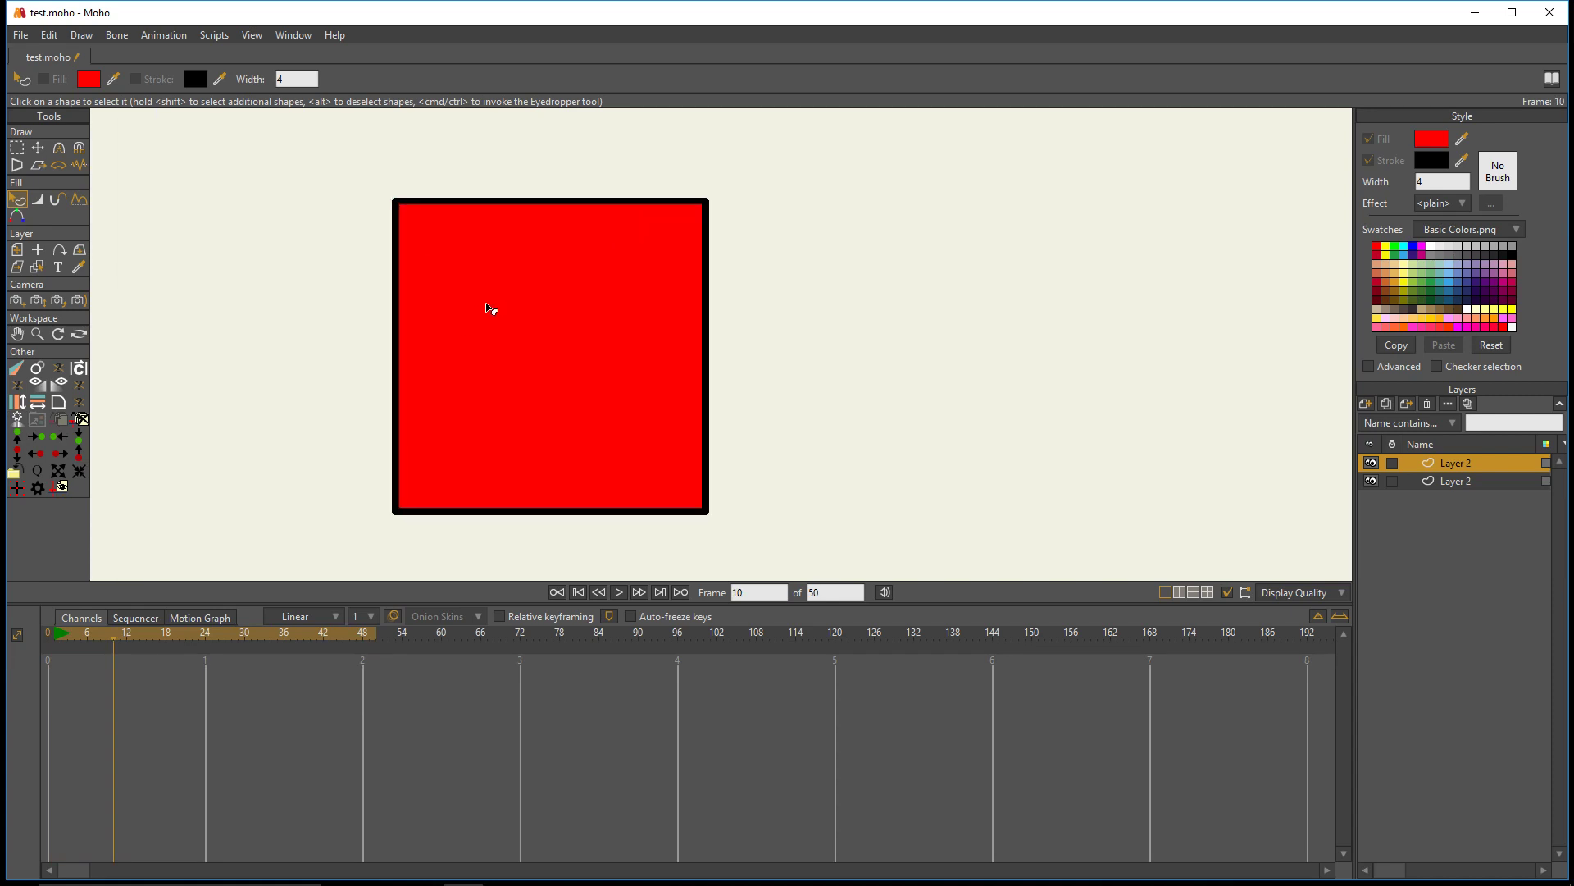
pyautogui.scroll(-1, 379, 411)
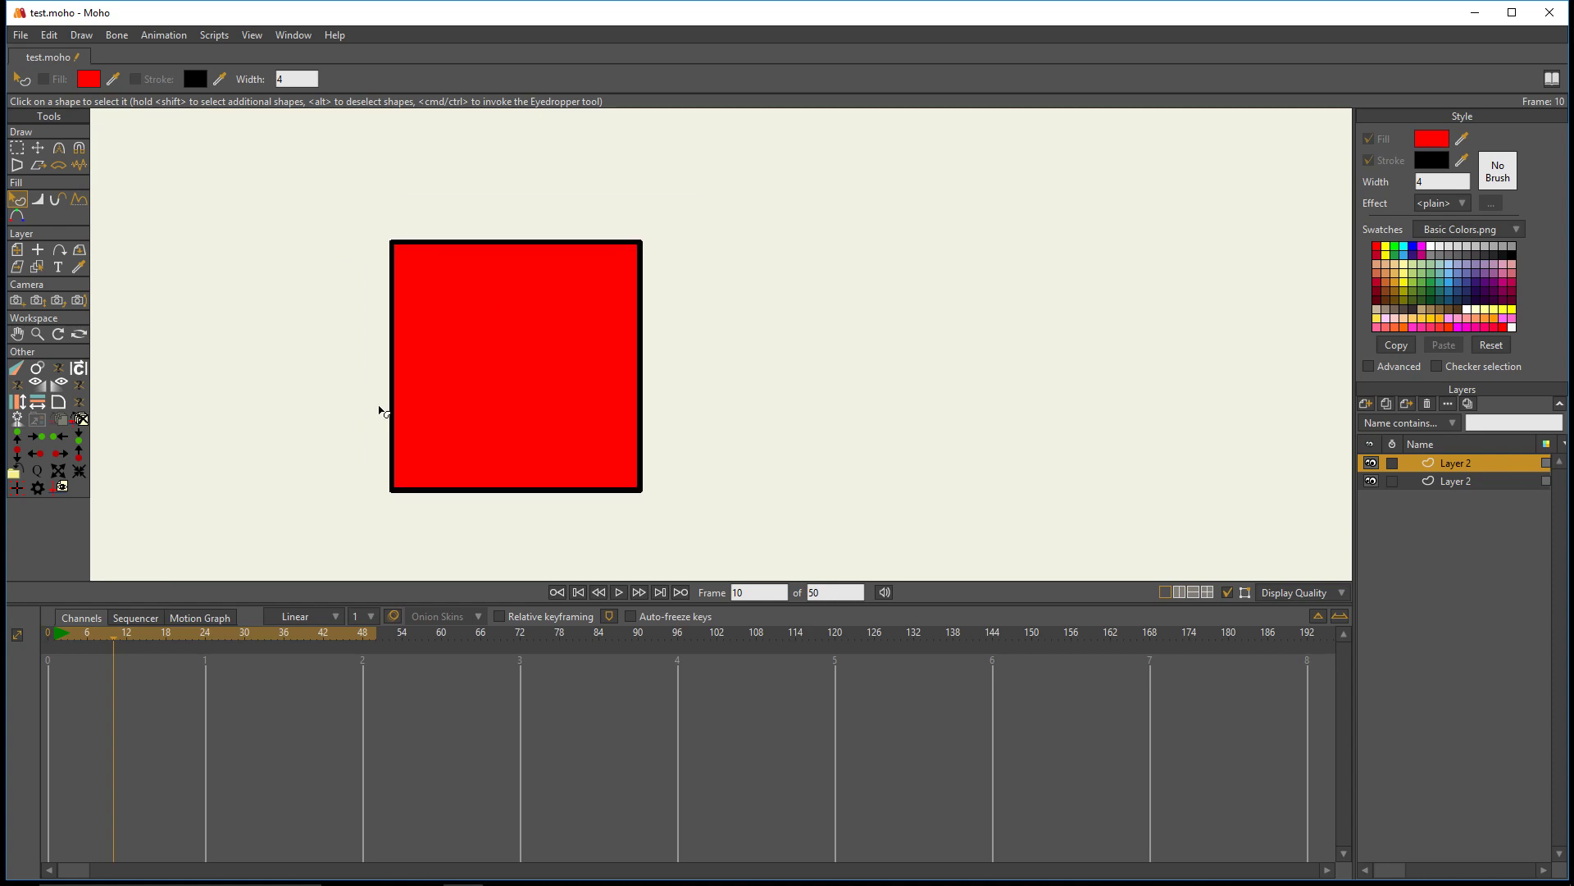
pyautogui.click(16, 148)
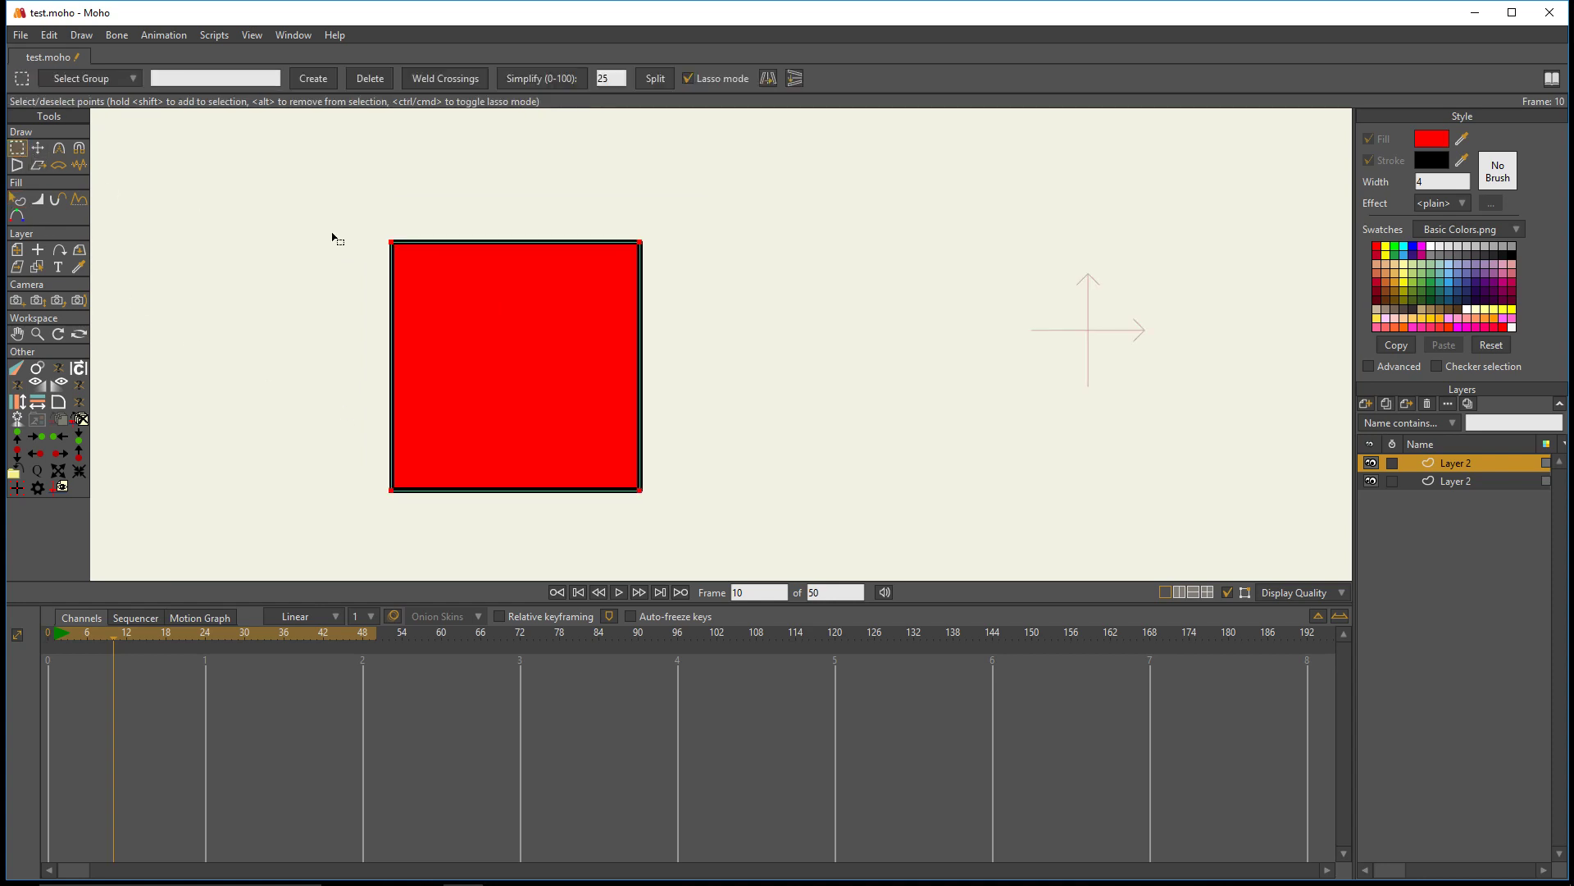
pyautogui.scroll(2, 376, 246)
pyautogui.scroll(-1, 375, 246)
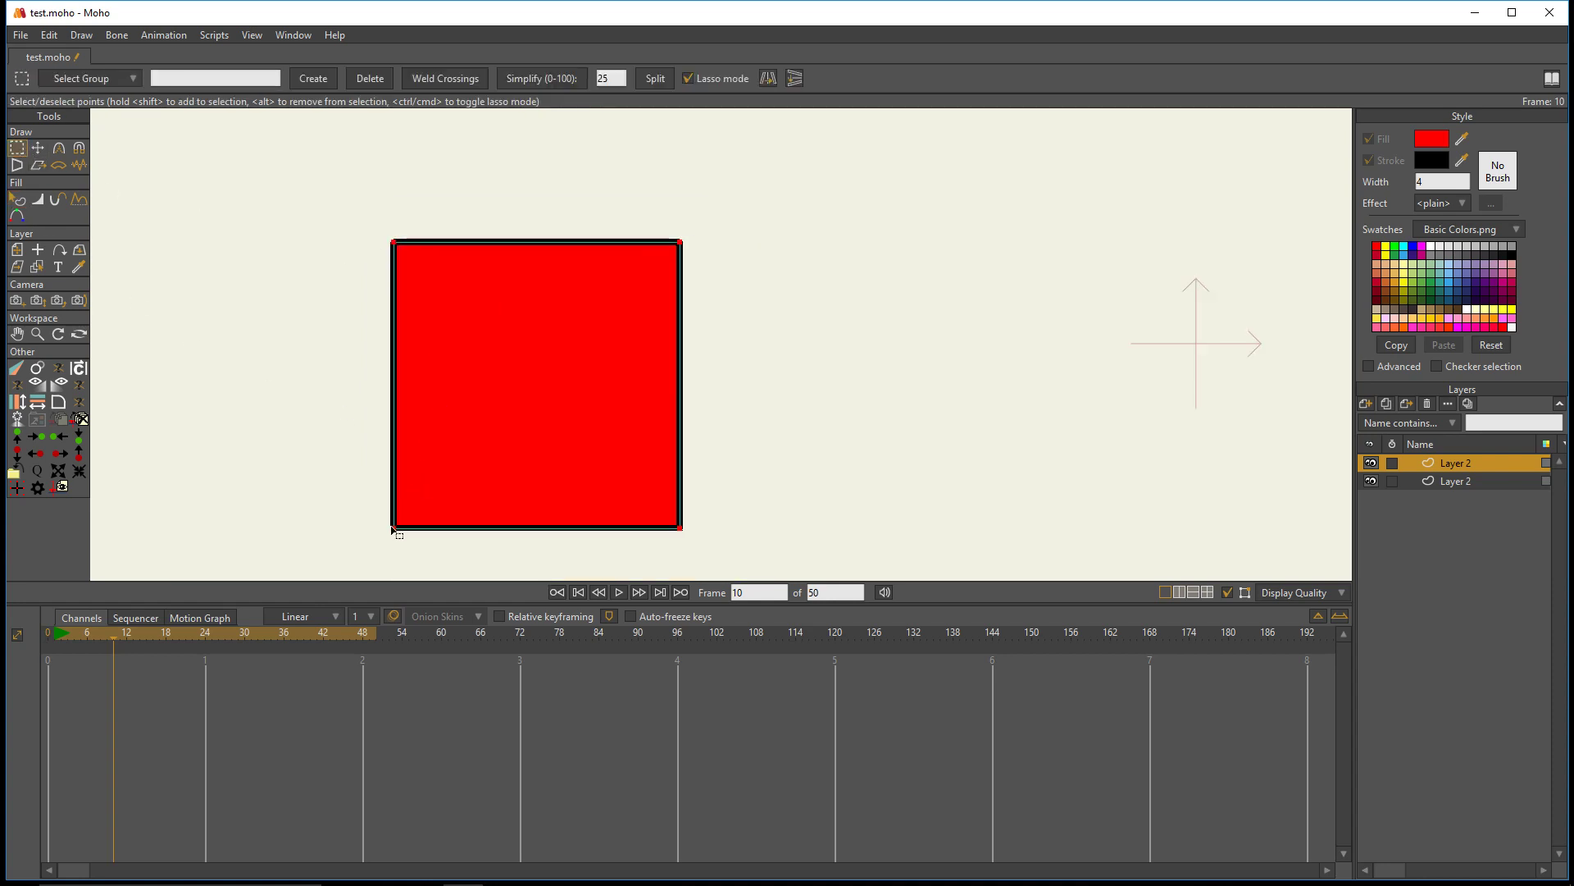
pyautogui.click(392, 244)
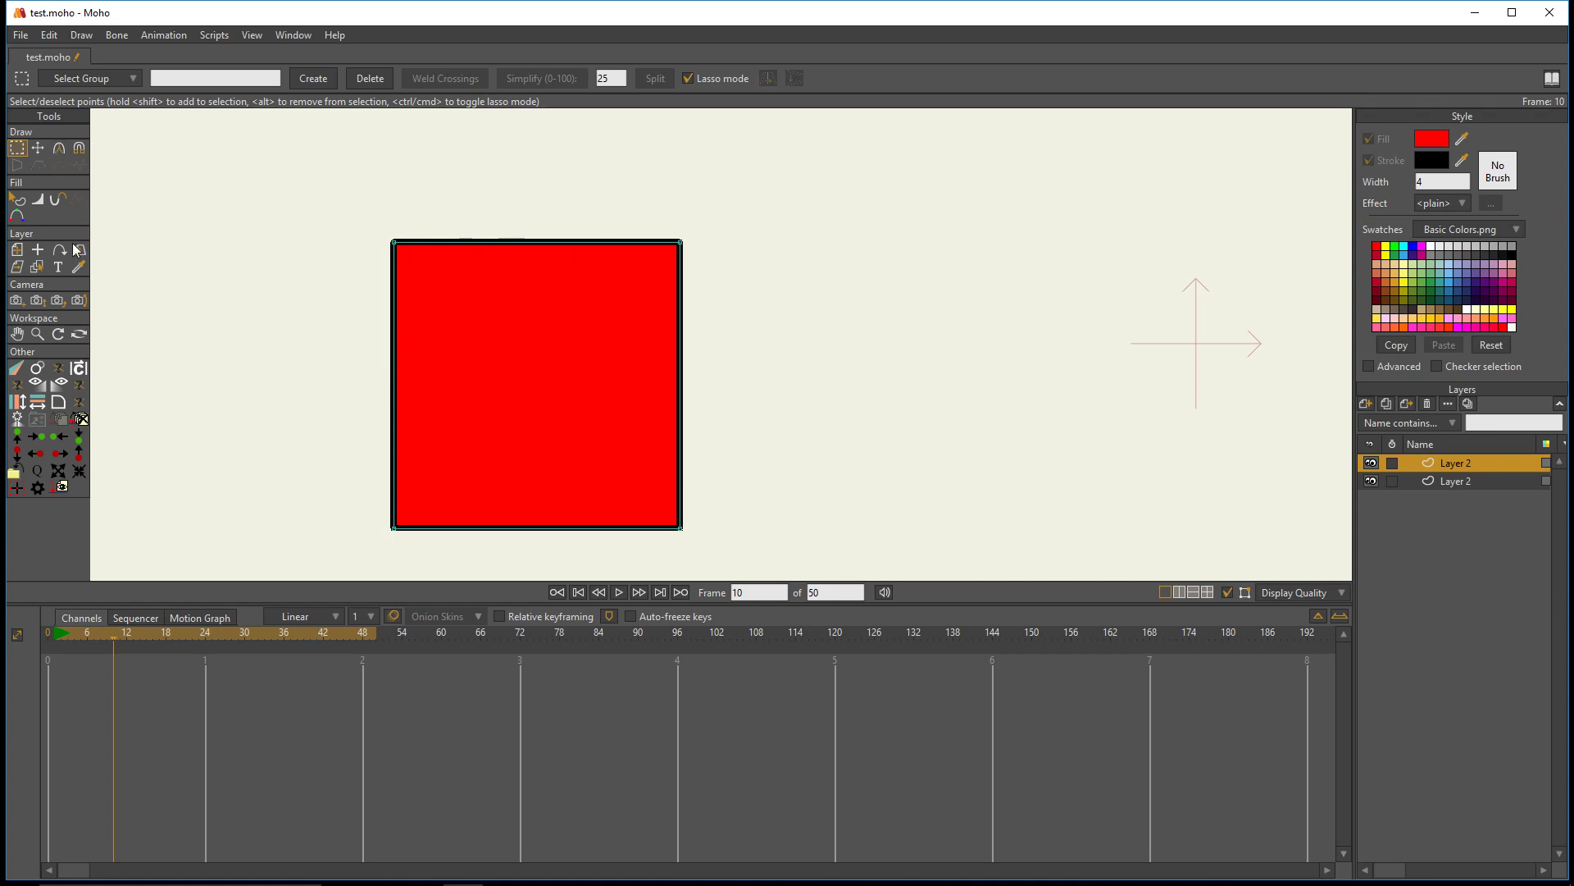
# - At frame 0, draw an open four-point path beside the square using Add Point with Sharp corners enabled
pyautogui.moveTo(95, 631); pyautogui.dragTo(3, 637)
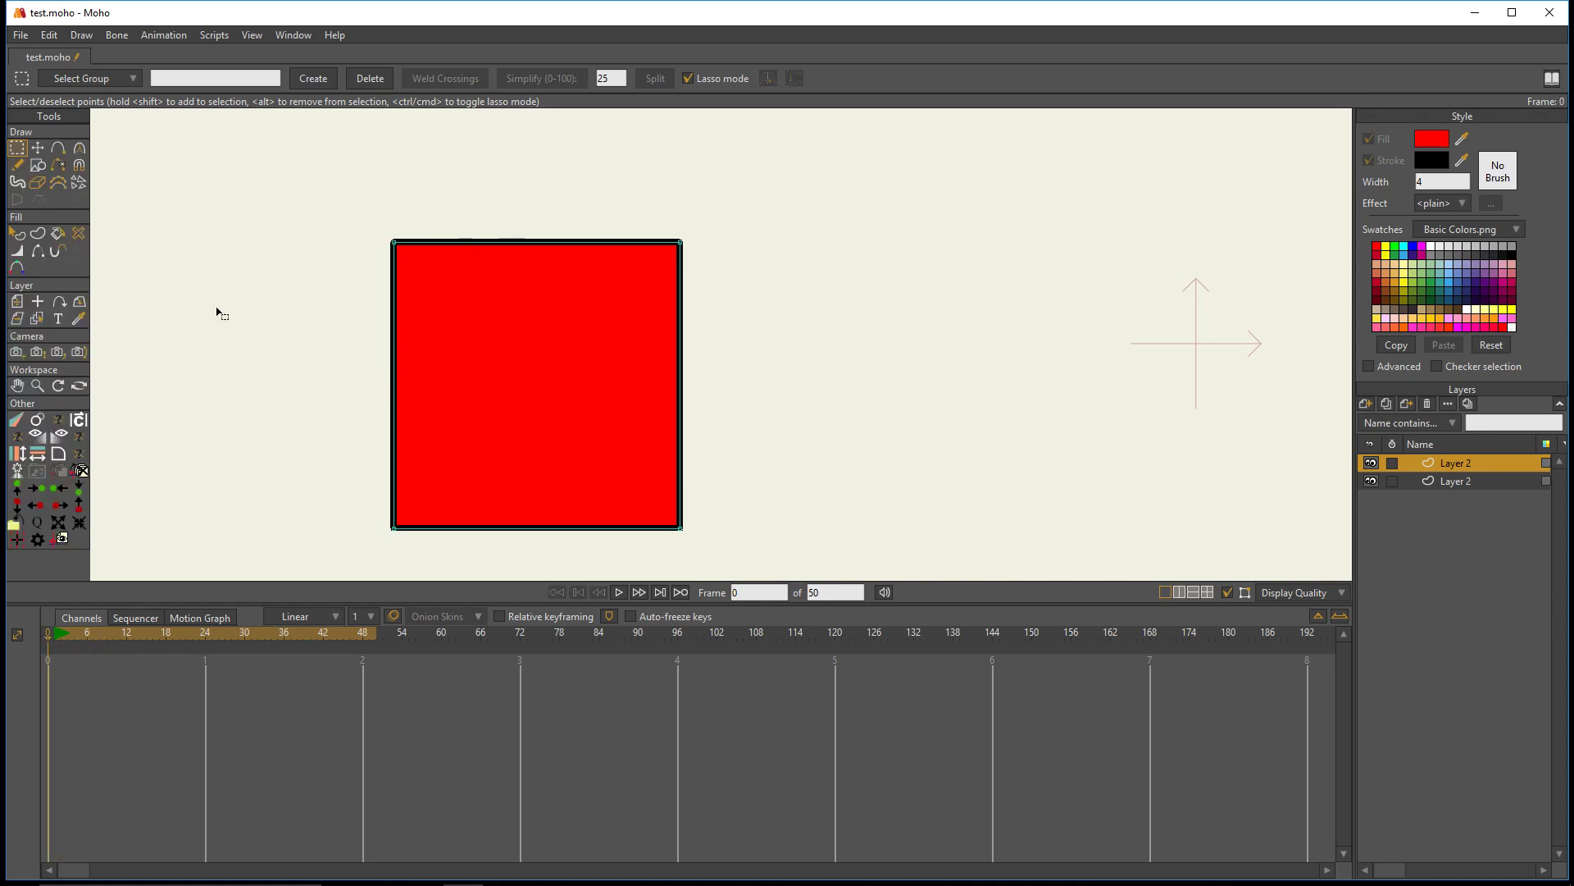
pyautogui.click(65, 148)
pyautogui.scroll(-2, 613, 234)
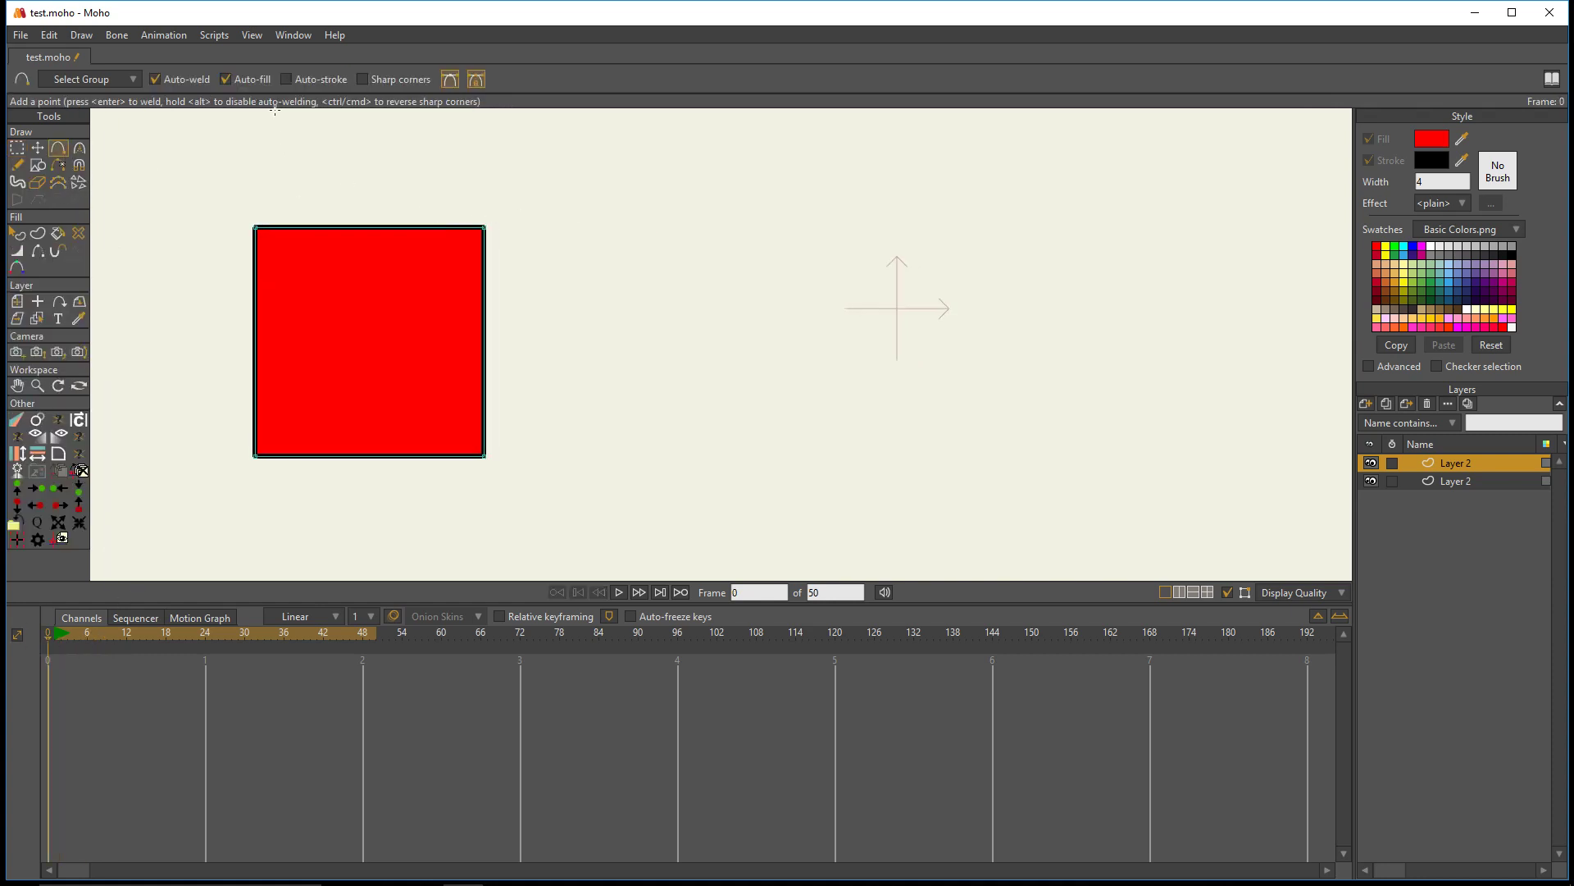
pyautogui.click(362, 80)
pyautogui.moveTo(739, 486)
pyautogui.mouseDown()
pyautogui.moveTo(692, 250)
pyautogui.moveTo(935, 304)
pyautogui.moveTo(902, 507)
pyautogui.mouseUp()
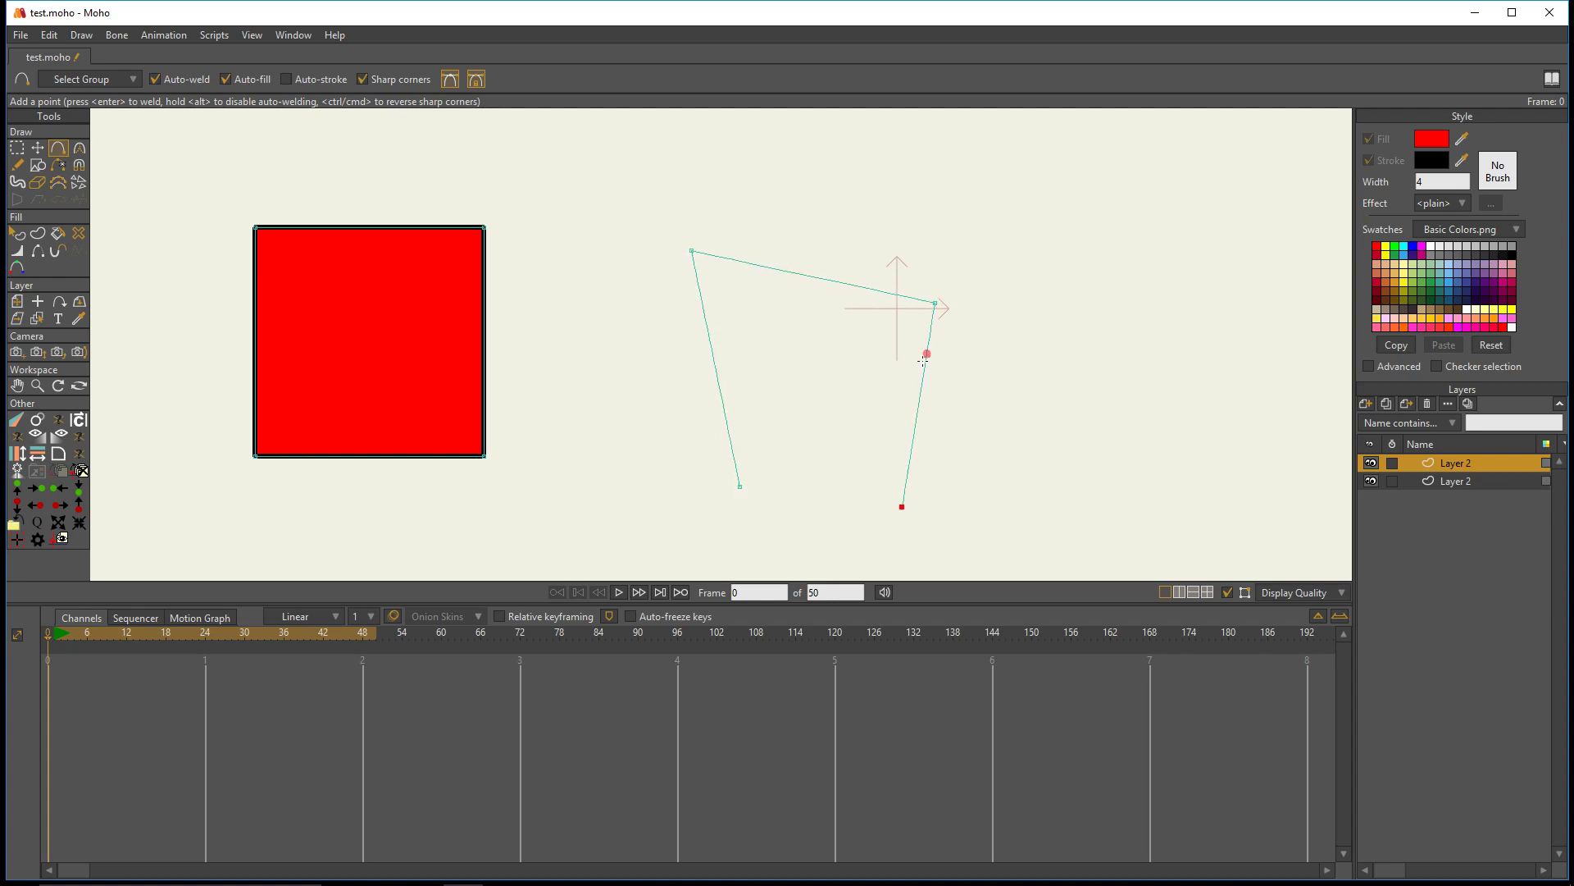
# - Turn off Sharp corners and undo the open path beside the square
pyautogui.click(363, 80)
pyautogui.hotkey('ctrl', 'z')
pyautogui.hotkey('ctrl', 'z')
pyautogui.hotkey('ctrl', 'z')
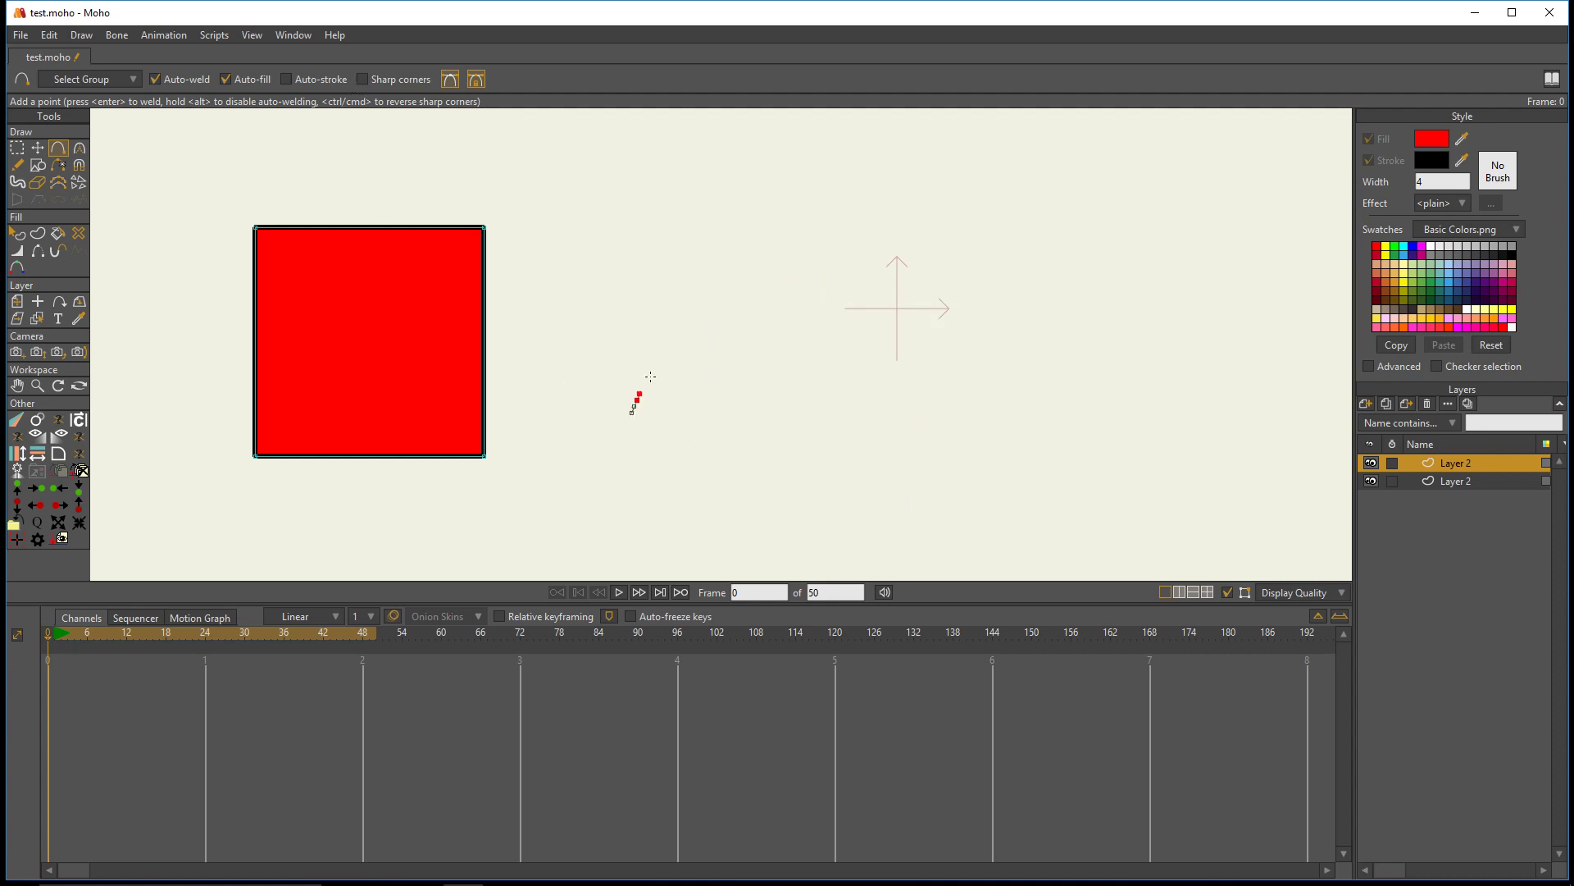
# - Try extending a smooth curved path beside the square with Add Point, and undo it completely
pyautogui.moveTo(650, 376); pyautogui.dragTo(833, 498)
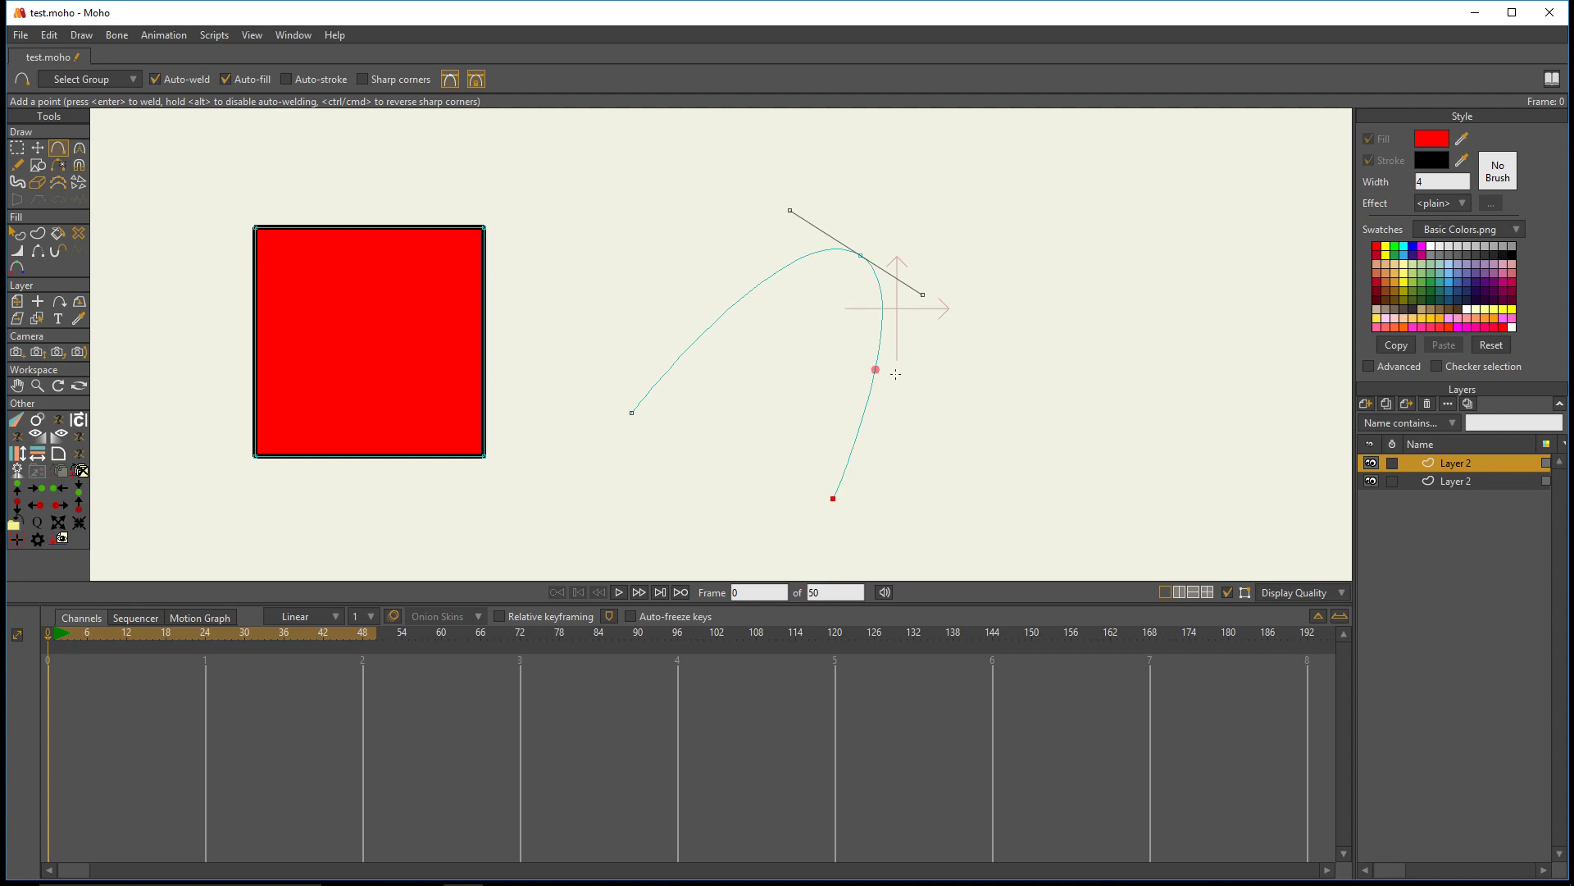
pyautogui.hotkey('ctrl', 'z')
pyautogui.hotkey('ctrl', 'z')
# - Select only the upper-left corner point of the red square using Select Points in lasso mode
pyautogui.scroll(2, 363, 253)
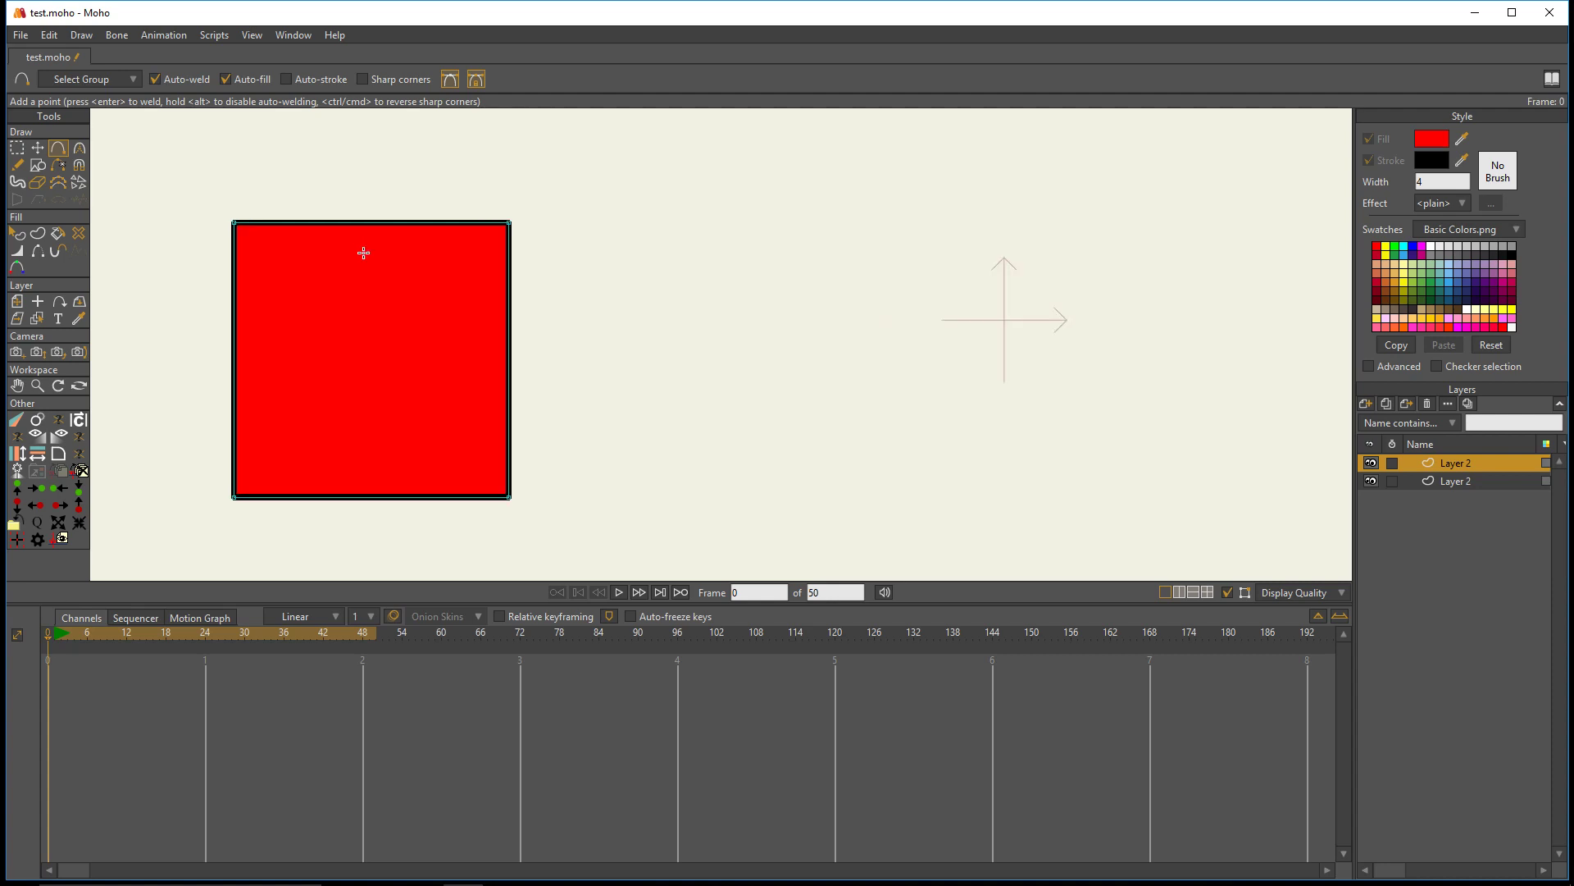
pyautogui.moveTo(400, 283); pyautogui.dragTo(669, 275)
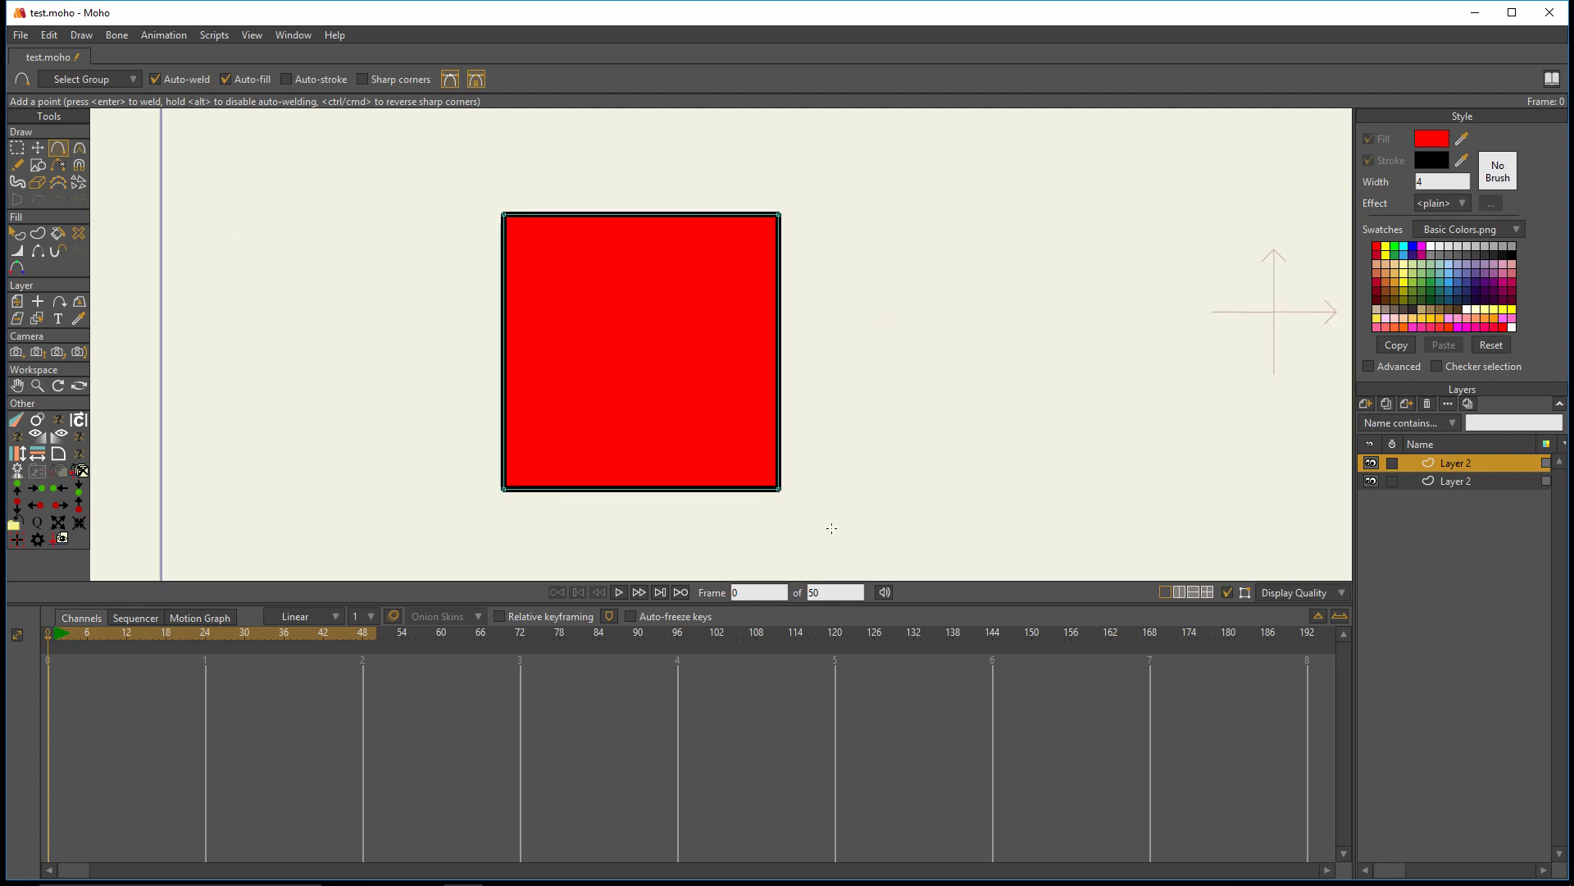
pyautogui.moveTo(921, 319); pyautogui.dragTo(831, 329)
pyautogui.moveTo(689, 385); pyautogui.dragTo(735, 379)
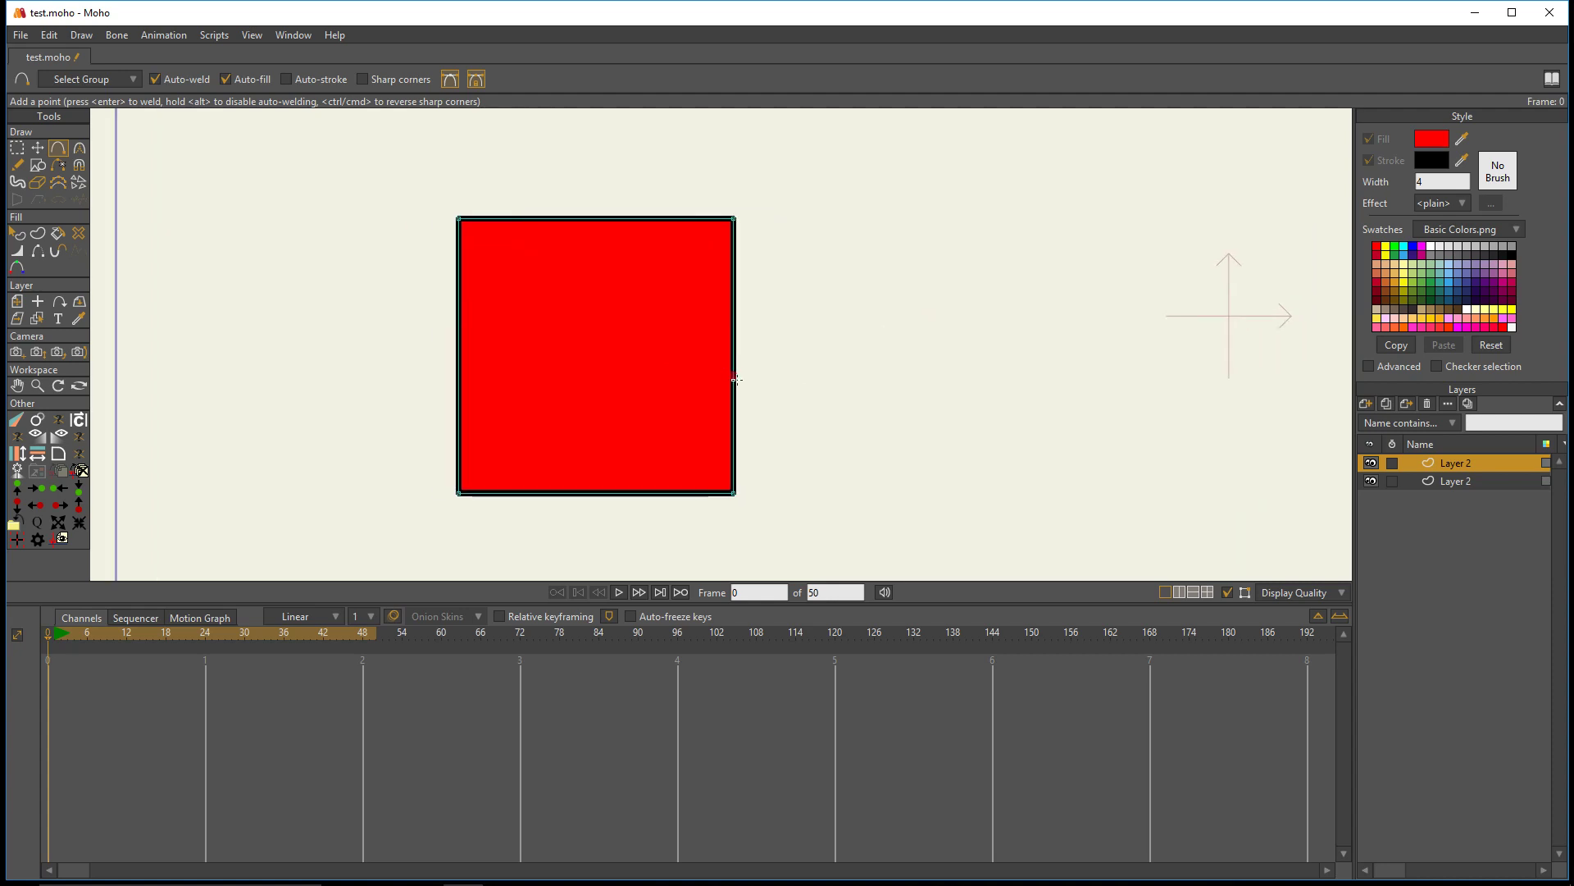
pyautogui.click(18, 148)
pyautogui.moveTo(471, 166)
pyautogui.mouseDown()
pyautogui.moveTo(601, 241)
pyautogui.moveTo(471, 172)
pyautogui.mouseUp()
pyautogui.moveTo(308, 291); pyautogui.dragTo(571, 209)
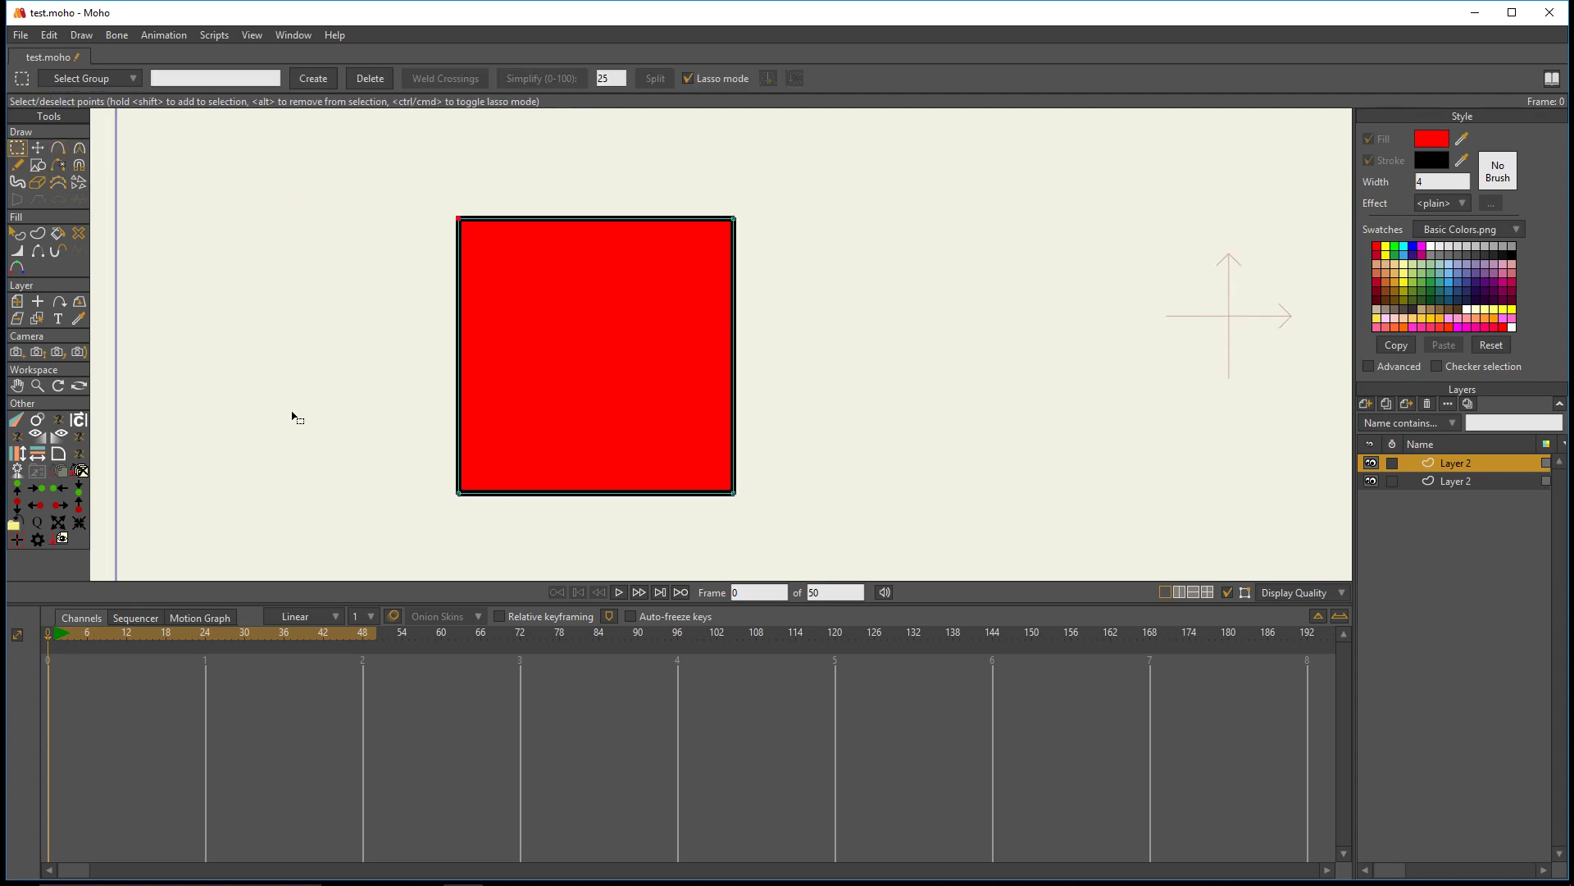
pyautogui.moveTo(411, 167)
pyautogui.mouseDown()
pyautogui.moveTo(525, 184)
pyautogui.moveTo(484, 305)
pyautogui.moveTo(408, 176)
pyautogui.mouseUp()
# - Try Round Corners in Inverted and Straight modes on the square's upper-left corner, undoing each result
pyautogui.click(59, 457)
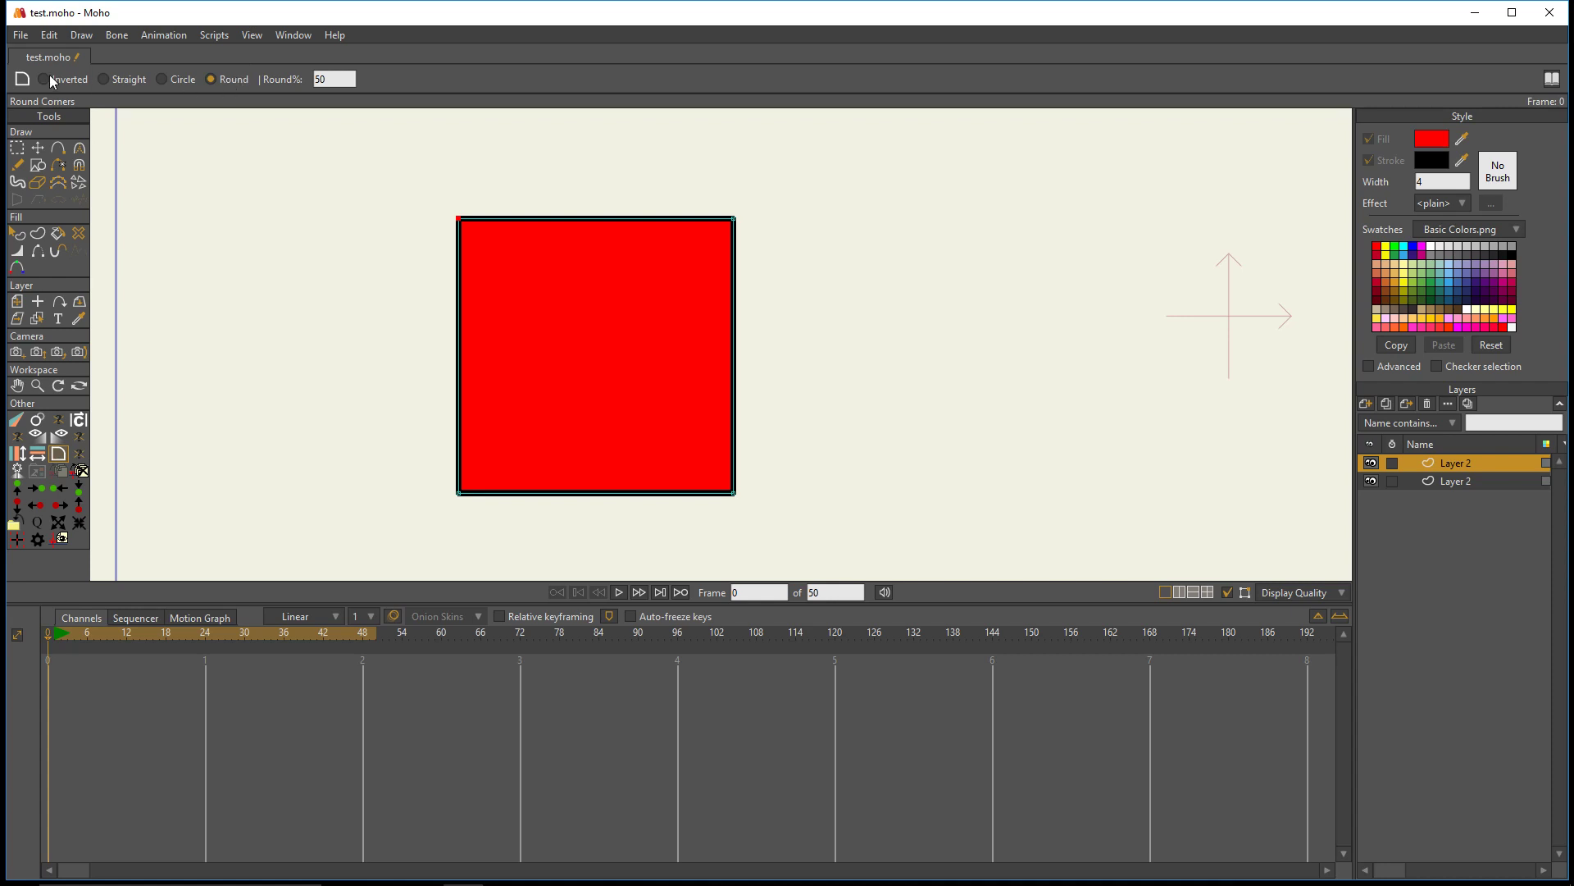
pyautogui.click(104, 79)
pyautogui.click(236, 82)
pyautogui.click(164, 78)
pyautogui.moveTo(465, 223); pyautogui.dragTo(276, 162)
pyautogui.moveTo(466, 221); pyautogui.dragTo(594, 291)
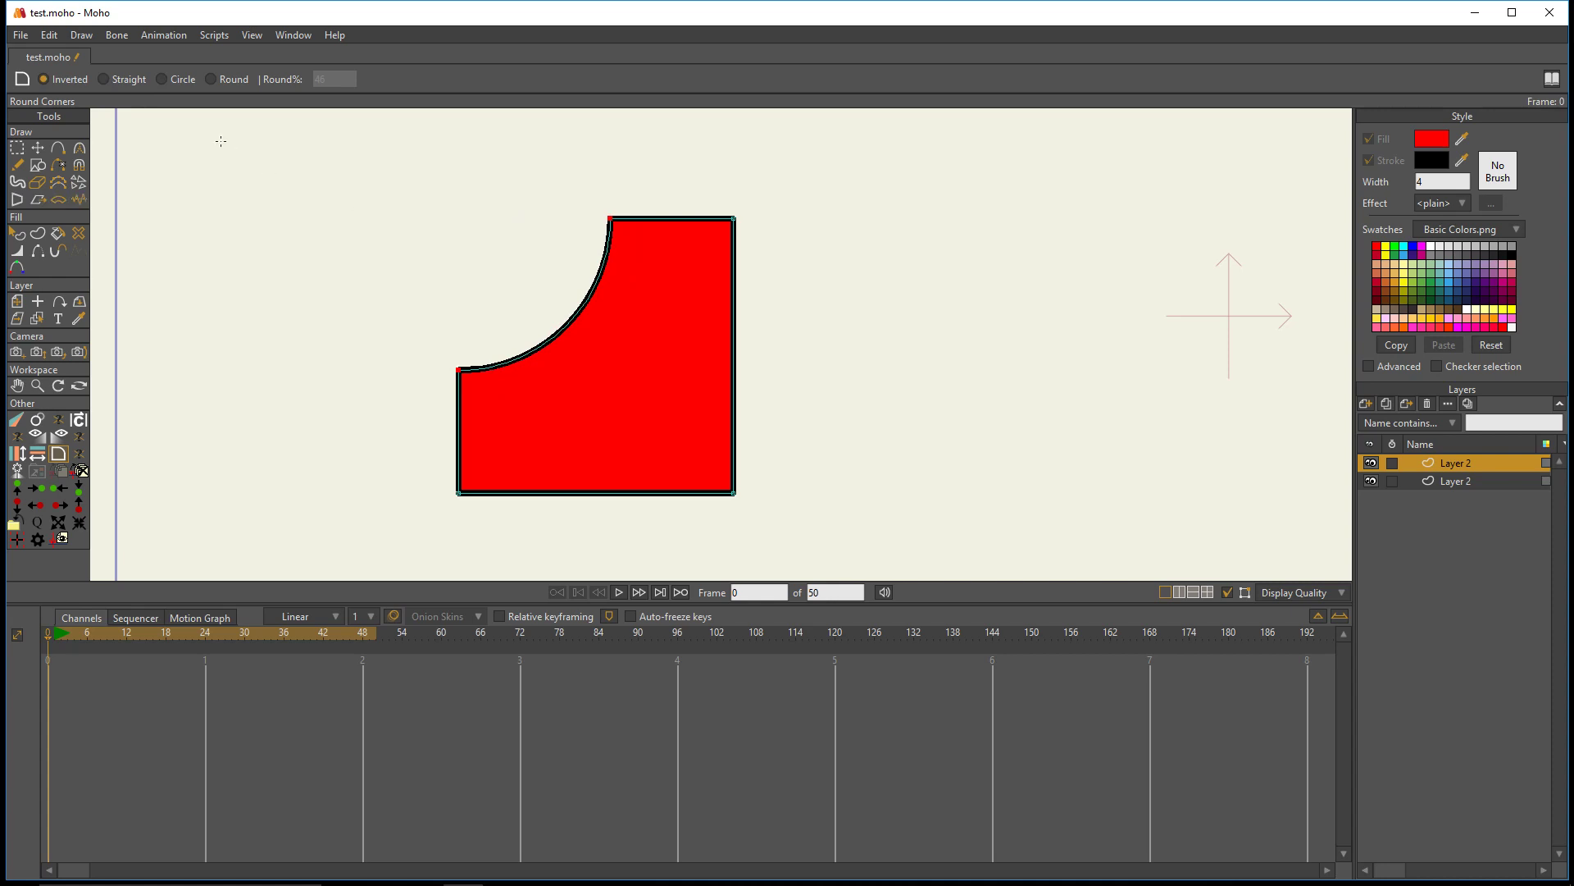
pyautogui.hotkey('ctrl', 'z')
pyautogui.moveTo(485, 234); pyautogui.dragTo(636, 320)
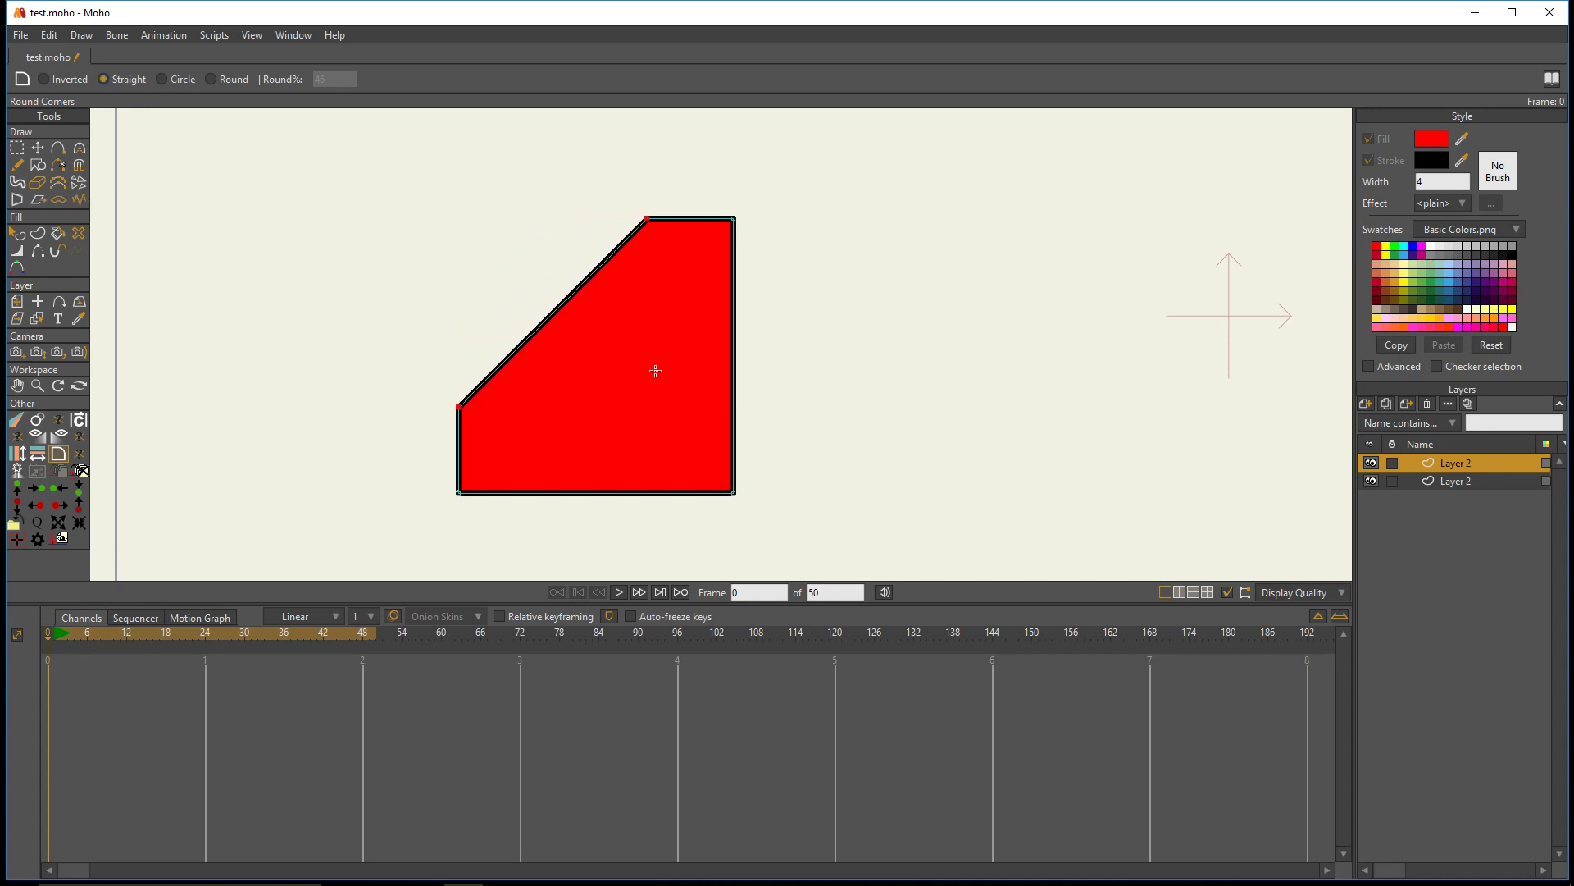
pyautogui.hotkey('ctrl', 'z')
# - Try Round mode on the square's upper-left corner with different Round% values, including 24, undoing each result
pyautogui.click(238, 81)
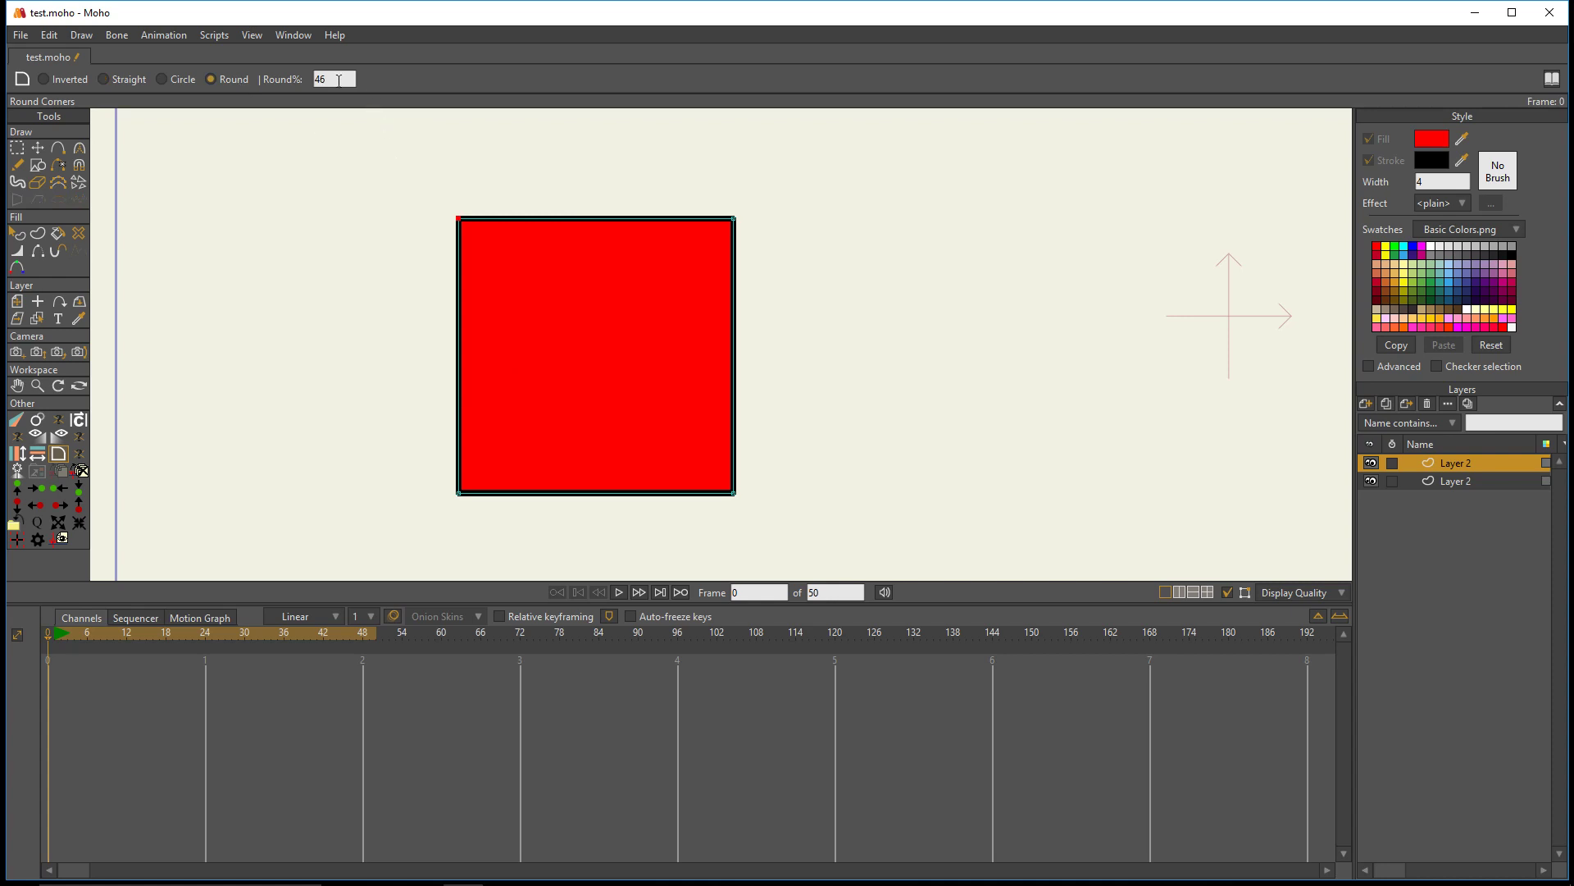
pyautogui.moveTo(476, 220); pyautogui.dragTo(600, 281)
pyautogui.hotkey('ctrl', 'z')
pyautogui.moveTo(495, 228); pyautogui.dragTo(629, 306)
pyautogui.hotkey('ctrl', 'z')
pyautogui.moveTo(497, 239); pyautogui.dragTo(642, 312)
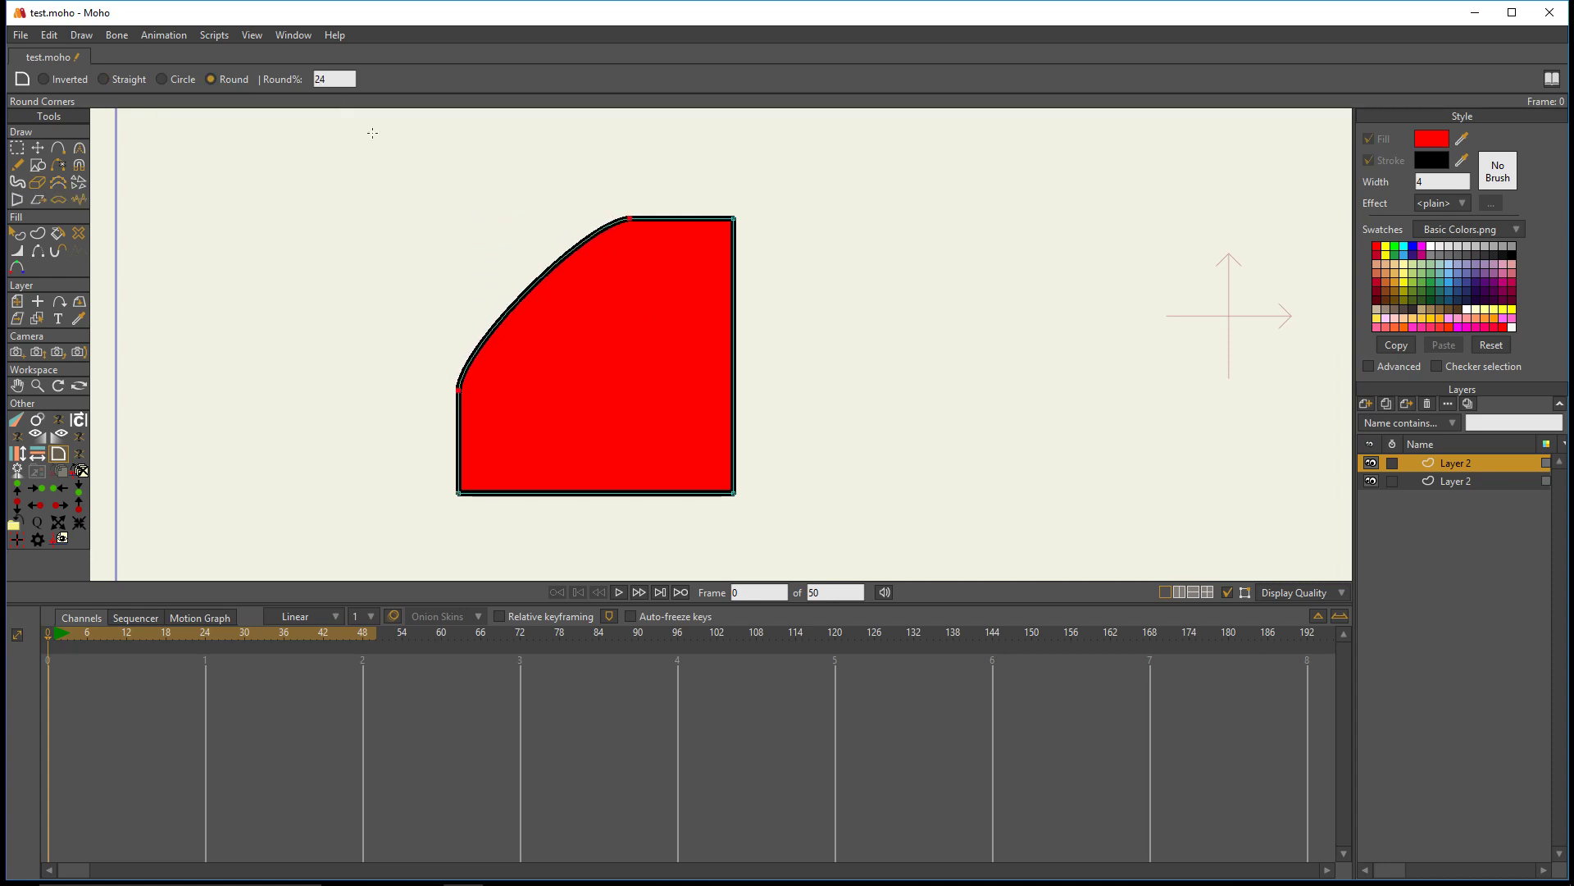
pyautogui.hotkey('ctrl', 'z')
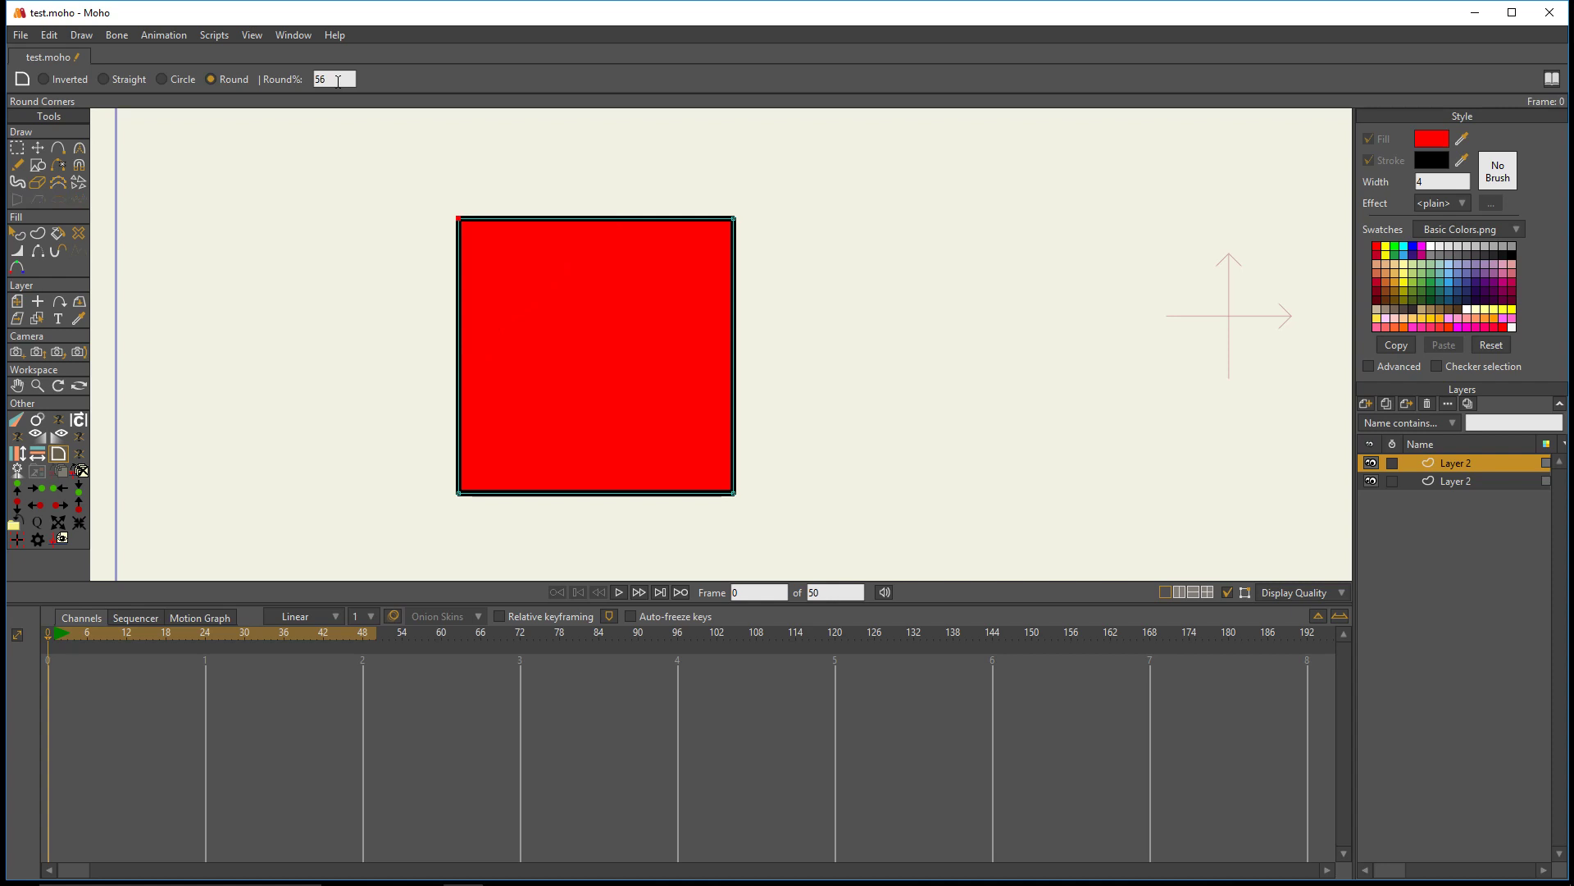
pyautogui.moveTo(476, 217); pyautogui.dragTo(650, 327)
pyautogui.hotkey('ctrl', 'z')
# - Select all four corner points of the square and cut deep concave corners with Round Corners in Inverted mode
pyautogui.click(16, 149)
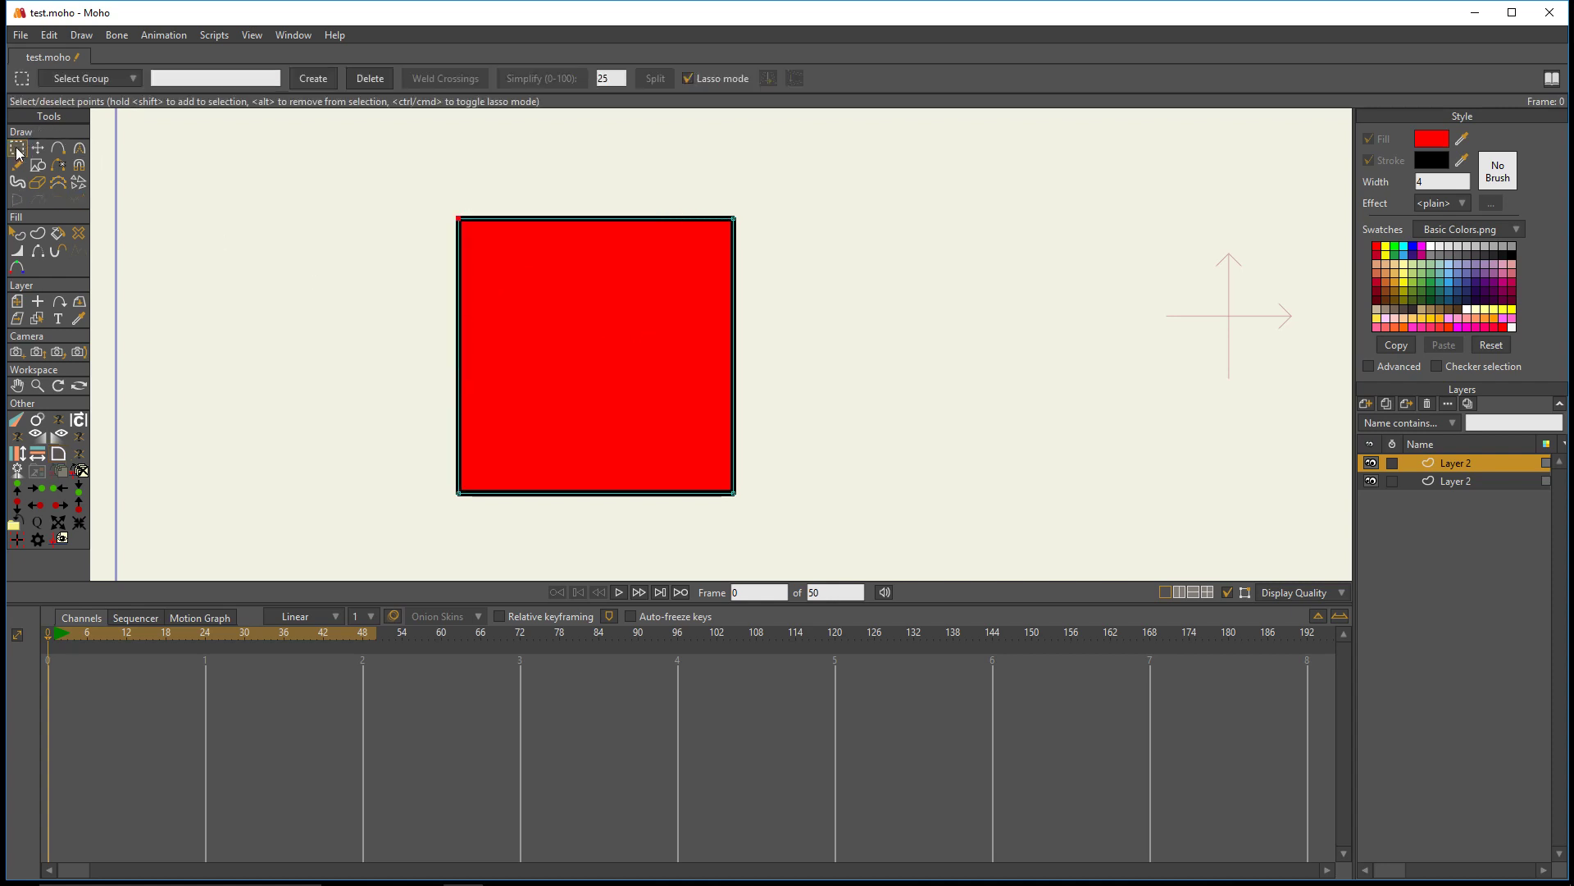
pyautogui.moveTo(383, 173)
pyautogui.mouseDown()
pyautogui.moveTo(921, 475)
pyautogui.moveTo(460, 149)
pyautogui.mouseUp()
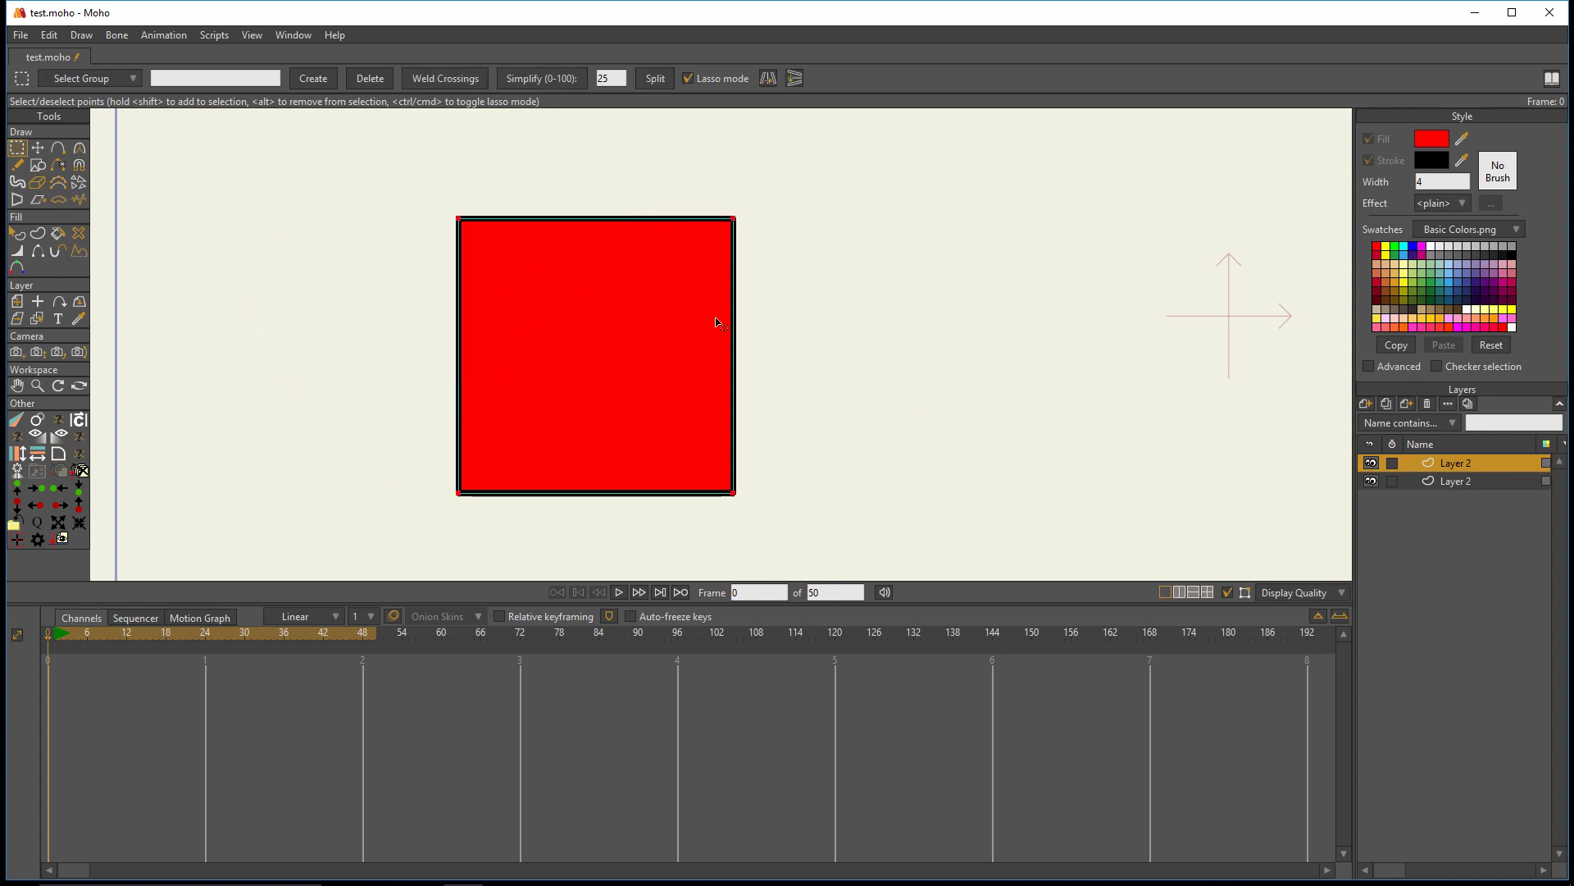
pyautogui.moveTo(341, 197)
pyautogui.mouseDown()
pyautogui.moveTo(766, 165)
pyautogui.moveTo(468, 573)
pyautogui.moveTo(390, 193)
pyautogui.mouseUp()
pyautogui.click(58, 456)
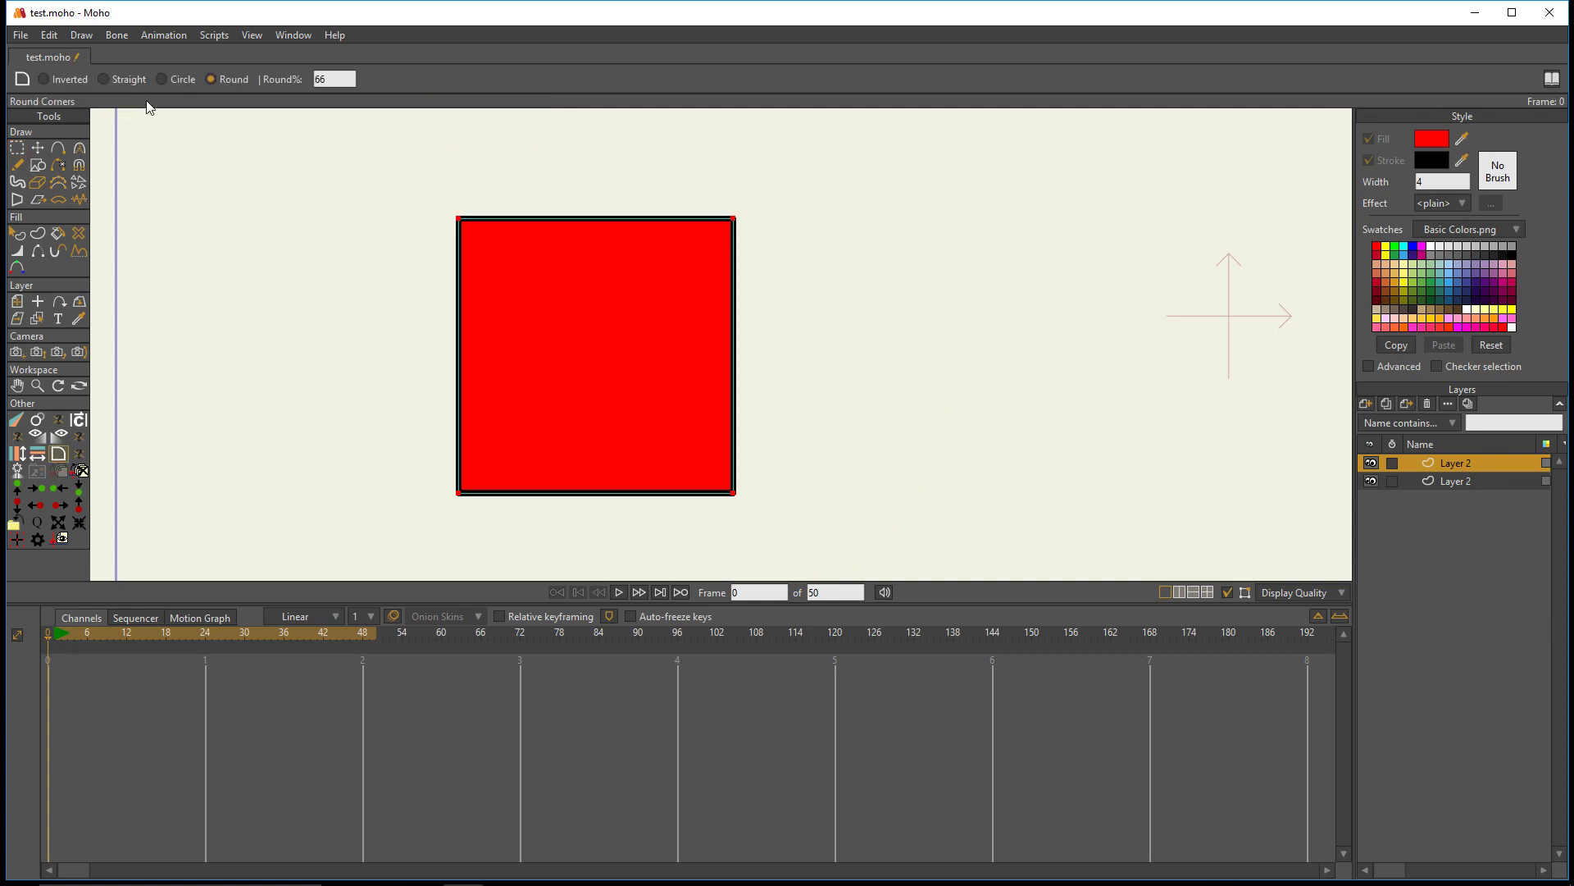
pyautogui.click(80, 80)
pyautogui.moveTo(754, 220); pyautogui.dragTo(865, 255)
# - Draw a large unfilled five-pointed star with Draw Shape and move it clear of the red shape
pyautogui.scroll(-1, 715, 238)
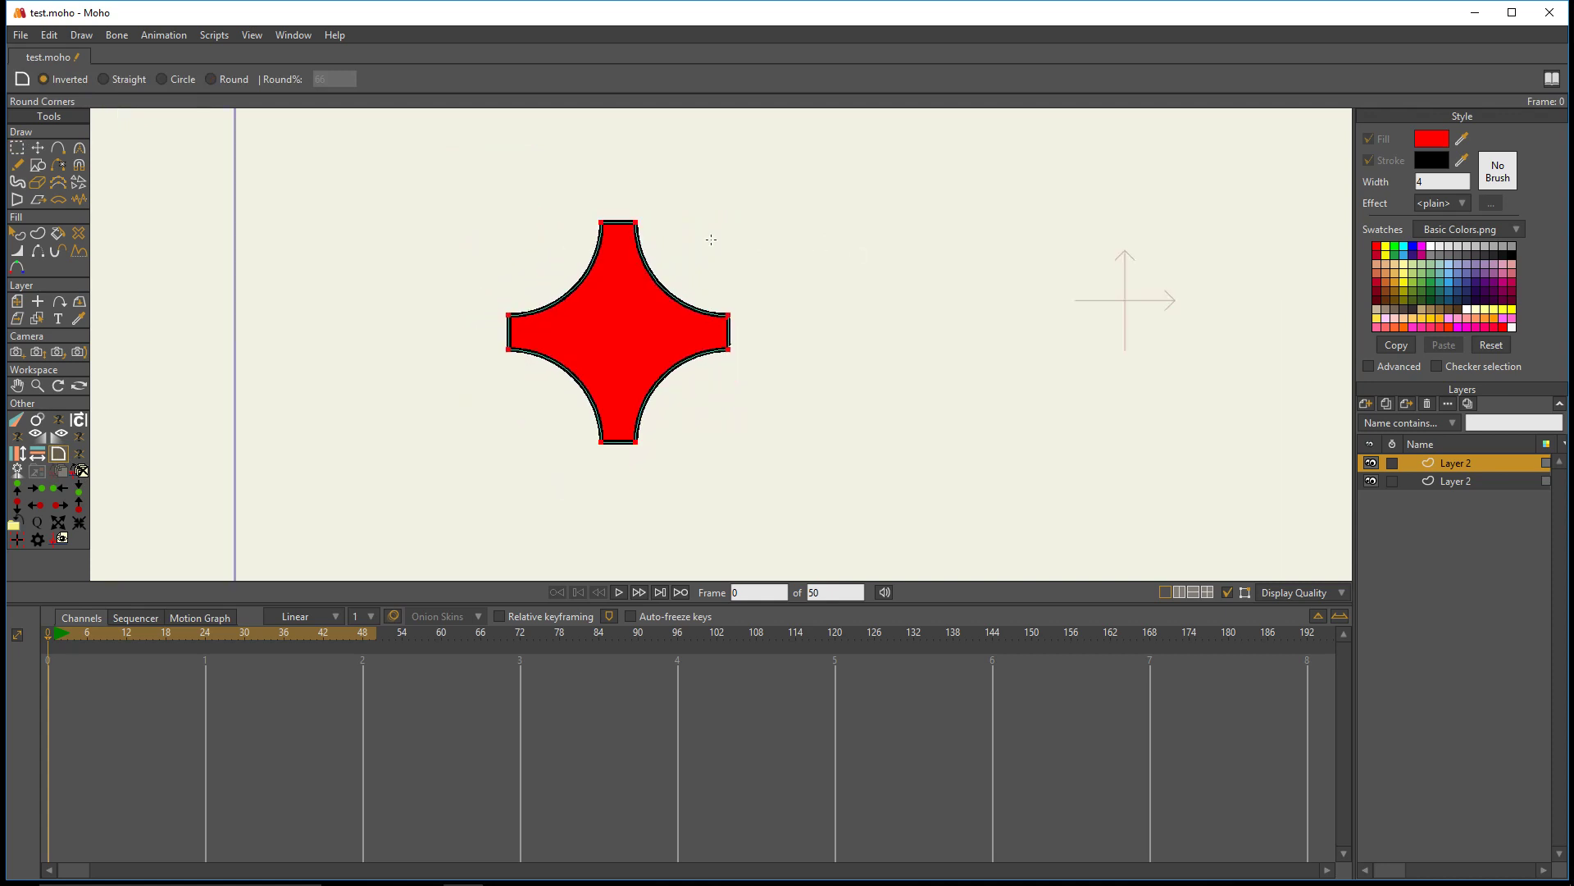
pyautogui.moveTo(714, 239); pyautogui.dragTo(417, 230)
pyautogui.click(39, 166)
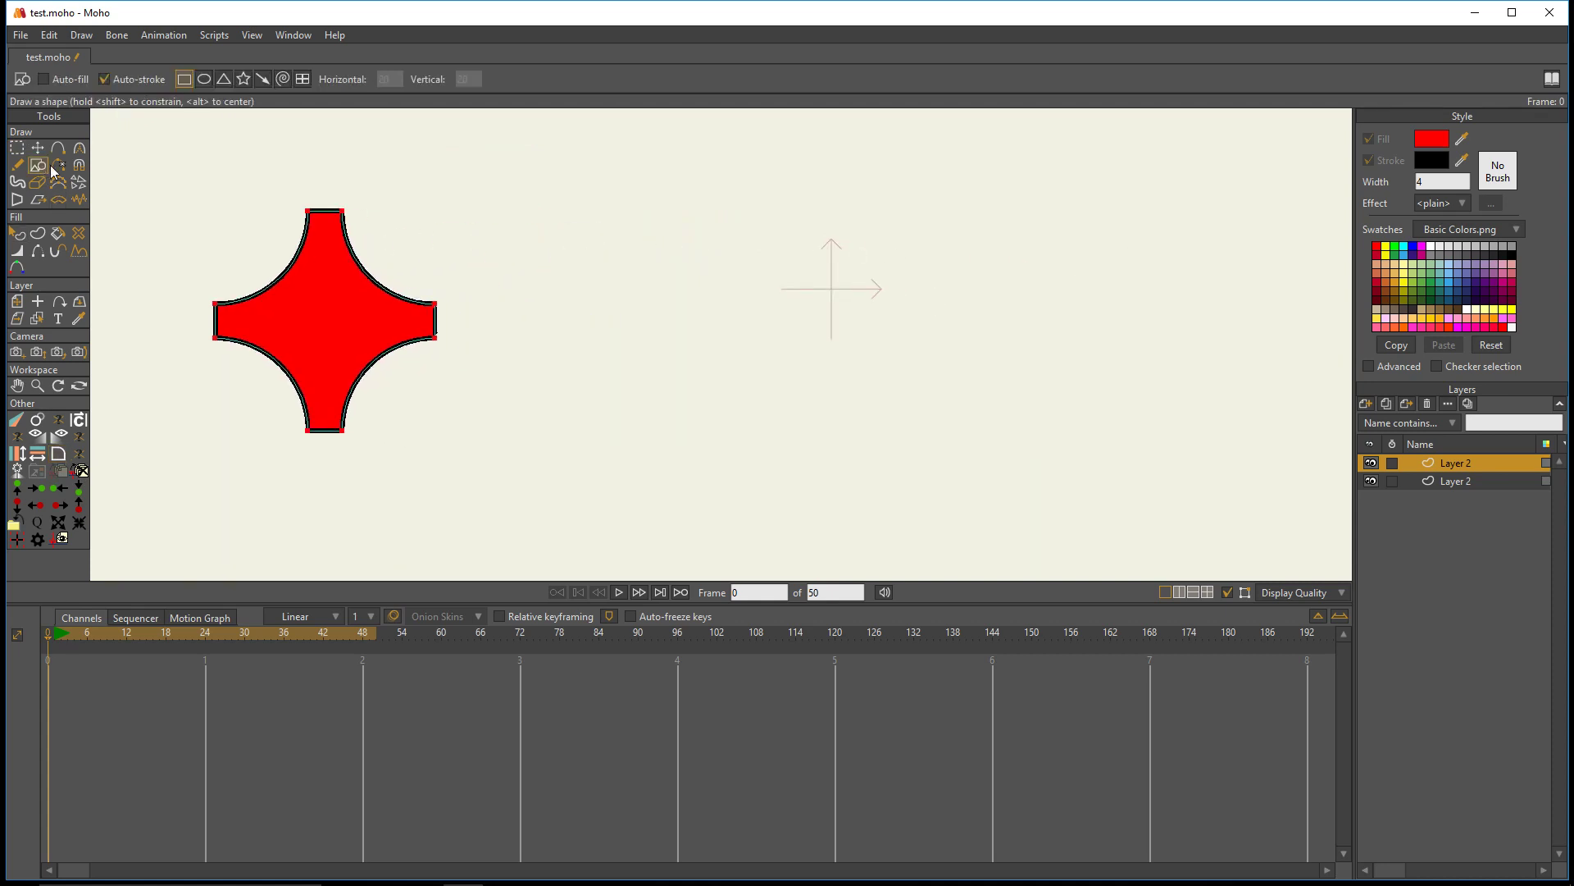
pyautogui.click(243, 79)
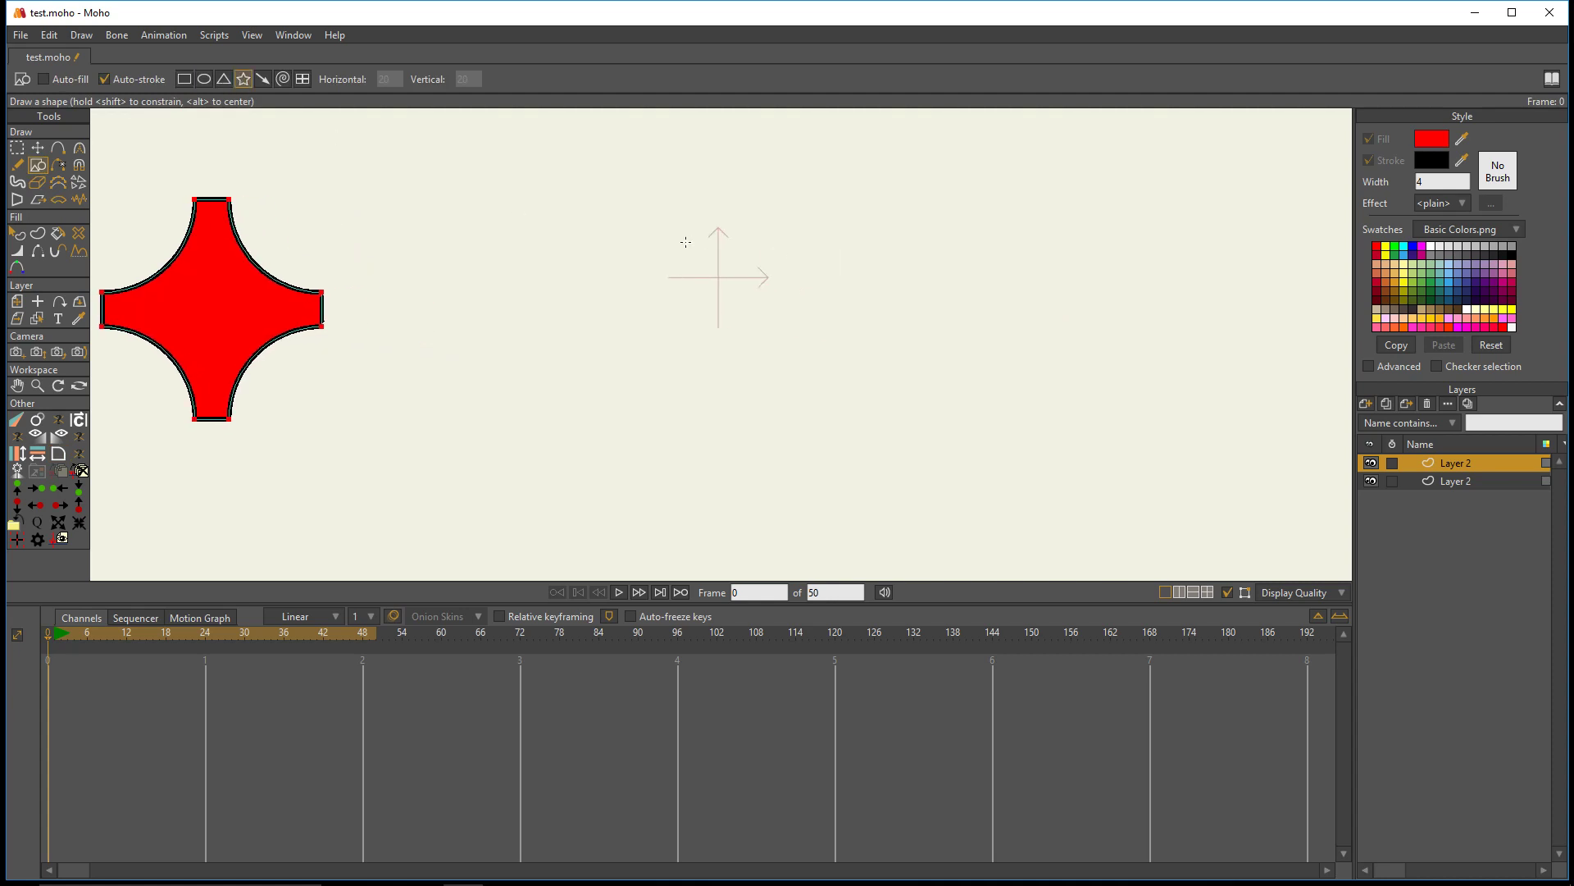
pyautogui.moveTo(603, 239); pyautogui.dragTo(728, 384)
pyautogui.scroll(1, 696, 337)
pyautogui.scroll(-2, 697, 337)
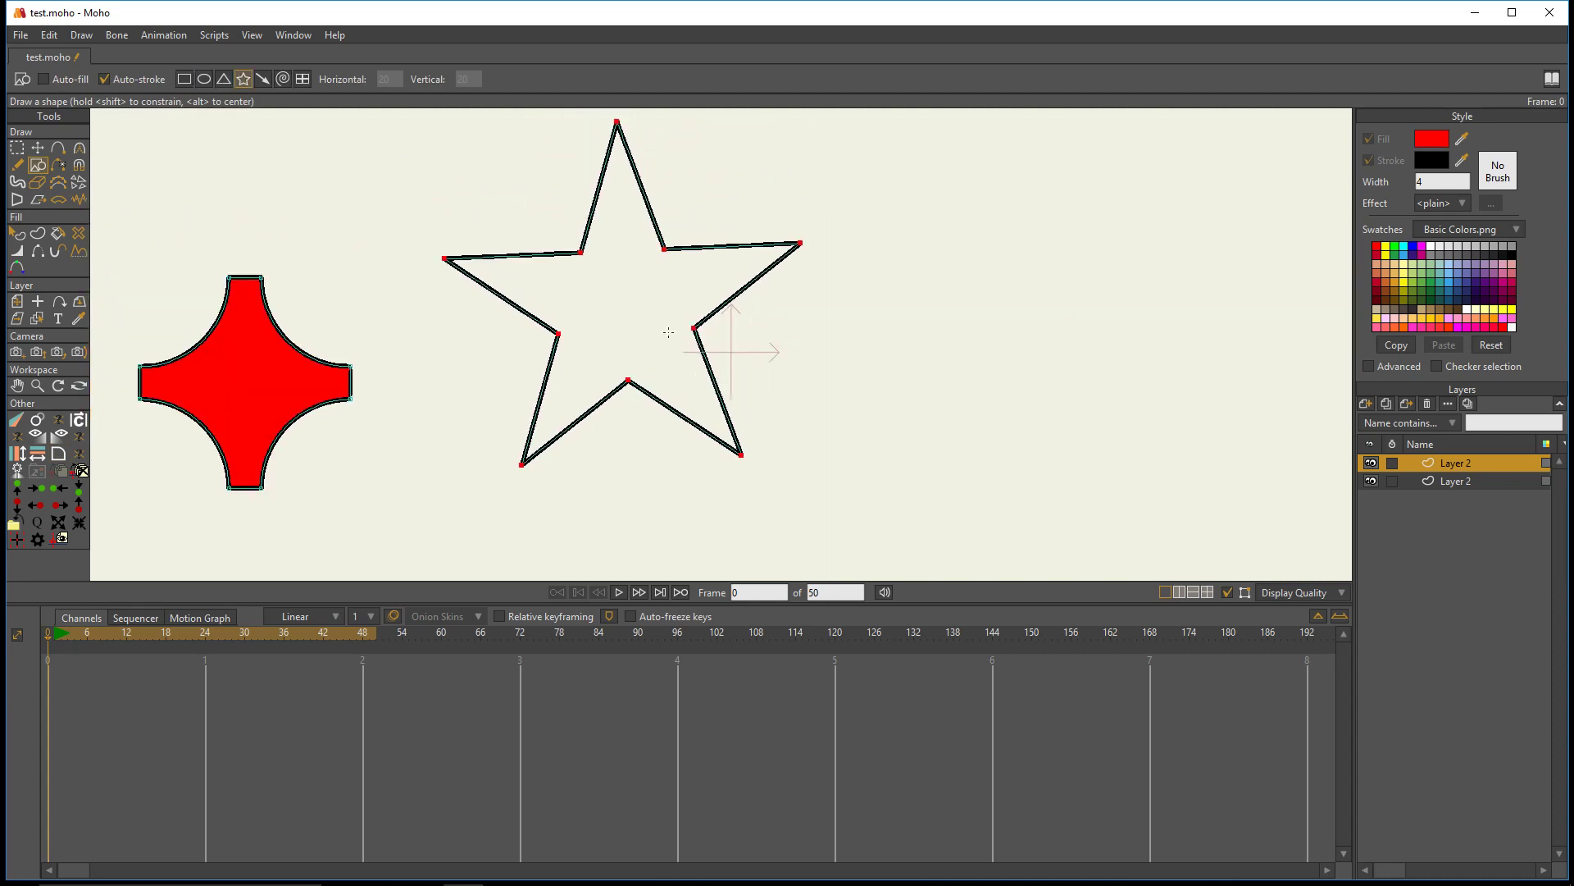
pyautogui.click(38, 148)
pyautogui.moveTo(603, 261); pyautogui.dragTo(732, 337)
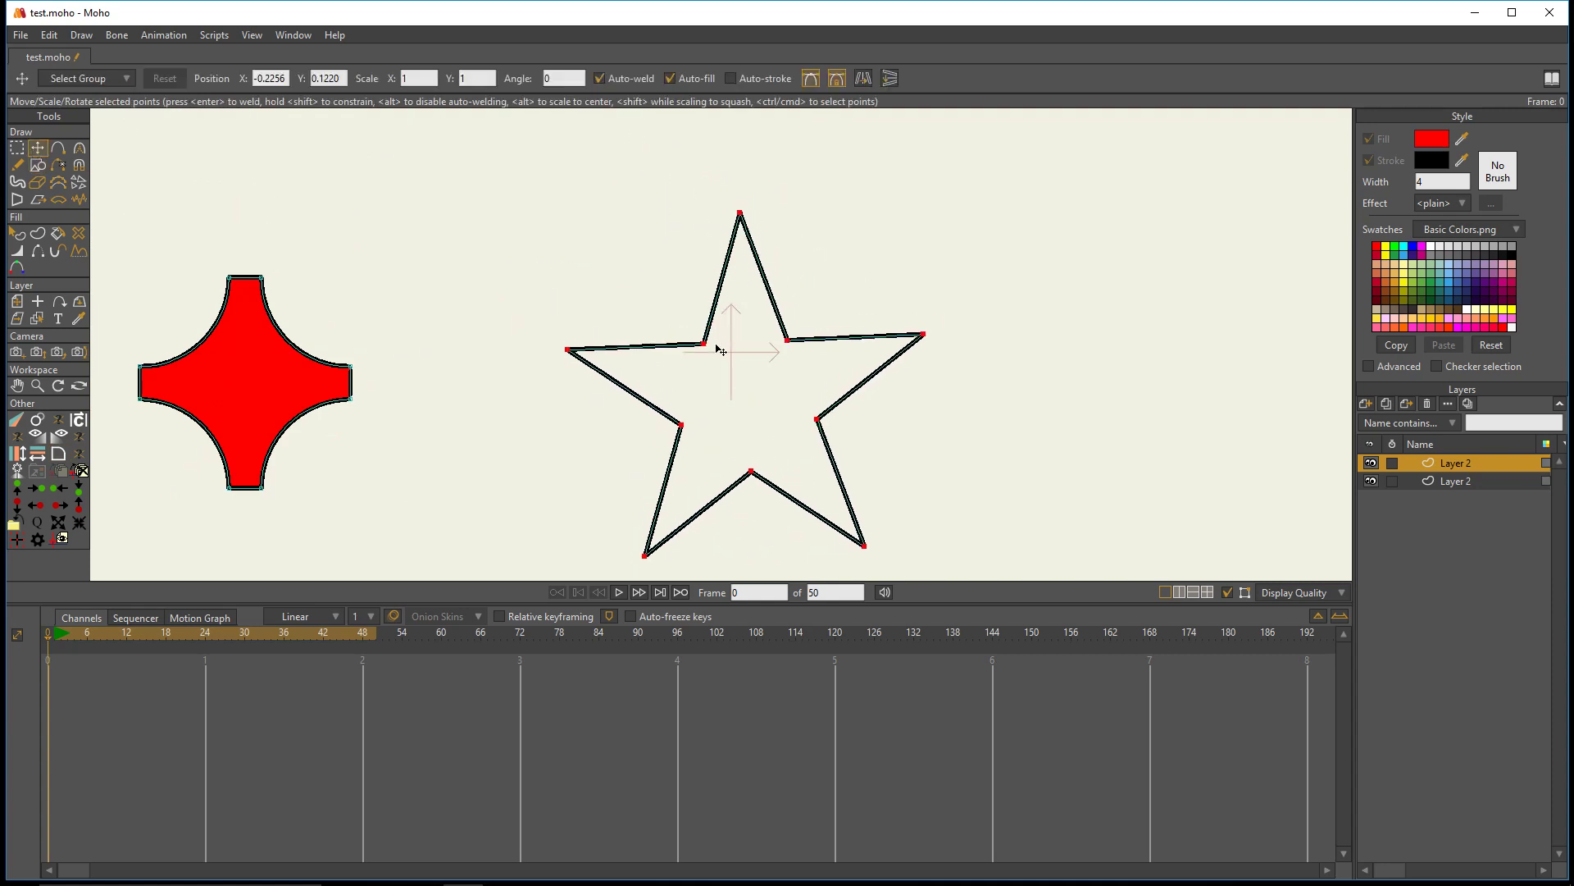
# - Turn on the star's fill, color it green from the swatches and deselect the shape
pyautogui.click(17, 148)
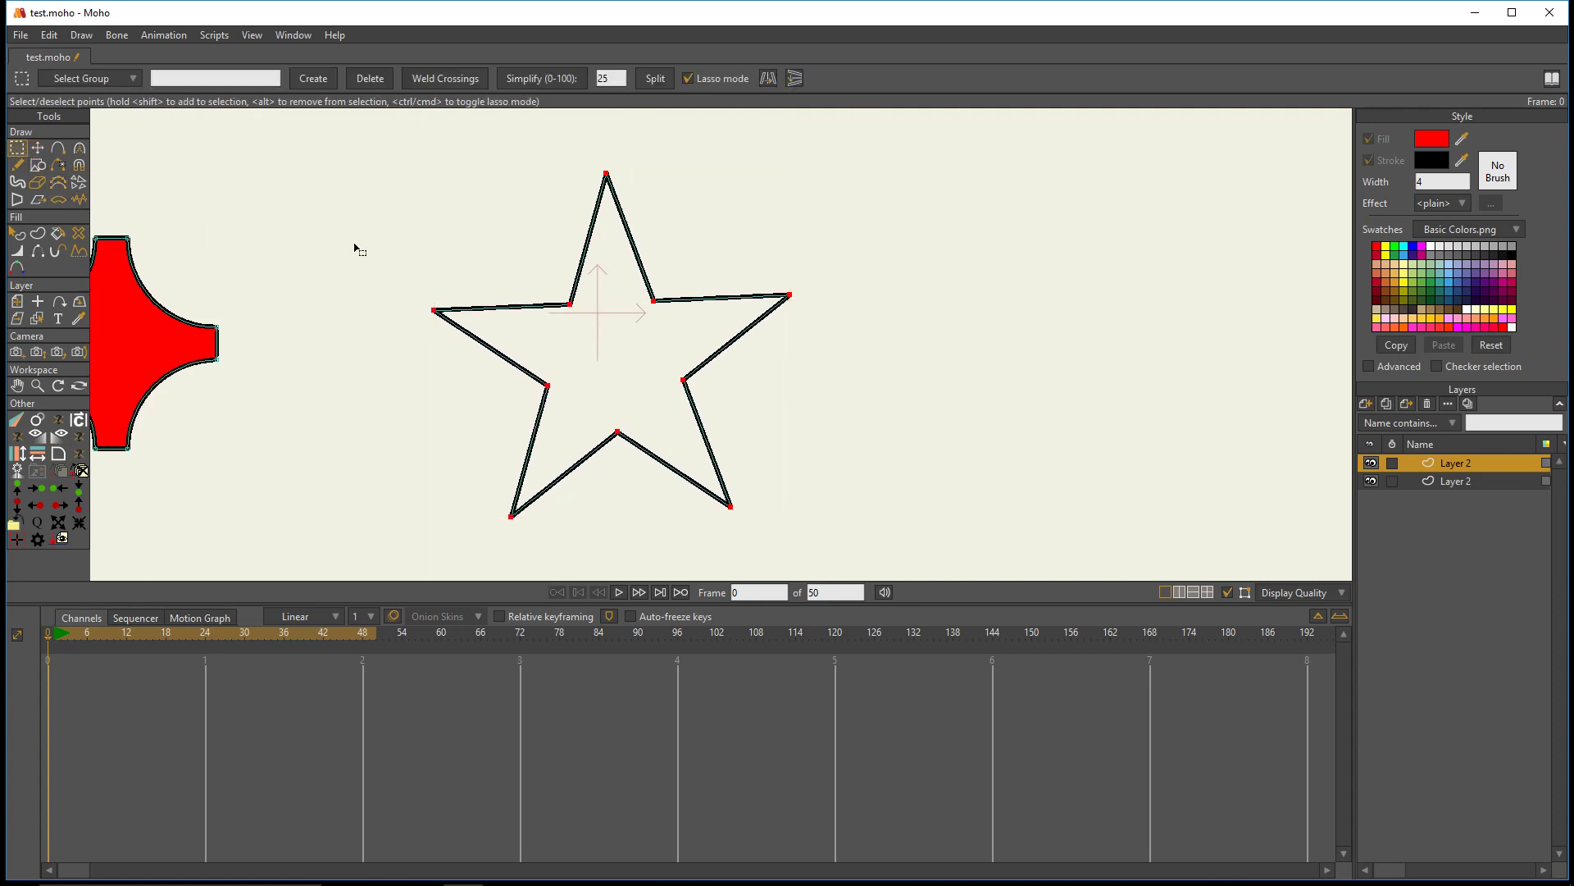
pyautogui.click(18, 235)
pyautogui.click(652, 295)
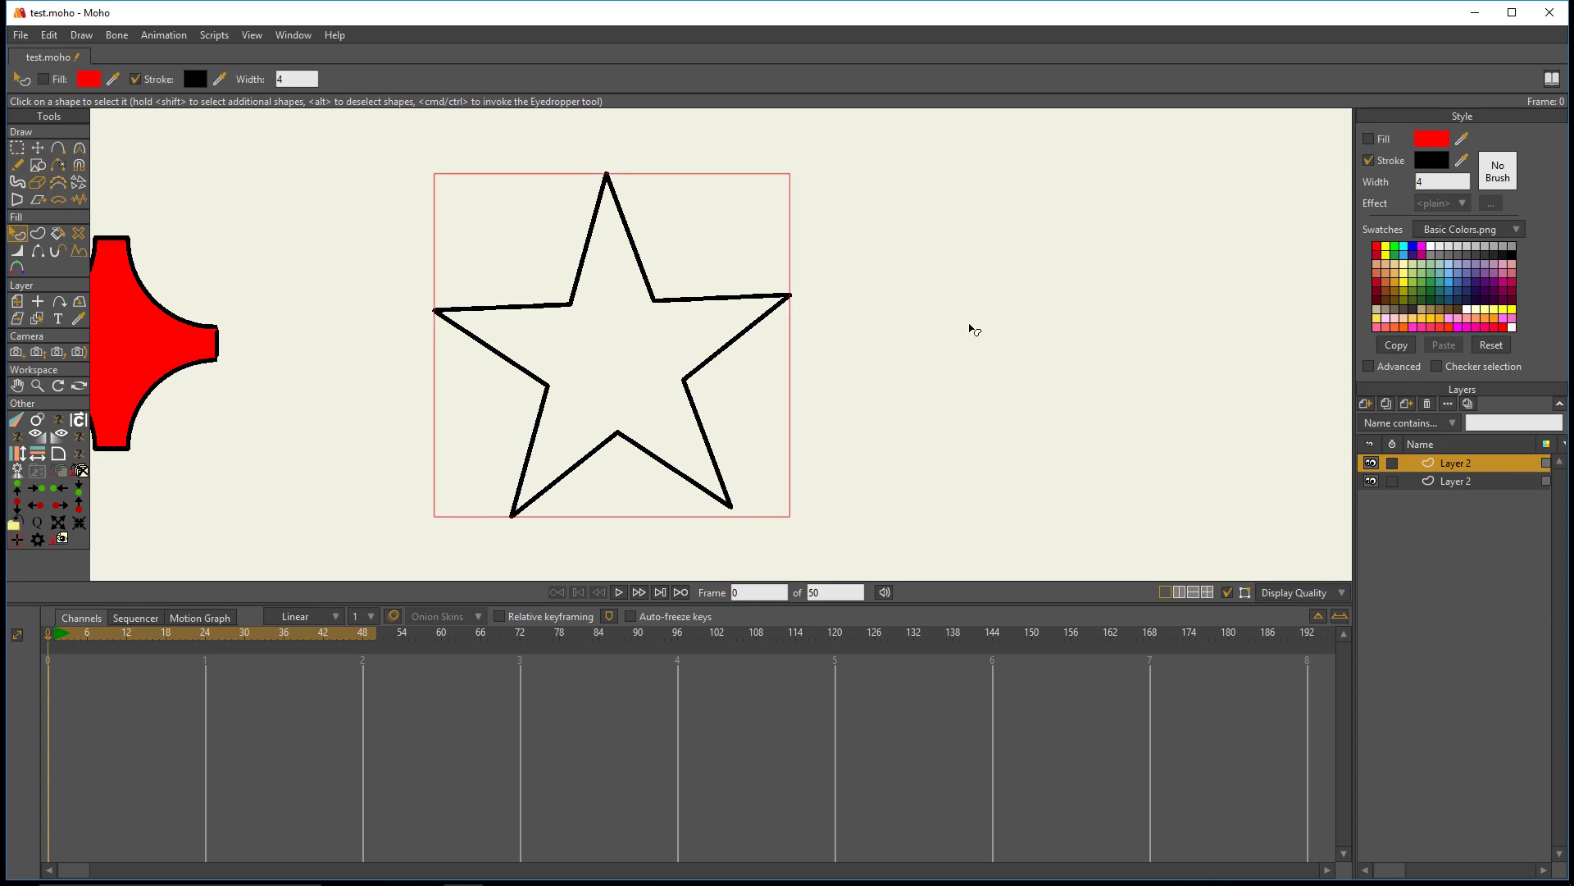
pyautogui.click(1369, 140)
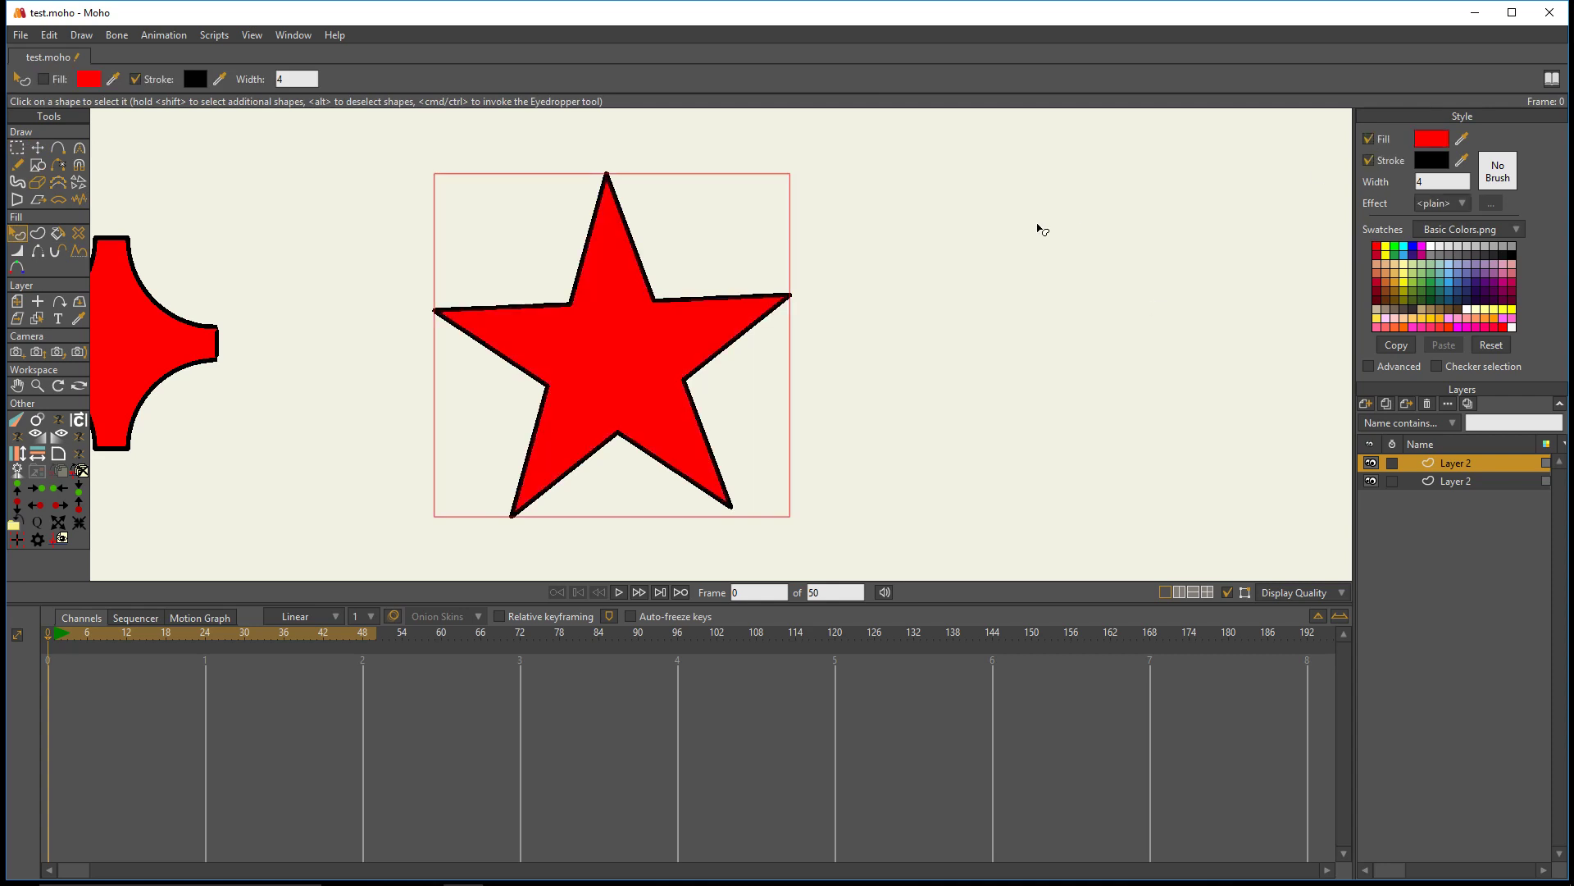
pyautogui.click(1398, 257)
pyautogui.click(995, 305)
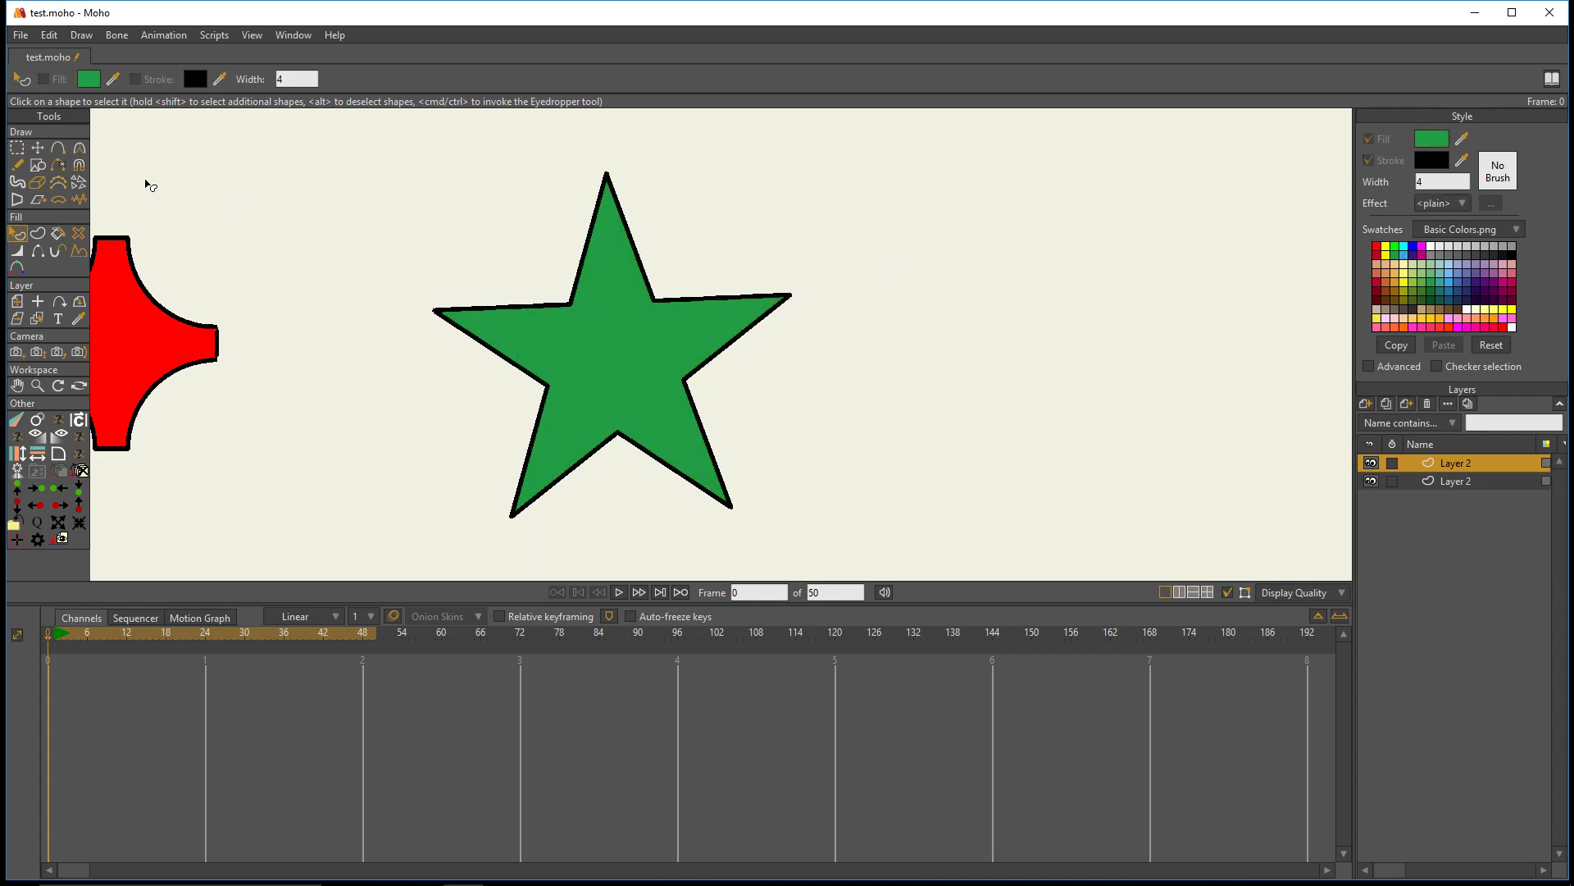
# - Select the star's five outer tip points and round them with Round Corners in Circle mode
pyautogui.click(18, 154)
pyautogui.moveTo(741, 144)
pyautogui.mouseDown()
pyautogui.moveTo(651, 183)
pyautogui.moveTo(502, 211)
pyautogui.moveTo(475, 306)
pyautogui.moveTo(492, 430)
pyautogui.moveTo(543, 493)
pyautogui.moveTo(674, 526)
pyautogui.moveTo(790, 384)
pyautogui.moveTo(745, 281)
pyautogui.moveTo(952, 306)
pyautogui.moveTo(730, 630)
pyautogui.moveTo(266, 436)
pyautogui.moveTo(347, 177)
pyautogui.moveTo(613, 131)
pyautogui.moveTo(742, 154)
pyautogui.mouseUp()
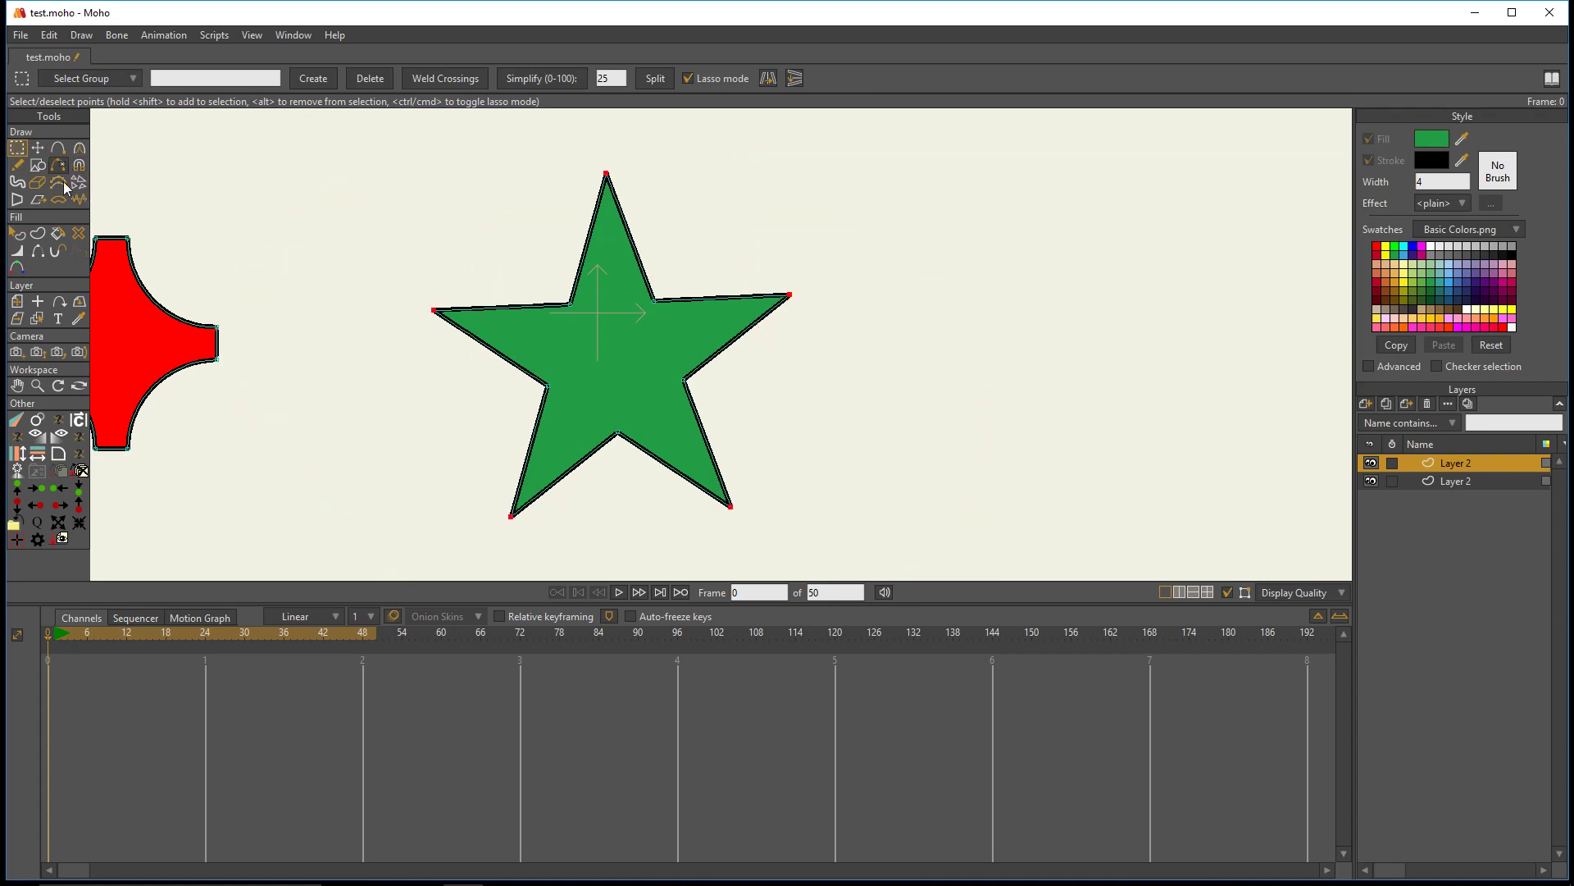
pyautogui.click(58, 453)
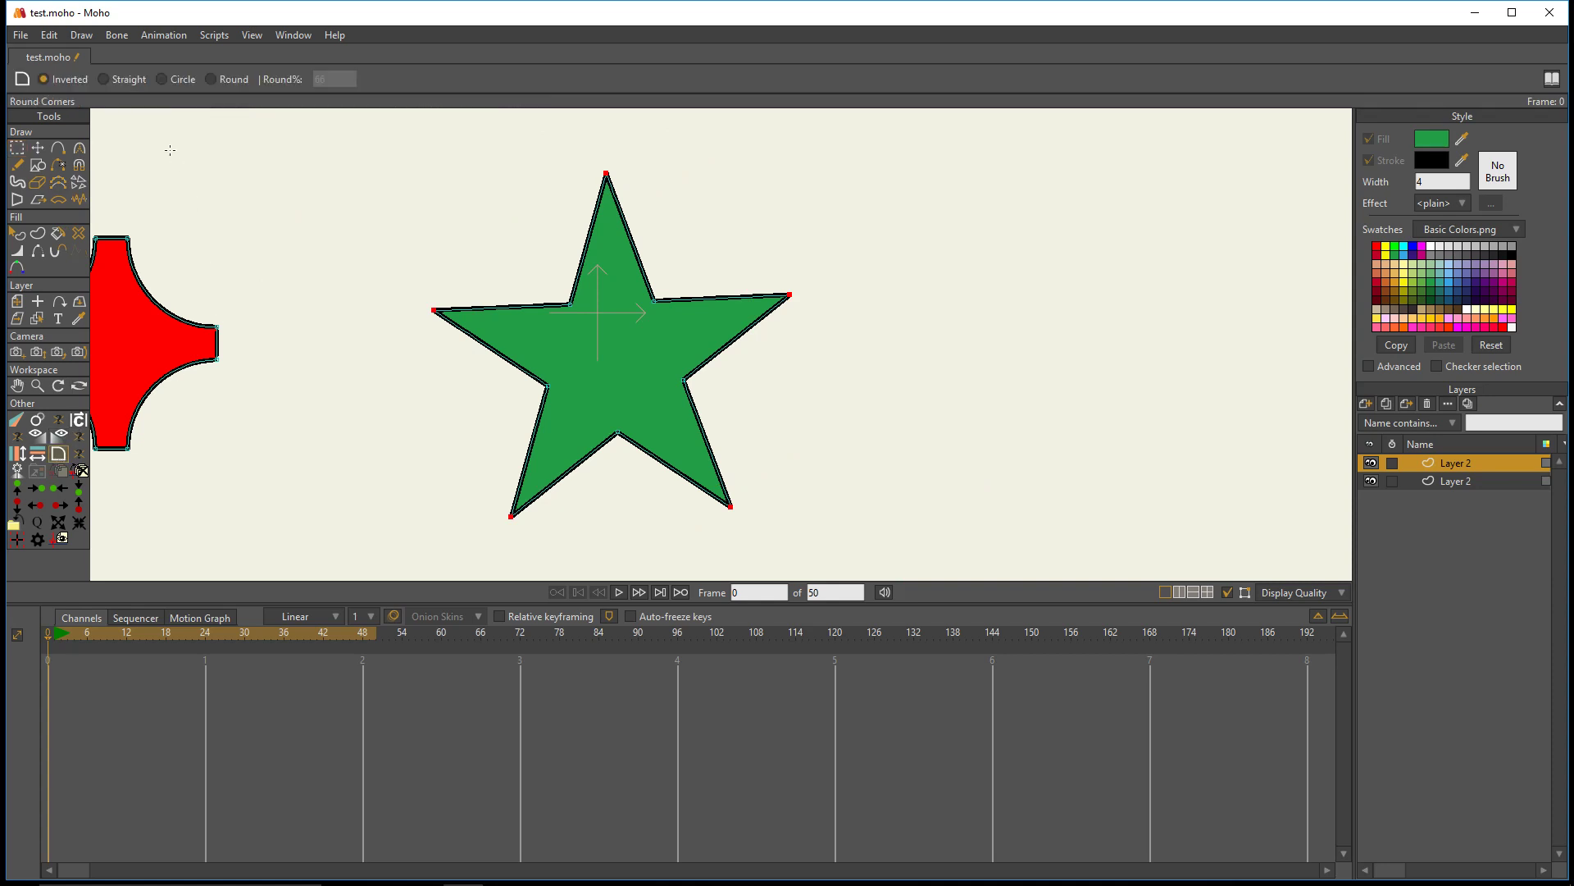
pyautogui.click(186, 79)
pyautogui.moveTo(641, 168); pyautogui.dragTo(580, 323)
# - Select the star's five inner points and bevel them with Round Corners in Straight mode
pyautogui.press('g')
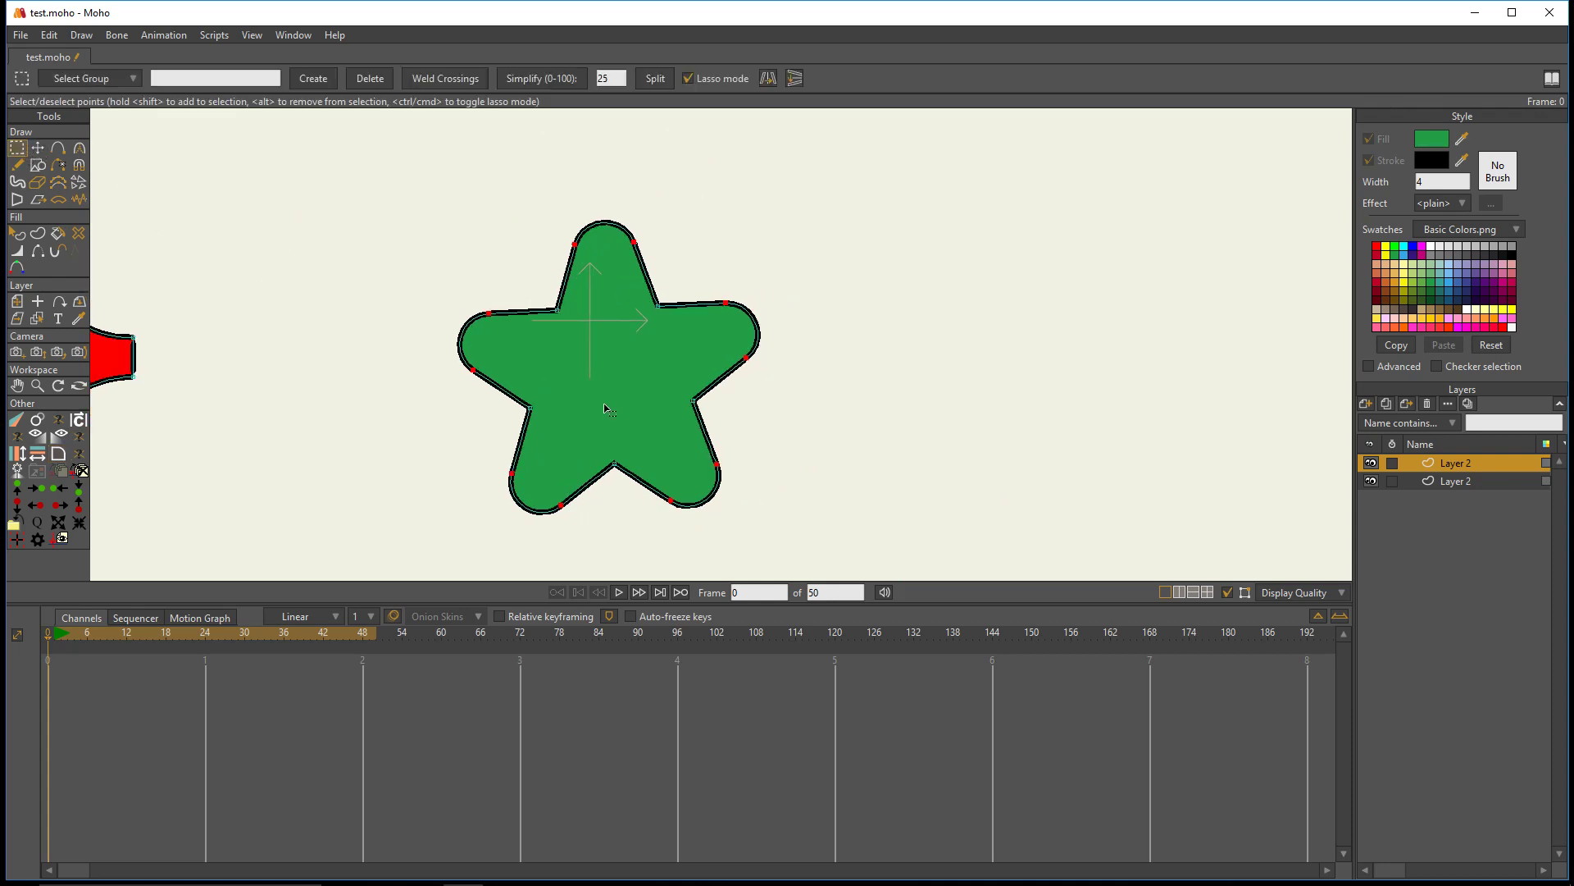
pyautogui.moveTo(699, 374)
pyautogui.mouseDown()
pyautogui.moveTo(674, 469)
pyautogui.moveTo(606, 490)
pyautogui.moveTo(530, 440)
pyautogui.moveTo(511, 388)
pyautogui.moveTo(522, 311)
pyautogui.moveTo(677, 282)
pyautogui.mouseUp()
pyautogui.moveTo(660, 373); pyautogui.dragTo(656, 370)
pyautogui.click(58, 453)
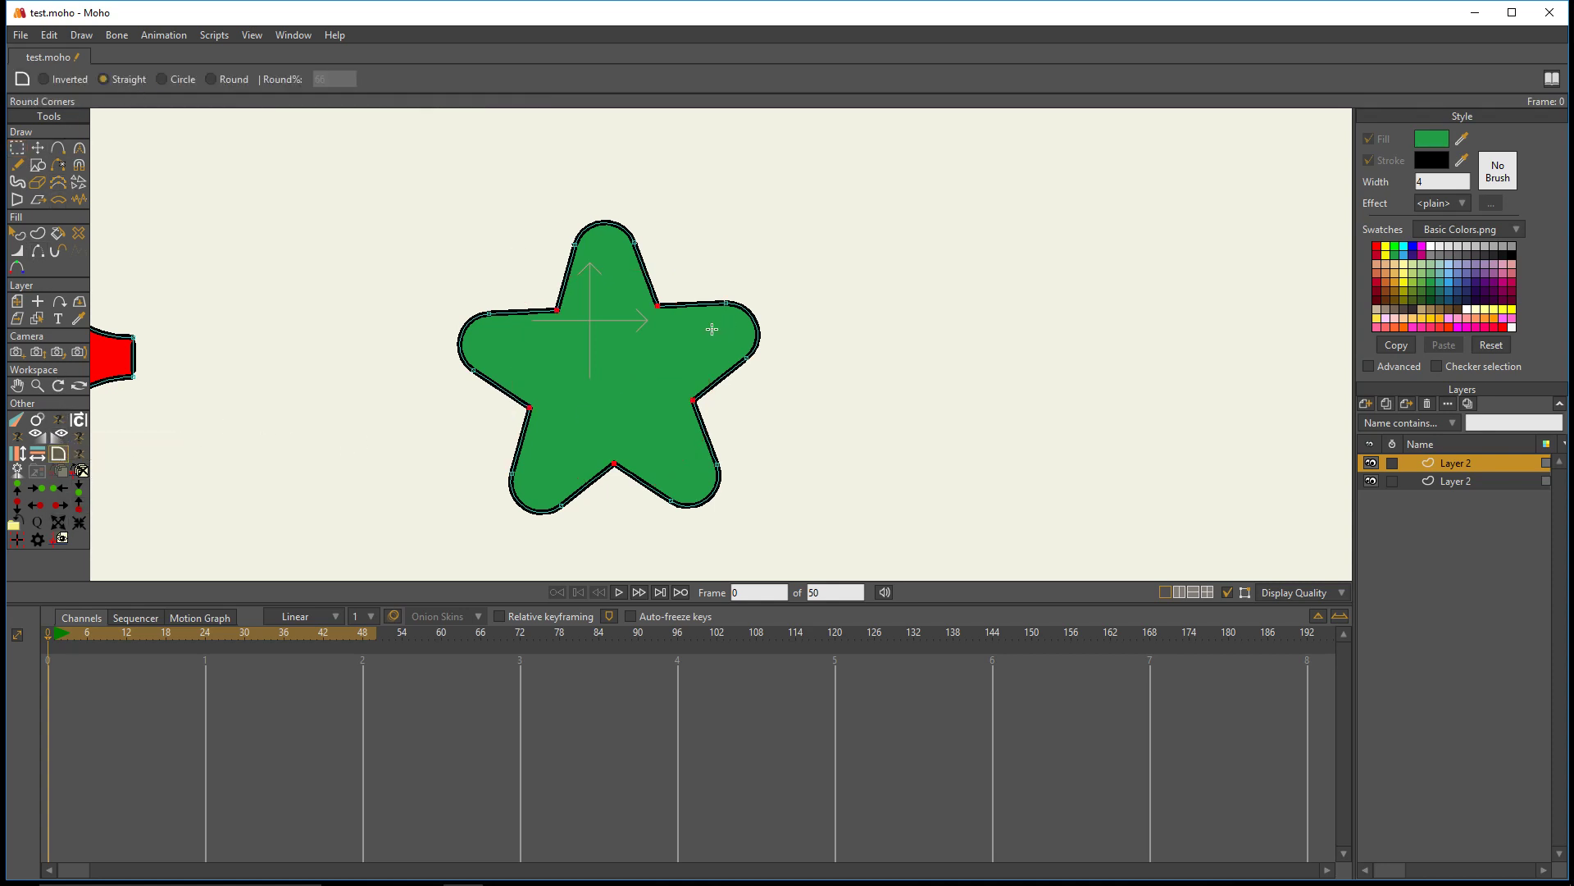
pyautogui.moveTo(726, 330); pyautogui.dragTo(763, 338)
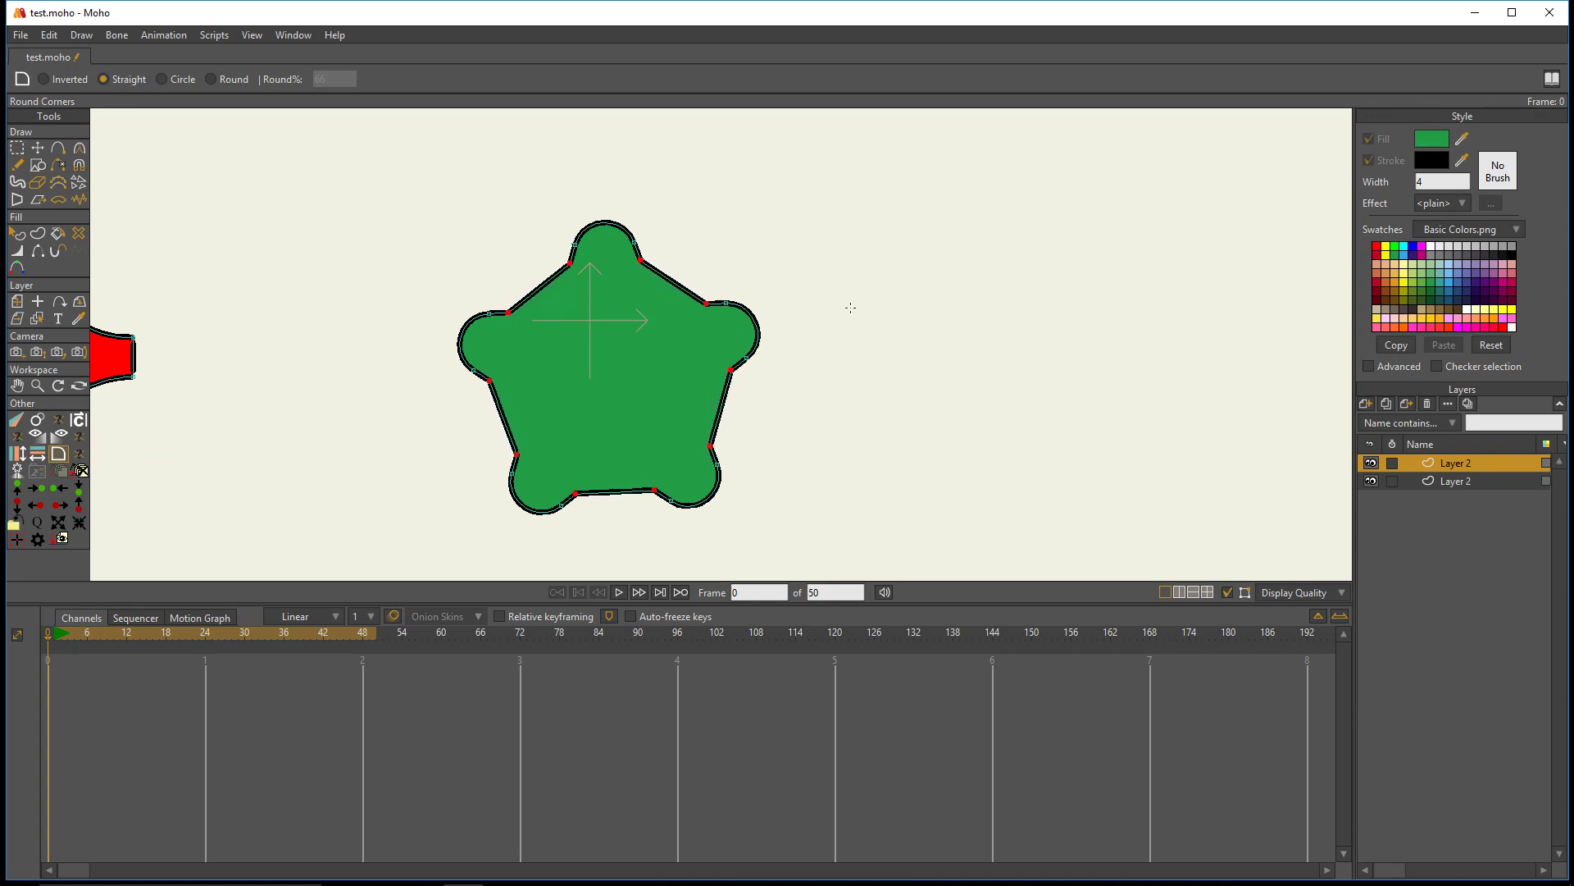
# - Draw an unfilled triangle with Draw Shape beside the green shape
pyautogui.scroll(-2, 850, 306)
pyautogui.moveTo(881, 287); pyautogui.dragTo(704, 250)
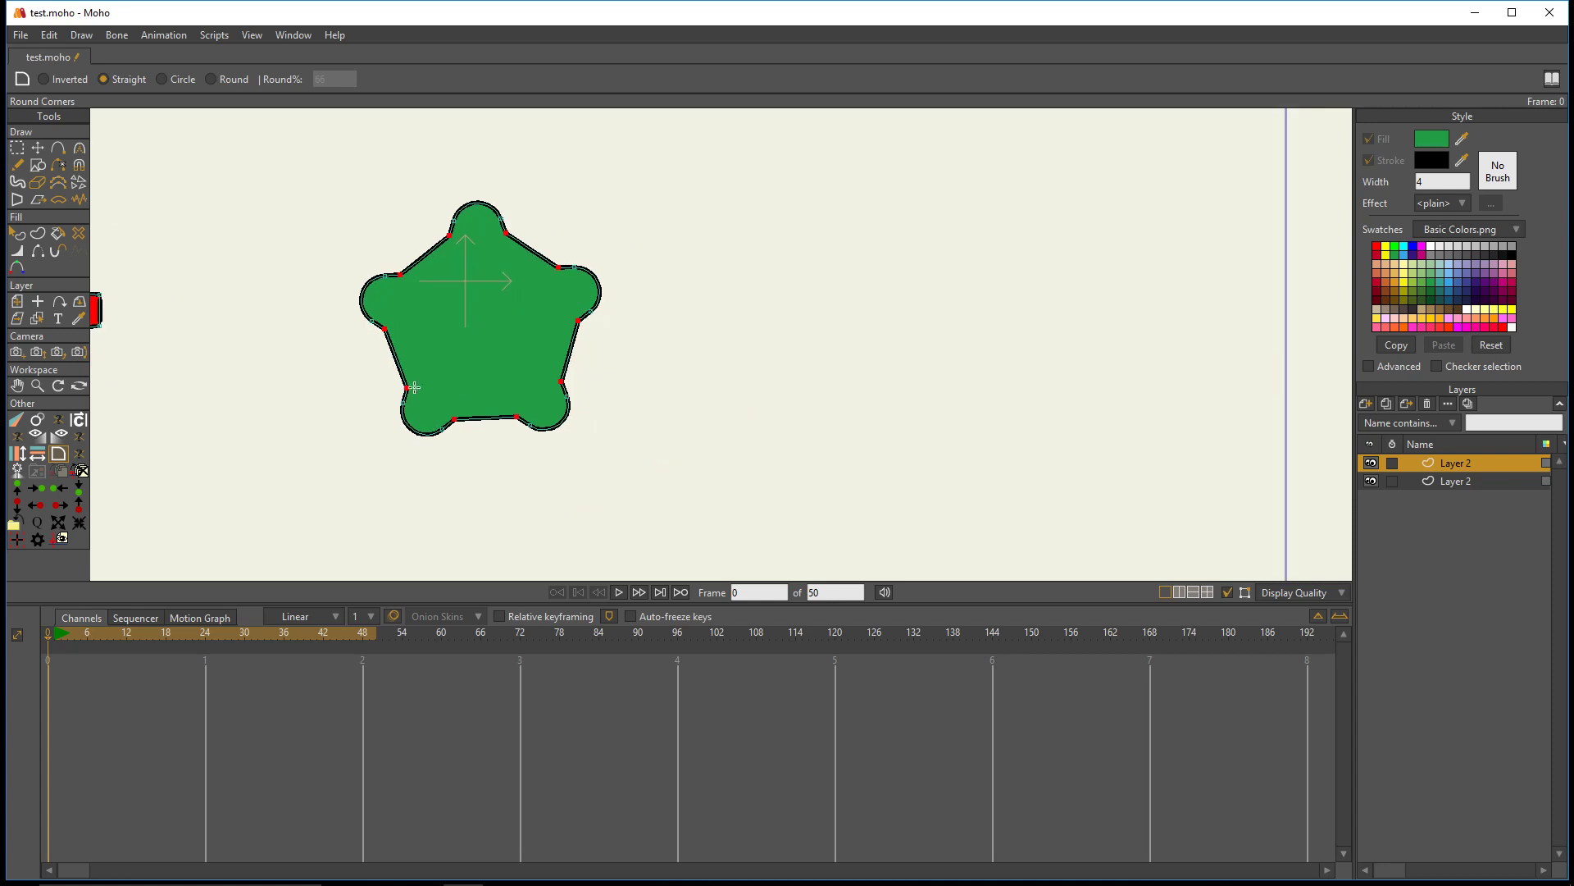
pyautogui.click(41, 167)
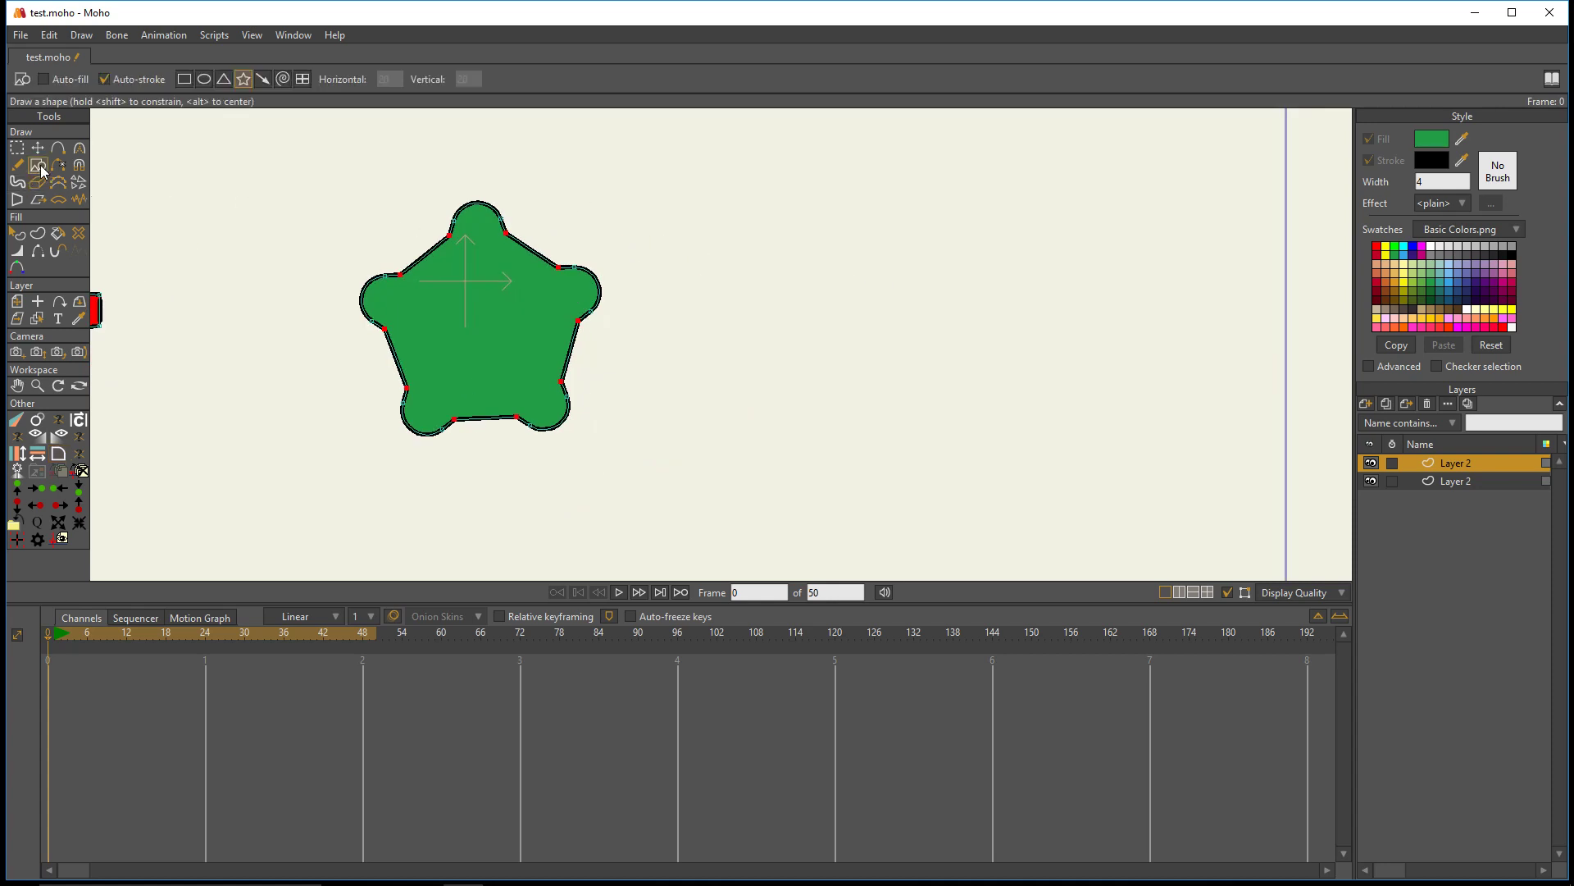
pyautogui.click(185, 83)
pyautogui.moveTo(568, 182); pyautogui.dragTo(351, 208)
pyautogui.click(225, 84)
pyautogui.moveTo(604, 231); pyautogui.dragTo(883, 453)
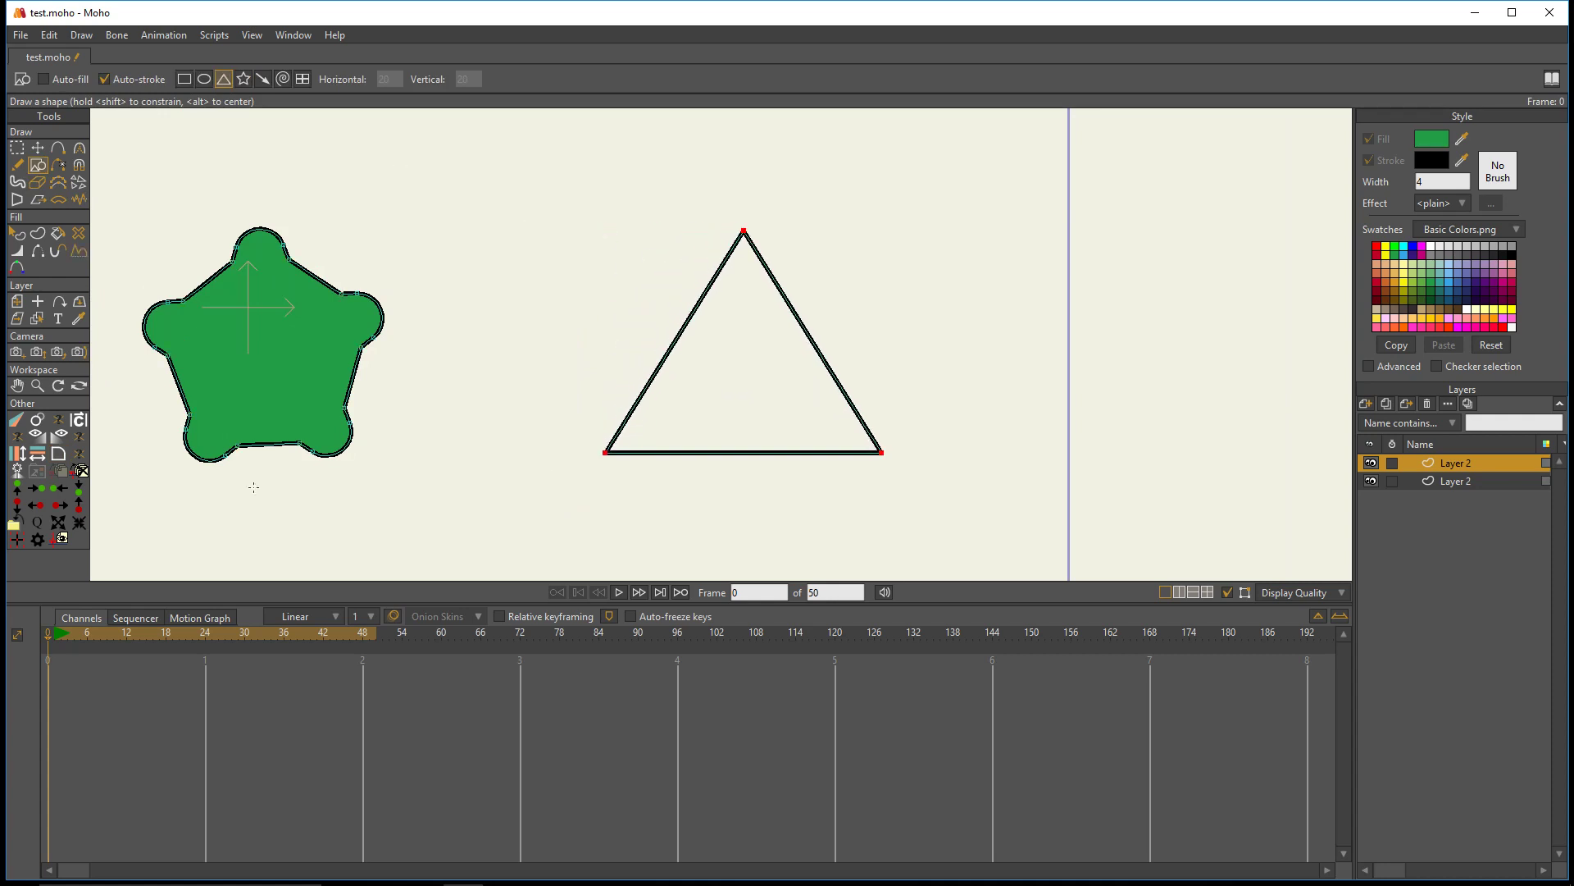
# - Round all three corners of the triangle with Round Corners in Circle mode
pyautogui.click(58, 453)
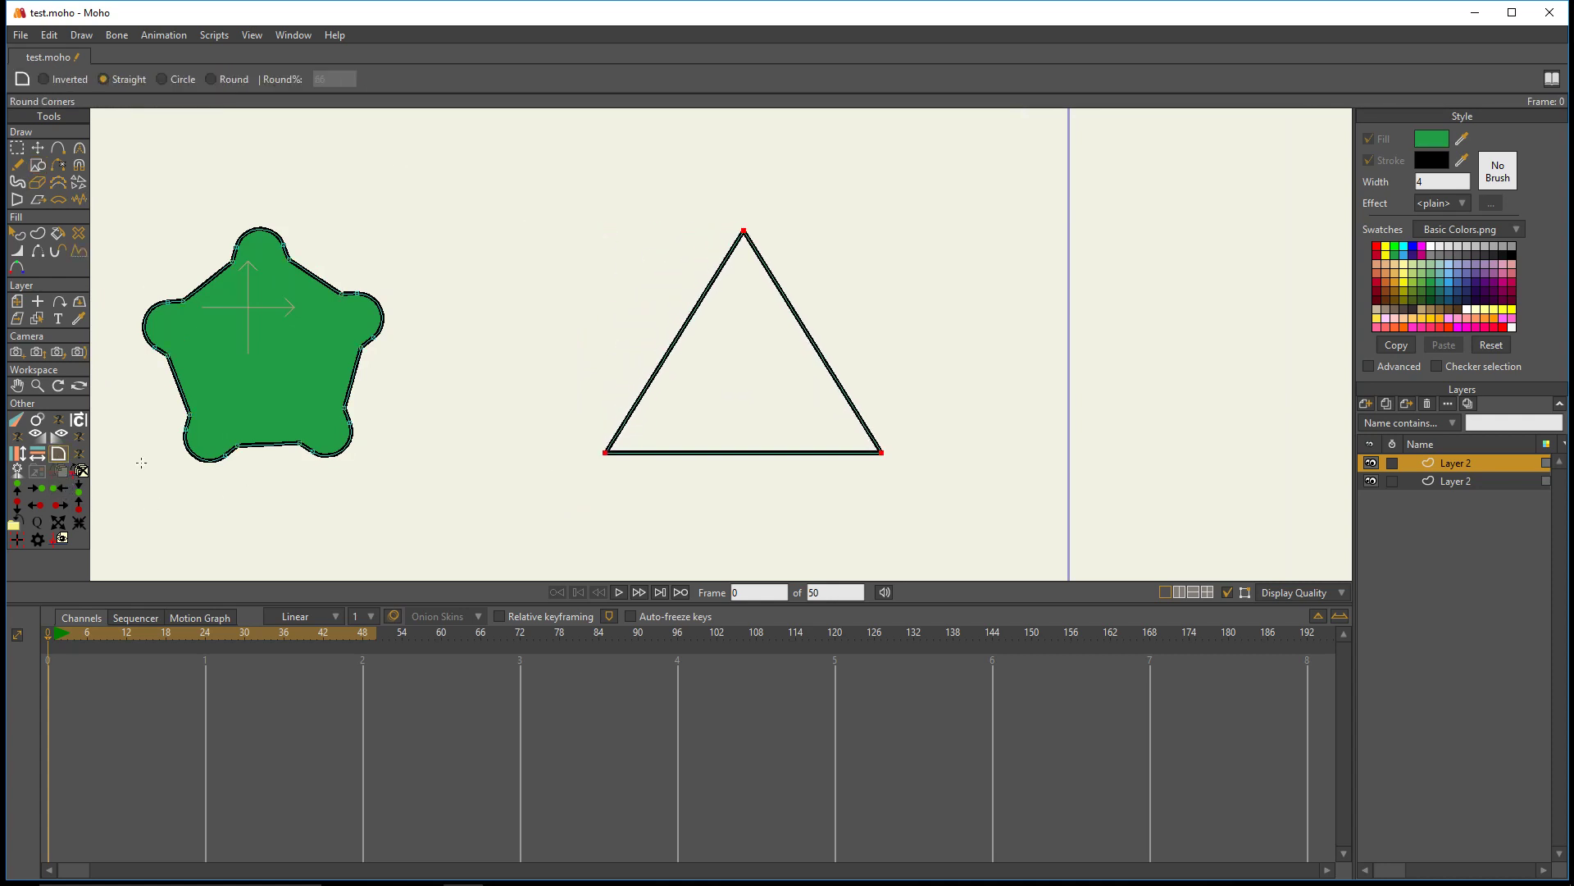
pyautogui.click(178, 79)
pyautogui.moveTo(703, 345); pyautogui.dragTo(756, 387)
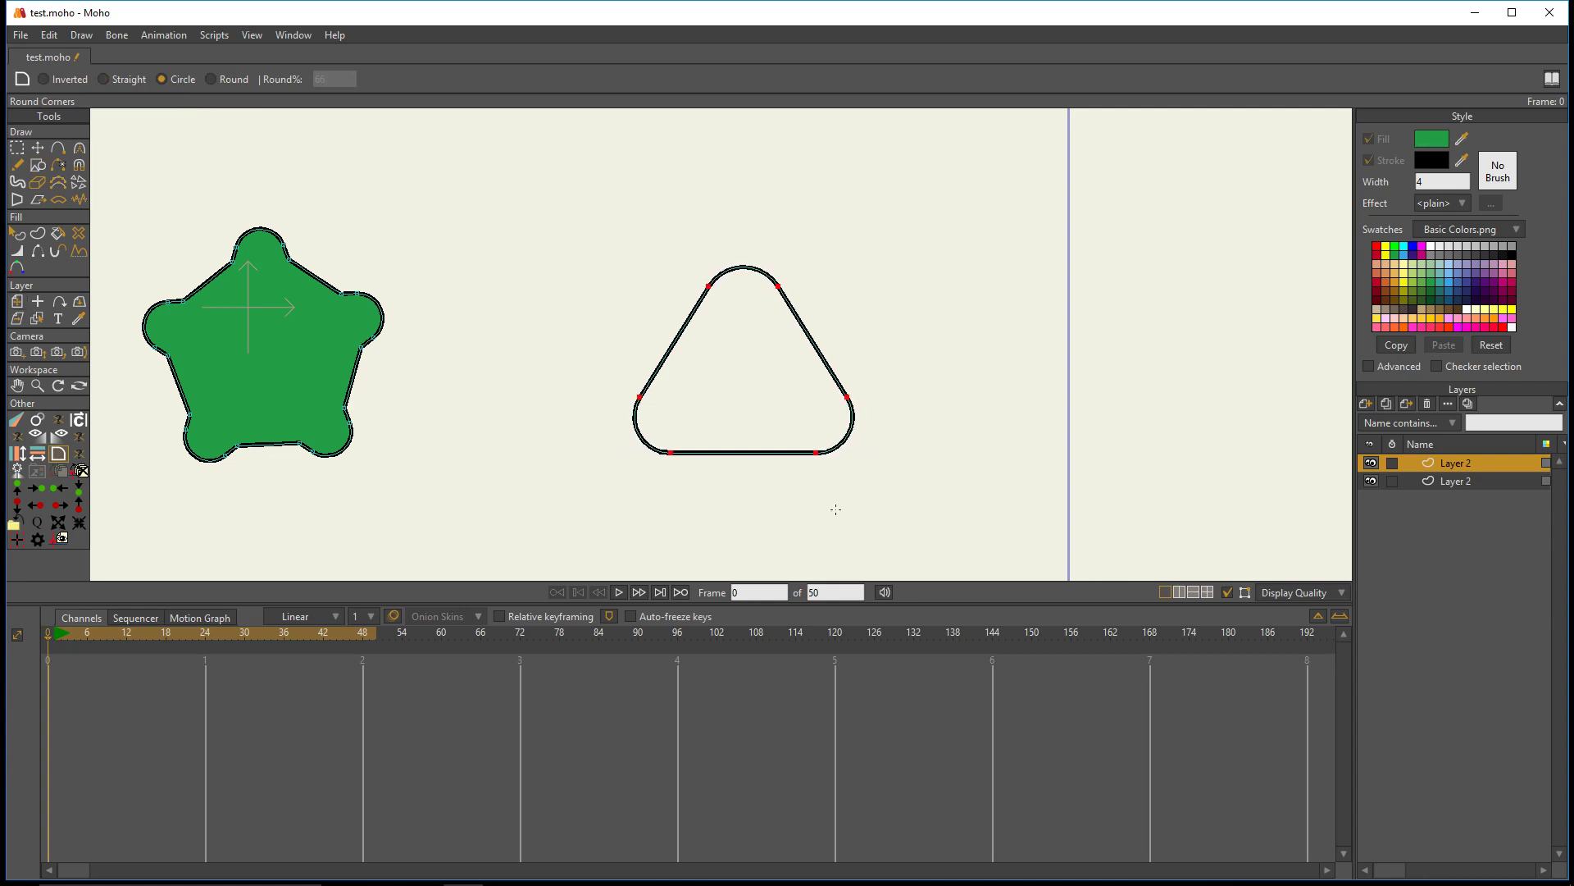
# - Draw an unfilled, wide rectangle with Draw Shape above the green shape and the triangle
pyautogui.click(37, 165)
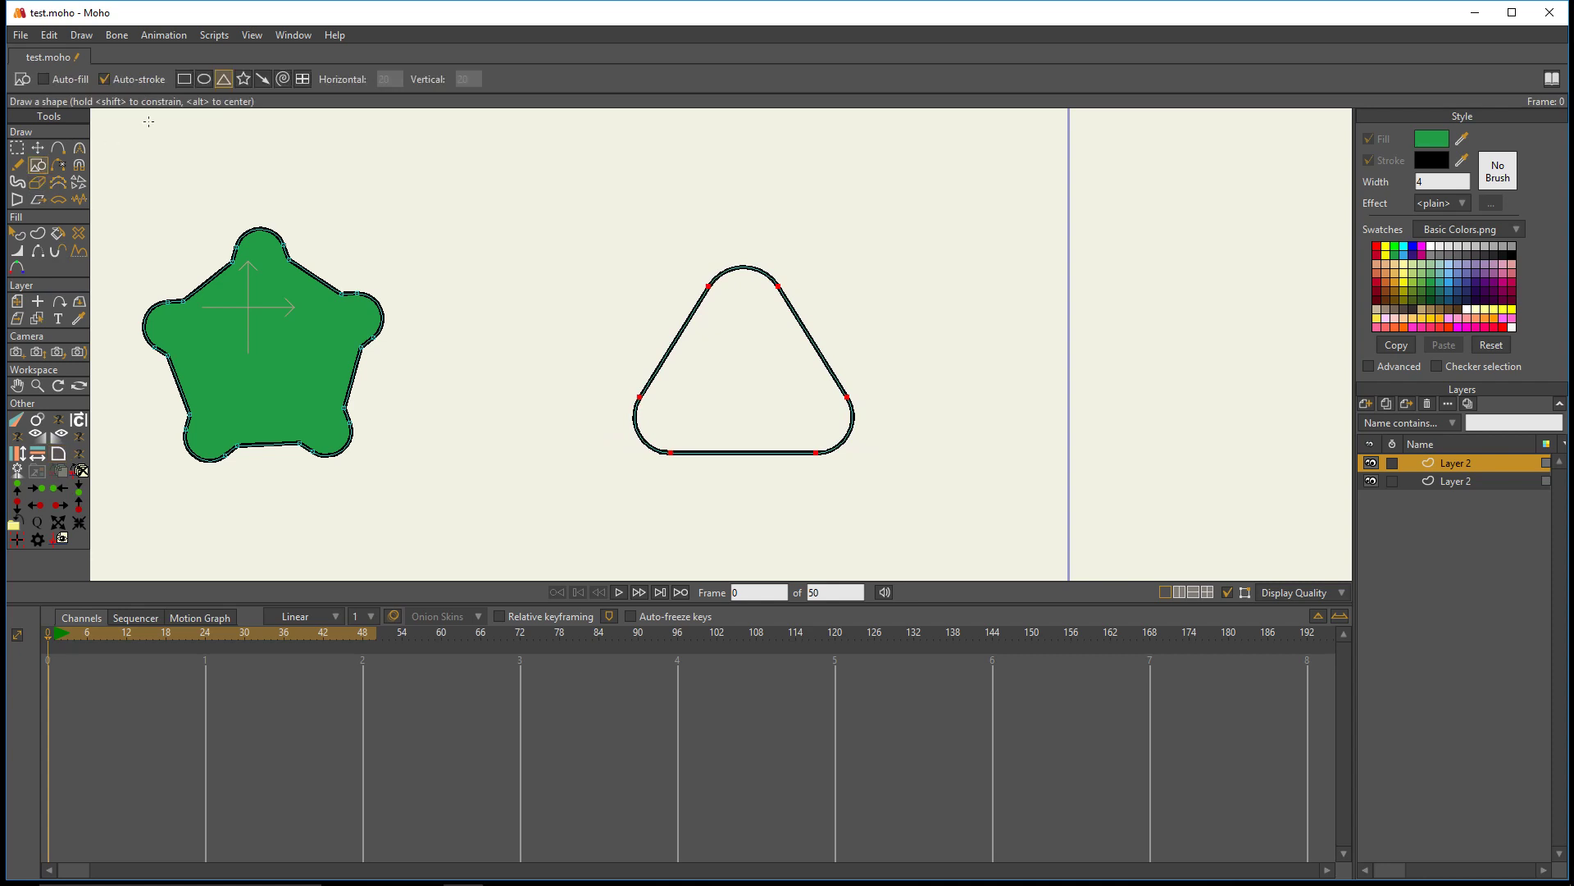
pyautogui.click(184, 79)
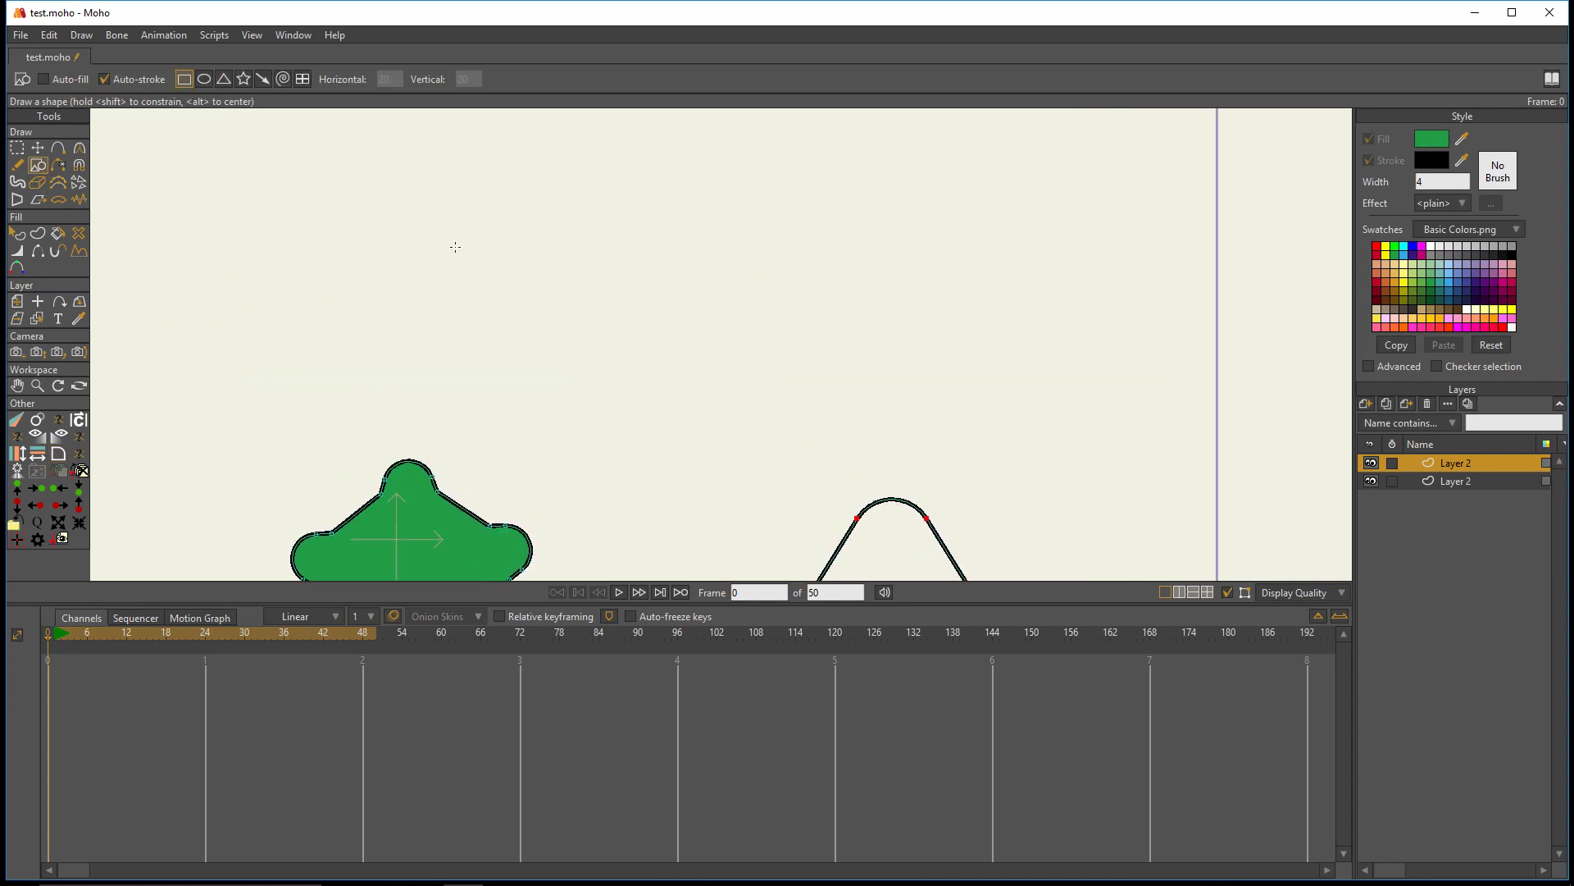
pyautogui.moveTo(455, 246)
pyautogui.mouseDown()
pyautogui.moveTo(707, 380)
pyautogui.moveTo(919, 381)
pyautogui.moveTo(825, 410)
pyautogui.mouseUp()
# - Select the rectangle's lower-right corner point and round it with Round Corners in Circle mode
pyautogui.click(16, 147)
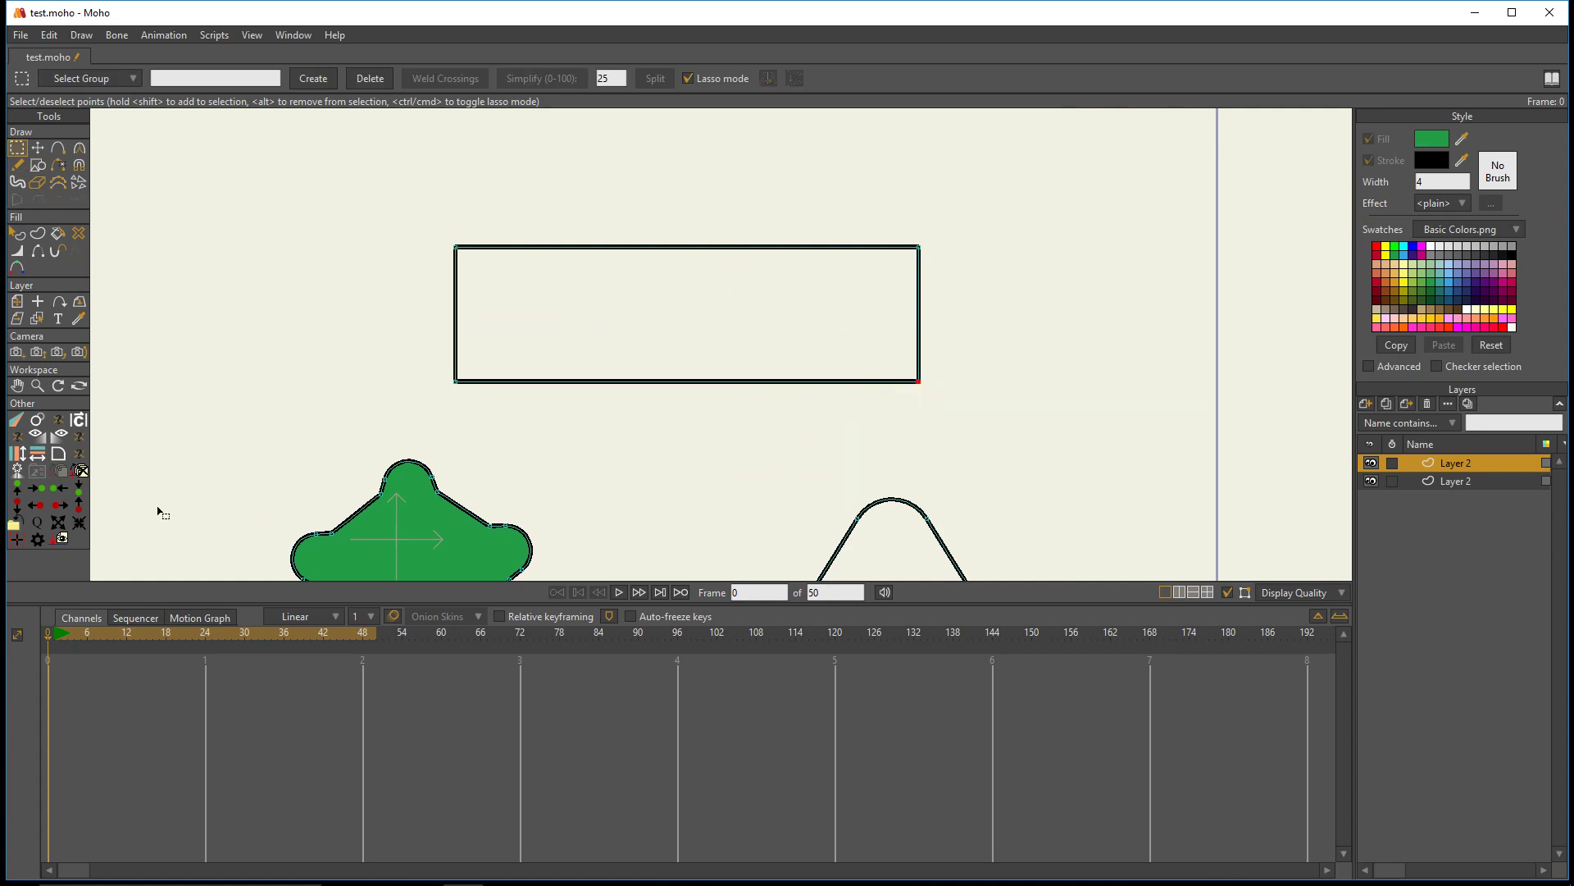
pyautogui.click(61, 454)
pyautogui.moveTo(847, 327); pyautogui.dragTo(923, 350)
# - Select the rectangle's upper-left corner point and cut it concave with Round Corners in Inverted mode
pyautogui.click(17, 149)
pyautogui.moveTo(351, 128); pyautogui.dragTo(336, 238)
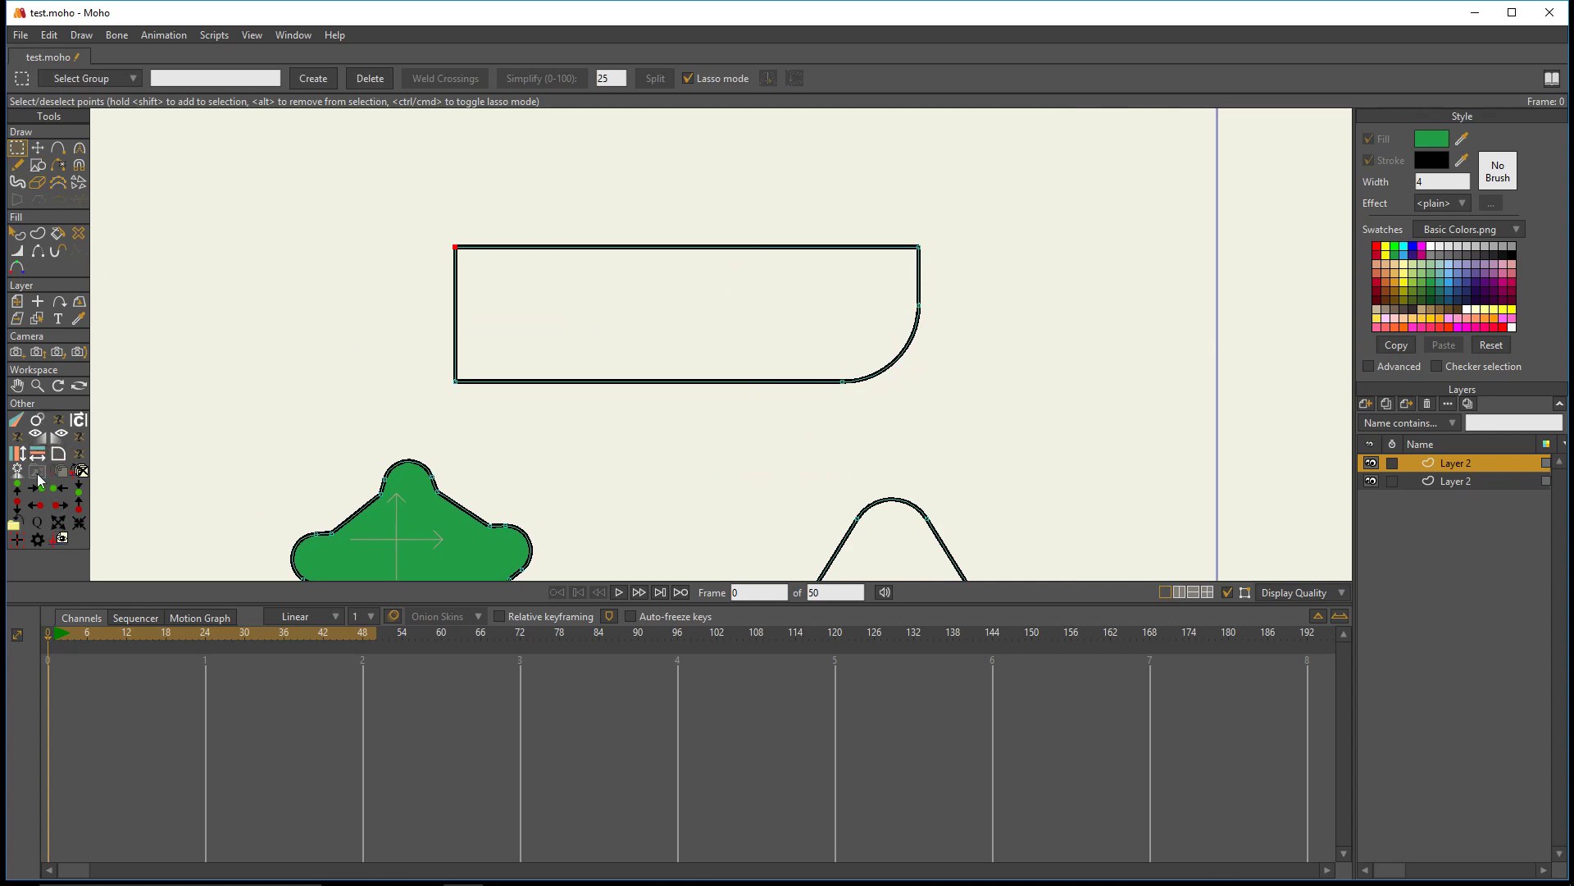
pyautogui.click(58, 454)
pyautogui.click(76, 79)
pyautogui.moveTo(460, 242); pyautogui.dragTo(502, 253)
# - Select all shapes on the layer with the lasso and delete them
pyautogui.click(19, 147)
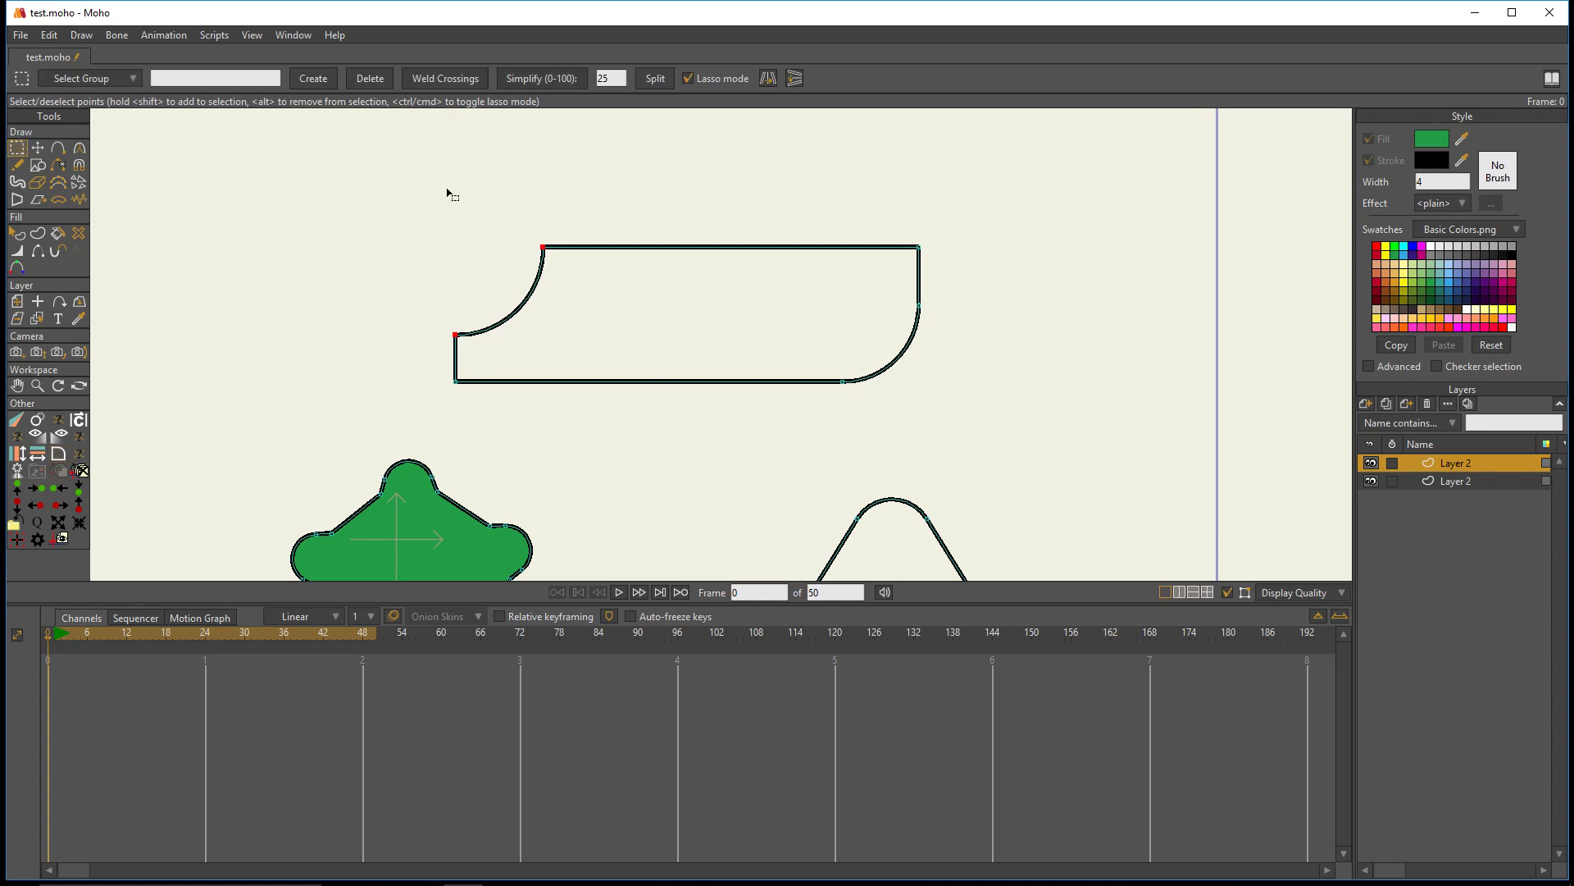
pyautogui.scroll(-3, 450, 193)
pyautogui.click(377, 243)
pyautogui.moveTo(377, 243); pyautogui.dragTo(562, 256)
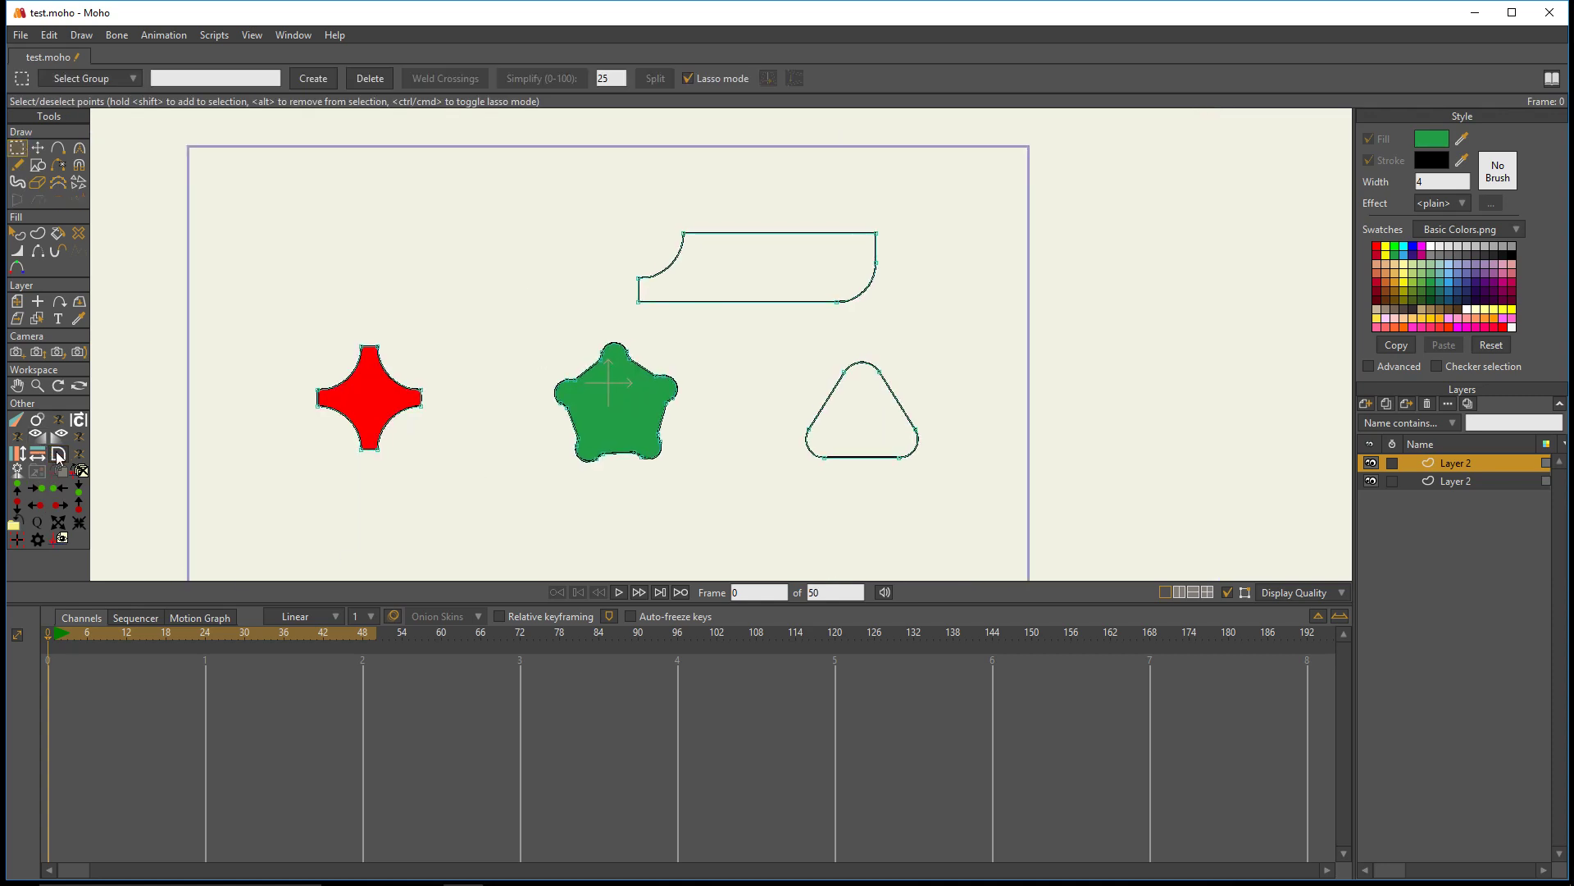
pyautogui.moveTo(1001, 487)
pyautogui.mouseDown()
pyautogui.moveTo(464, 573)
pyautogui.moveTo(587, 126)
pyautogui.moveTo(949, 544)
pyautogui.moveTo(988, 505)
pyautogui.mouseUp()
pyautogui.press('Delete')
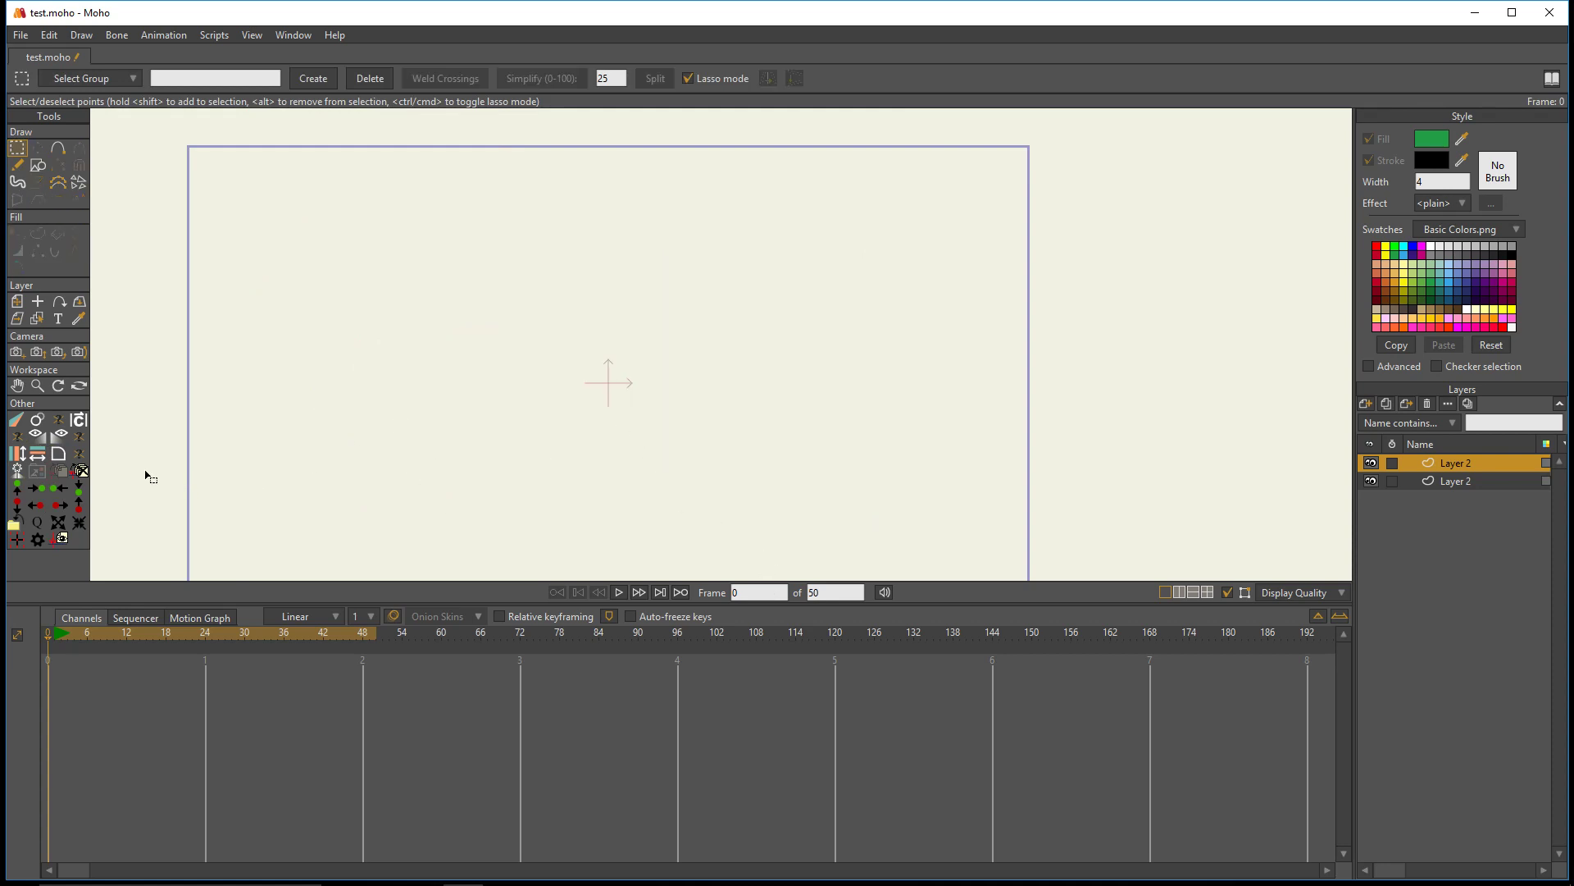
# - Draw a green filled rectangle without a stroke and move it to the middle of the canvas
pyautogui.click(38, 165)
pyautogui.moveTo(505, 315)
pyautogui.mouseDown()
pyautogui.moveTo(632, 457)
pyautogui.moveTo(626, 432)
pyautogui.mouseUp()
pyautogui.hotkey('ctrl', 'z')
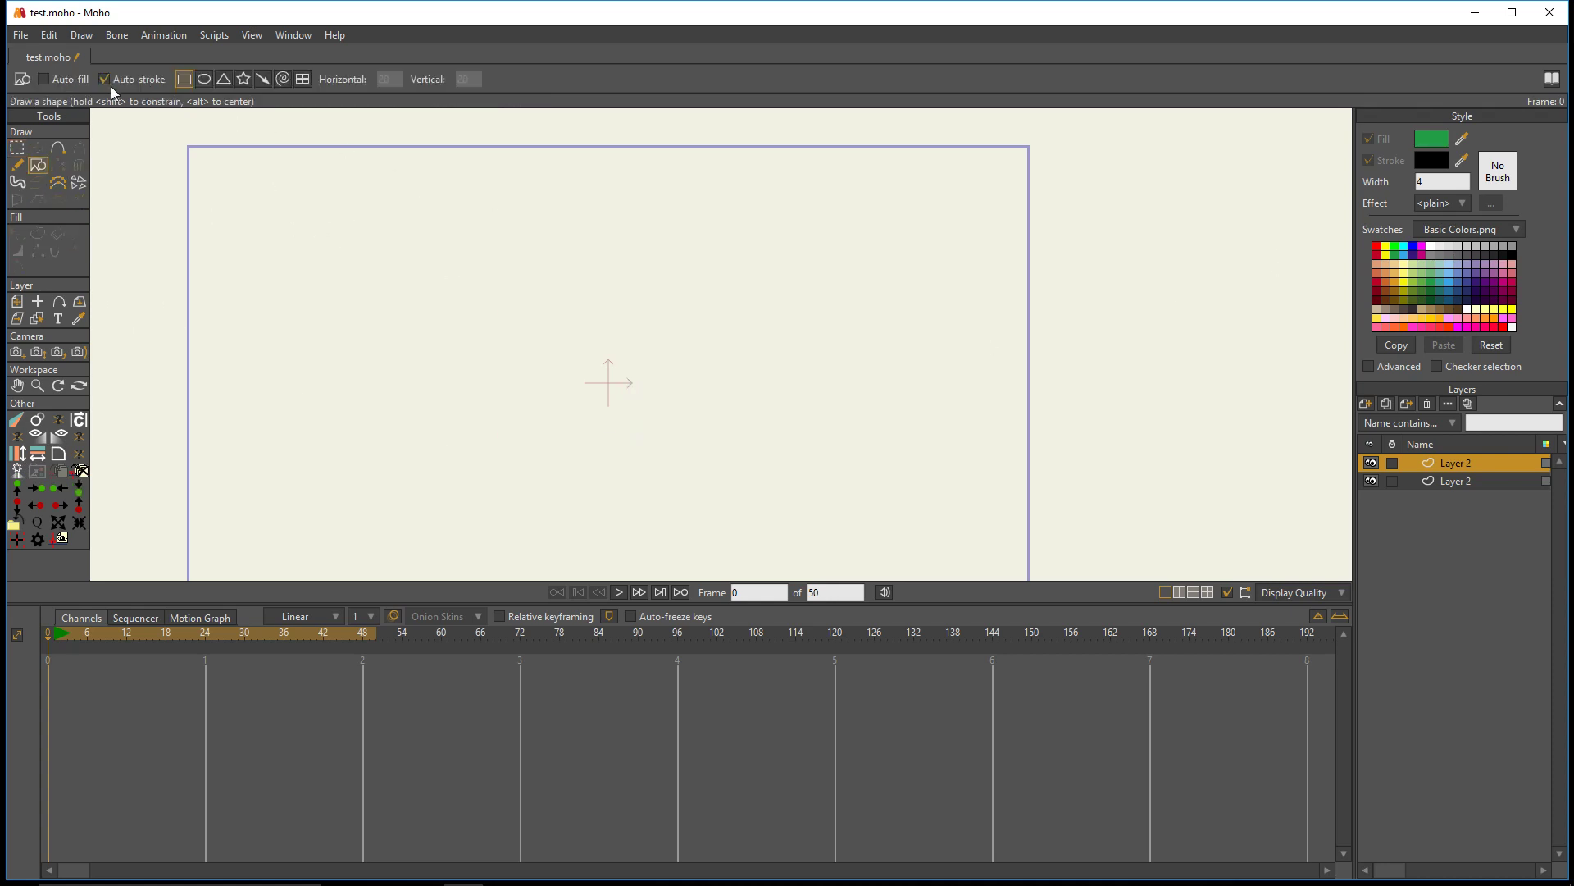
pyautogui.click(43, 79)
pyautogui.moveTo(423, 278)
pyautogui.mouseDown()
pyautogui.moveTo(615, 414)
pyautogui.moveTo(608, 437)
pyautogui.mouseUp()
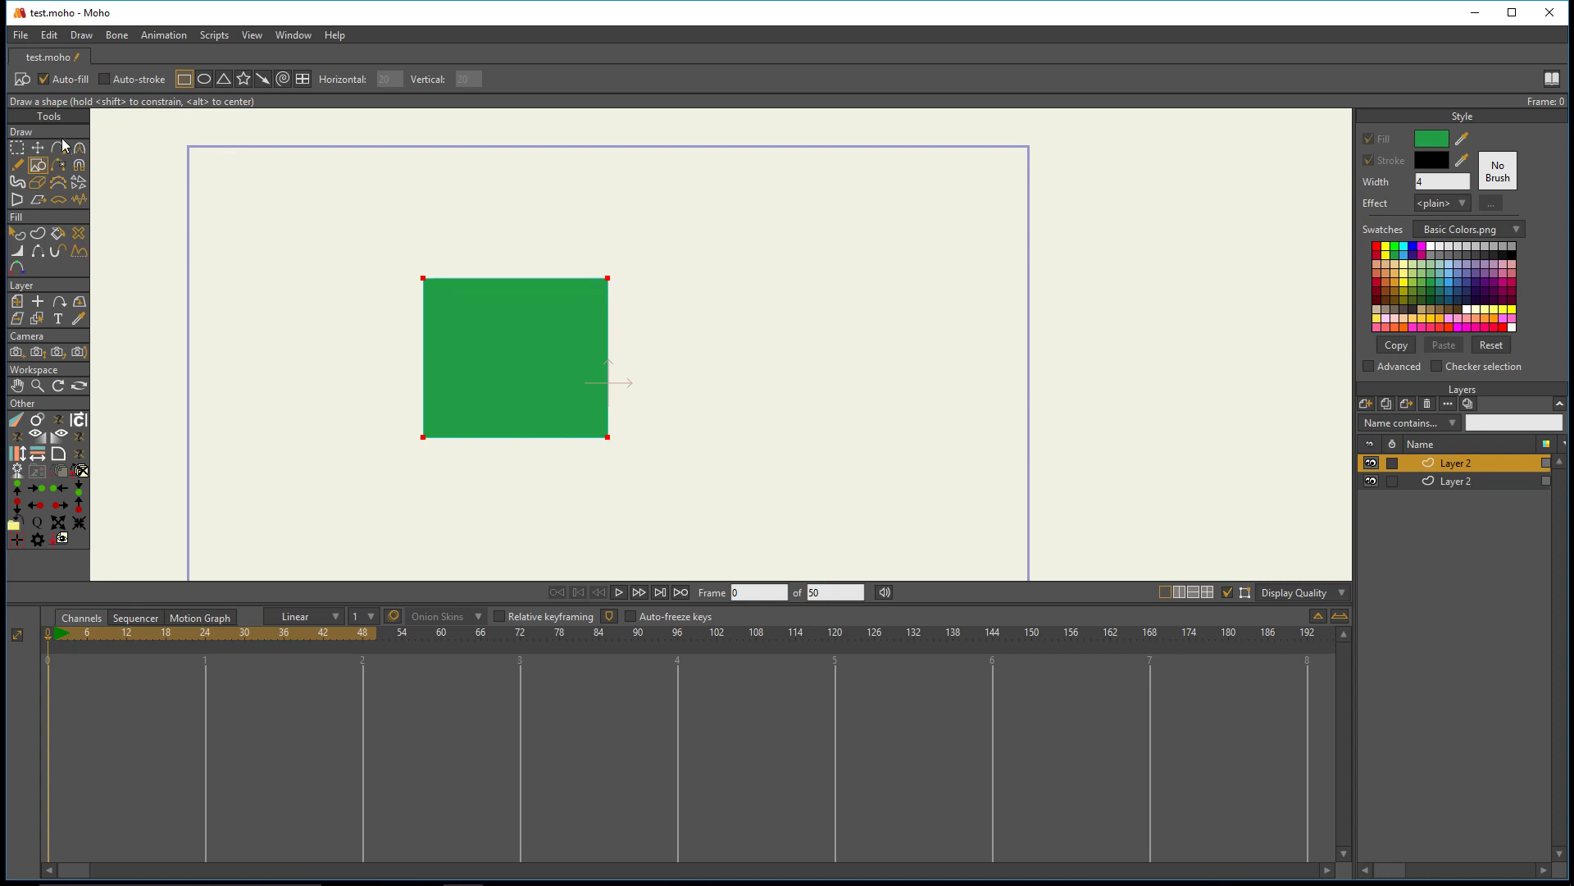
pyautogui.click(37, 148)
pyautogui.moveTo(544, 376); pyautogui.dragTo(636, 386)
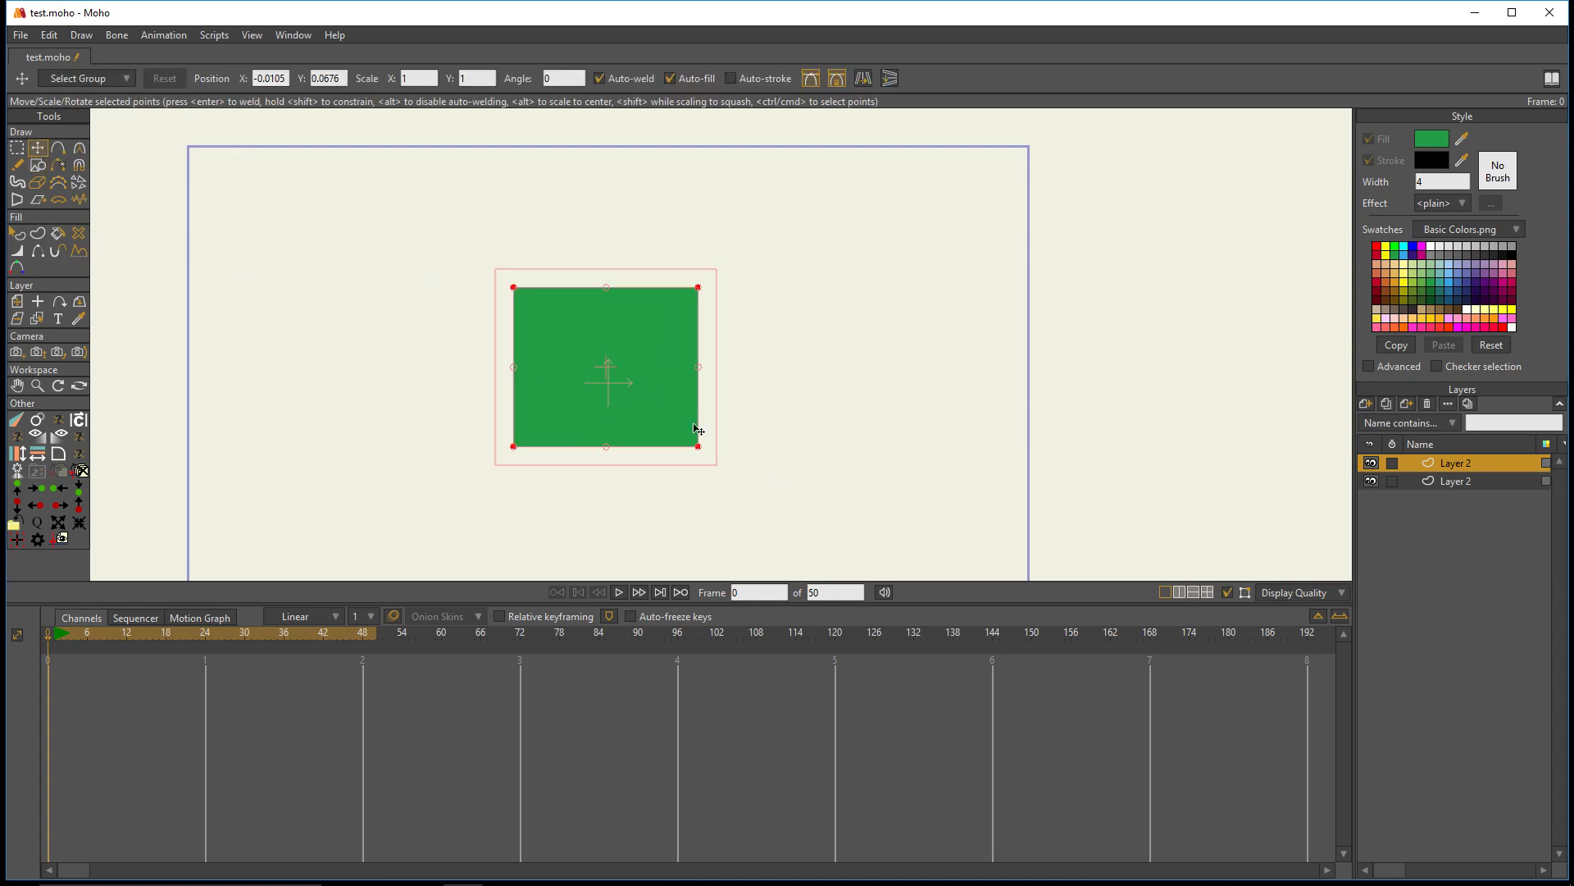
# - Add a vector layer and draw a smaller, upright red filled rectangle on it over the green one
pyautogui.click(1377, 403)
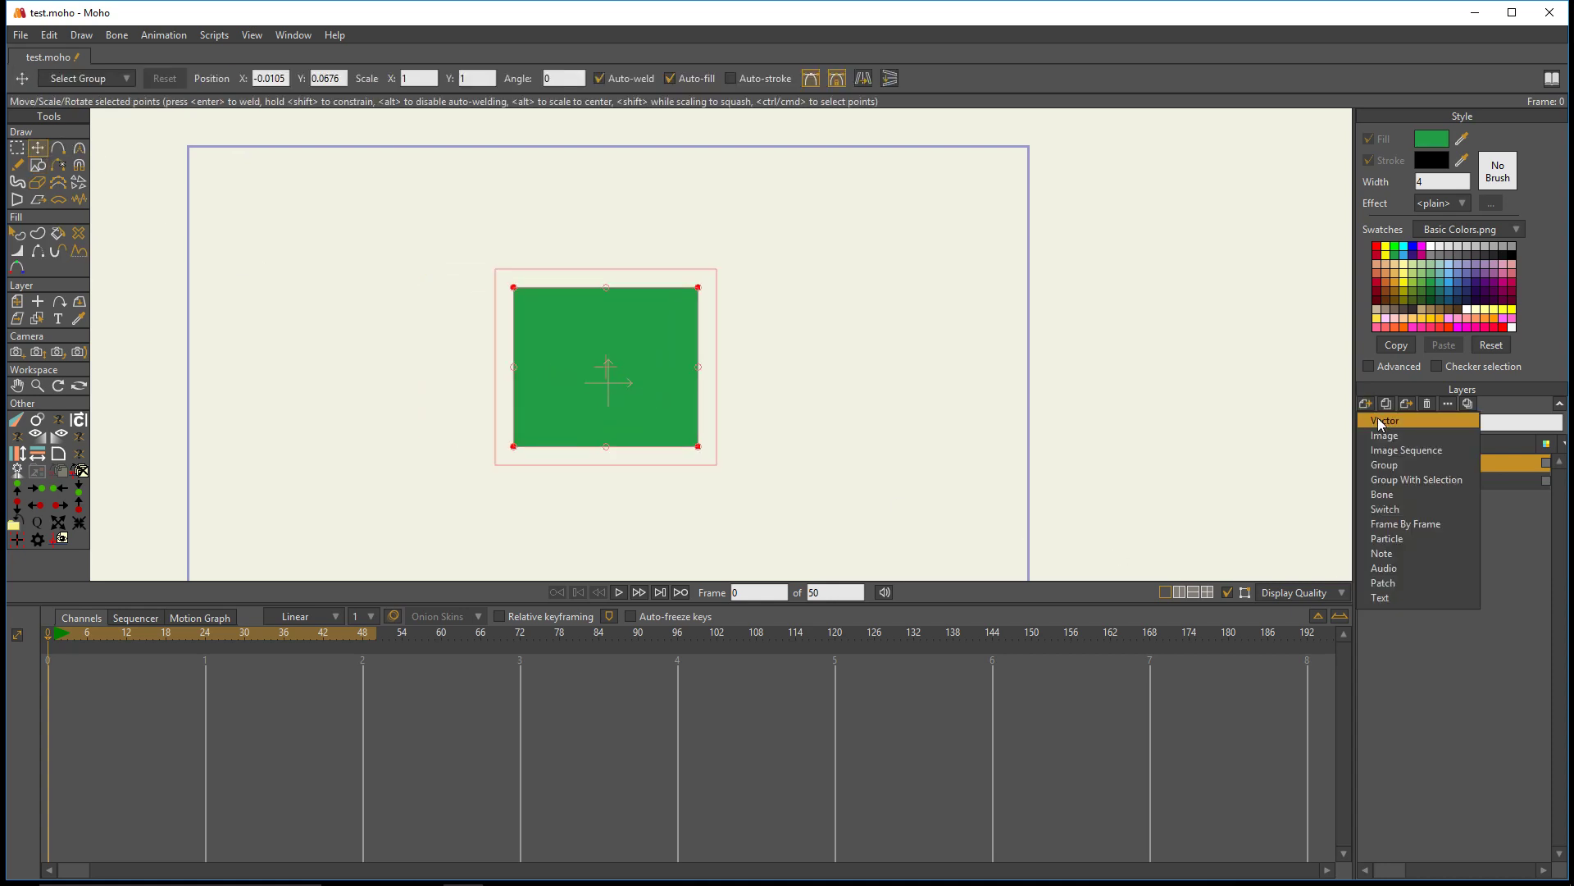
pyautogui.click(1381, 420)
pyautogui.scroll(2, 720, 408)
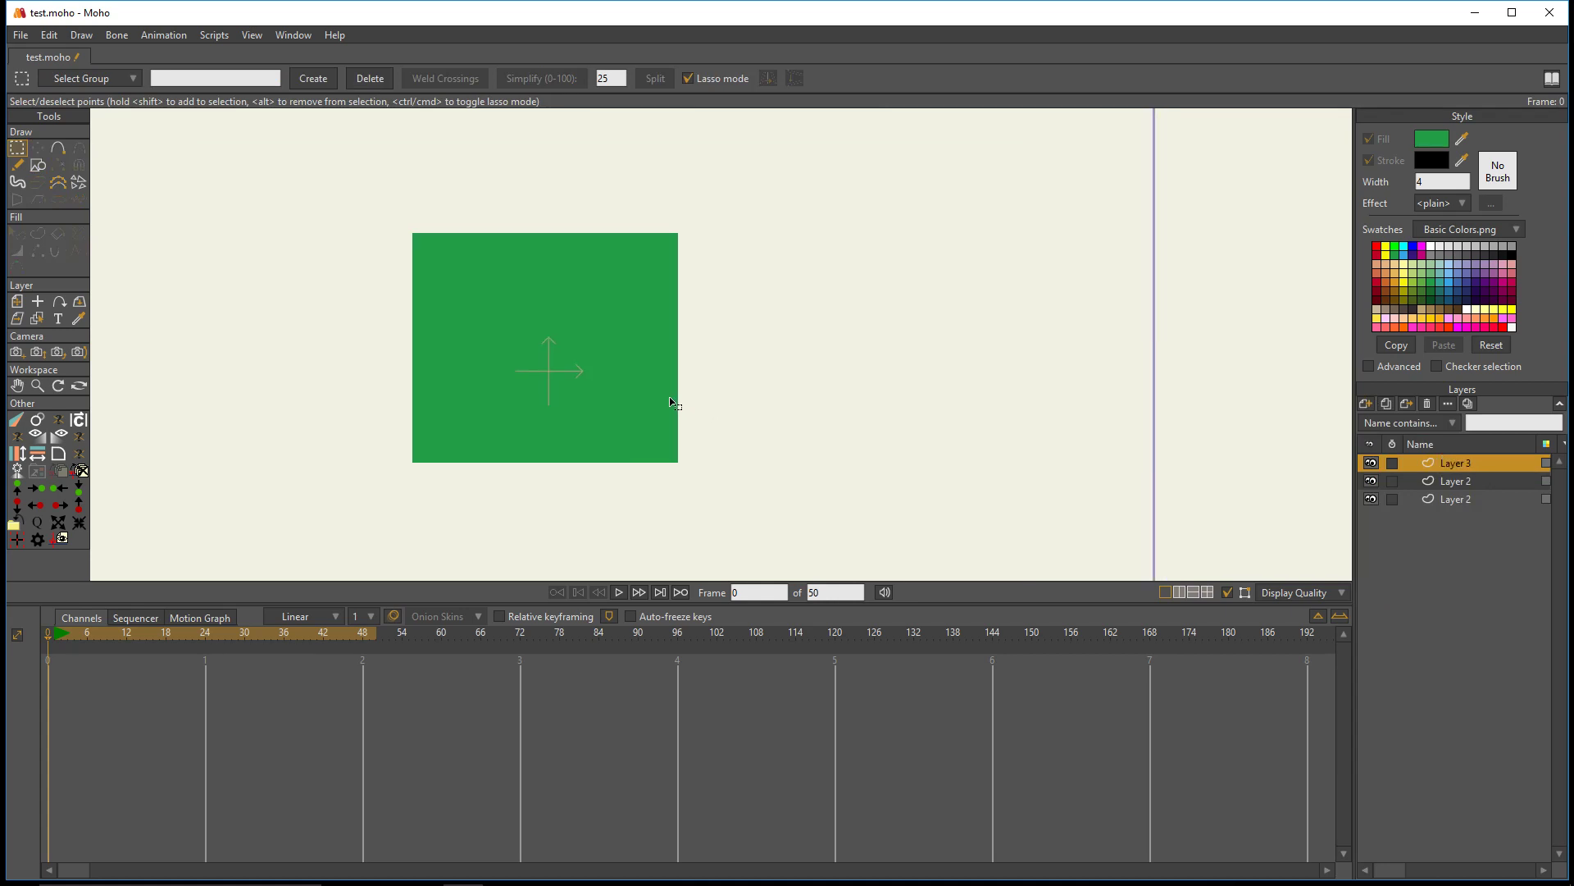
pyautogui.click(36, 167)
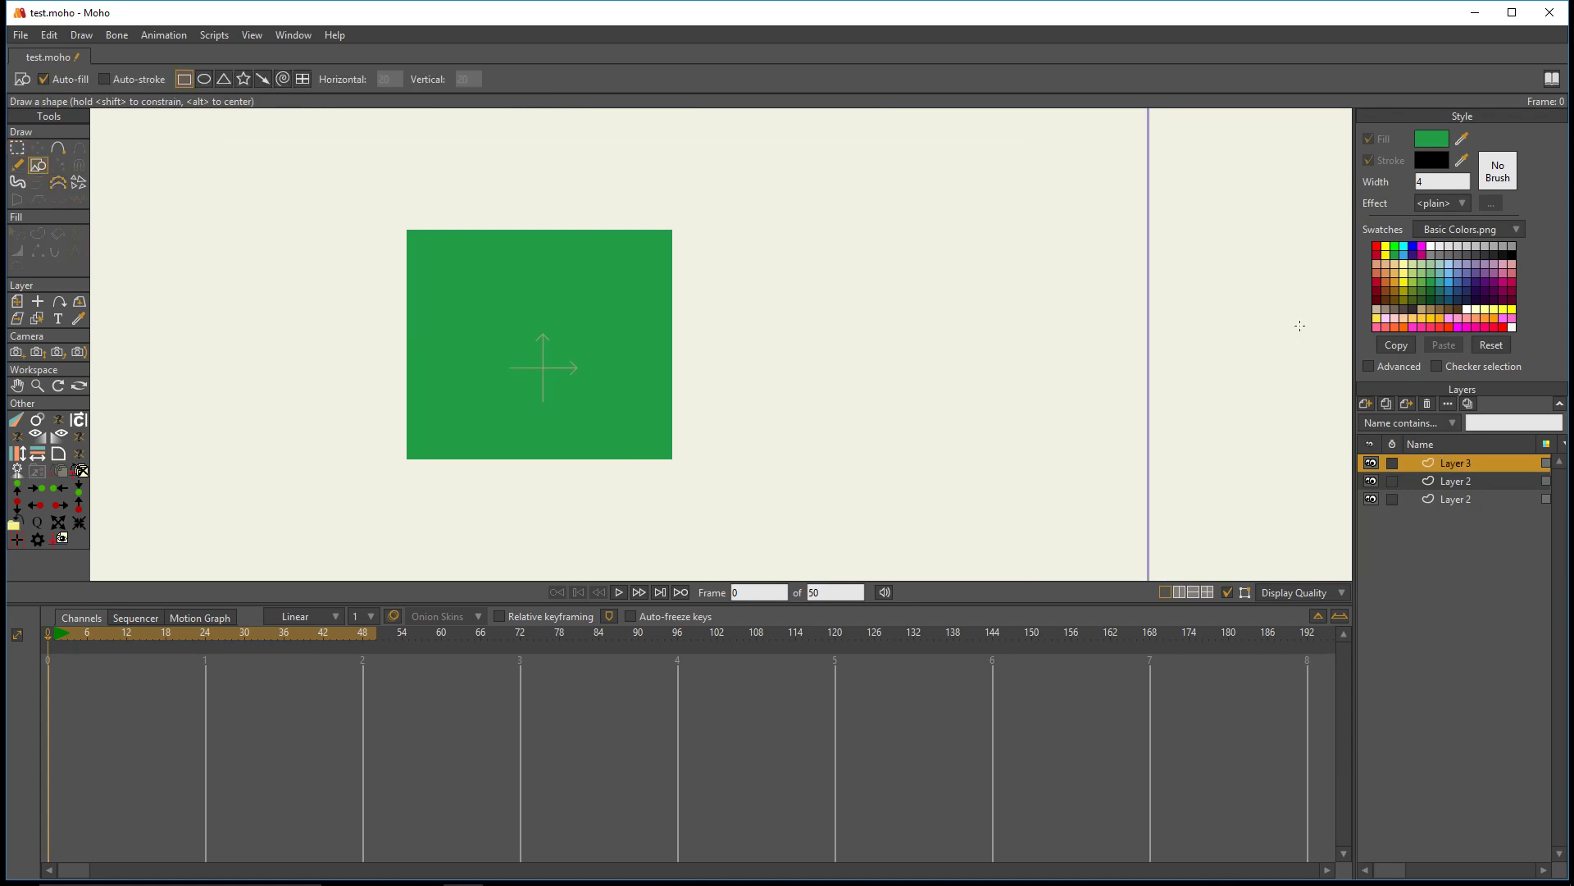
pyautogui.click(1377, 246)
pyautogui.moveTo(492, 305); pyautogui.dragTo(596, 452)
# - Move the red rectangle's layer to the right of the green rectangle with Transform Layer
pyautogui.click(37, 147)
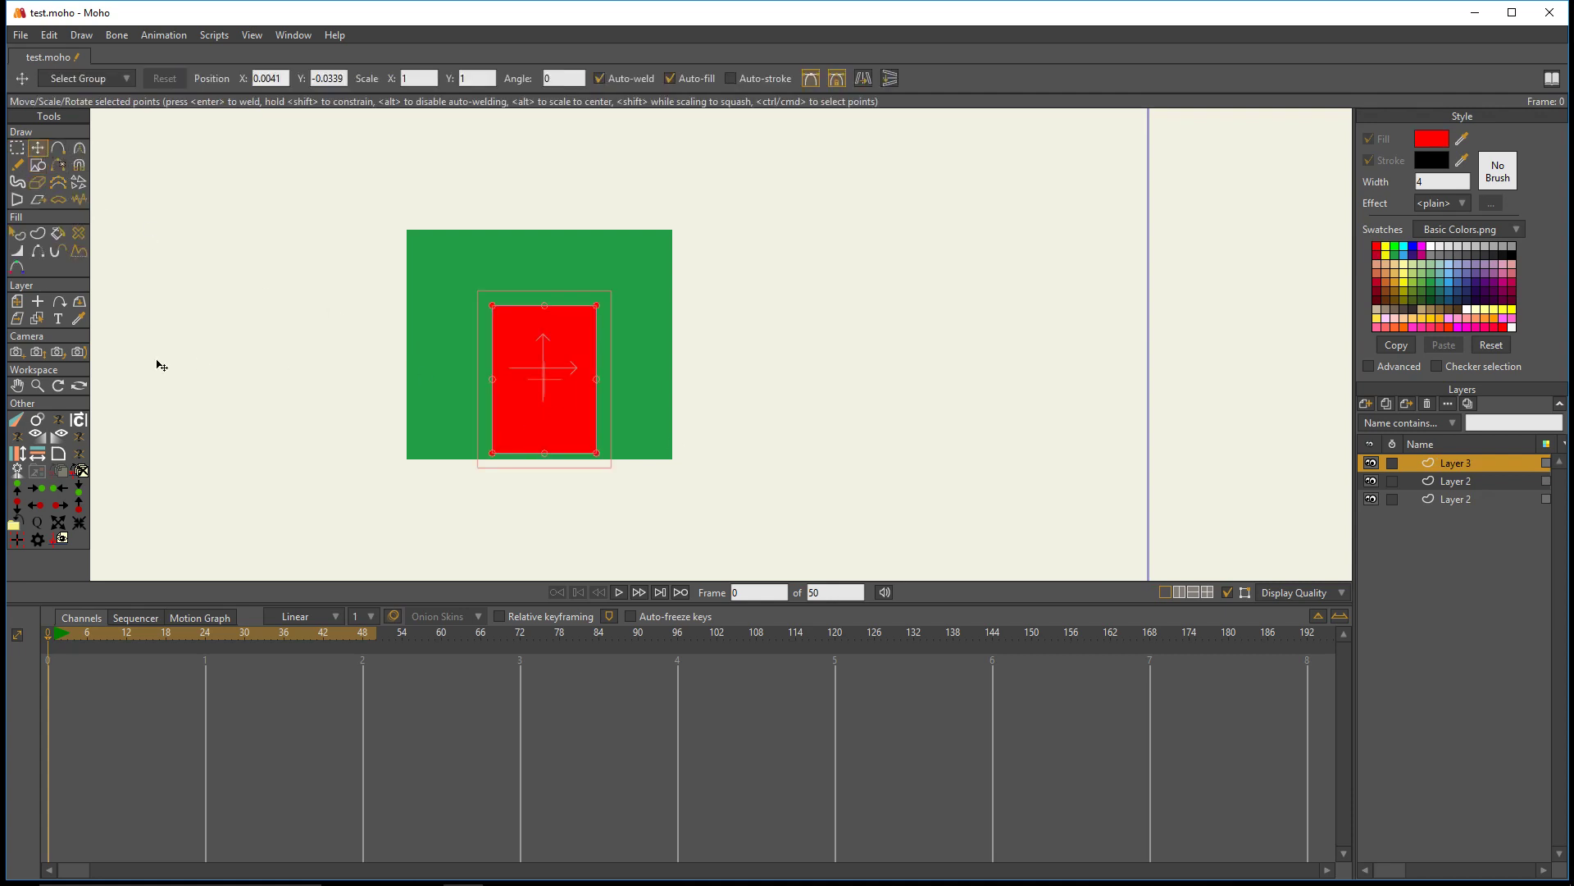
pyautogui.click(17, 301)
pyautogui.moveTo(545, 428); pyautogui.dragTo(789, 414)
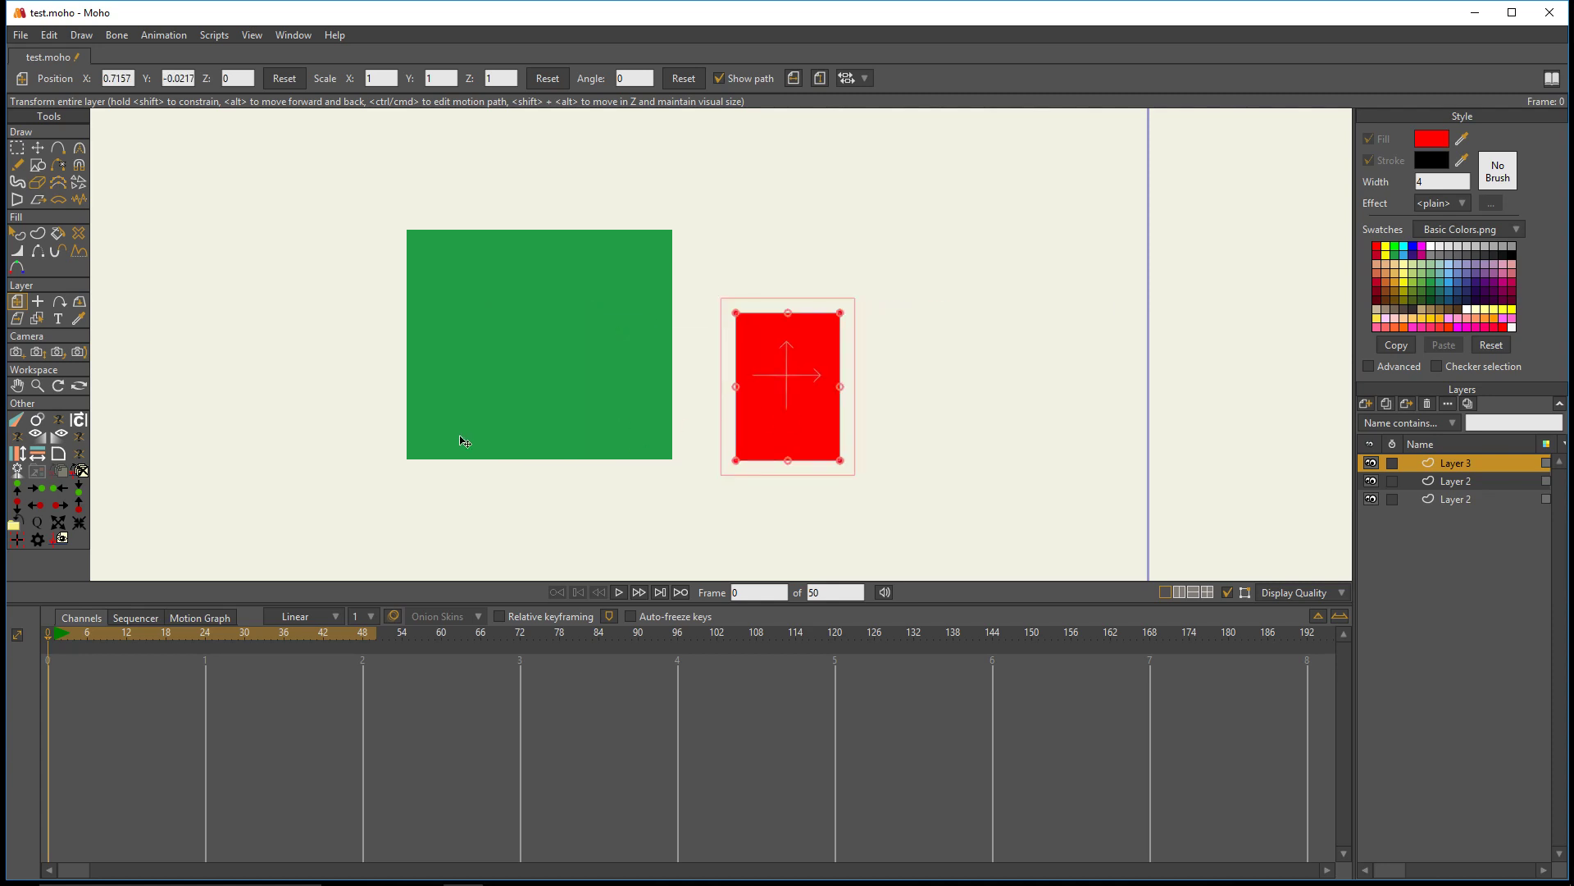
pyautogui.scroll(1, 574, 278)
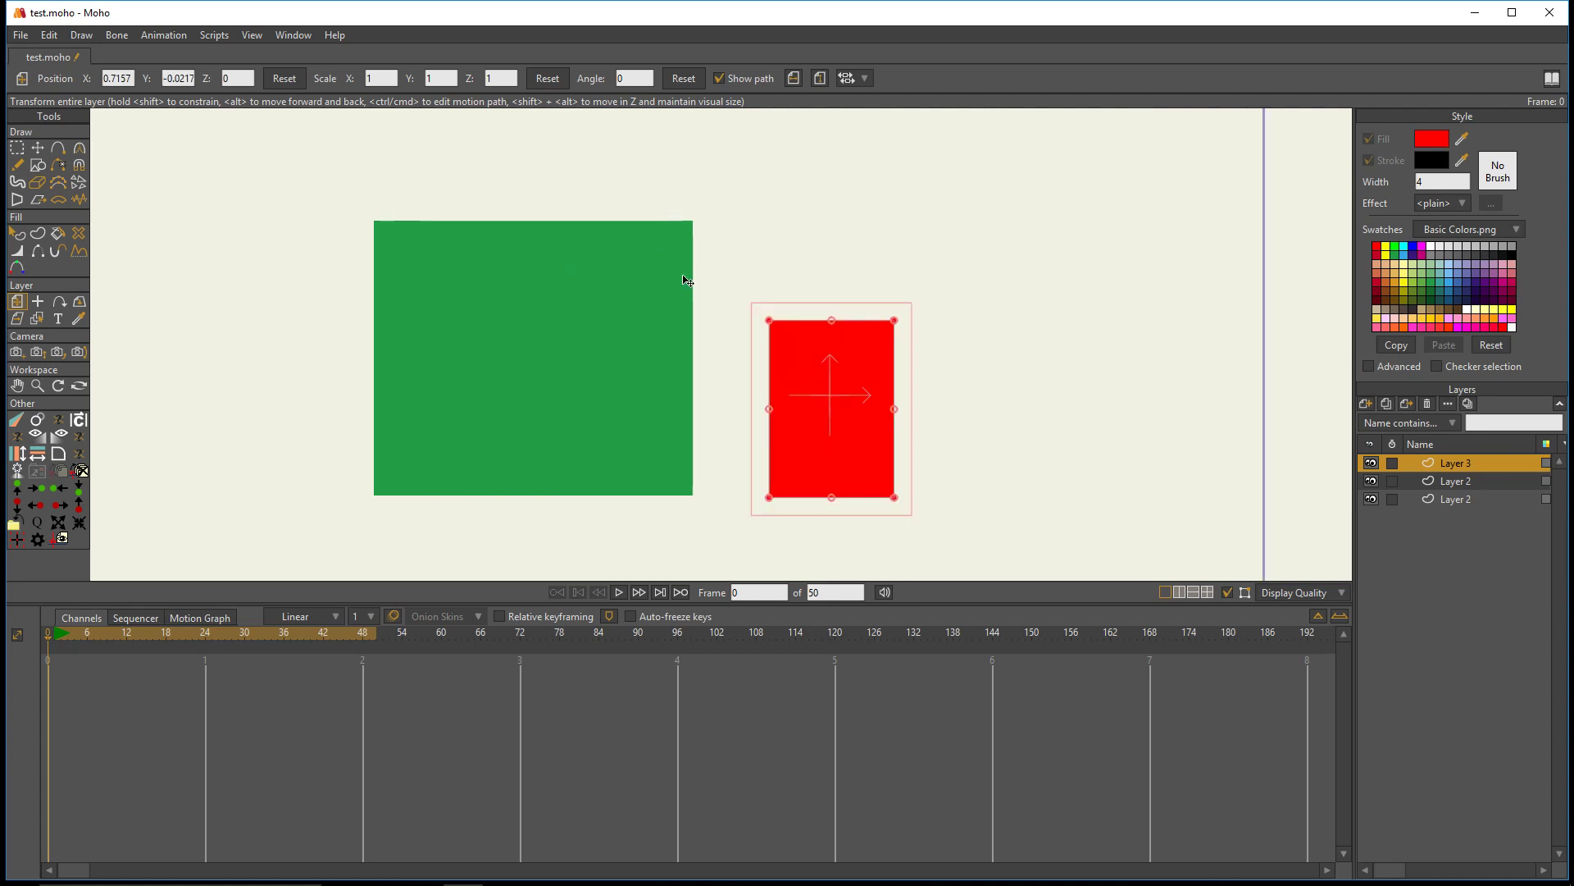
# - Try to match the green rectangle's height to the red one by scaling and moving its layer by hand
pyautogui.click(1451, 482)
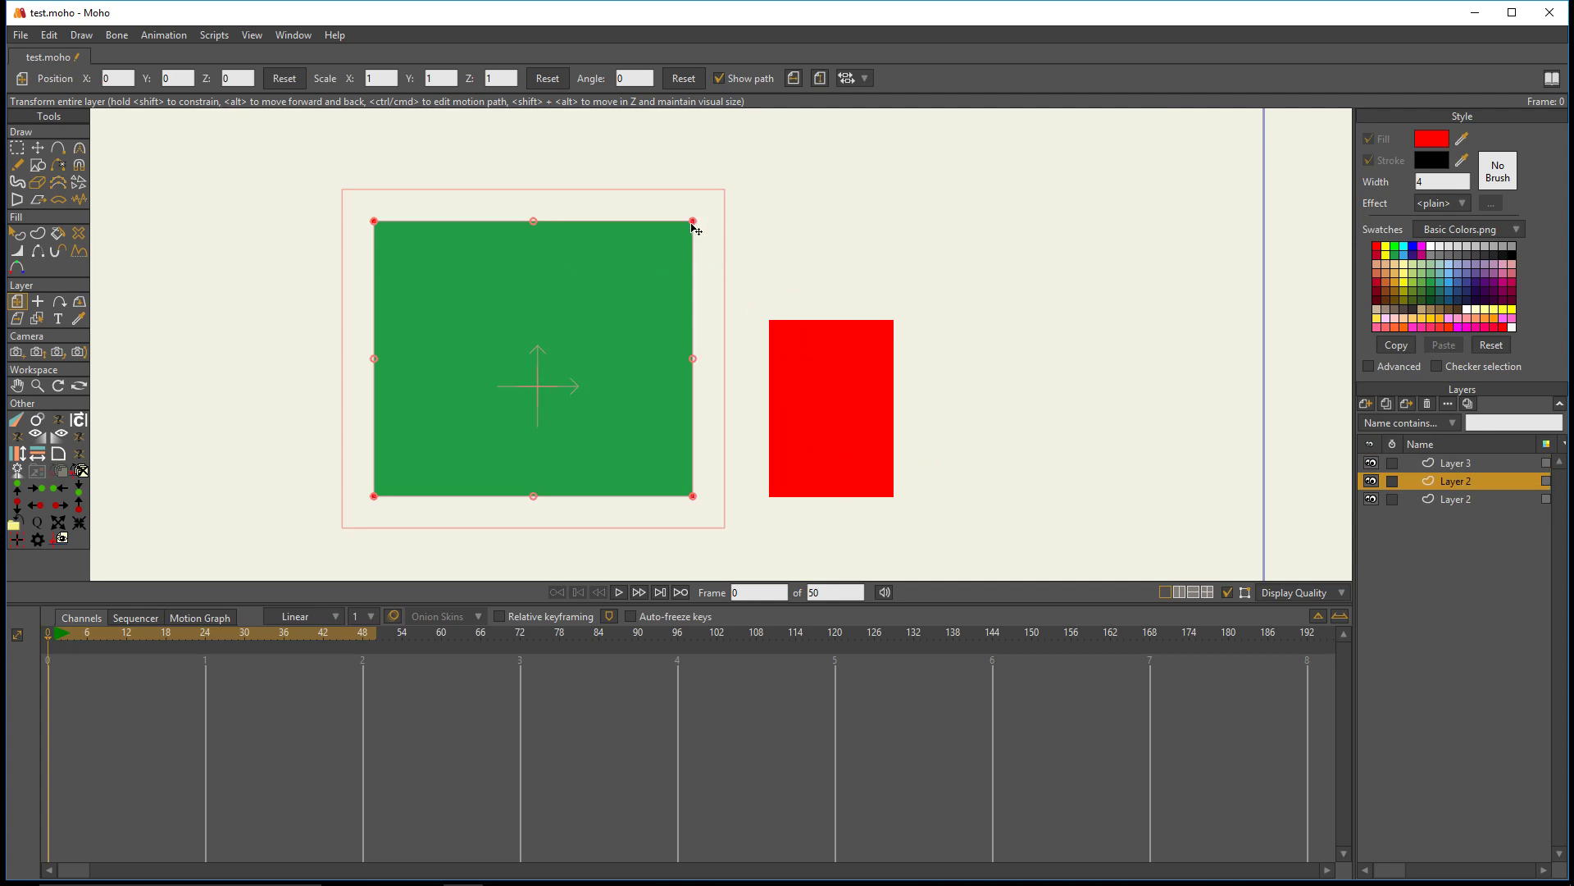
pyautogui.moveTo(693, 223); pyautogui.dragTo(663, 299)
pyautogui.moveTo(586, 351); pyautogui.dragTo(705, 398)
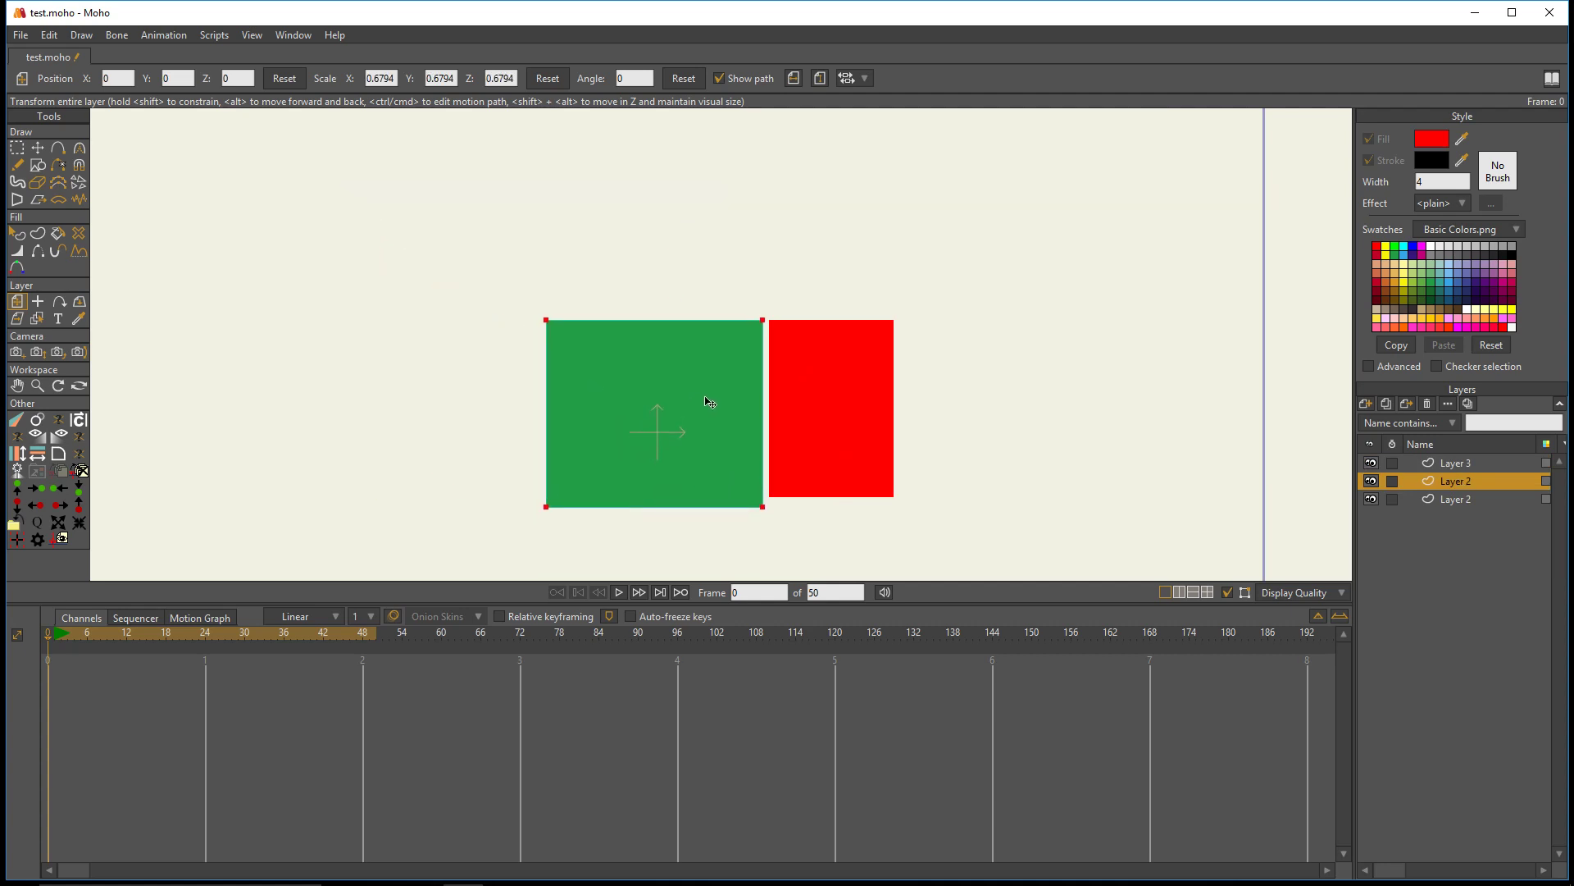
pyautogui.moveTo(763, 509); pyautogui.dragTo(756, 497)
pyautogui.moveTo(724, 468); pyautogui.dragTo(764, 500)
# - Undo all the manual scaling and moving of the green rectangle's layer
pyautogui.hotkey('ctrl', 'z')
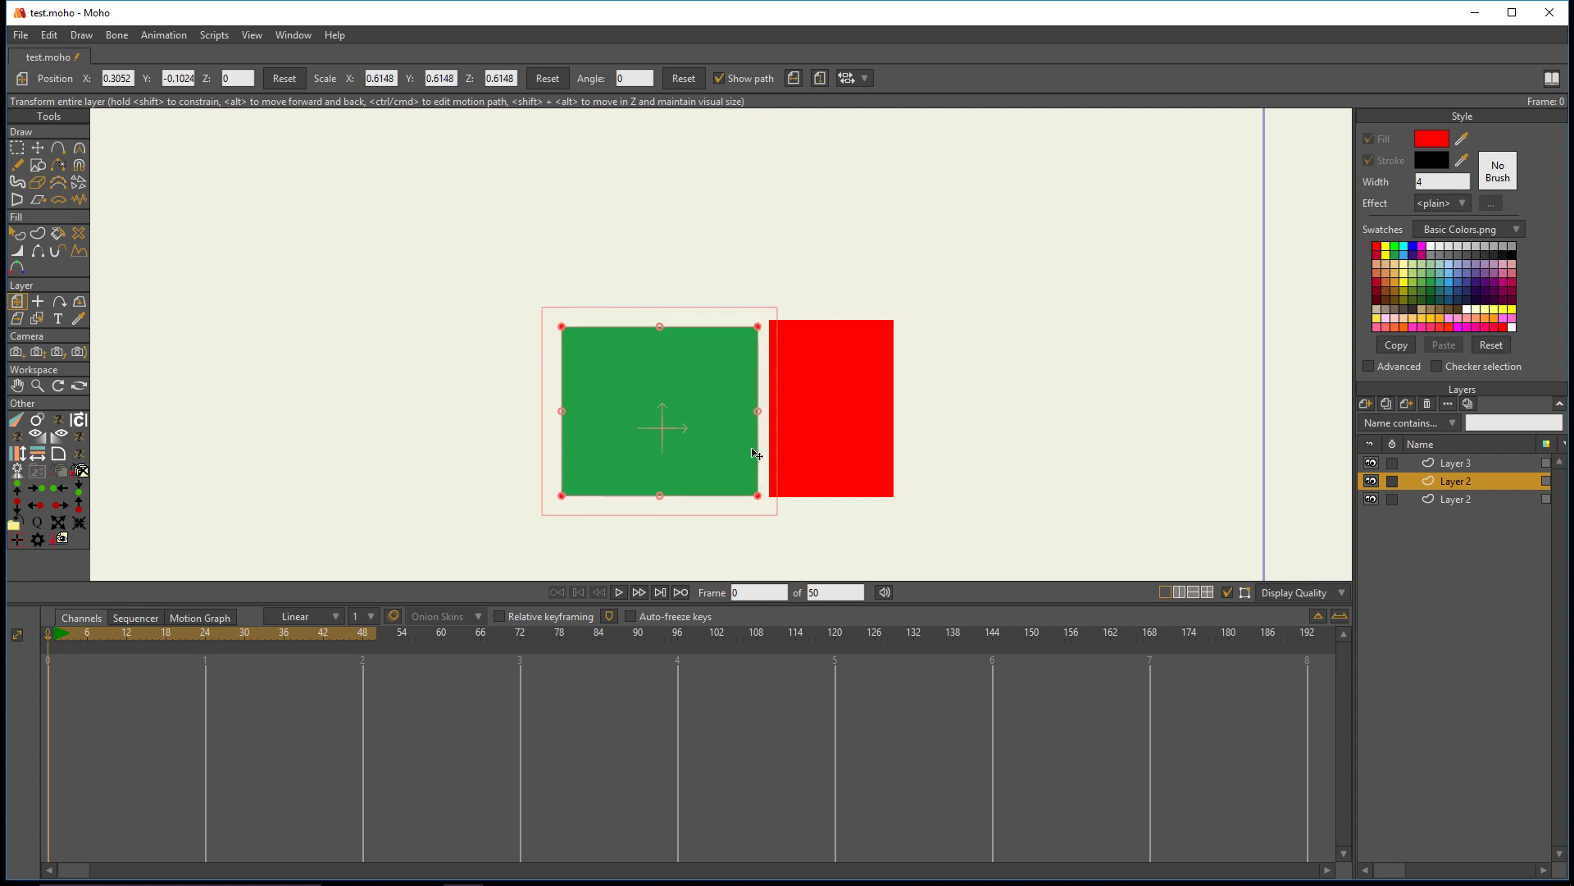
pyautogui.hotkey('ctrl', 'z')
pyautogui.hotkey('ctrl', 'z')
pyautogui.hotkey('ctrl', 'z')
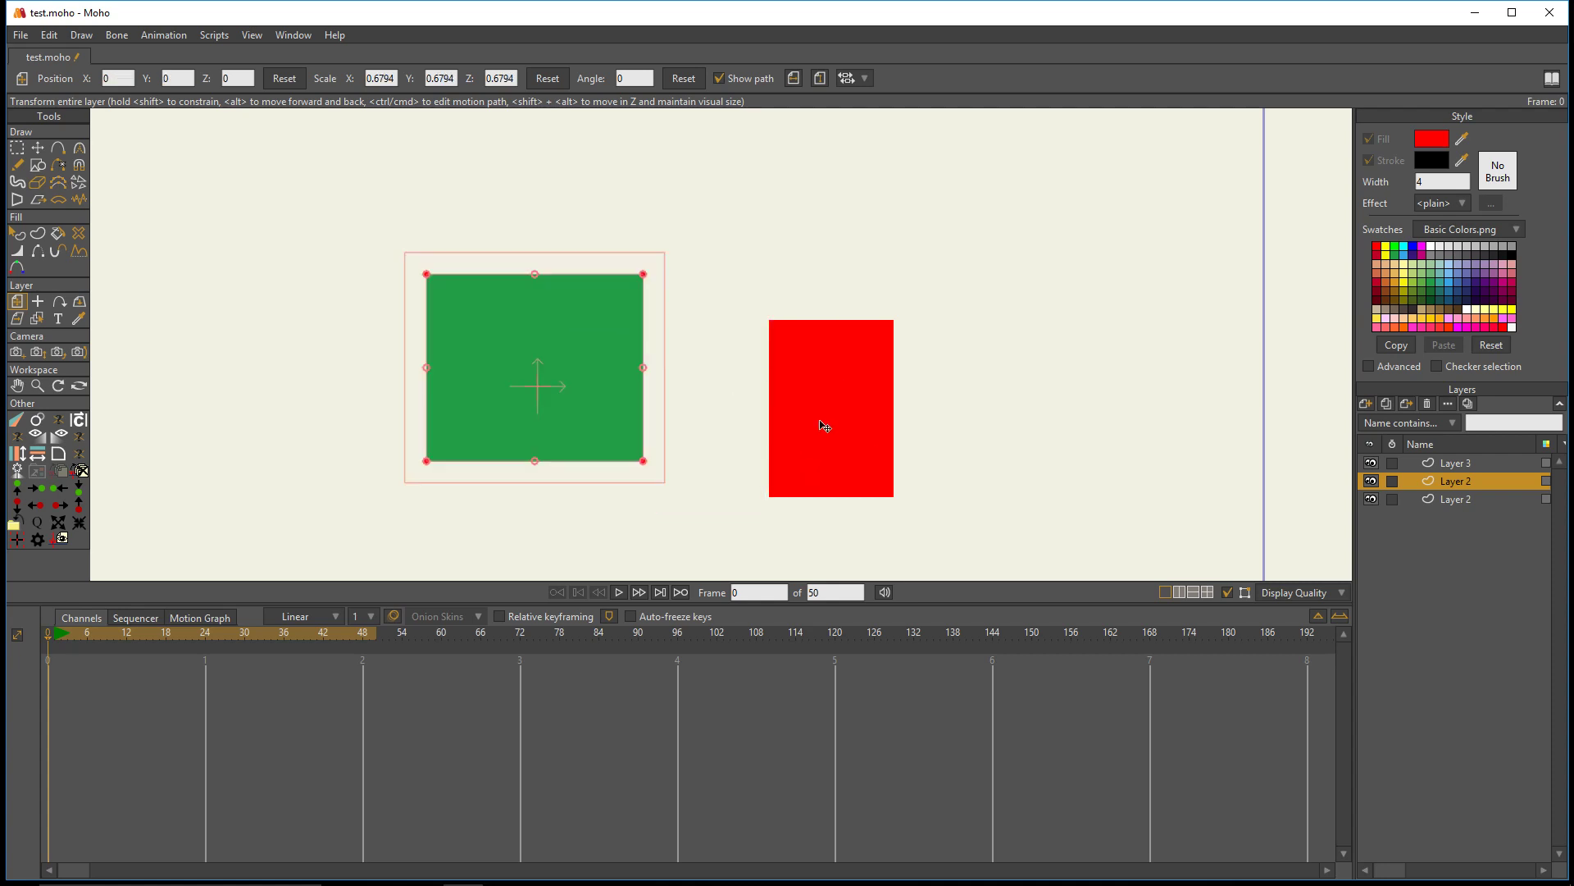
pyautogui.hotkey('ctrl', 'z')
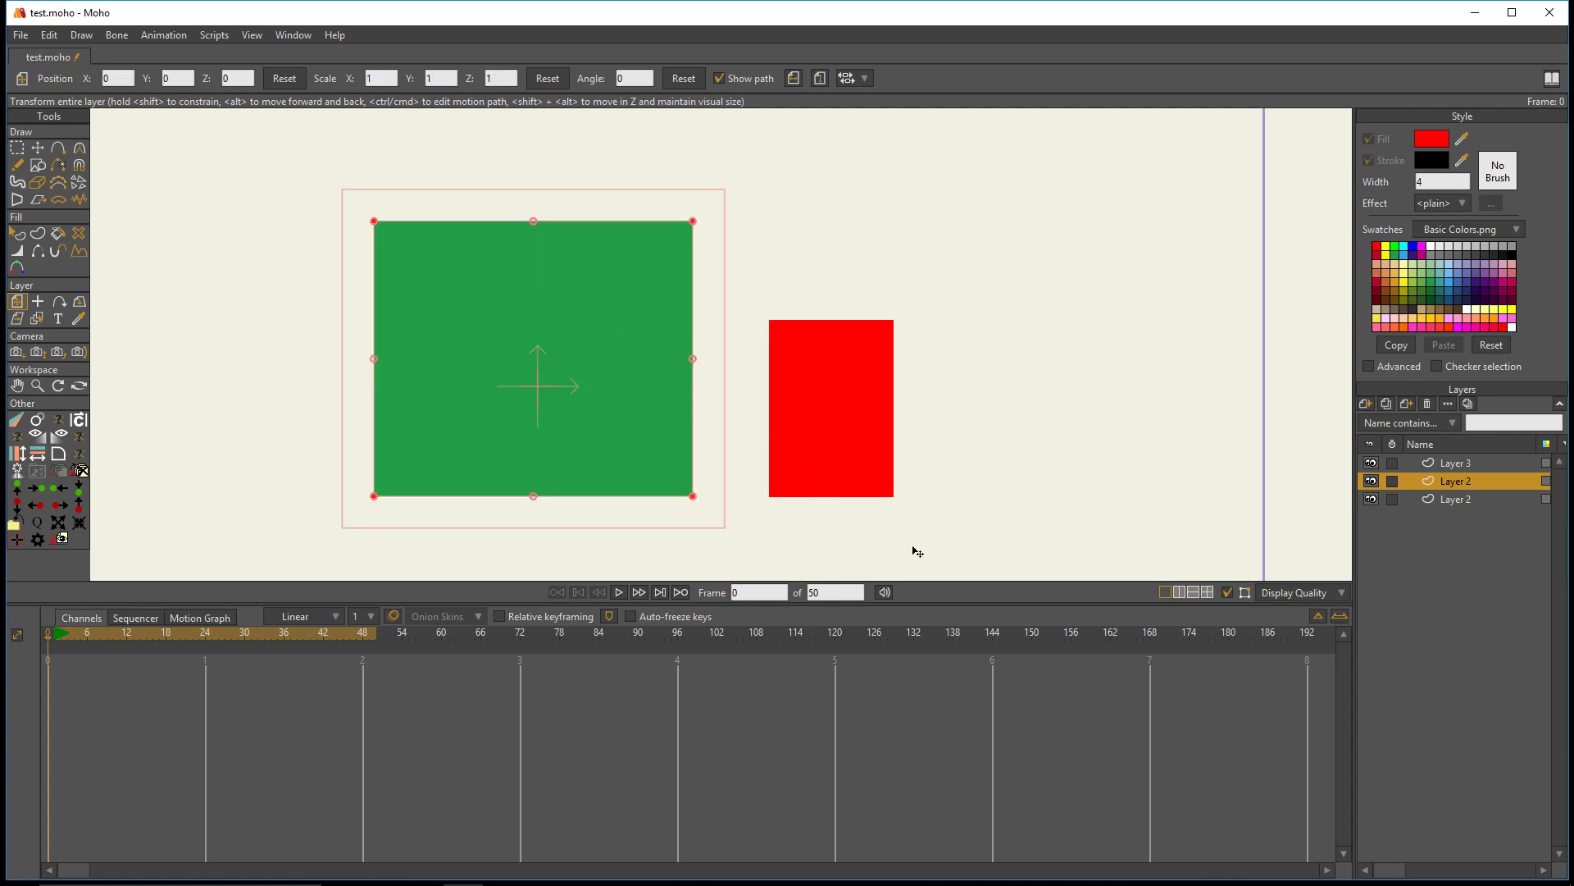
# - Select the green and red rectangles' layers together and match the green one's height to the red one with Match Height
pyautogui.click(1459, 465)
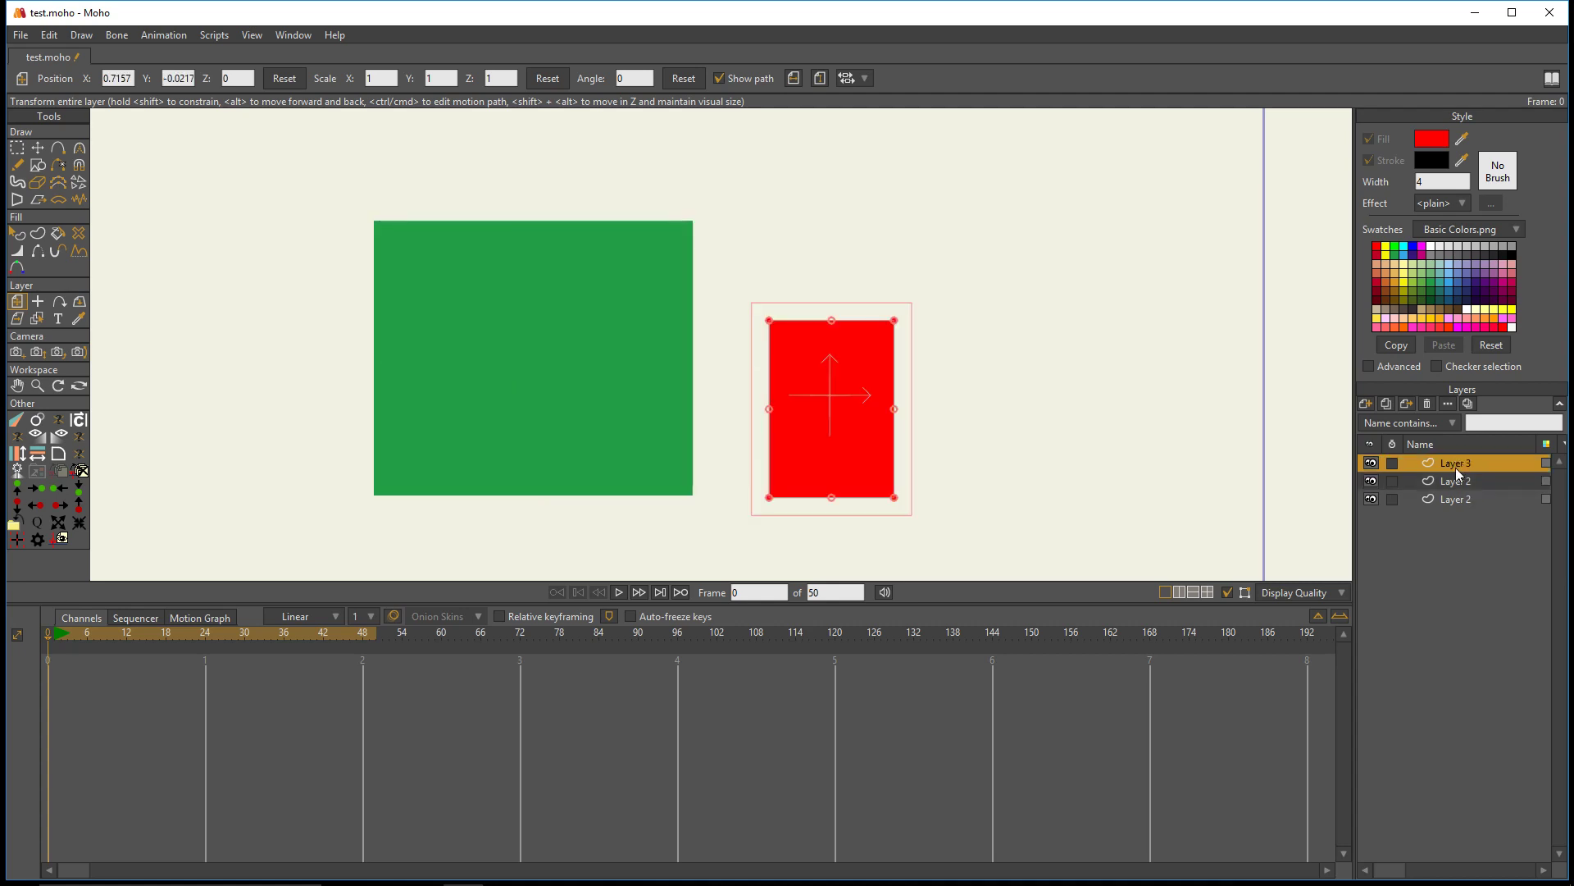
pyautogui.click(1459, 483)
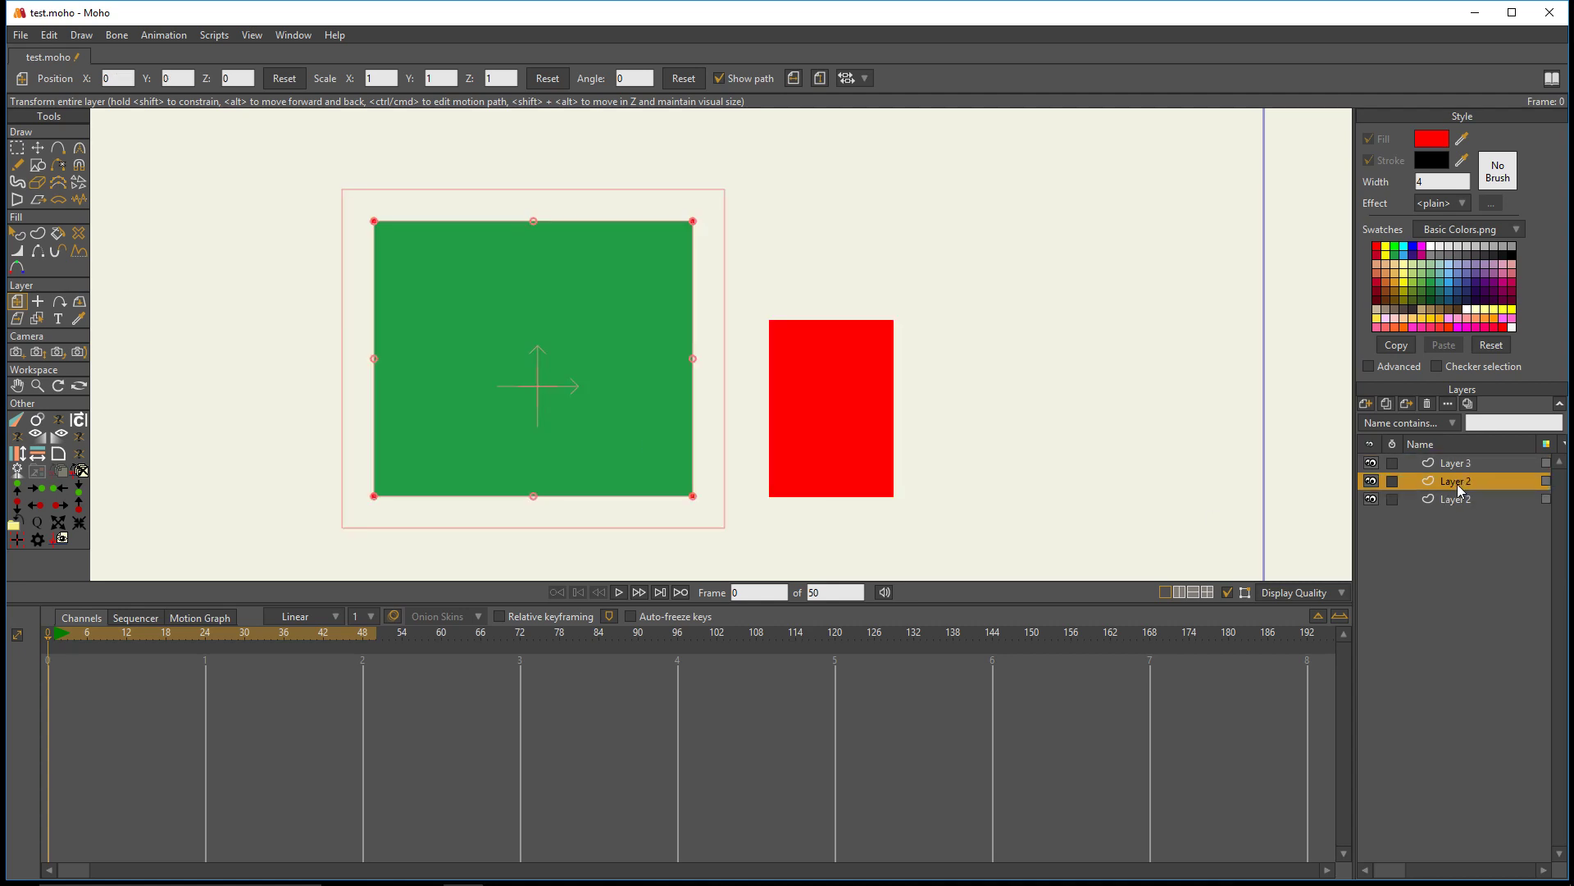
pyautogui.keyDown('ctrl'); pyautogui.click(1458, 466); pyautogui.keyUp('ctrl')
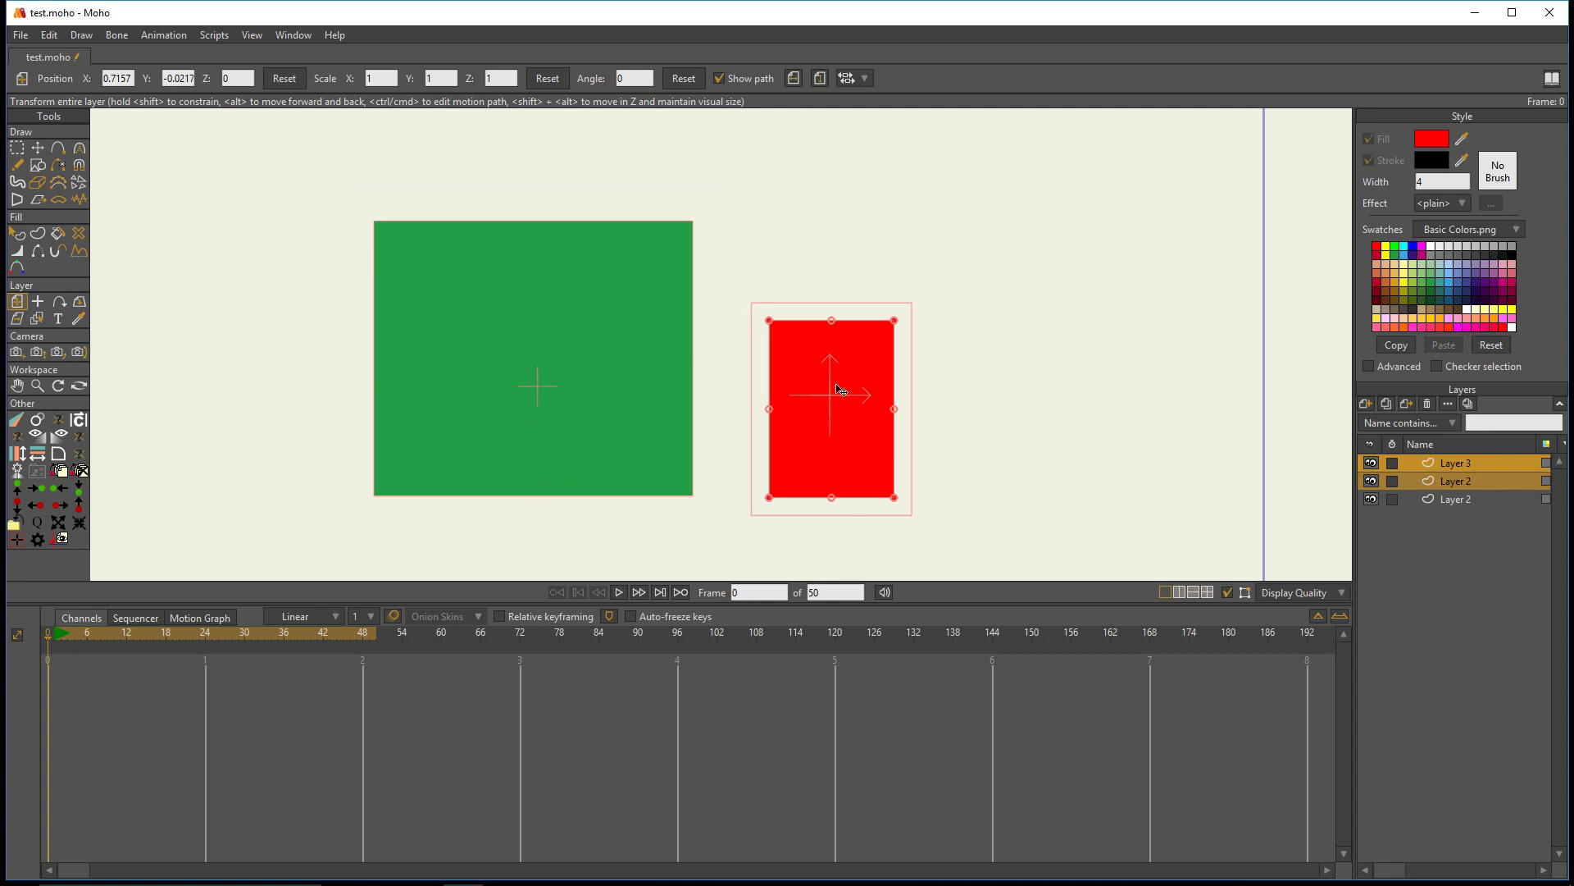
pyautogui.click(18, 454)
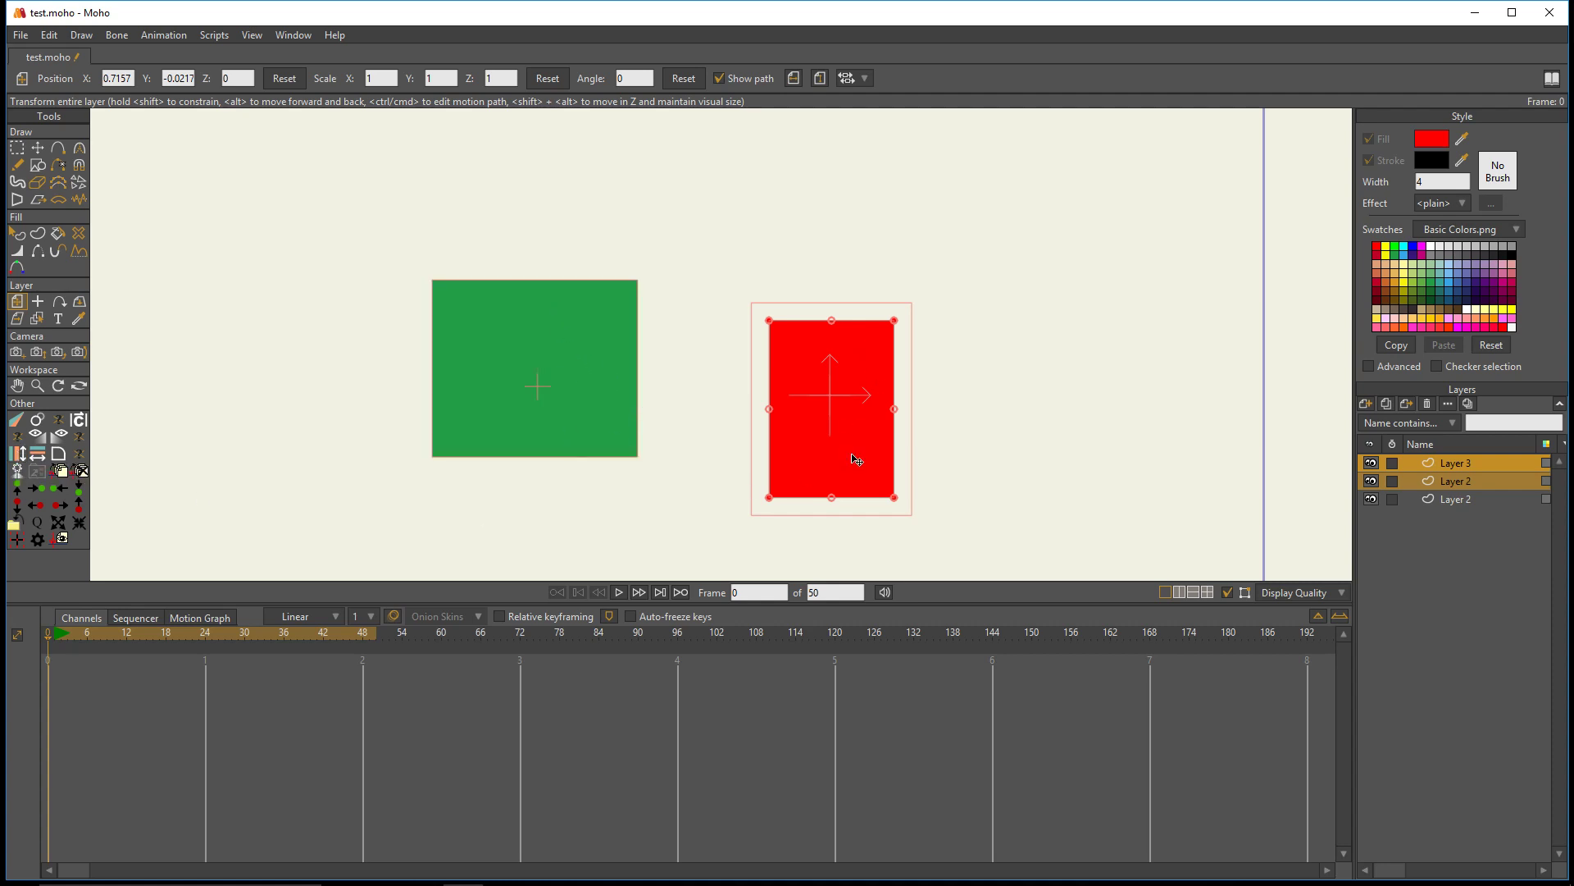
# - Undo the height match and make the green rectangle as wide as the red one with Match Width
pyautogui.click(37, 453)
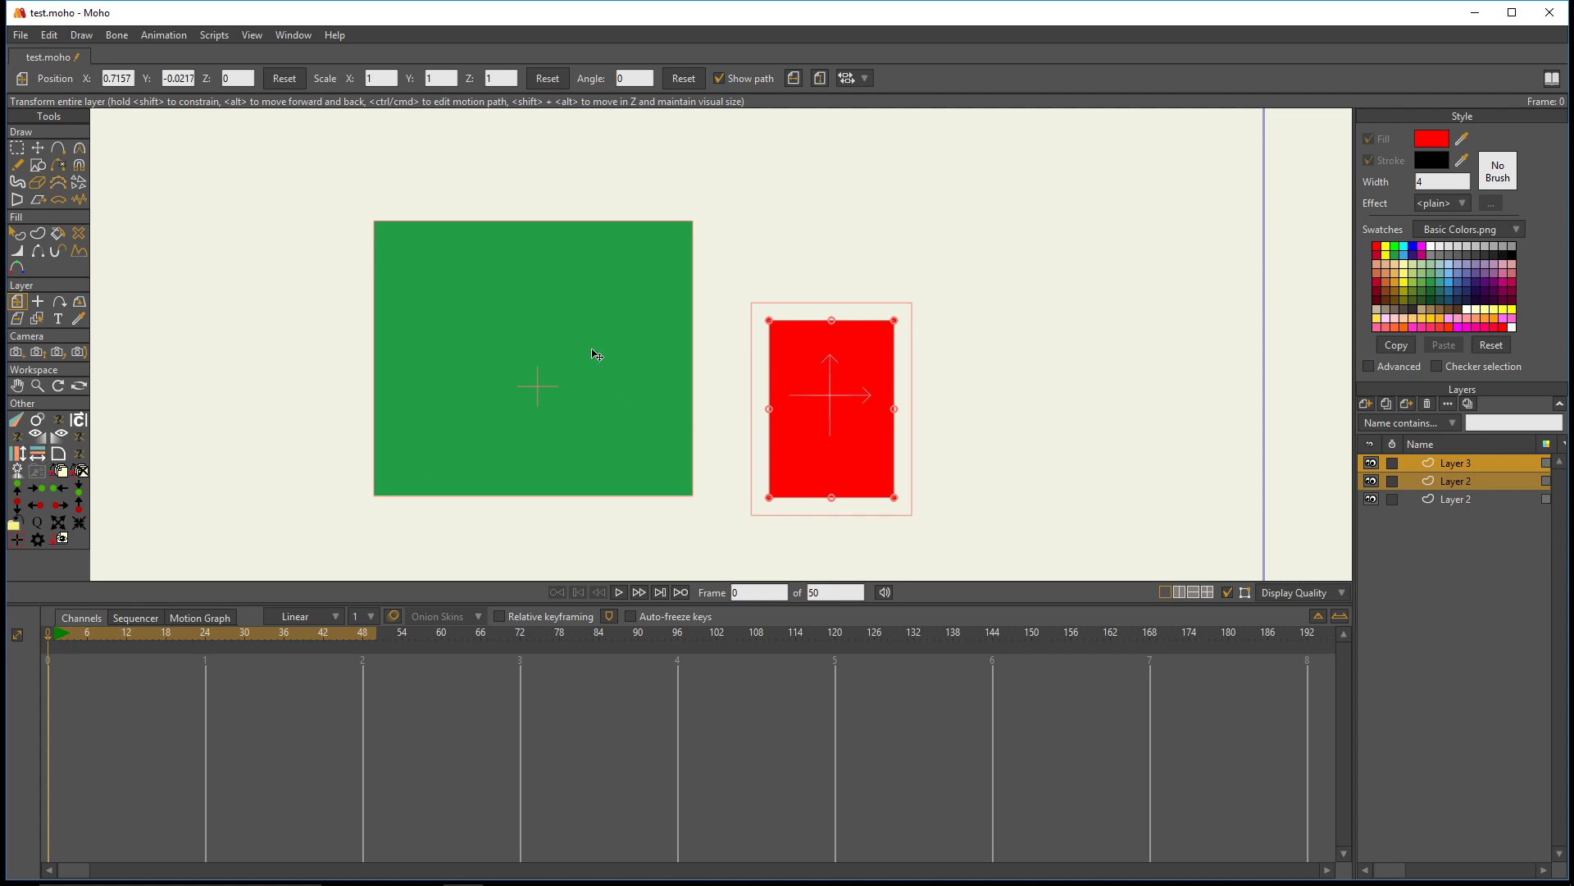
pyautogui.click(37, 454)
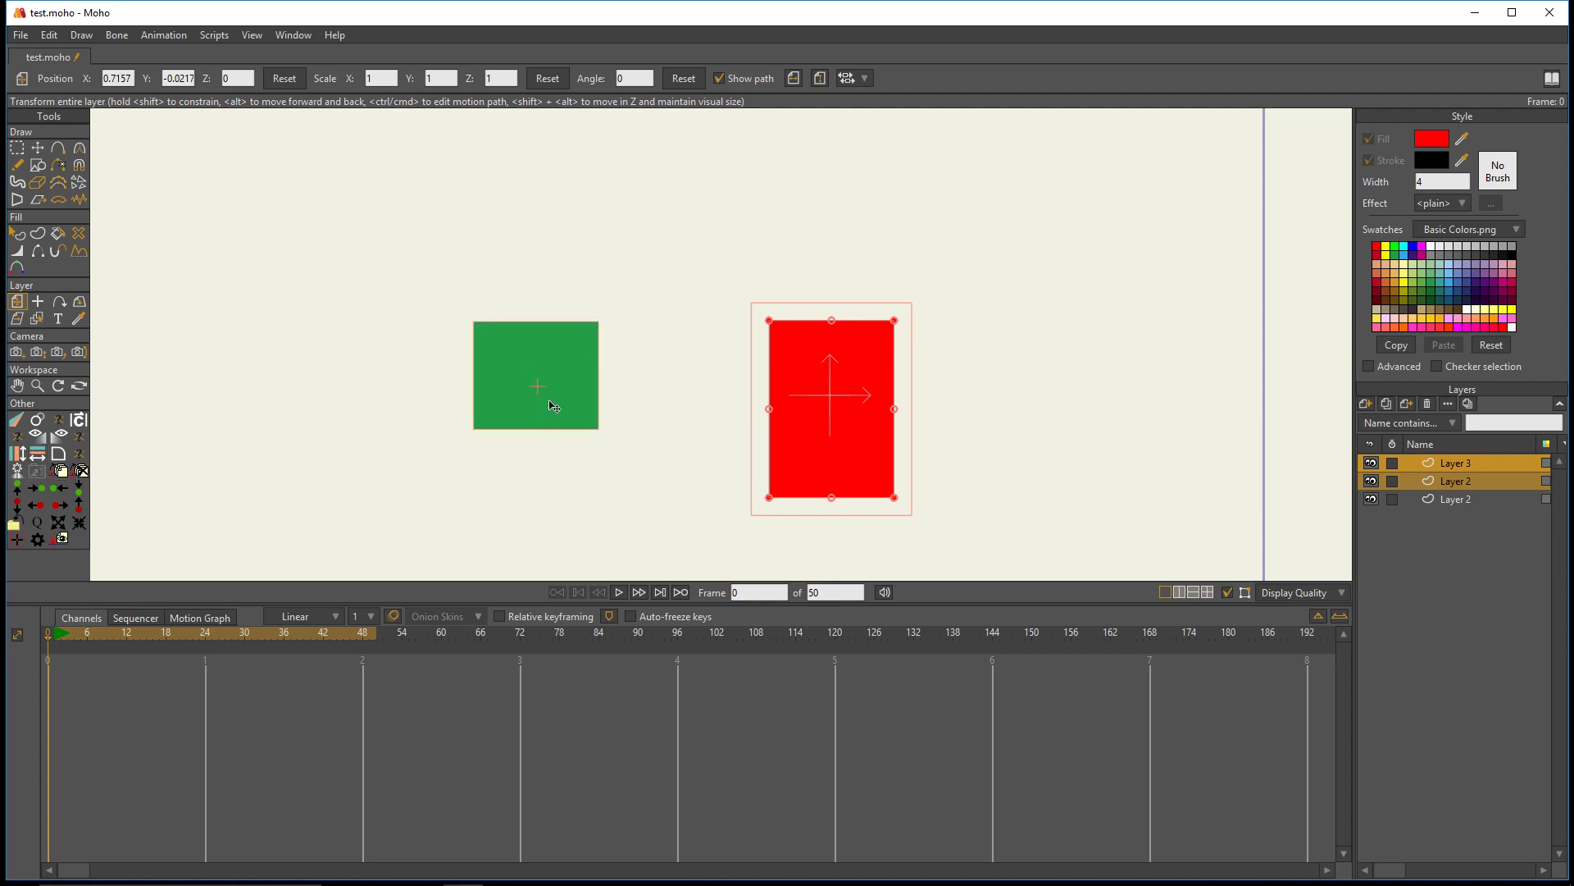
# - Move the red rectangle's layer up and closer to the green rectangle
pyautogui.click(1460, 471)
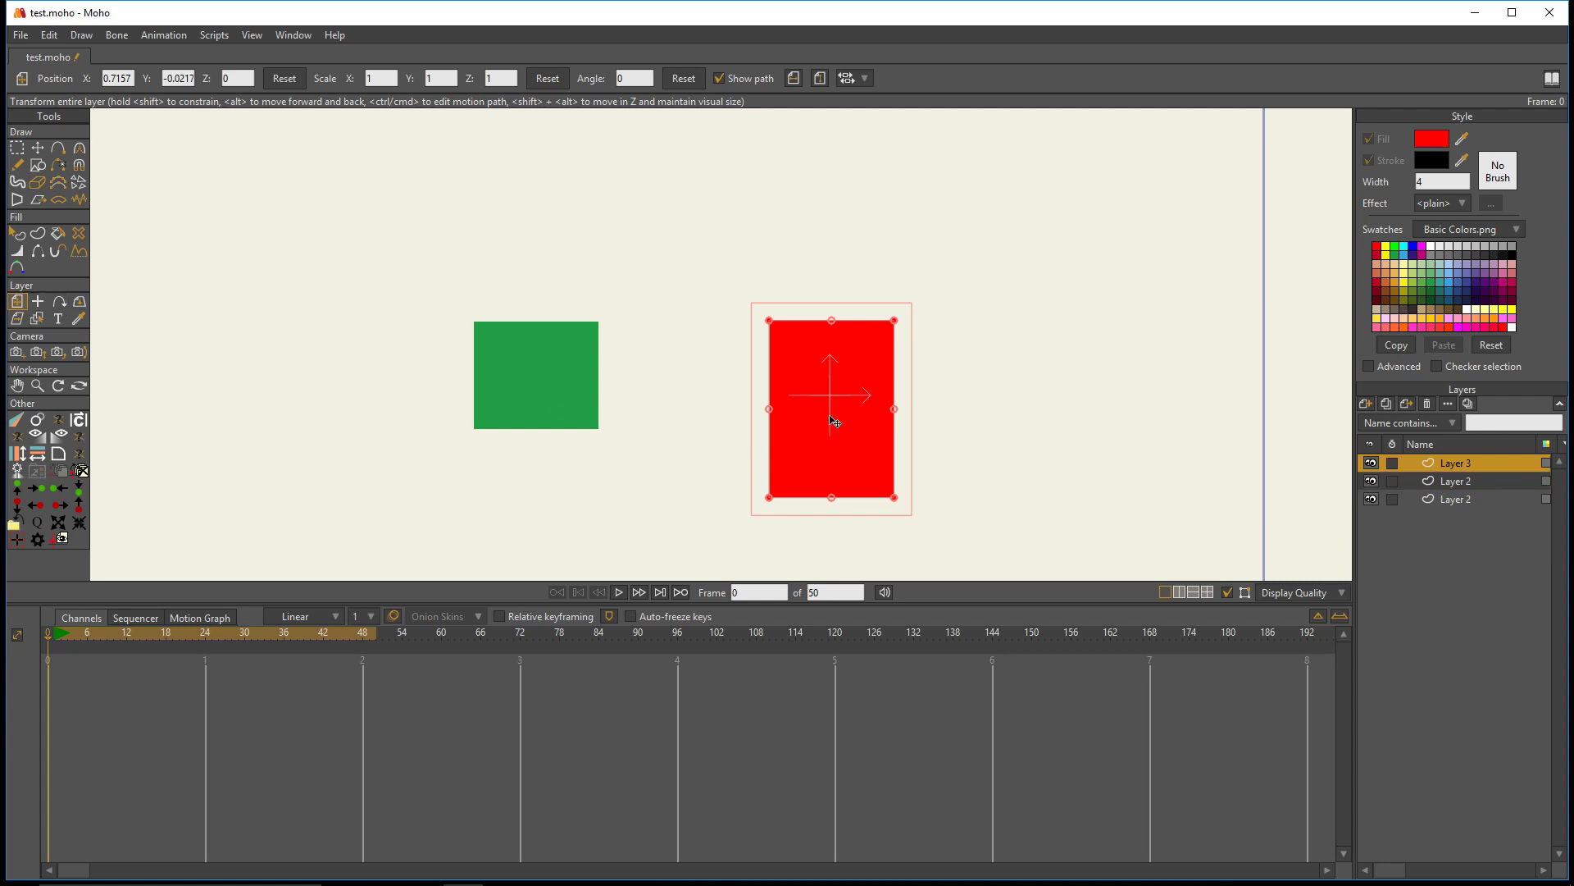
pyautogui.moveTo(833, 415); pyautogui.dragTo(754, 391)
pyautogui.scroll(-2, 914, 435)
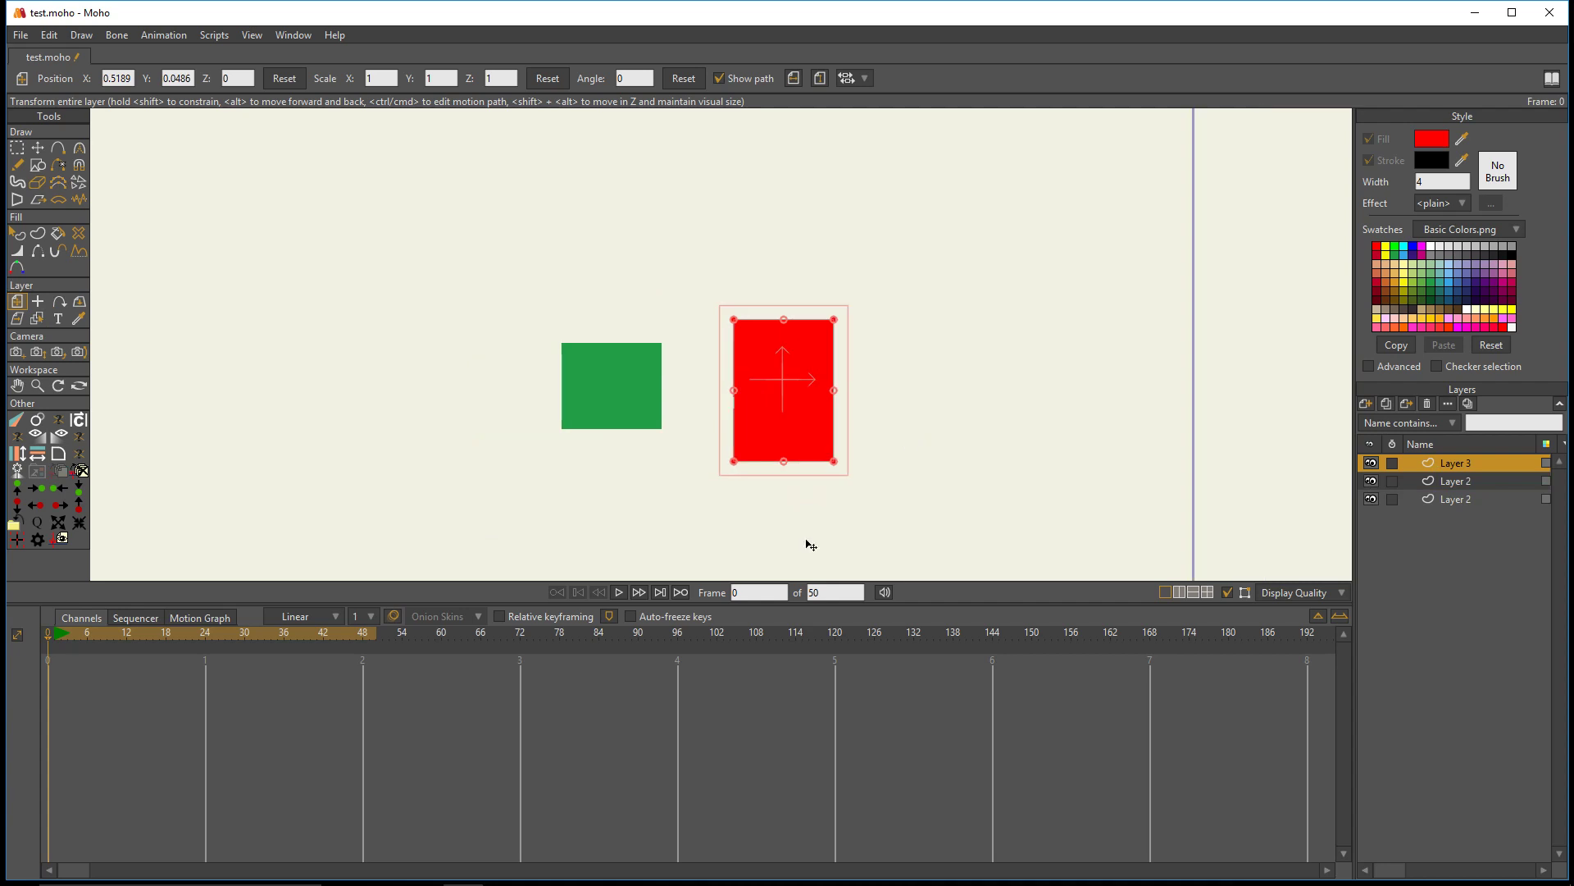
pyautogui.scroll(-3, 551, 336)
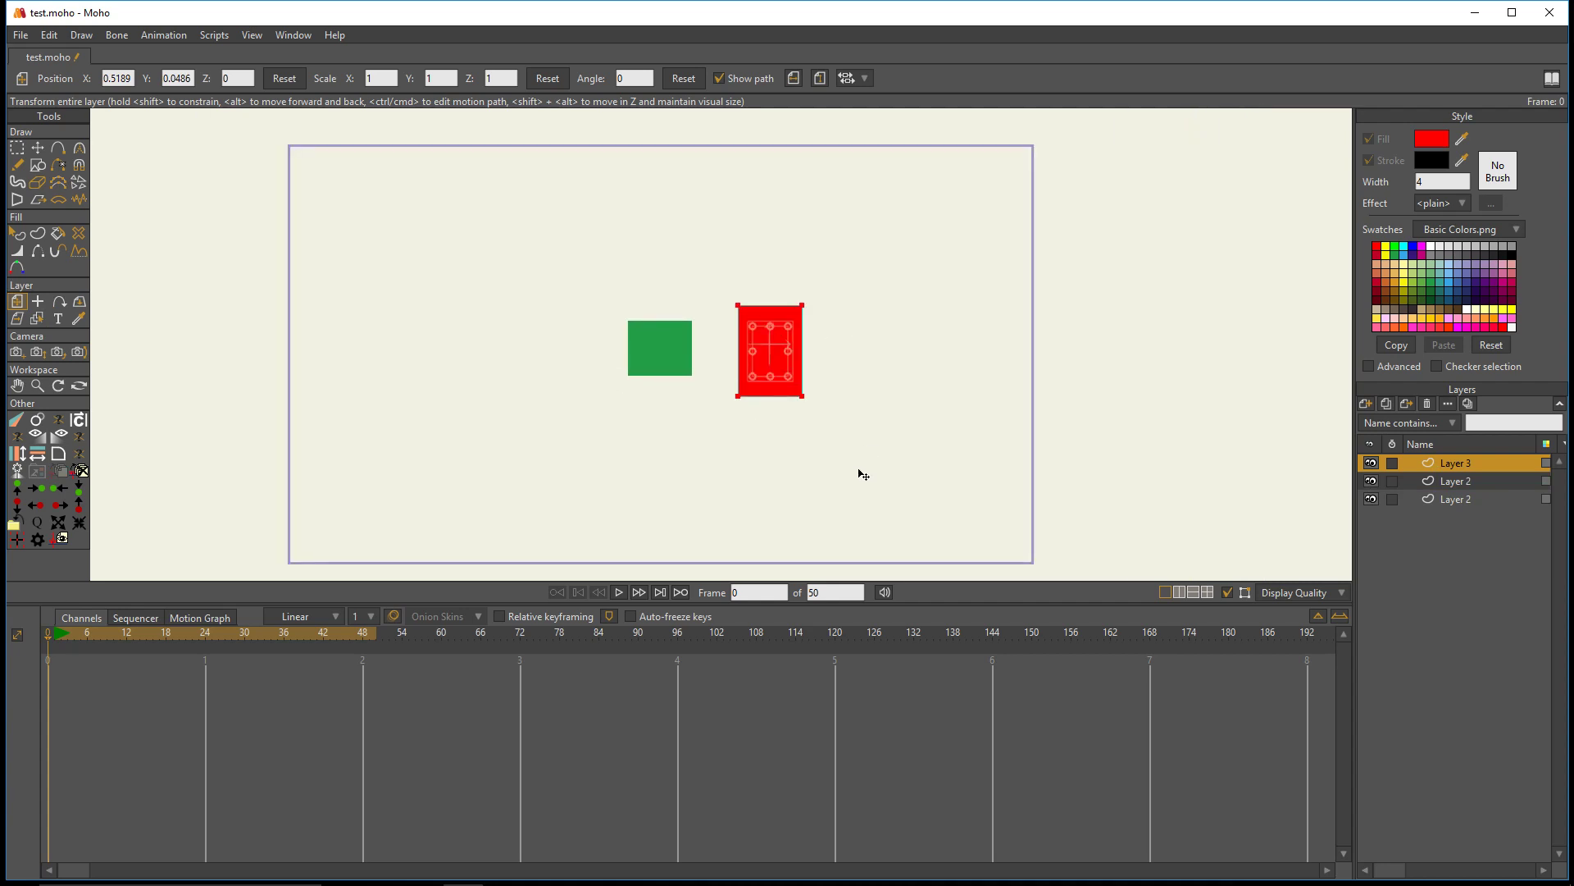
# - Undo the red layer's move and delete Layer 3 with the red rectangle
pyautogui.hotkey('ctrl', 'z')
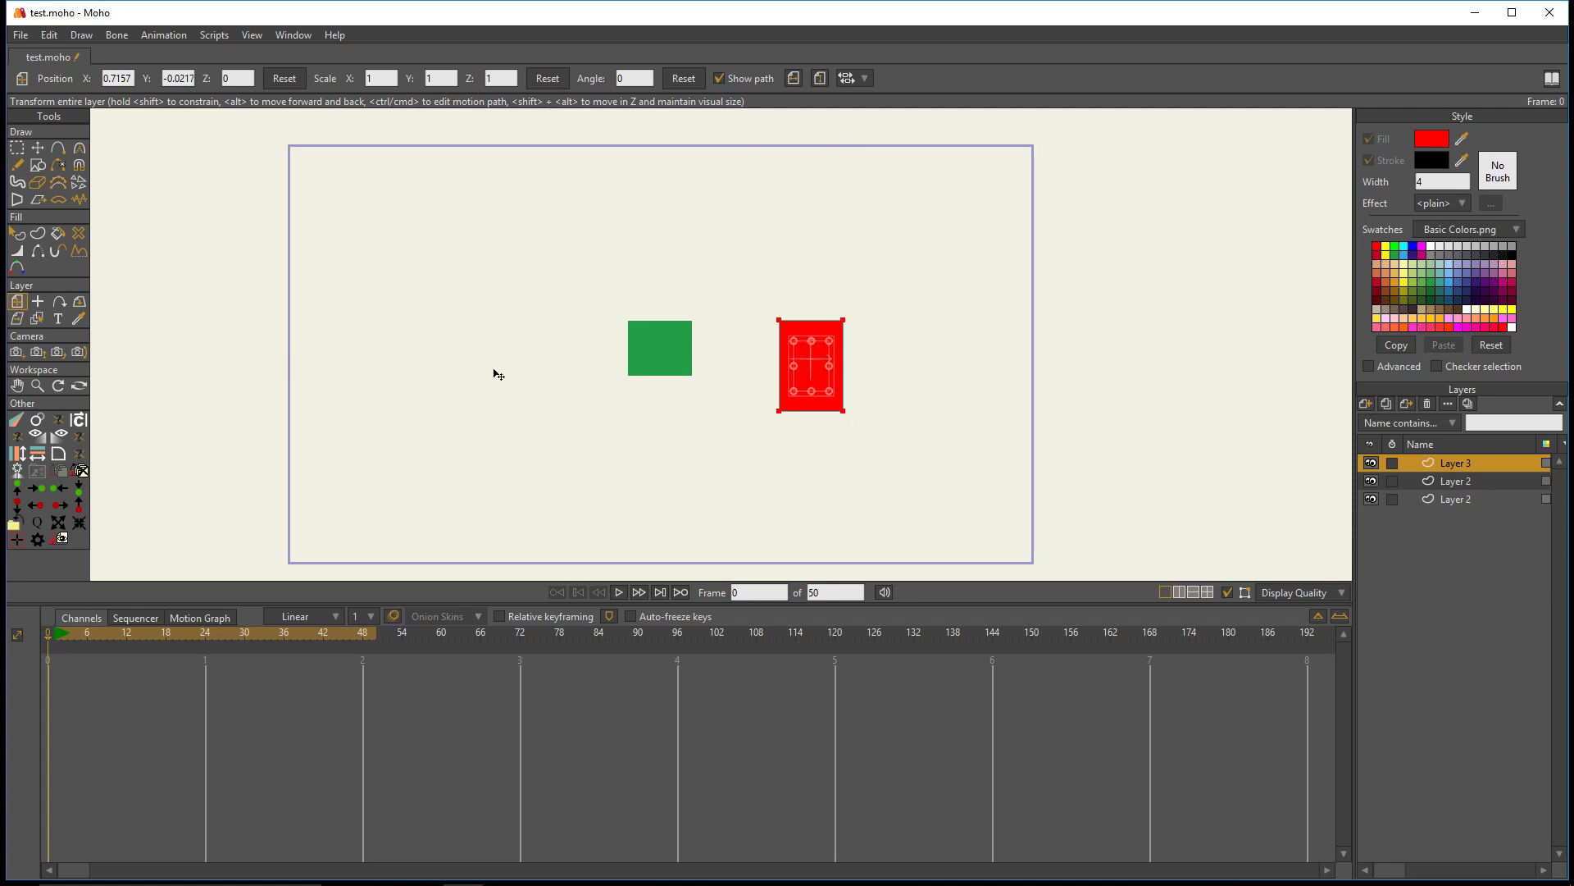
pyautogui.click(1428, 405)
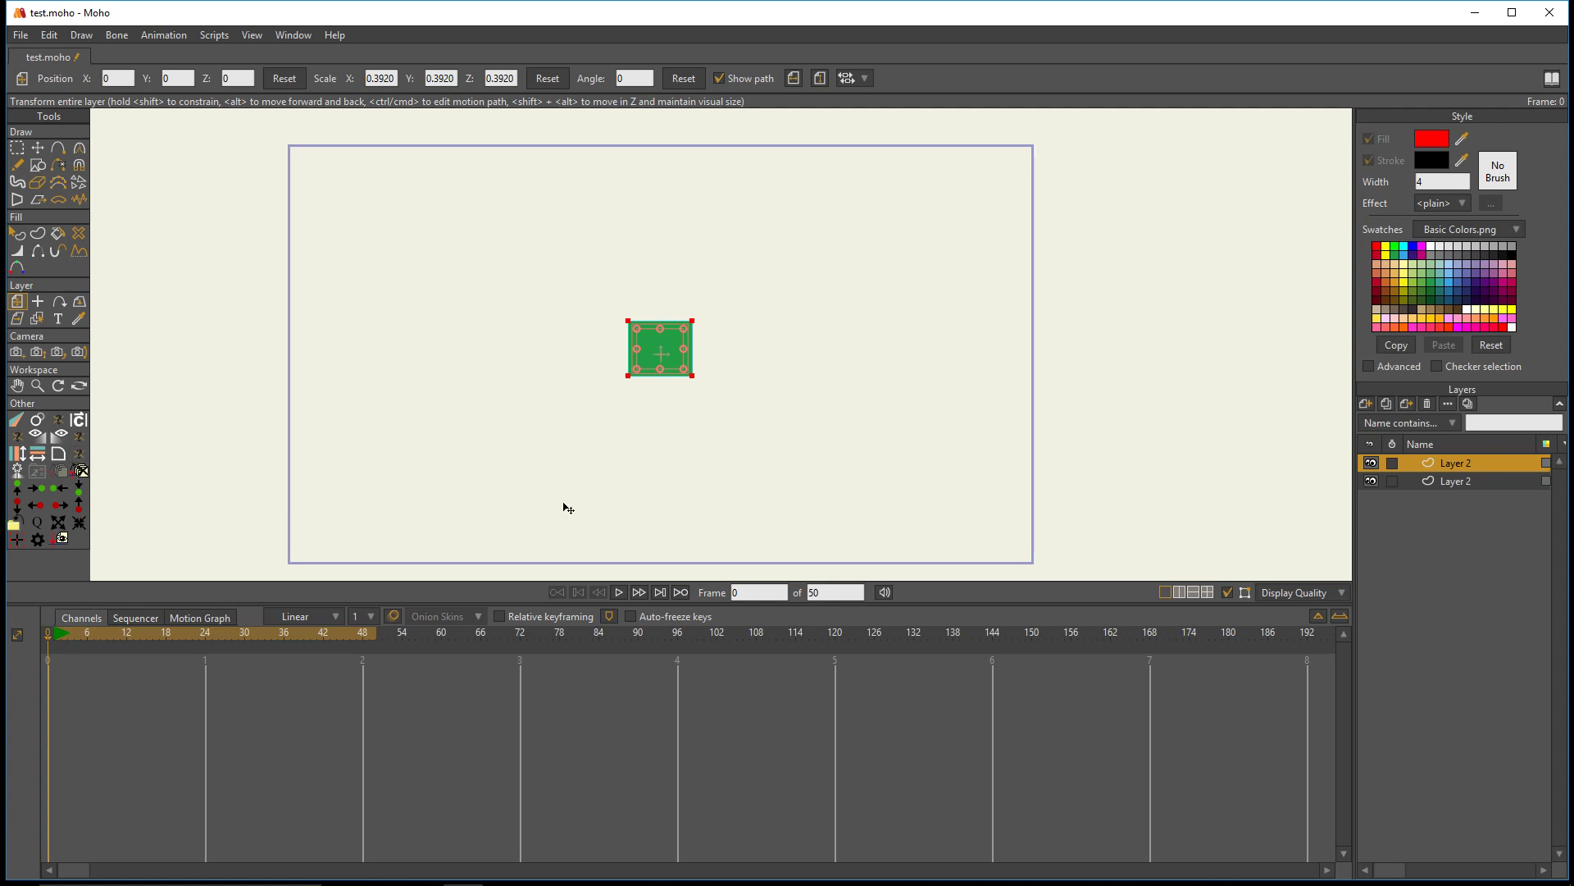
# - Move the green rectangle's layer left, rotate it to about -50° and scale it to about 1.31 in X and 1.61 in Y
pyautogui.scroll(3, 762, 377)
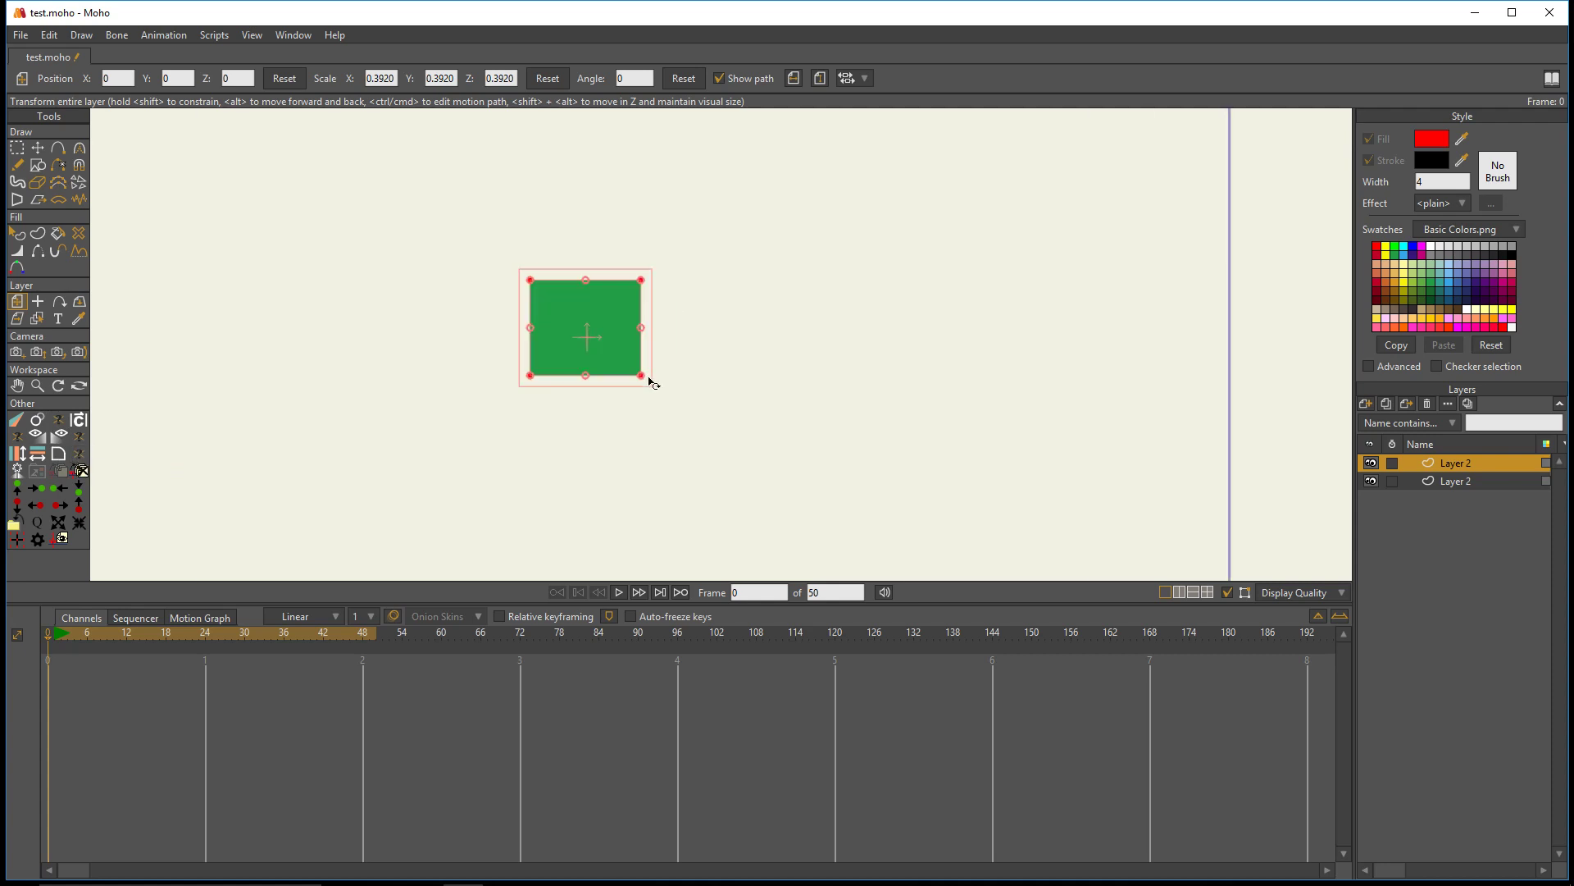
pyautogui.scroll(-3, 645, 414)
pyautogui.moveTo(587, 355); pyautogui.dragTo(498, 542)
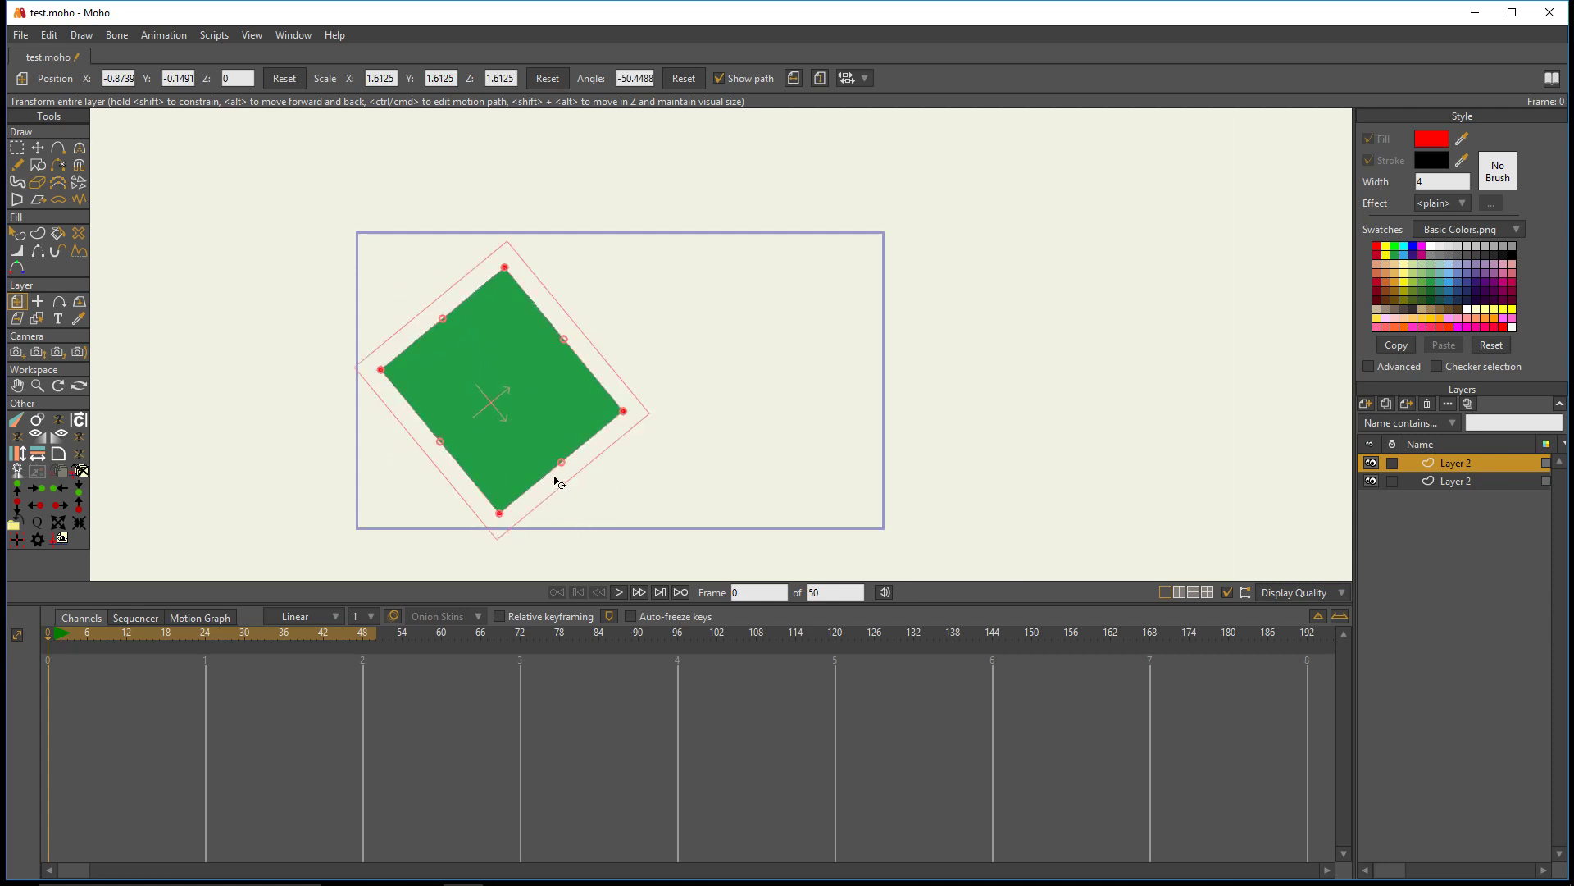
pyautogui.moveTo(565, 465); pyautogui.dragTo(548, 451)
pyautogui.moveTo(489, 403)
pyautogui.mouseDown()
pyautogui.moveTo(299, 392)
pyautogui.moveTo(516, 405)
pyautogui.moveTo(463, 405)
pyautogui.mouseUp()
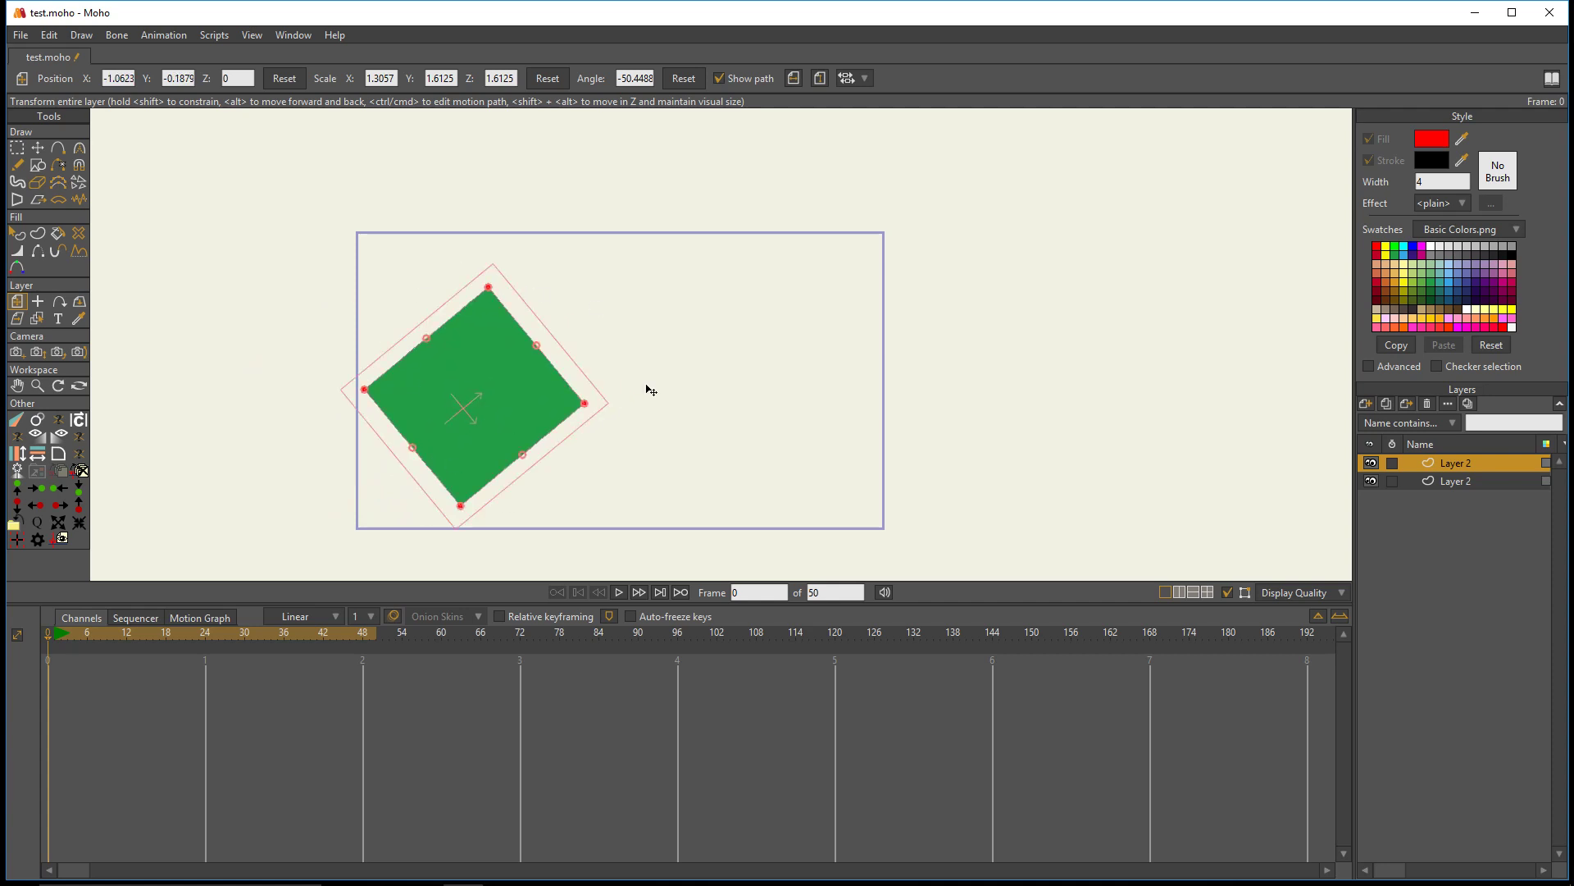
# - Set the opacity of the green rectangle's layer to 87%
pyautogui.doubleClick(1492, 464)
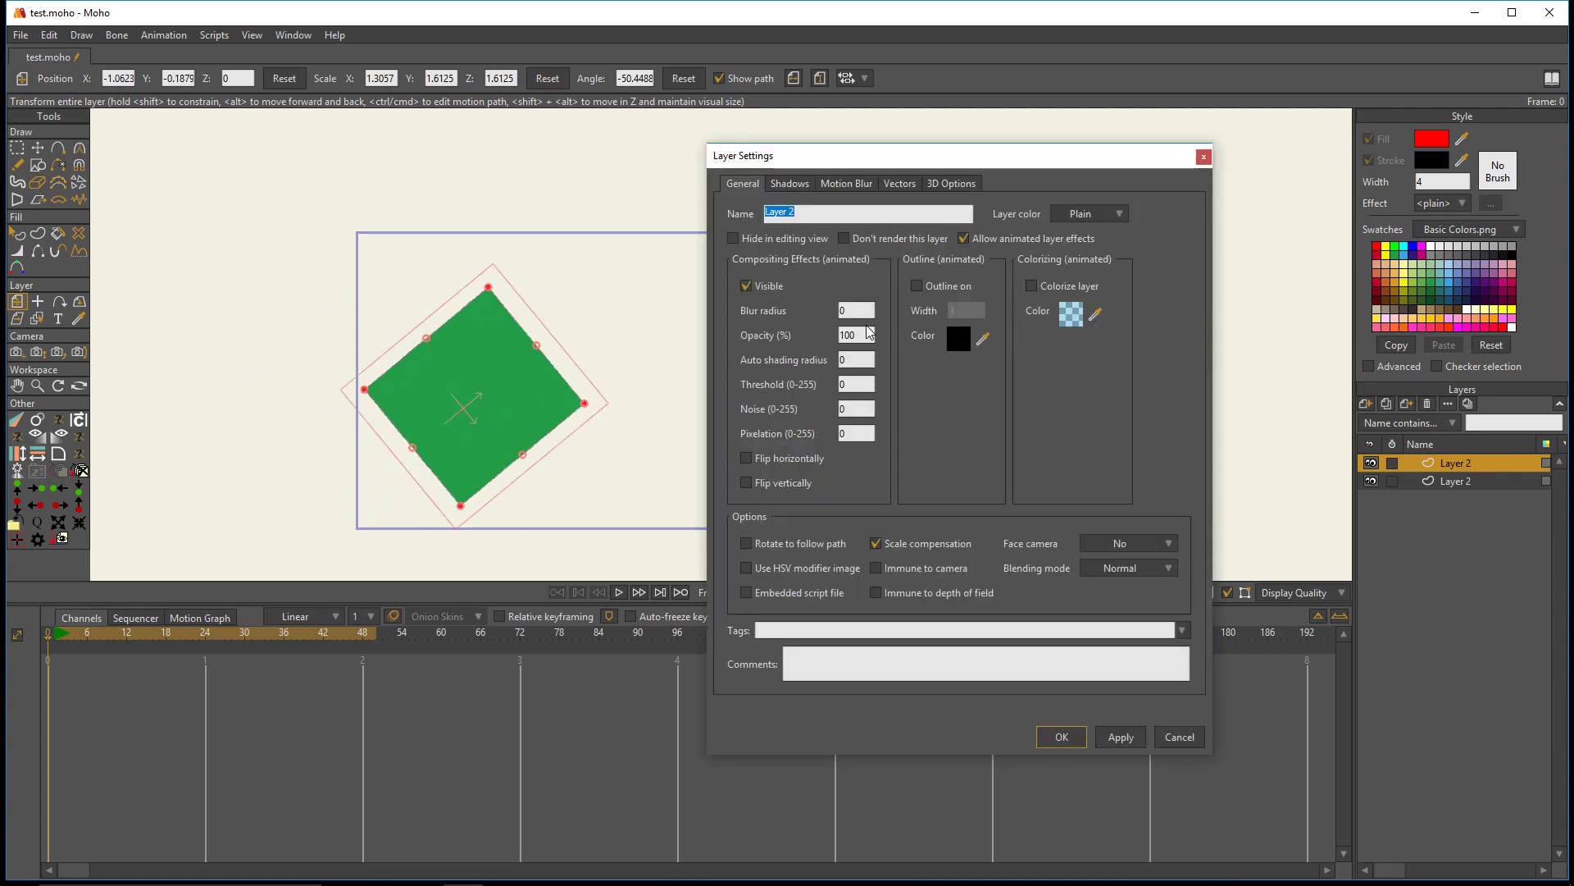
pyautogui.scroll(-4, 866, 331)
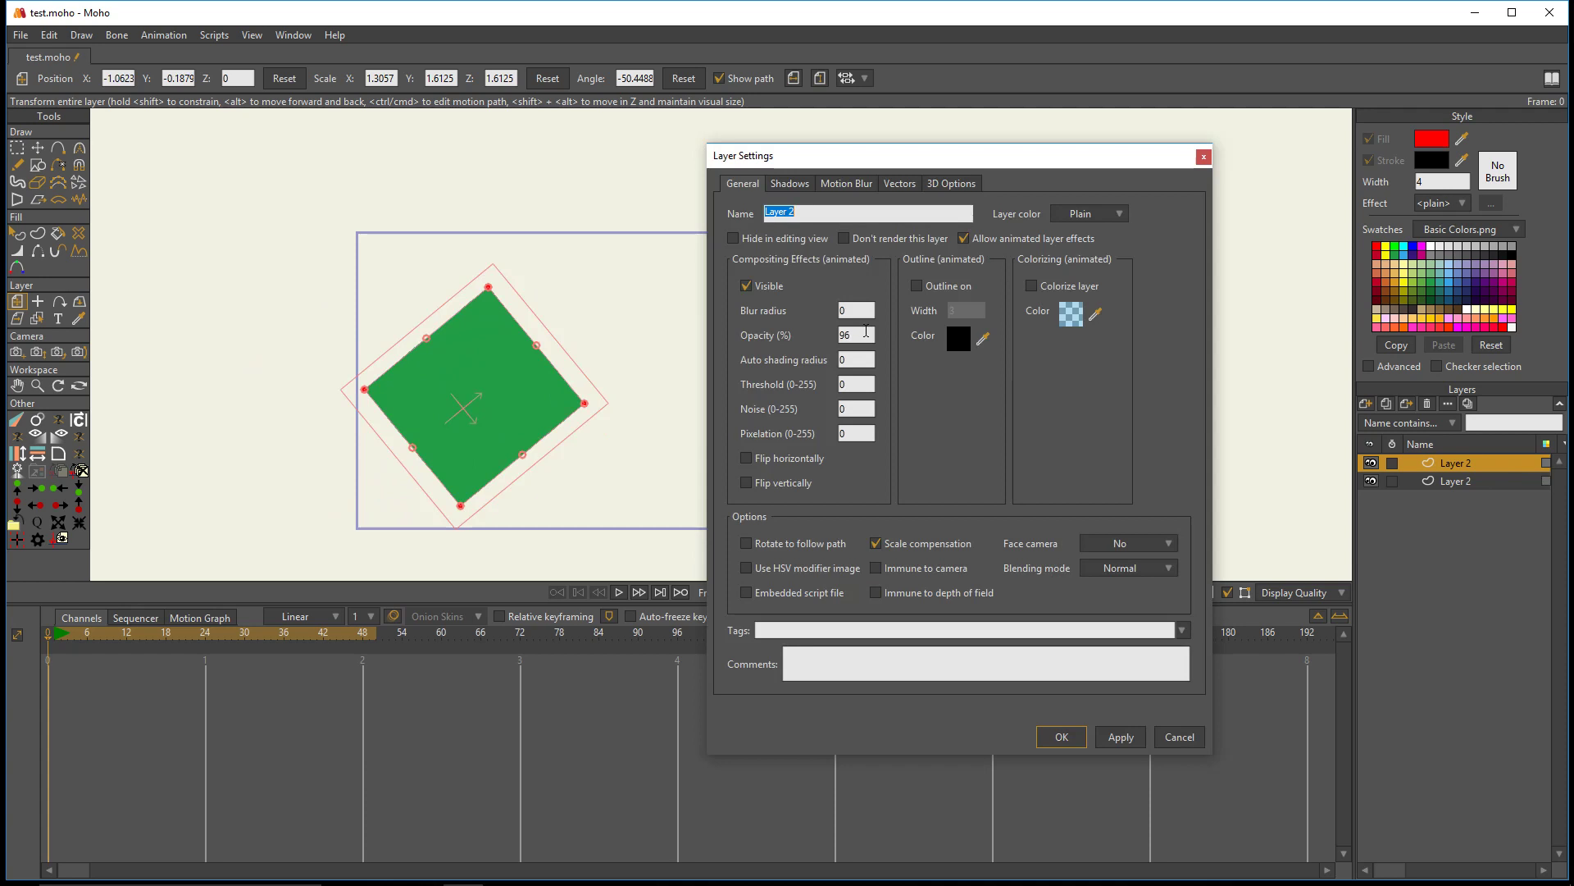
pyautogui.click(1120, 736)
pyautogui.click(1062, 736)
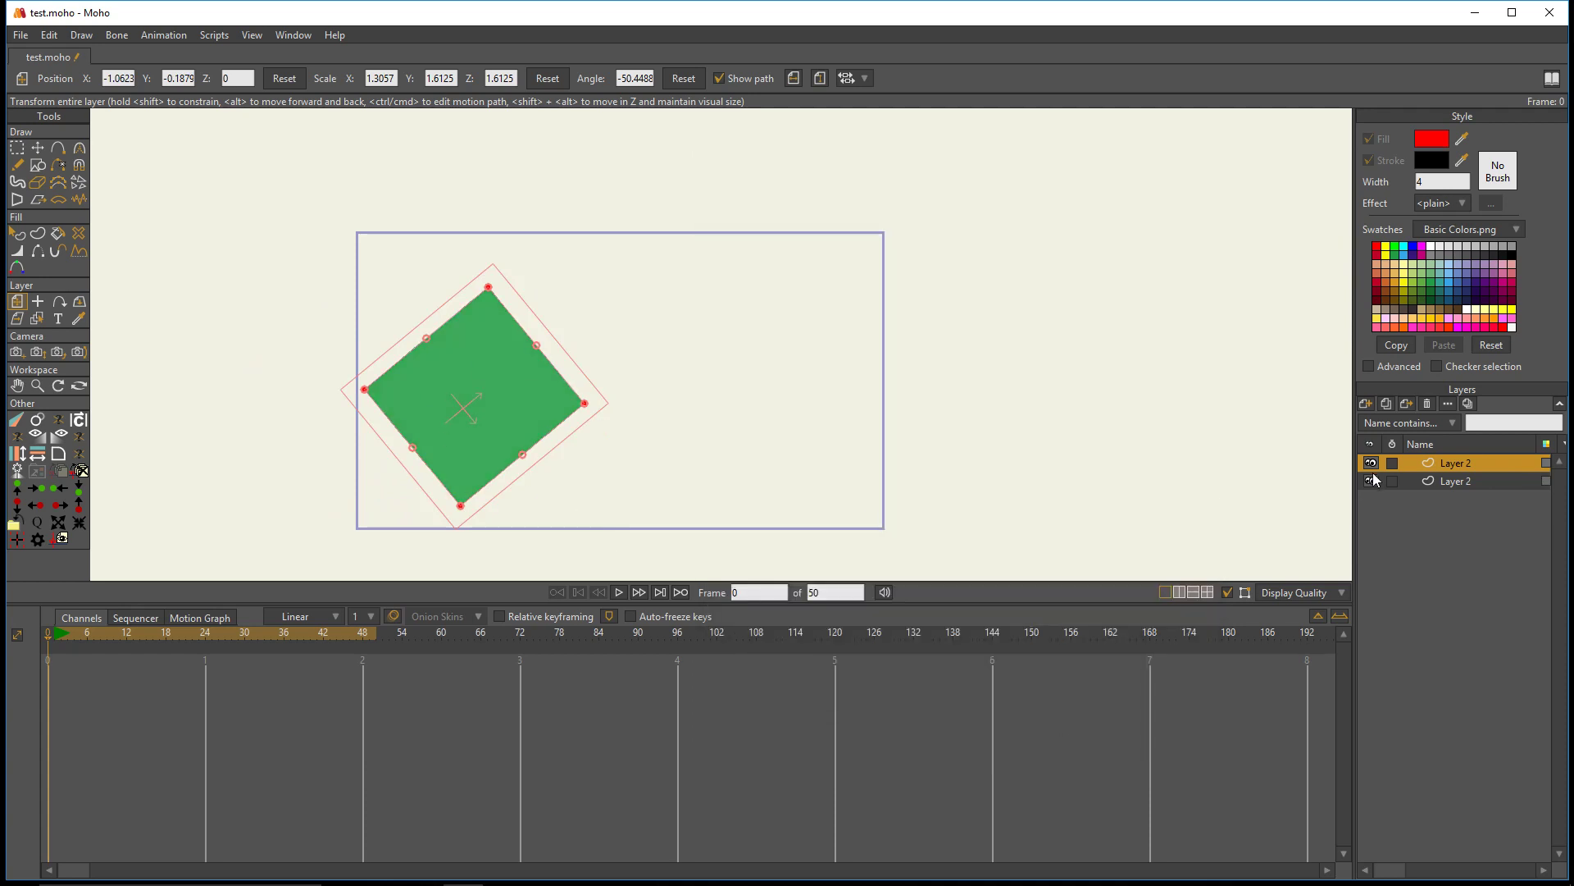
# - Add a new vector layer and draw a red circle just beside the green rectangle
pyautogui.click(1371, 405)
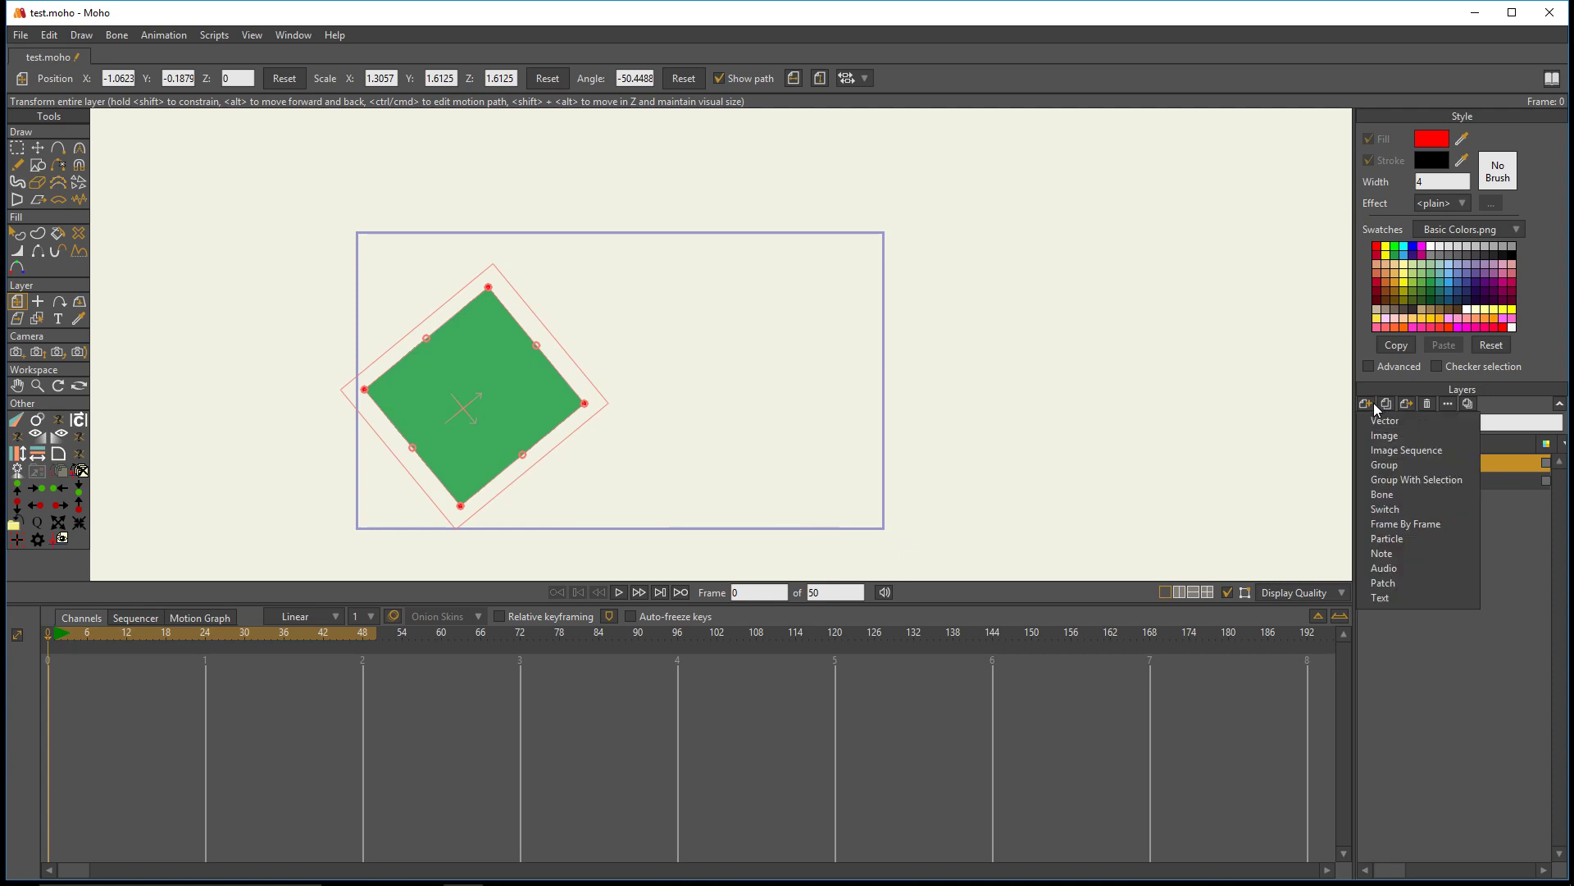
pyautogui.click(1370, 418)
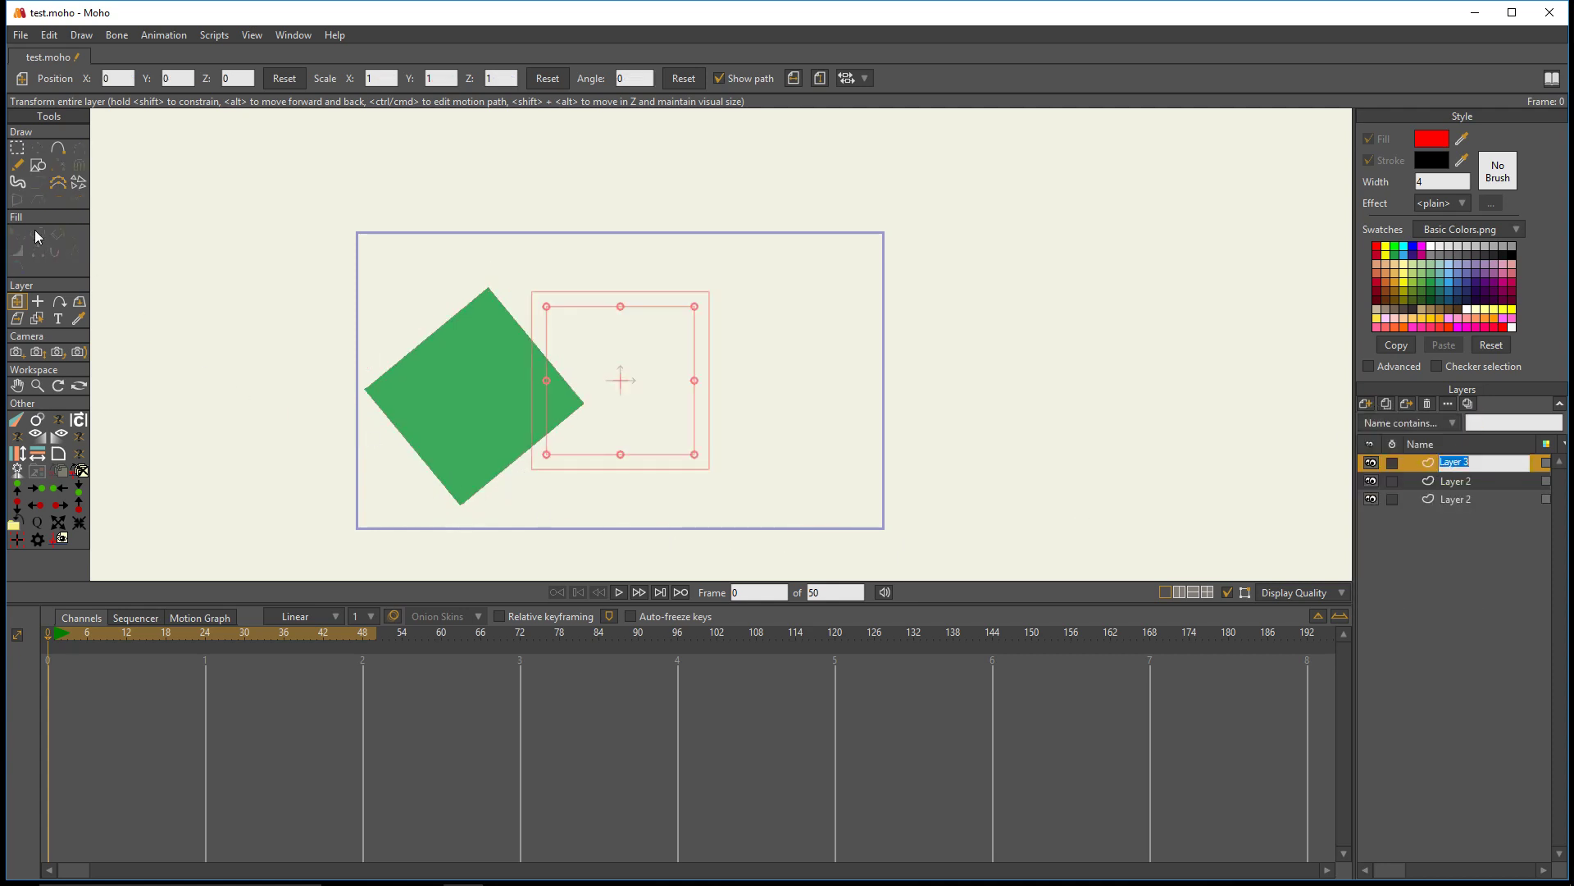
pyautogui.click(38, 167)
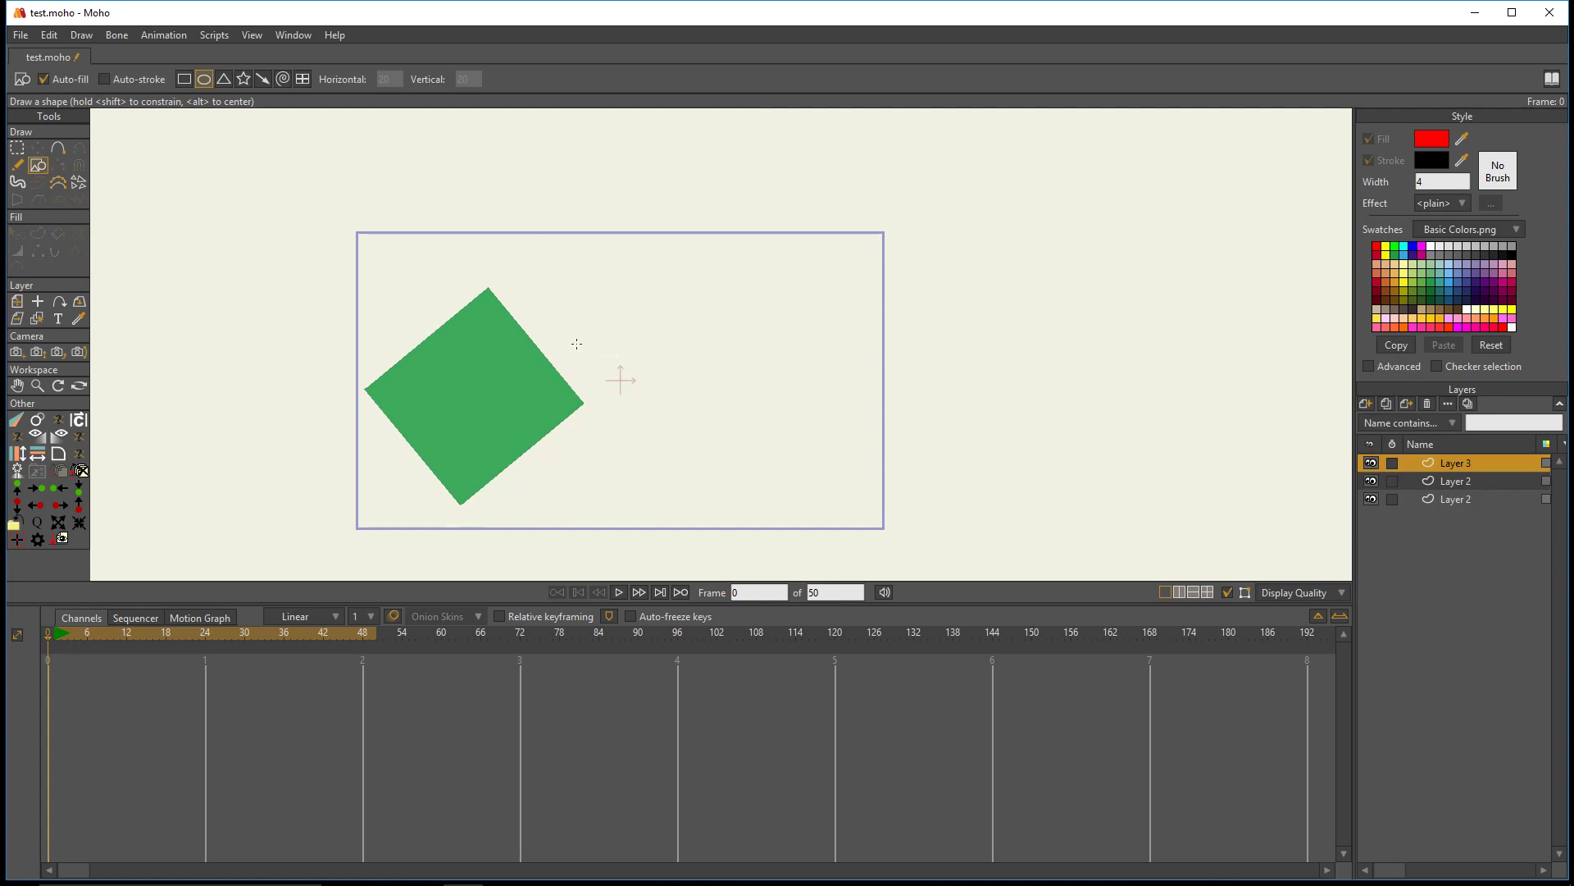
pyautogui.moveTo(585, 322); pyautogui.dragTo(698, 436)
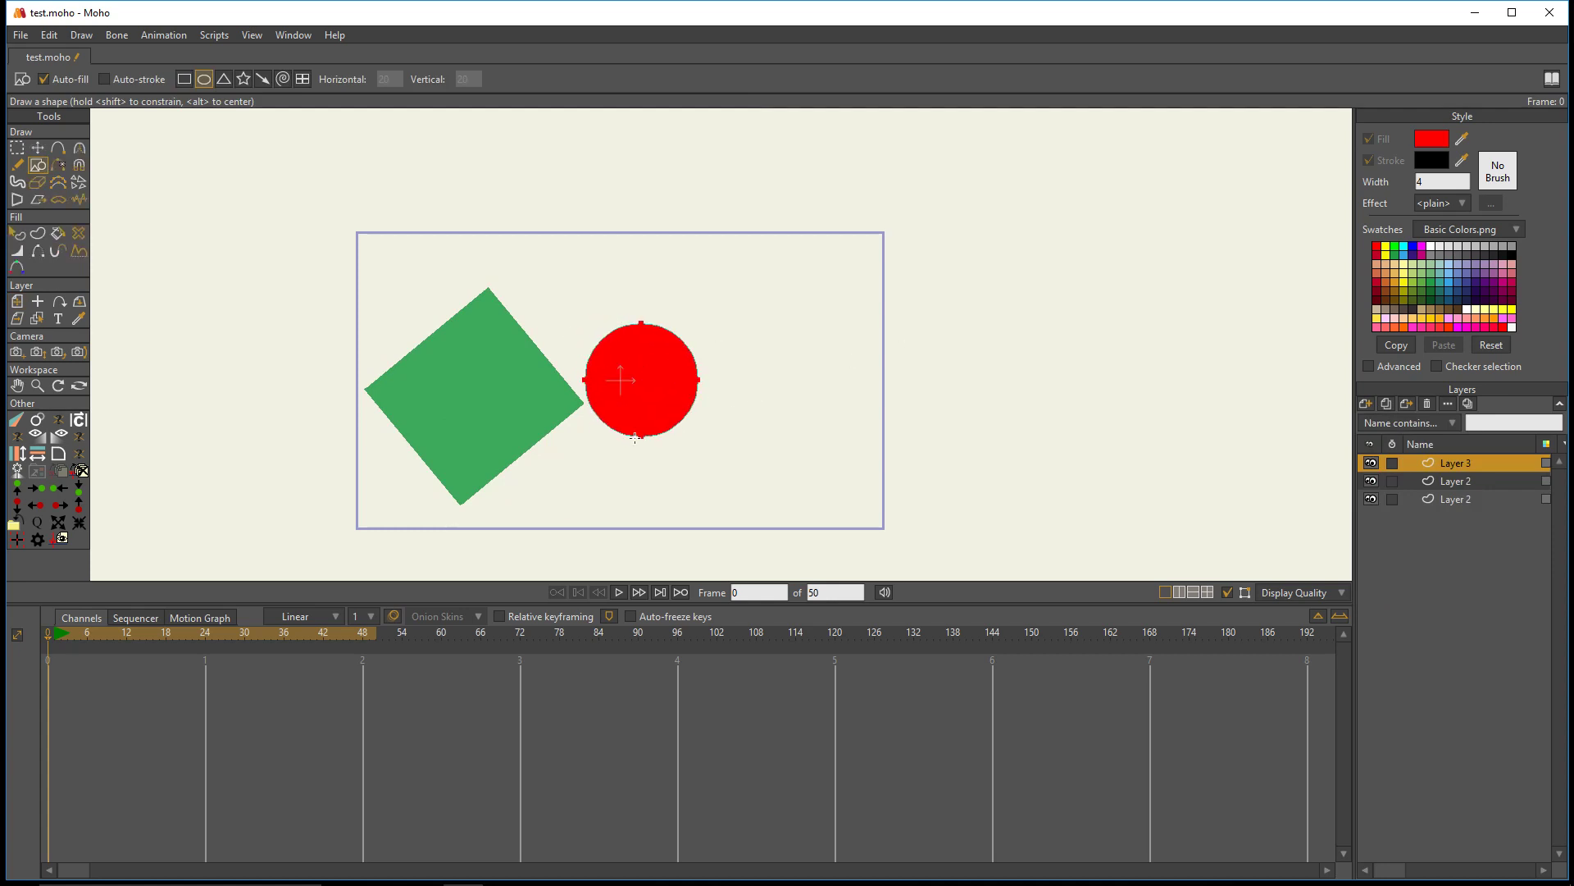
# - Shift the circle's points slightly left, then move its layer to about X 1.14, Y 0, away from the green rectangle
pyautogui.click(37, 148)
pyautogui.moveTo(631, 353); pyautogui.dragTo(611, 364)
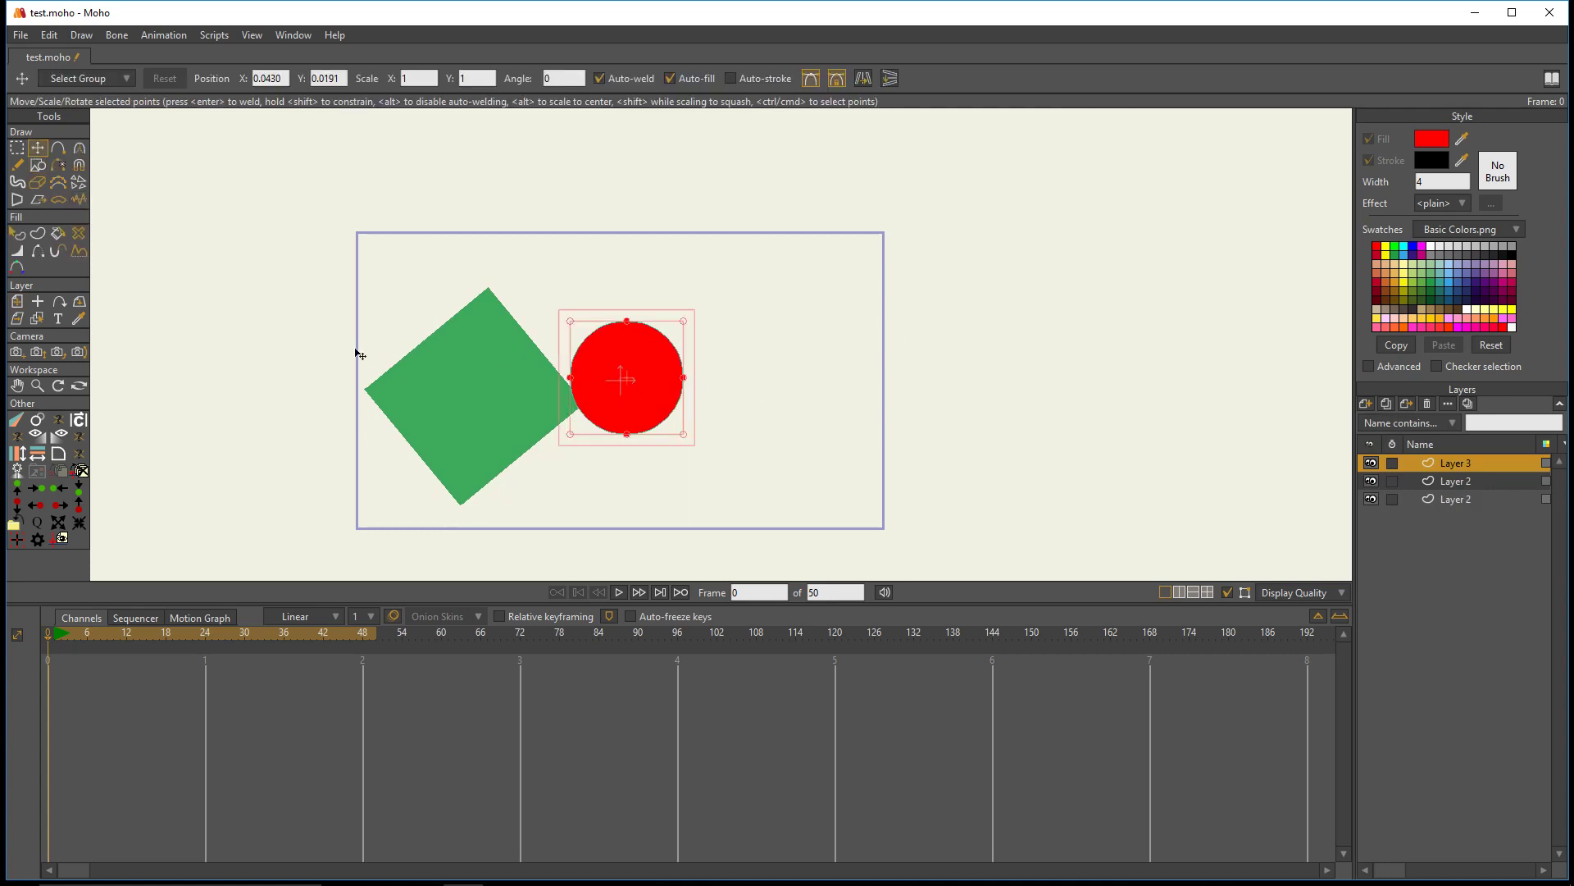
pyautogui.click(17, 301)
pyautogui.moveTo(645, 424); pyautogui.dragTo(823, 428)
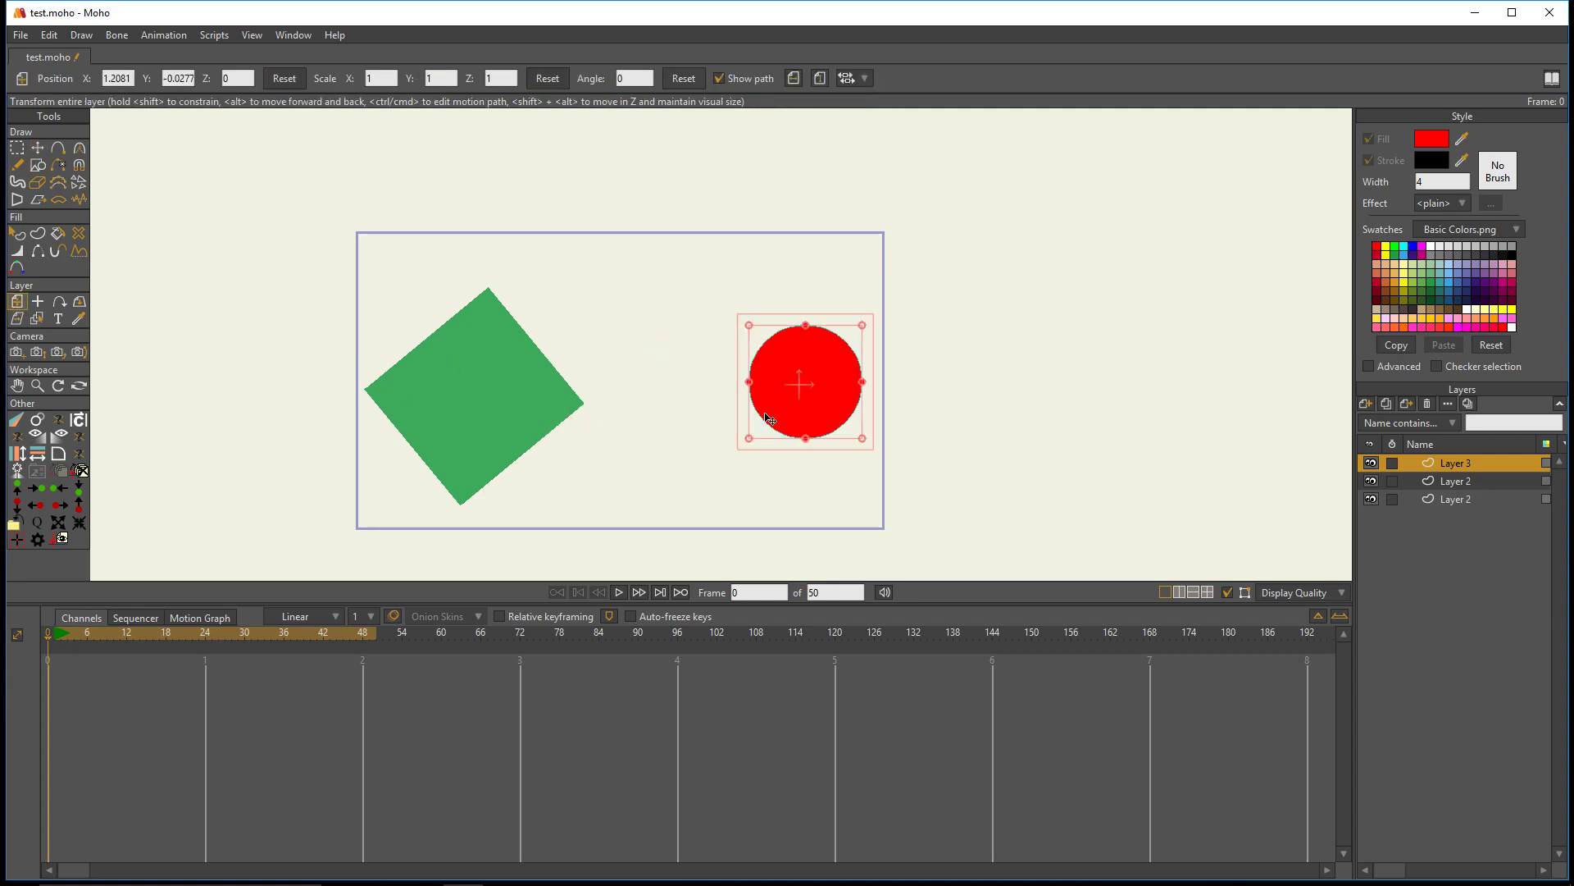
pyautogui.moveTo(793, 399); pyautogui.dragTo(783, 395)
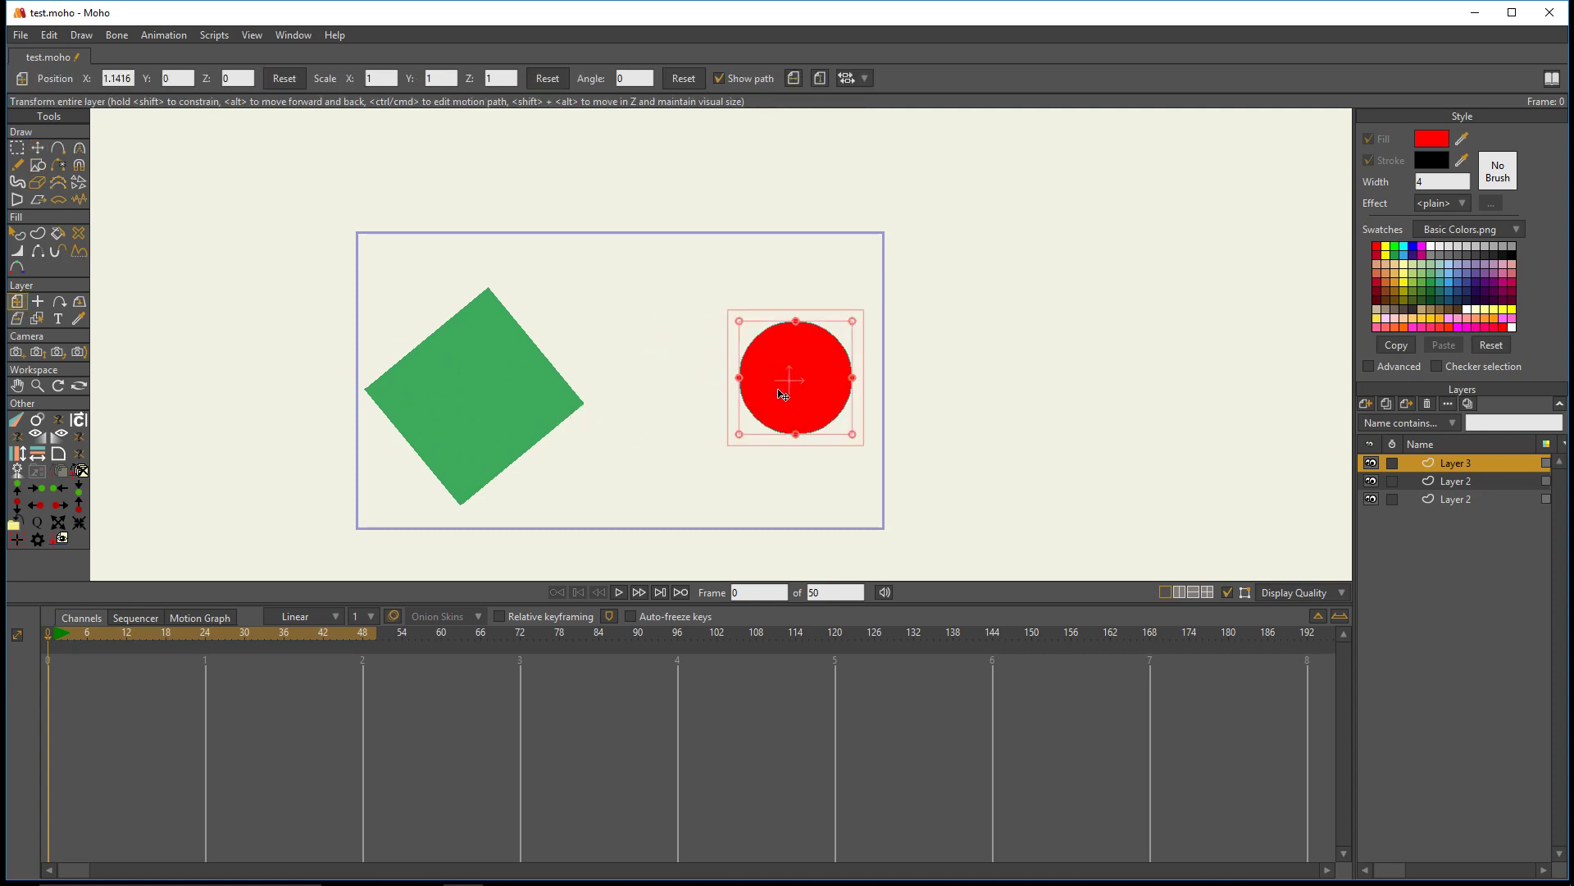
# - Copy the green rectangle layer's position, scale, rotation and opacity onto the red circle's layer with the custom layer-copying script
pyautogui.click(1463, 480)
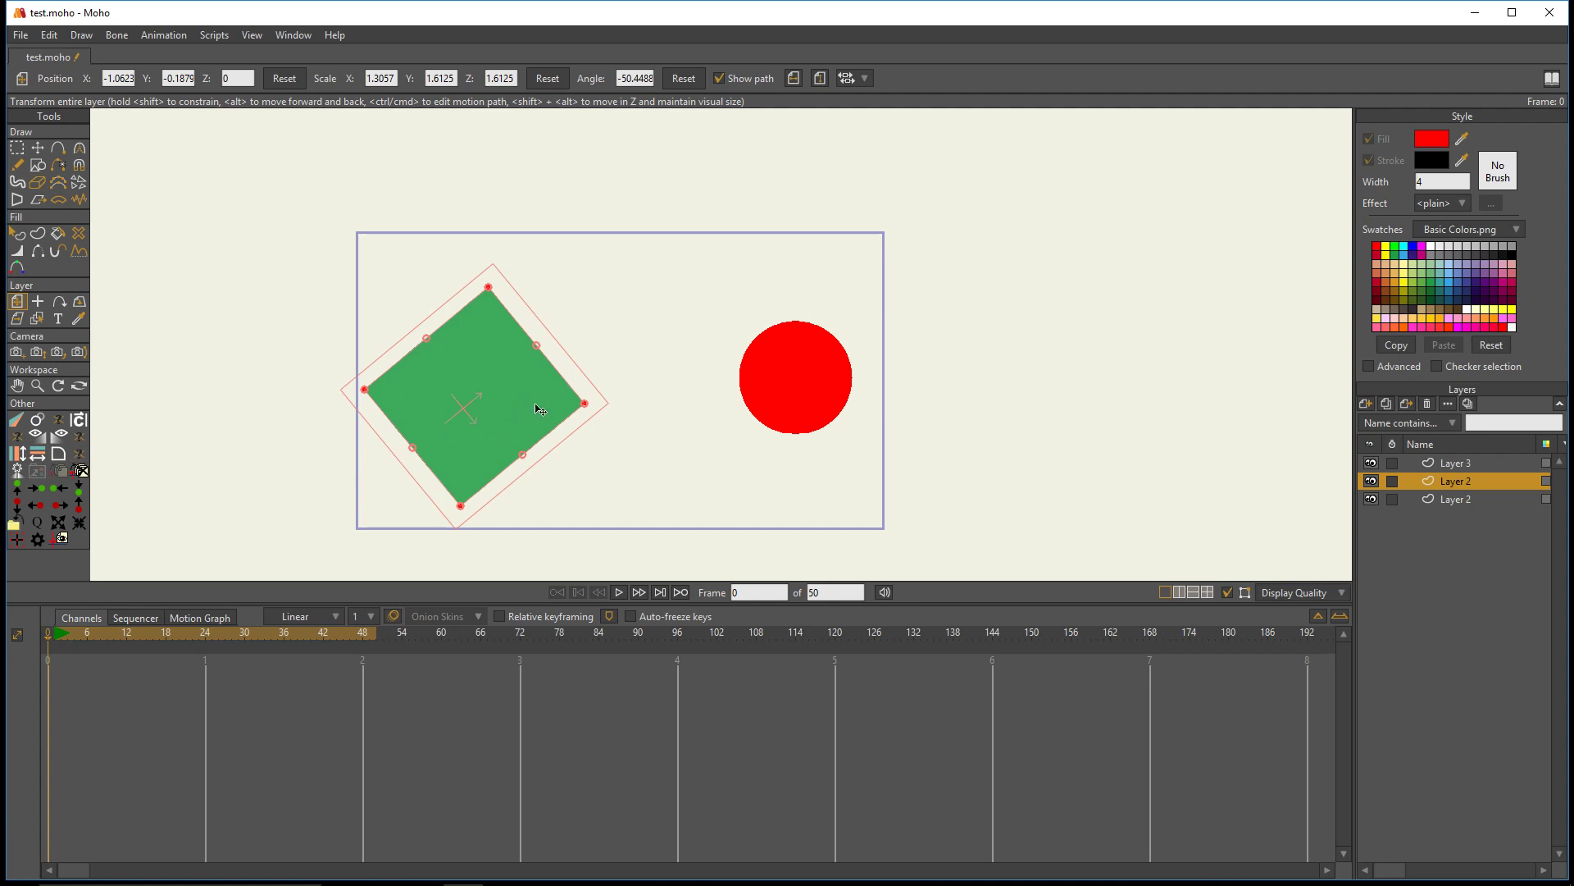
pyautogui.click(1479, 466)
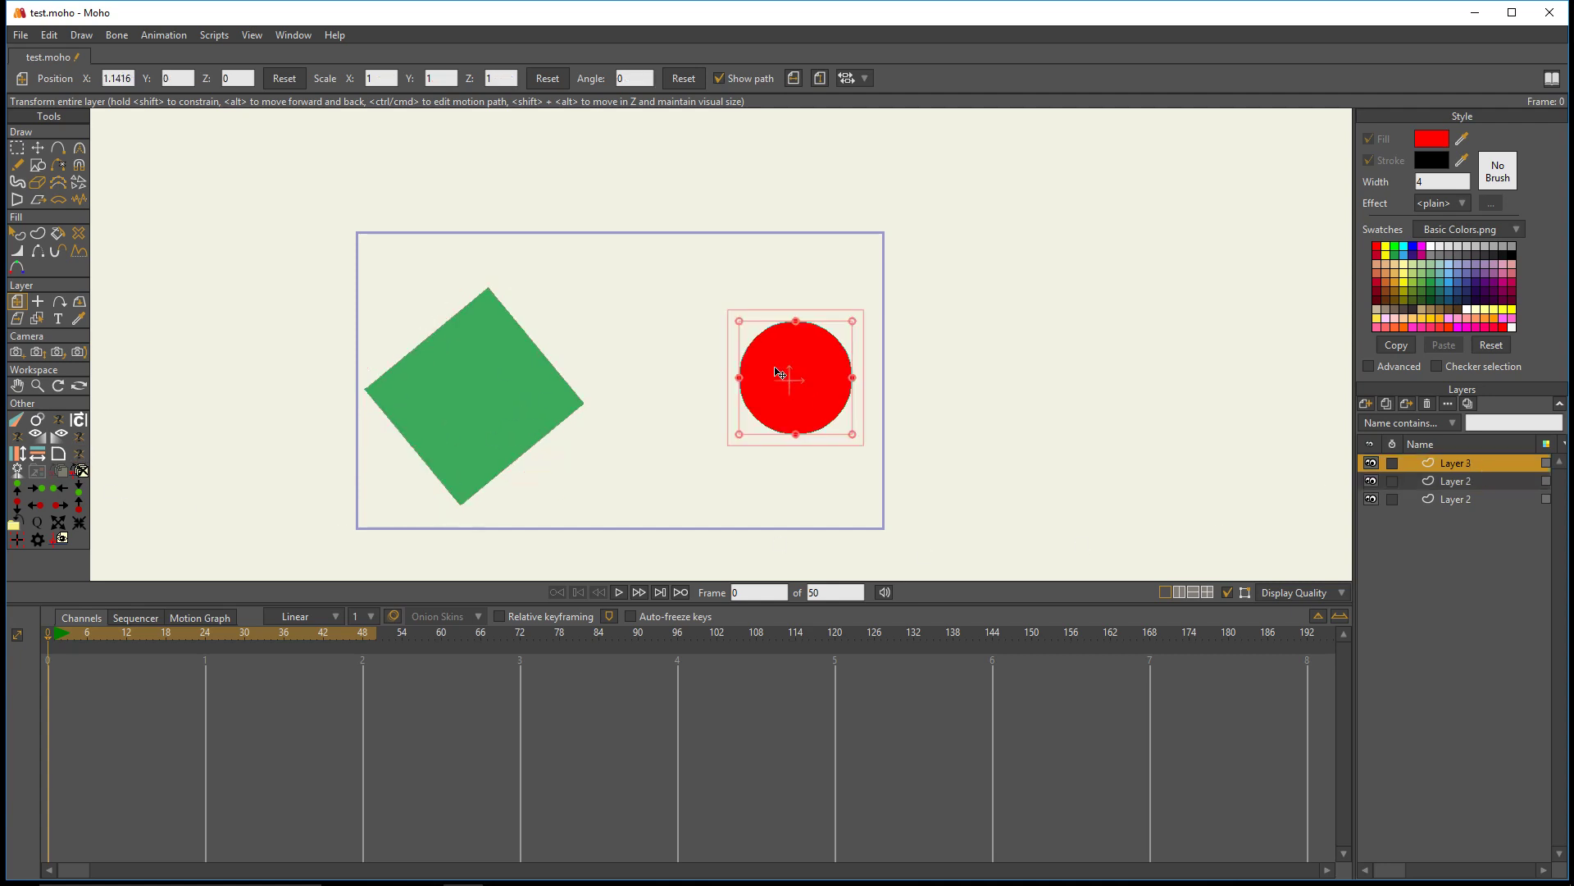
pyautogui.click(82, 446)
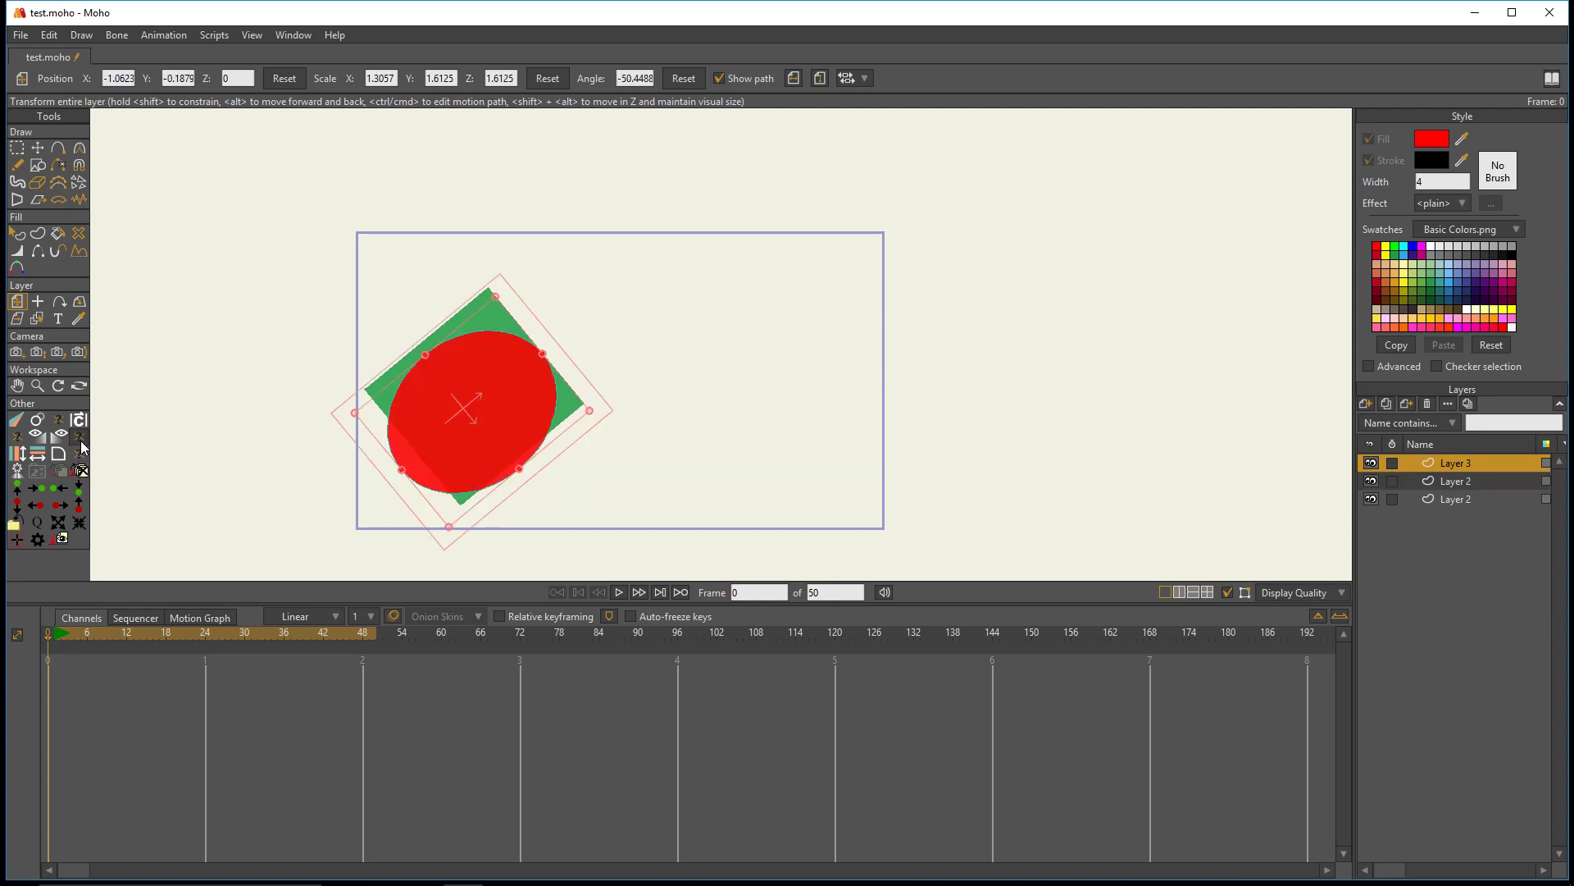
pyautogui.scroll(1, 474, 414)
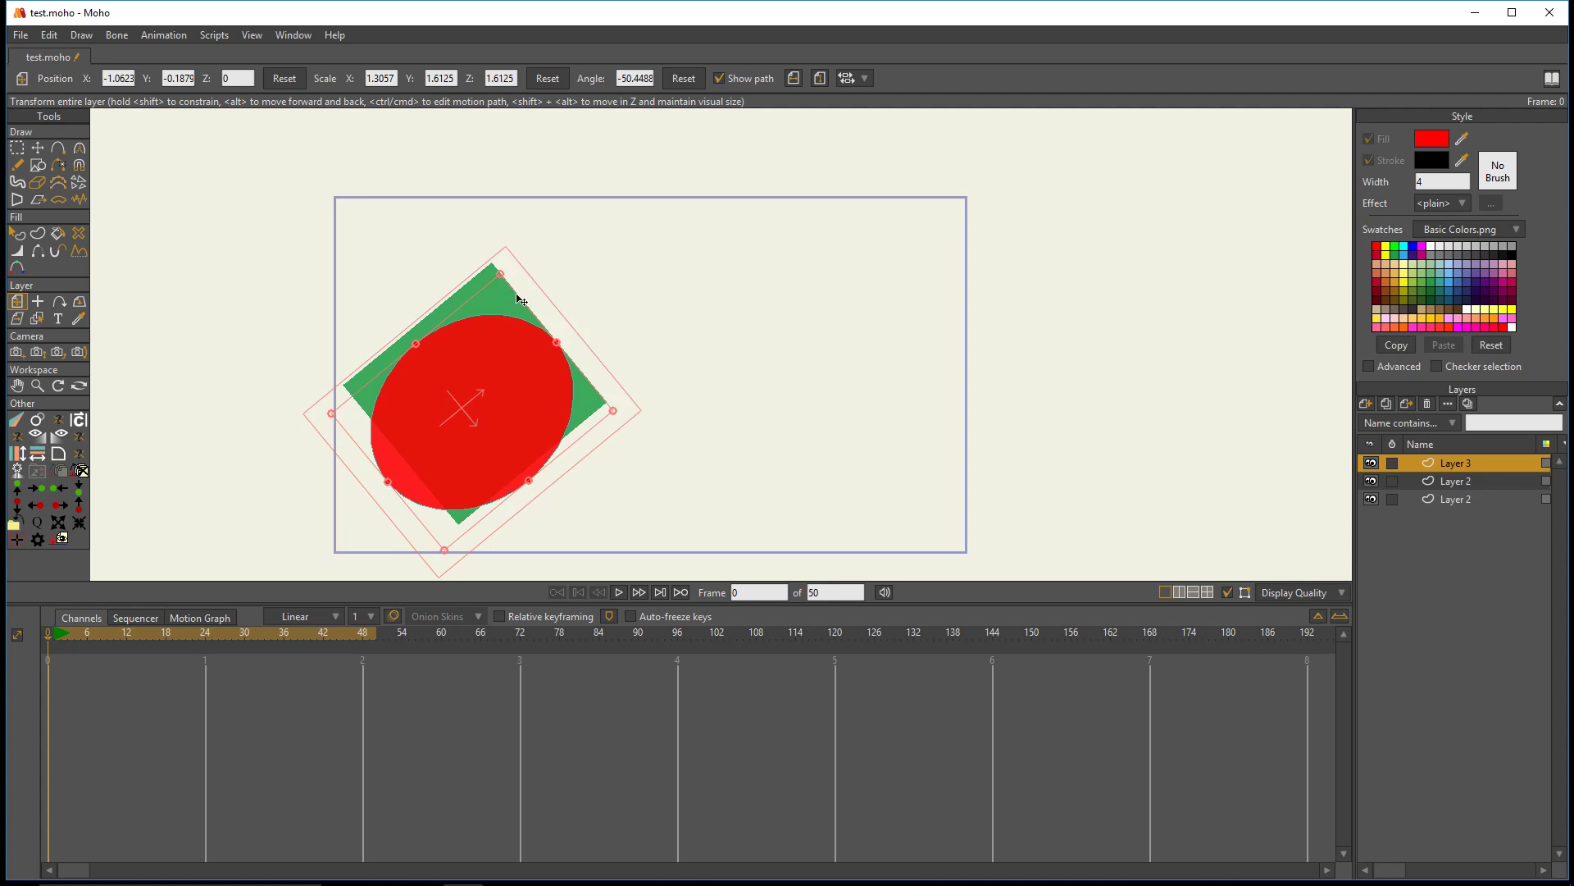
pyautogui.scroll(-2, 741, 431)
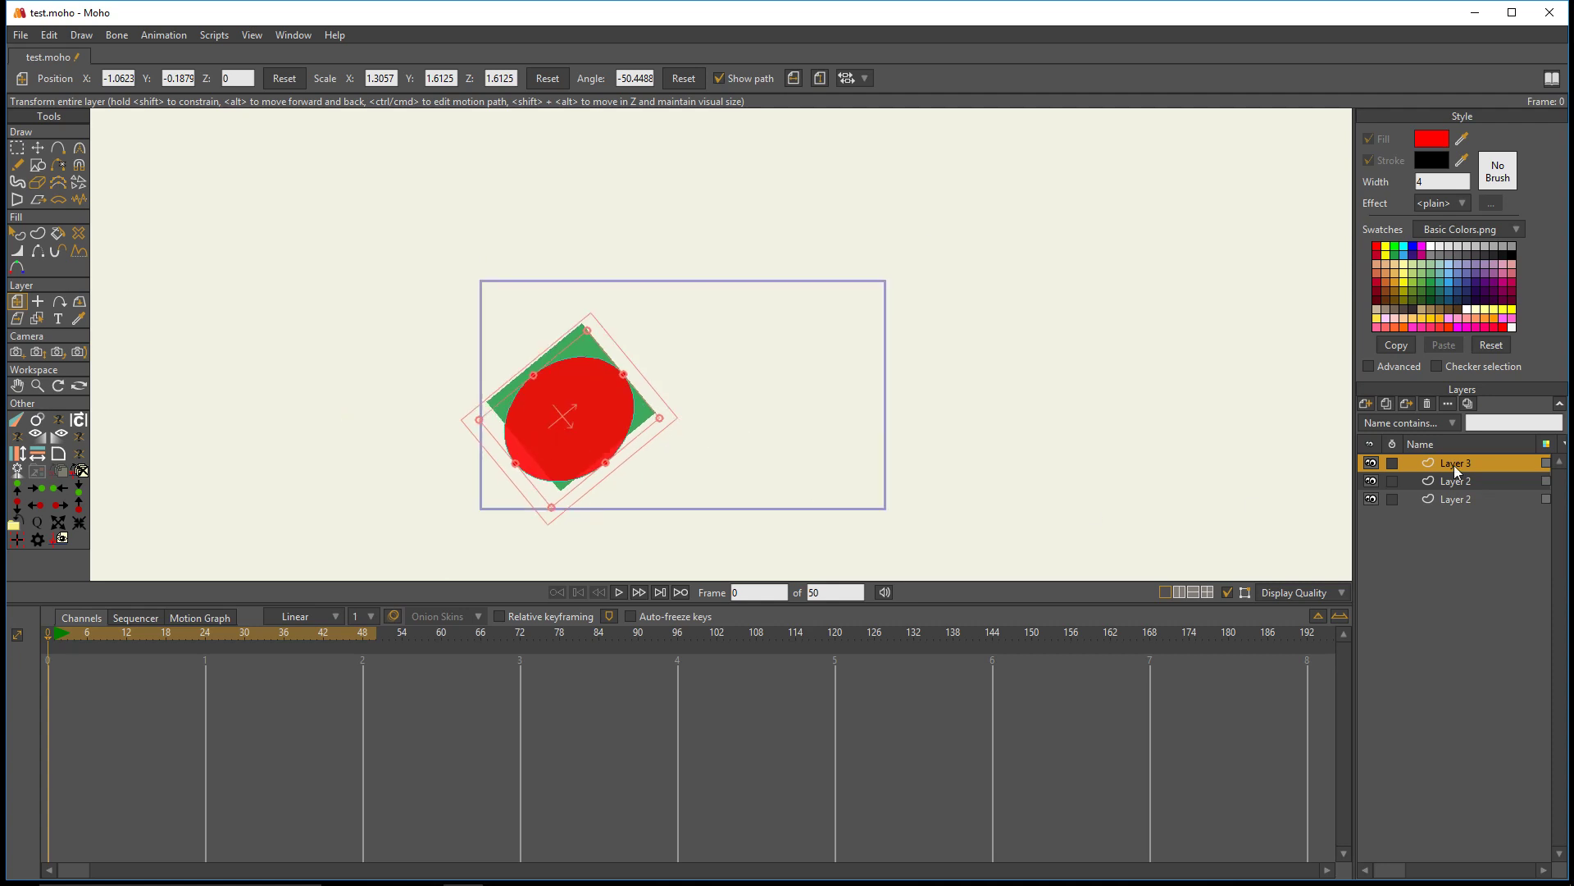
# - Examine the copied opacity in the red circle layer's settings and close them without changes
pyautogui.doubleClick(1479, 466)
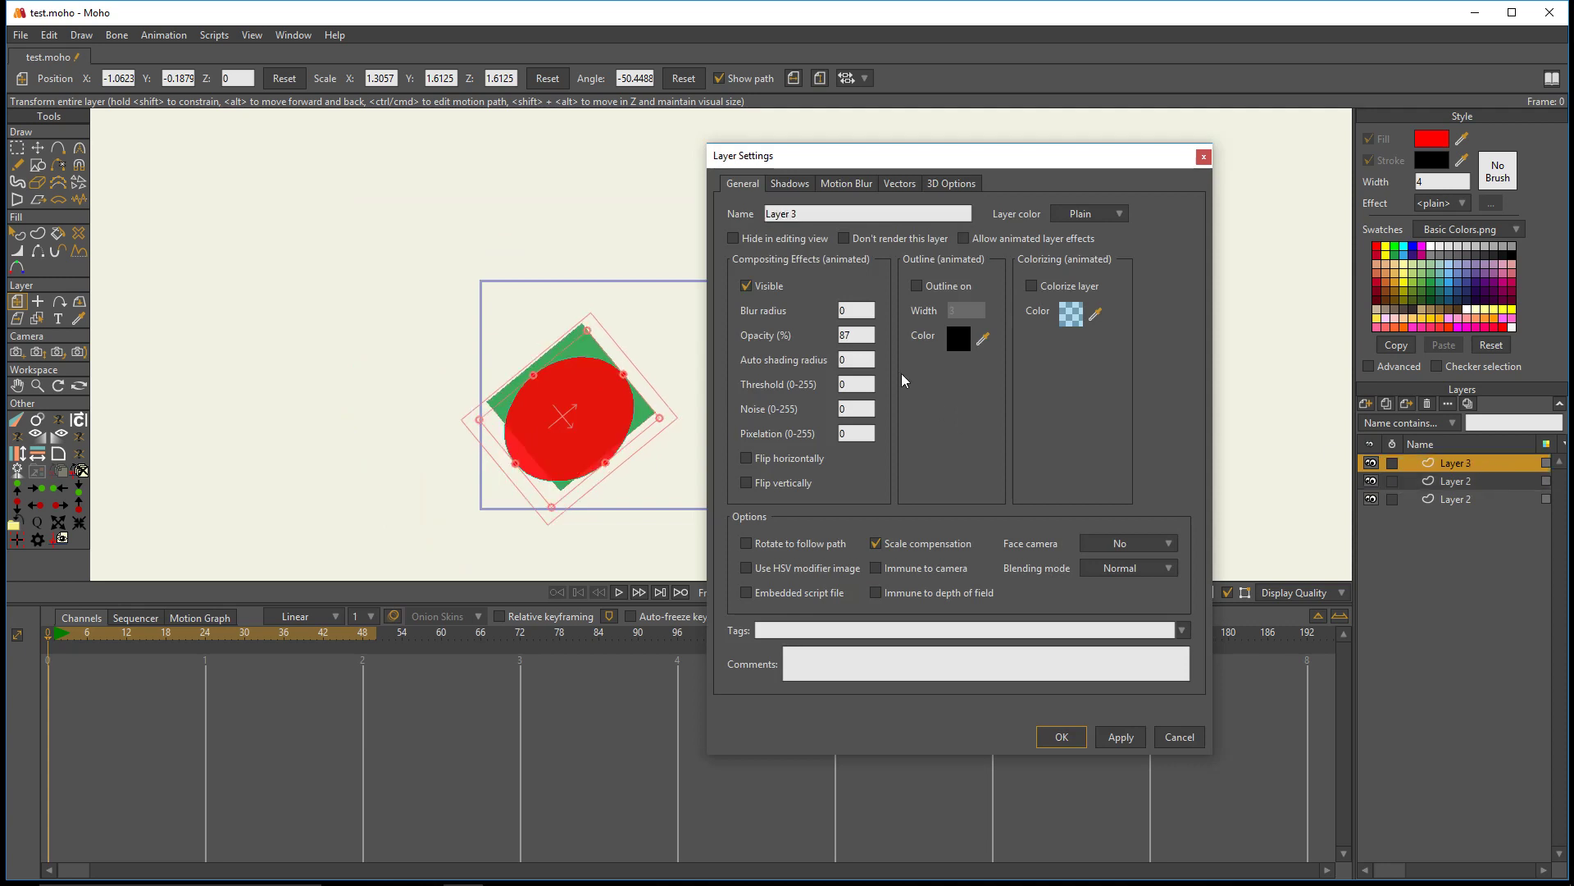
pyautogui.click(1465, 479)
pyautogui.click(1467, 467)
pyautogui.click(1181, 737)
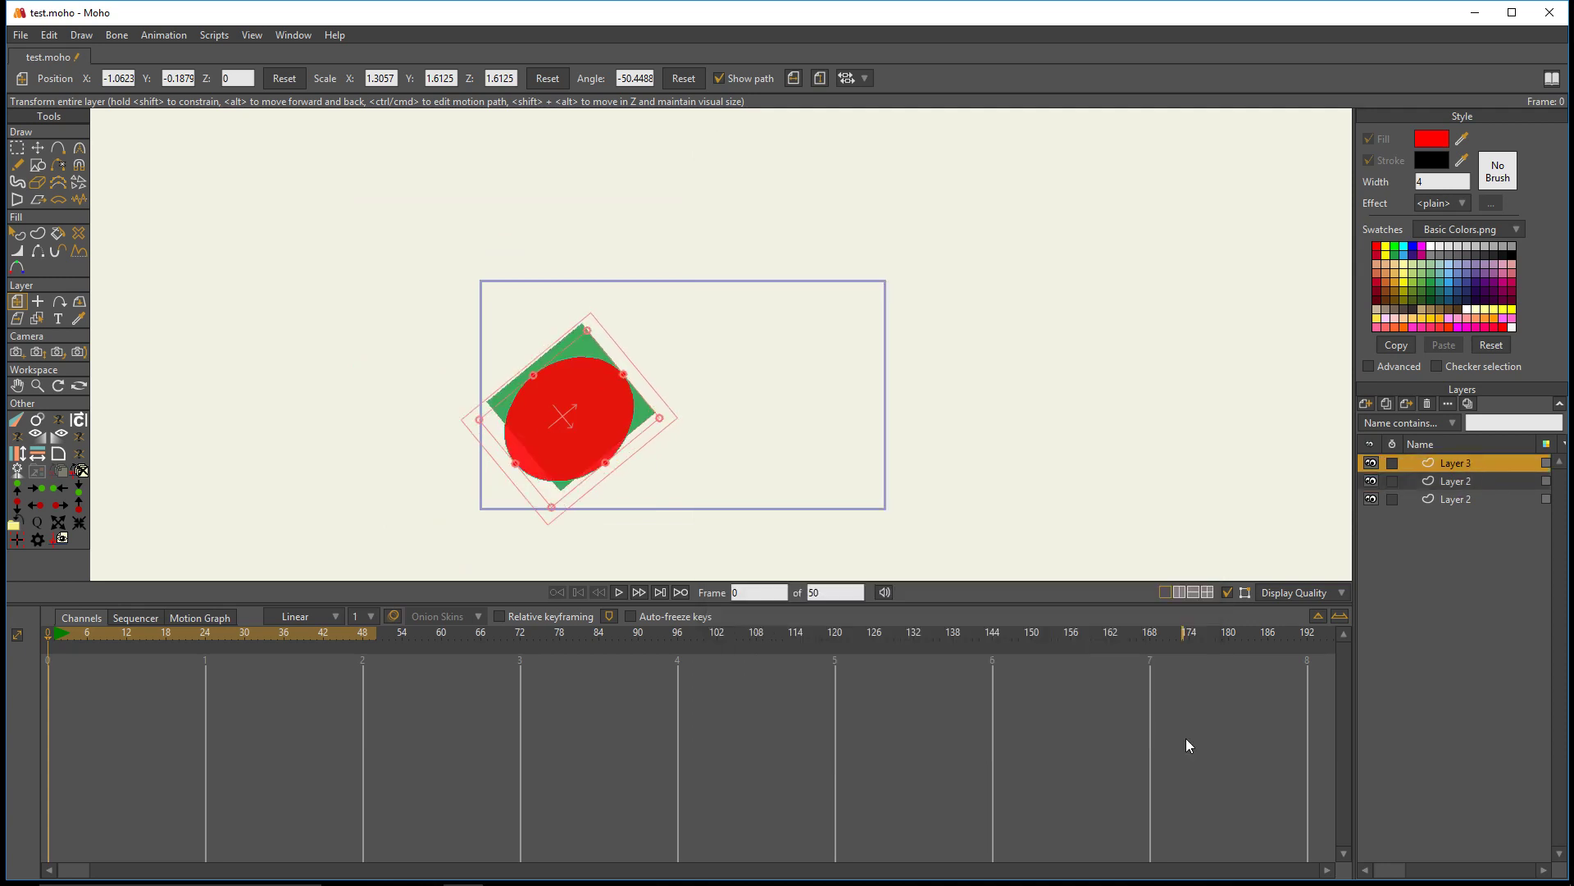
# - Delete the red circle's layer and the green rectangle's layer
pyautogui.scroll(2, 667, 359)
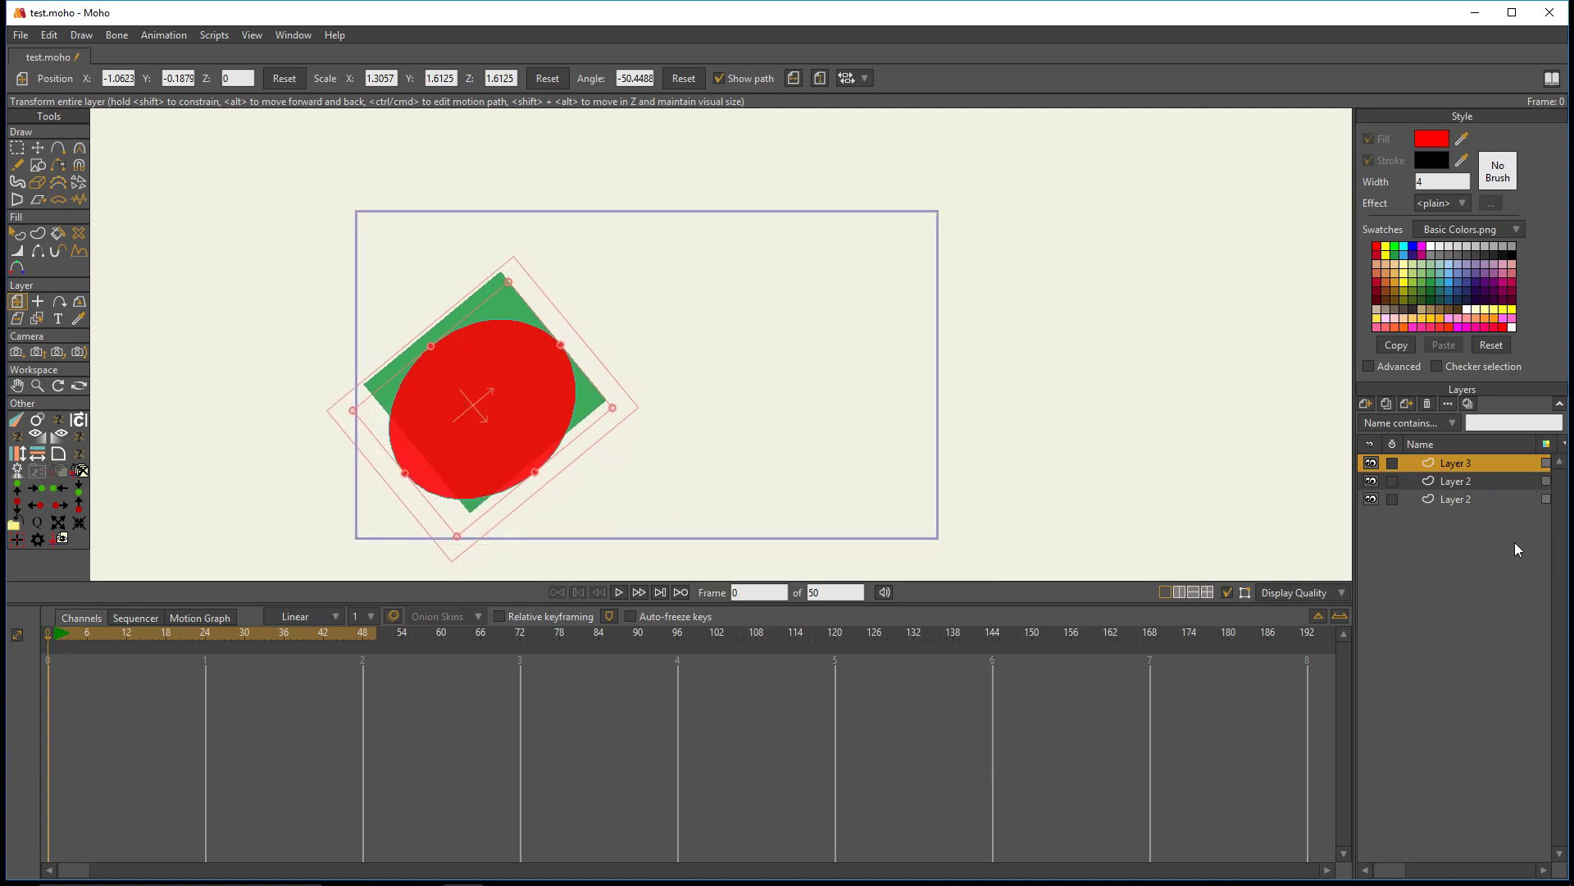
pyautogui.click(1427, 405)
pyautogui.click(1427, 404)
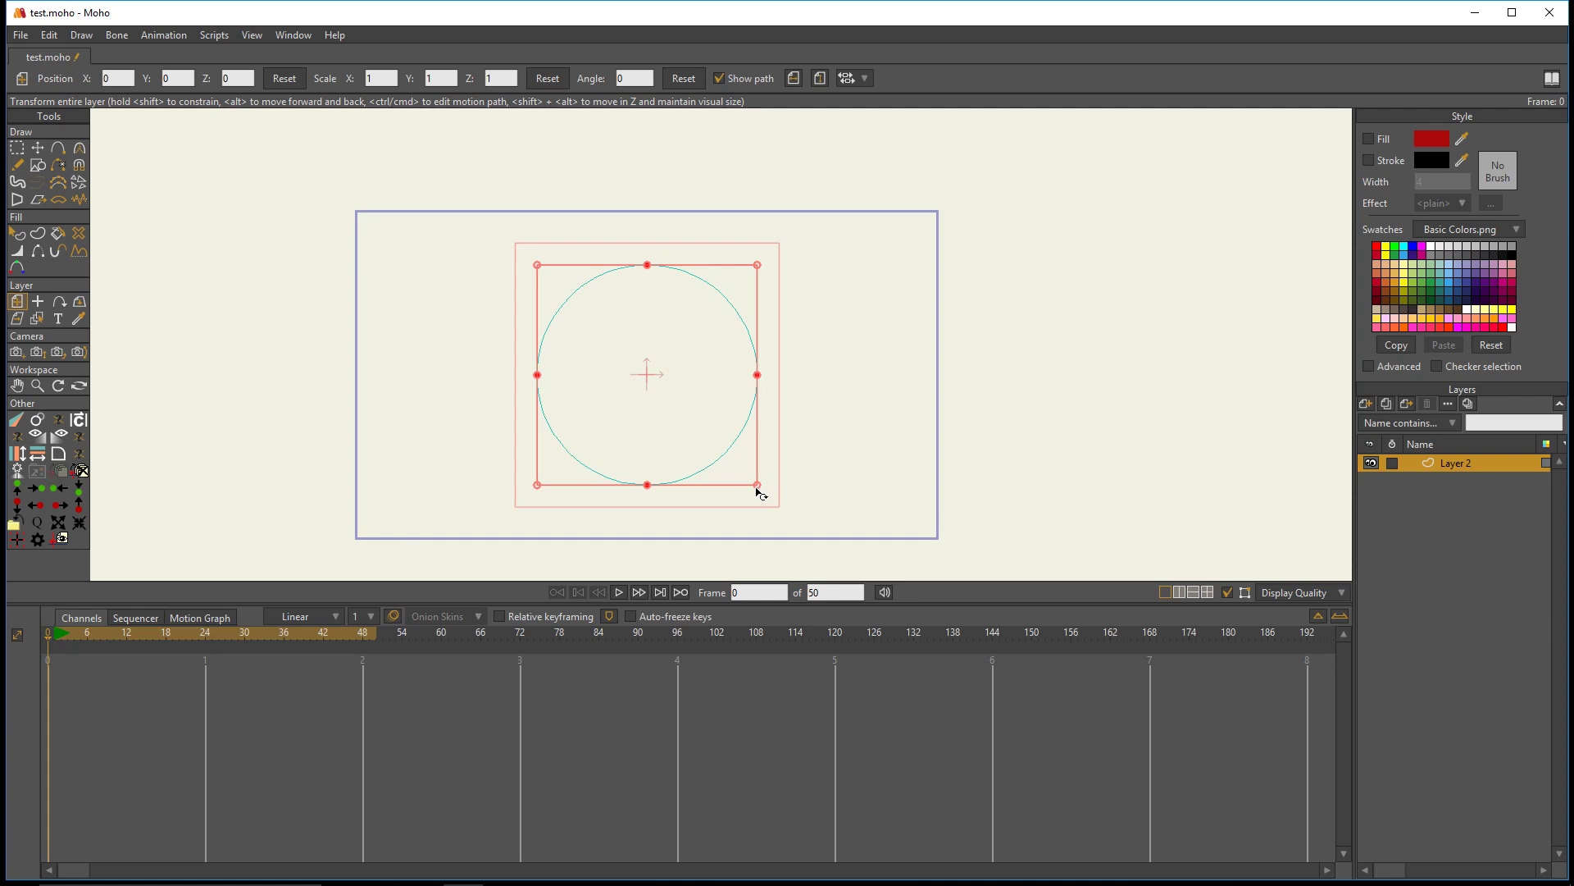
# - Scale the circle's layer down uniformly to about 0.38 and create a red filled shape from the circle without a stroke
pyautogui.moveTo(756, 490); pyautogui.dragTo(669, 392)
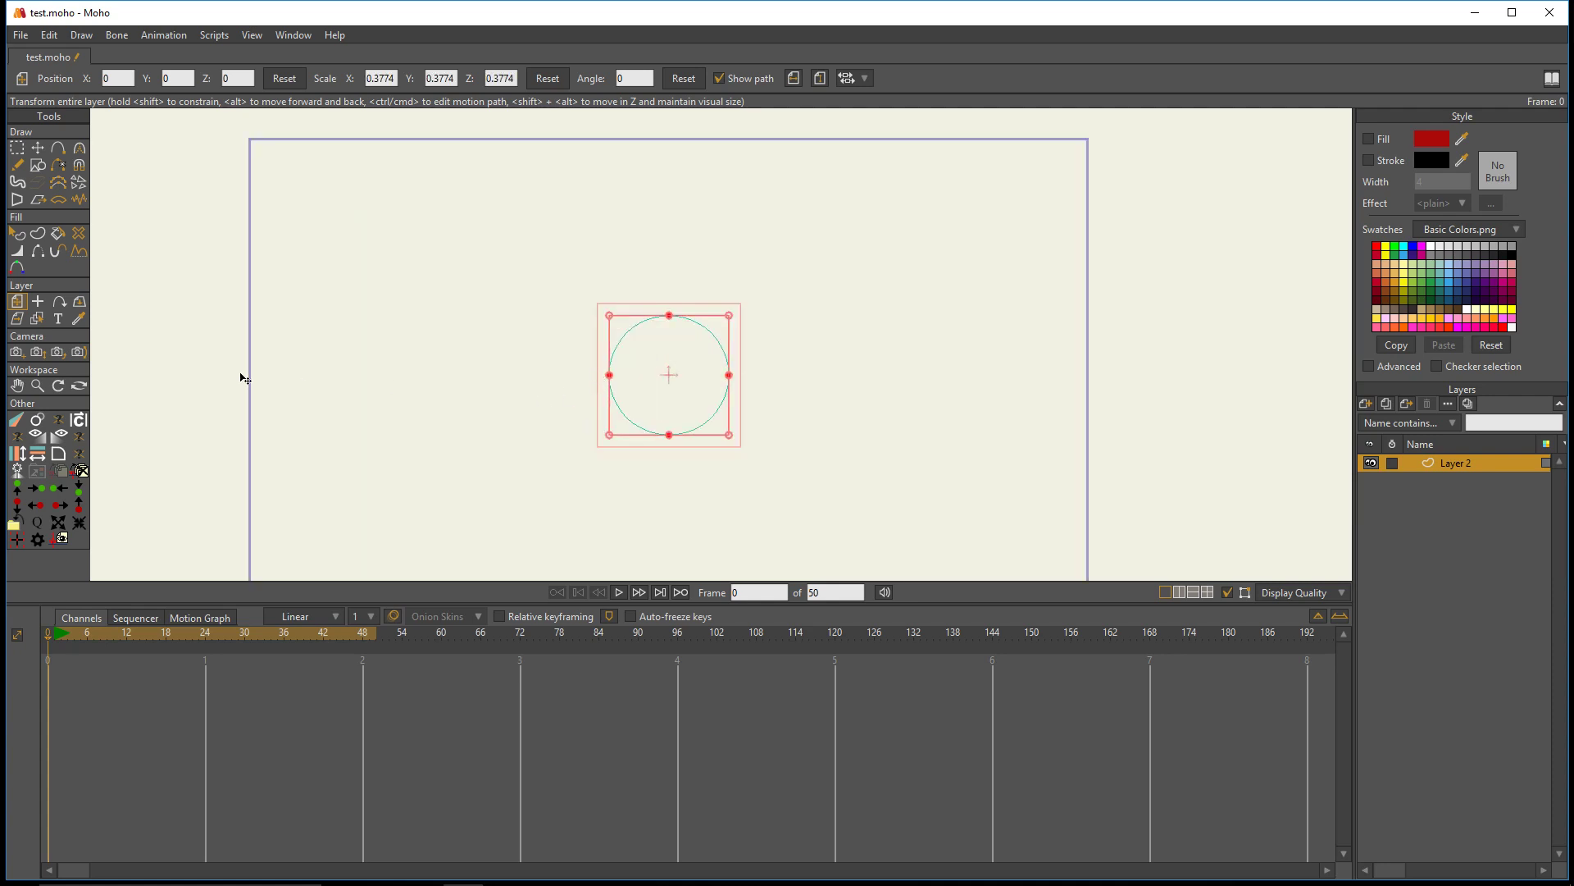
pyautogui.click(37, 233)
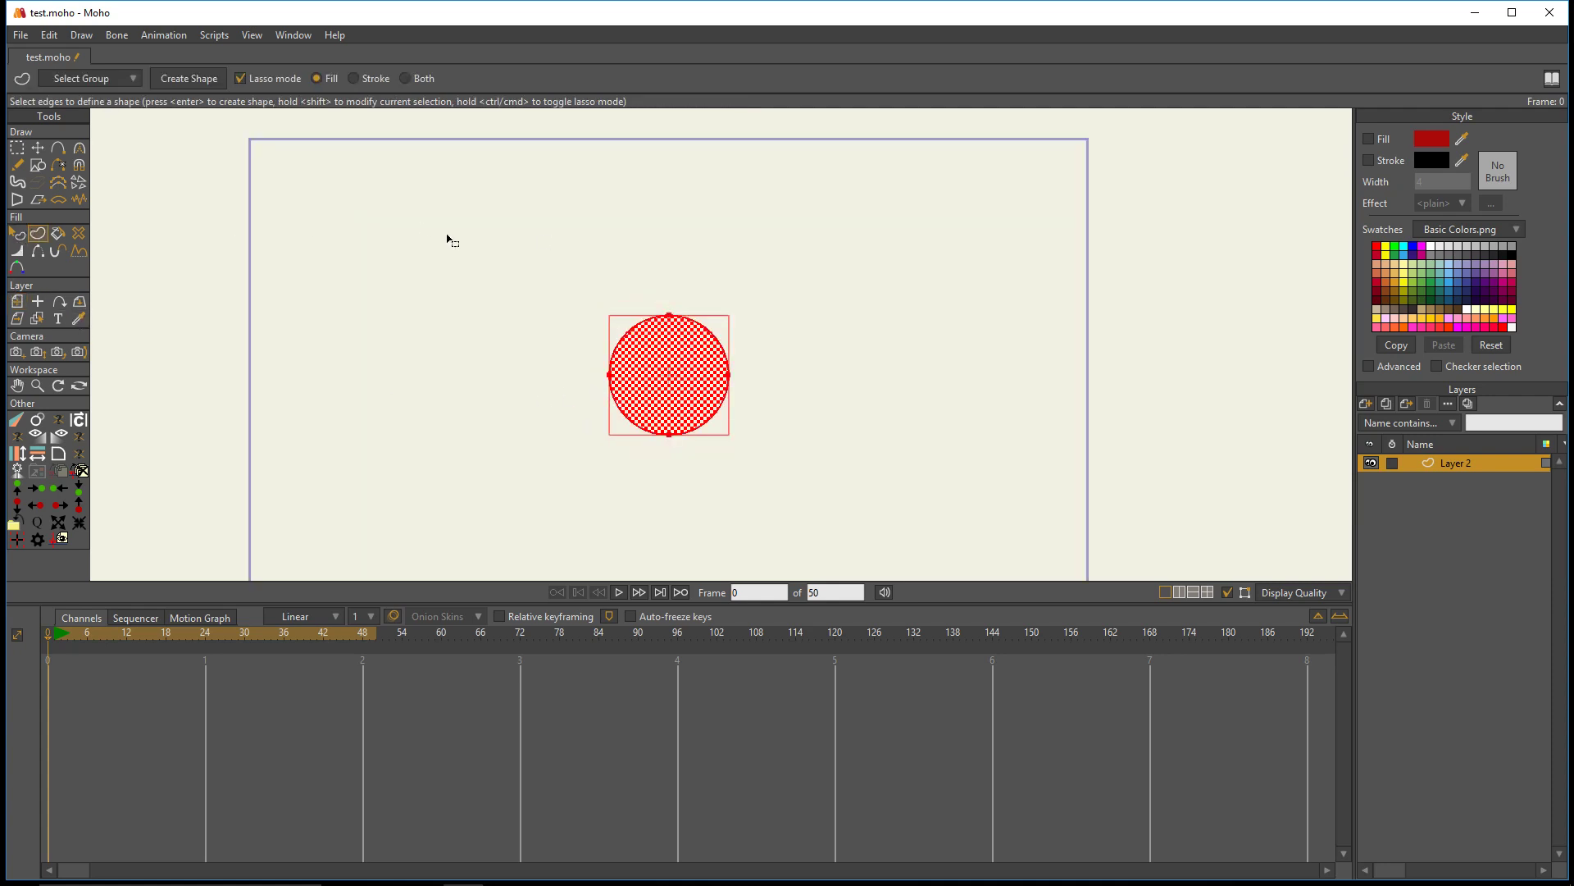
pyautogui.click(187, 81)
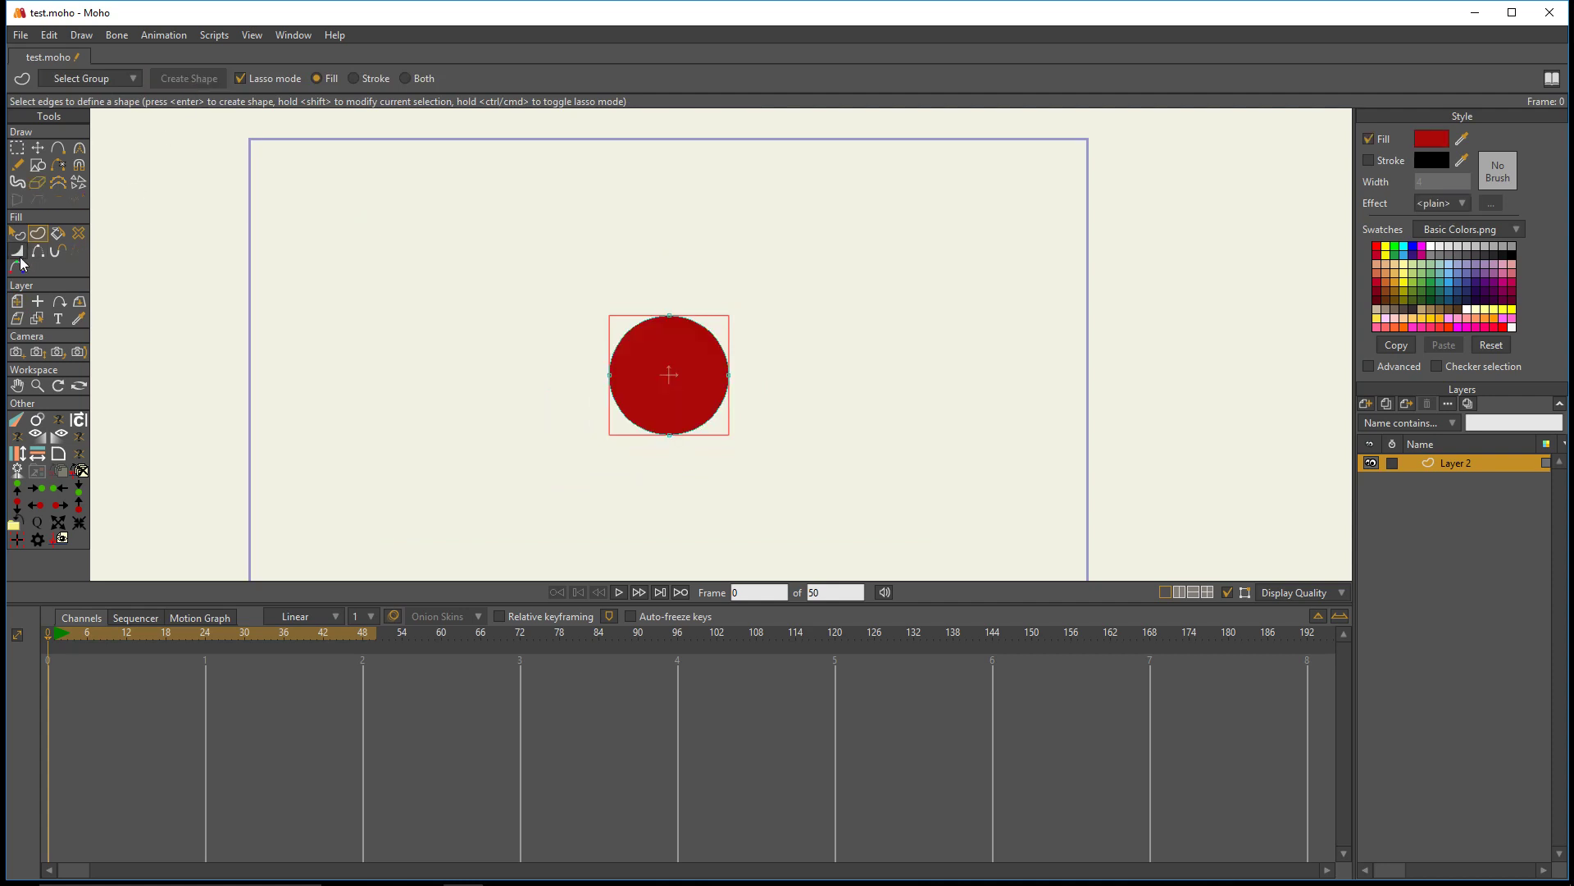
# - Animate the circle's layer from about X -1.52 at frame 1 to about X 1.47 at frame 48, and scrub through the motion
pyautogui.click(17, 301)
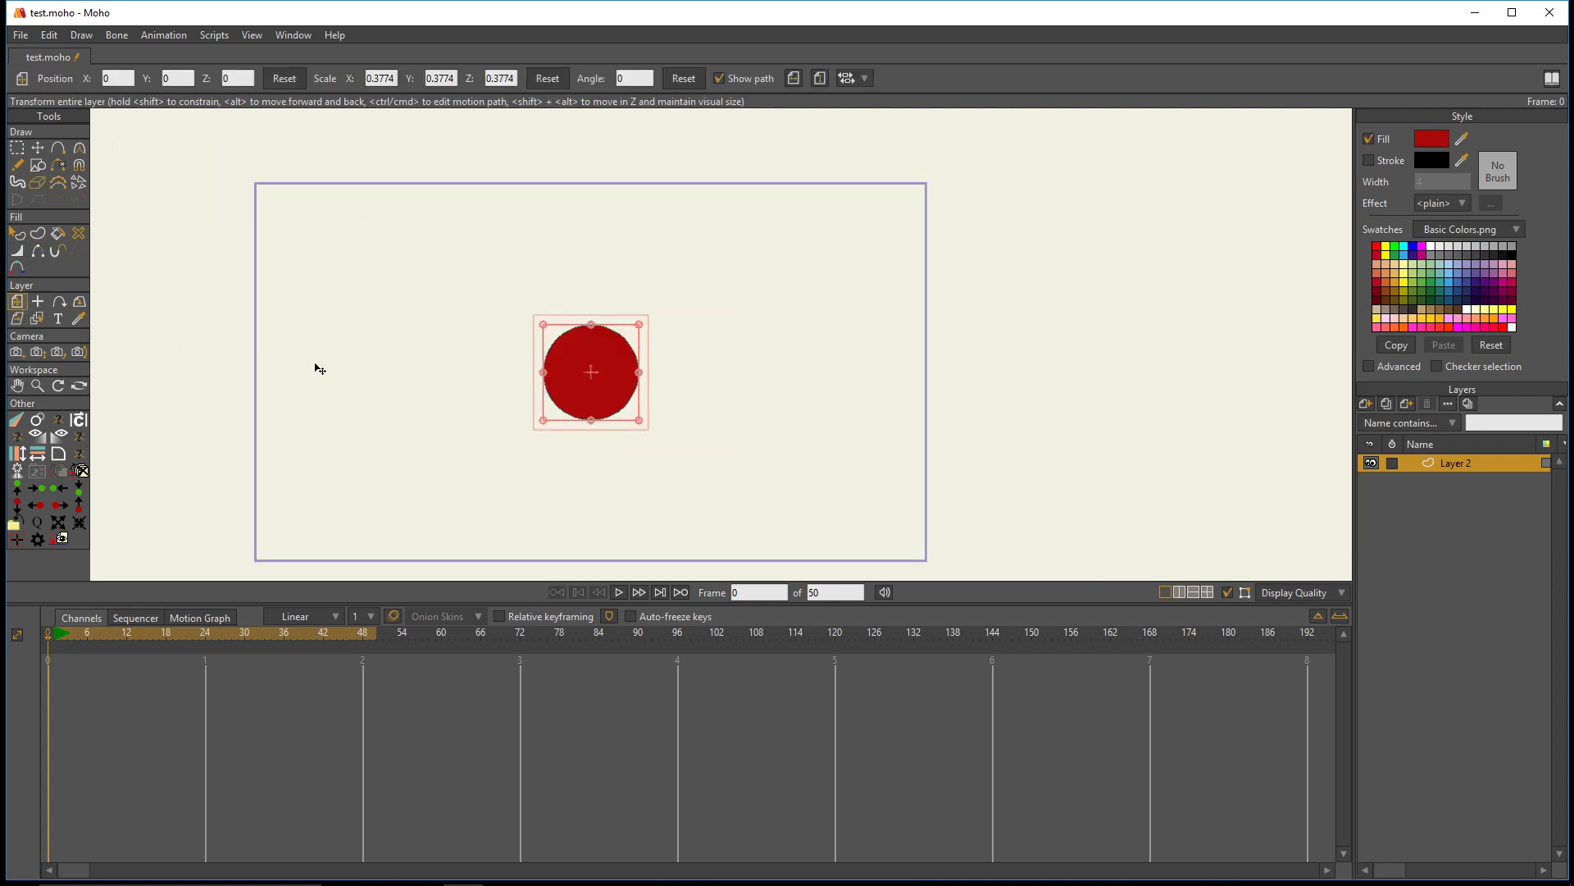
pyautogui.moveTo(600, 387); pyautogui.dragTo(313, 396)
pyautogui.click(52, 643)
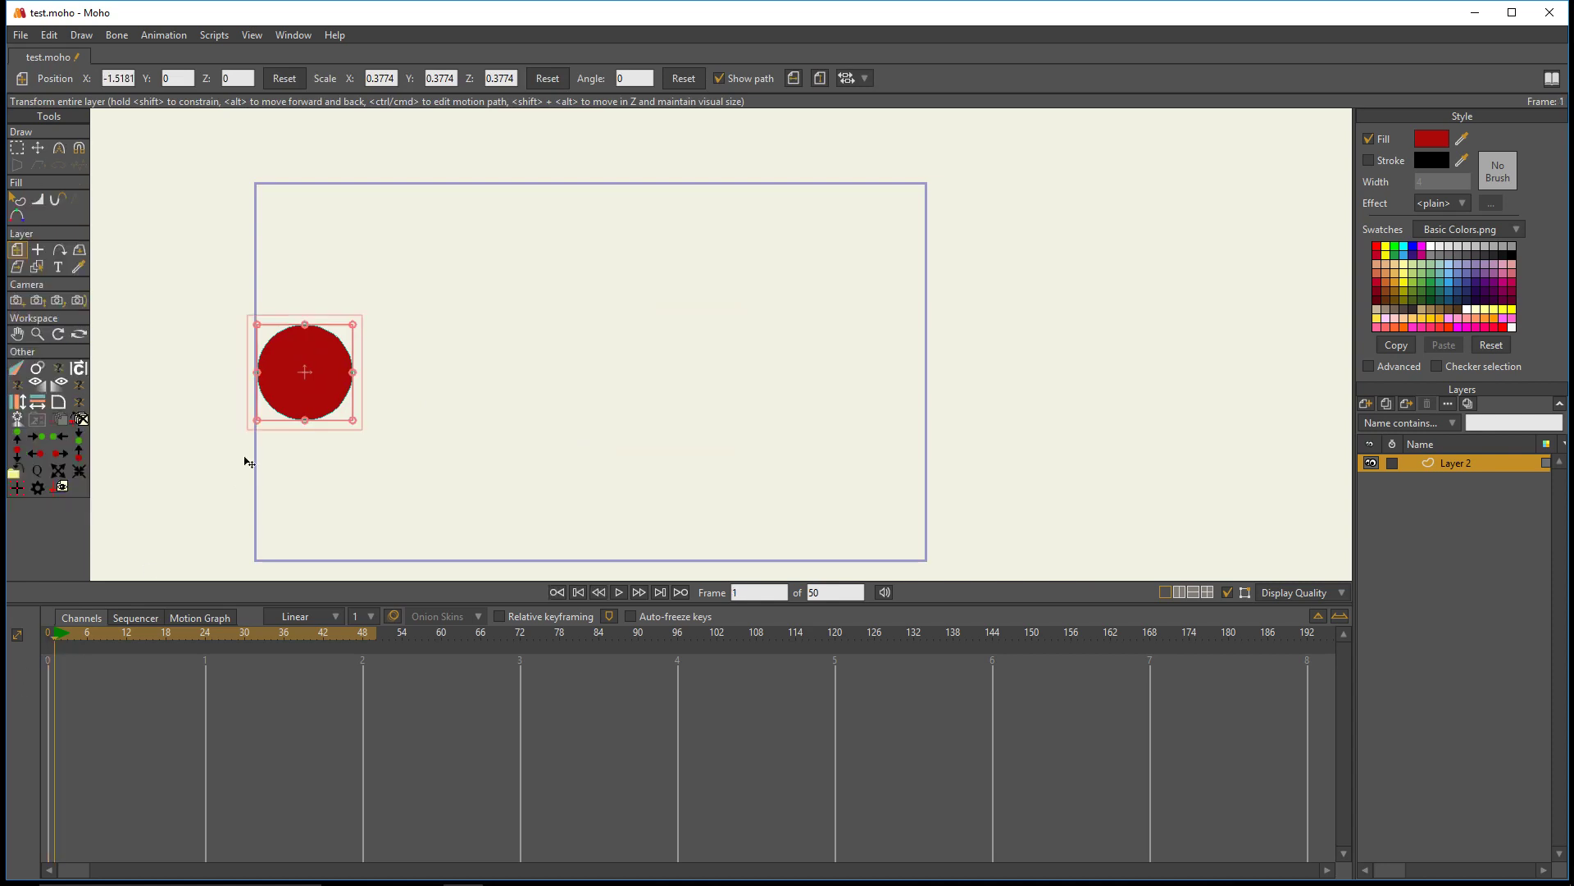
pyautogui.click(362, 637)
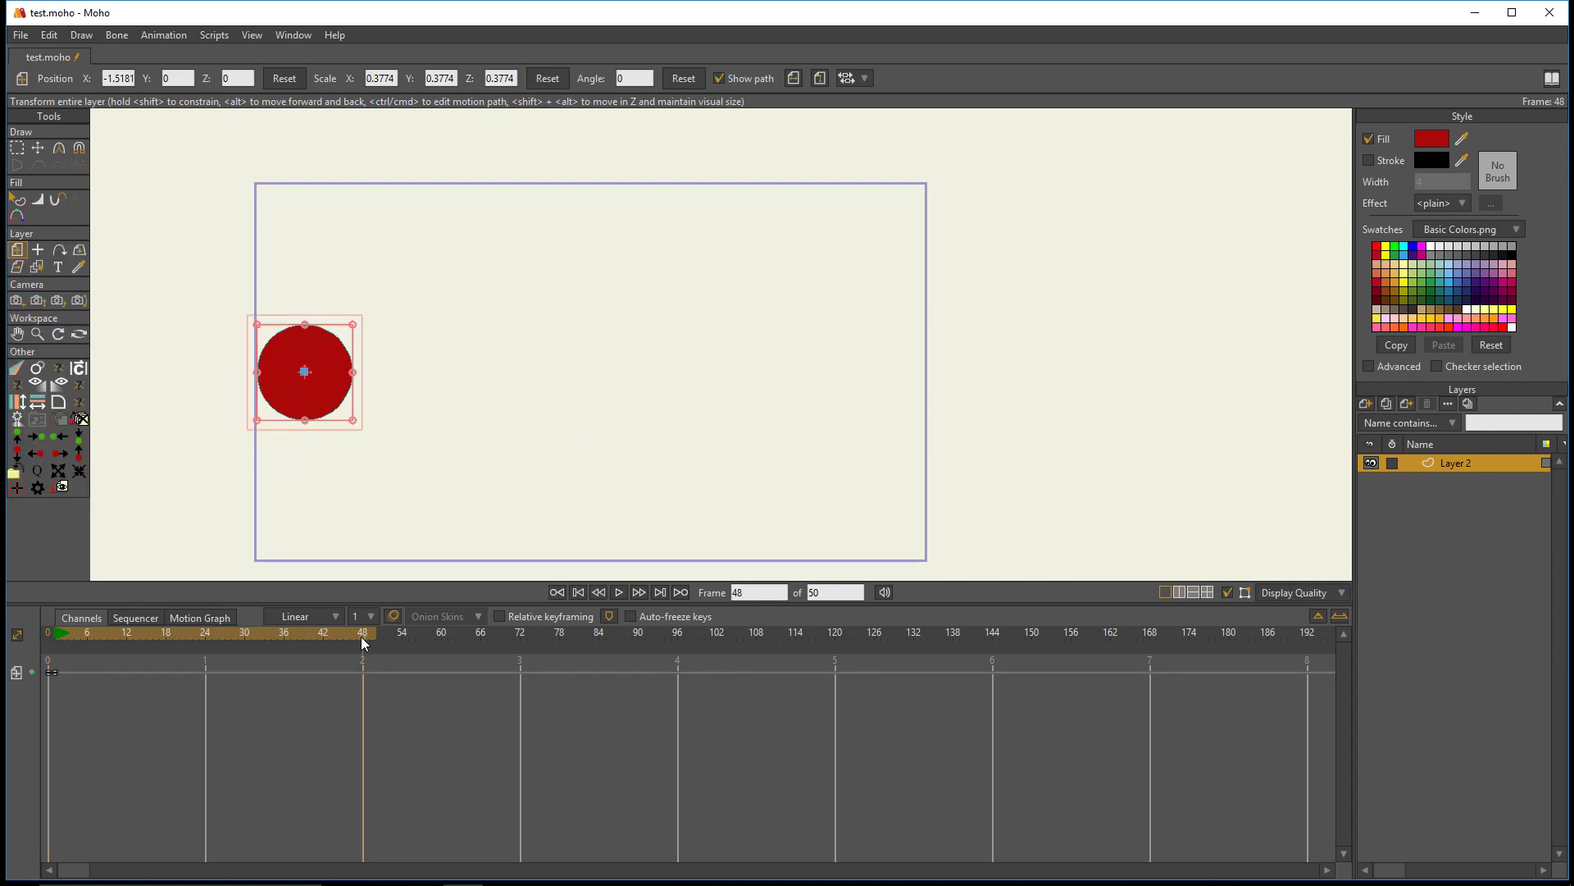
pyautogui.moveTo(304, 399); pyautogui.dragTo(867, 411)
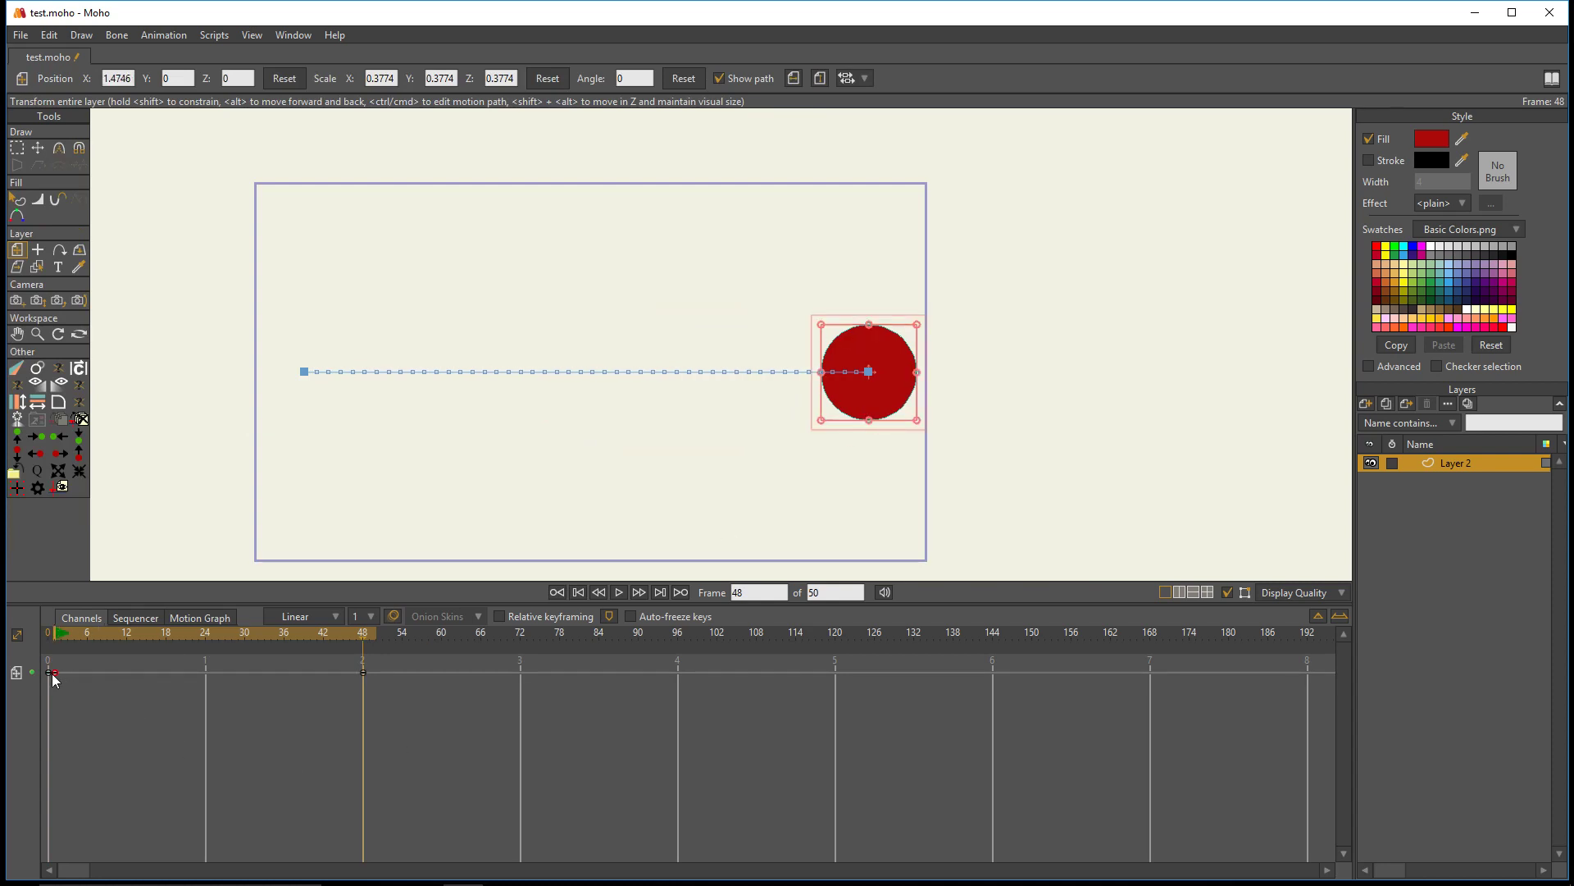
pyautogui.moveTo(100, 635); pyautogui.dragTo(186, 643)
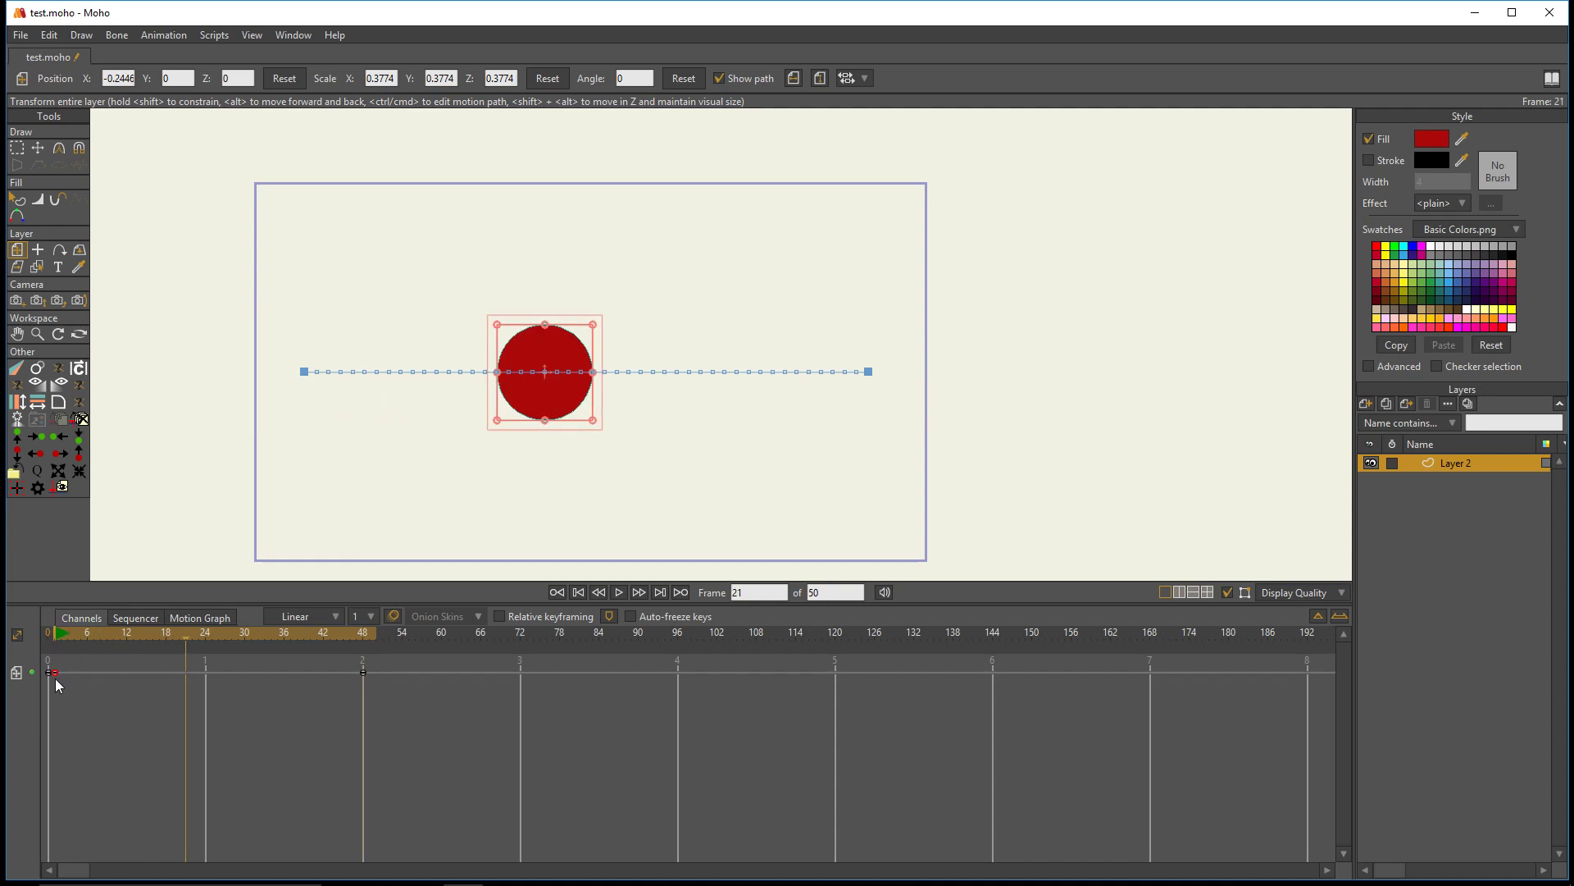
# - Change the frame 1 keyframe to Bezier interpolation and display the layer's position curve in an enlarged motion graph
pyautogui.rightClick(54, 676)
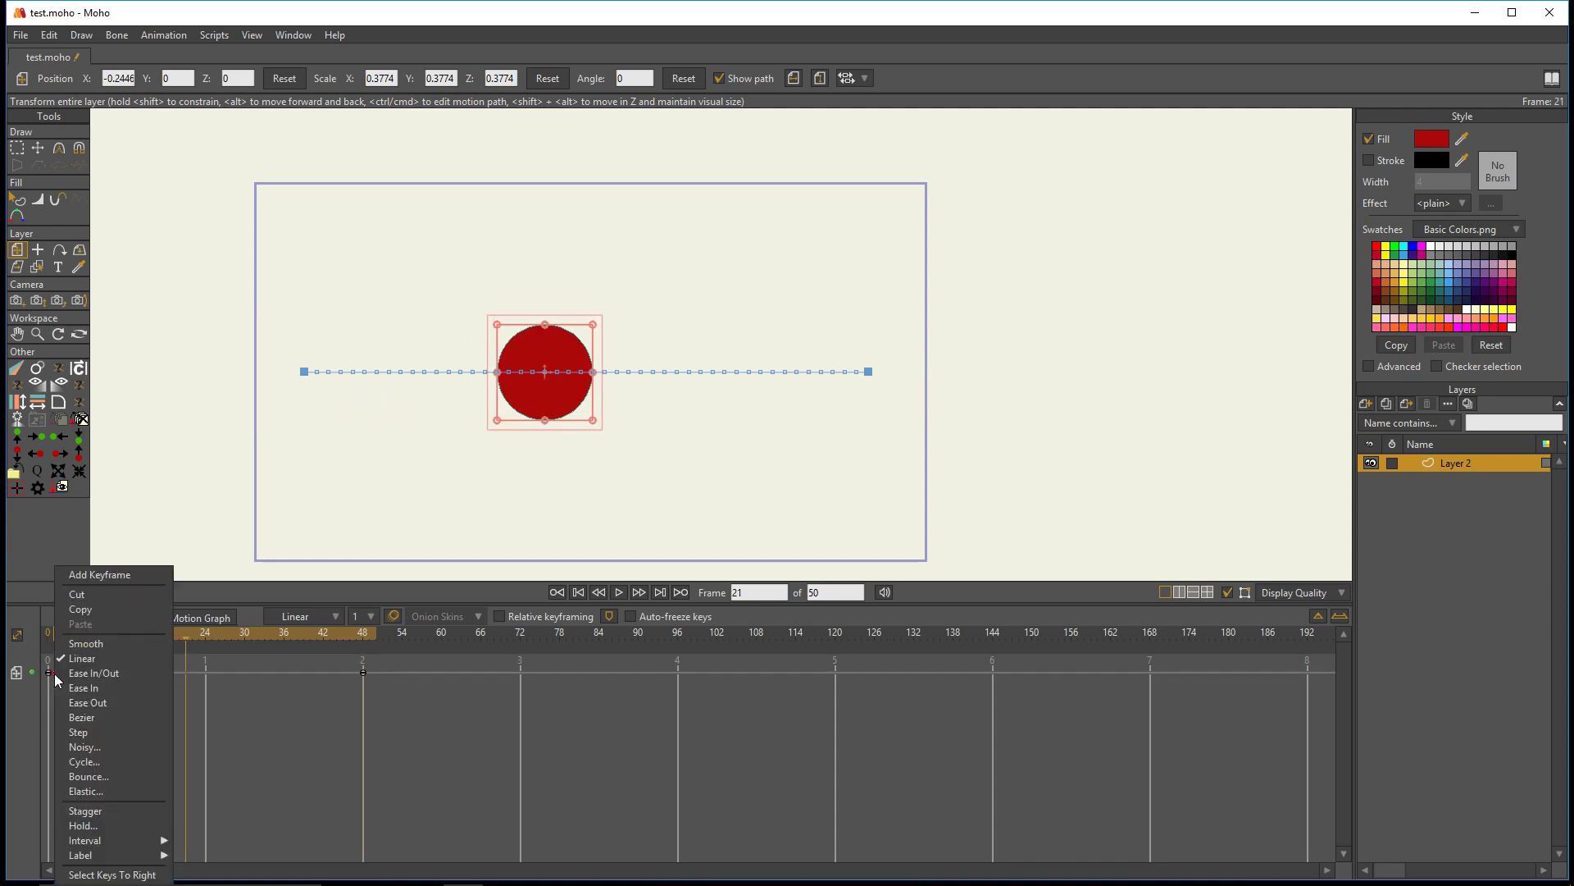
pyautogui.click(82, 716)
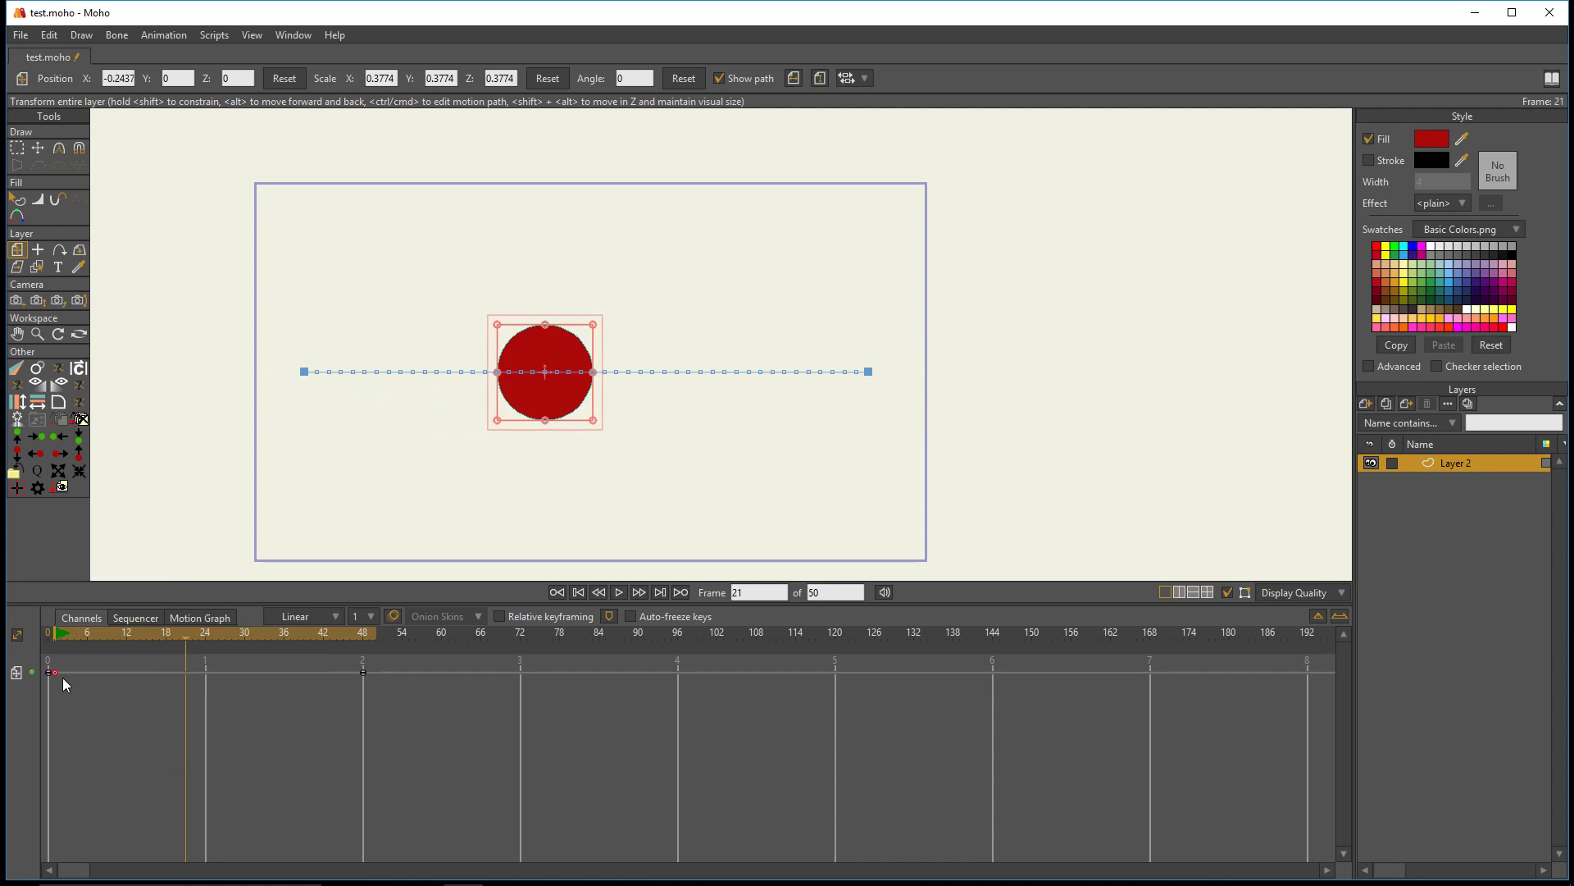
pyautogui.click(201, 618)
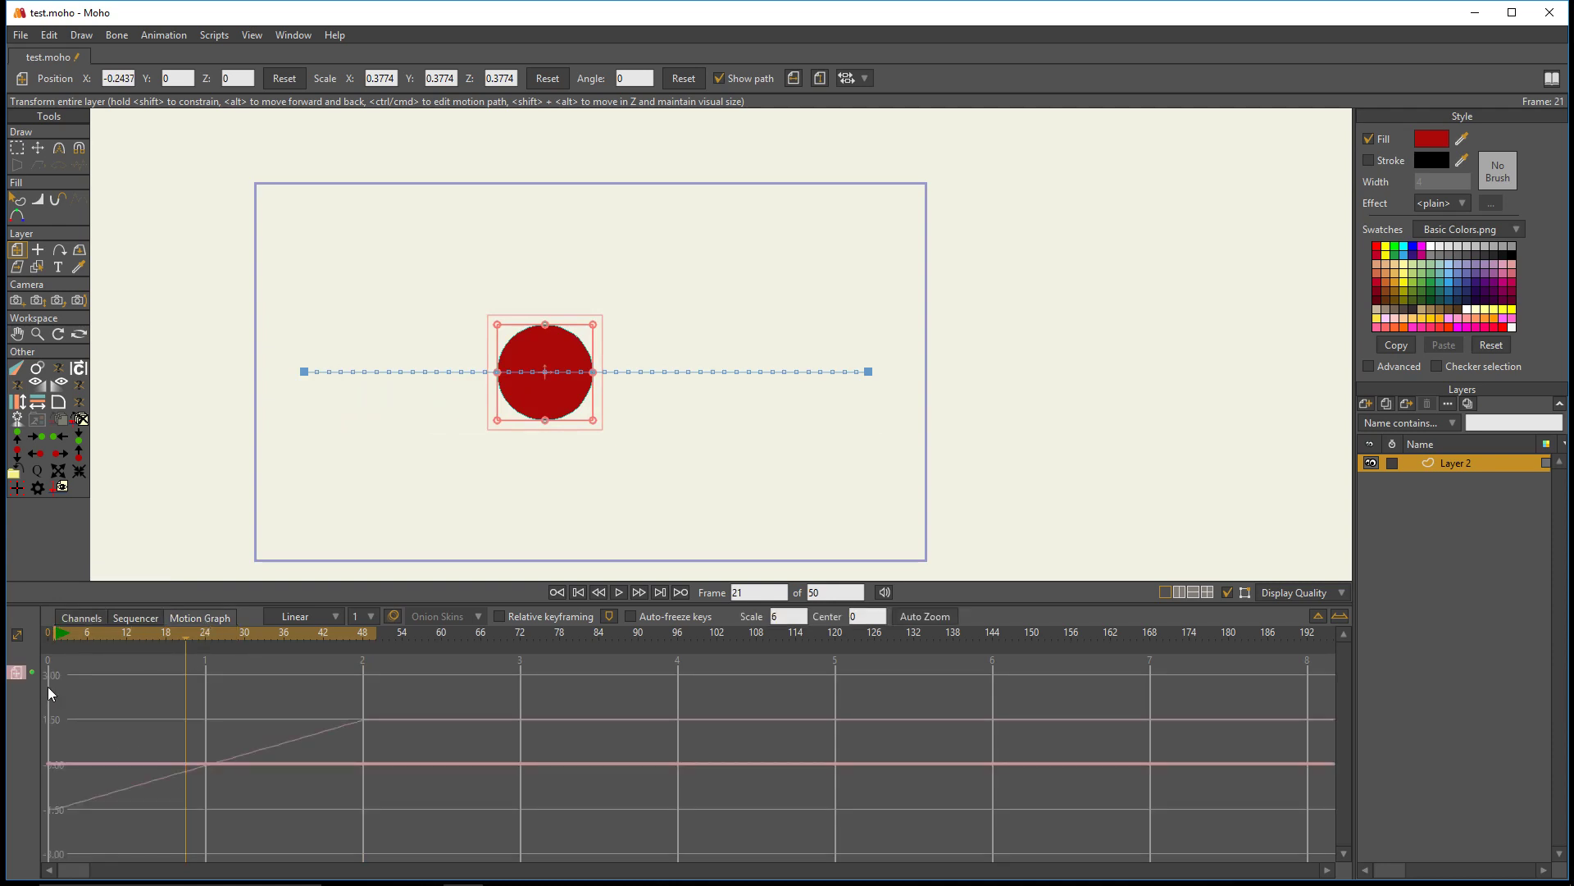
pyautogui.click(16, 676)
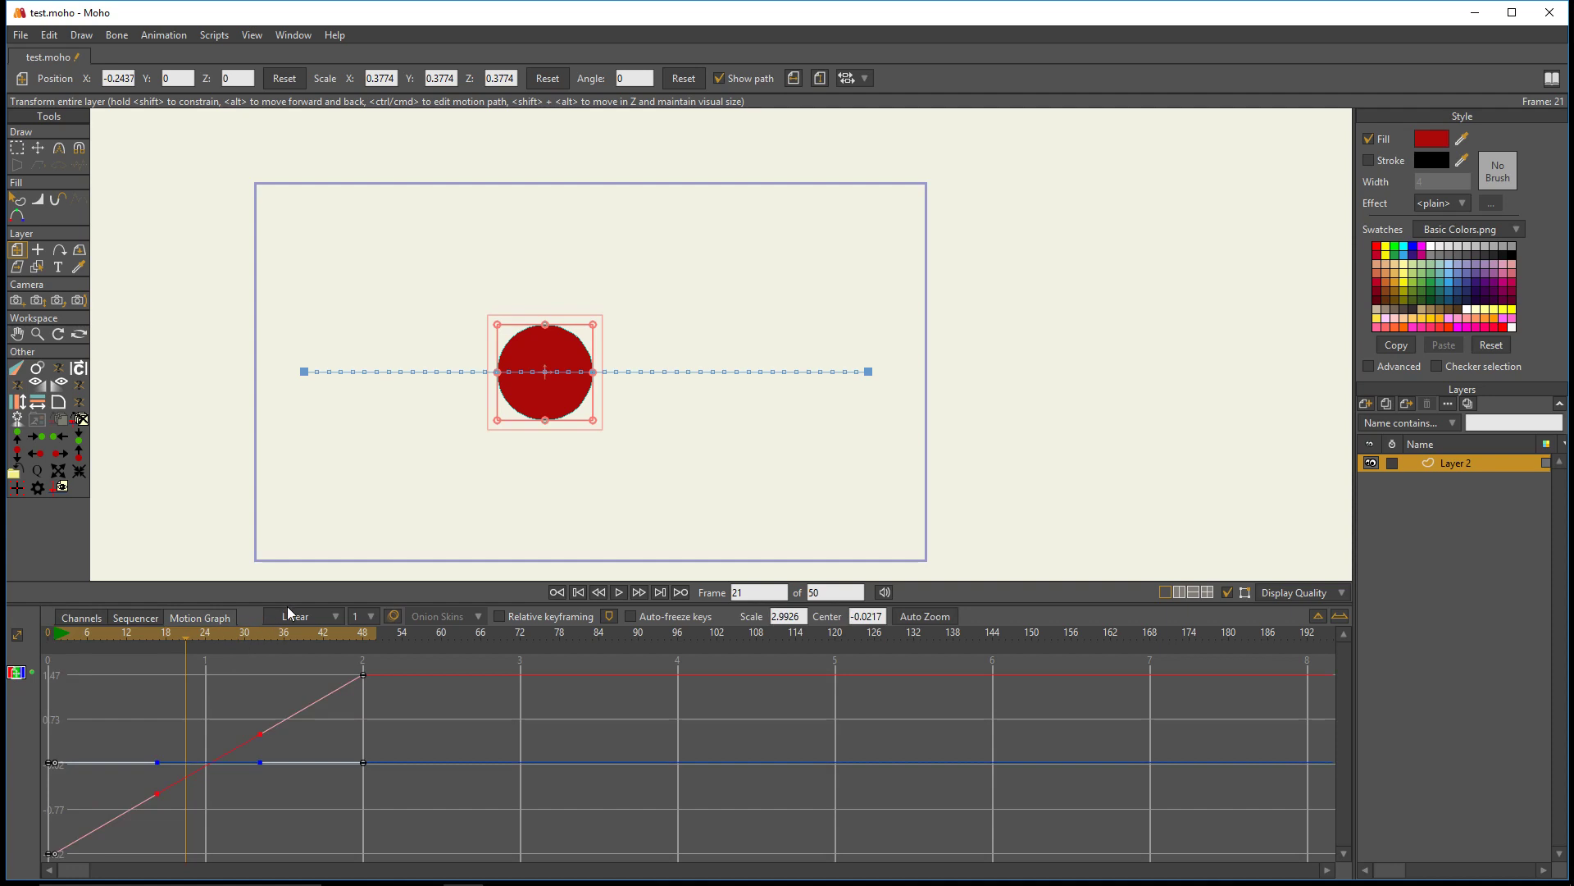
pyautogui.moveTo(292, 605); pyautogui.dragTo(302, 515)
pyautogui.scroll(4, 566, 401)
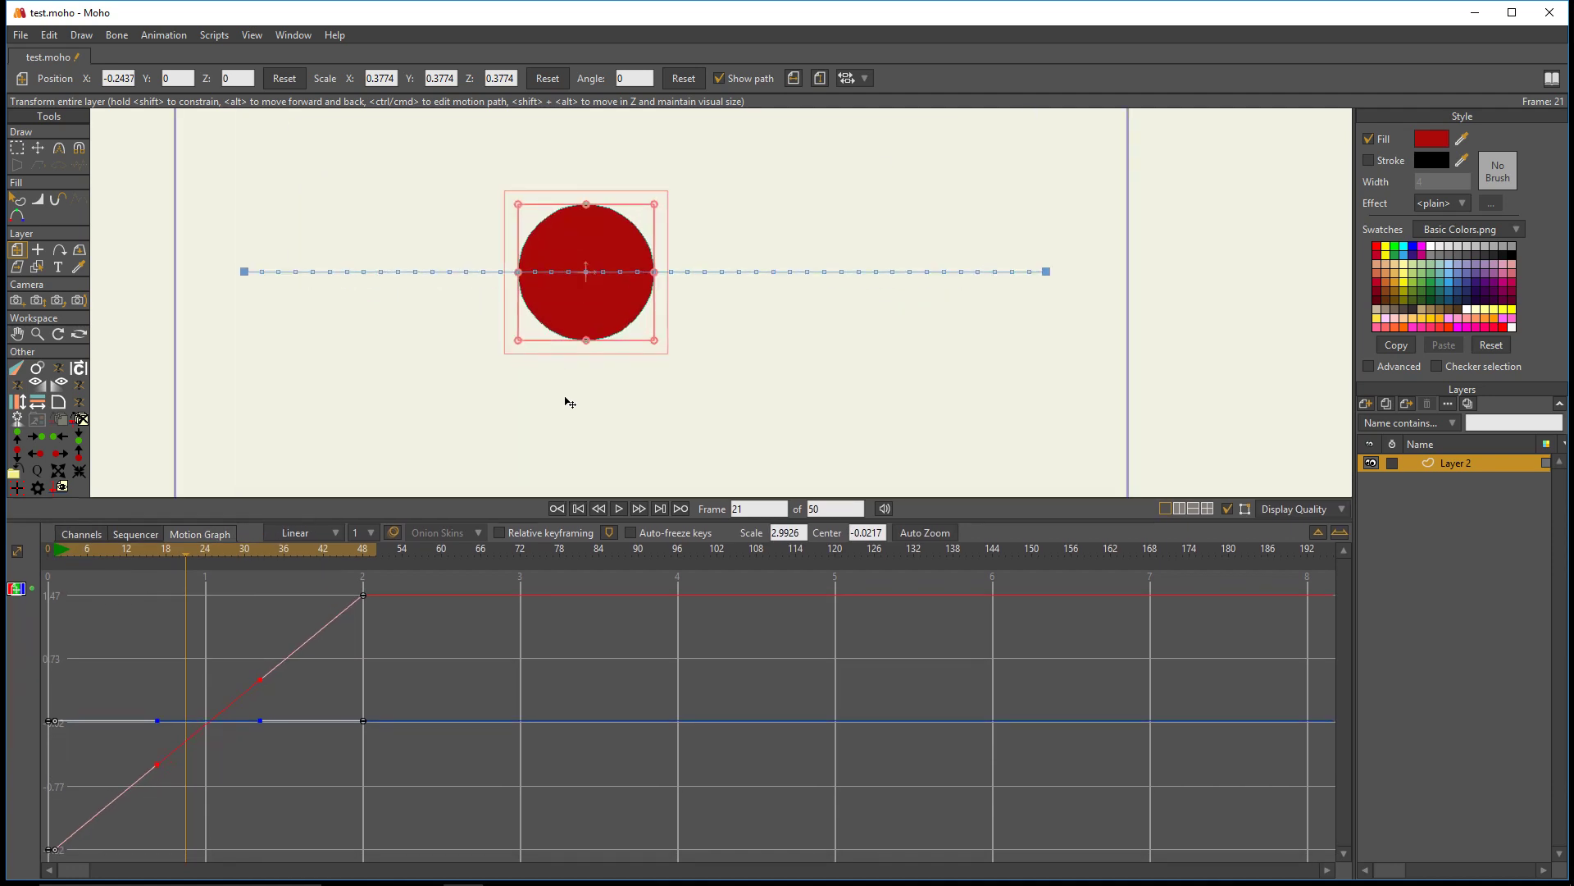
pyautogui.scroll(-2, 537, 397)
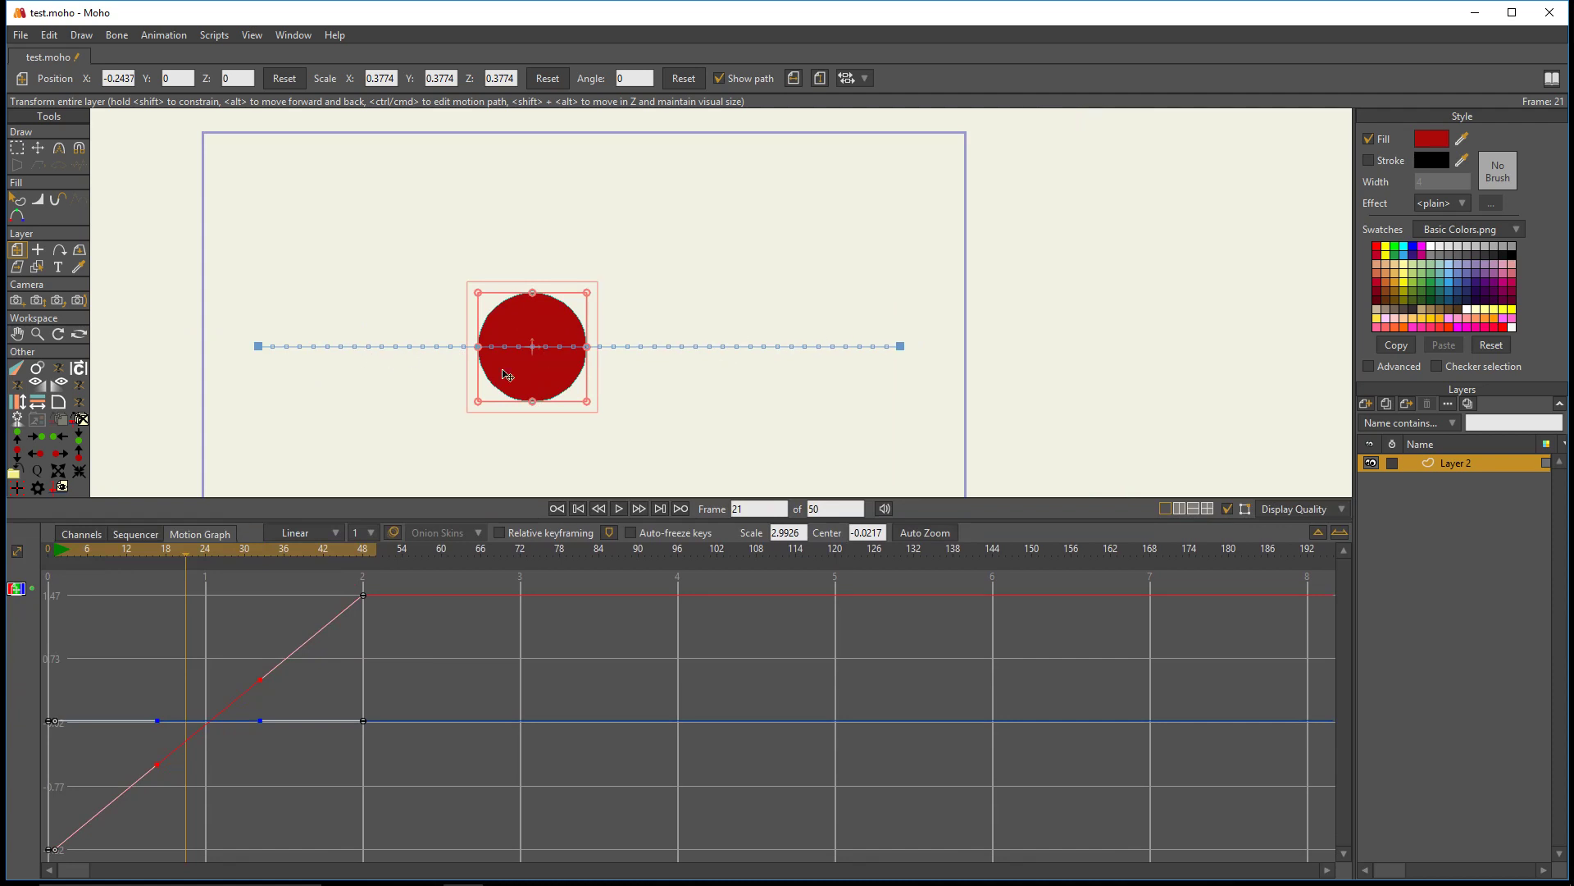
# - Reshape the X position curve with both Bezier handles so the circle starts fast and slows toward frame 48
pyautogui.moveTo(262, 682); pyautogui.dragTo(177, 617)
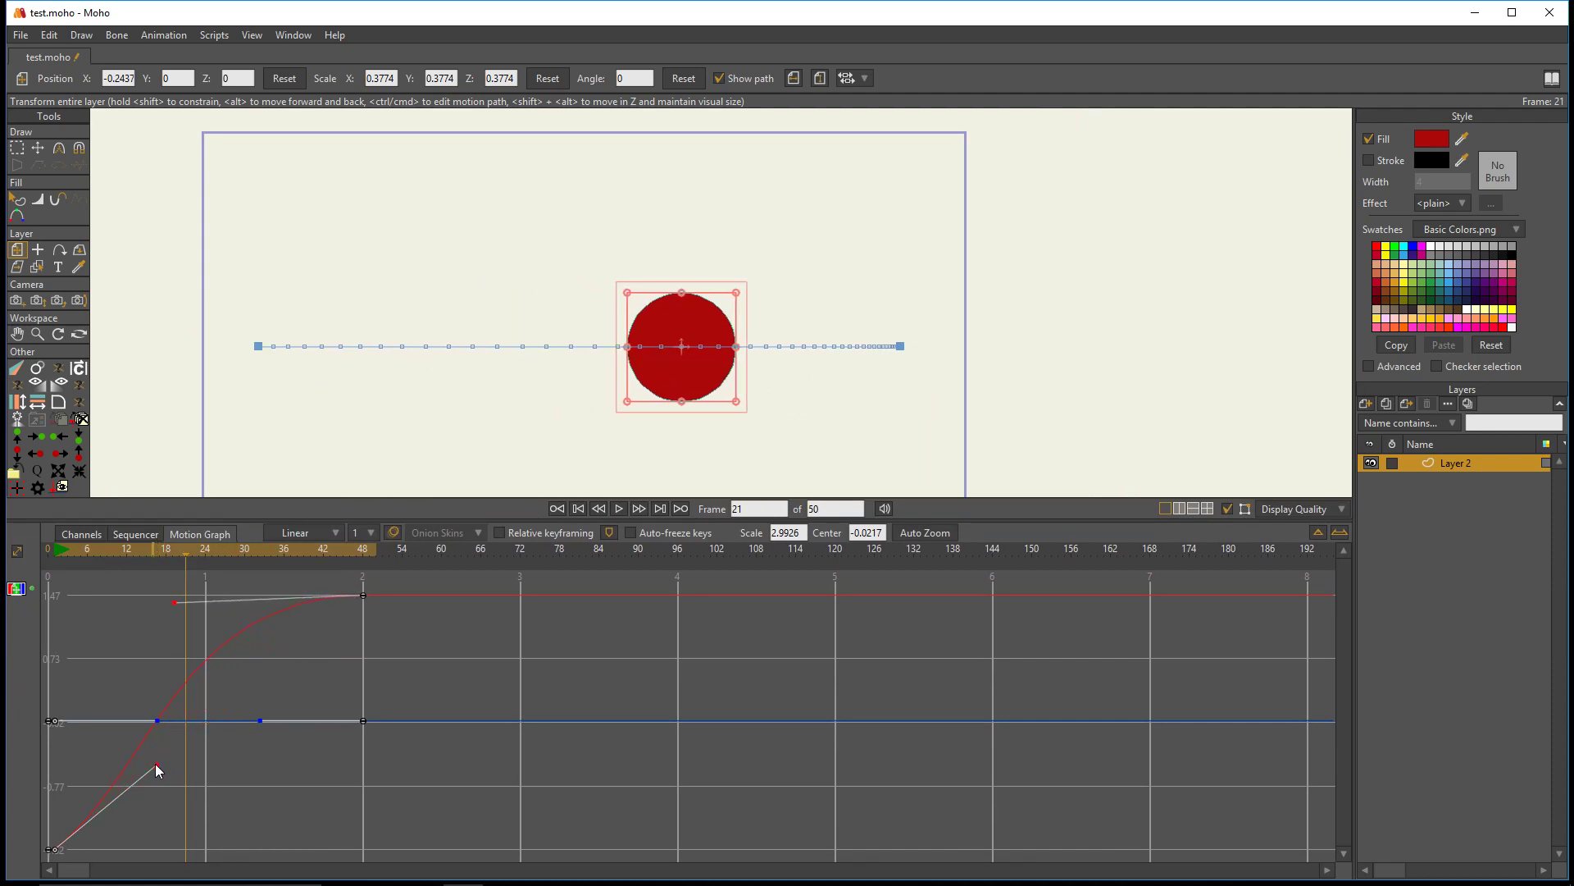
pyautogui.moveTo(157, 765); pyautogui.dragTo(68, 703)
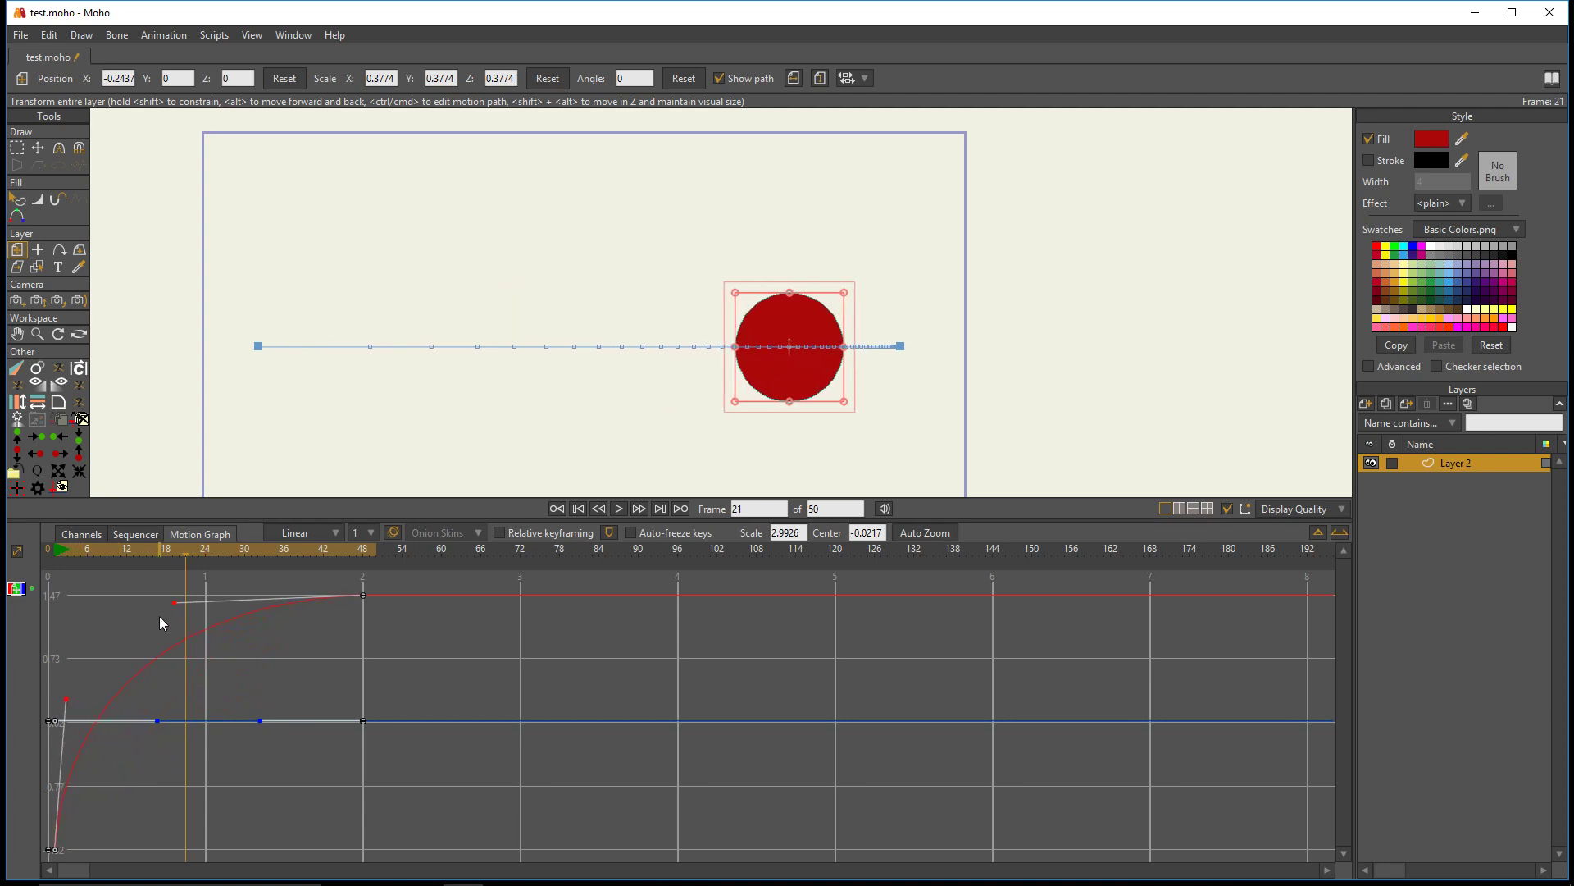
pyautogui.moveTo(175, 603); pyautogui.dragTo(199, 603)
pyautogui.click(76, 708)
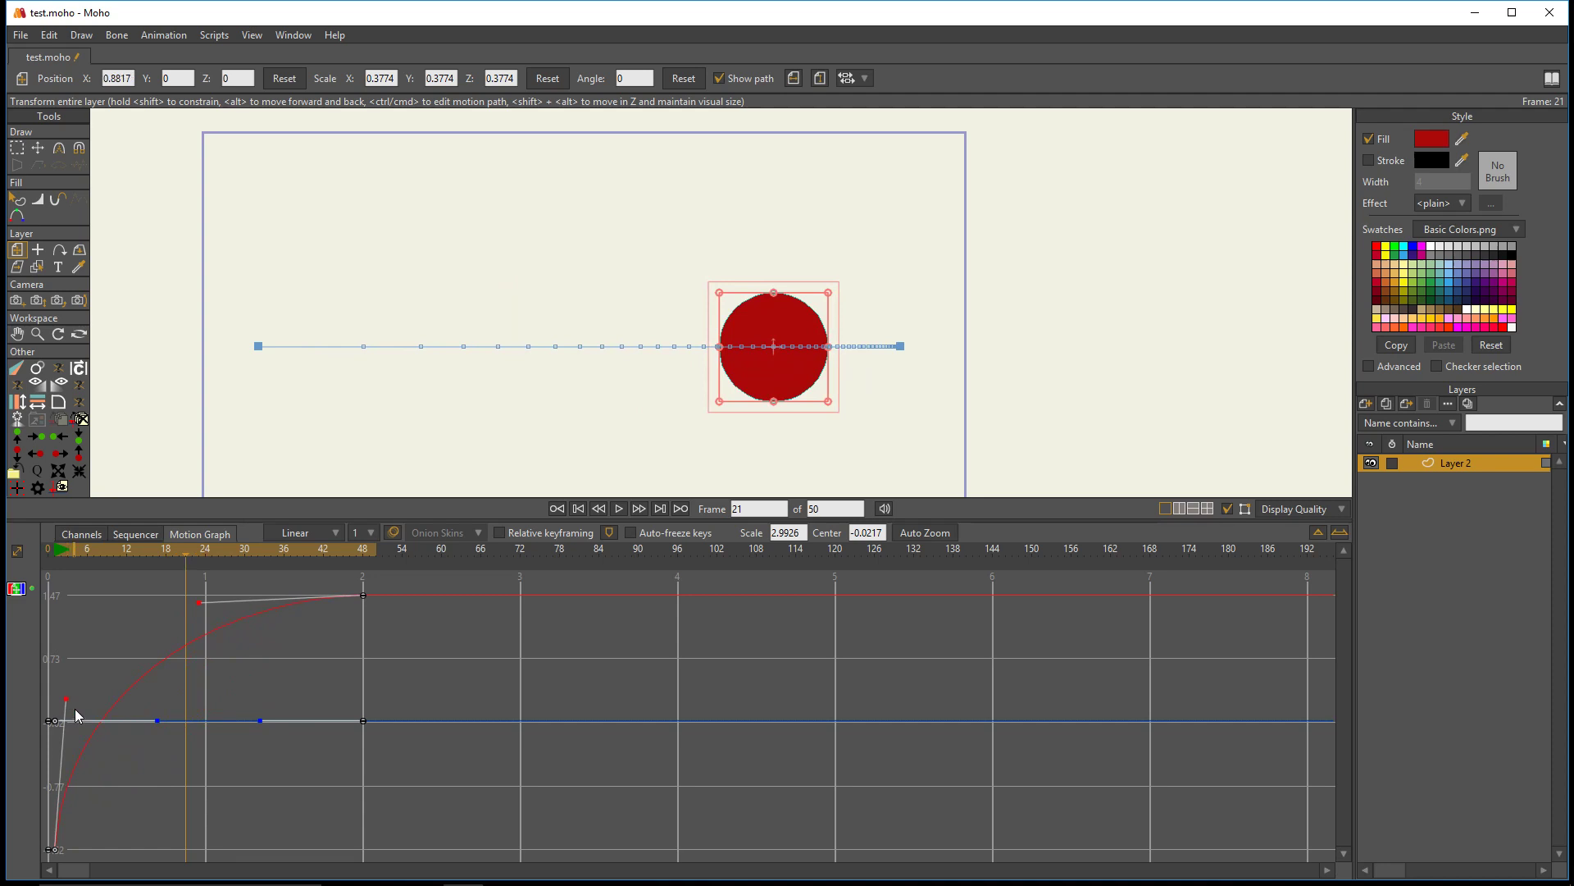
pyautogui.doubleClick(67, 700)
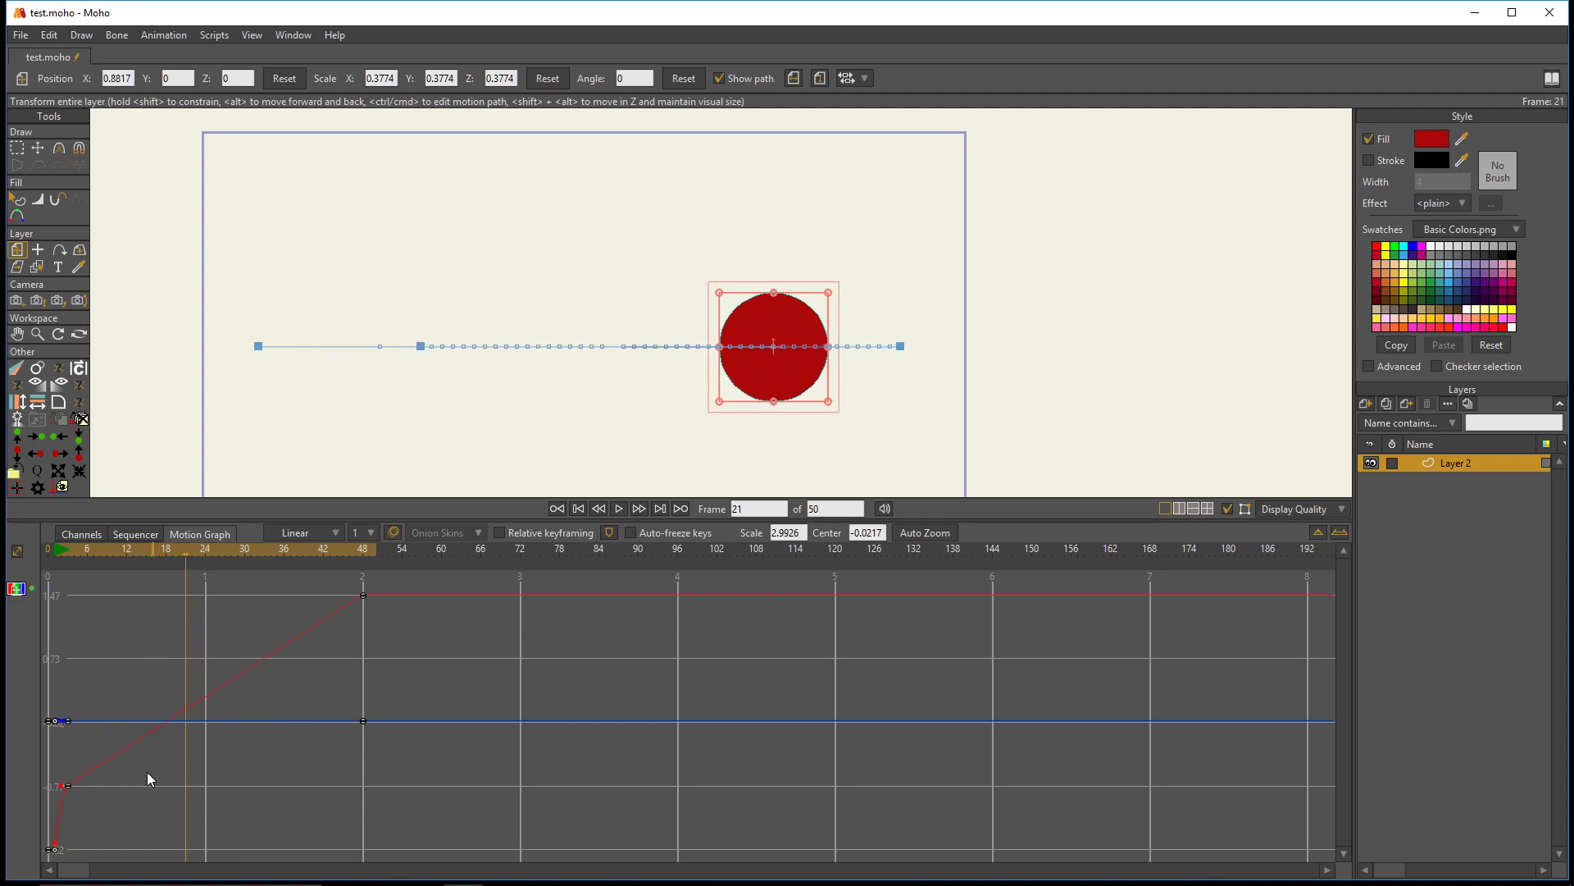
pyautogui.hotkey('ctrl', 'z')
# - Lower the X curve's frame 1 handle, flatten and shorten its frame 48 handle, and return to the timeline's channel view
pyautogui.moveTo(73, 693); pyautogui.dragTo(64, 729)
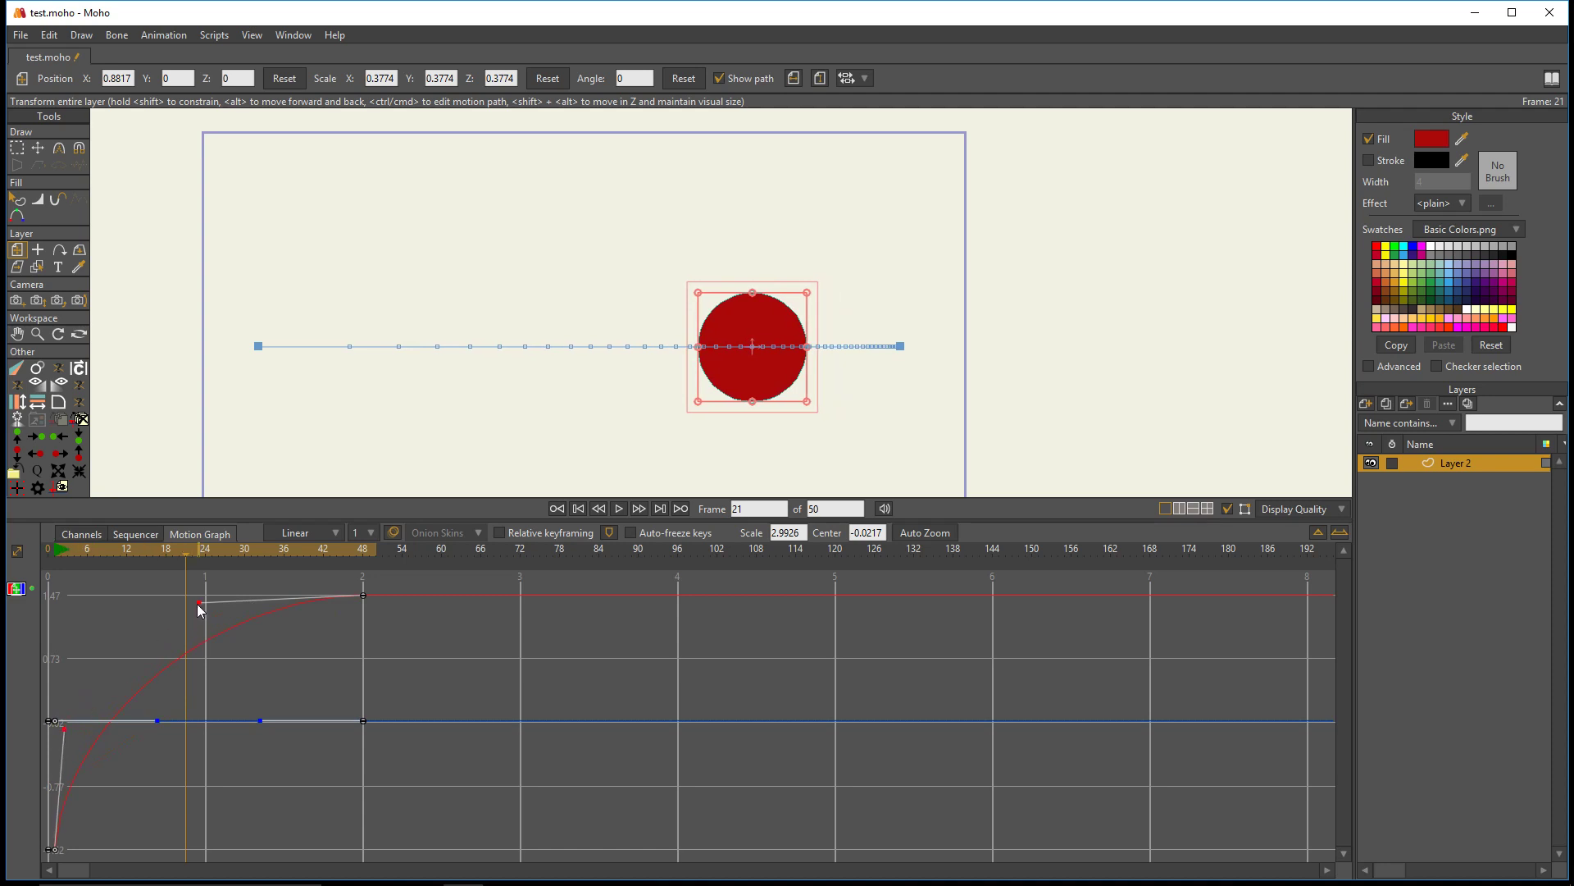
pyautogui.moveTo(197, 604); pyautogui.dragTo(235, 593)
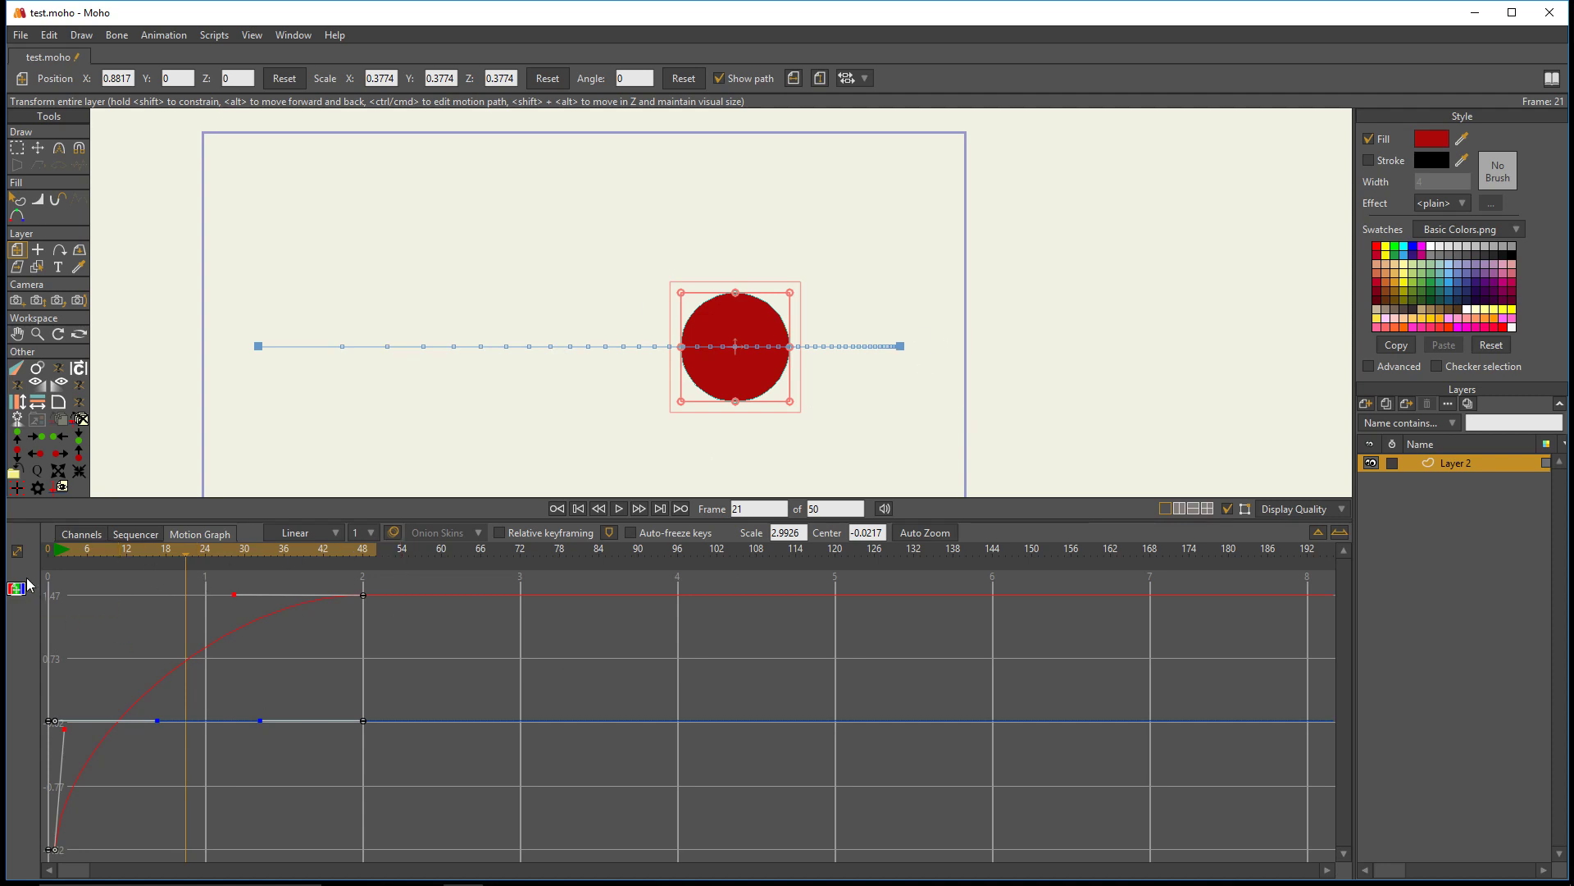
pyautogui.click(120, 535)
pyautogui.click(81, 535)
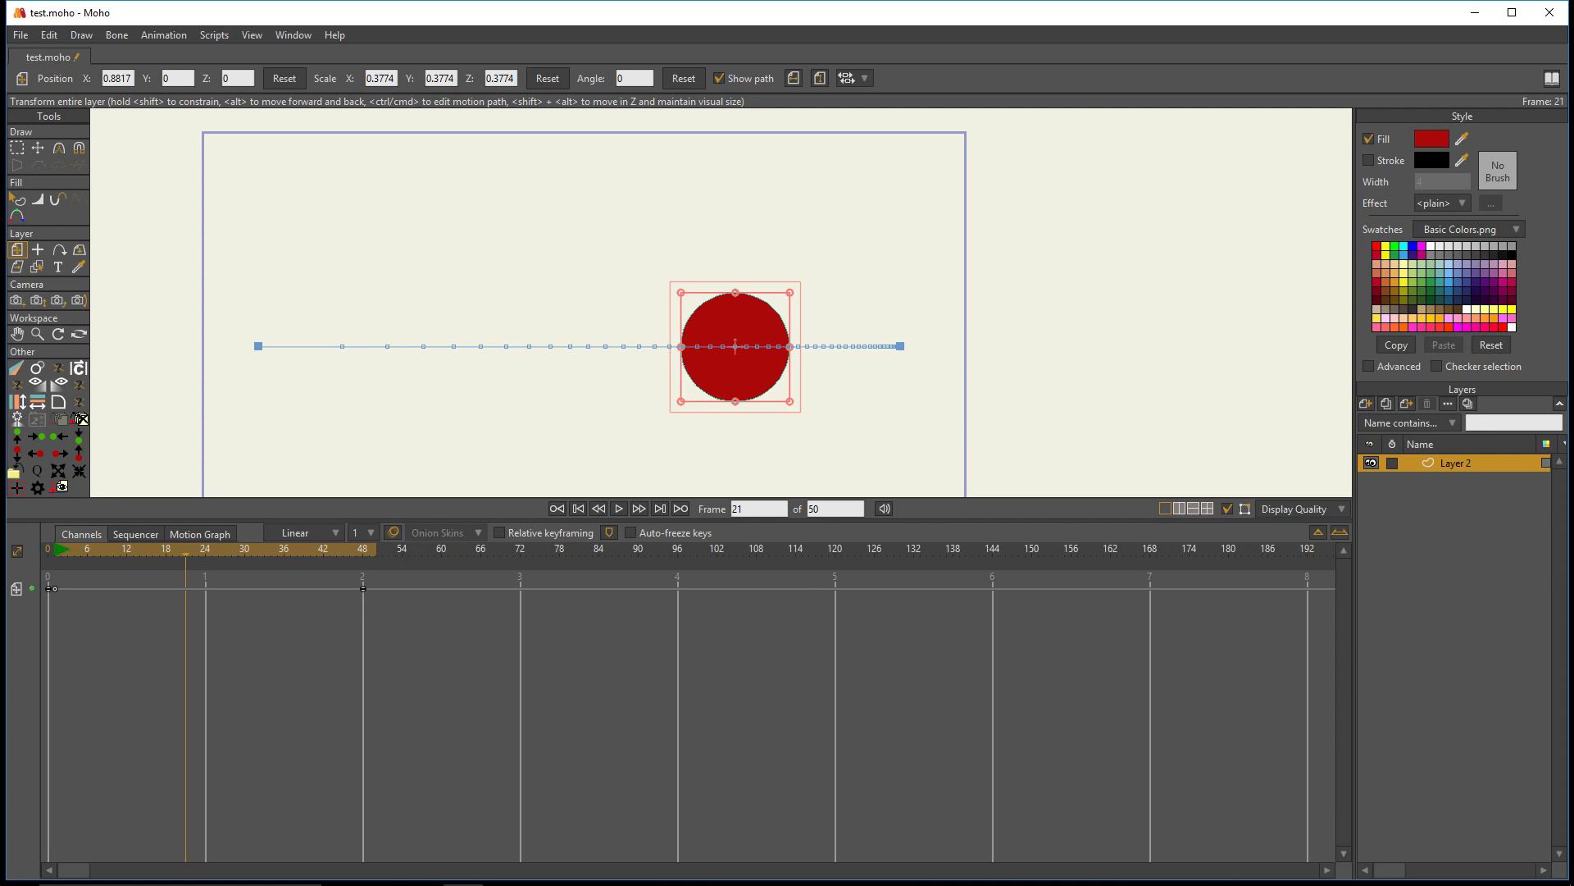
pyautogui.hotkey('alt', 'Tab')
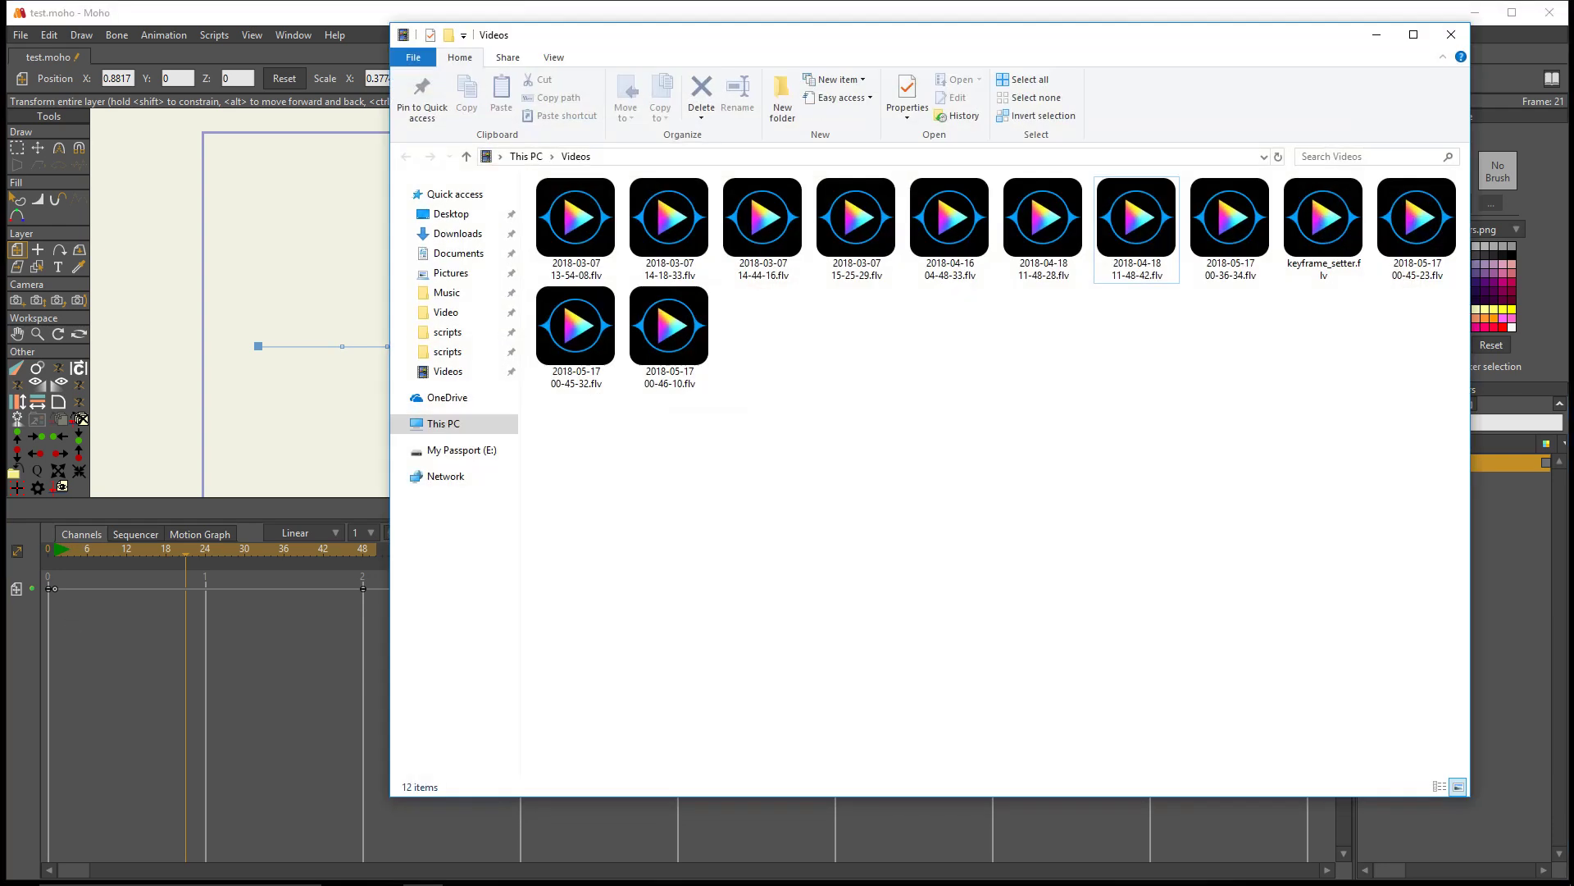
pyautogui.hotkey('alt', 'Tab')
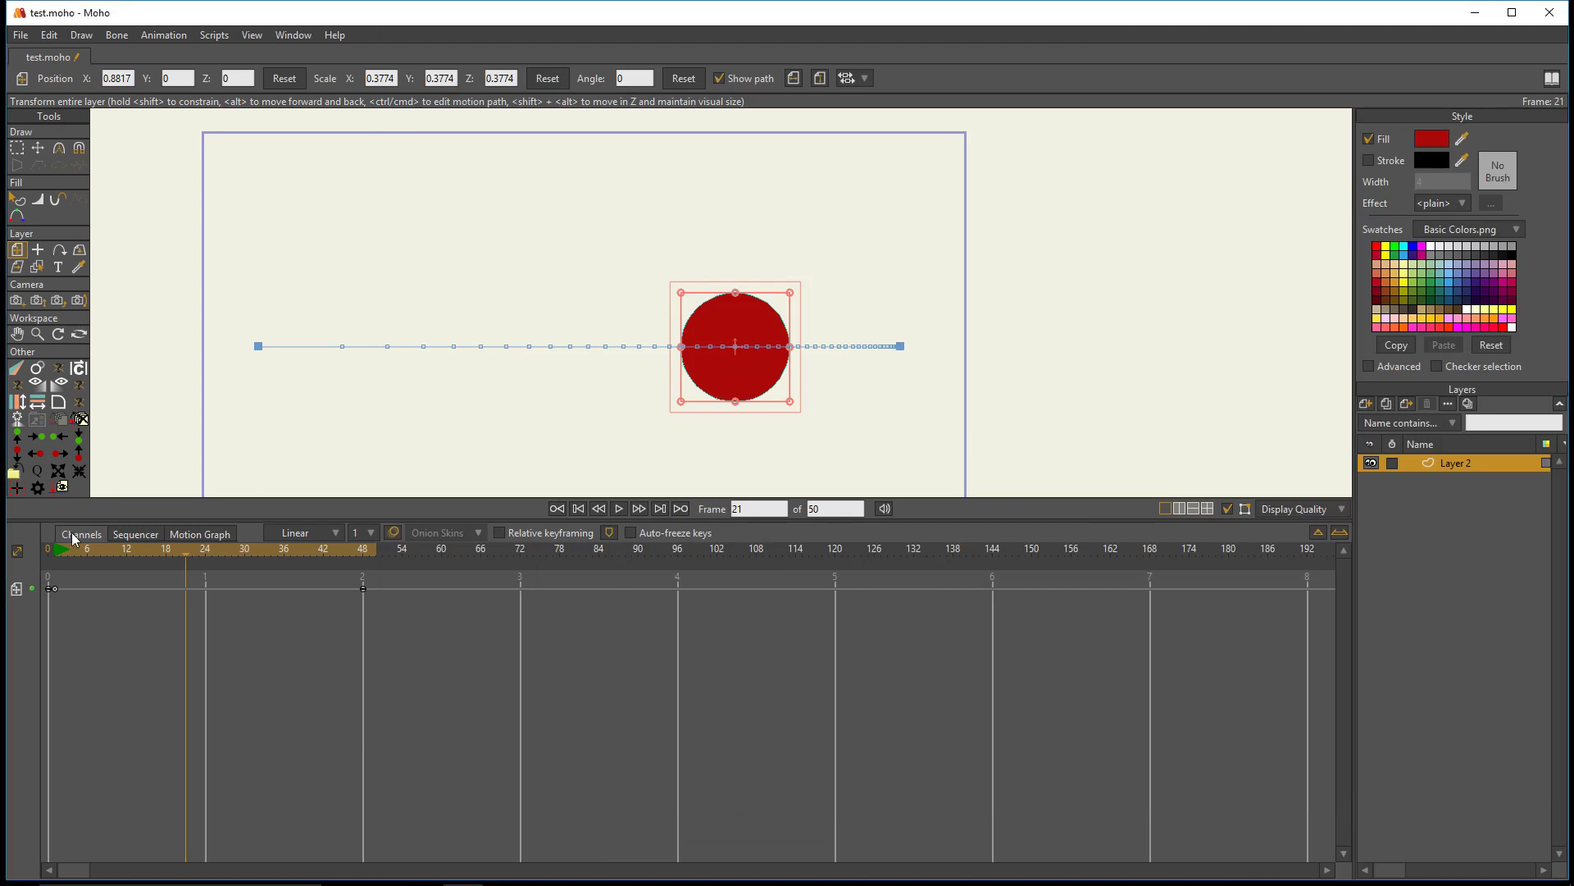
pyautogui.click(53, 589)
pyautogui.click(58, 374)
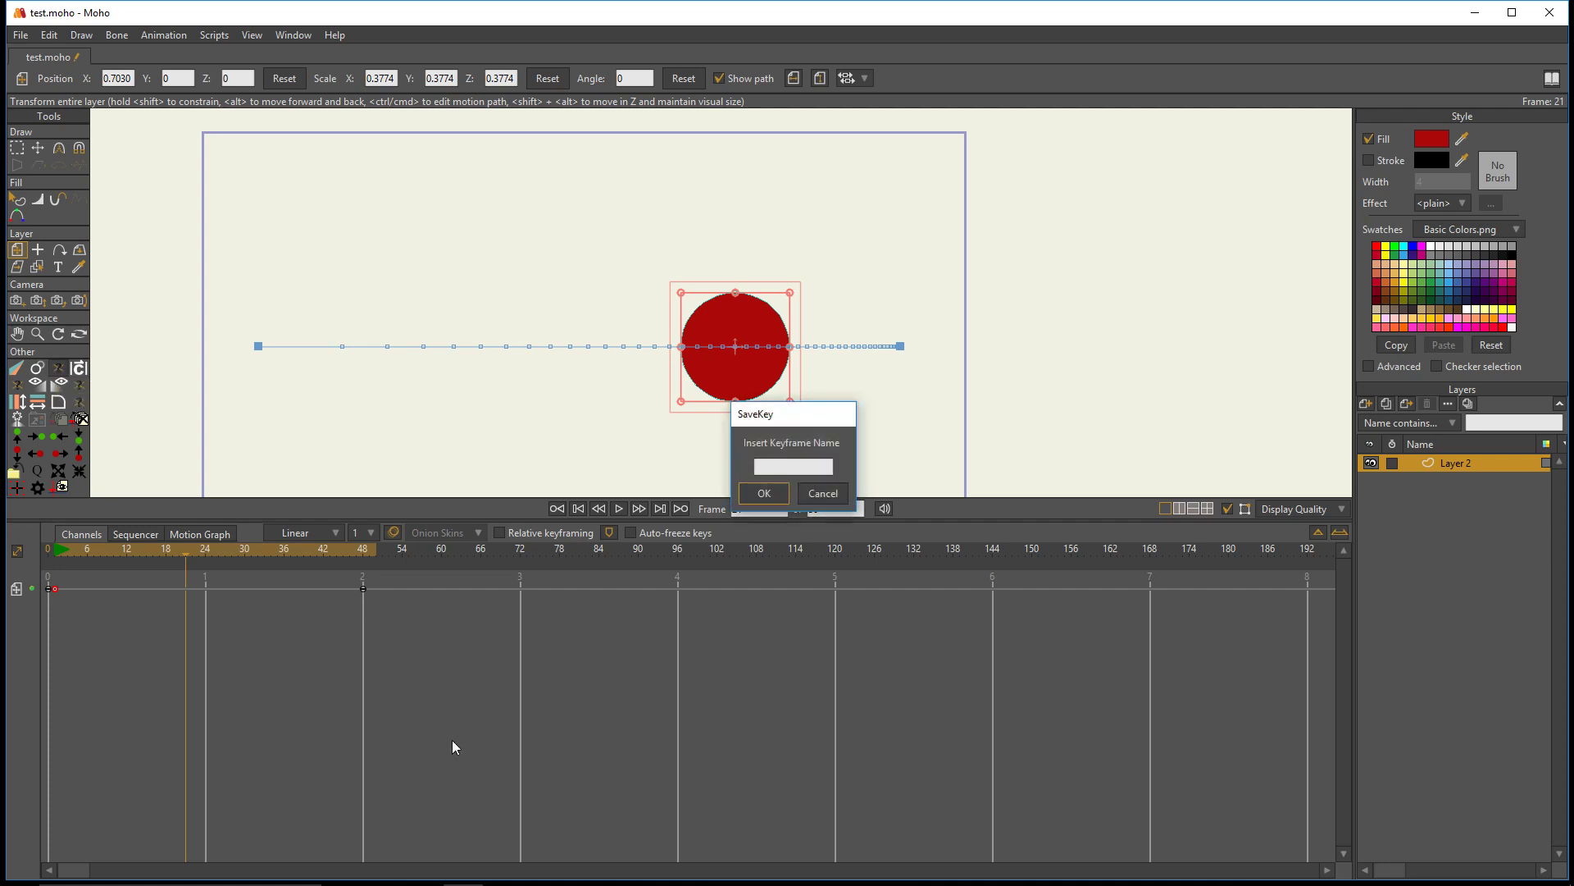
pyautogui.click(789, 467)
pyautogui.write('EA')
pyautogui.press('BackSpace')
pyautogui.press('BackSpace')
pyautogui.press('BackSpace')
pyautogui.click(816, 492)
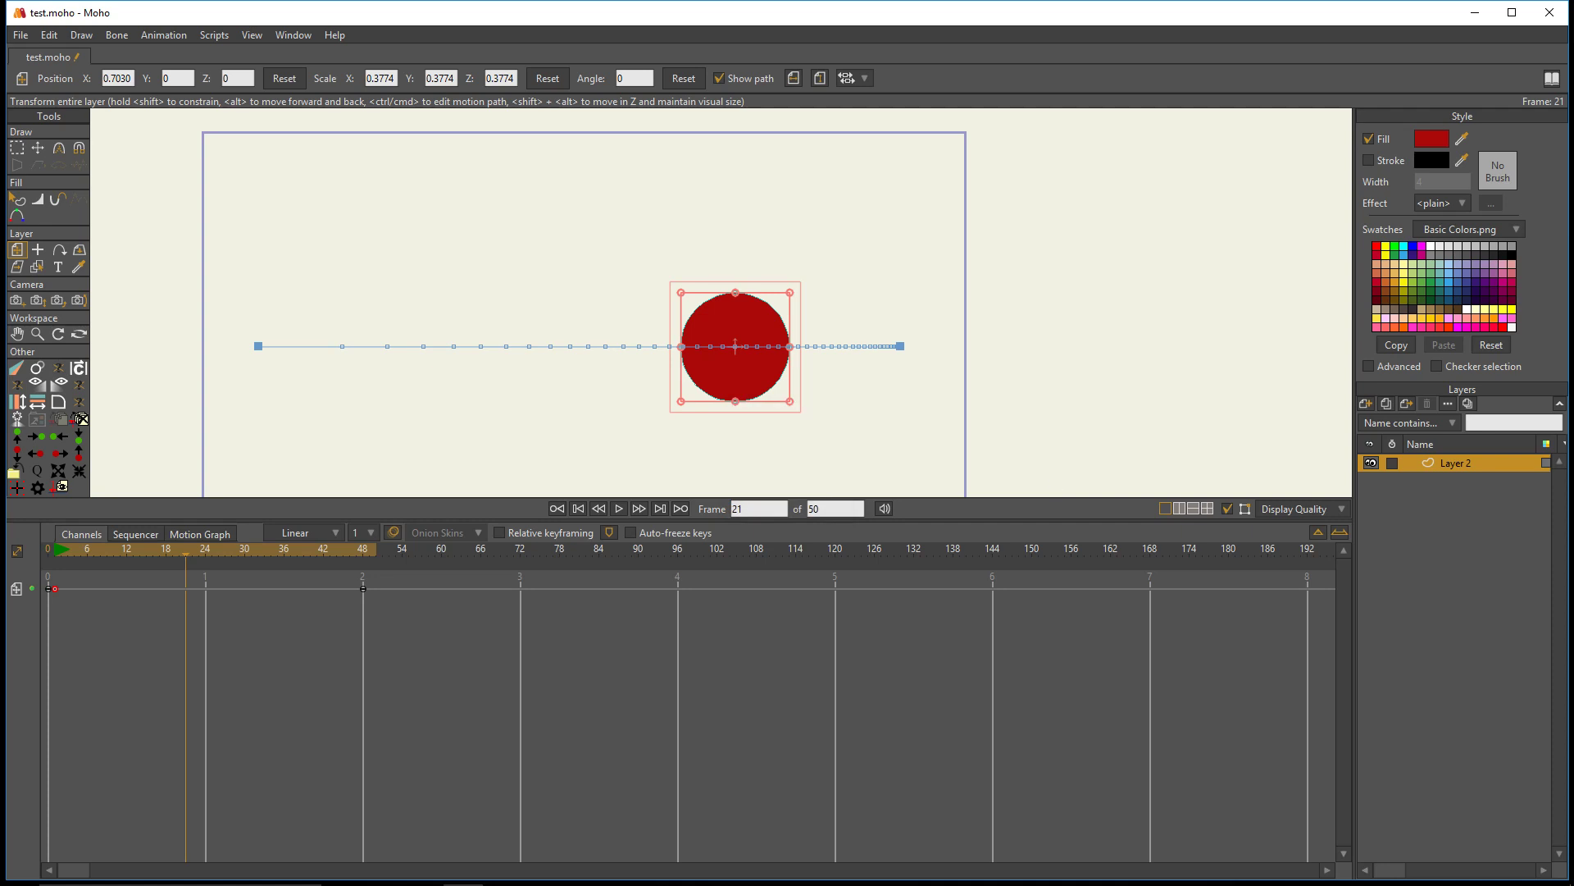
# - Switch to File Explorer and open dr_keyframes.txt from the utility folder inside Moho Pro's scripts folder
pyautogui.hotkey('alt', 'Tab')
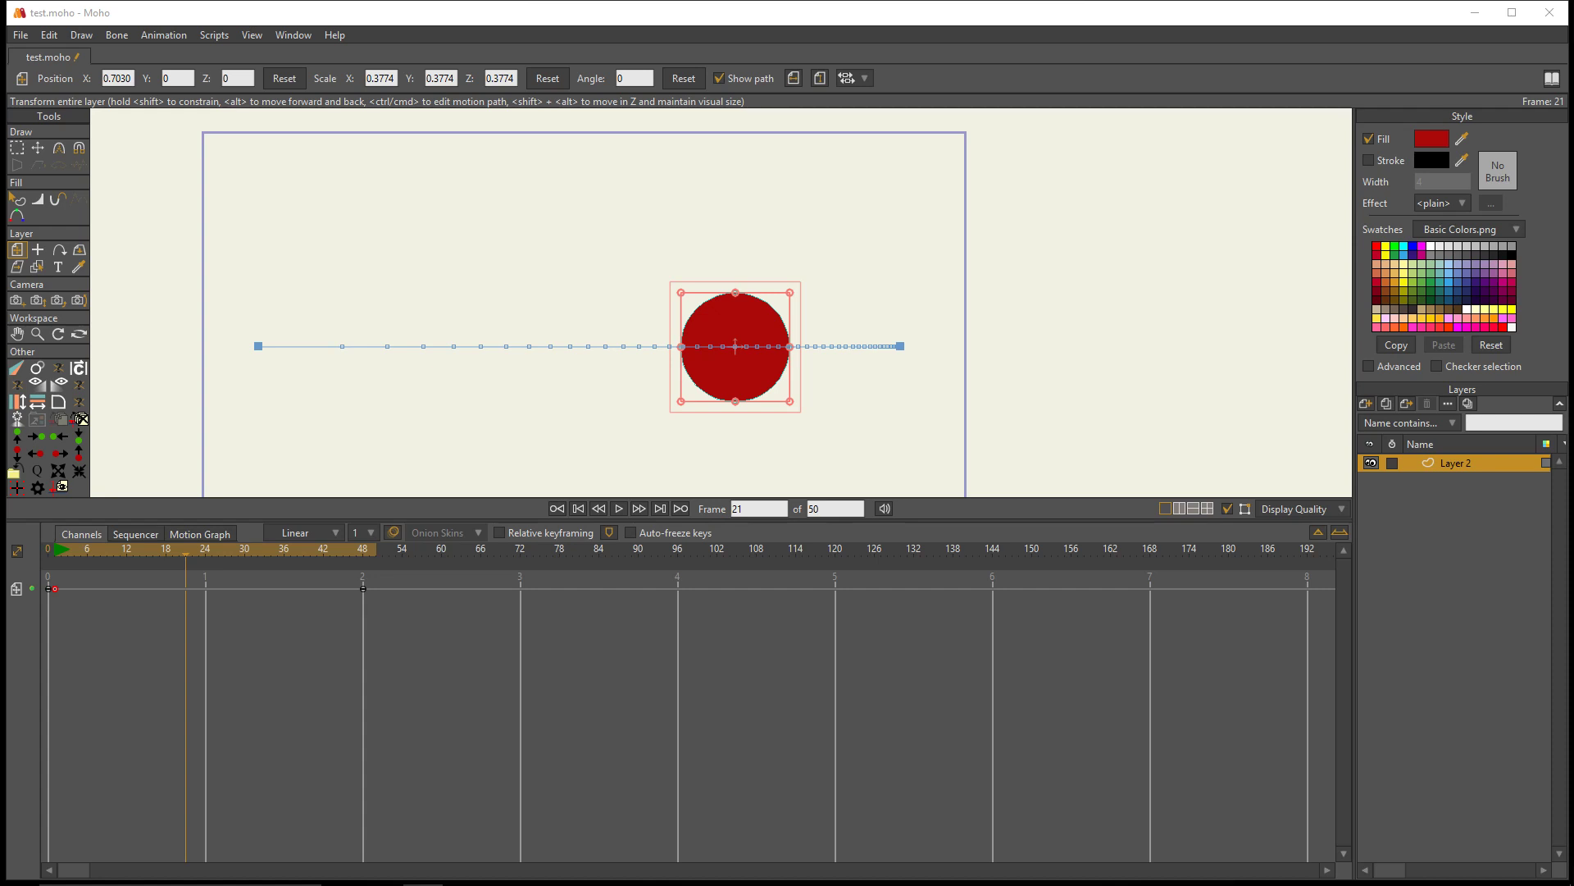
pyautogui.moveTo(1573, 119); pyautogui.dragTo(590, 49)
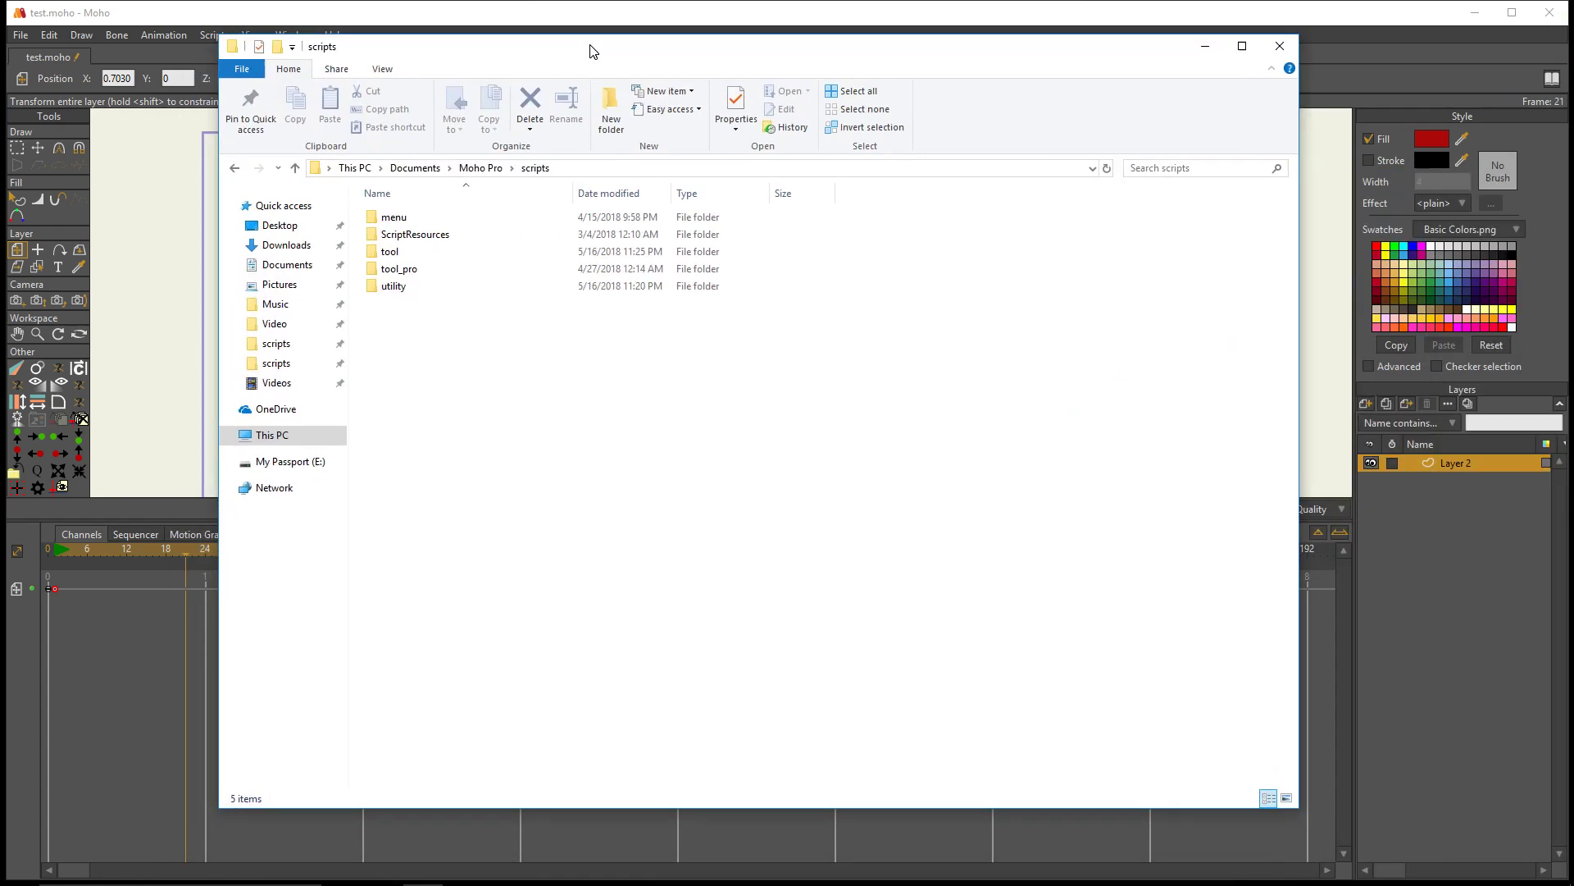
pyautogui.doubleClick(394, 287)
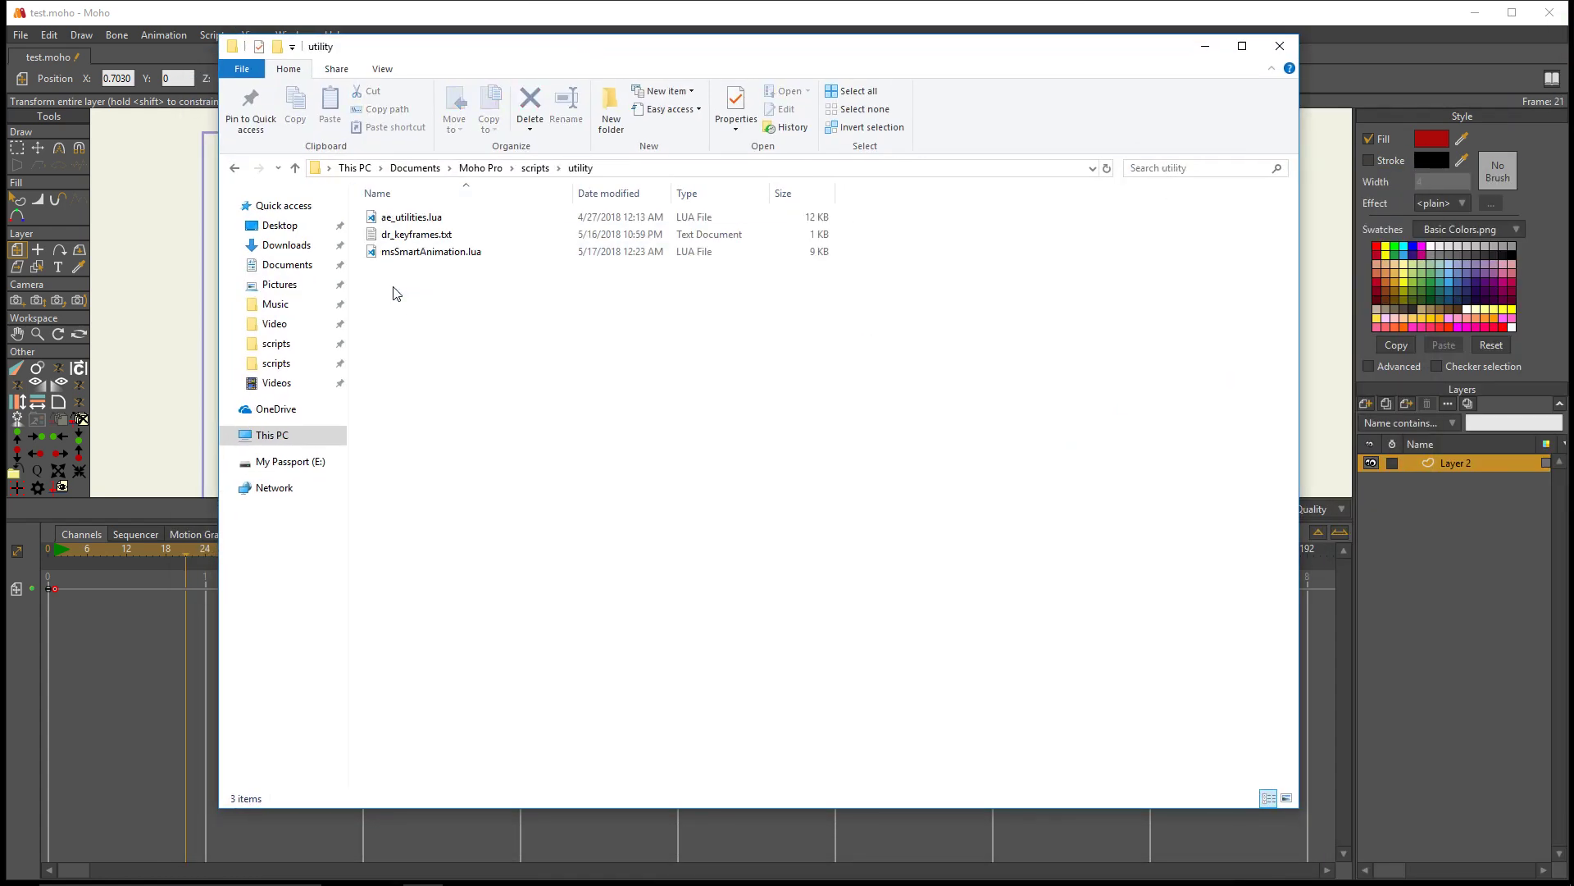
pyautogui.click(439, 237)
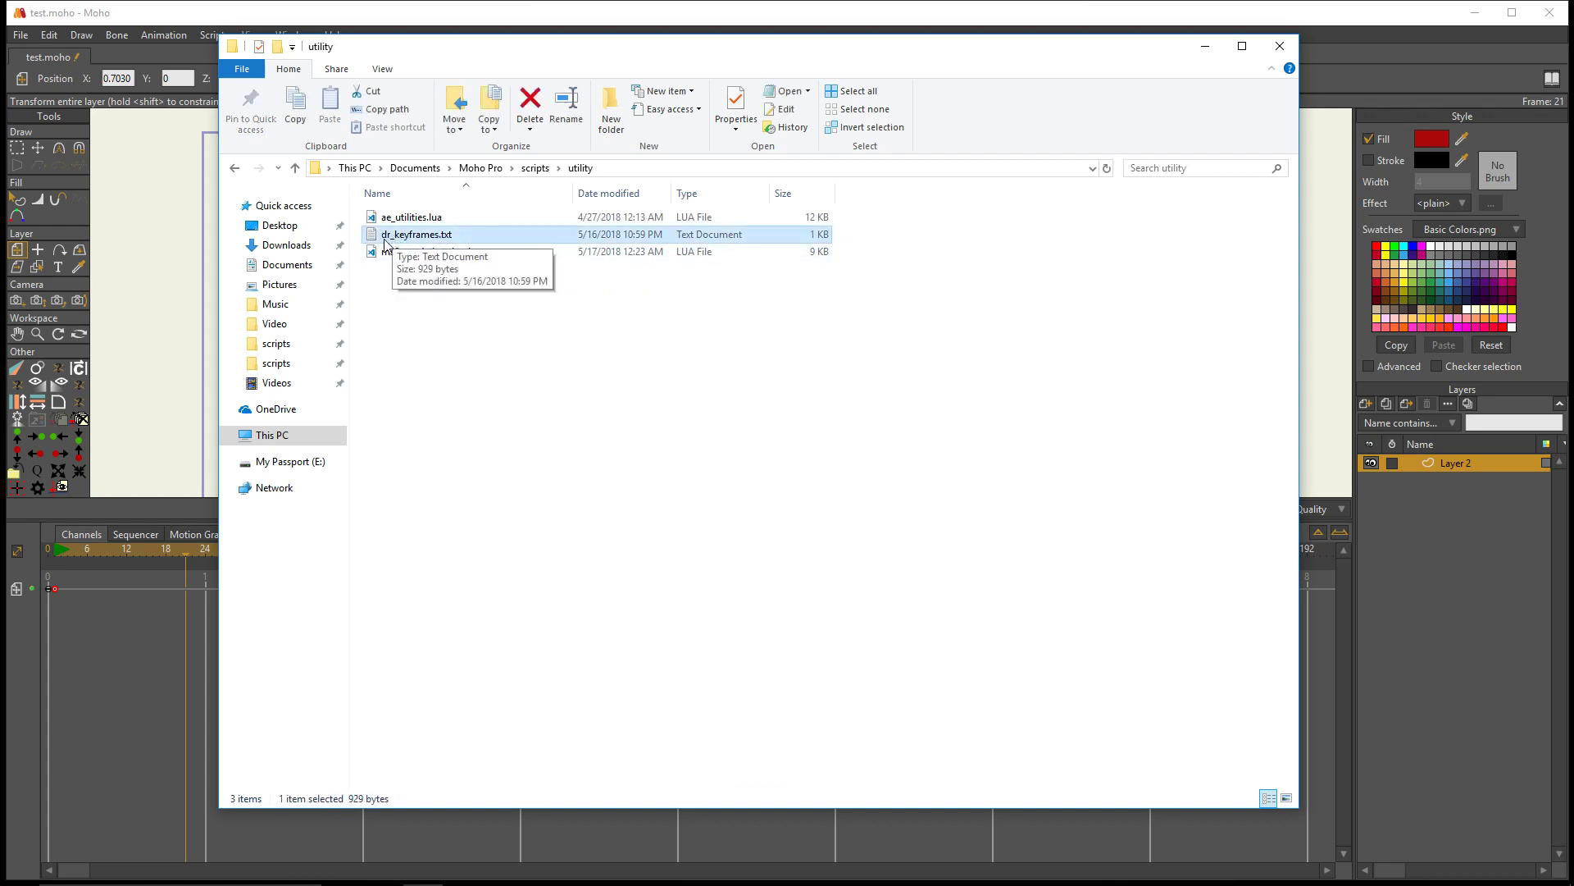
pyautogui.doubleClick(423, 237)
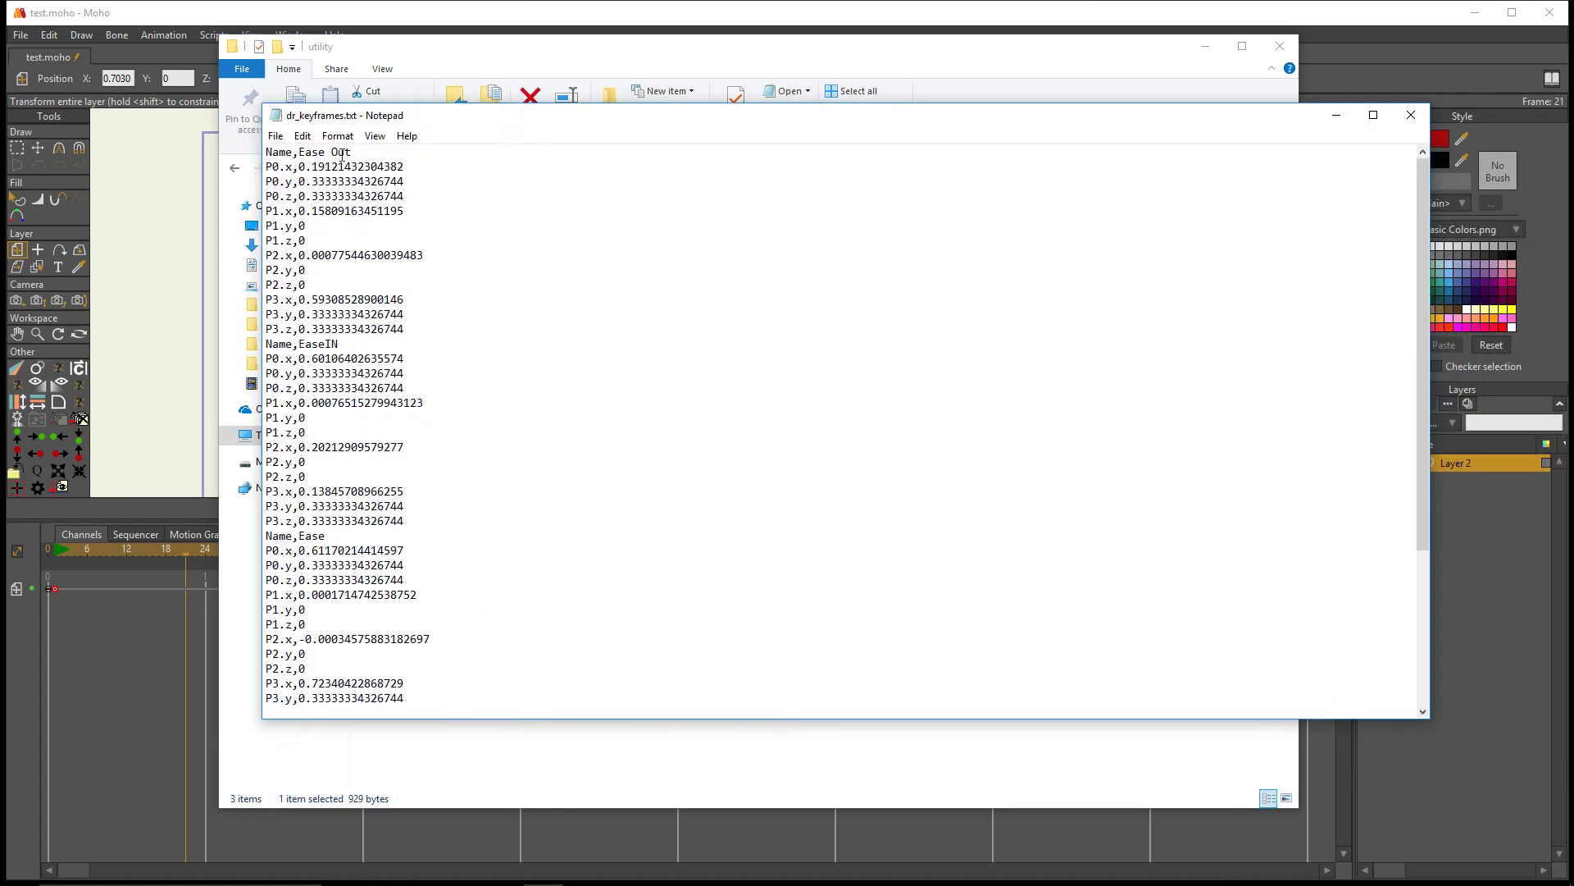
# - Examine the keyframe preset names and their P0 to P3 values in dr_keyframes.txt, close it and return to Moho
pyautogui.moveTo(360, 154); pyautogui.dragTo(314, 157)
pyautogui.click(367, 195)
pyautogui.scroll(-4, 404, 331)
pyautogui.scroll(-1, 415, 478)
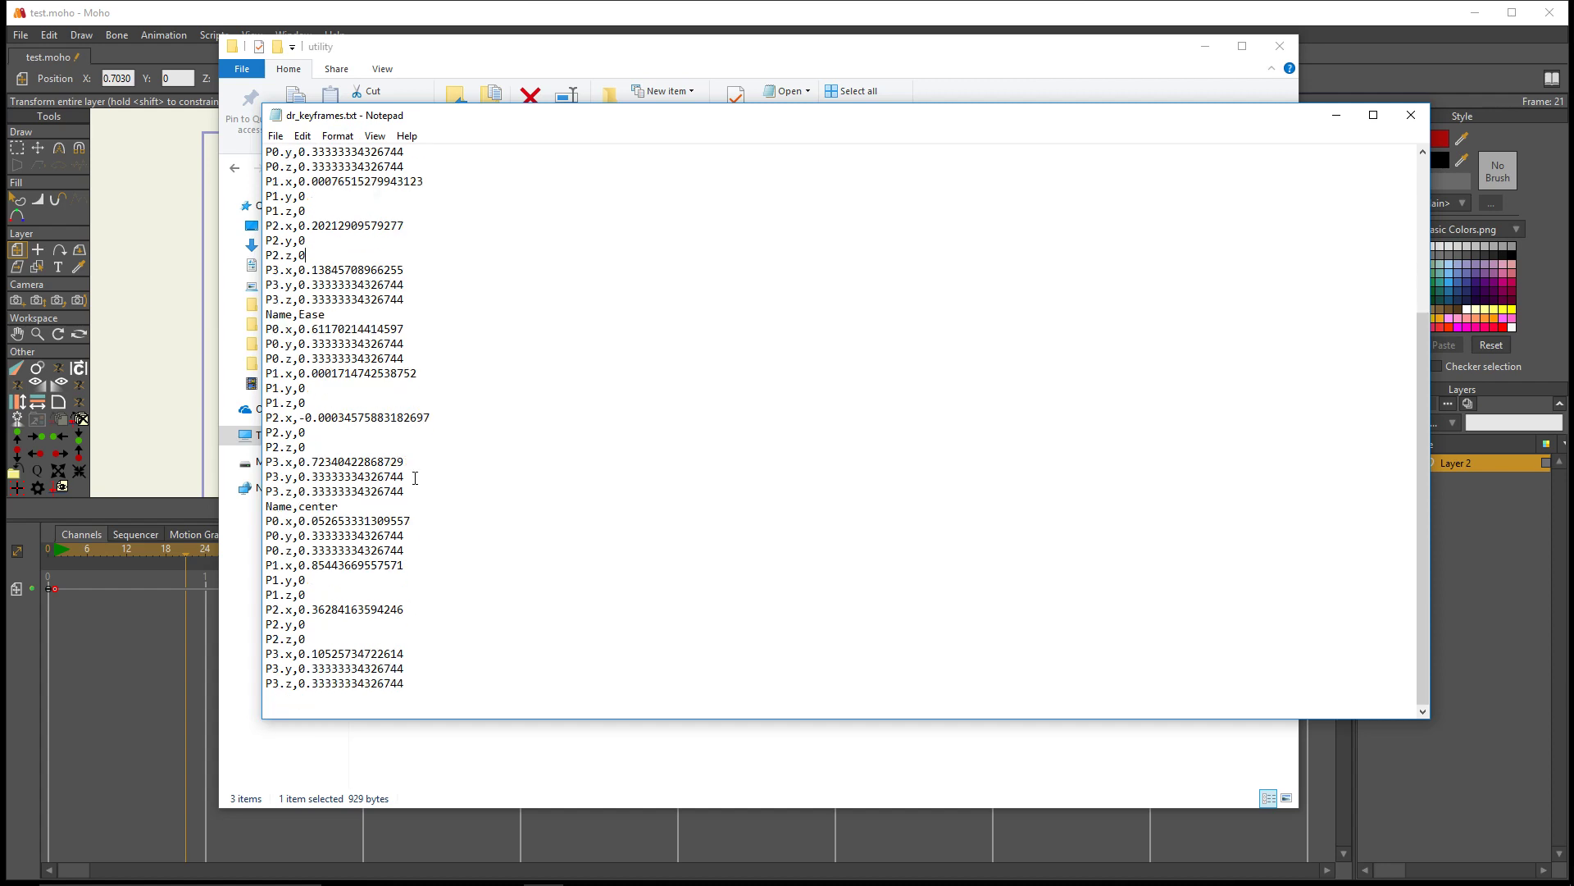
pyautogui.doubleClick(626, 119)
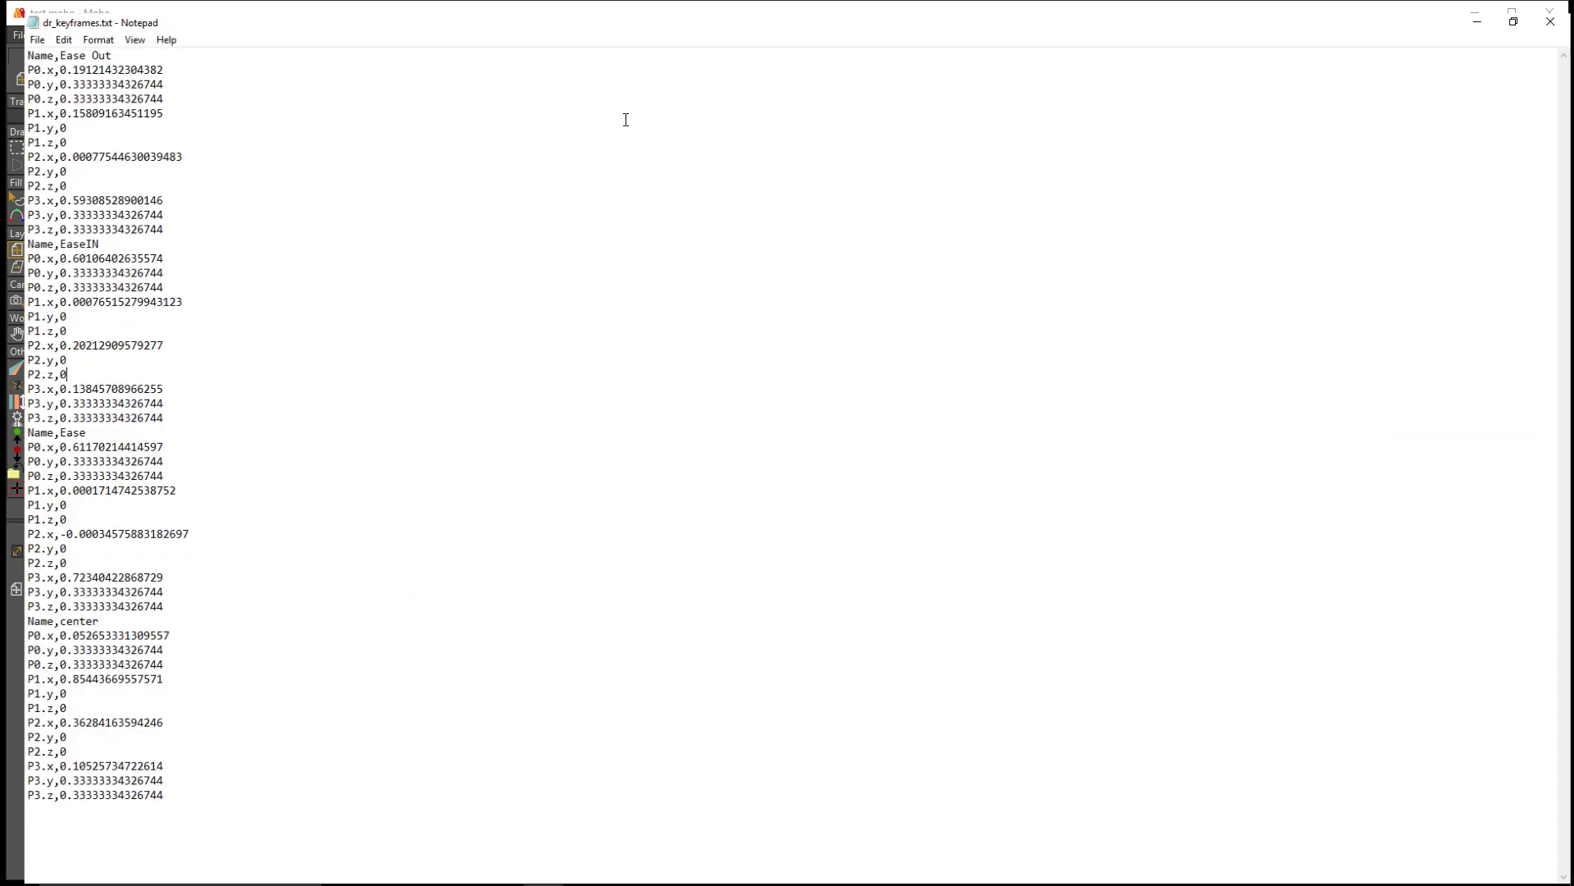
pyautogui.click(1517, 16)
pyautogui.click(1337, 105)
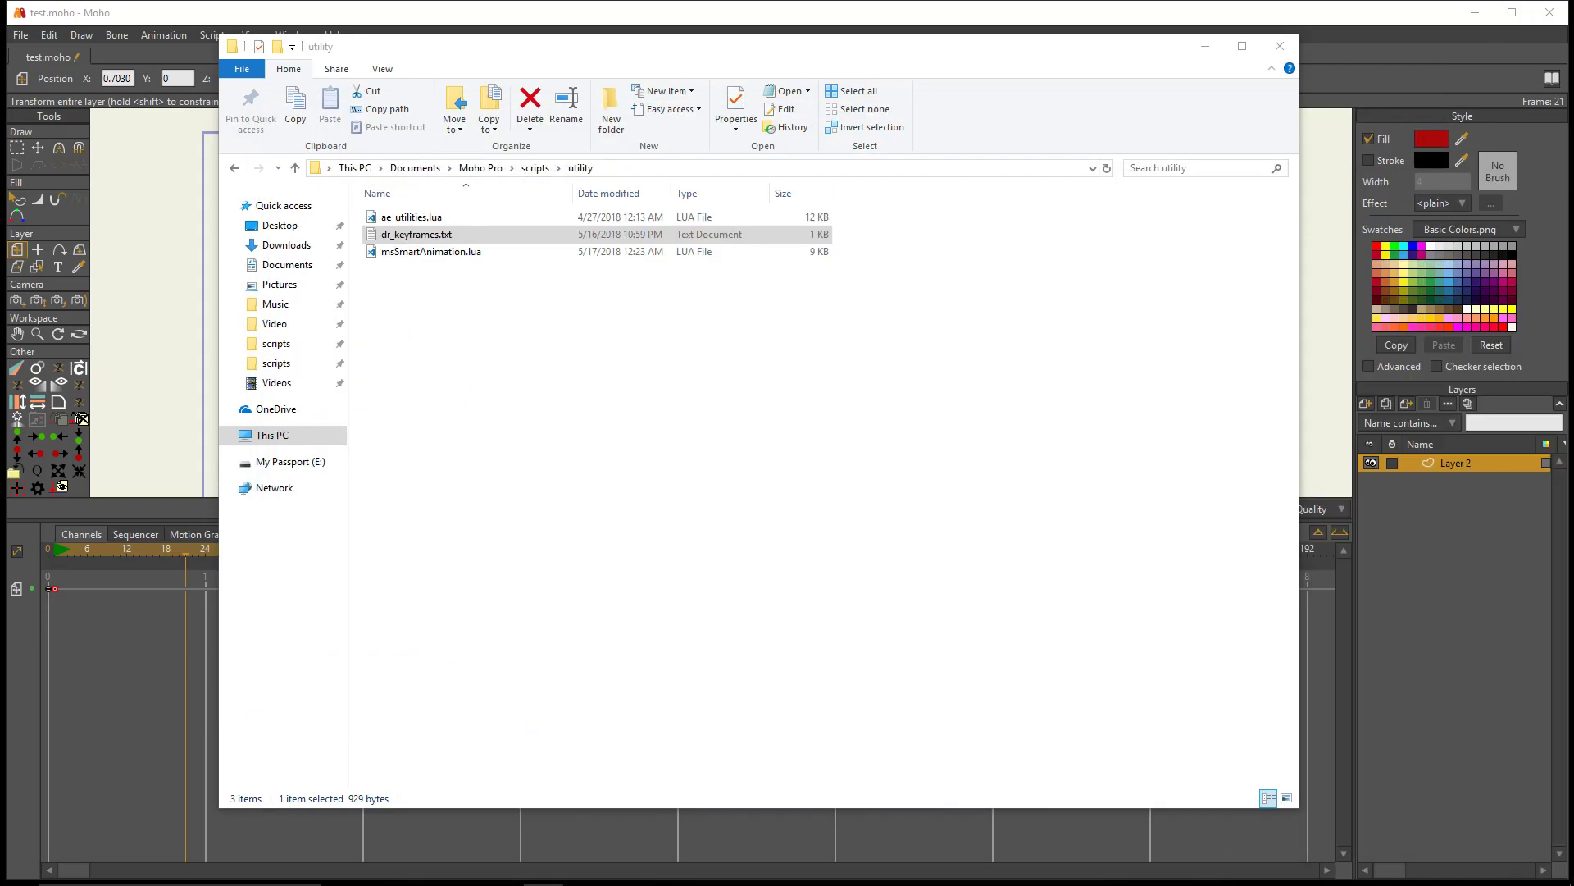
pyautogui.moveTo(1078, 51); pyautogui.dragTo(1573, 65)
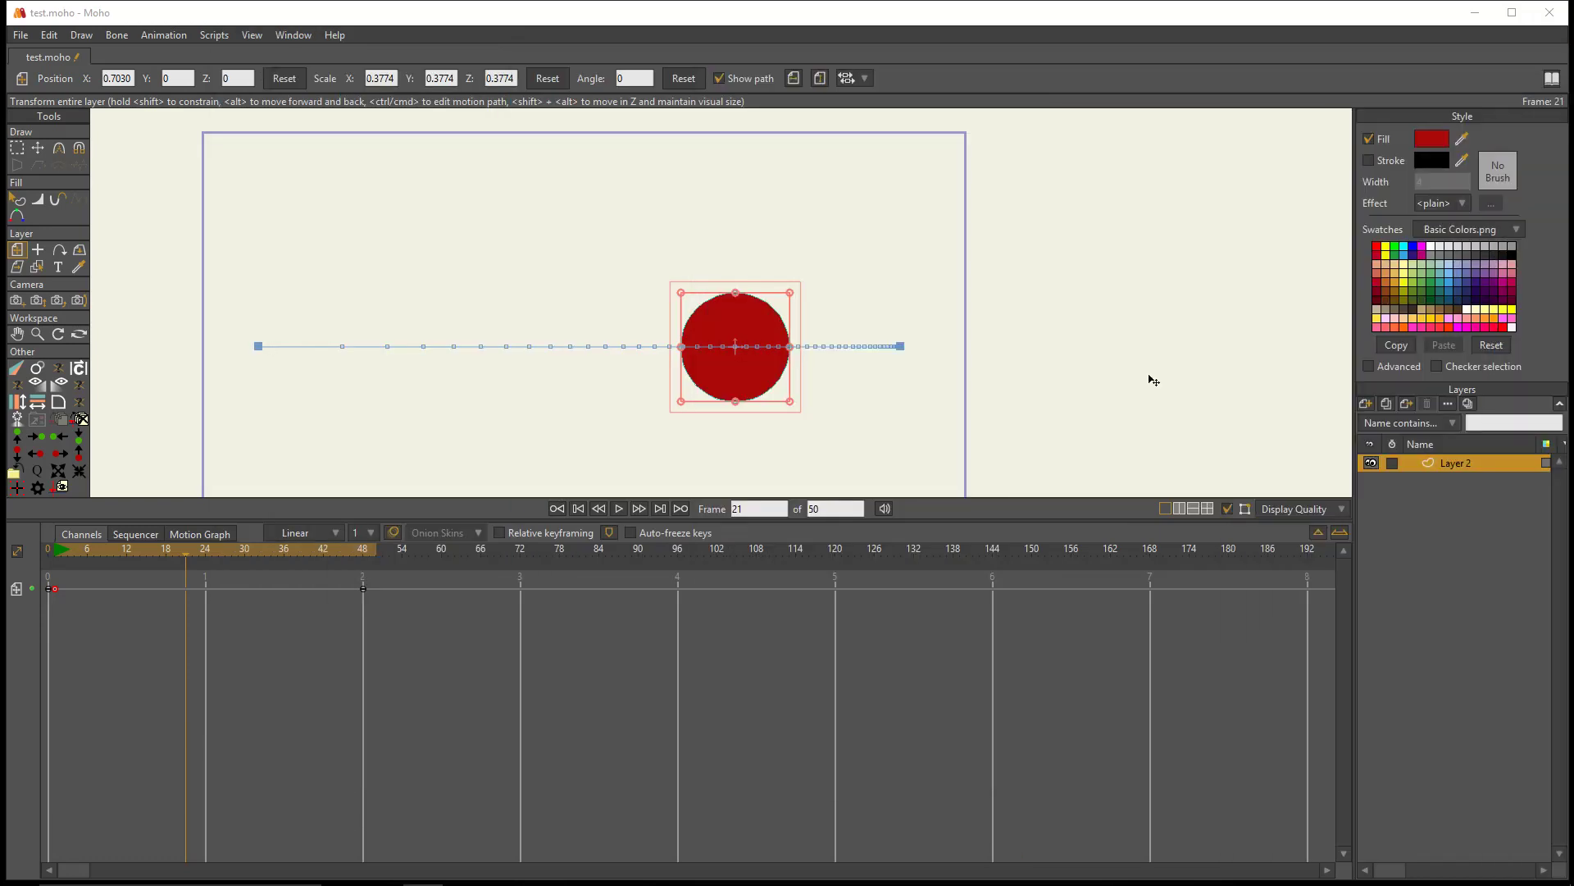
# - Apply the Ease Out custom keyframe preset to the circle's frame 1 key
pyautogui.moveTo(467, 646); pyautogui.dragTo(177, 631)
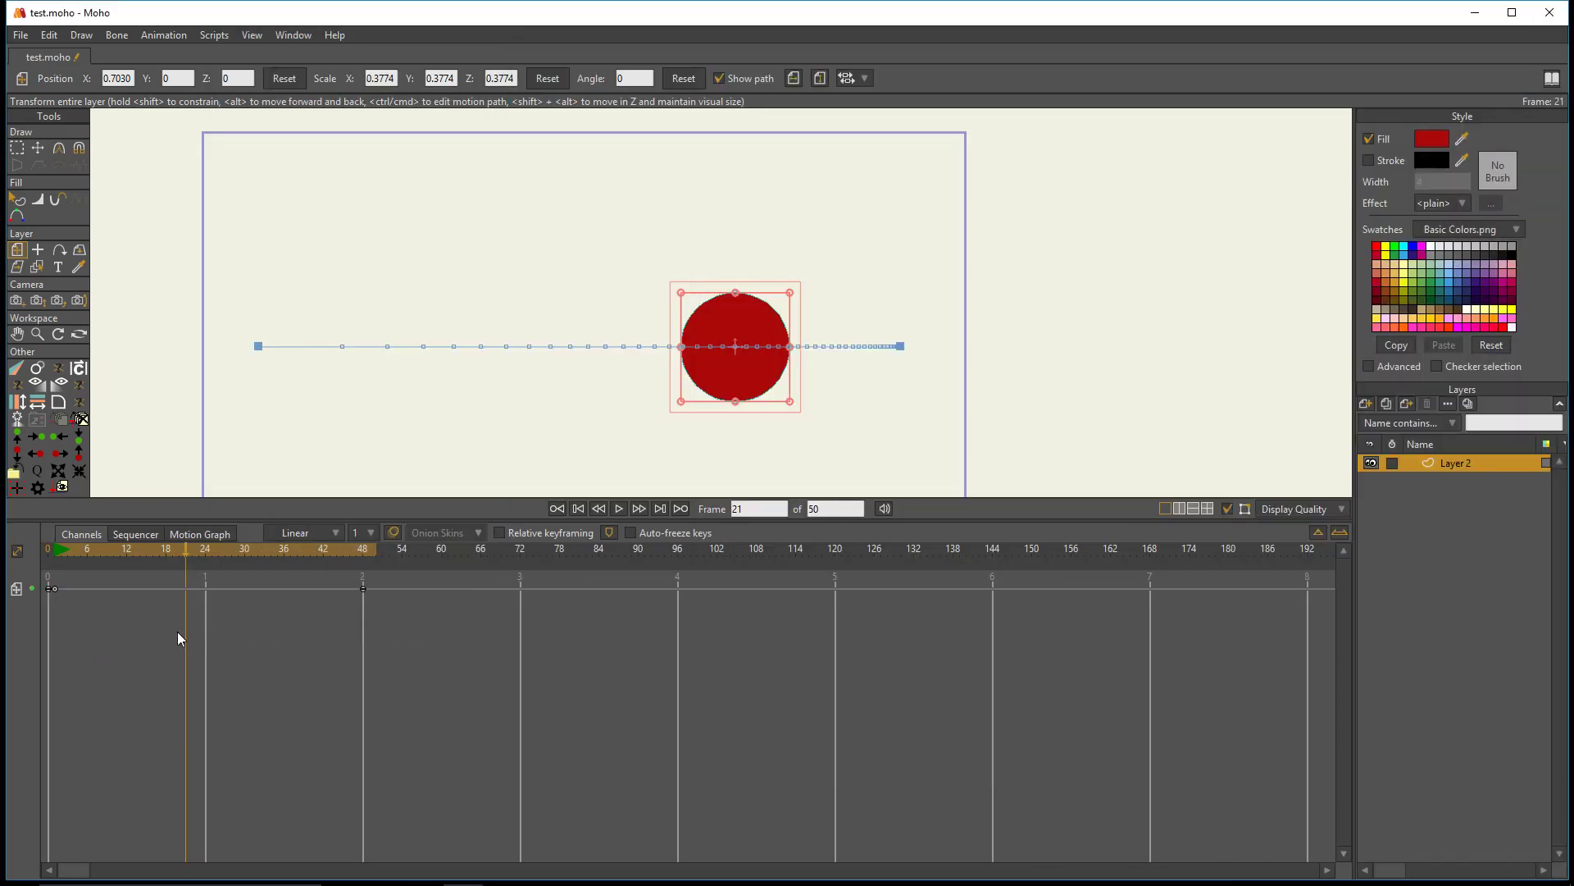
pyautogui.moveTo(169, 561); pyautogui.dragTo(54, 565)
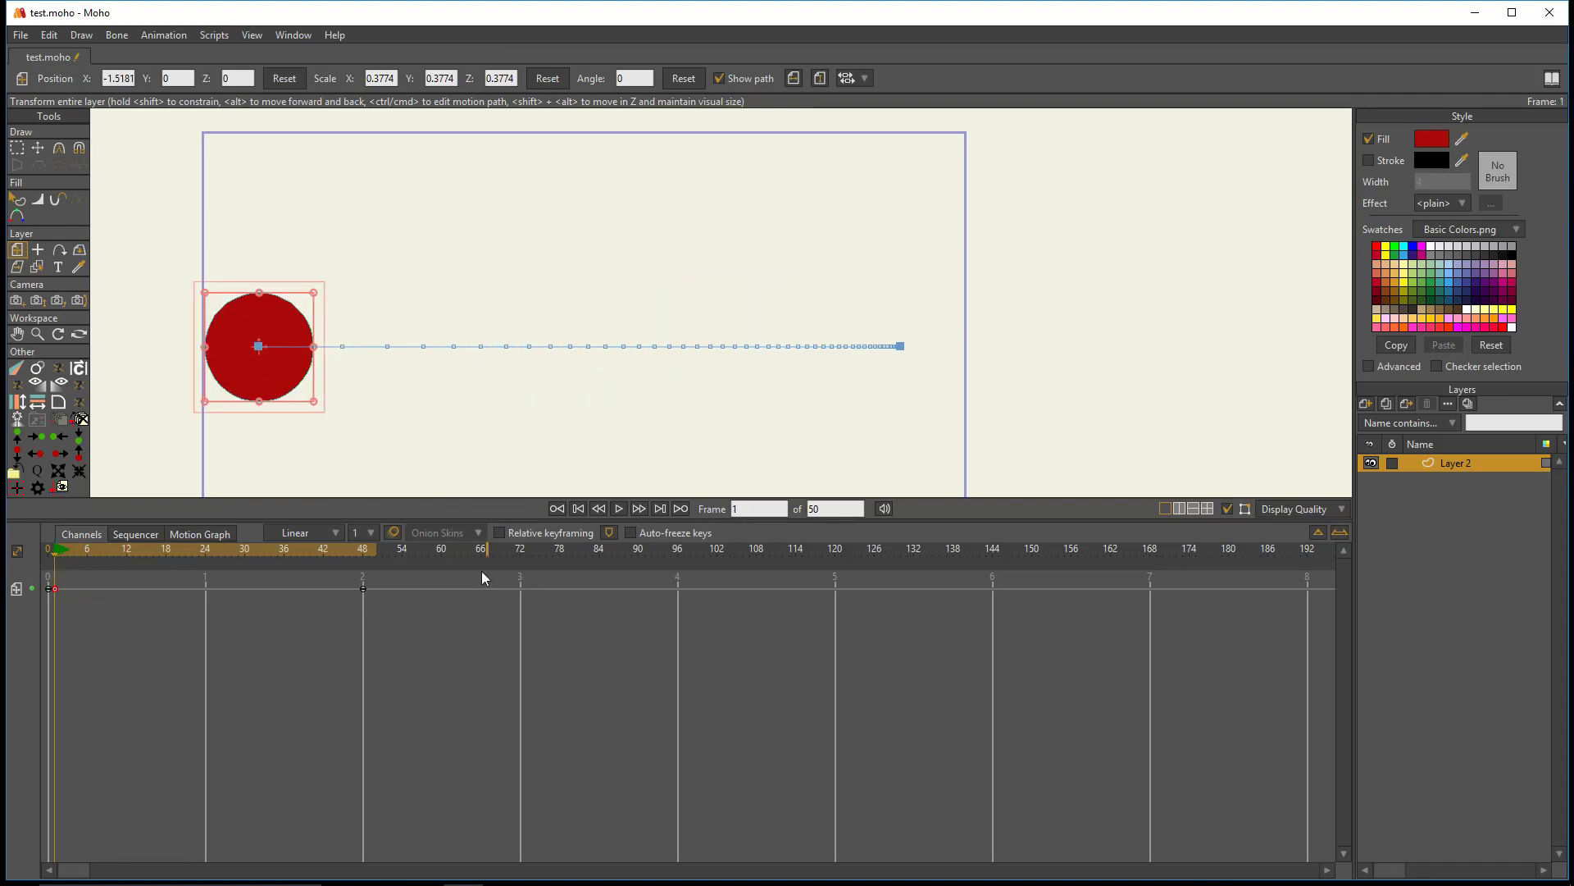
pyautogui.click(16, 394)
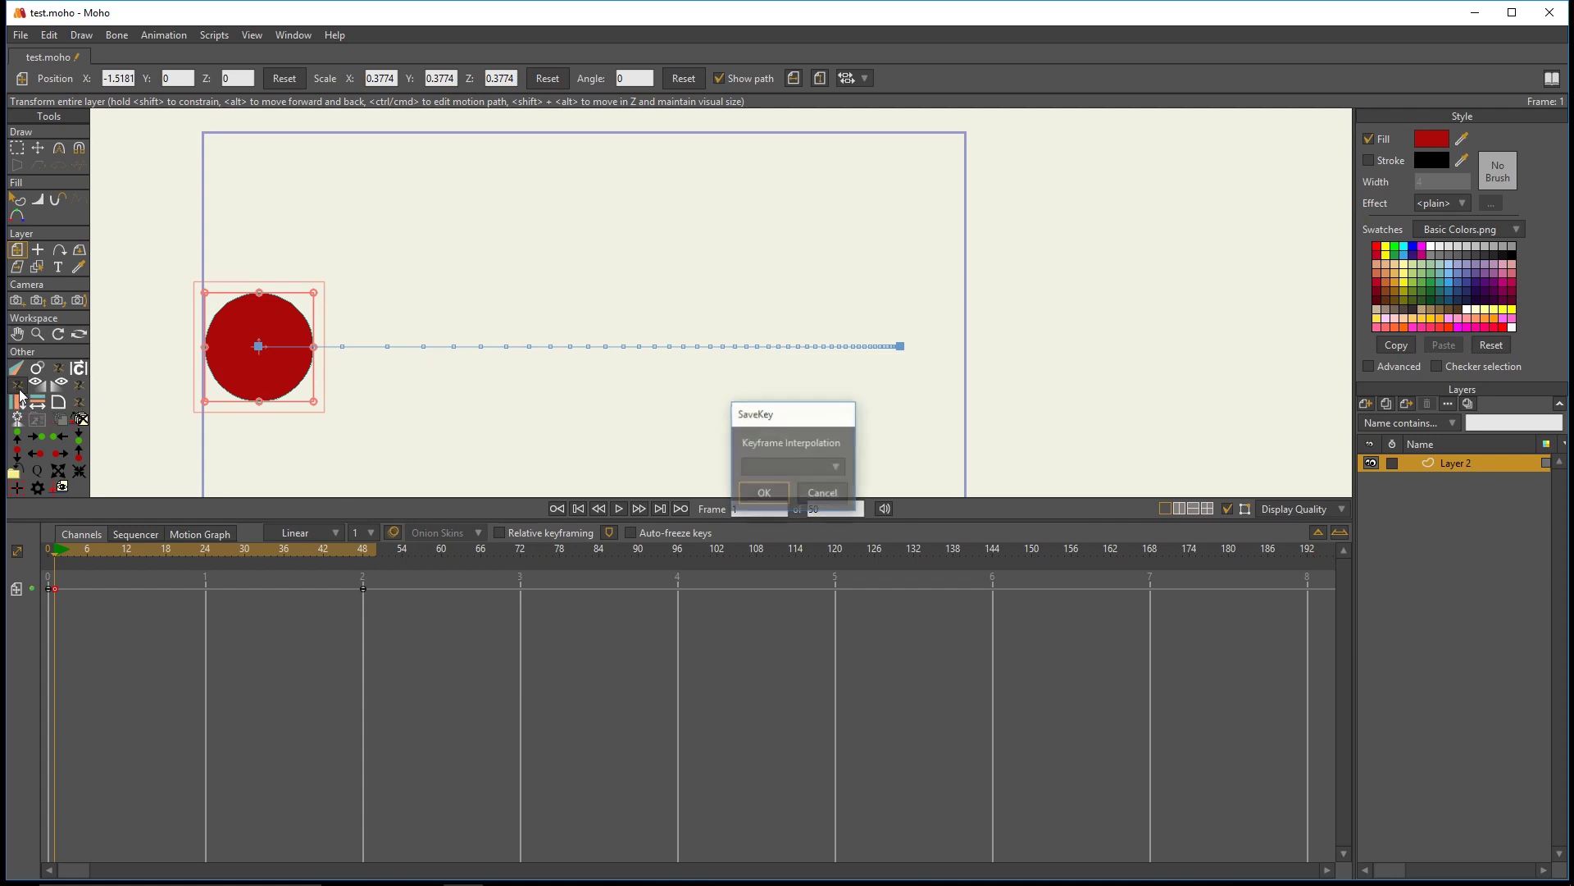
pyautogui.moveTo(803, 416); pyautogui.dragTo(634, 341)
pyautogui.click(643, 391)
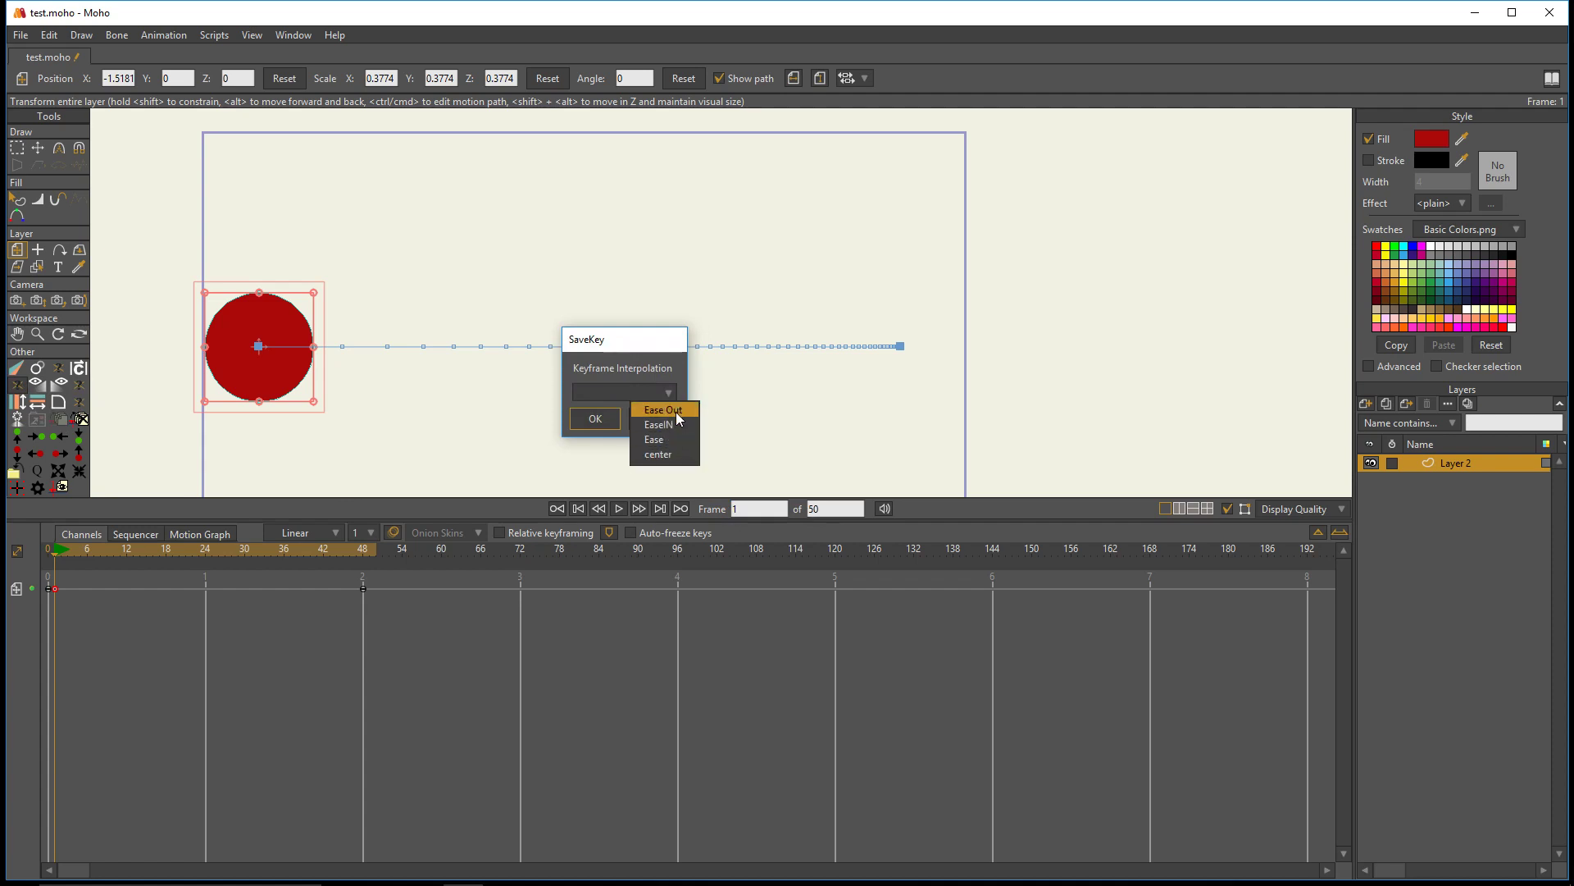
pyautogui.click(672, 411)
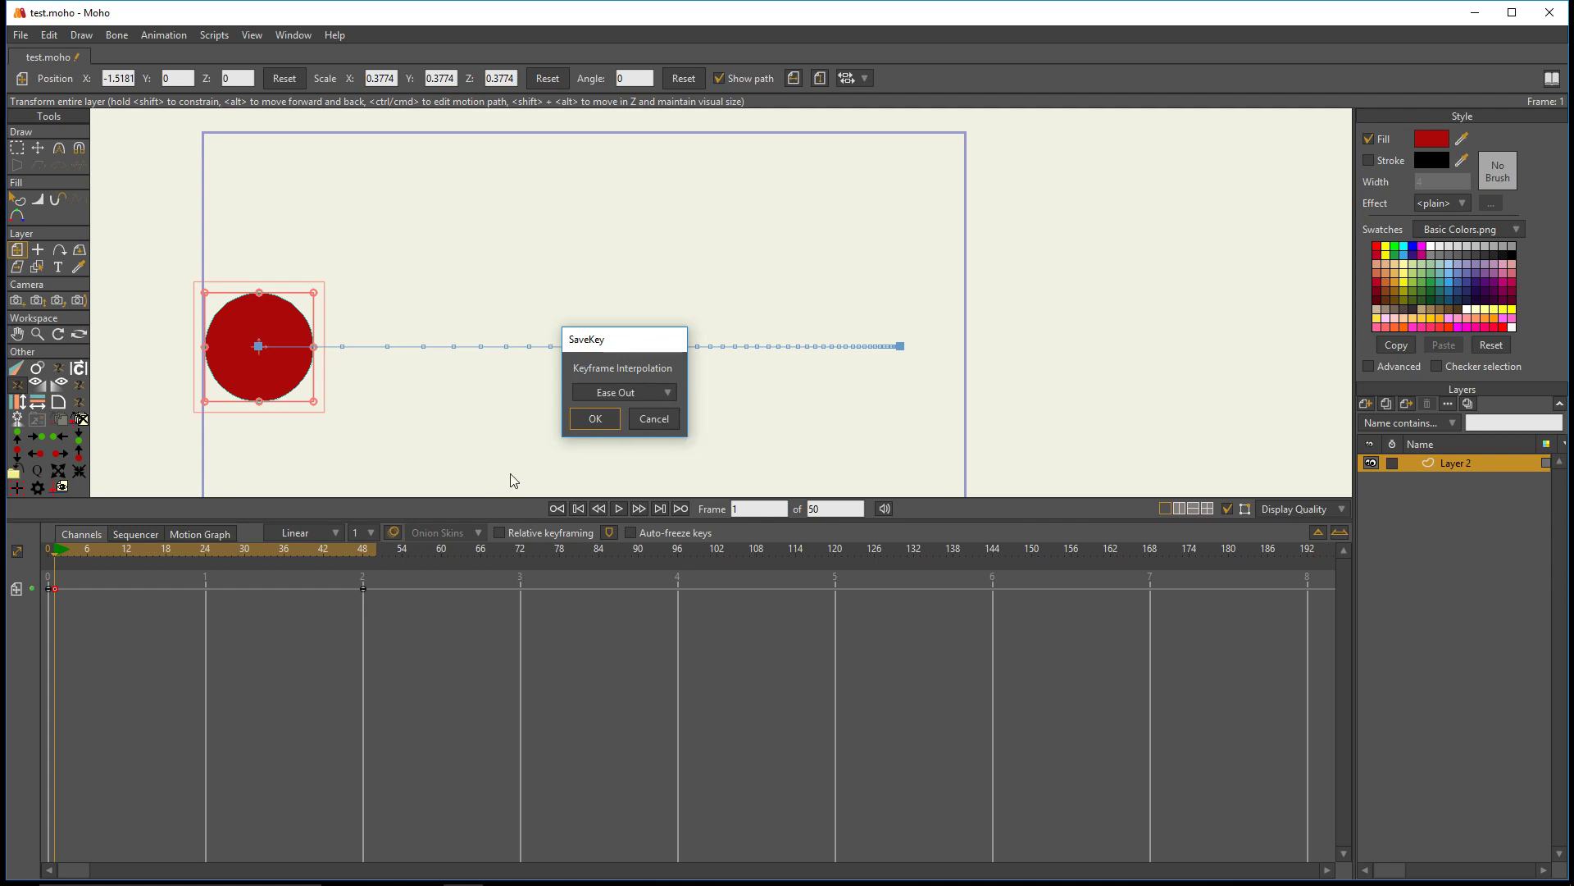
pyautogui.click(596, 420)
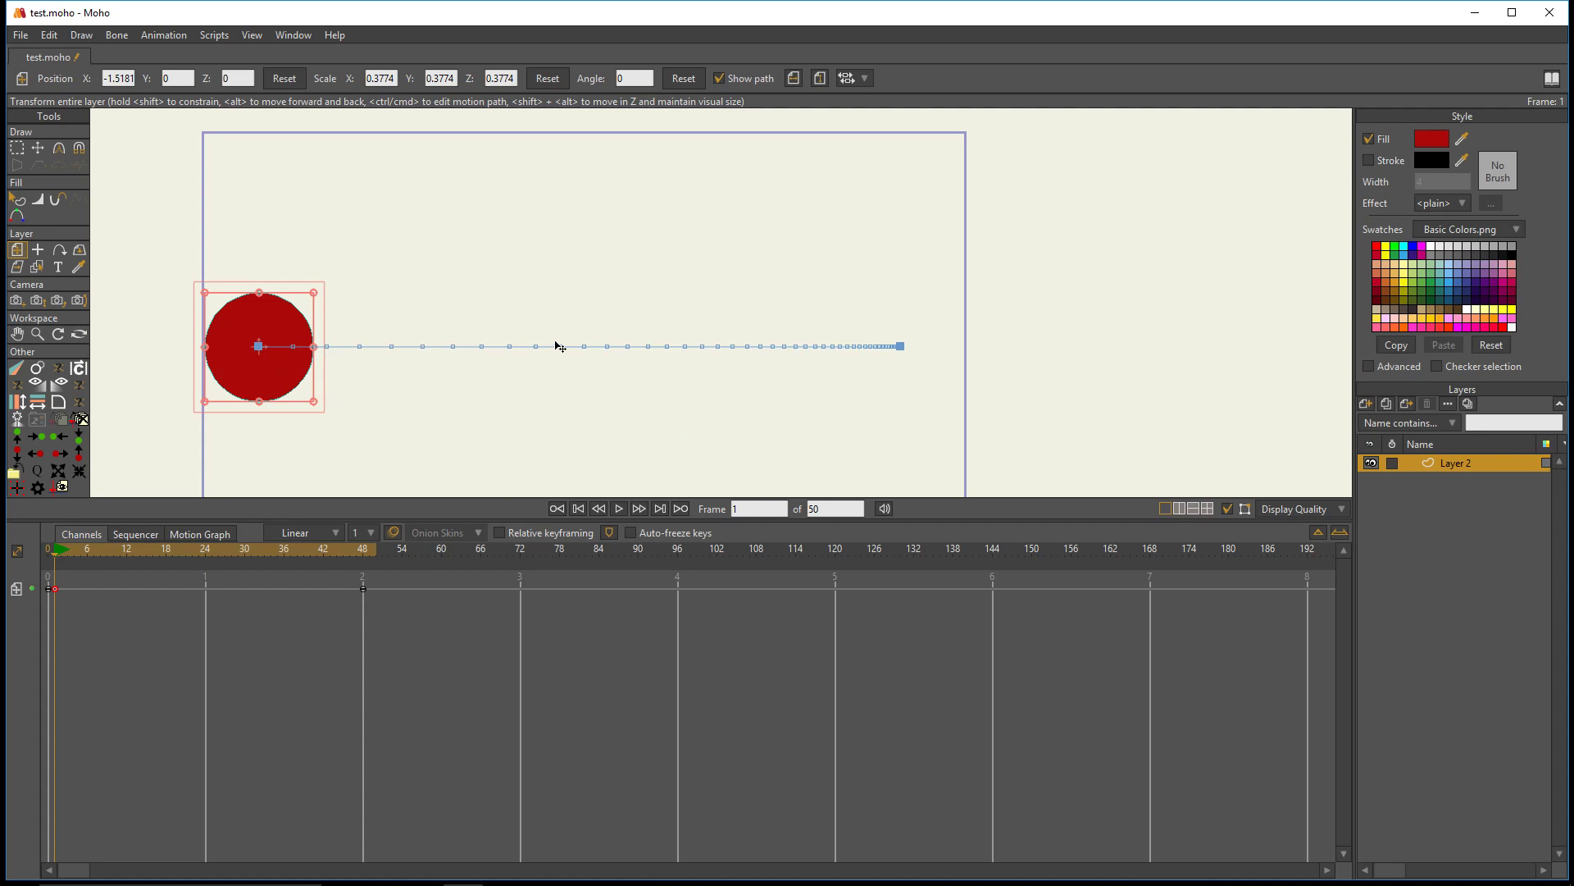
# - Apply the EaseIN custom keyframe preset to the circle's frame 1 key and check its curve in the motion graph
pyautogui.moveTo(81, 560)
pyautogui.mouseDown()
pyautogui.moveTo(352, 568)
pyautogui.moveTo(56, 571)
pyautogui.mouseUp()
pyautogui.click(17, 403)
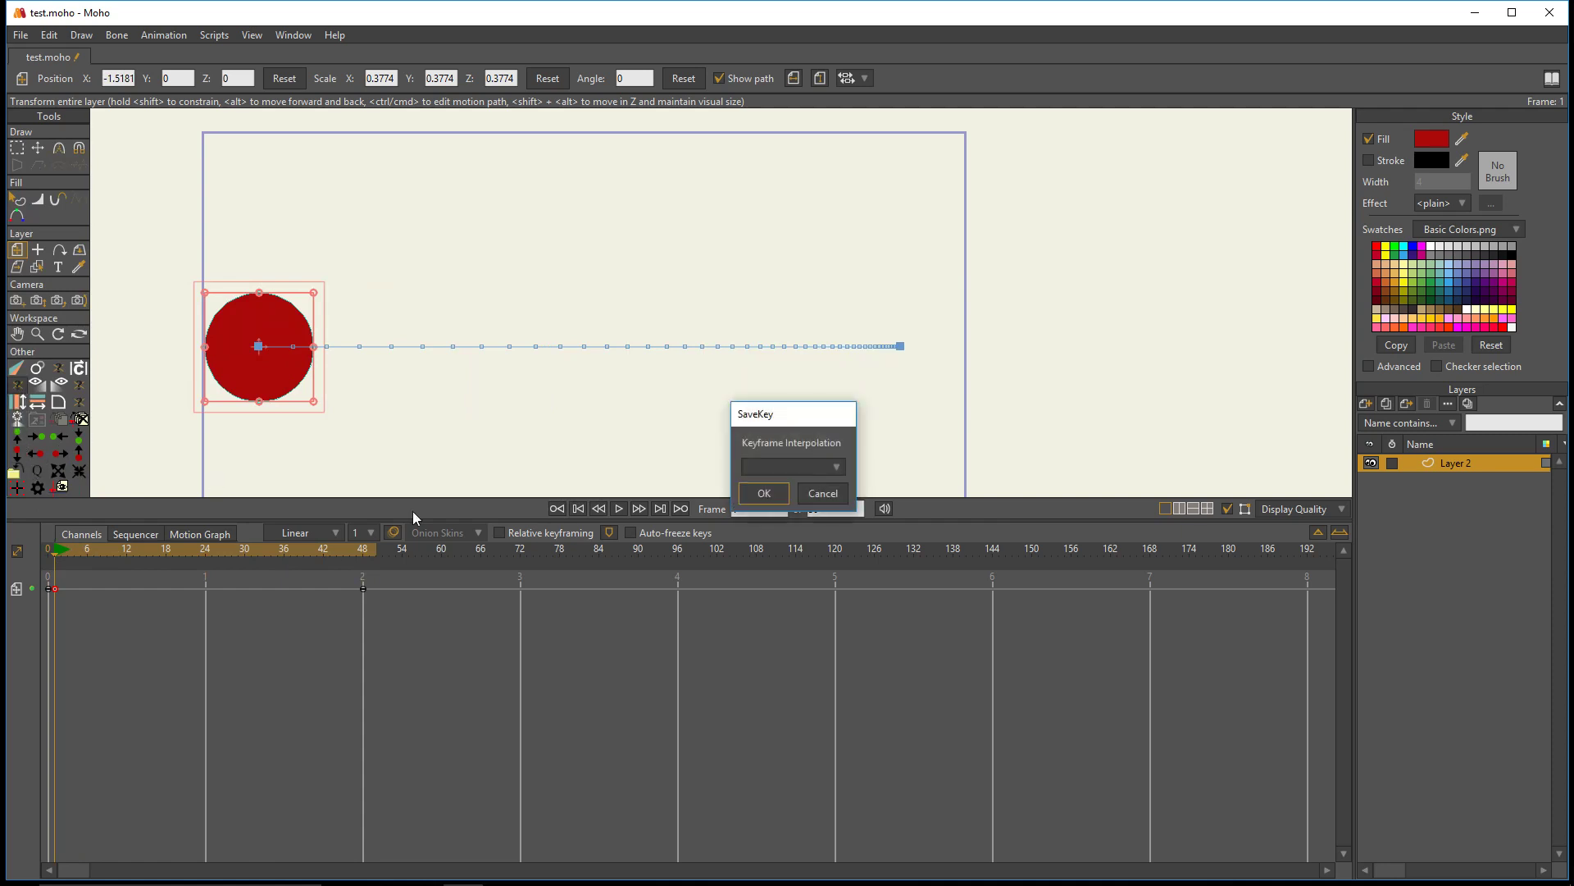
pyautogui.click(767, 469)
pyautogui.click(802, 499)
pyautogui.click(764, 493)
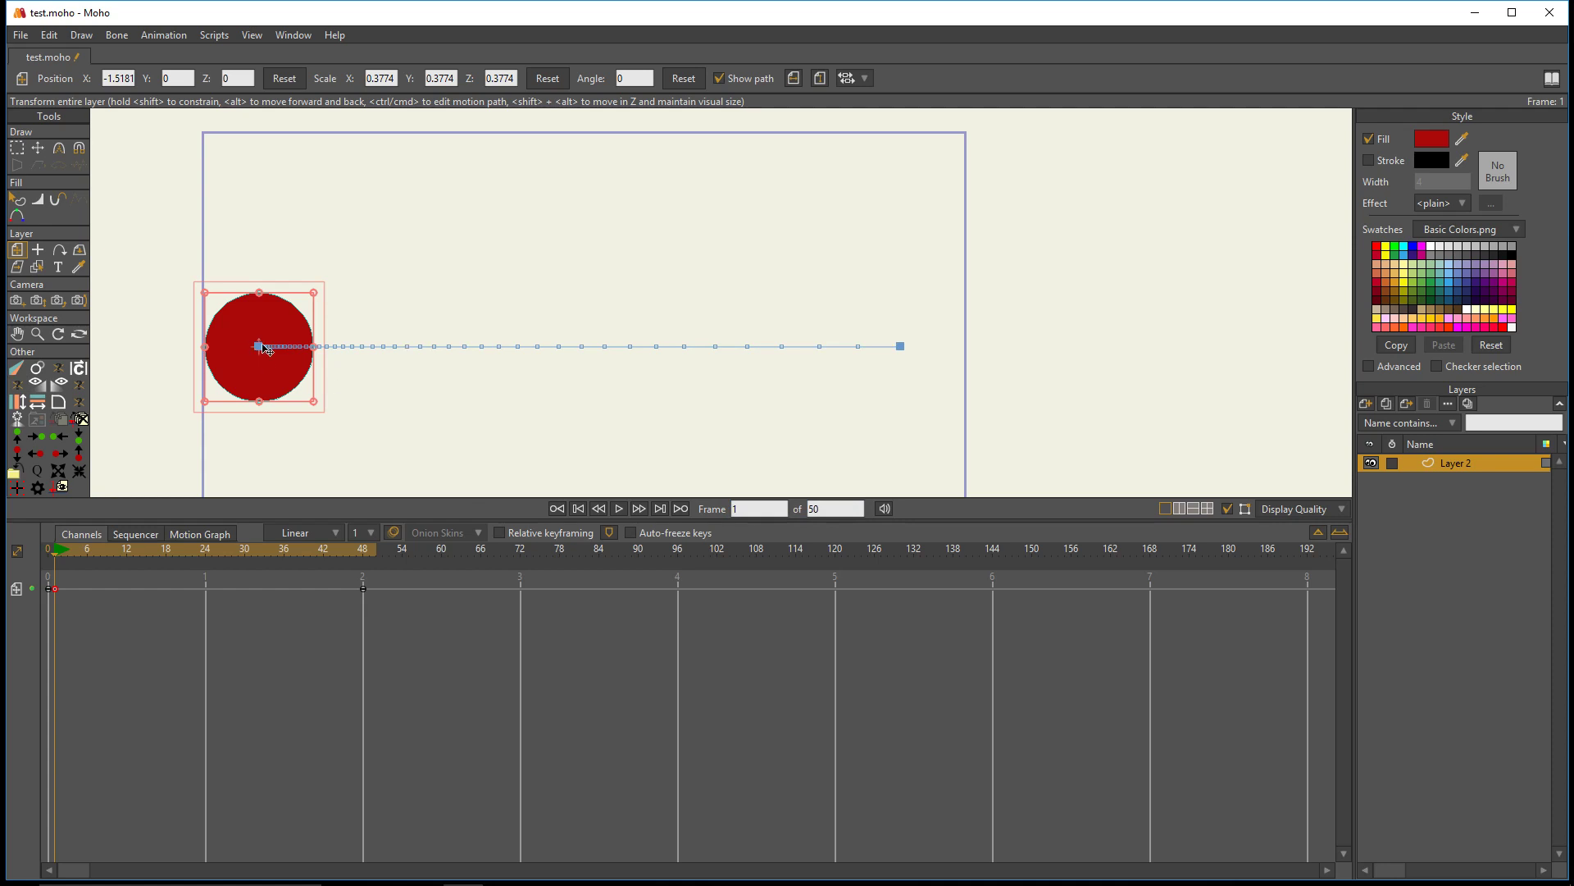
pyautogui.click(204, 537)
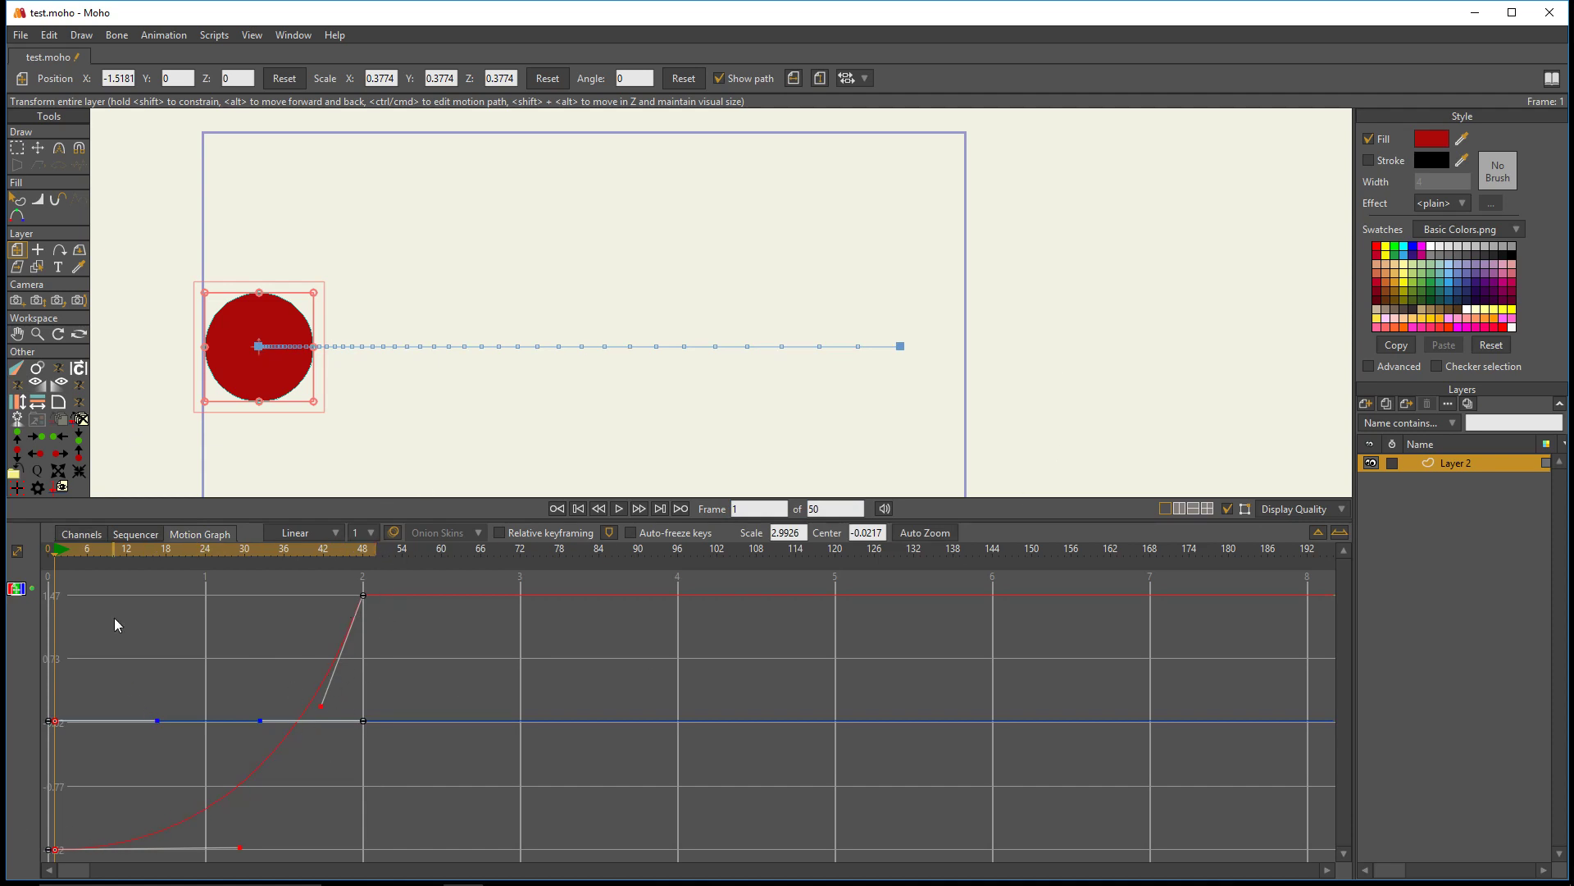
pyautogui.click(90, 534)
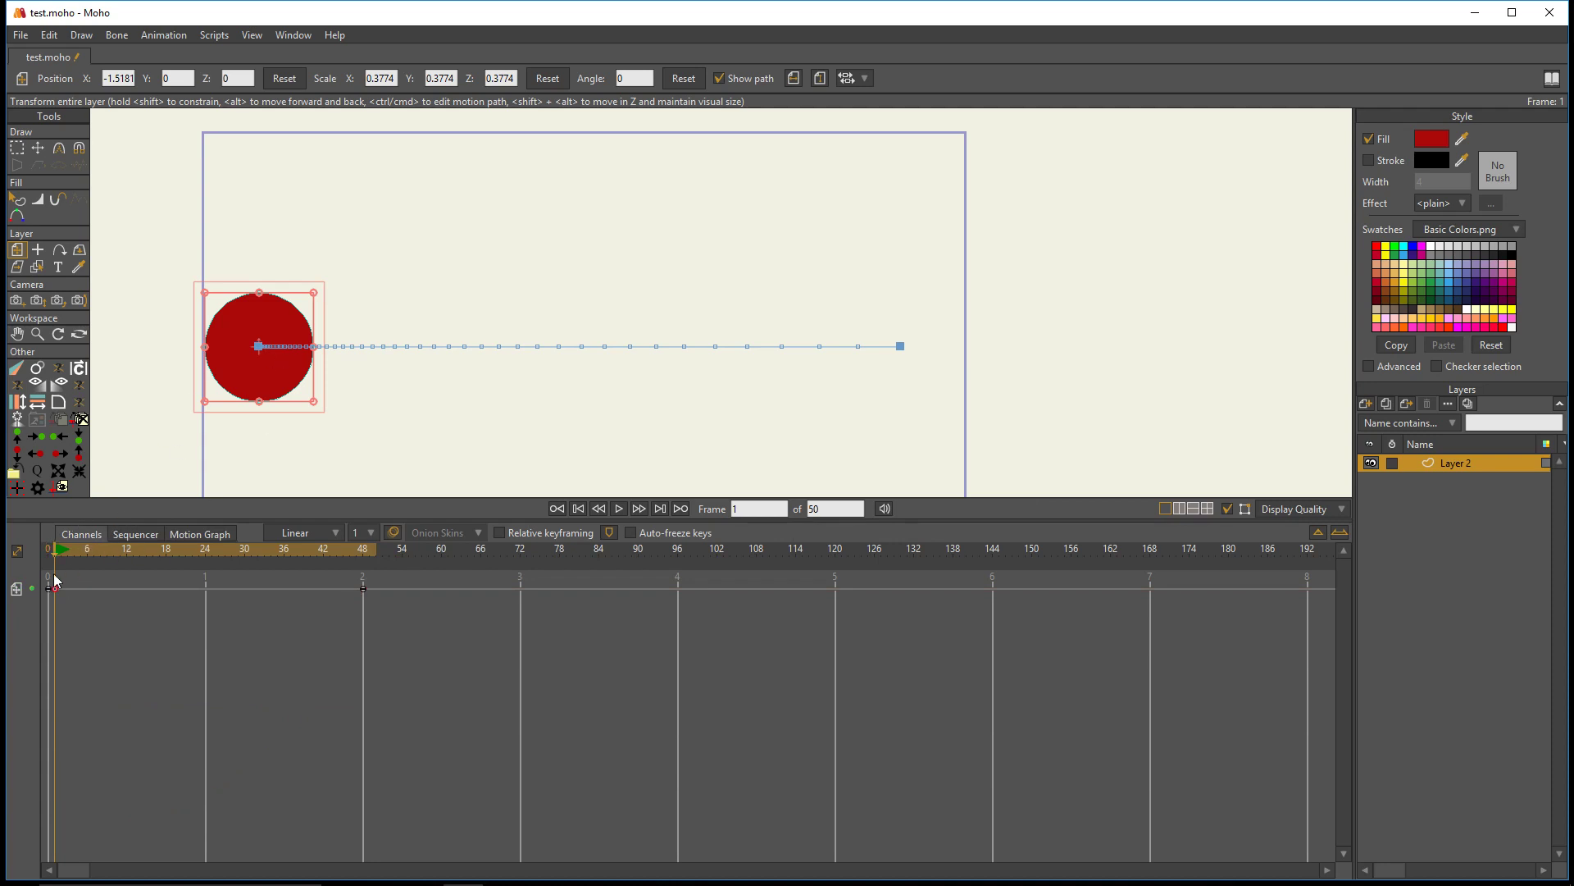
# - Apply the center custom keyframe preset to the circle's frame 1 key and preview the motion up to frame 37
pyautogui.click(18, 385)
pyautogui.click(802, 466)
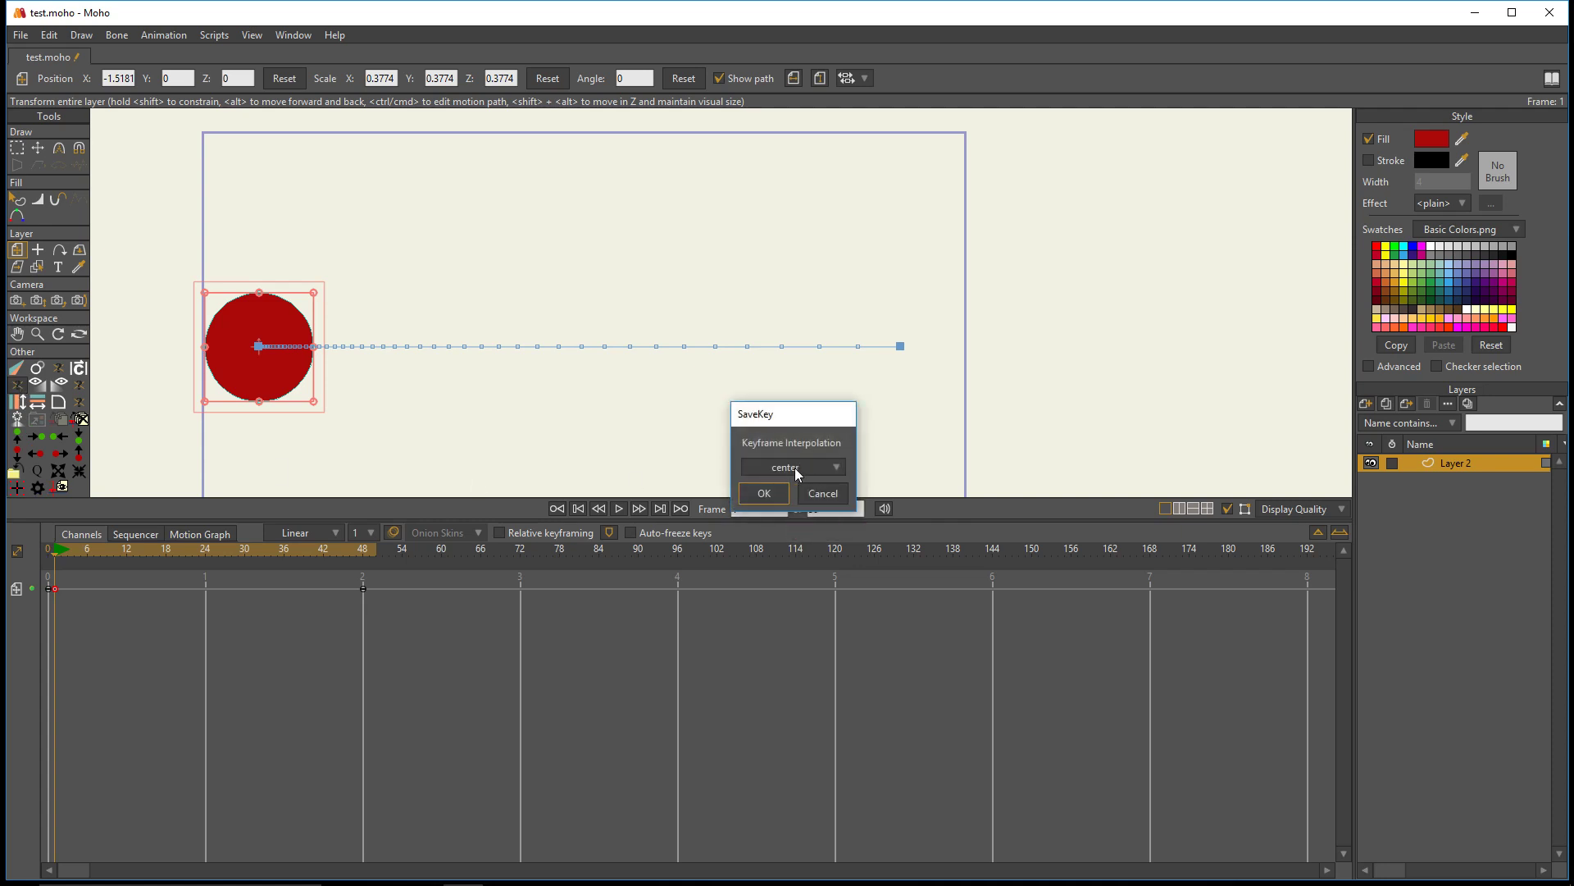
pyautogui.click(774, 497)
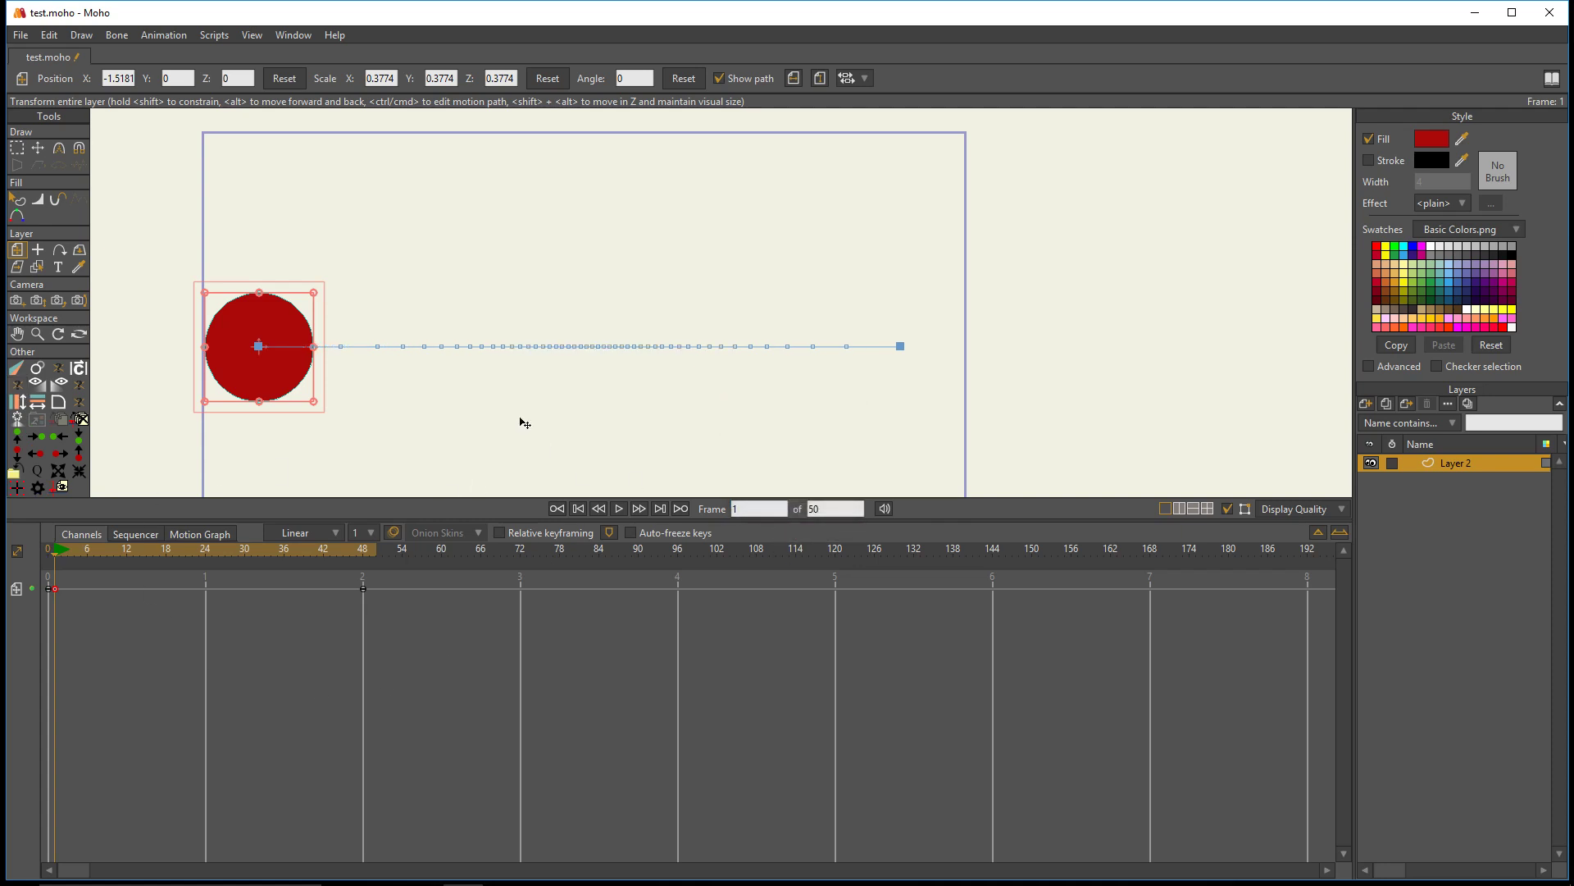
pyautogui.press('space')
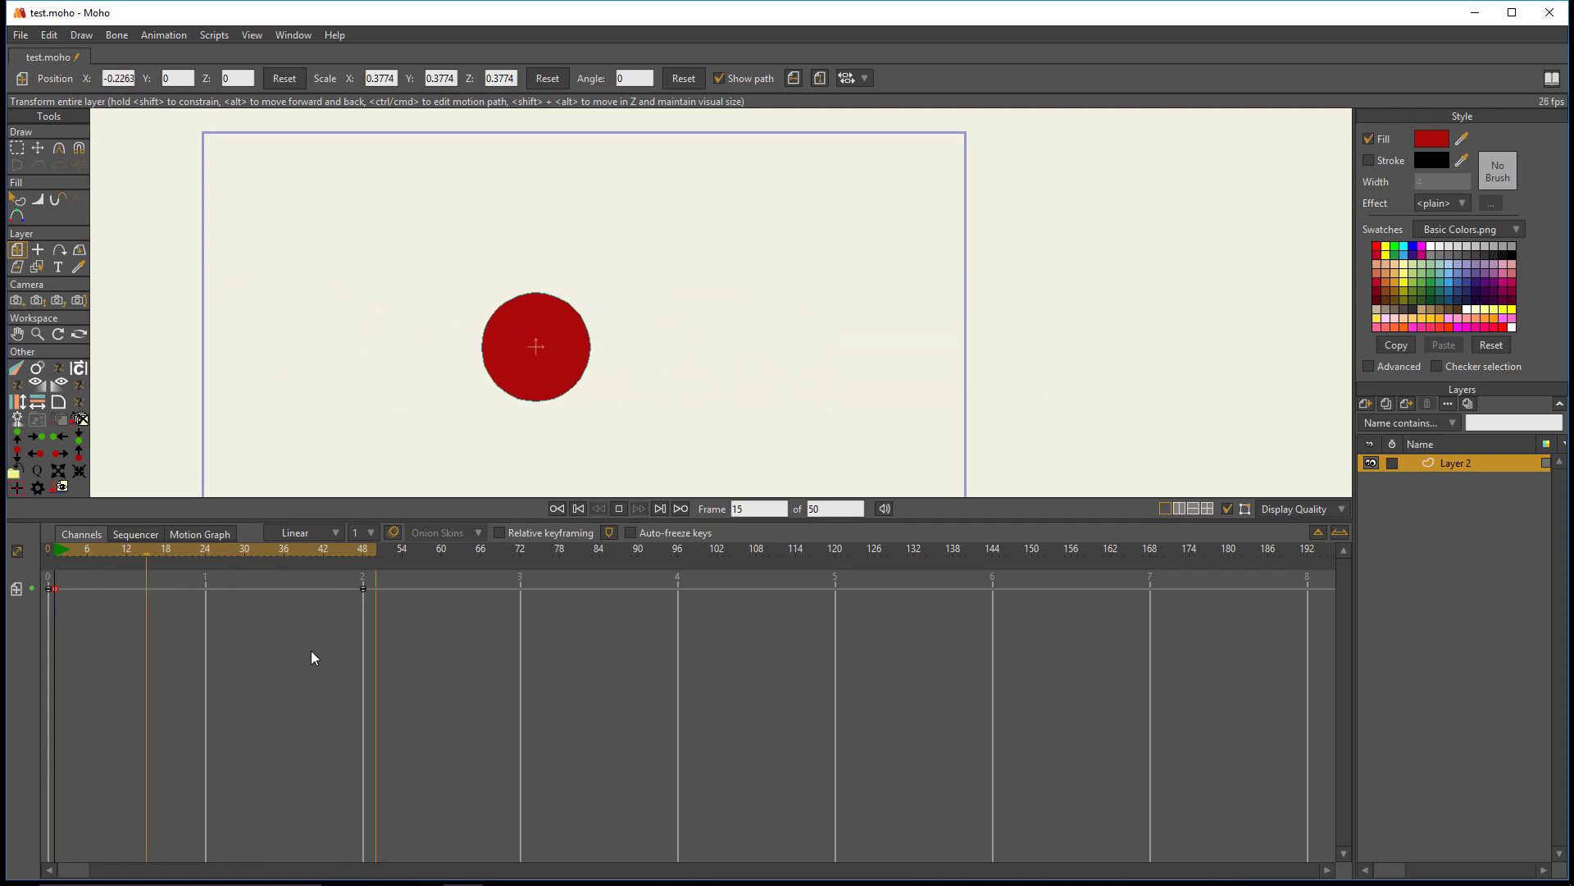
pyautogui.press('space')
pyautogui.moveTo(193, 550); pyautogui.dragTo(293, 567)
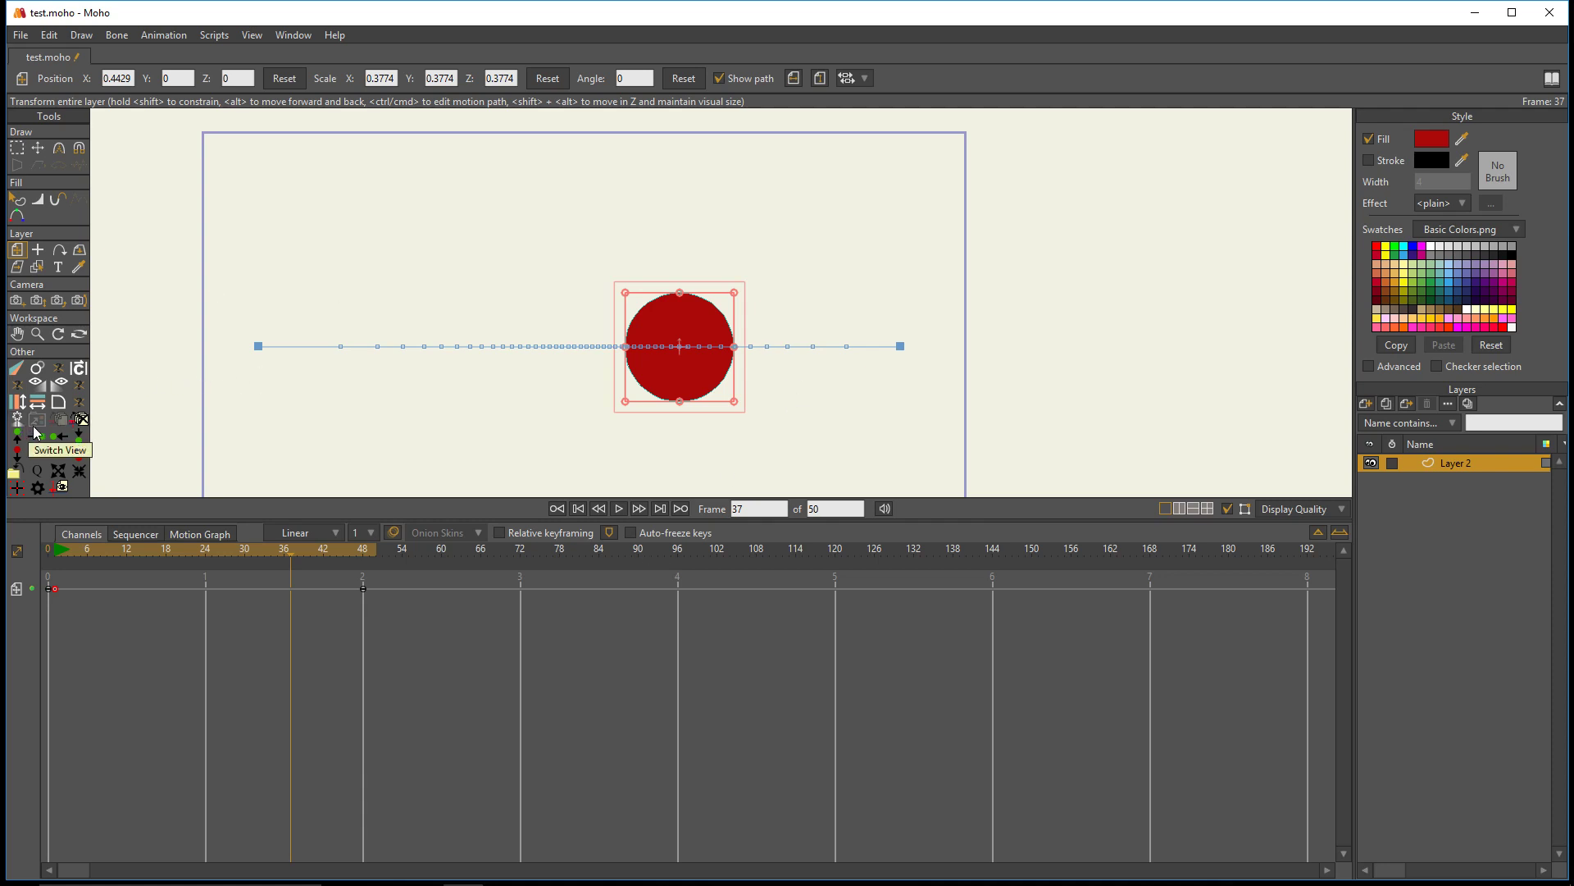
# - At frame 0, add a new vector layer and delete the old layer holding the animated circle
pyautogui.moveTo(201, 549); pyautogui.dragTo(47, 549)
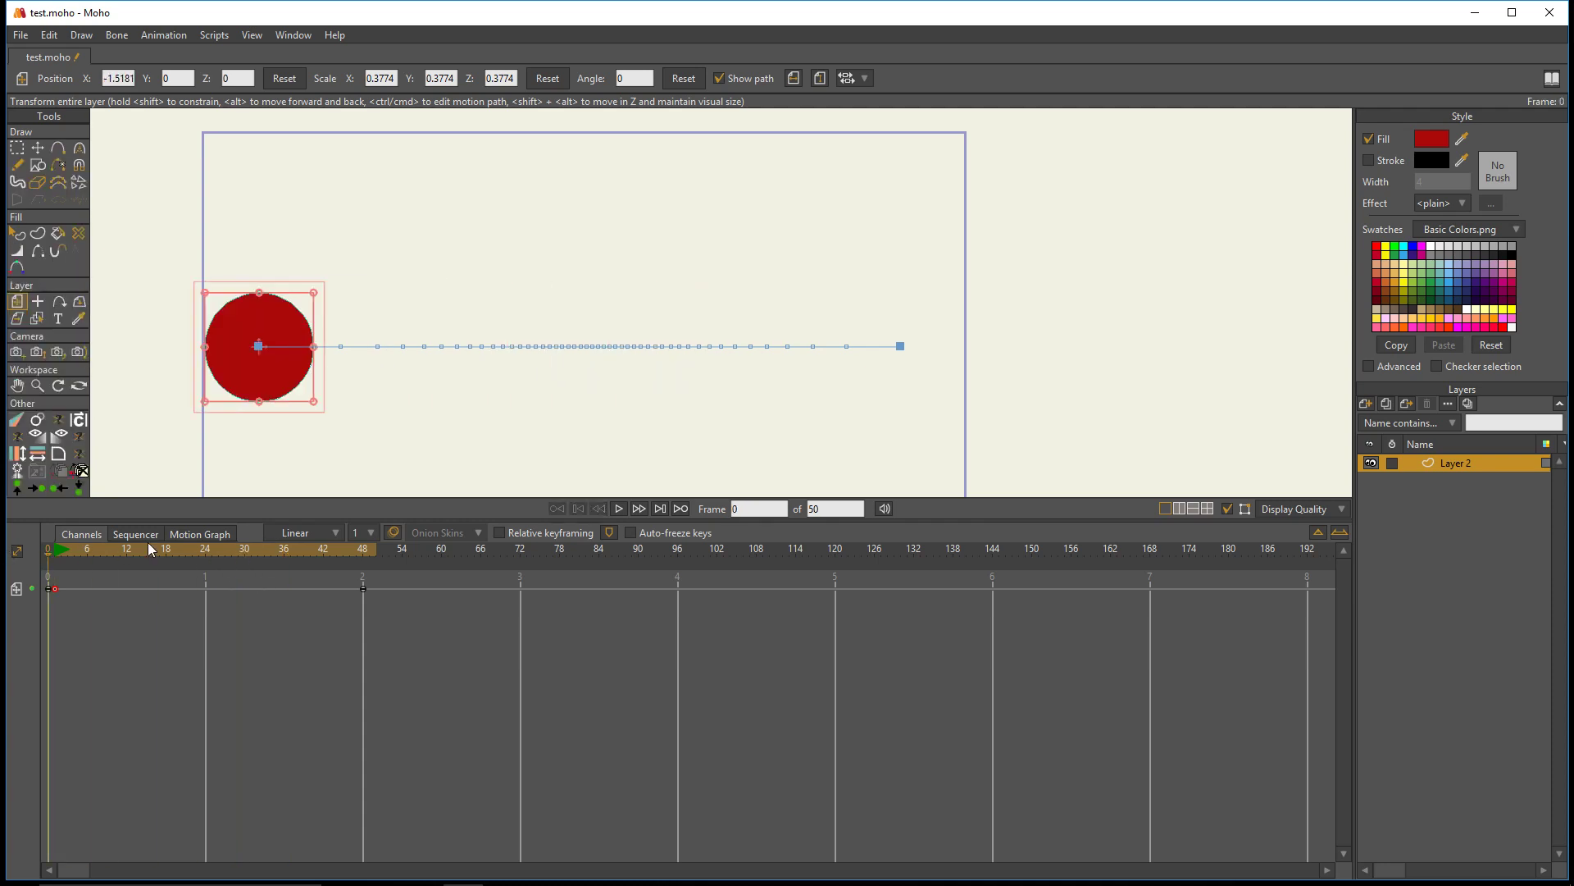
pyautogui.click(1365, 404)
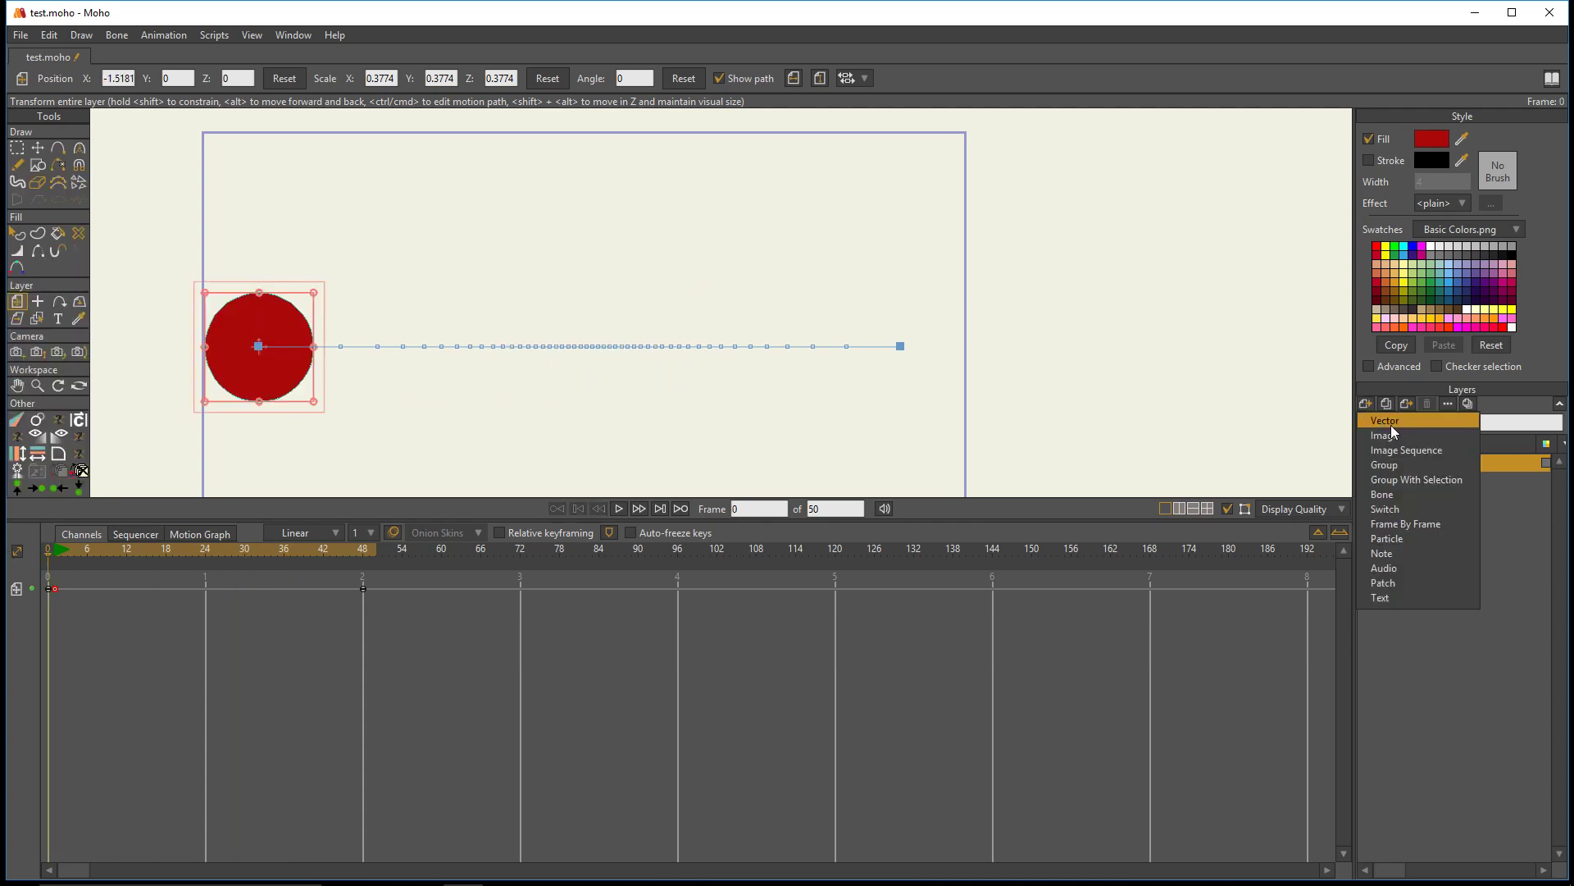
pyautogui.click(1391, 423)
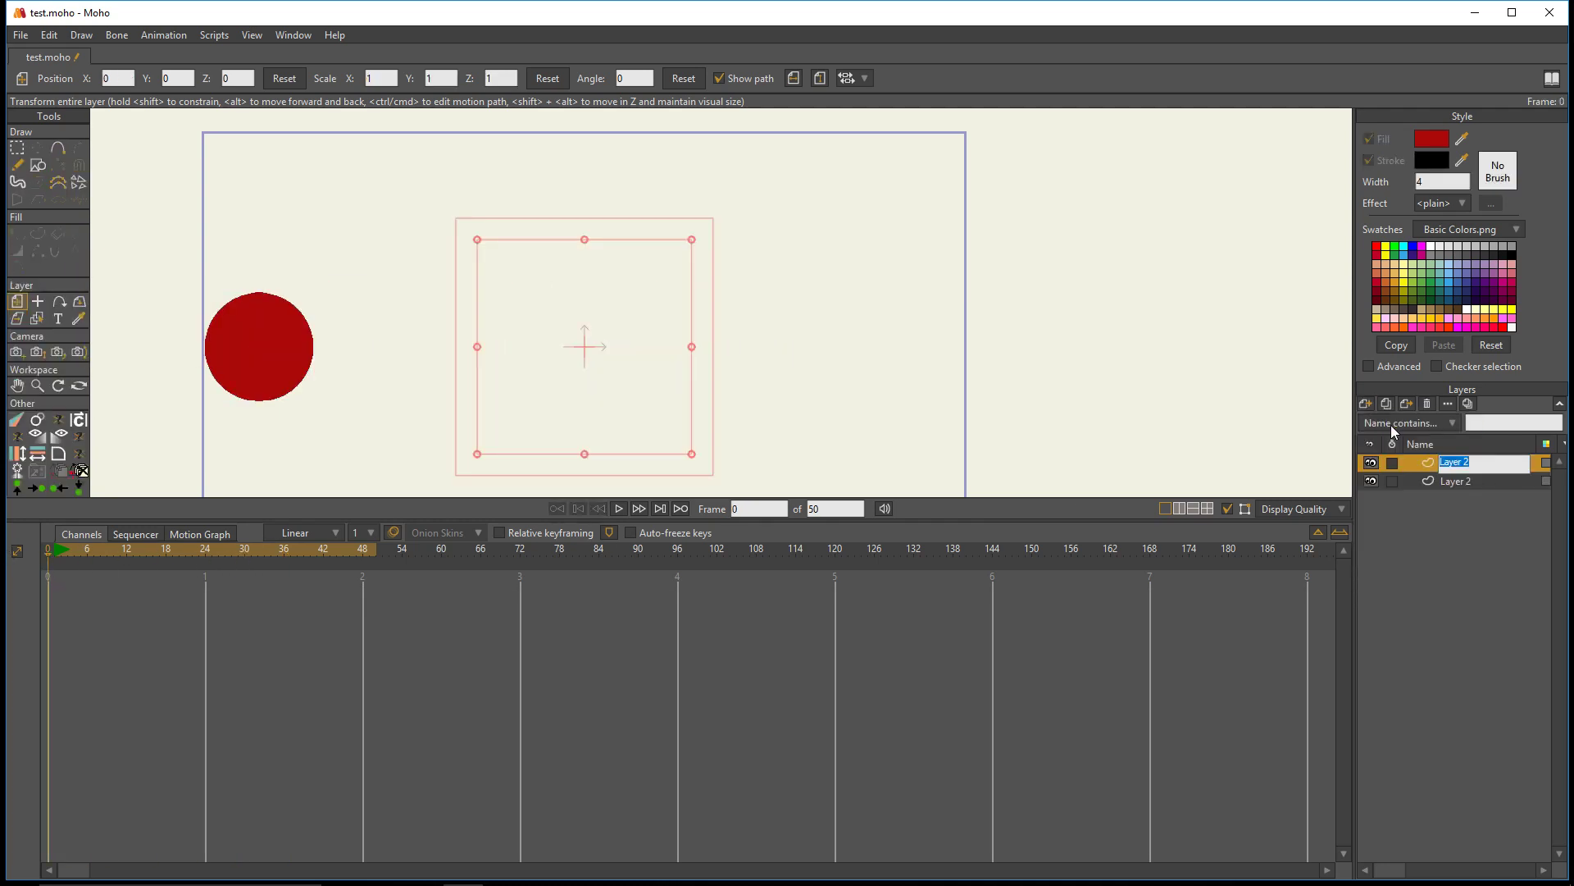
pyautogui.click(1425, 467)
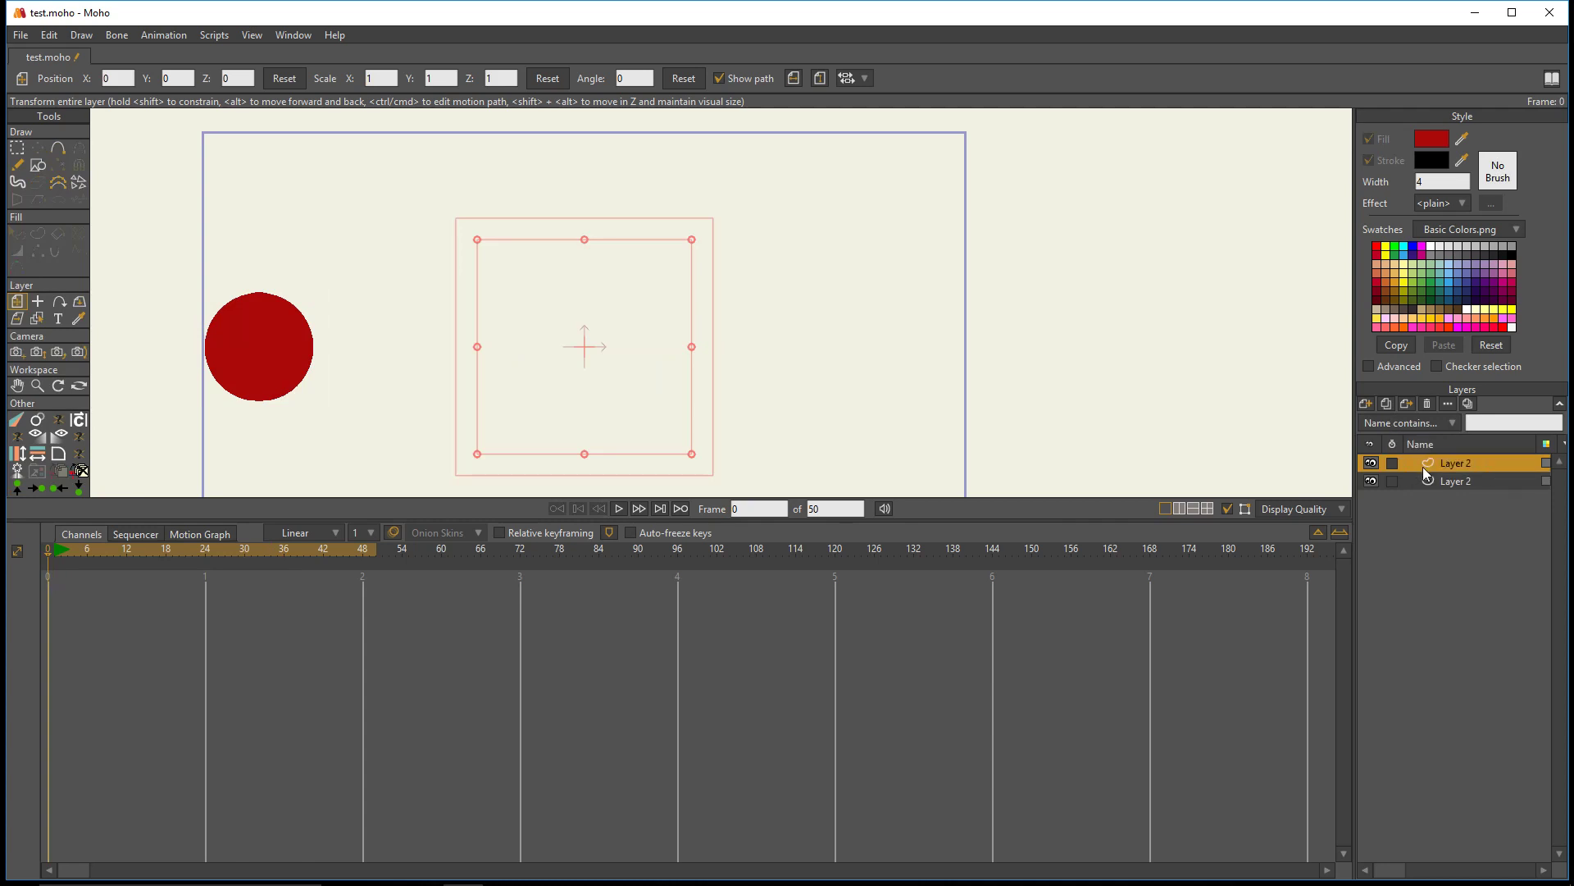
pyautogui.click(1427, 481)
pyautogui.click(1427, 404)
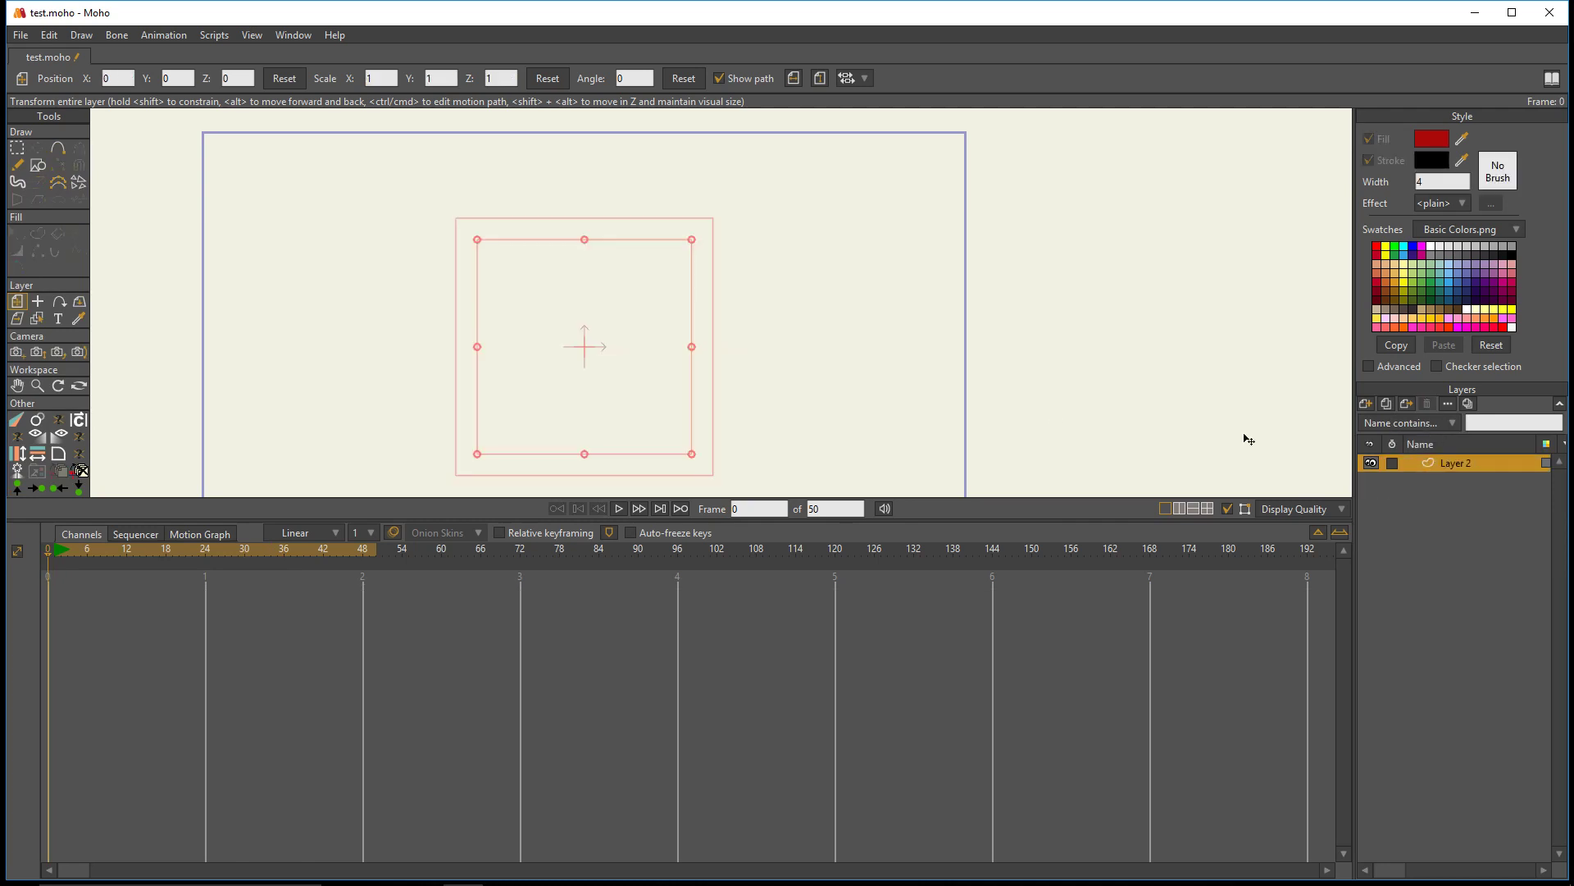
# - Enlarge the canvas area and draw a red filled circle without a stroke on the new layer, left of the origin
pyautogui.moveTo(987, 522); pyautogui.dragTo(989, 769)
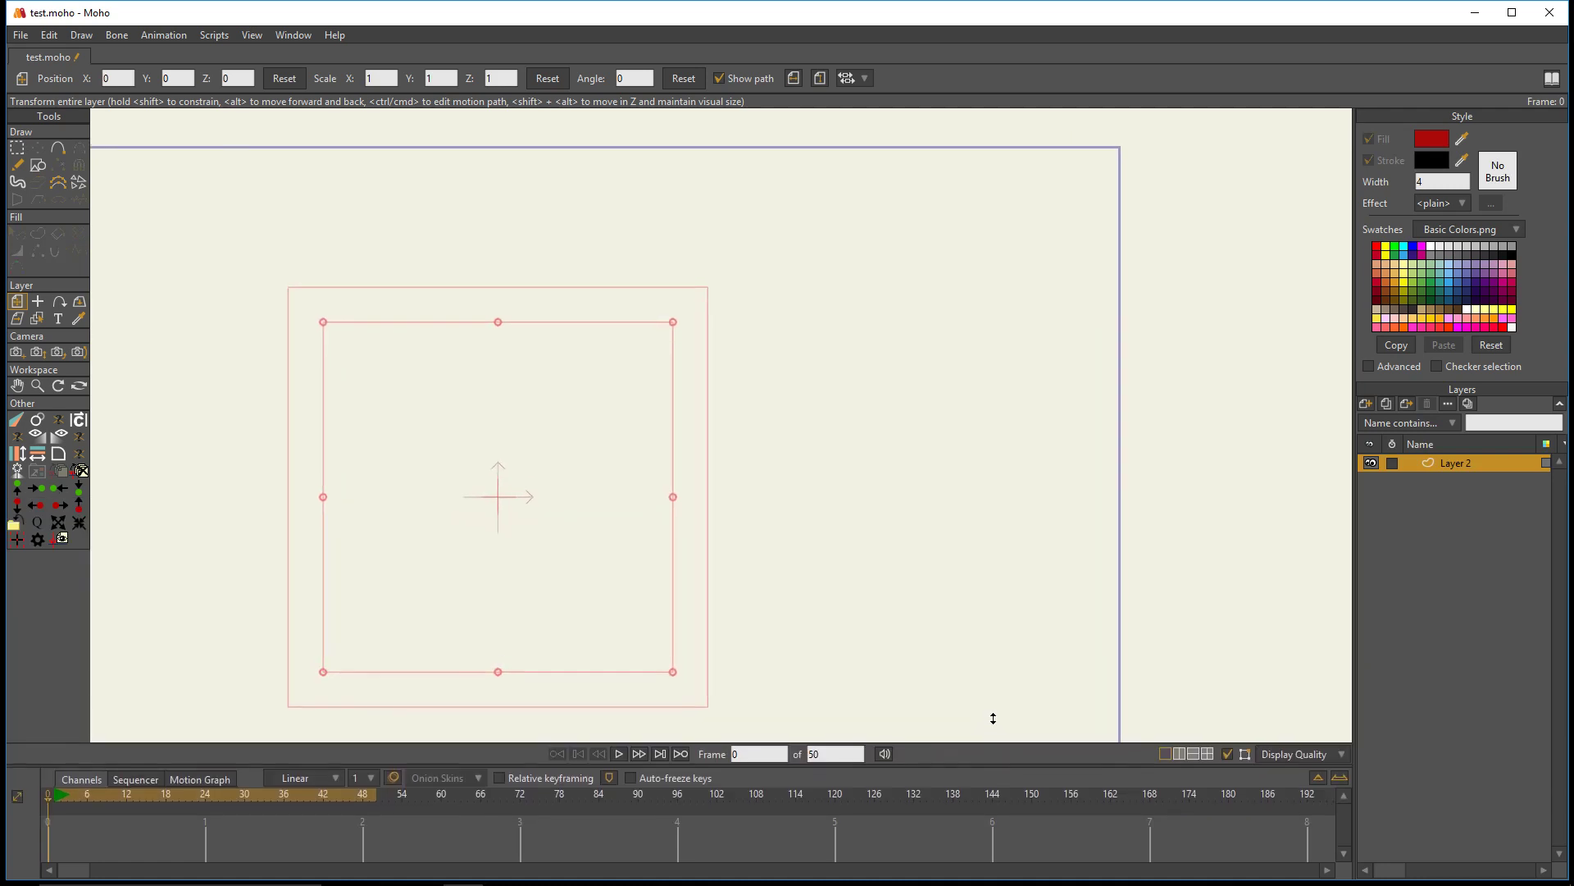
pyautogui.click(38, 164)
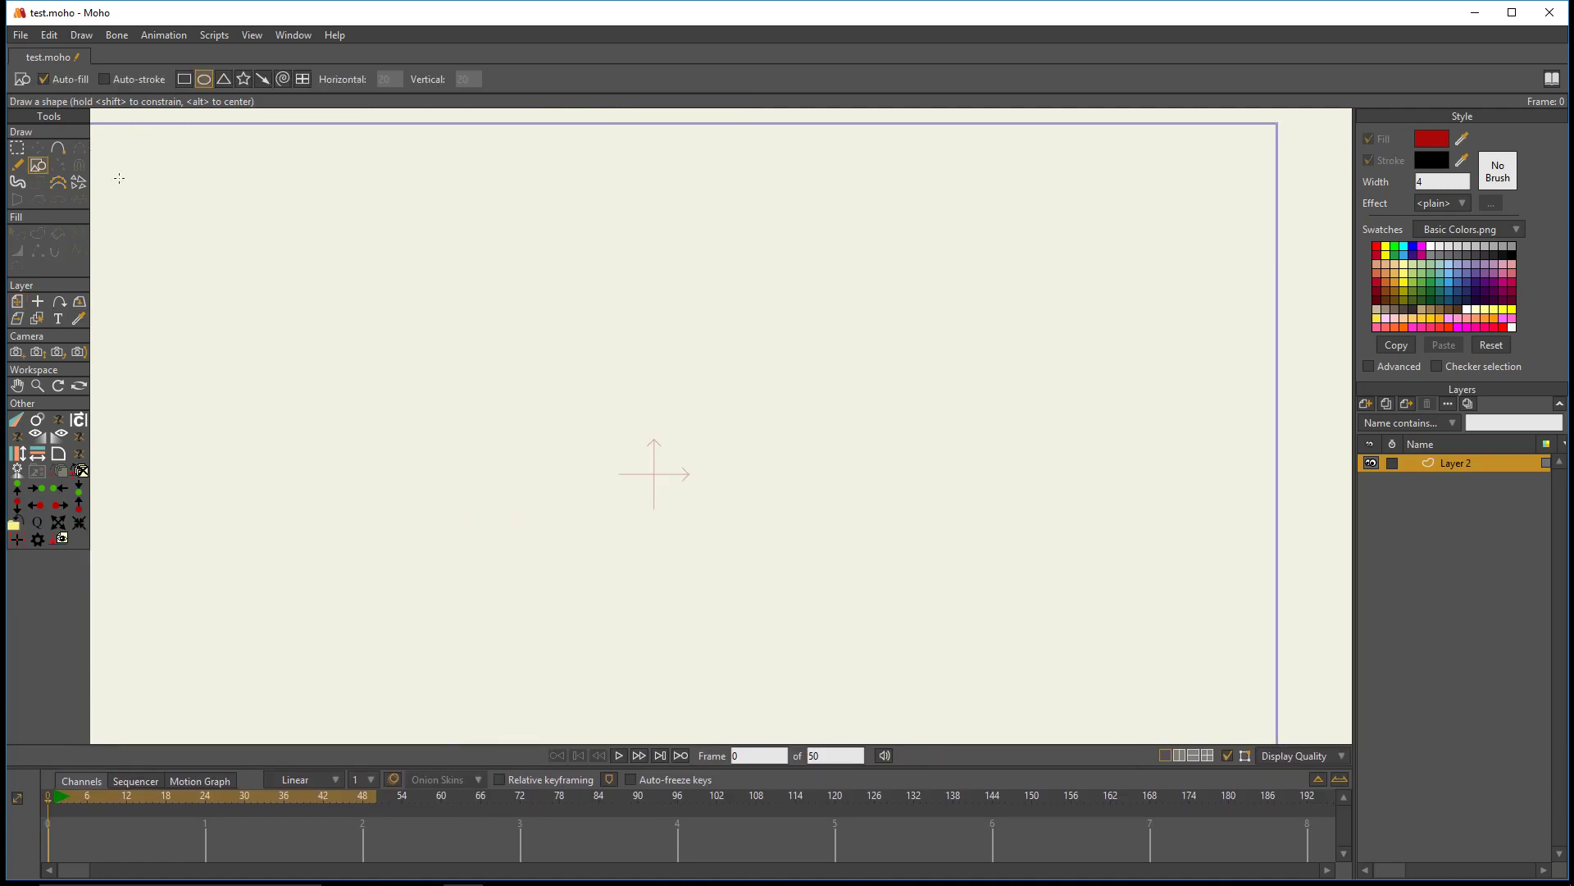
pyautogui.moveTo(420, 388)
pyautogui.mouseDown()
pyautogui.moveTo(535, 512)
pyautogui.moveTo(547, 498)
pyautogui.mouseUp()
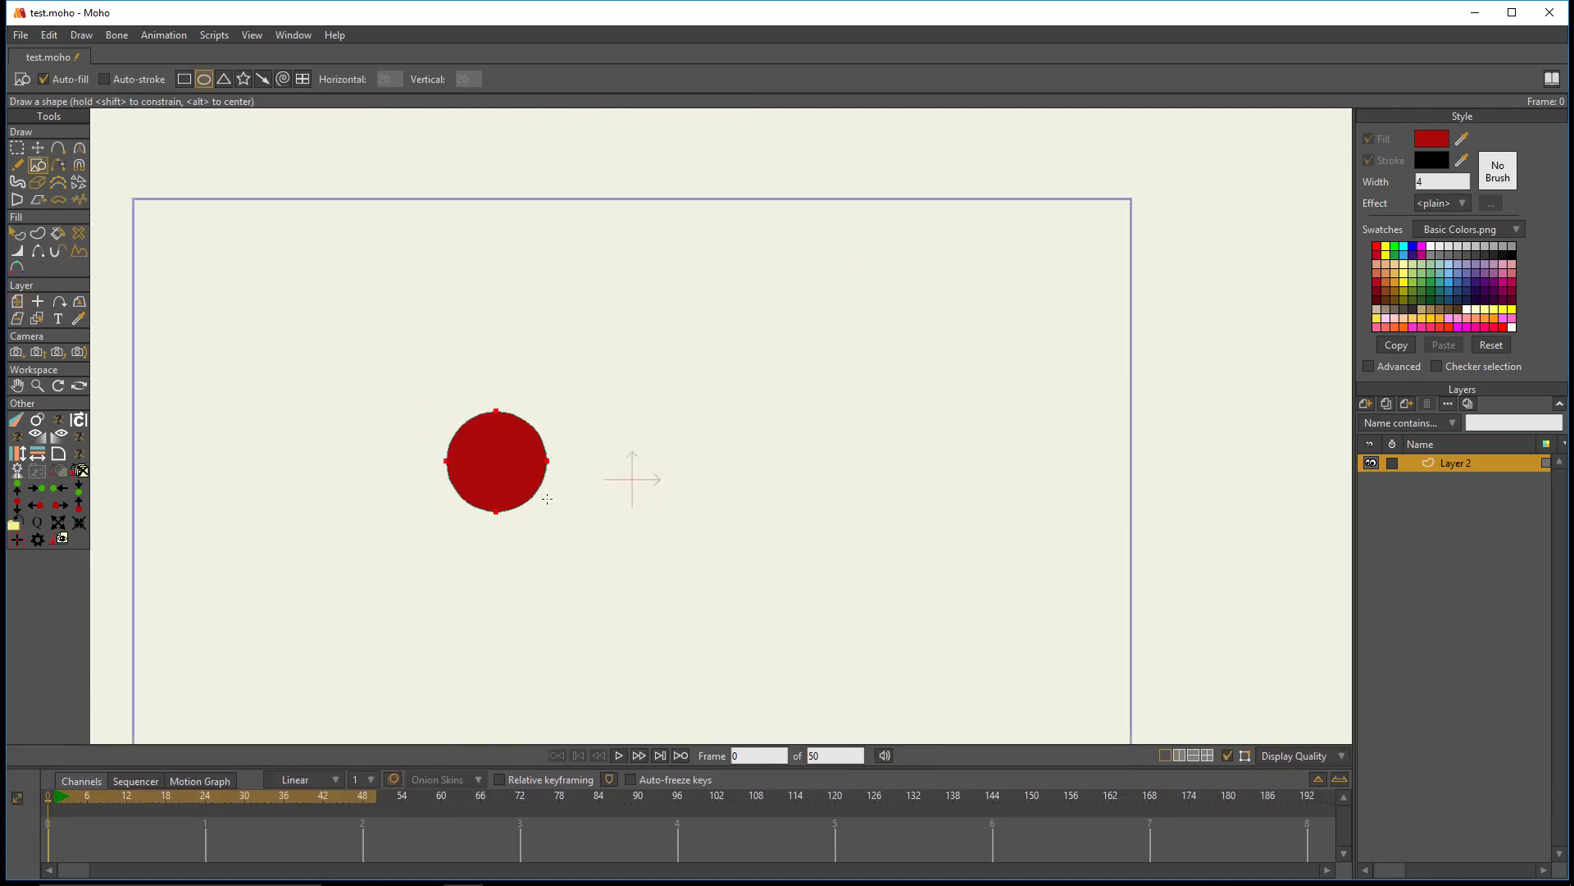
# - Duplicate the circle layer seven times and move the copies to scattered positions inside the camera frame
pyautogui.click(1387, 403)
pyautogui.press('Return')
pyautogui.click(17, 301)
pyautogui.moveTo(615, 509); pyautogui.dragTo(583, 413)
pyautogui.click(1386, 404)
pyautogui.click(1386, 404)
pyautogui.click(1386, 403)
pyautogui.click(1385, 403)
pyautogui.click(1386, 404)
pyautogui.click(1386, 403)
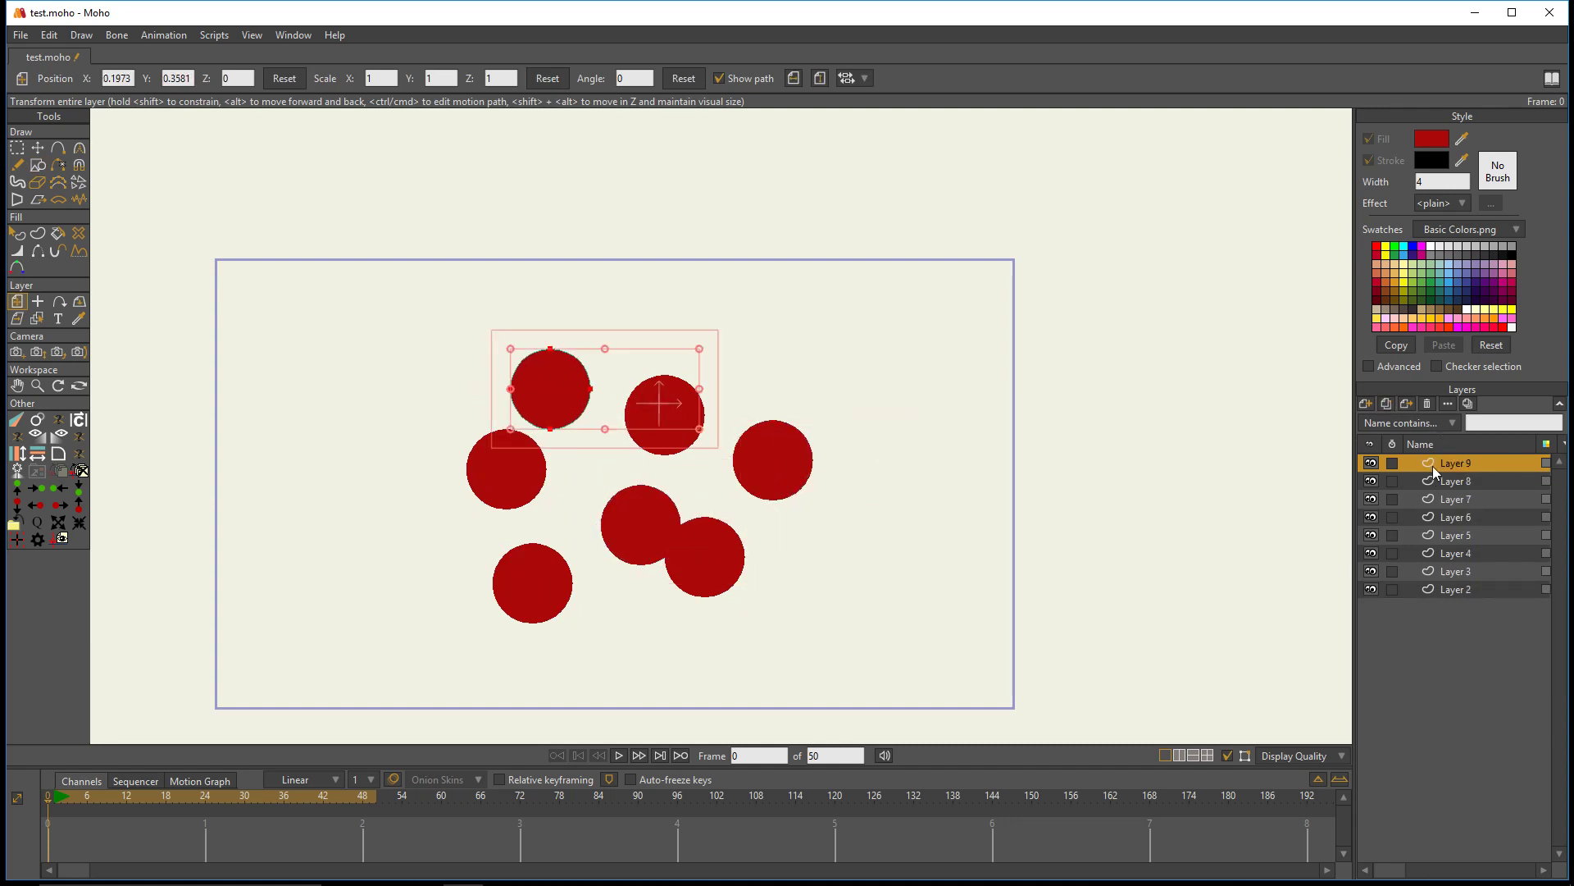
# - Group all eight circle layers together and convert the group to a switch layer
pyautogui.keyDown('shift'); pyautogui.click(1455, 589); pyautogui.keyUp('shift')
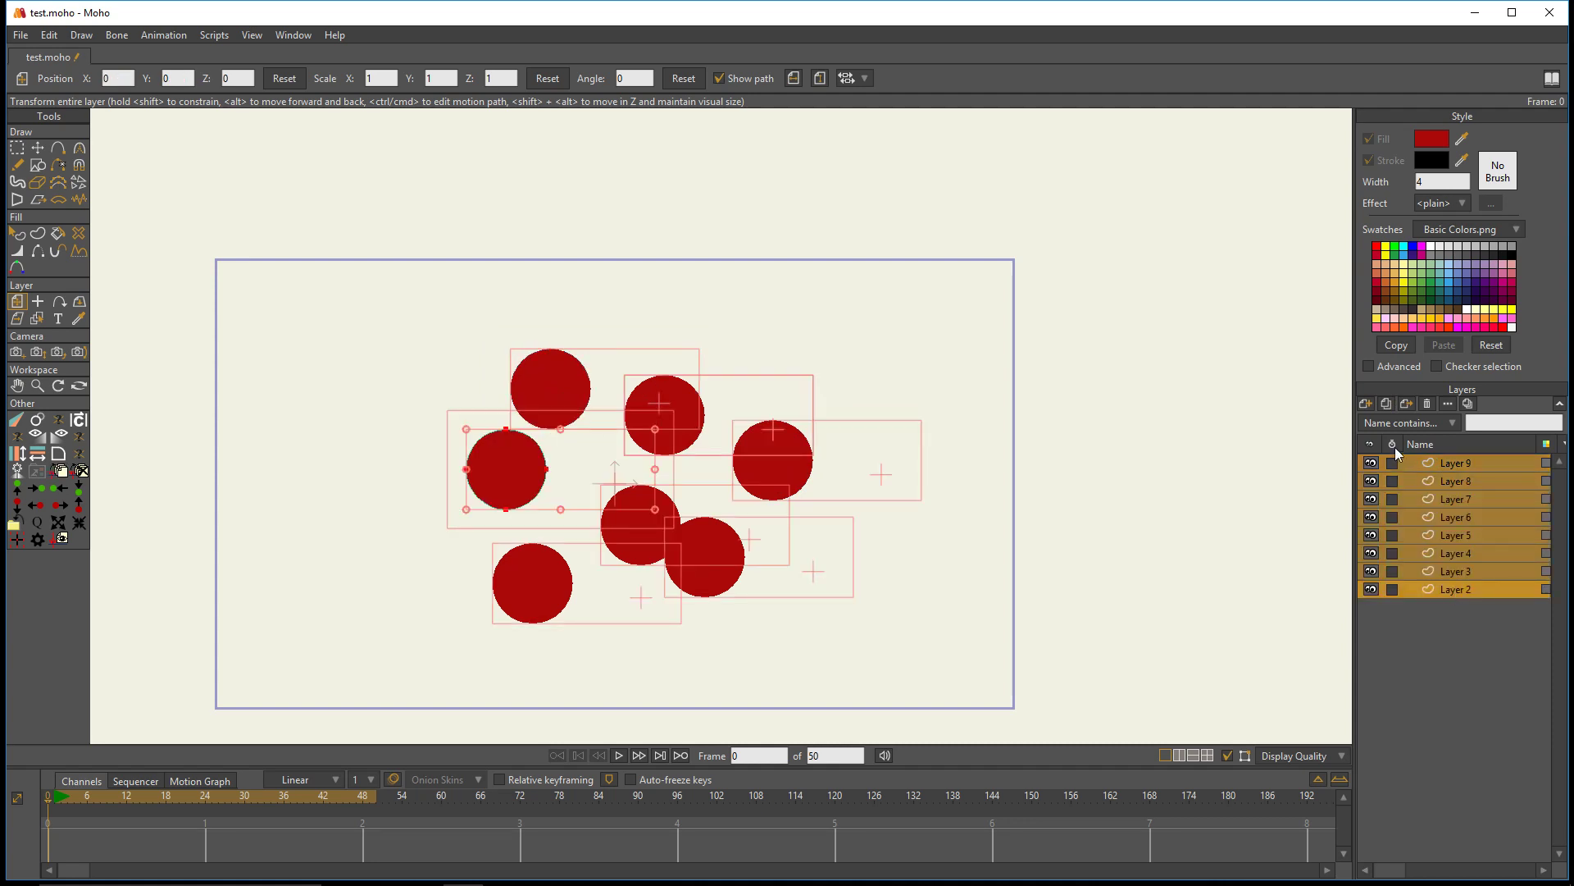
pyautogui.click(1365, 404)
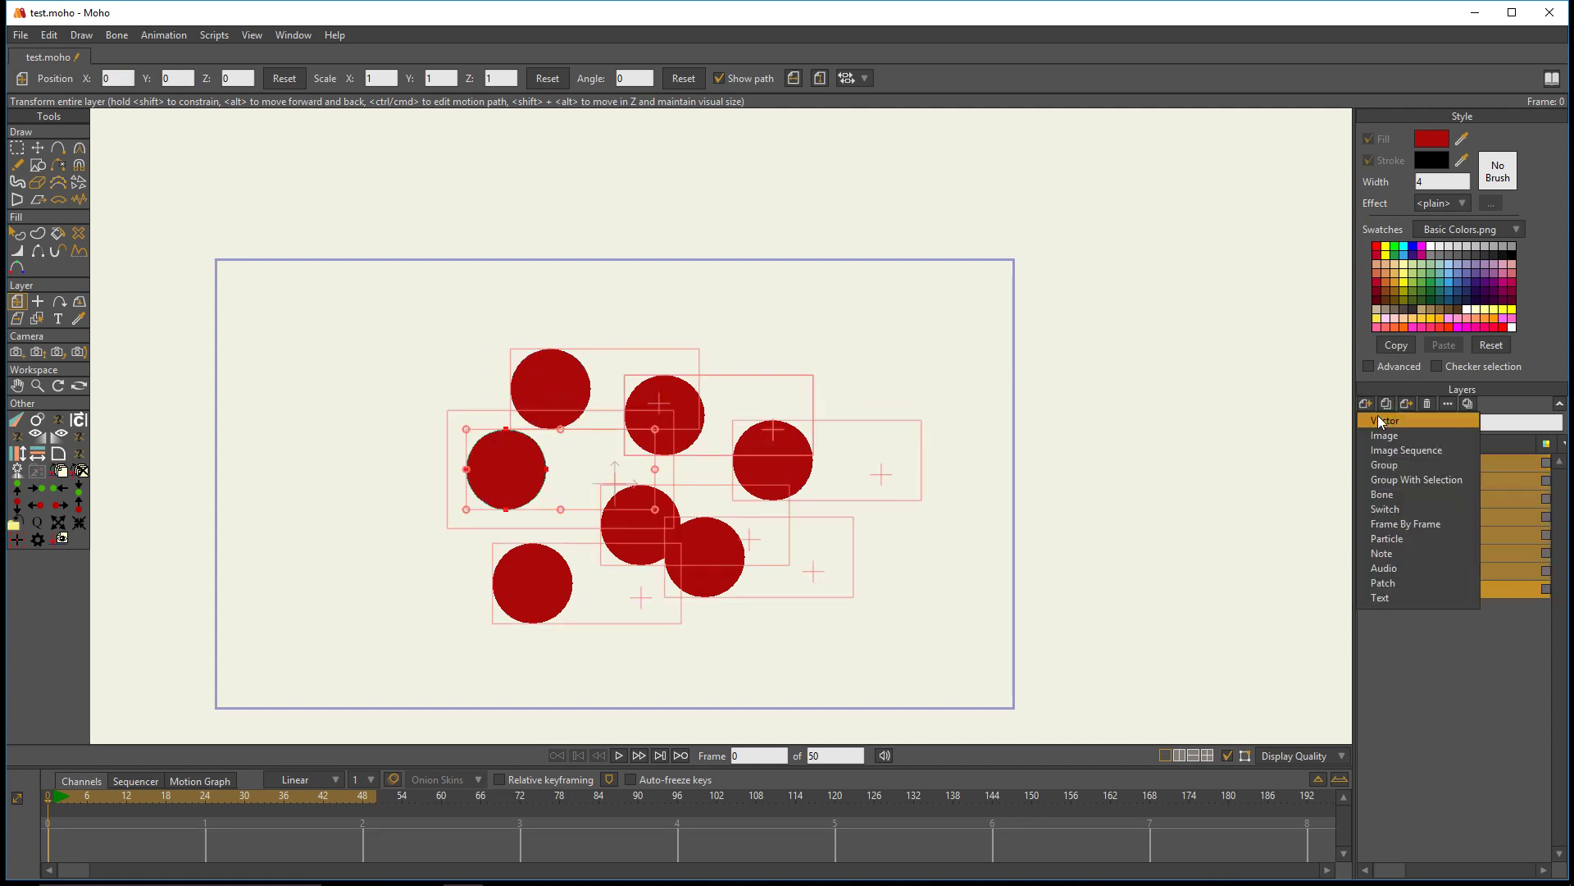
pyautogui.click(1414, 479)
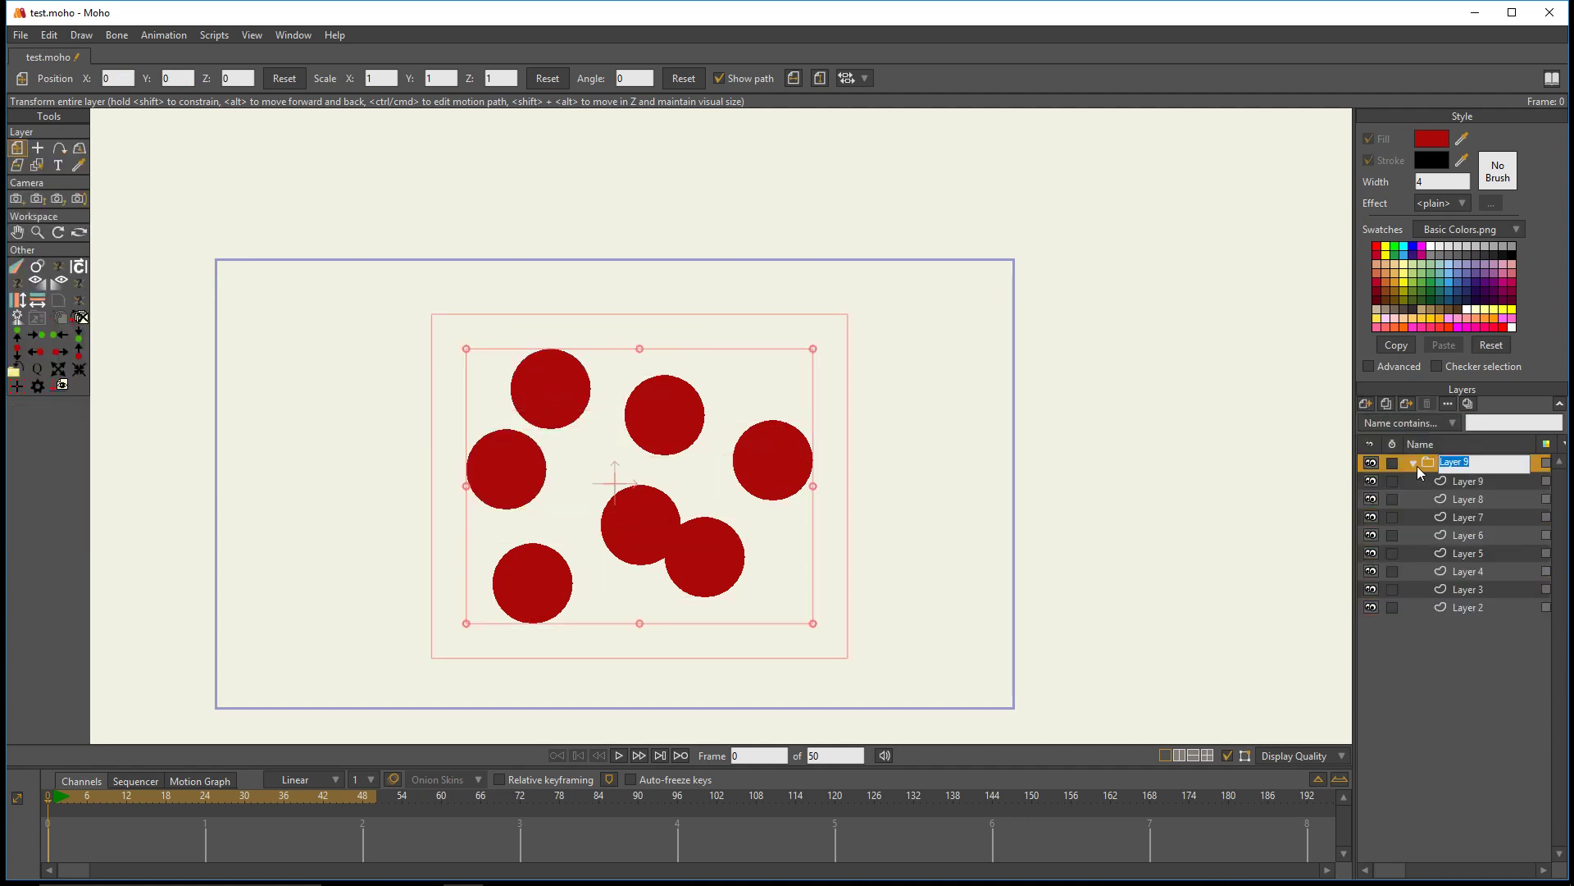
pyautogui.press('Return')
pyautogui.rightClick(1429, 464)
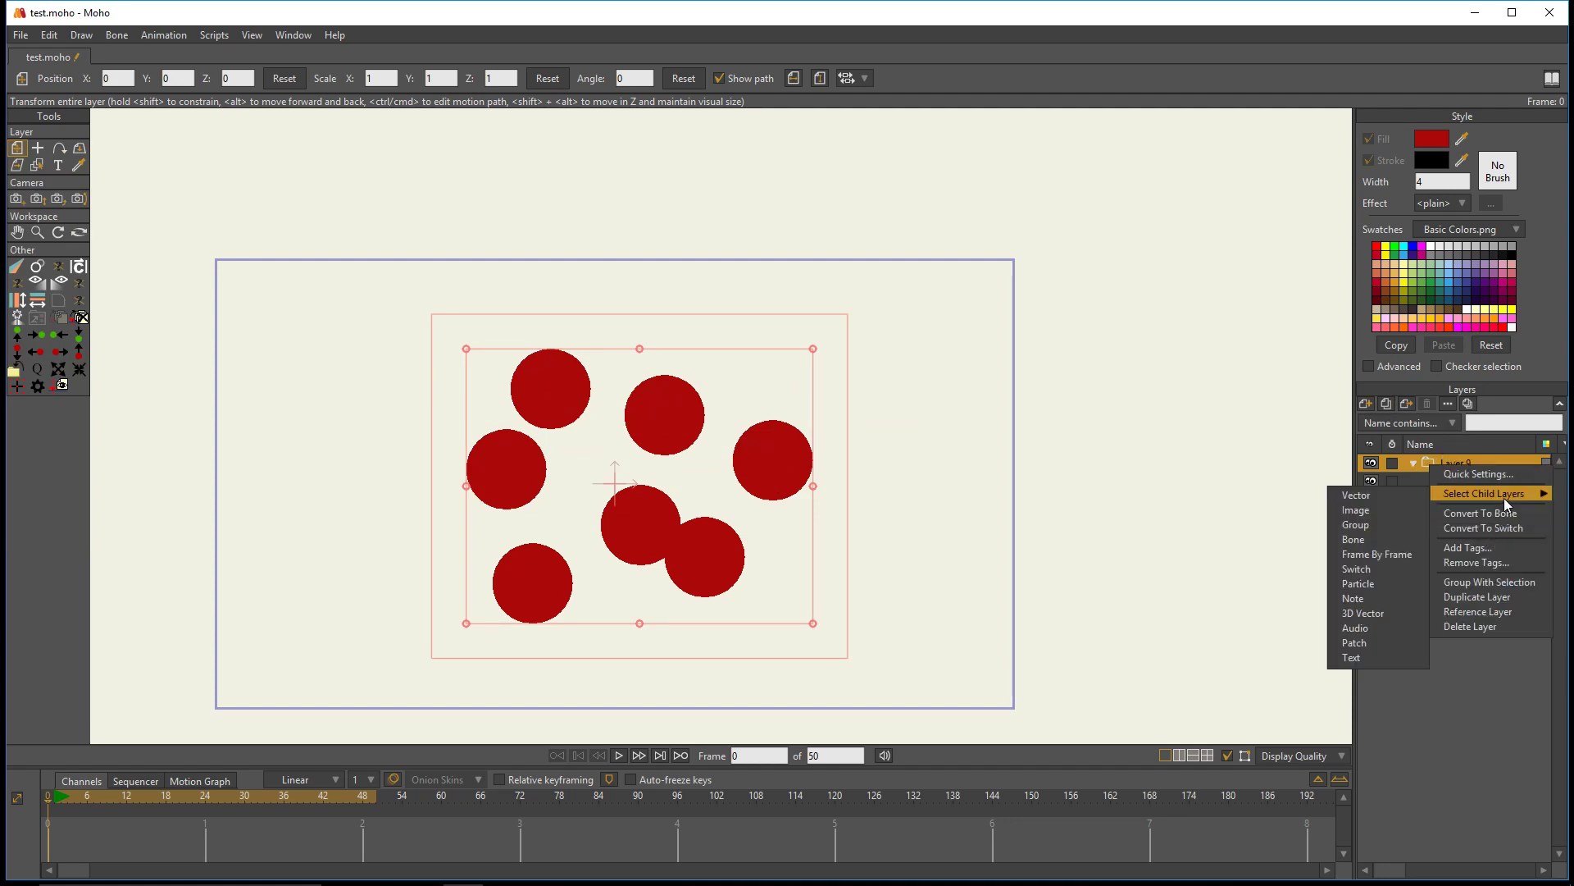
pyautogui.click(1527, 528)
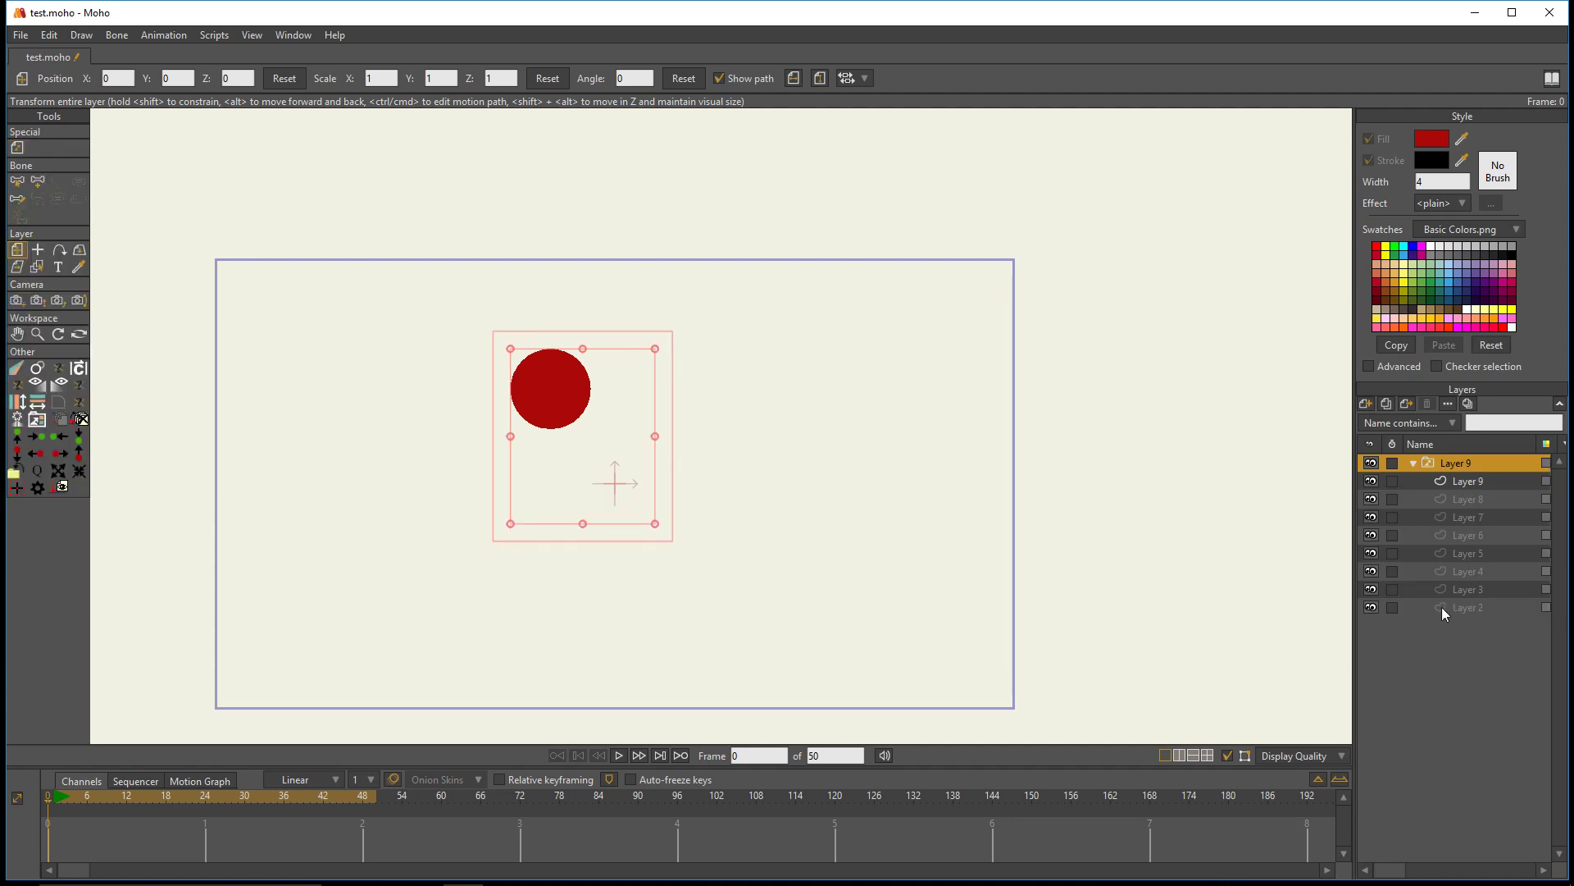
# - Examine the switch layer's sublayers by selecting different ones and comparing which circle each shows on the canvas
pyautogui.click(1460, 485)
pyautogui.click(1467, 517)
pyautogui.click(1472, 552)
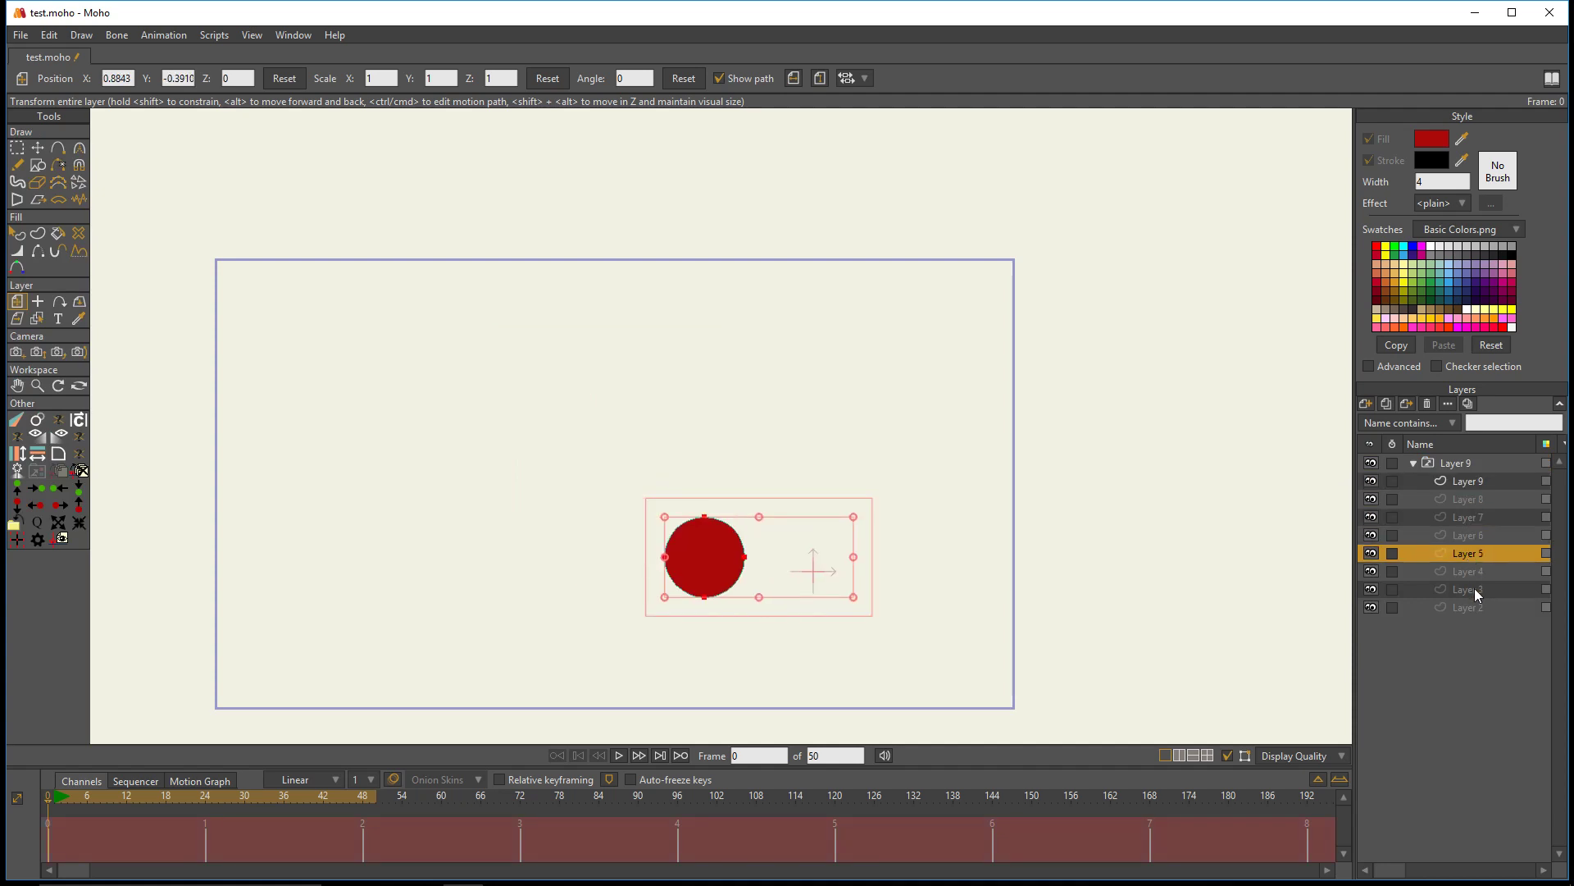
pyautogui.click(1475, 588)
pyautogui.click(1469, 520)
pyautogui.click(1468, 495)
pyautogui.click(1469, 482)
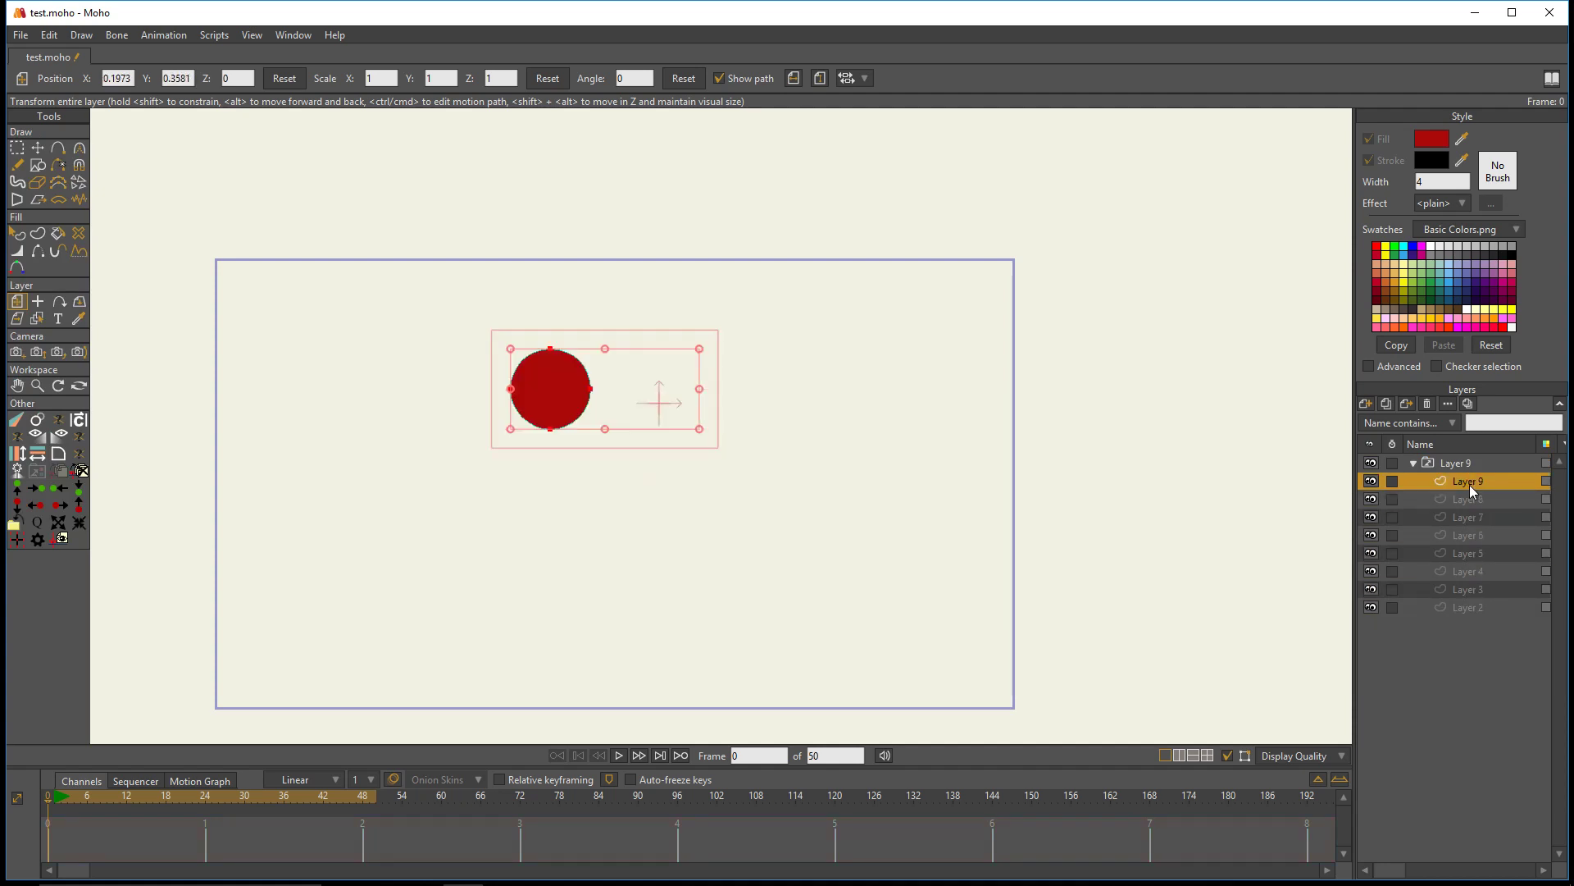
pyautogui.click(1469, 553)
pyautogui.click(1467, 588)
pyautogui.click(1469, 571)
pyautogui.click(1469, 590)
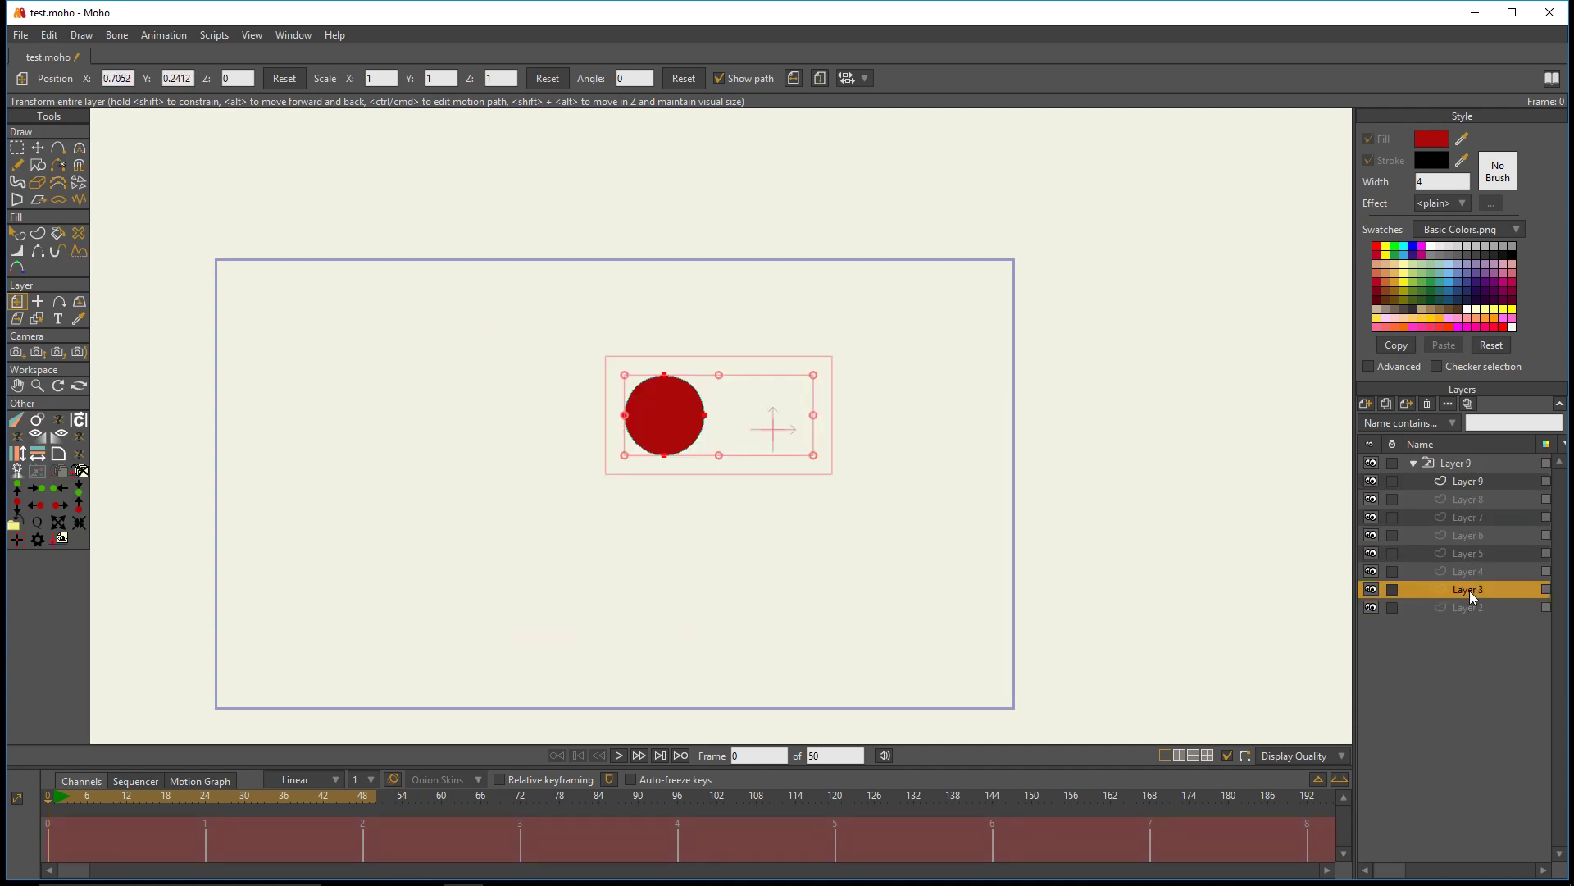
pyautogui.click(1462, 606)
pyautogui.click(1465, 520)
pyautogui.click(1477, 482)
pyautogui.click(1477, 463)
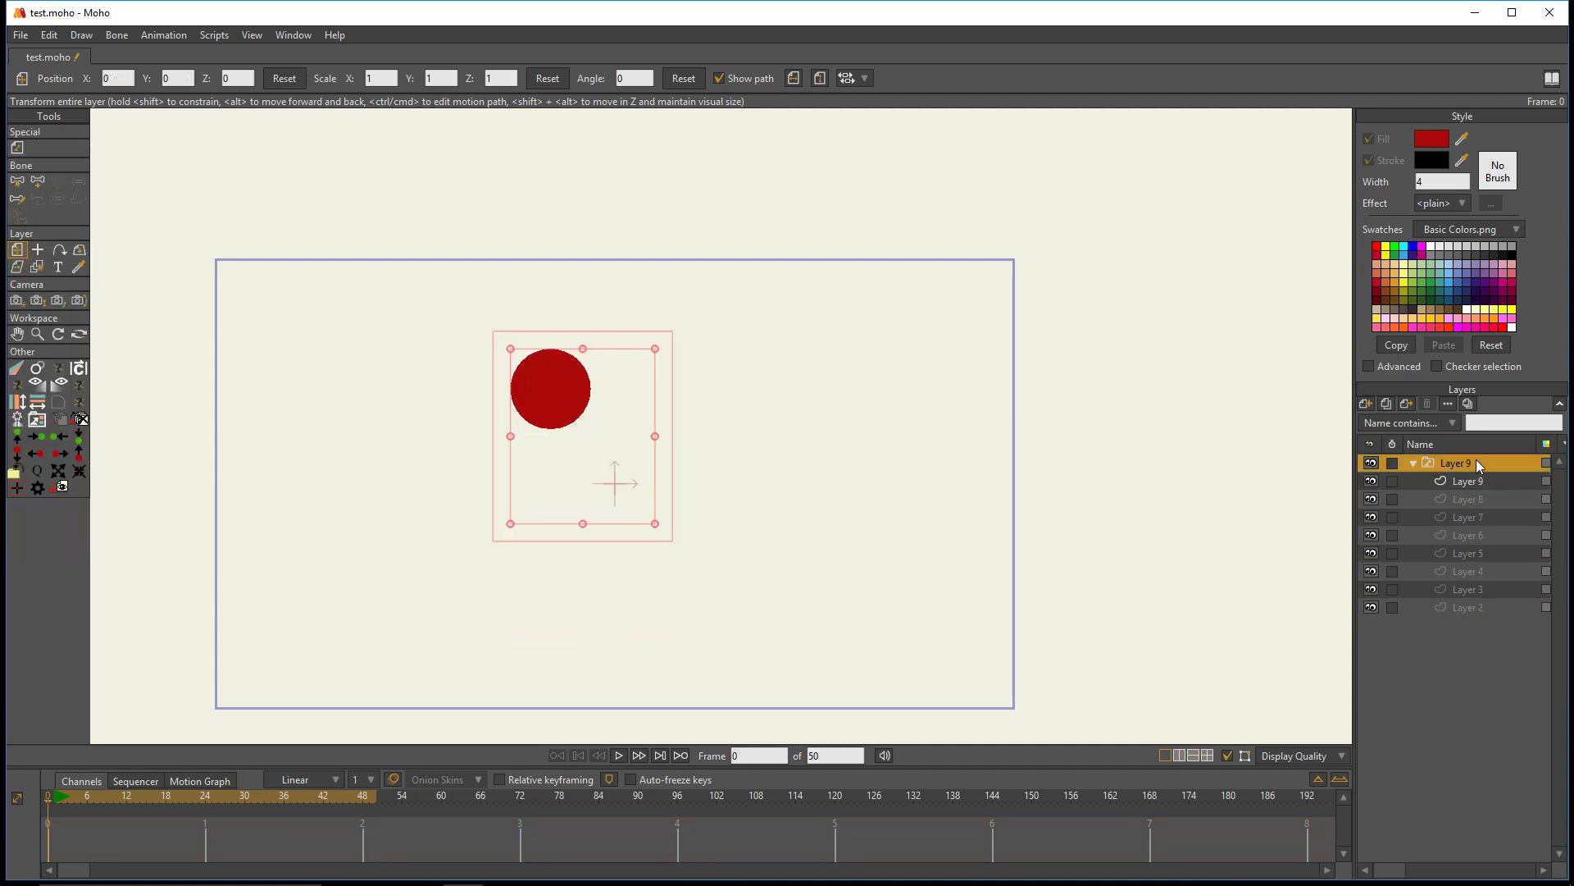
pyautogui.click(1460, 495)
pyautogui.click(1467, 553)
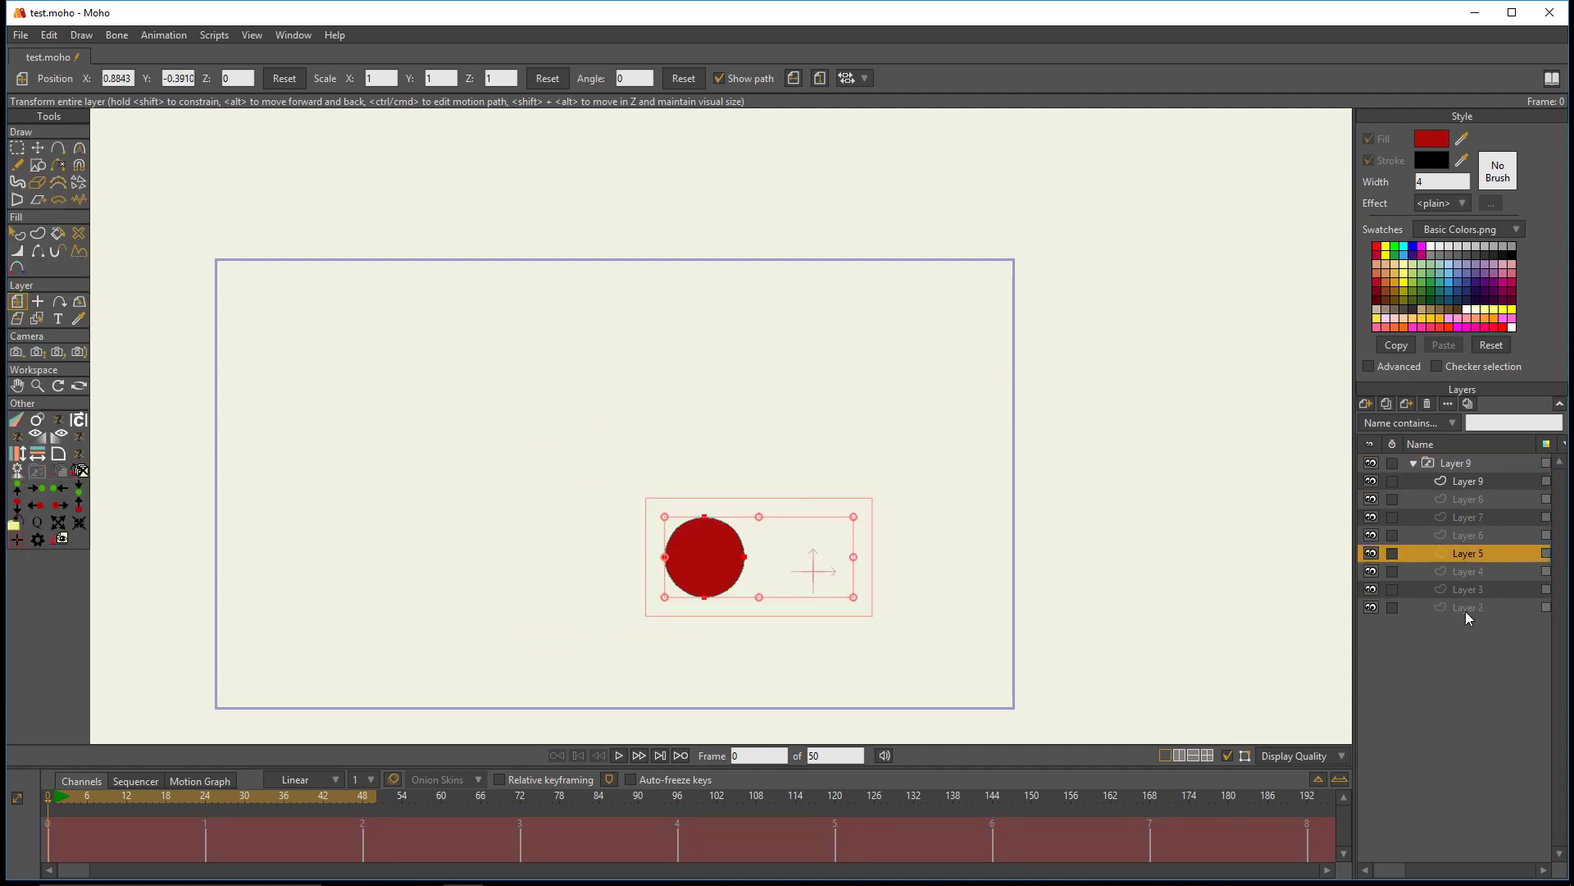
pyautogui.click(1455, 522)
# - Select the switch layer and collapse its list of sublayers
pyautogui.click(1464, 462)
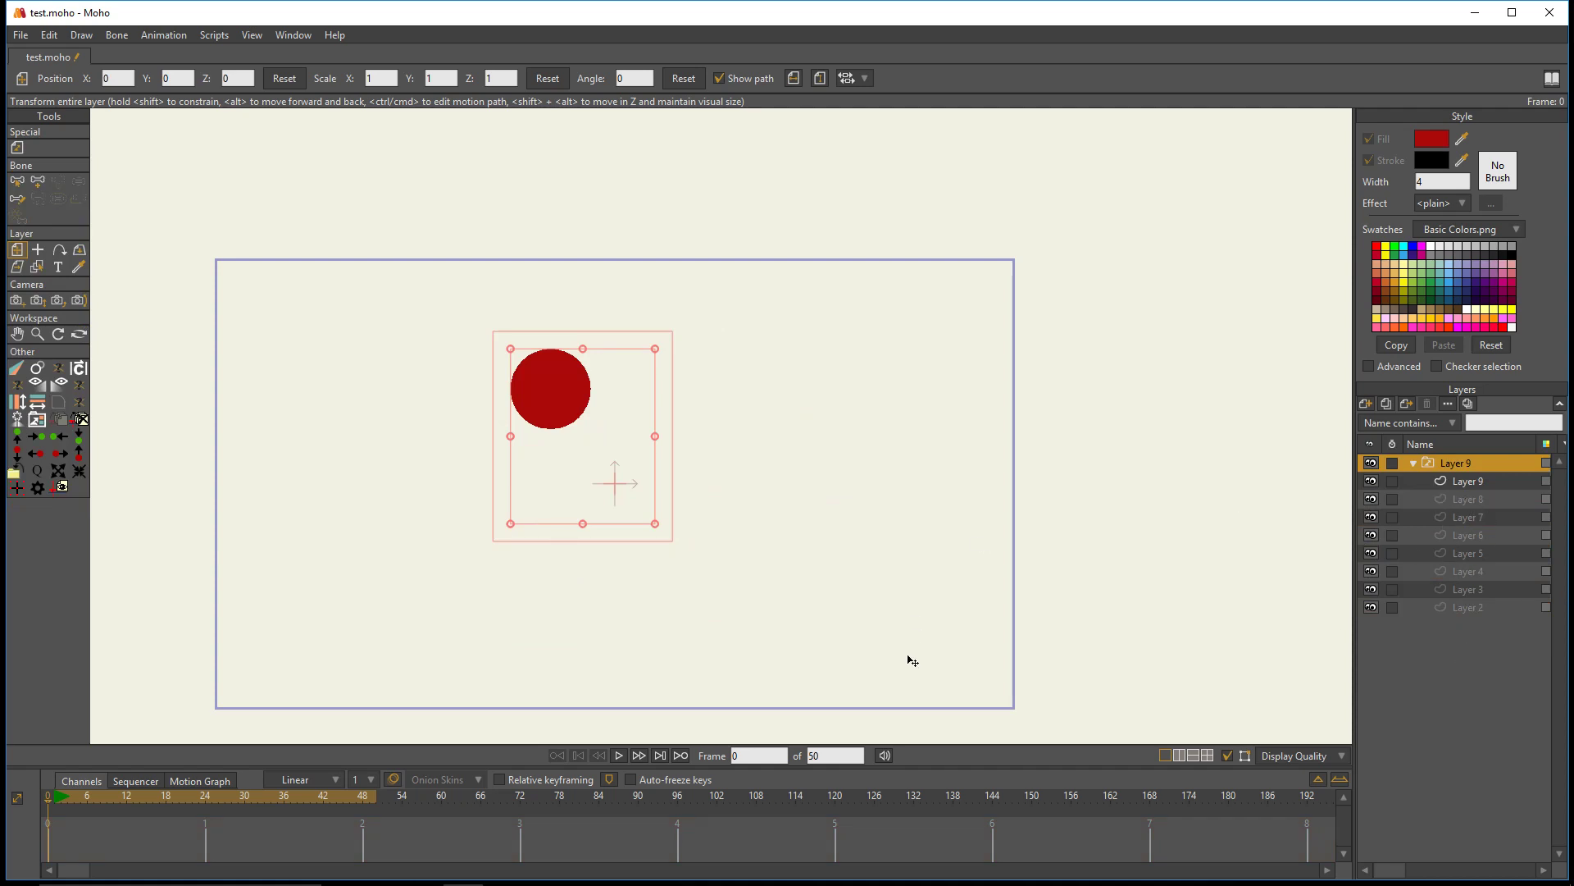
pyautogui.doubleClick(1445, 464)
pyautogui.click(1415, 464)
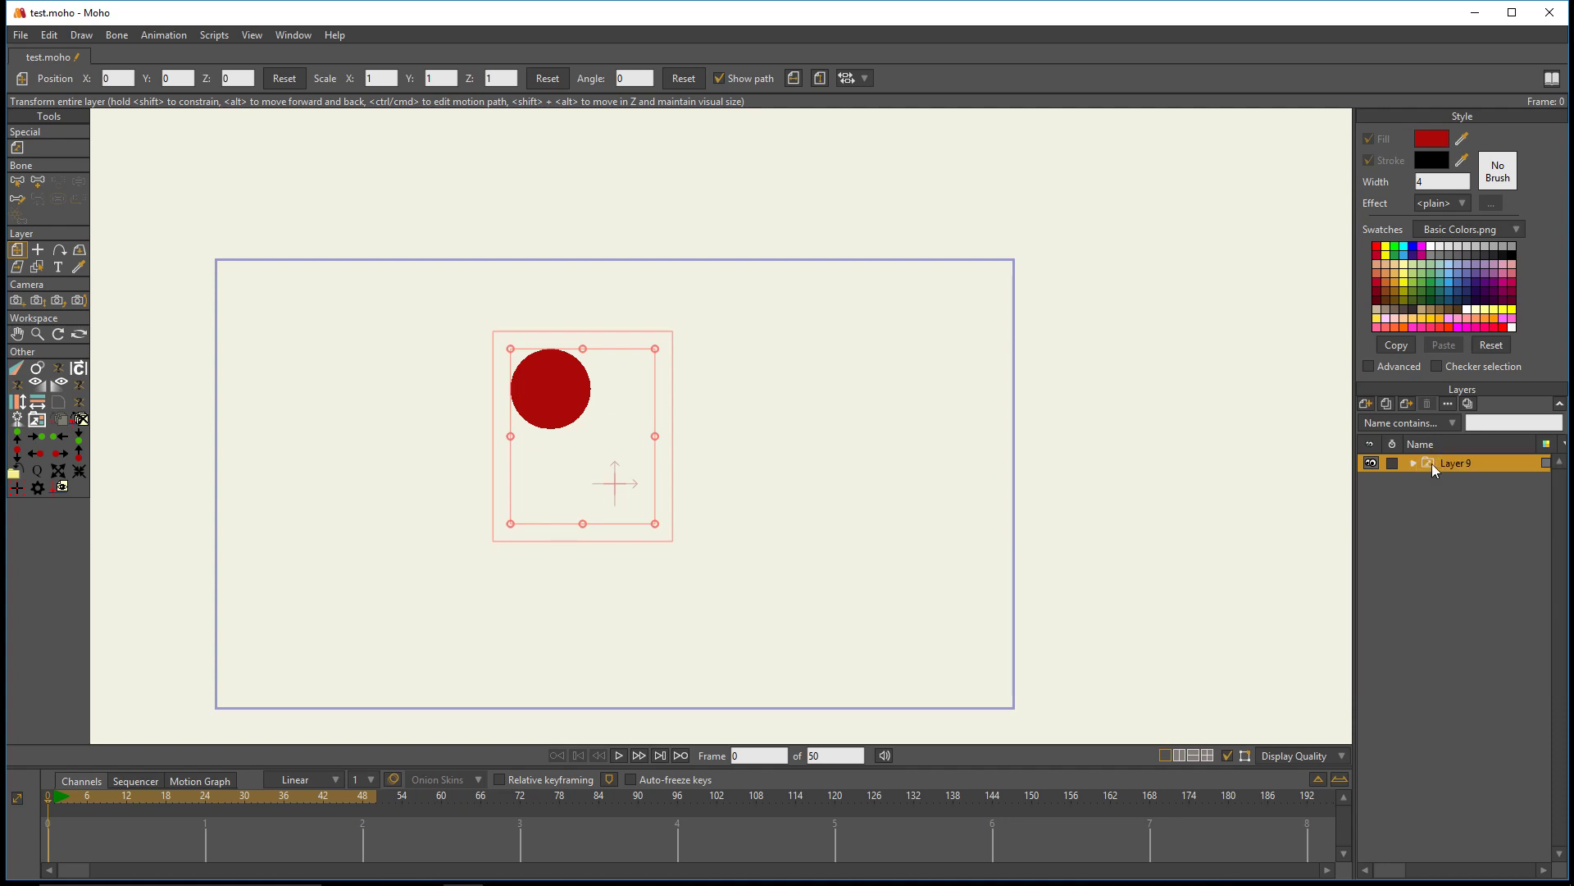
# - Run Switch View on the switch layer to pack its sublayers into one displayed group, and check the packed group's selection
pyautogui.click(39, 428)
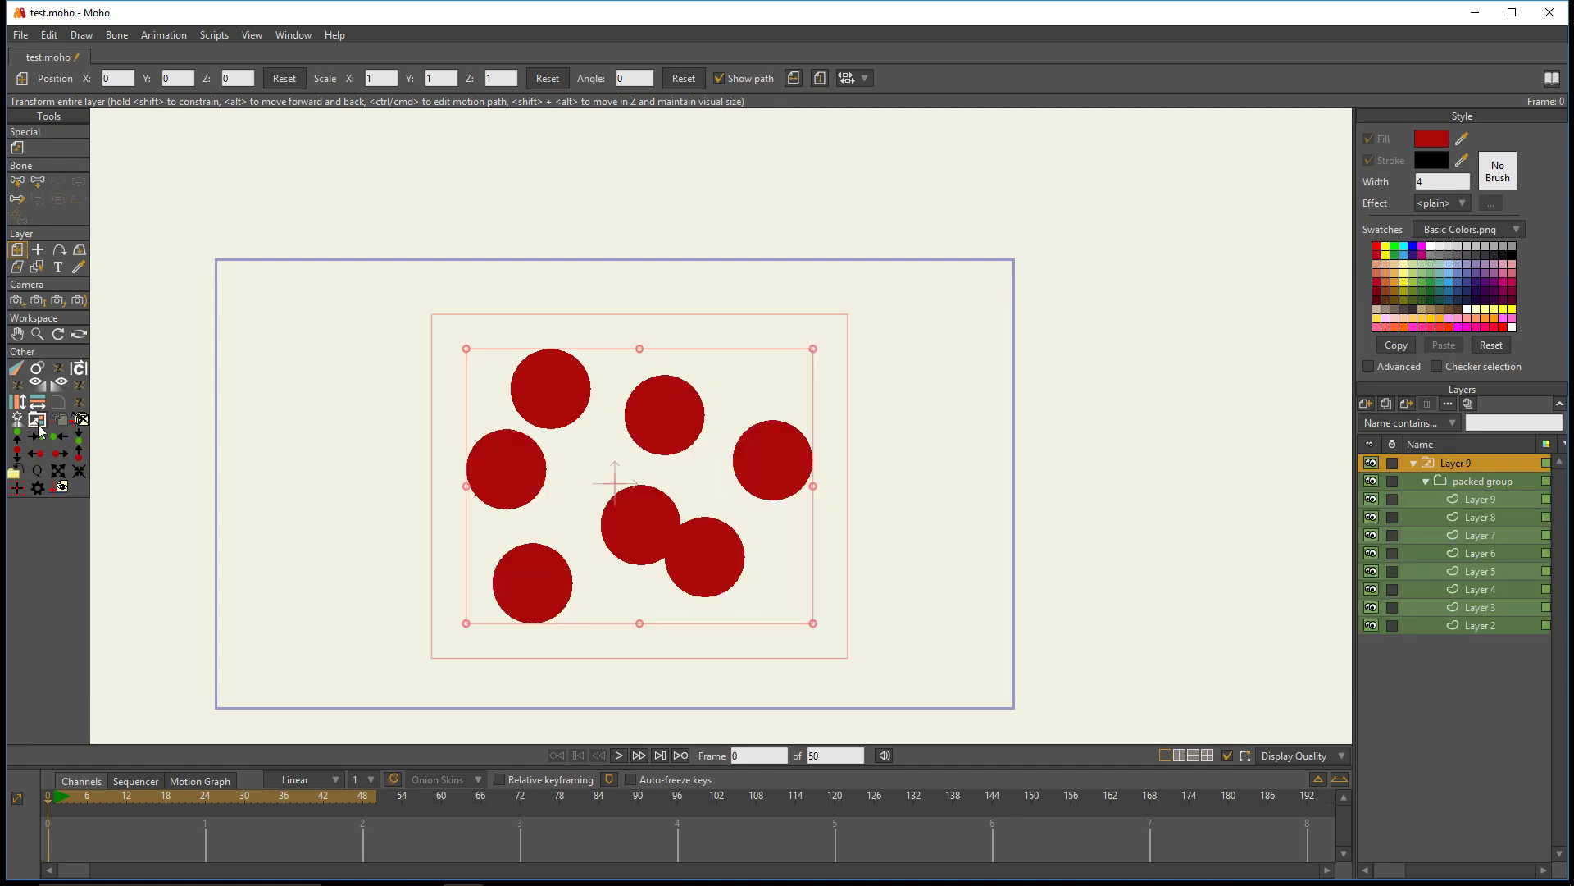
pyautogui.click(1476, 485)
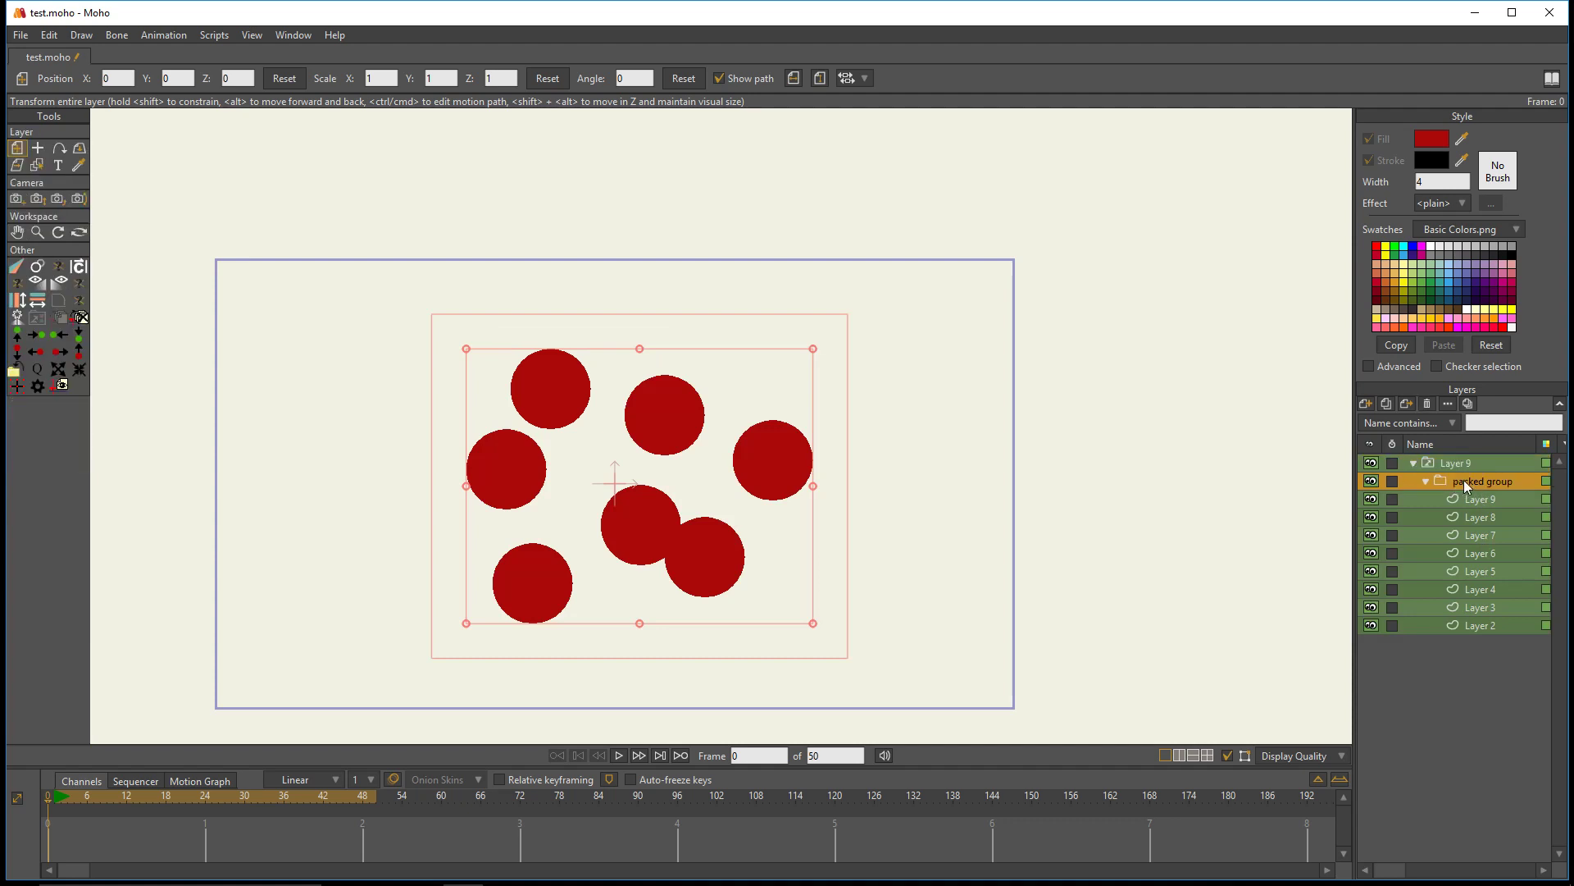
pyautogui.click(1454, 470)
pyautogui.click(1458, 476)
# - Examine the circles inside the packed group by selecting different sublayers, and return to the switch layer
pyautogui.click(1479, 497)
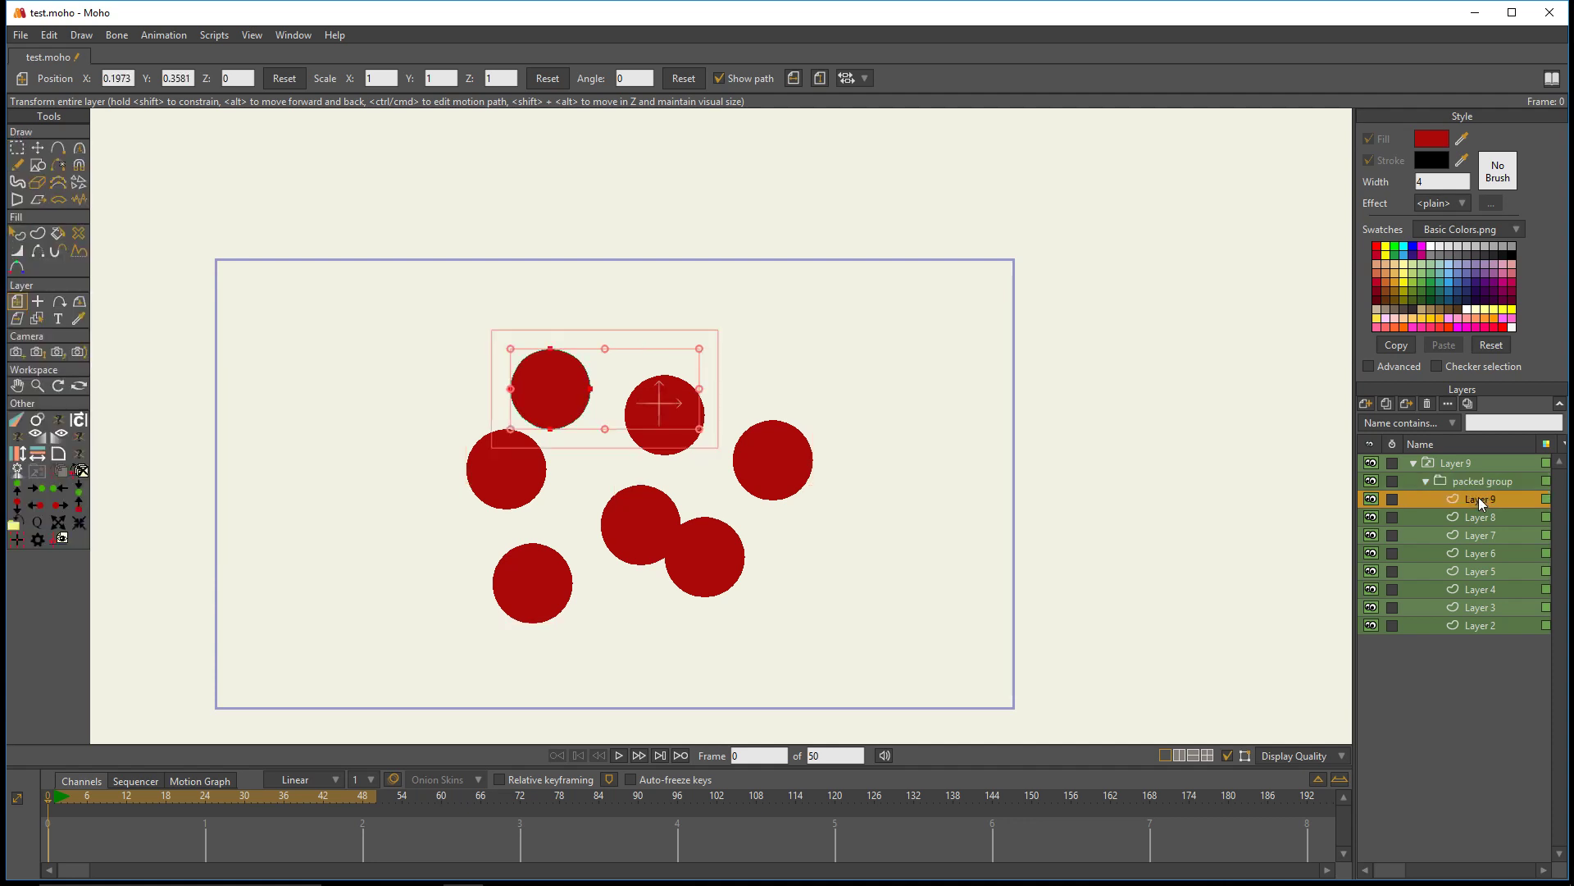
pyautogui.click(1484, 512)
pyautogui.click(1484, 536)
pyautogui.click(1483, 589)
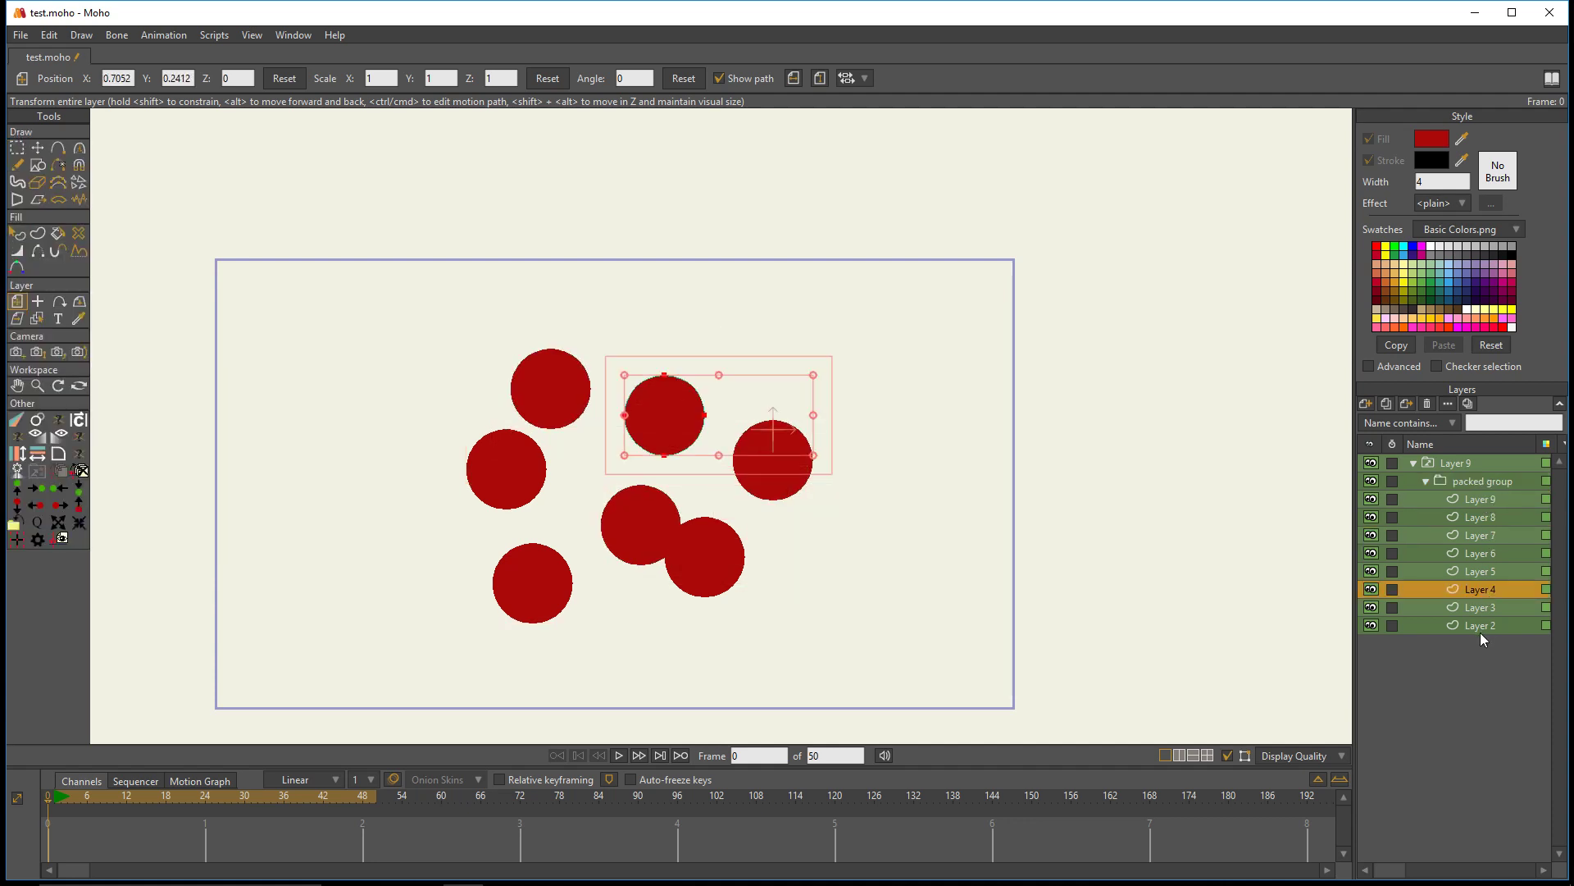
pyautogui.click(1479, 627)
pyautogui.click(1484, 590)
pyautogui.click(1479, 535)
pyautogui.click(1474, 497)
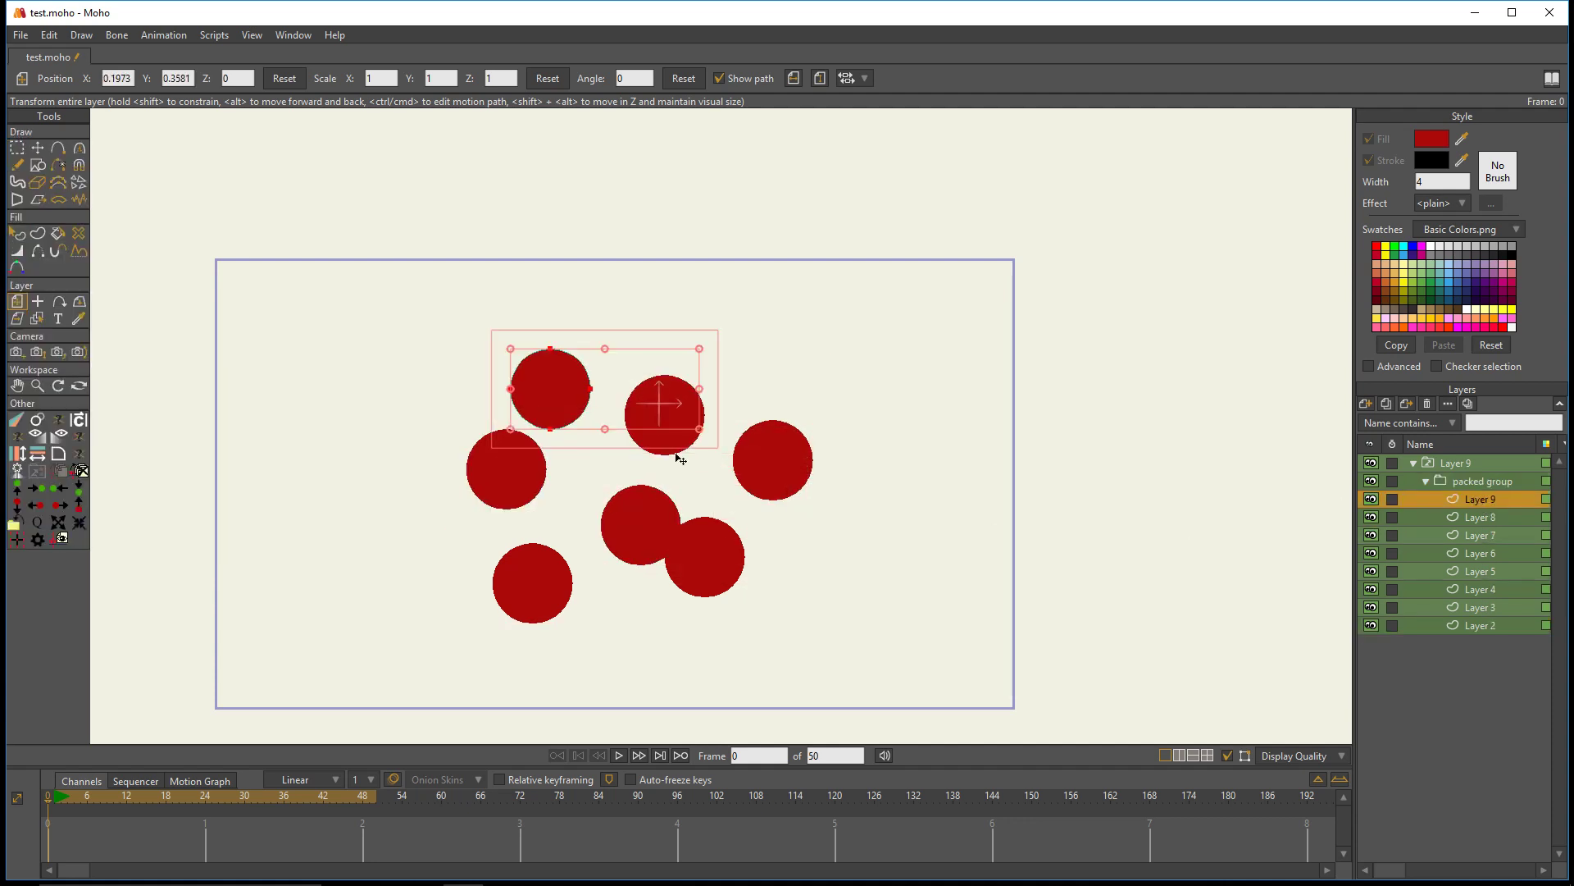
pyautogui.click(1477, 535)
pyautogui.click(1478, 573)
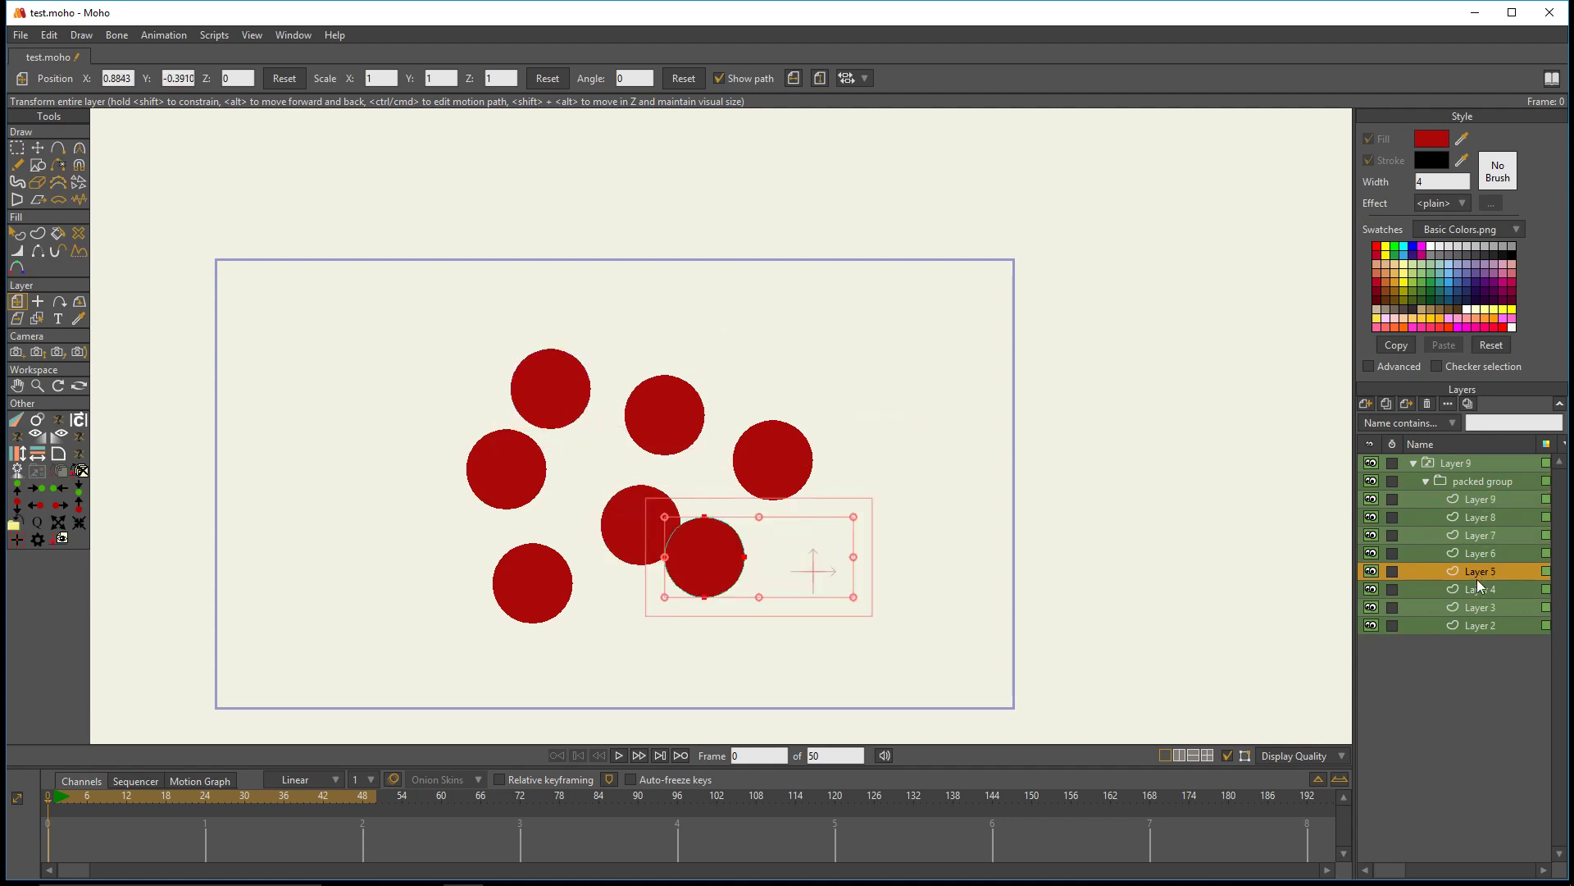
pyautogui.click(1478, 606)
pyautogui.click(1476, 497)
pyautogui.click(1459, 461)
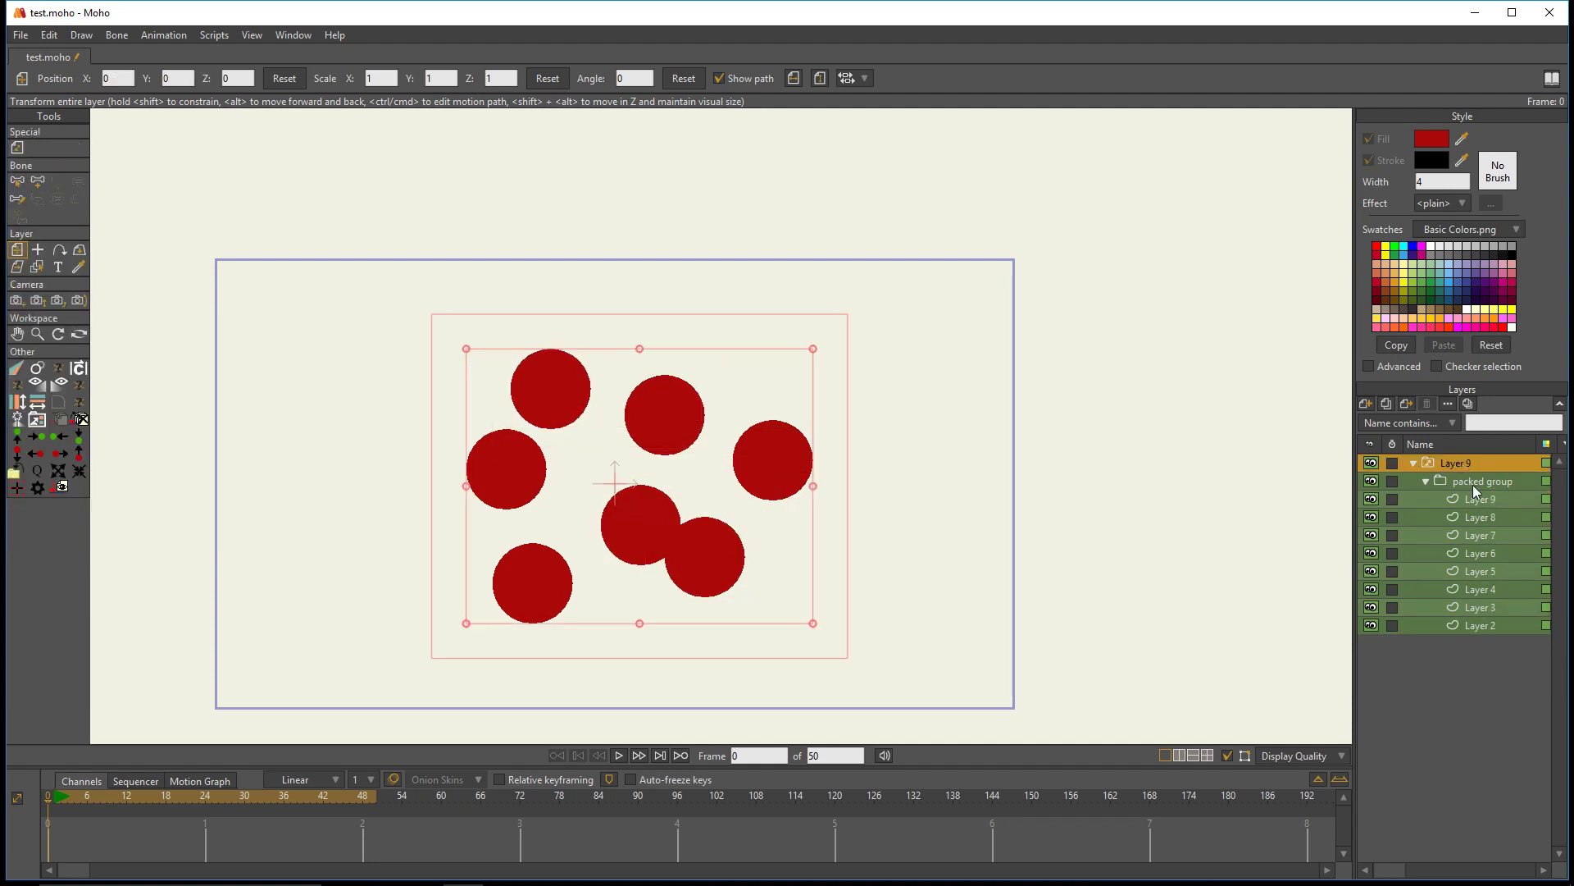
pyautogui.click(1477, 494)
pyautogui.click(1477, 424)
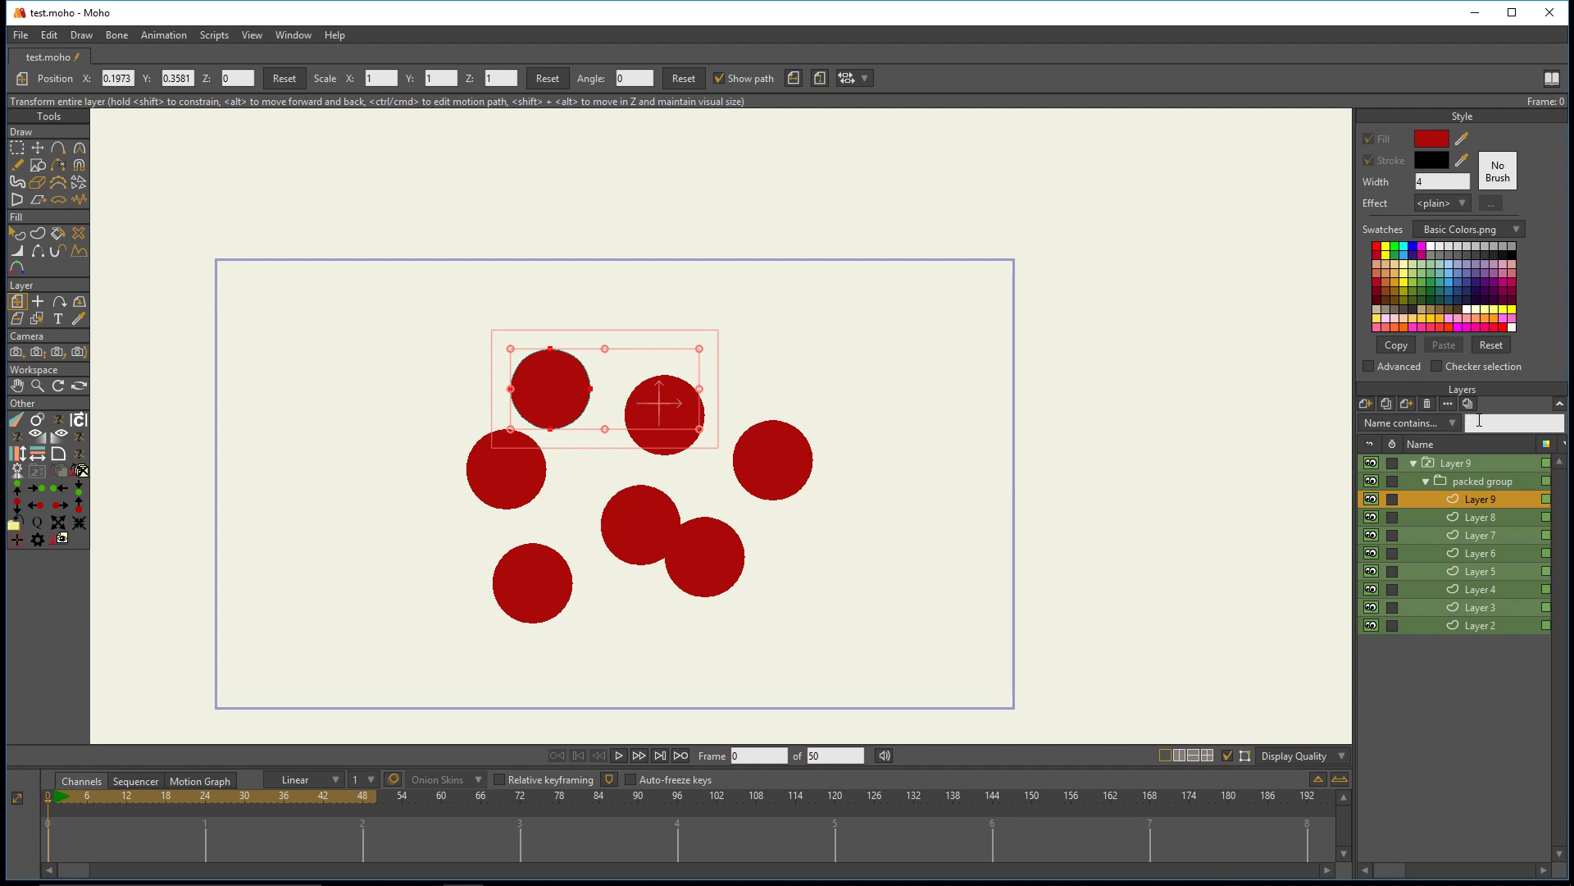
pyautogui.click(1481, 516)
pyautogui.click(1478, 607)
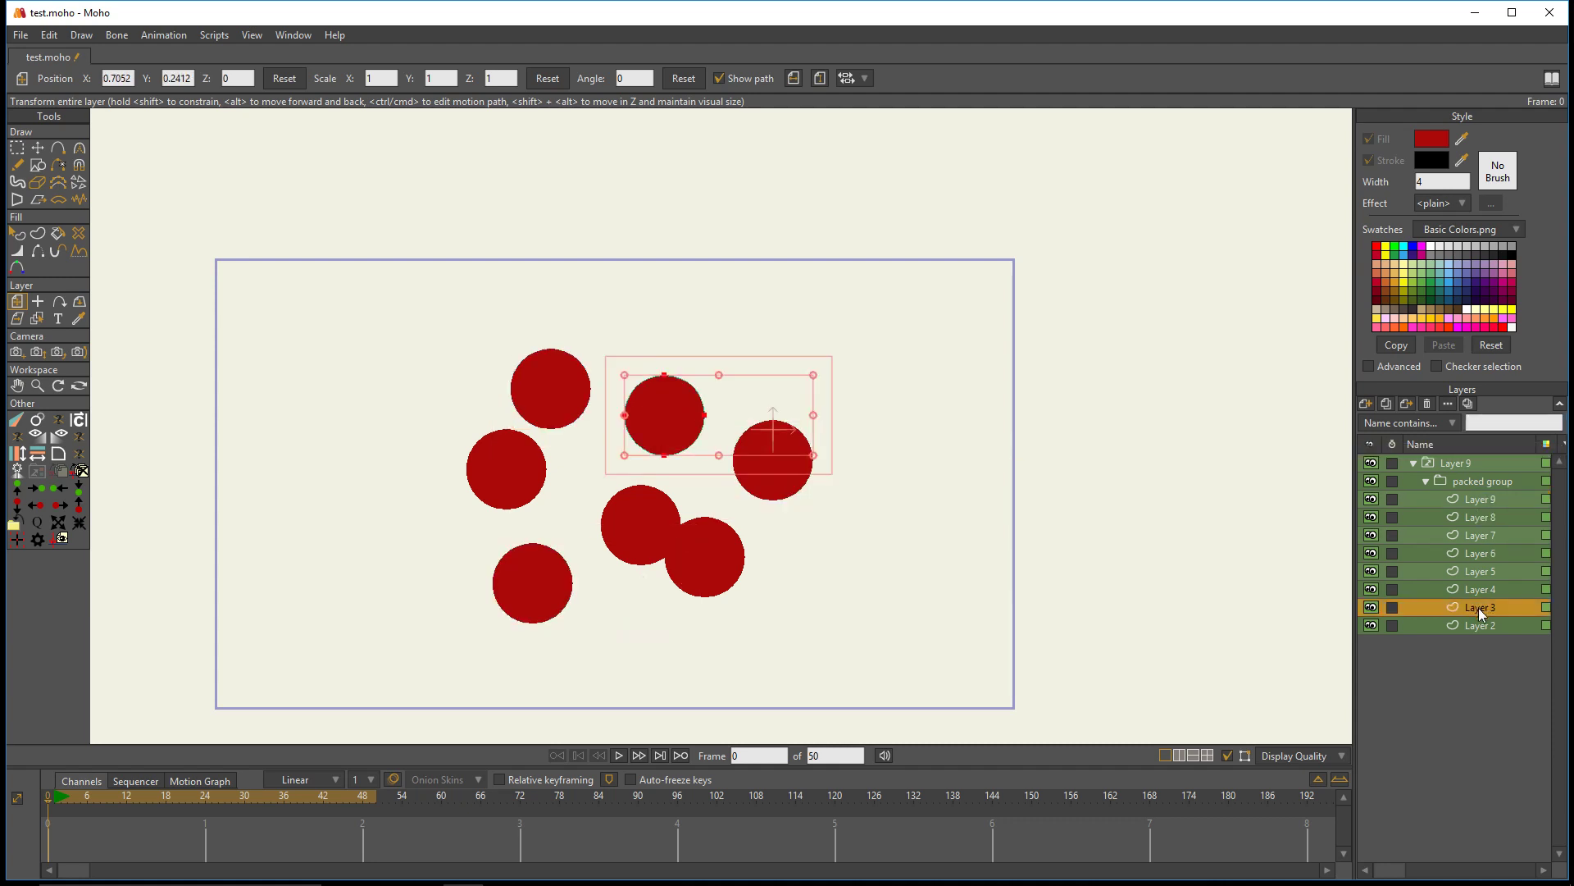
pyautogui.click(1480, 553)
pyautogui.click(1479, 498)
pyautogui.click(1475, 464)
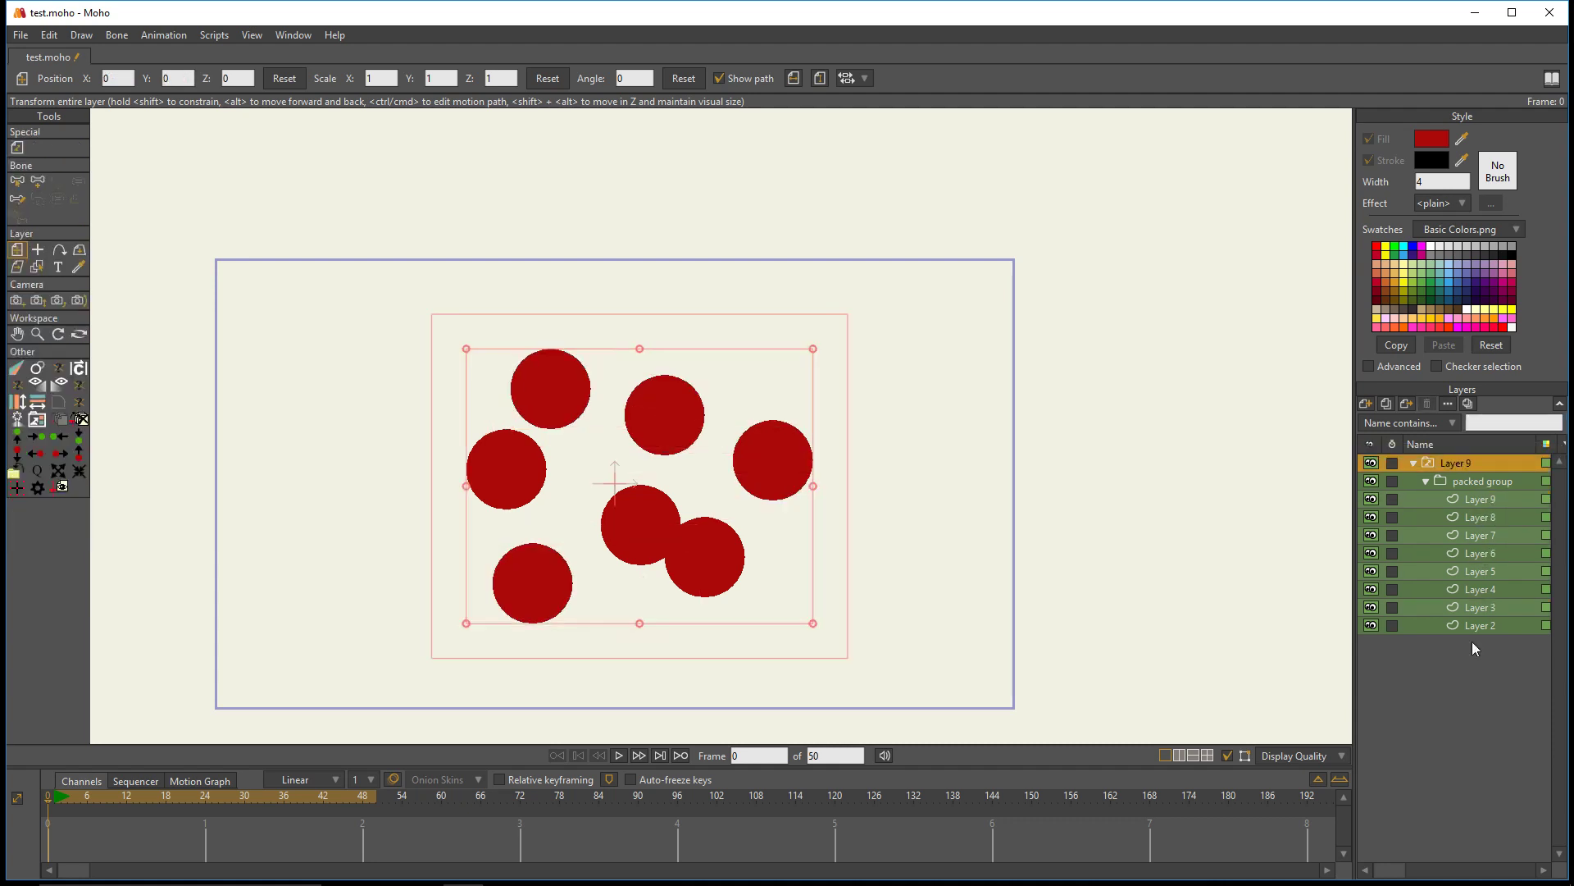
# - Run Switch View again on the switch layer to unpack the group and restore the single-sublayer display
pyautogui.doubleClick(1460, 463)
pyautogui.click(1432, 465)
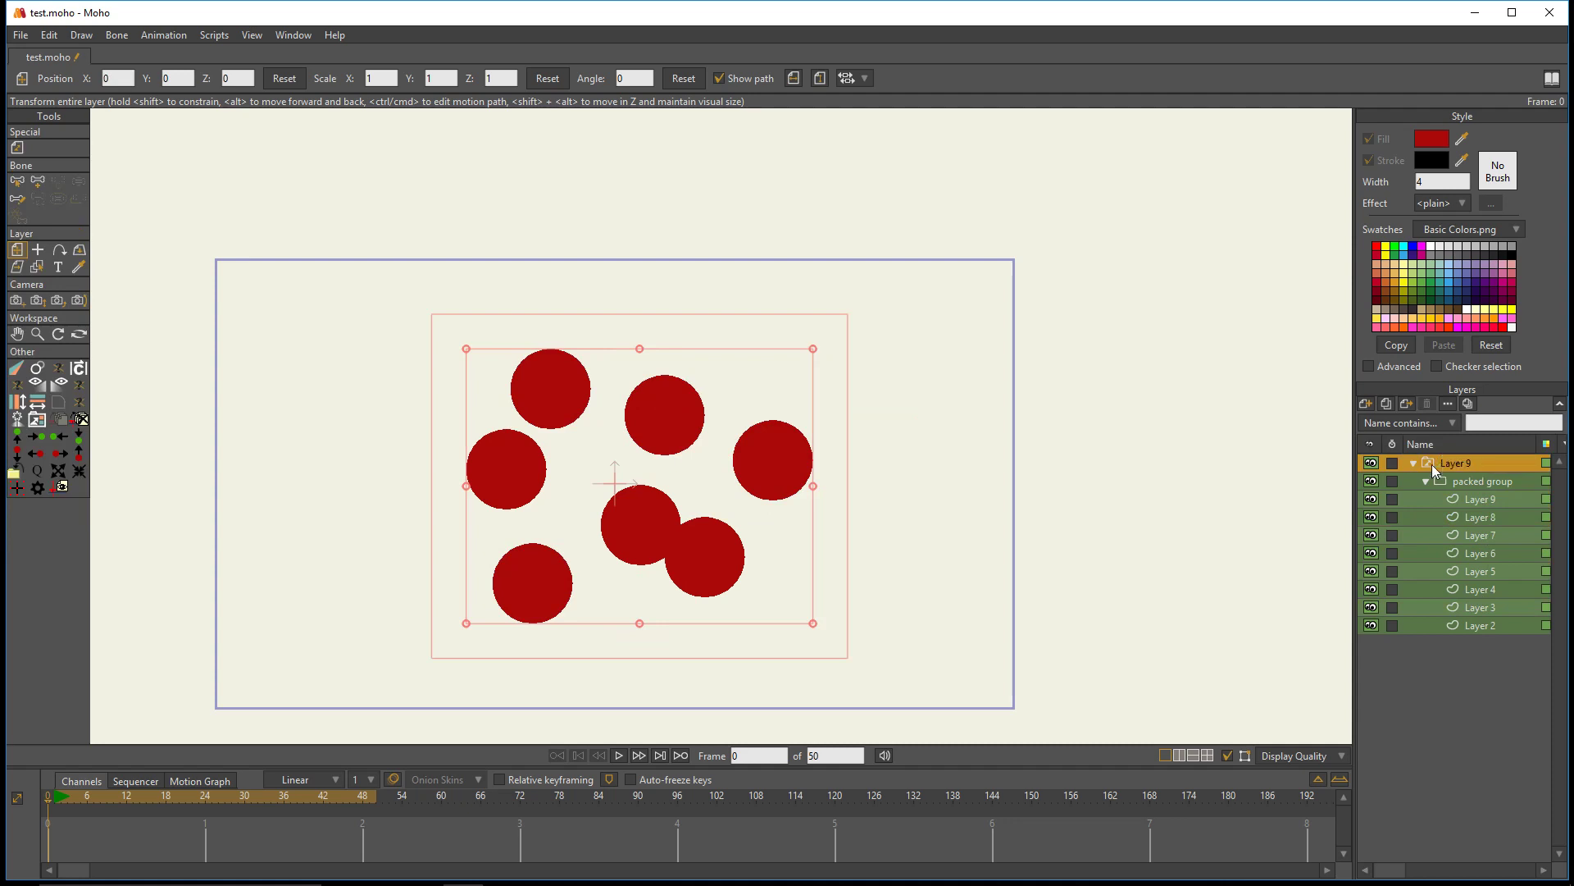
pyautogui.click(37, 419)
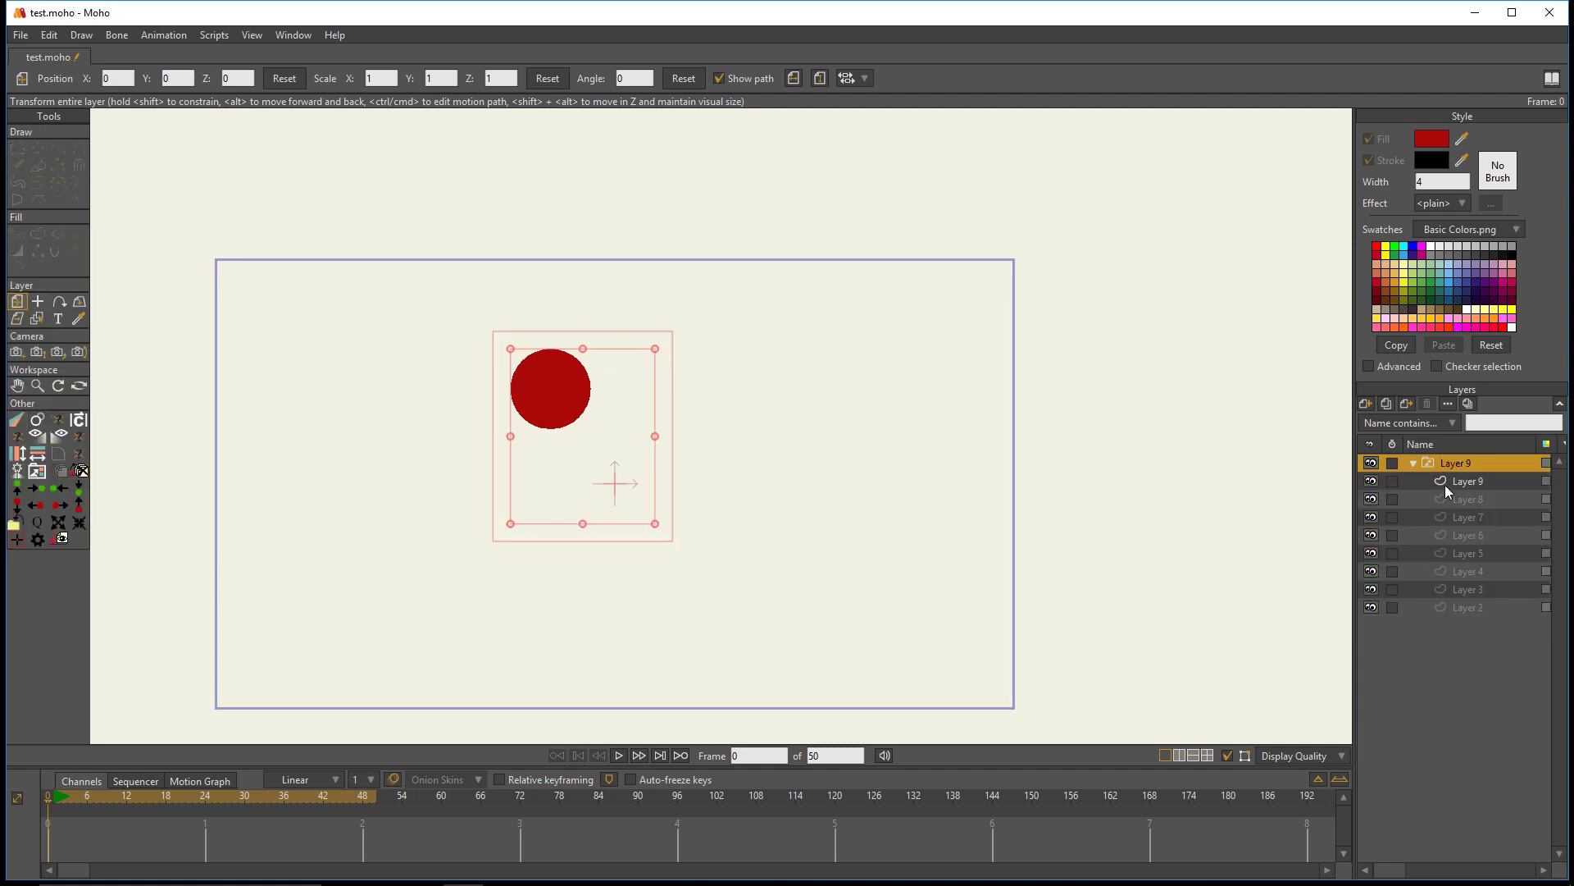
# - Compare the unpacked sublayers by selecting several between Layer 9 and Layer 2, ending on the parent switch layer
pyautogui.click(1450, 485)
pyautogui.click(1462, 498)
pyautogui.click(1468, 535)
pyautogui.click(1470, 607)
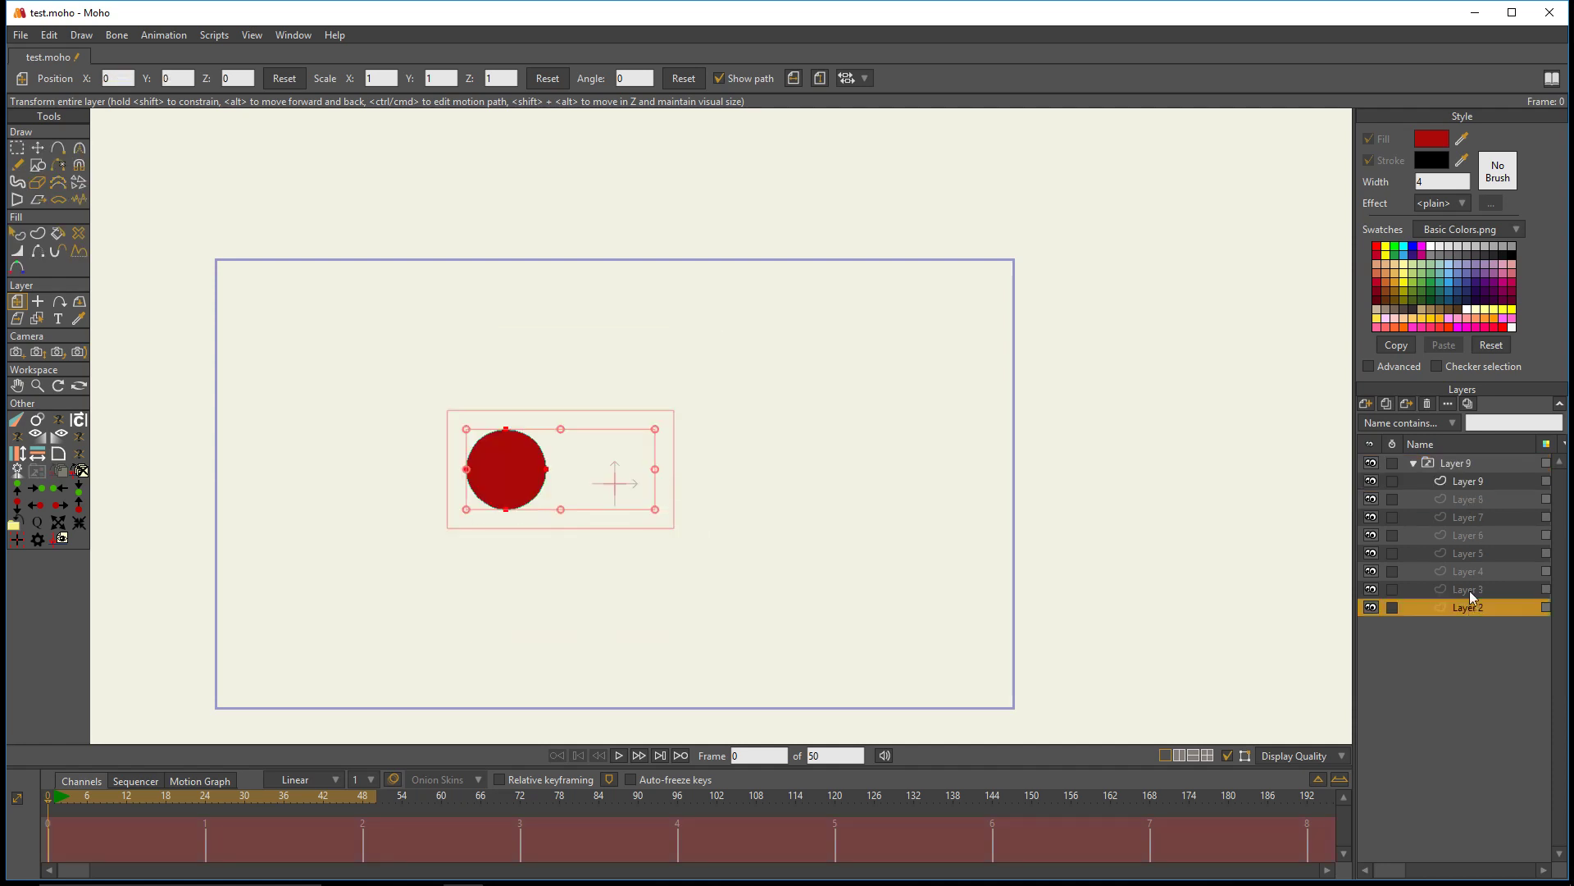
pyautogui.click(1466, 534)
pyautogui.click(1462, 482)
pyautogui.click(1460, 464)
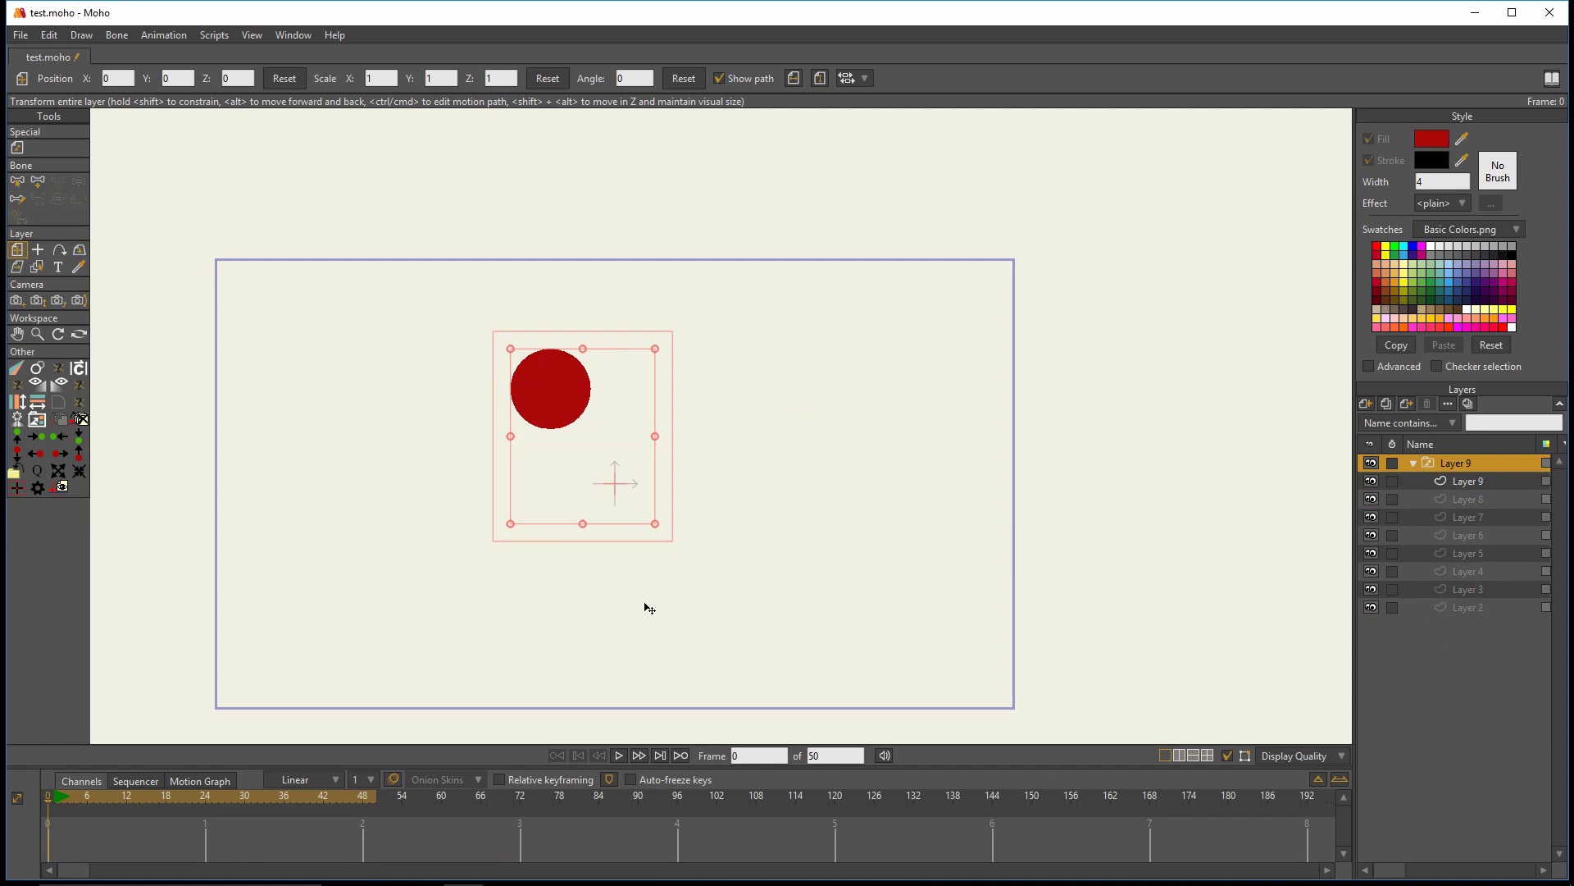
# - Toggle Switch View on and off twice for the switch layer to compare the packed and single-sublayer displays
pyautogui.click(39, 420)
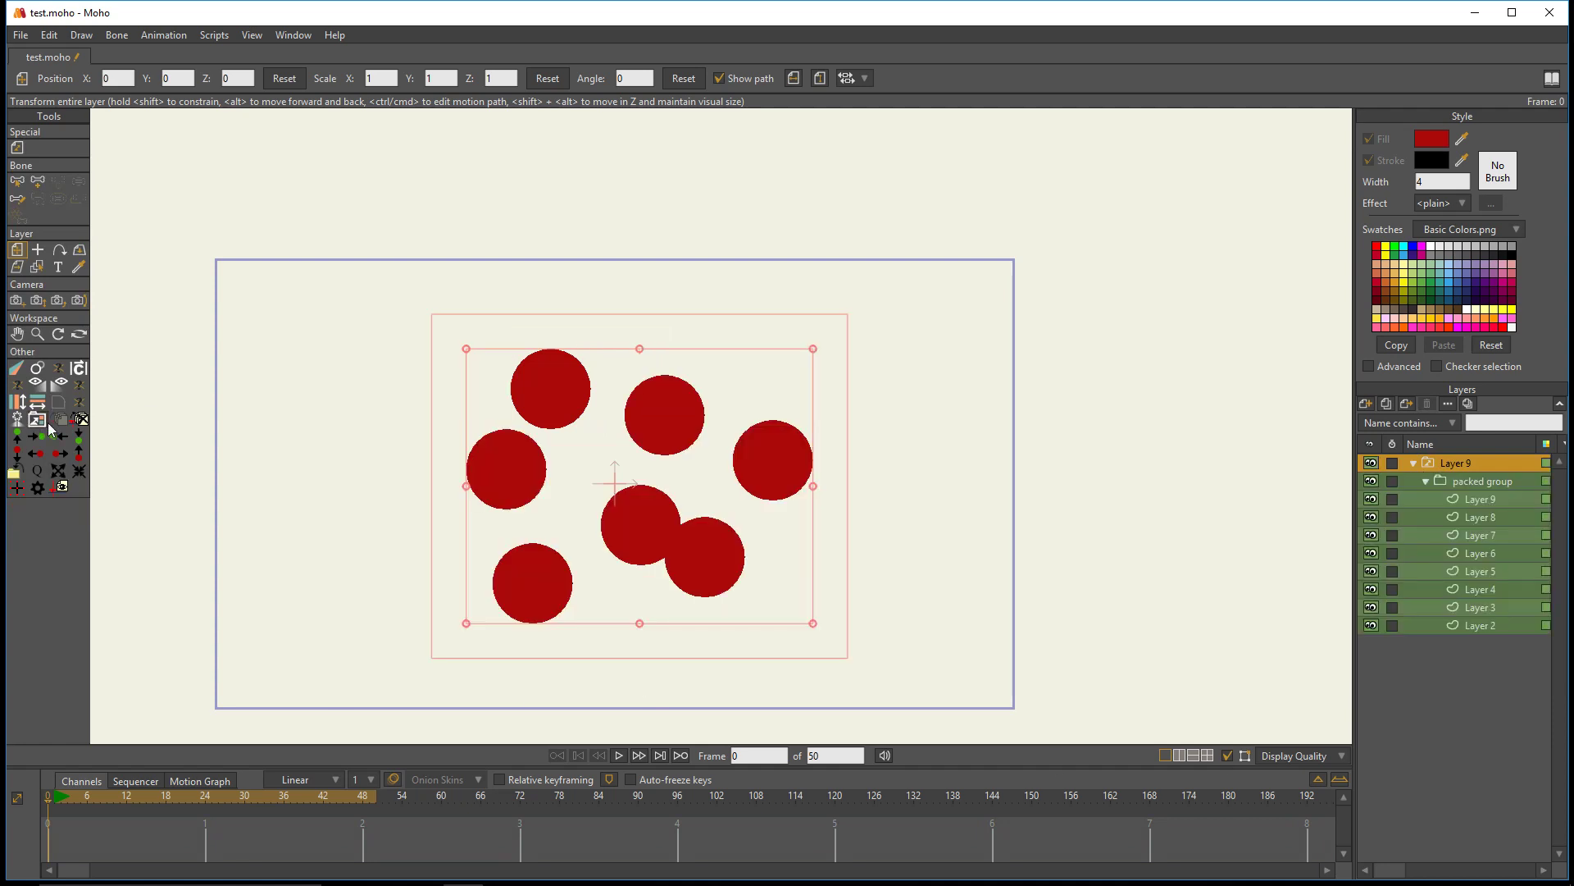
pyautogui.click(39, 419)
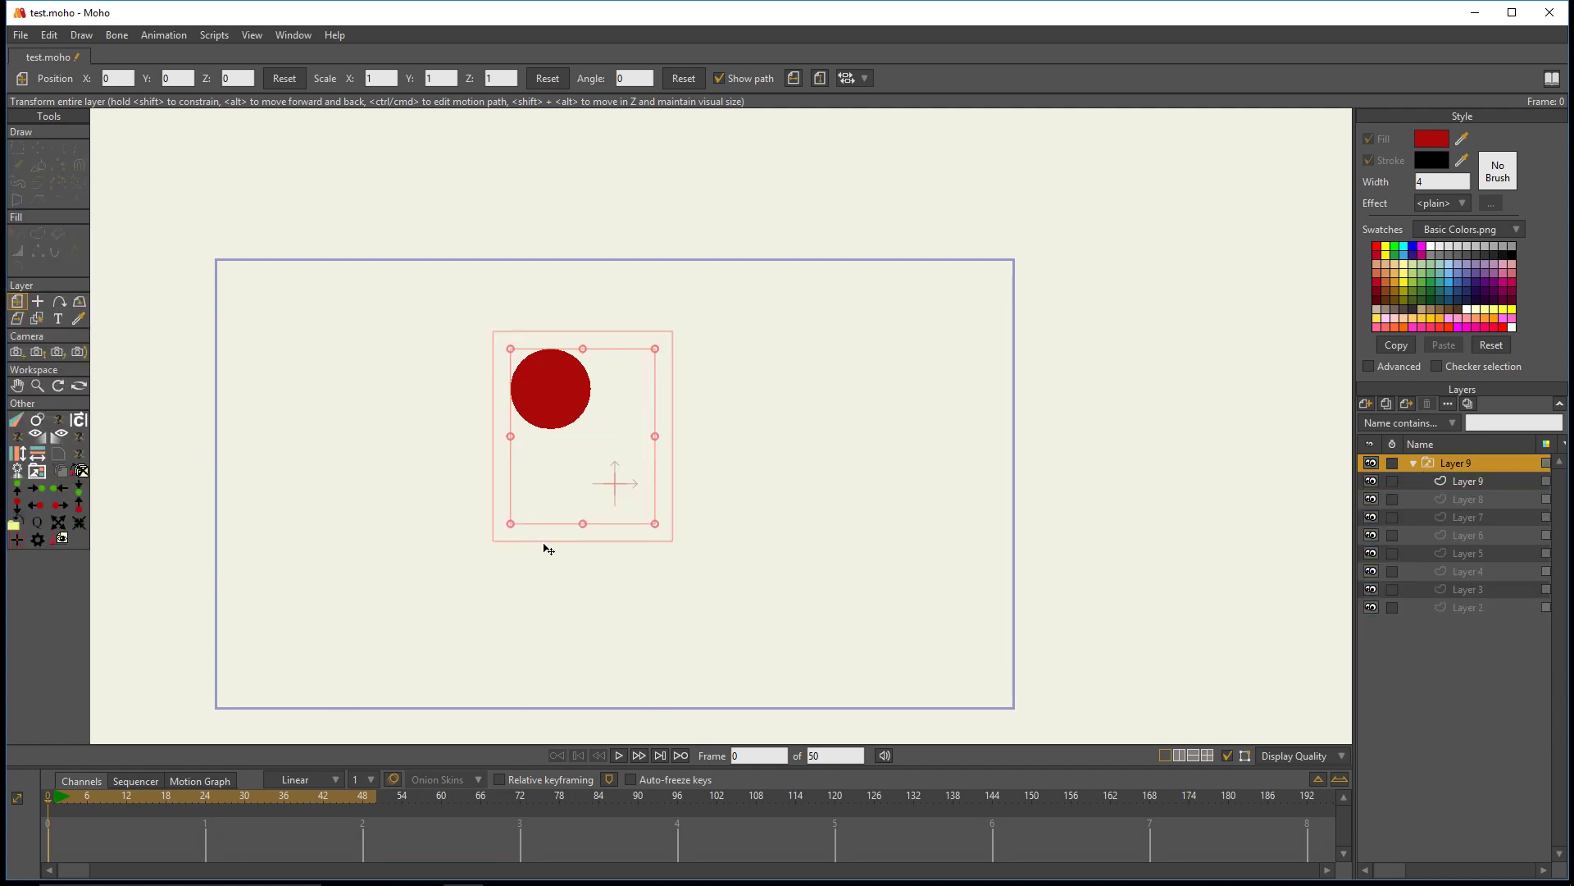
pyautogui.click(36, 473)
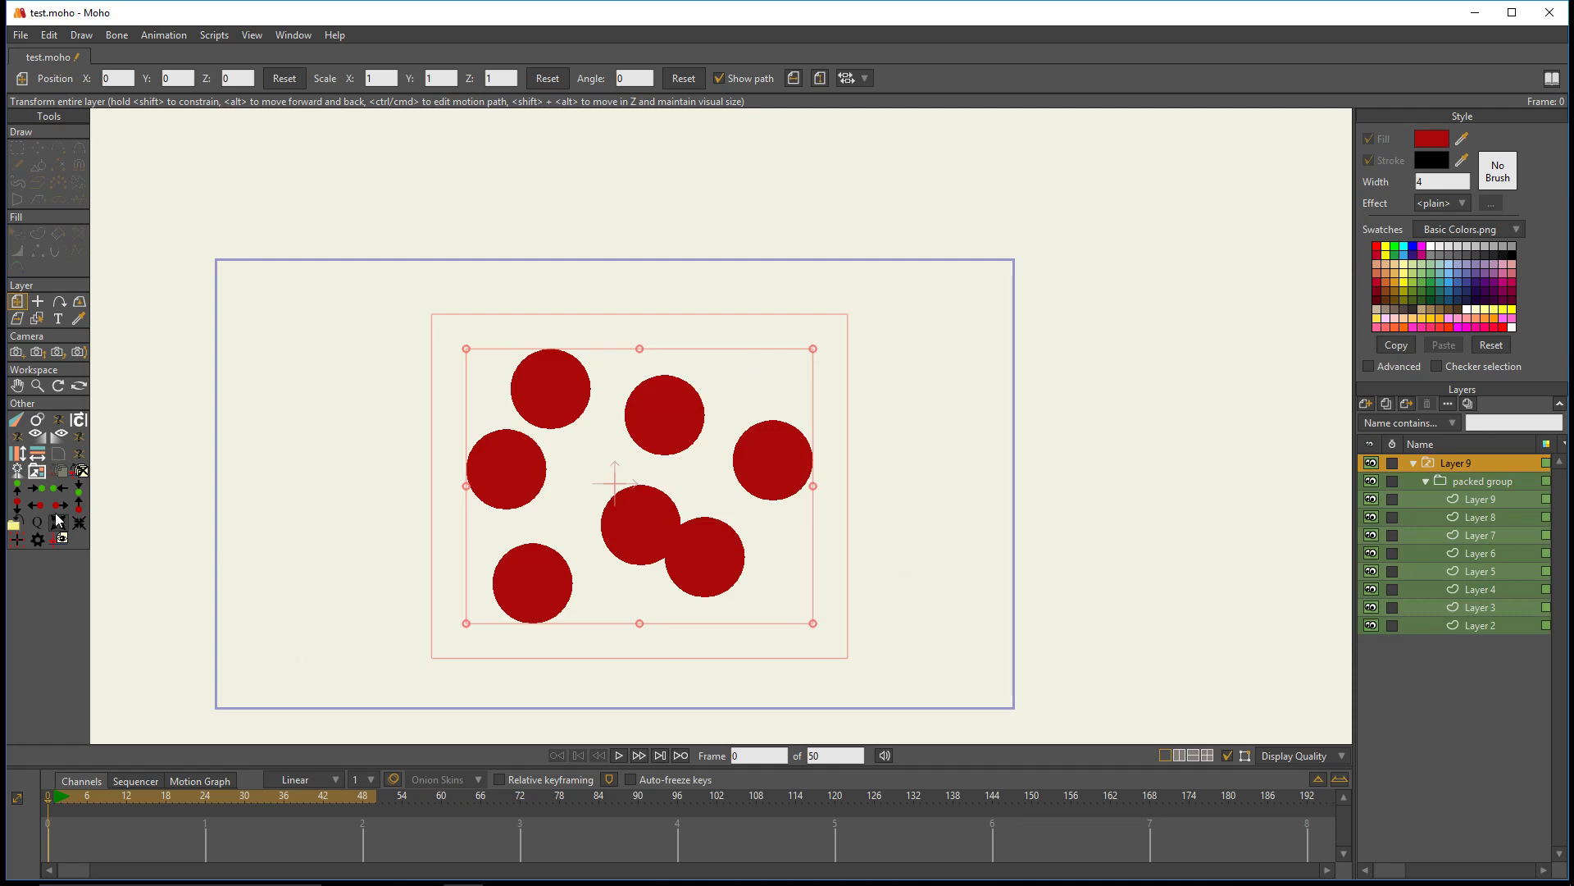
pyautogui.click(37, 473)
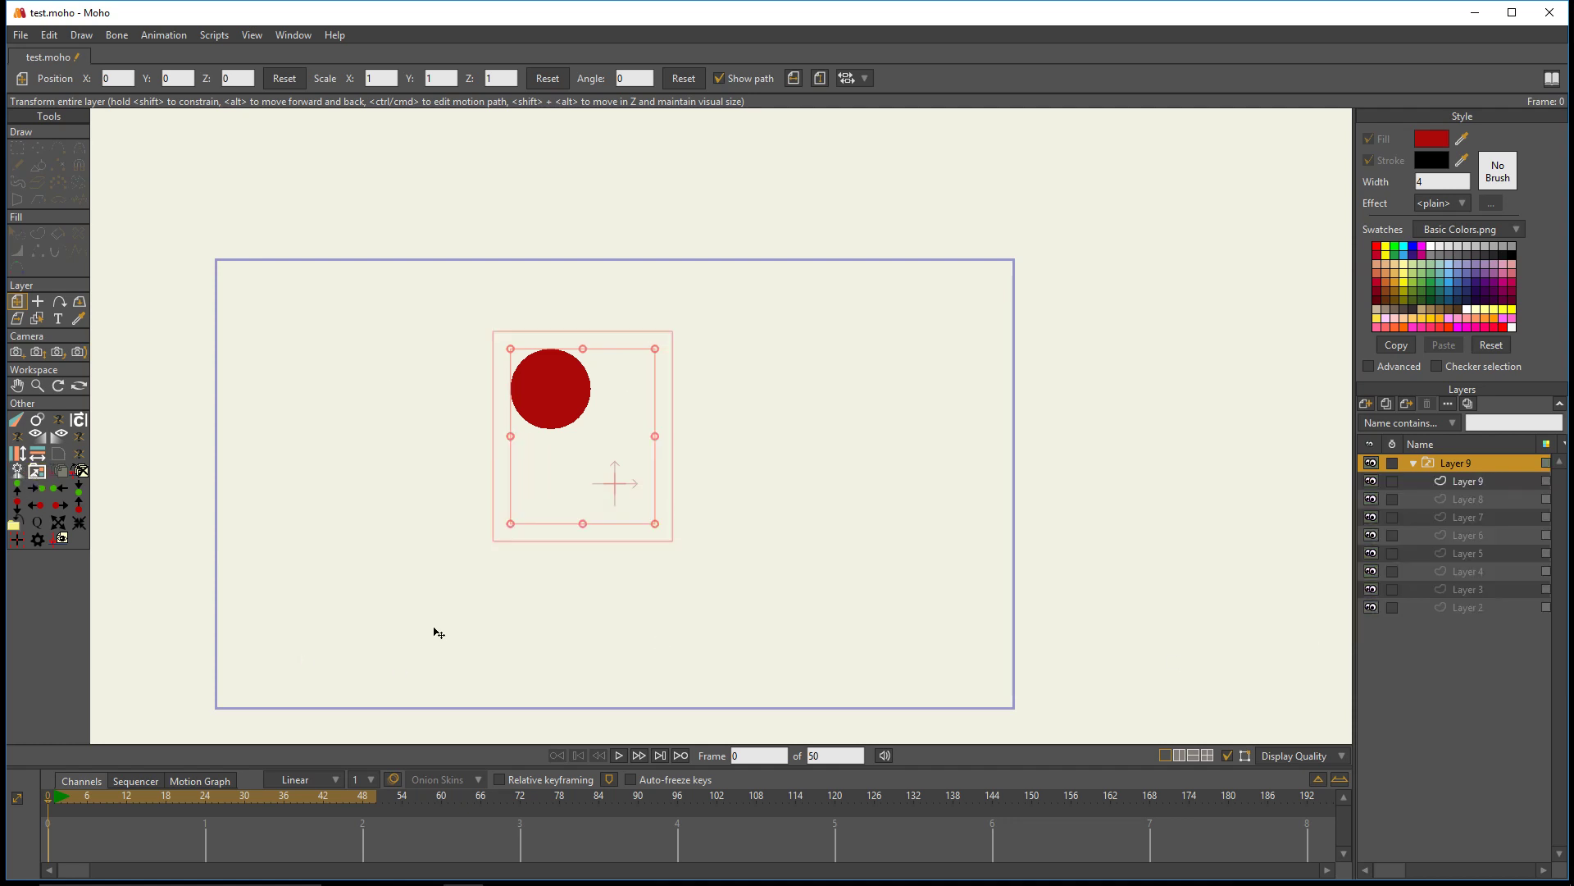